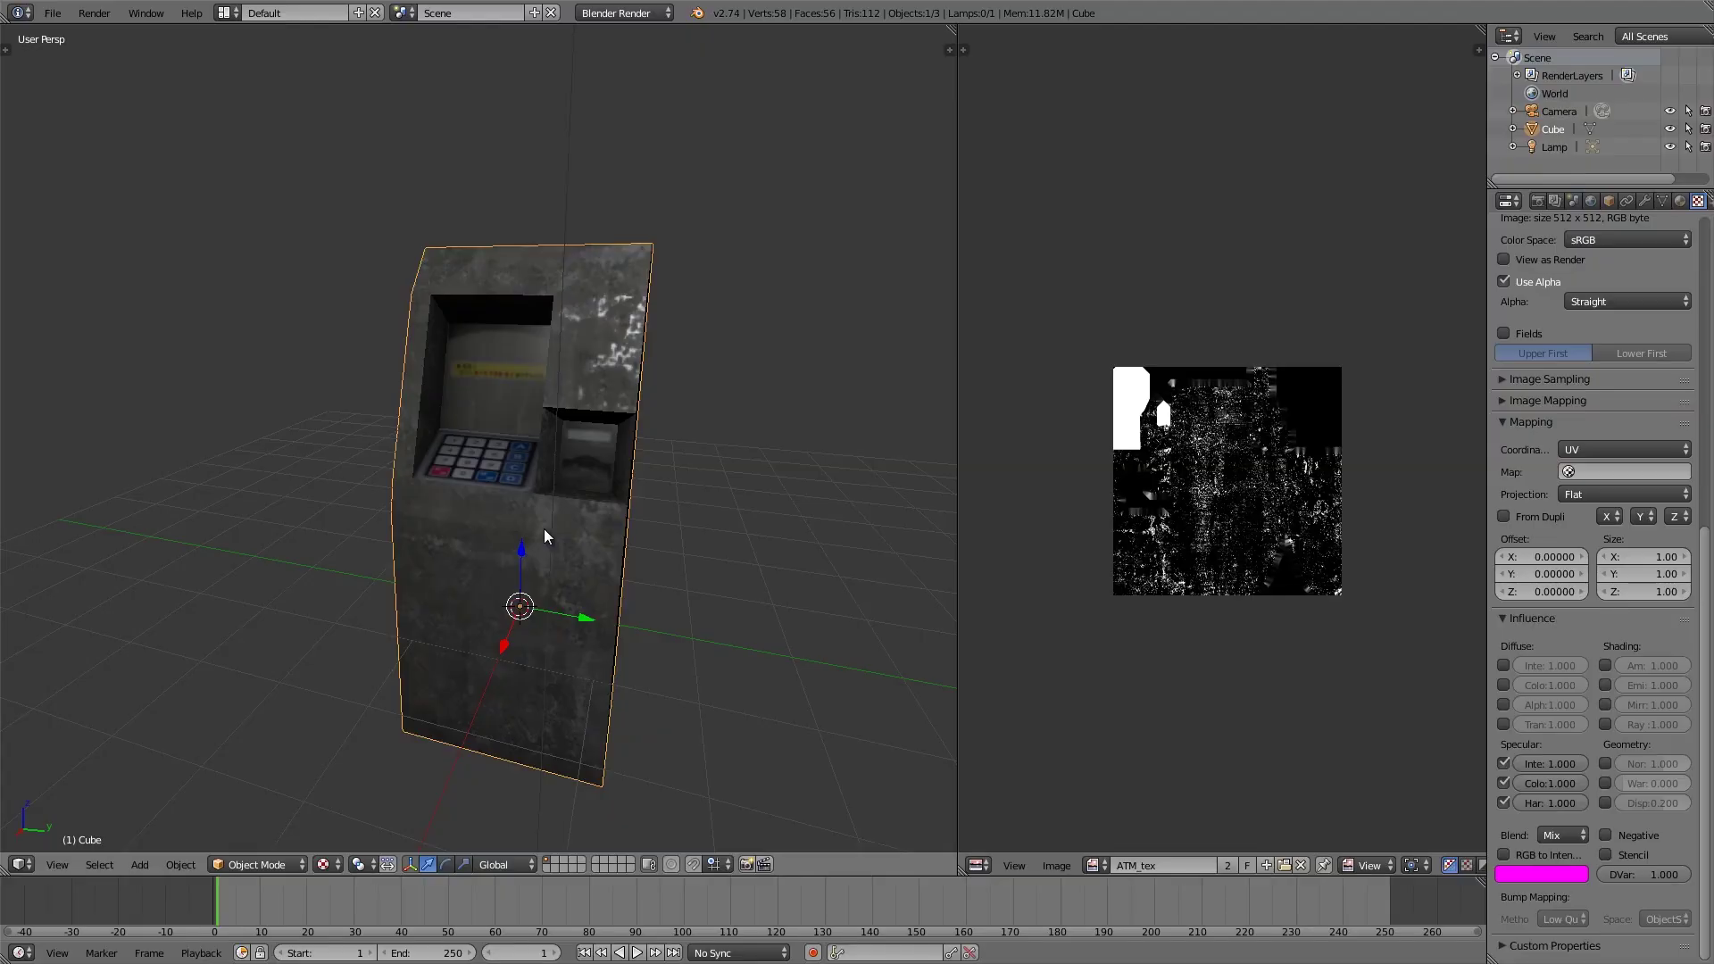
Step: Orbit the finished ATM in solid and wireframe views to preview its textured keypad and screen
middle_drag(524, 557, 457, 560)
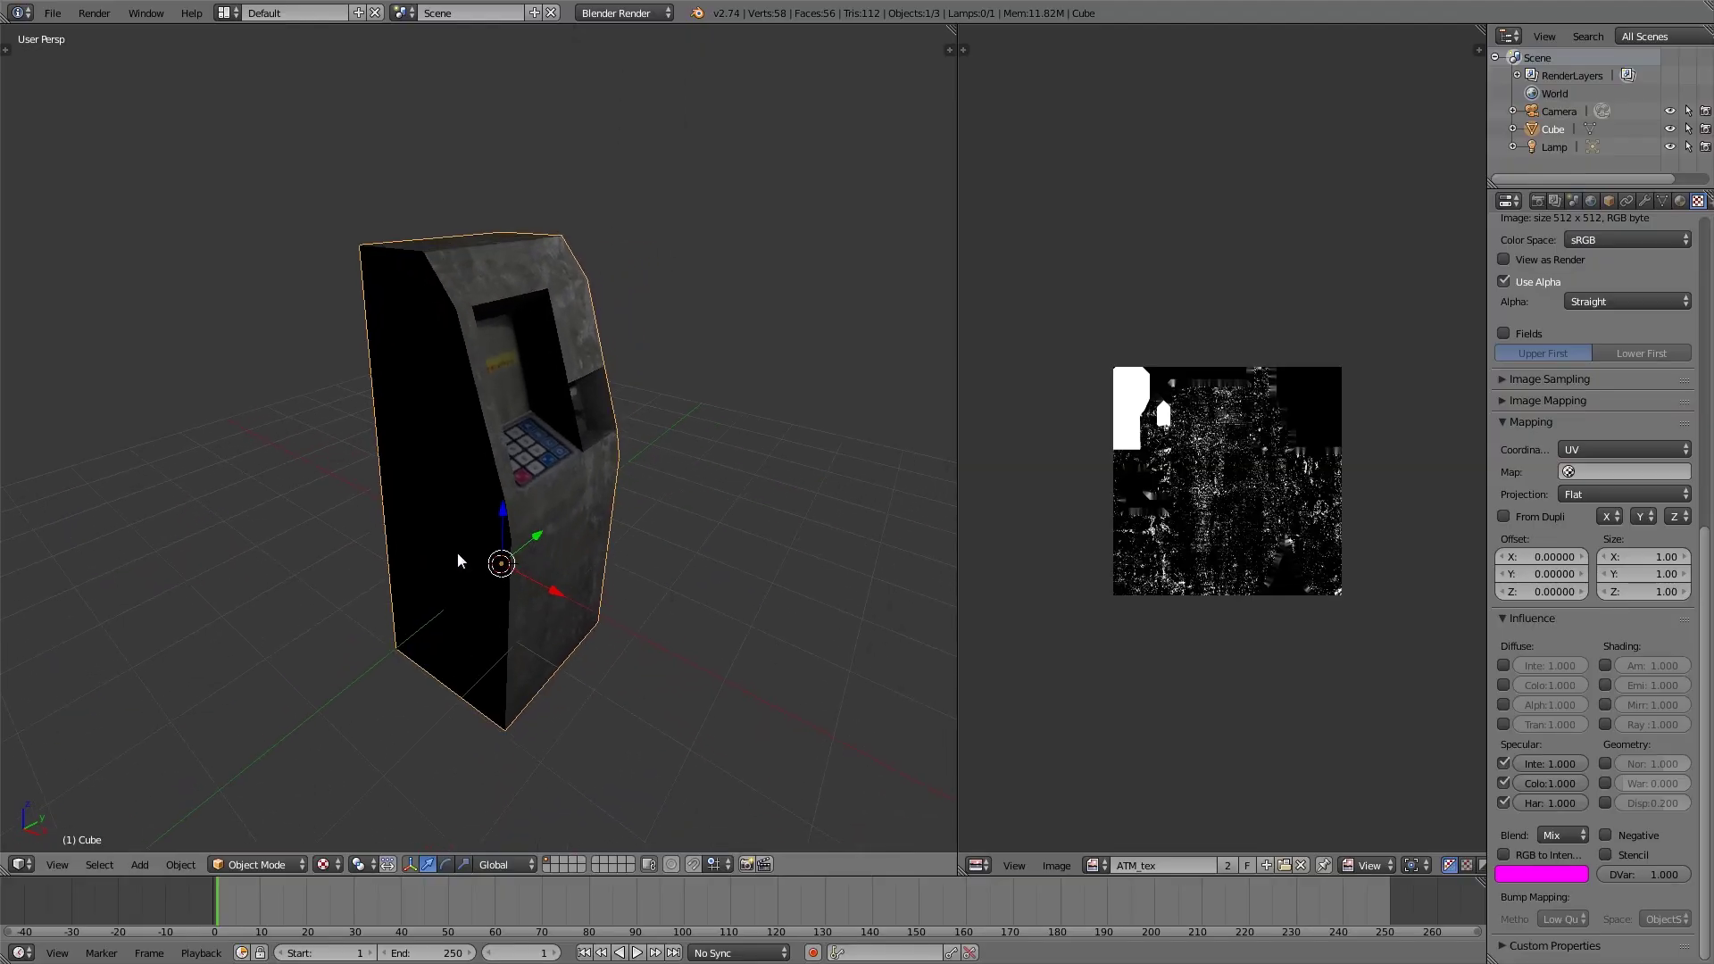
middle_drag(672, 532, 542, 536)
key(Tab)
key(z)
key(z)
middle_drag(562, 631, 524, 515)
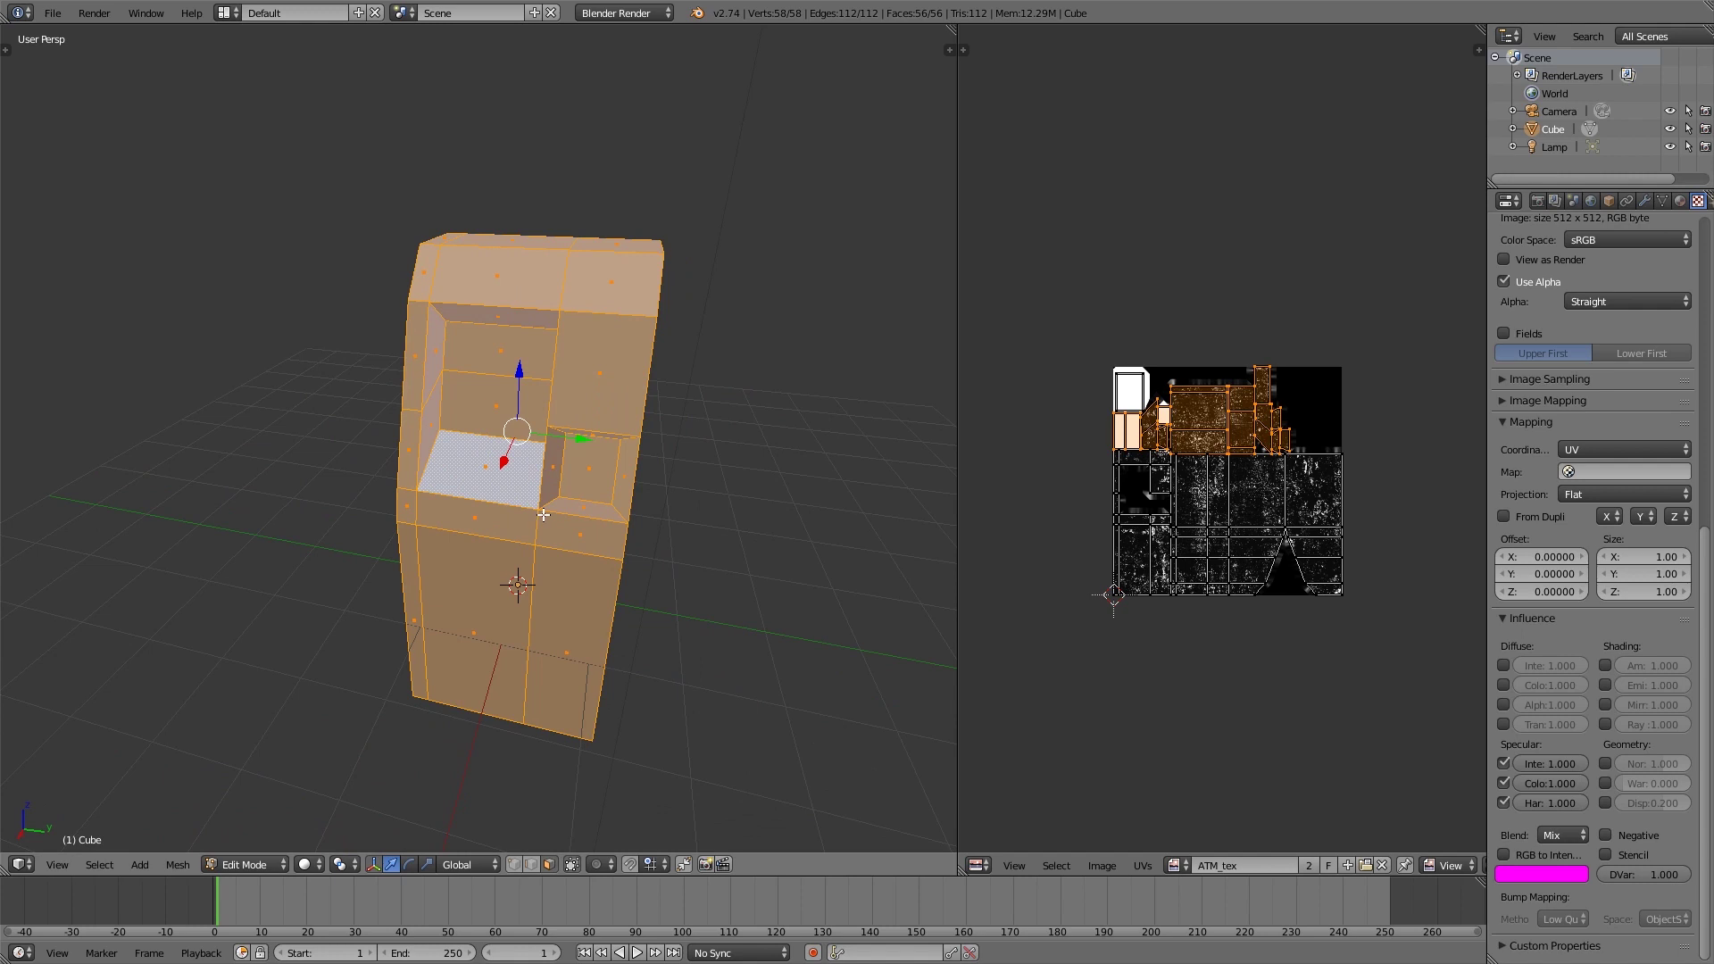
key(z)
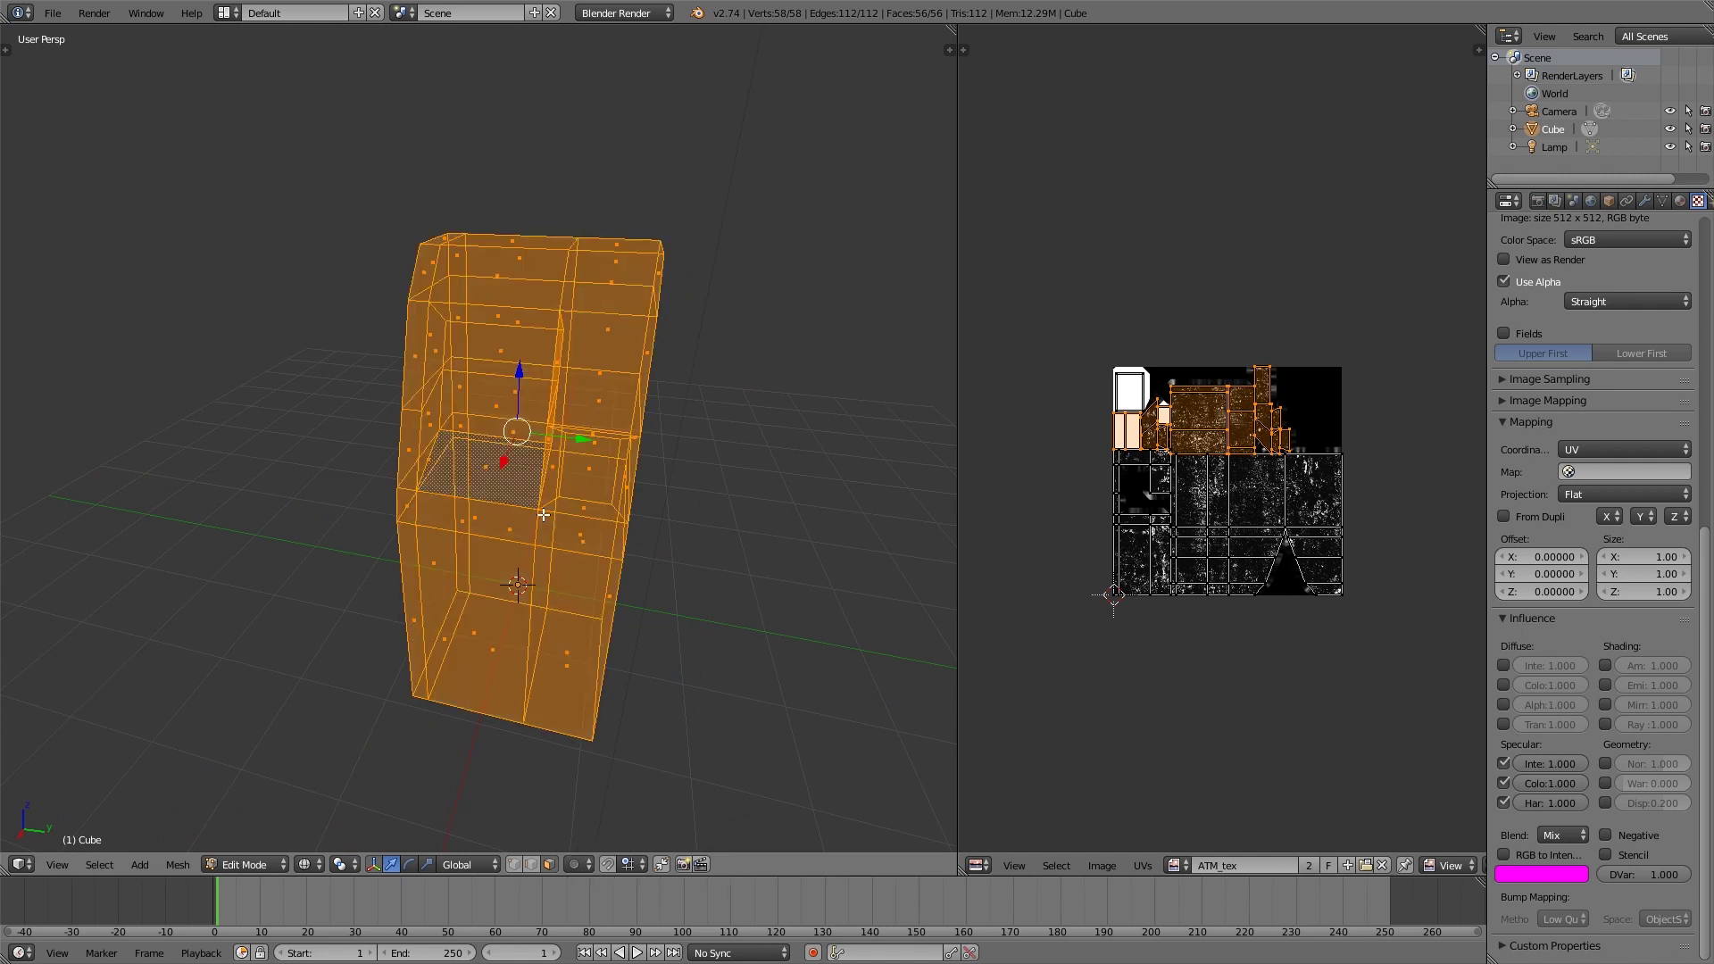
key(z)
key(Tab)
middle_drag(715, 470, 533, 527)
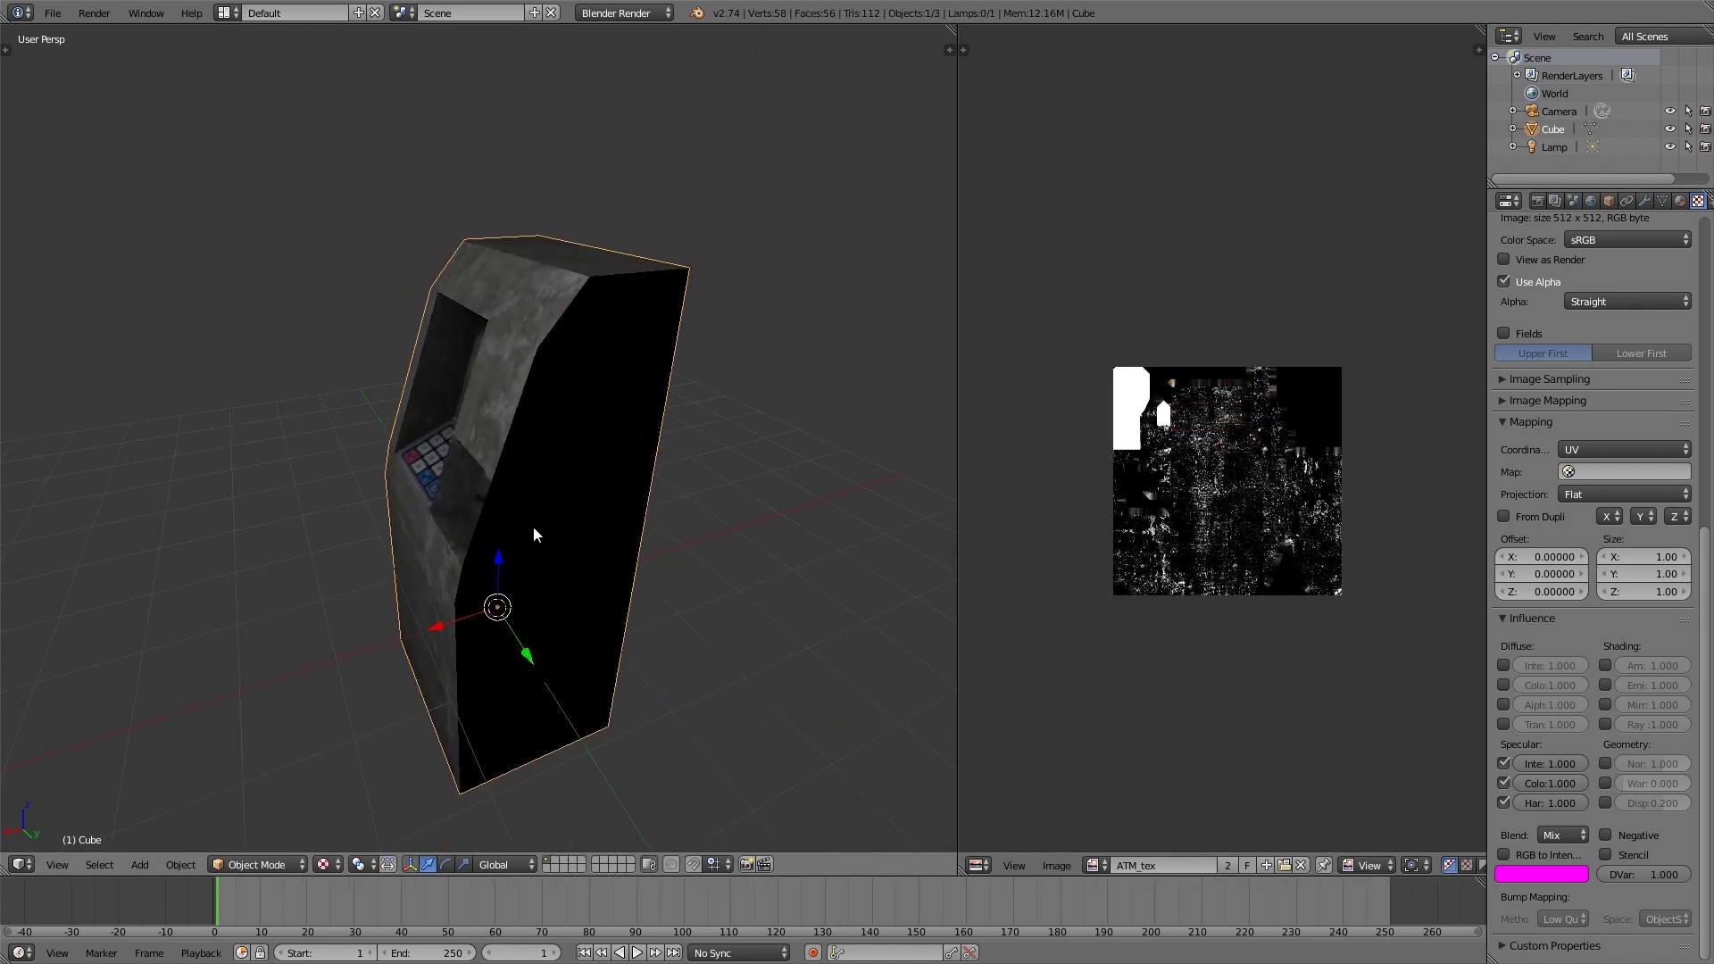
middle_drag(641, 475, 837, 555)
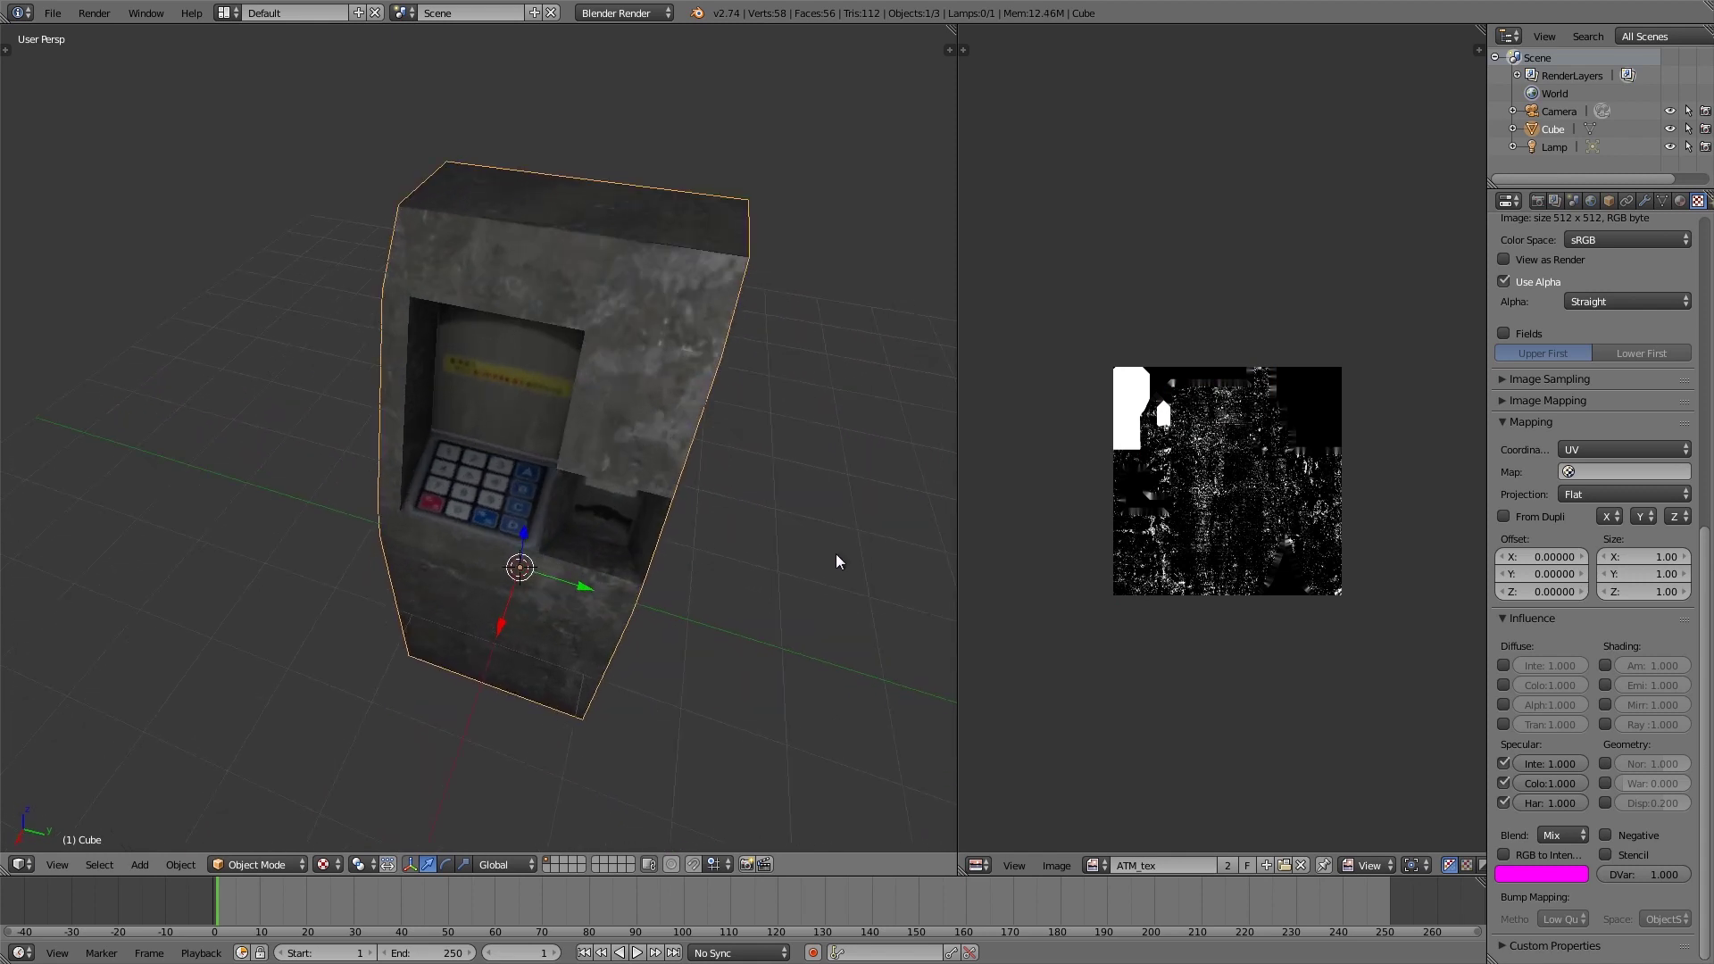
Step: Reload the start-up file to get a fresh default scene
click(53, 13)
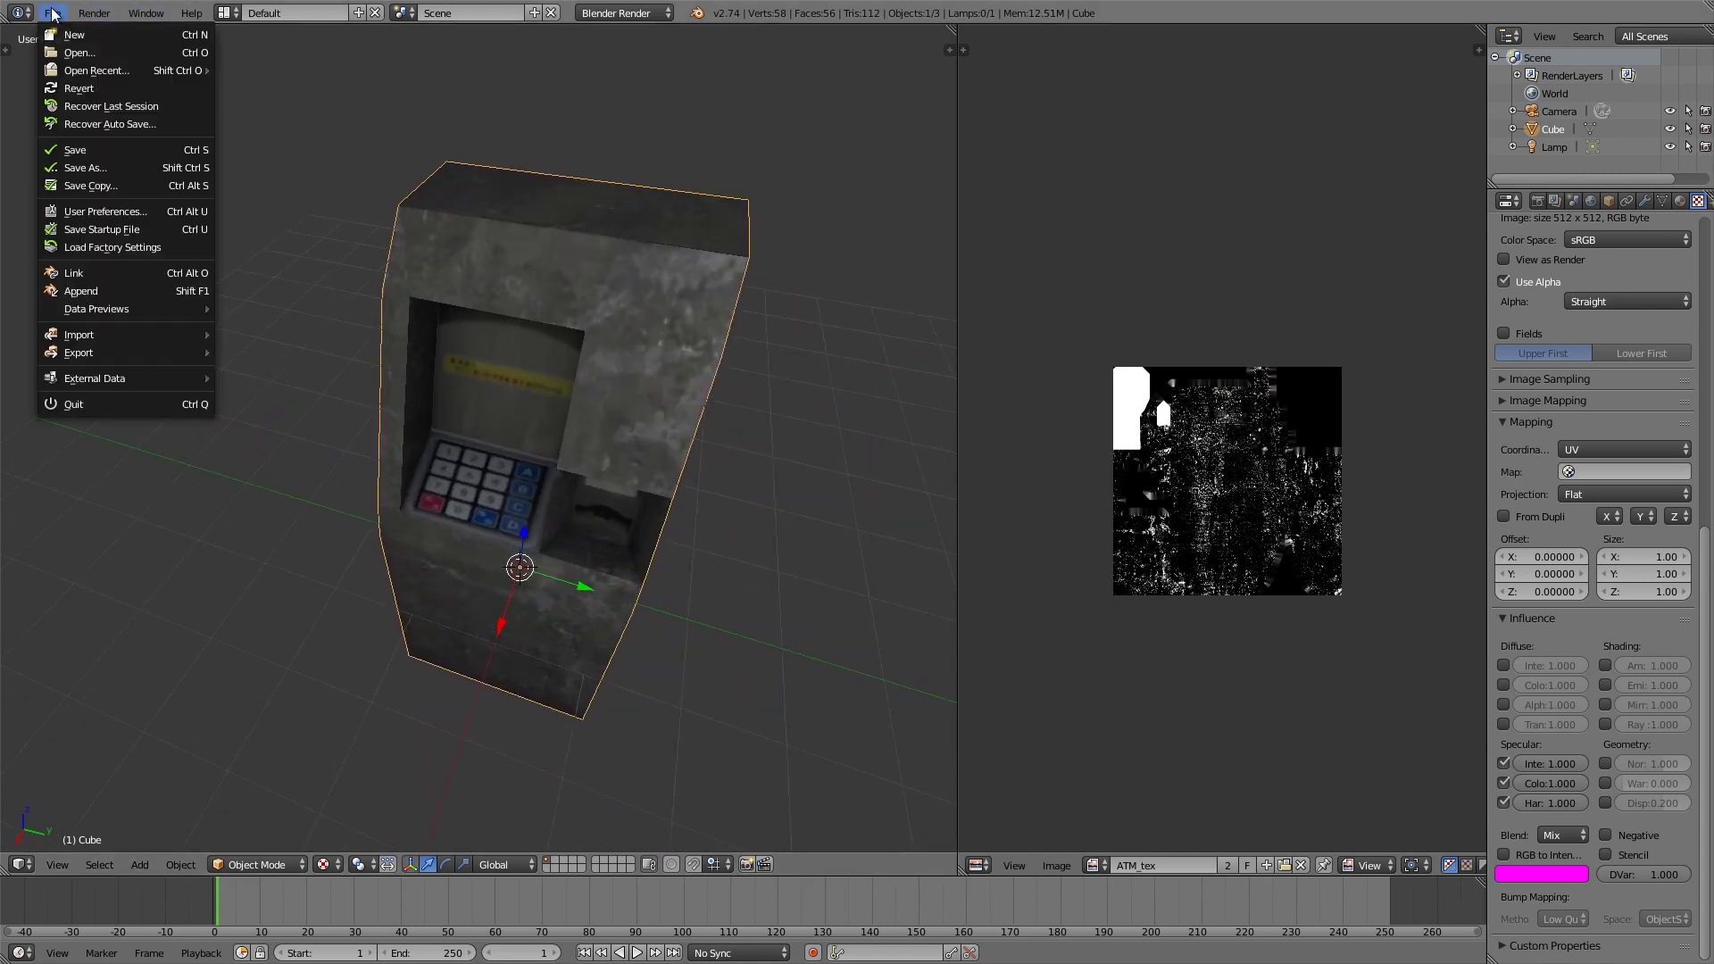
click(62, 32)
click(72, 49)
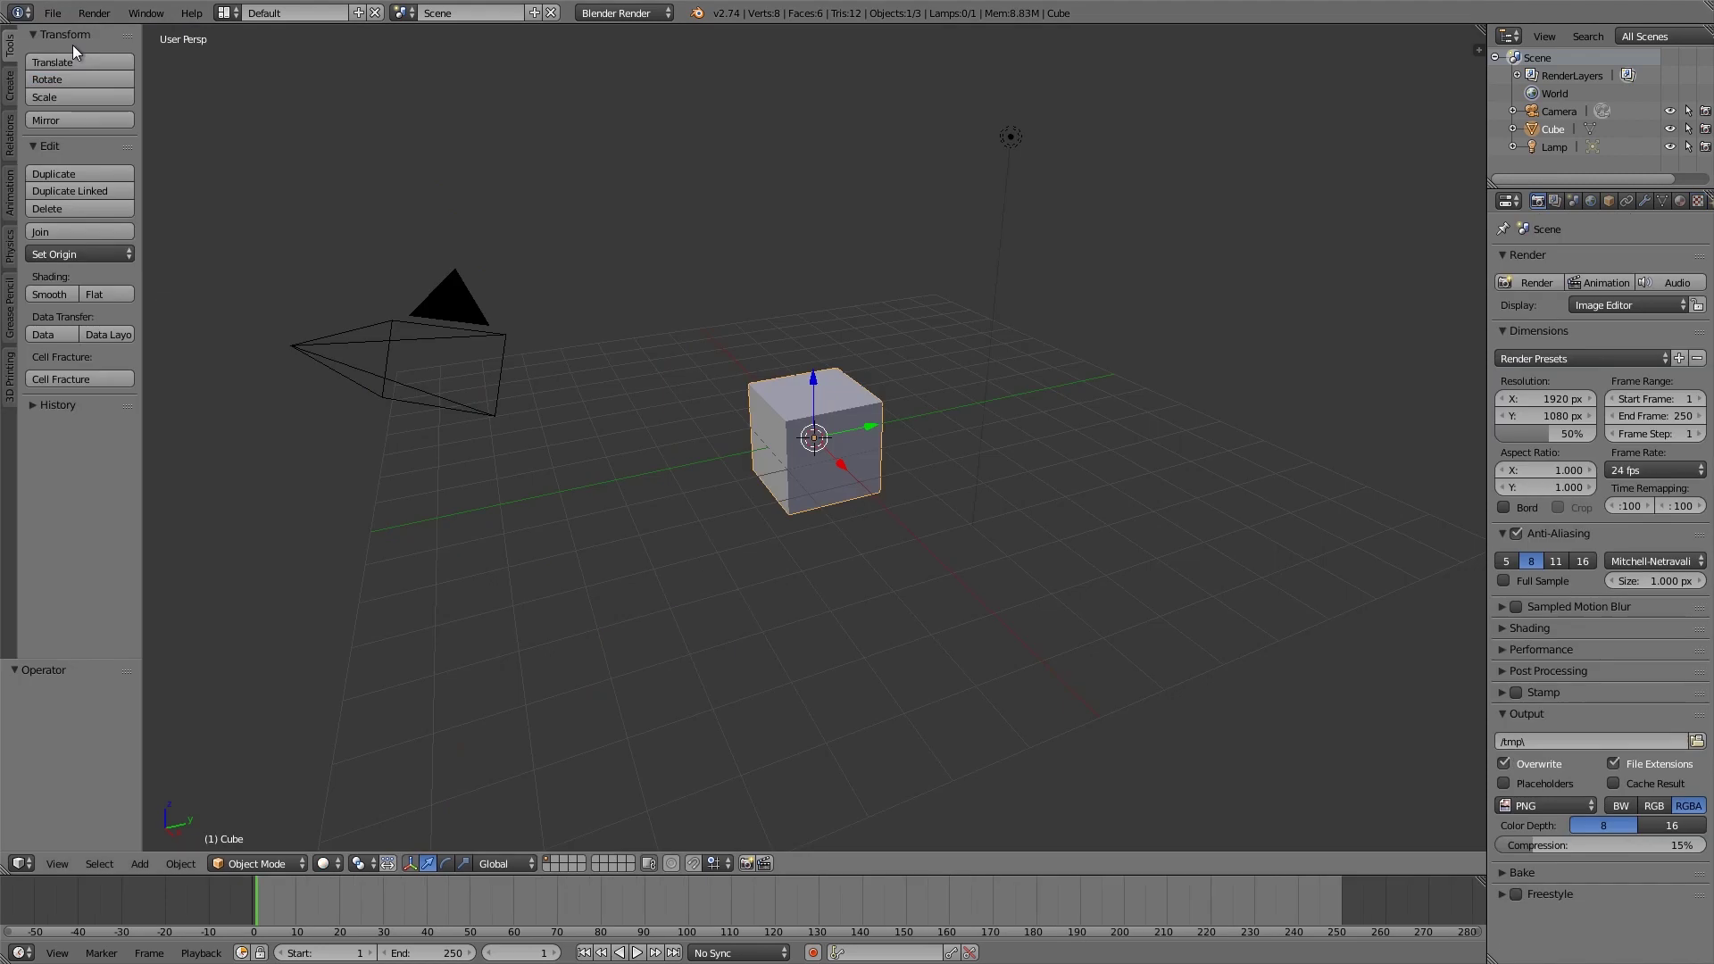
Step: Switch to Blender Game with GLSL shading at 60 fps, viewing the cube front orthographic
click(607, 12)
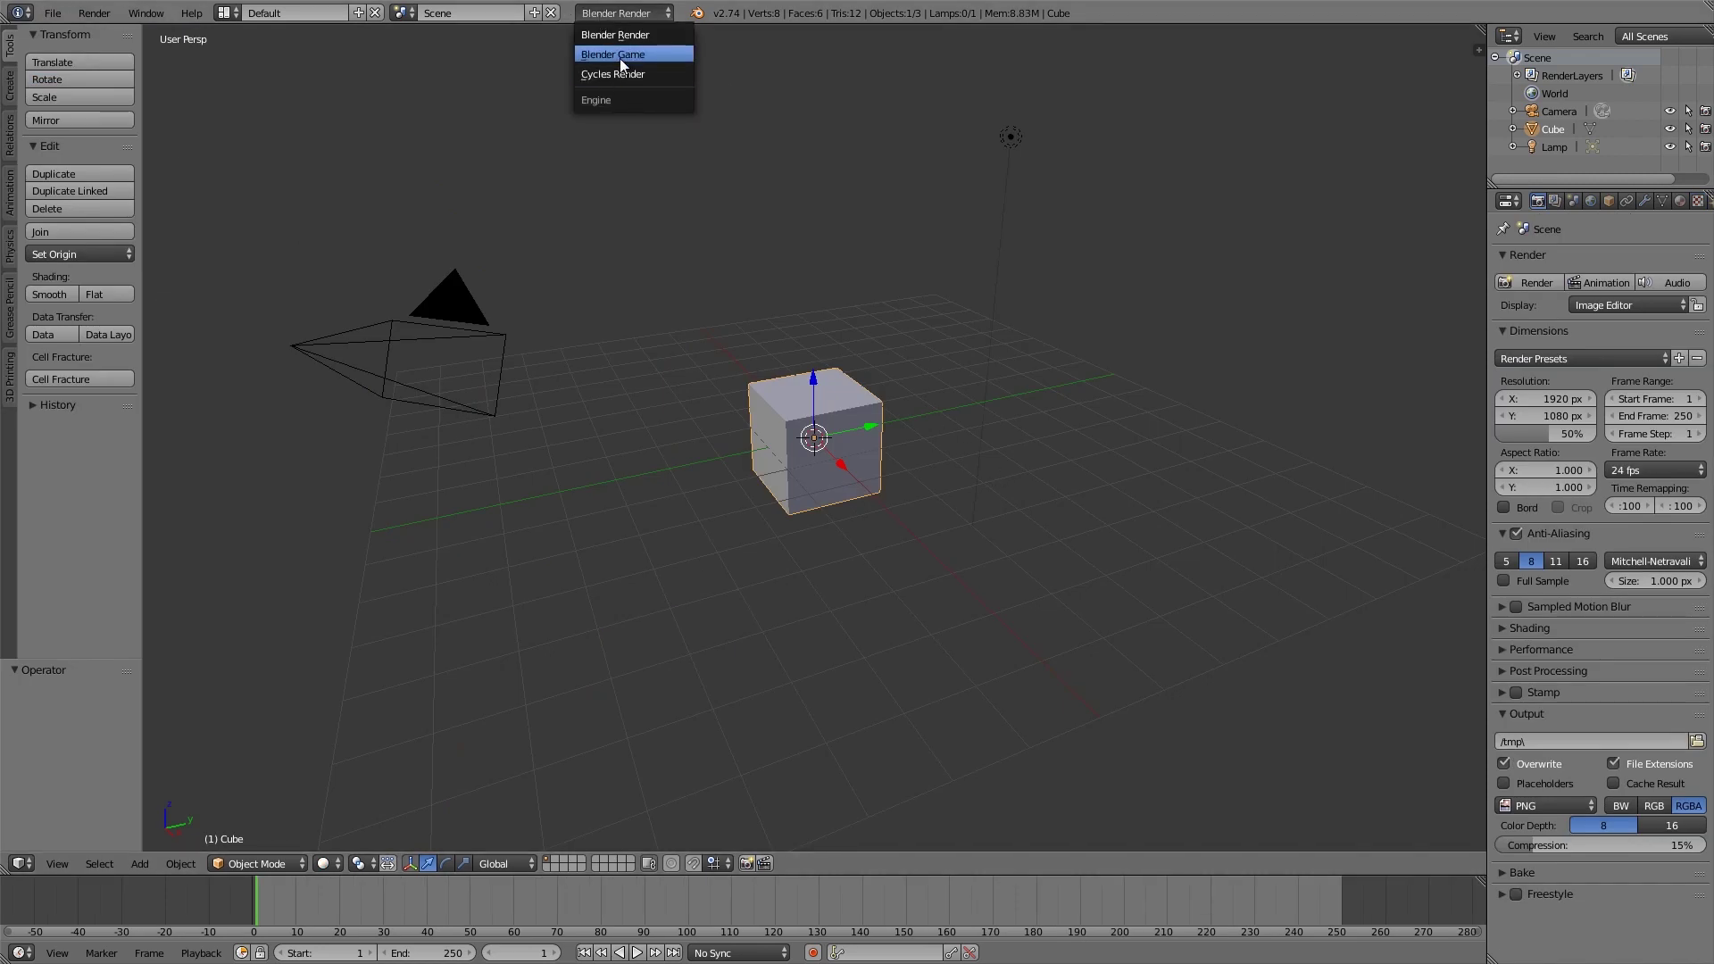
click(620, 56)
click(1639, 638)
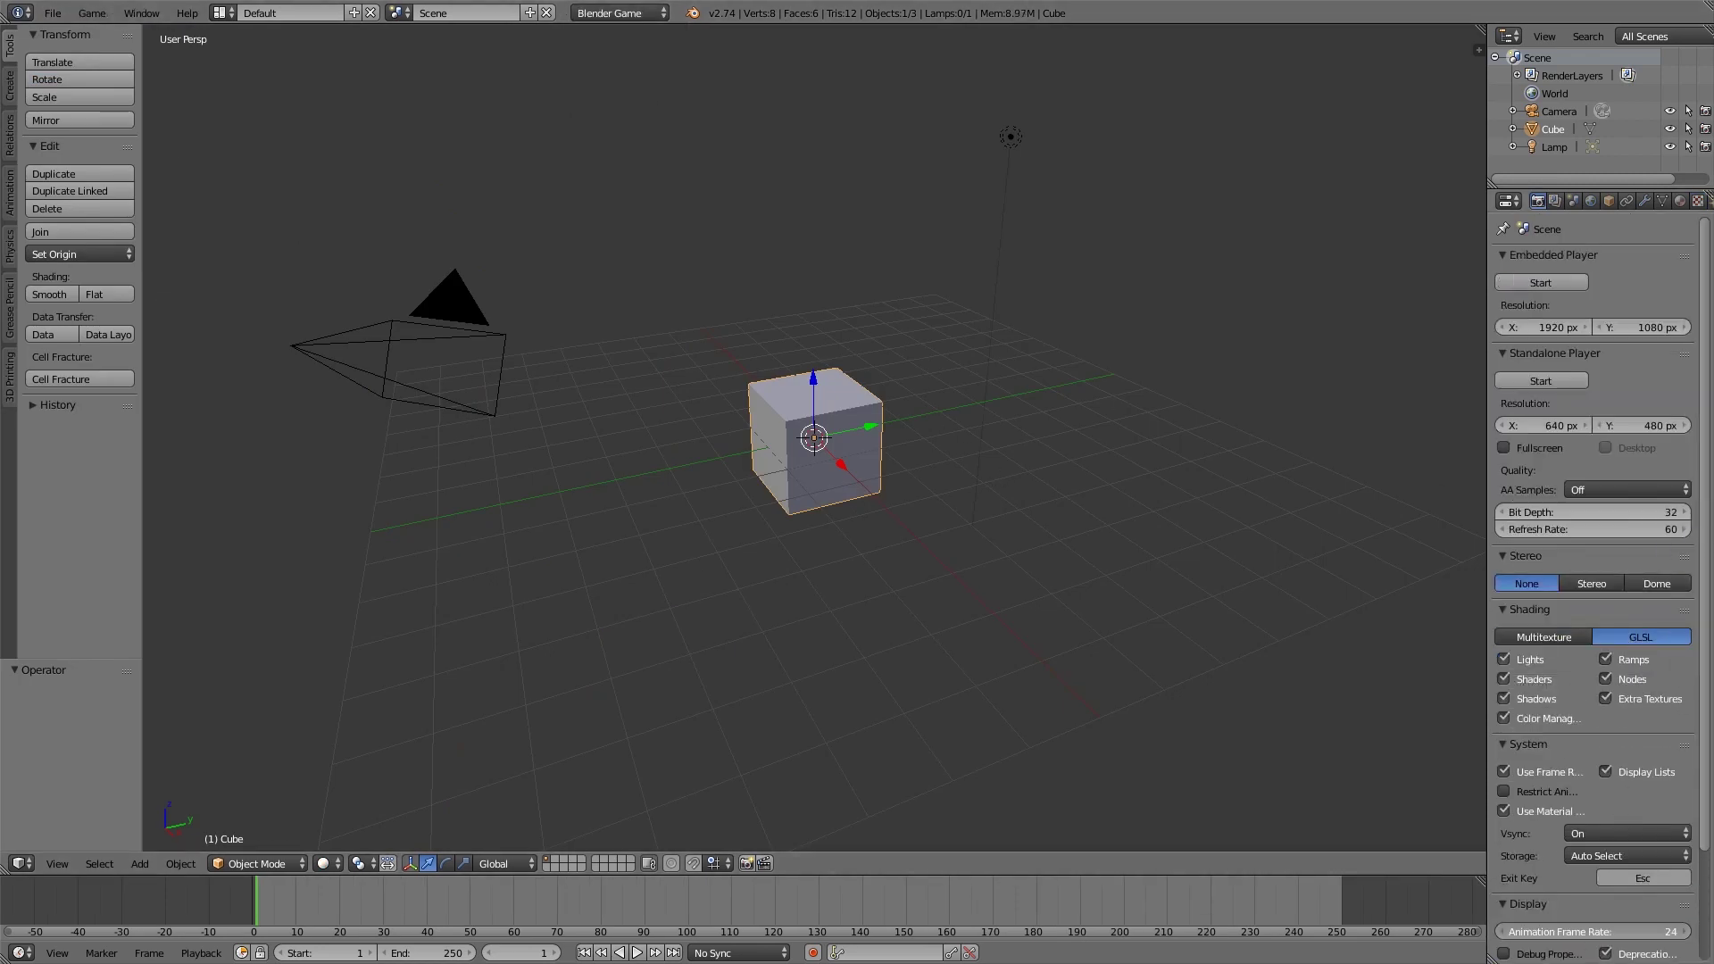
key(Return)
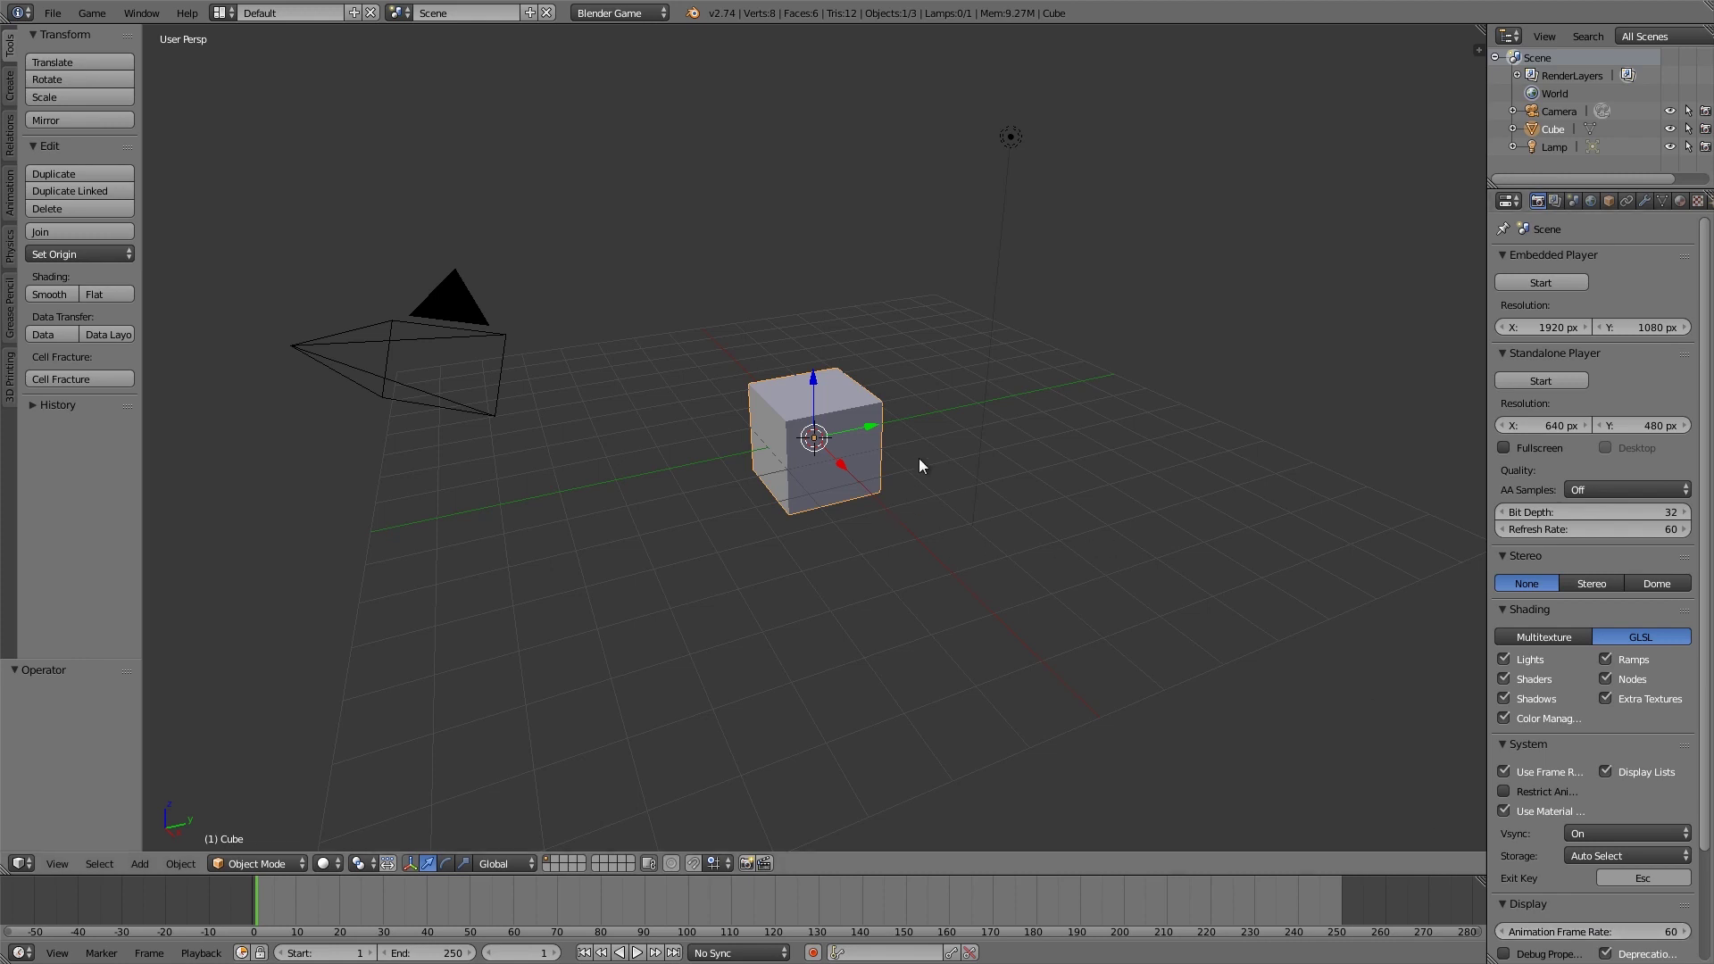
key(KP_1)
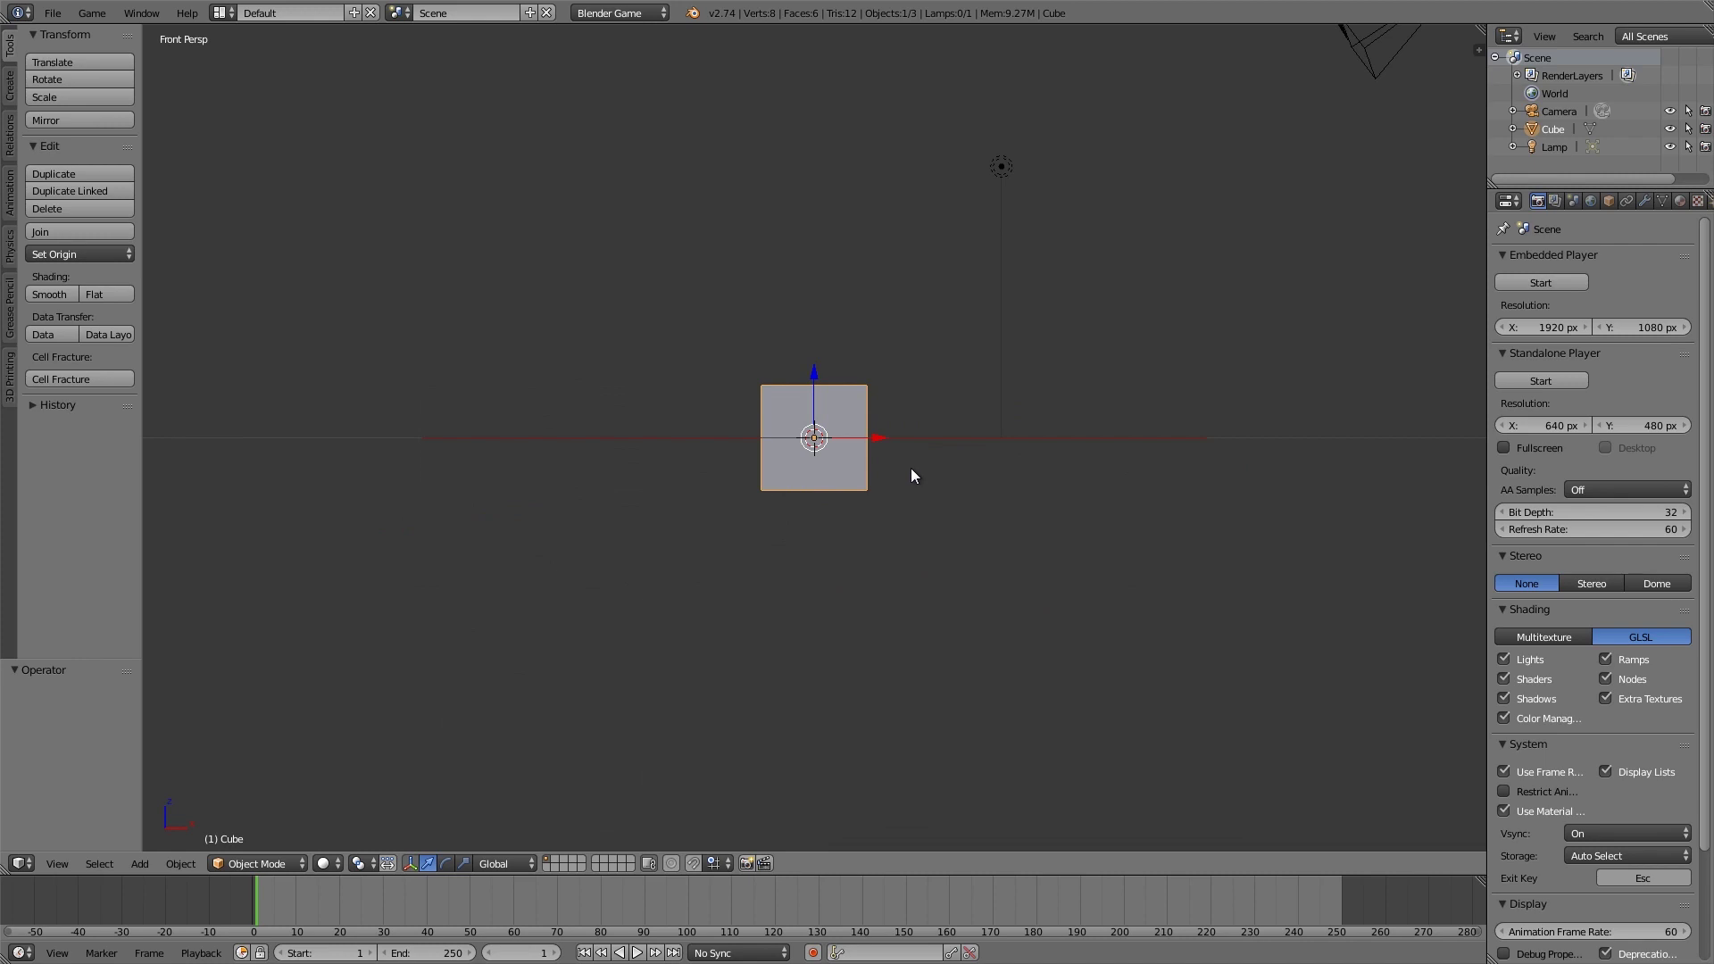
key(KP_5)
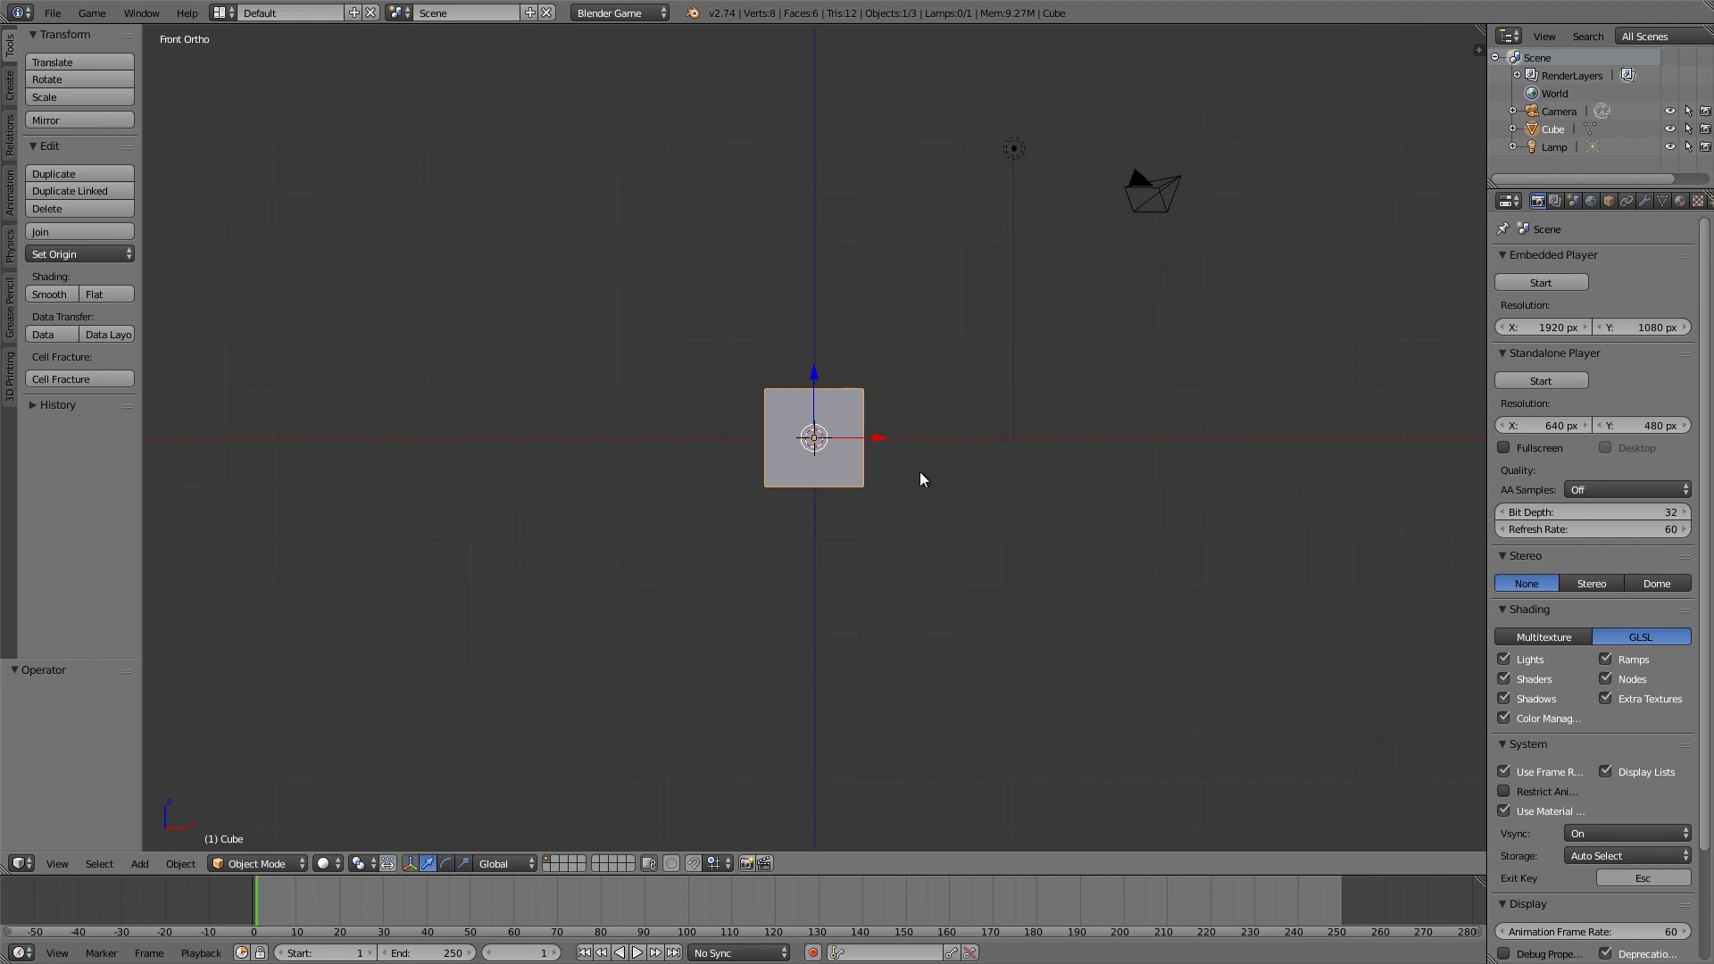
Step: In wireframe edit mode, extrude the cube's top edge upward twice
key(Tab)
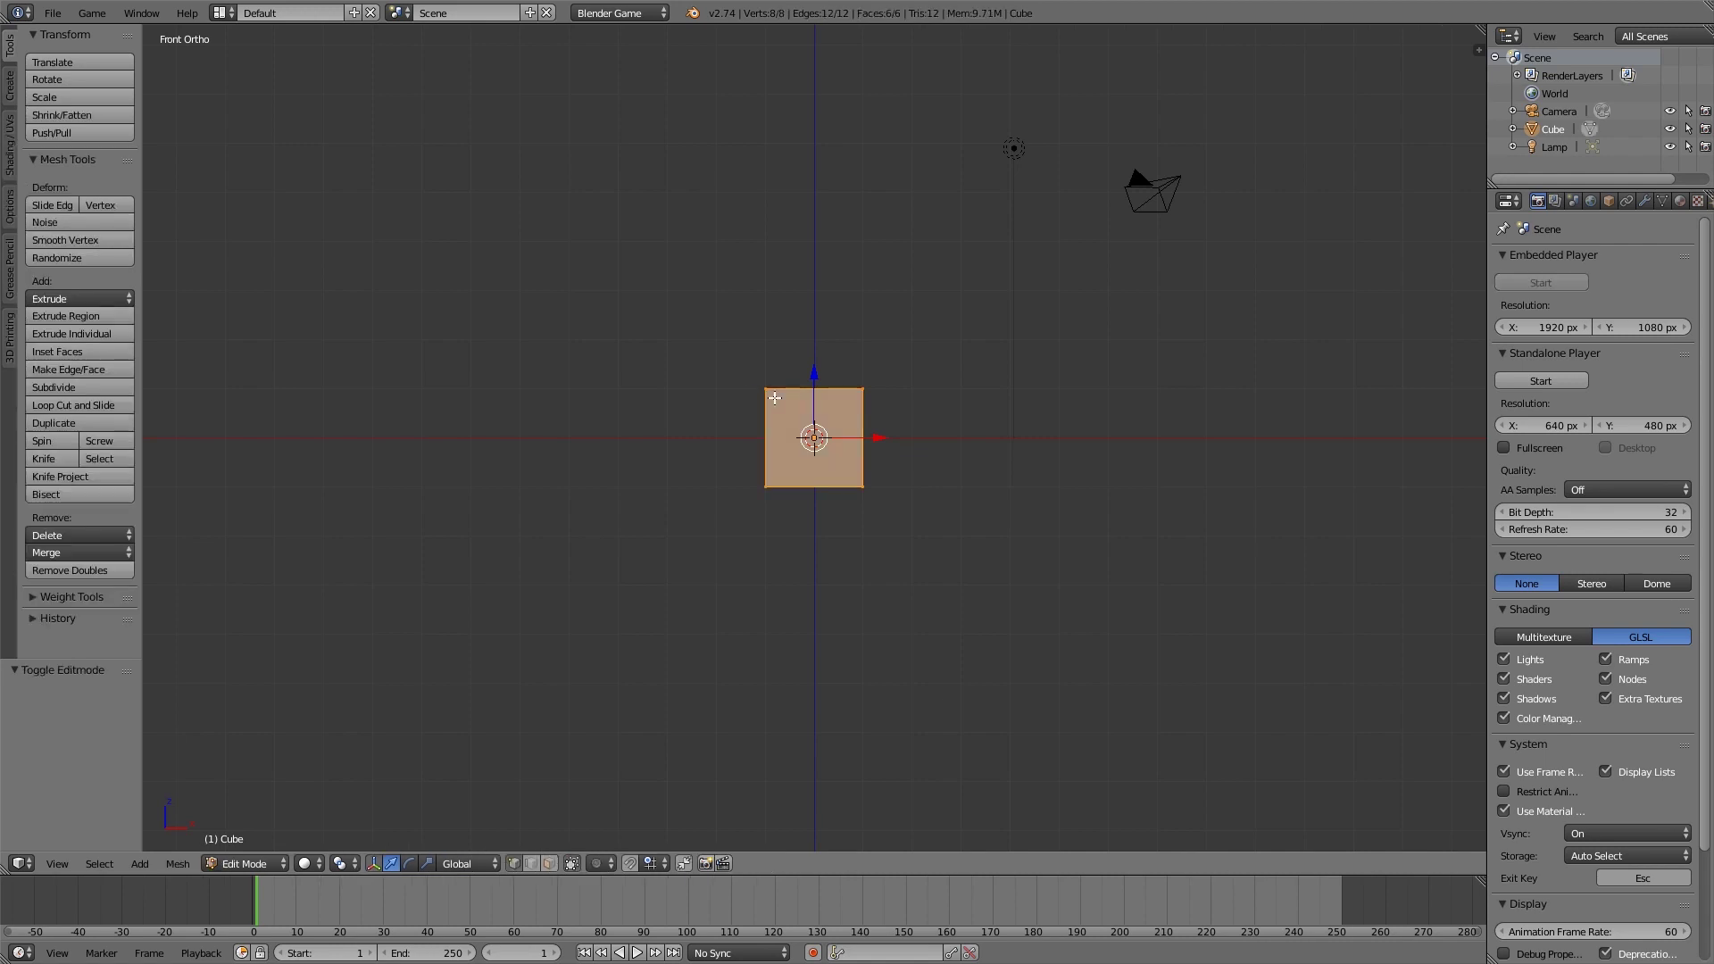
key(z)
scroll(920, 473, up, 4)
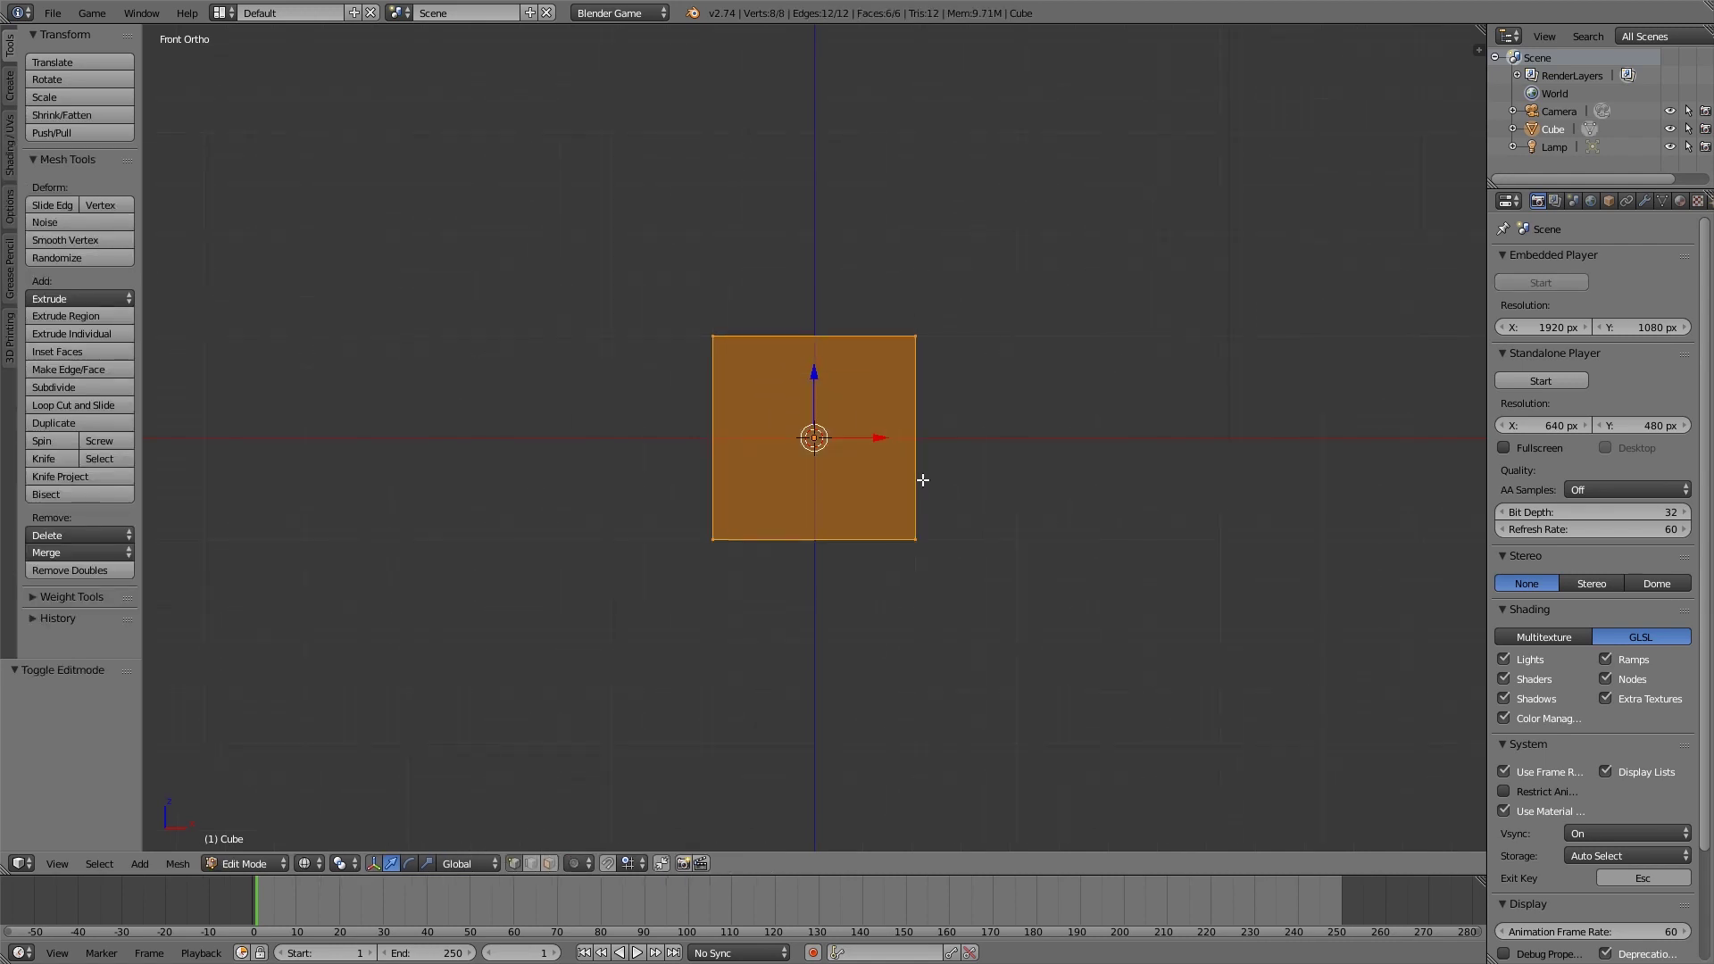
key(a)
key(b)
drag(659, 299, 1017, 387)
shift+middle_drag(999, 360, 994, 559)
key(e)
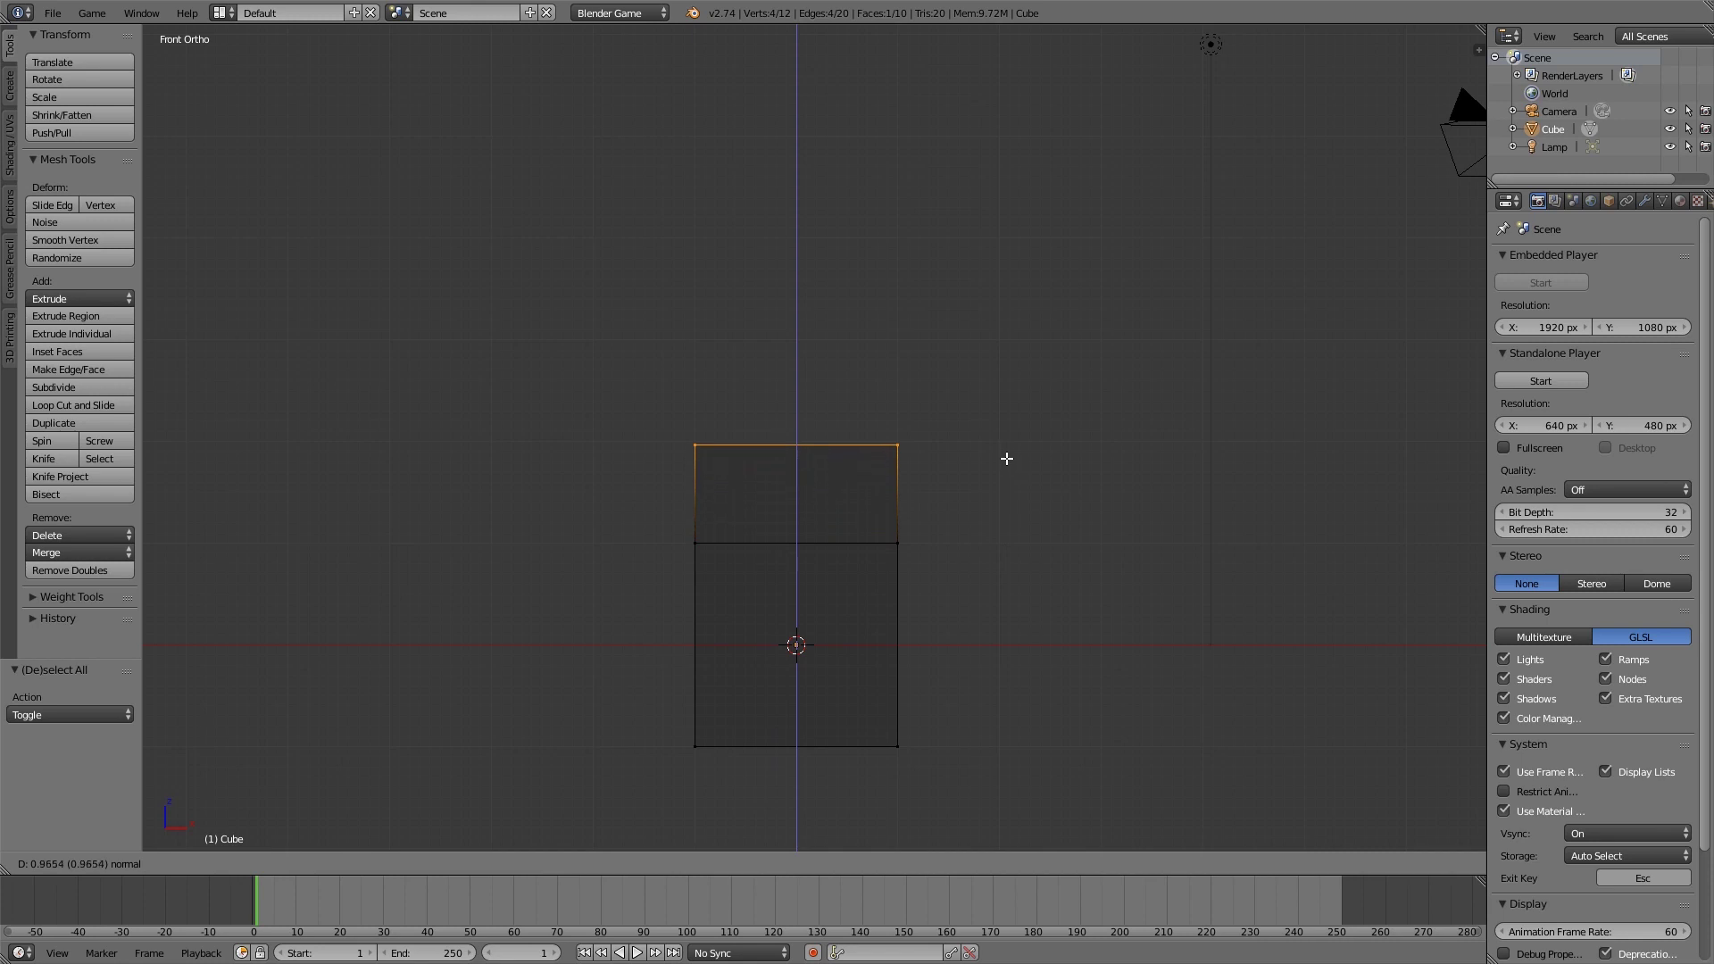
click(1006, 443)
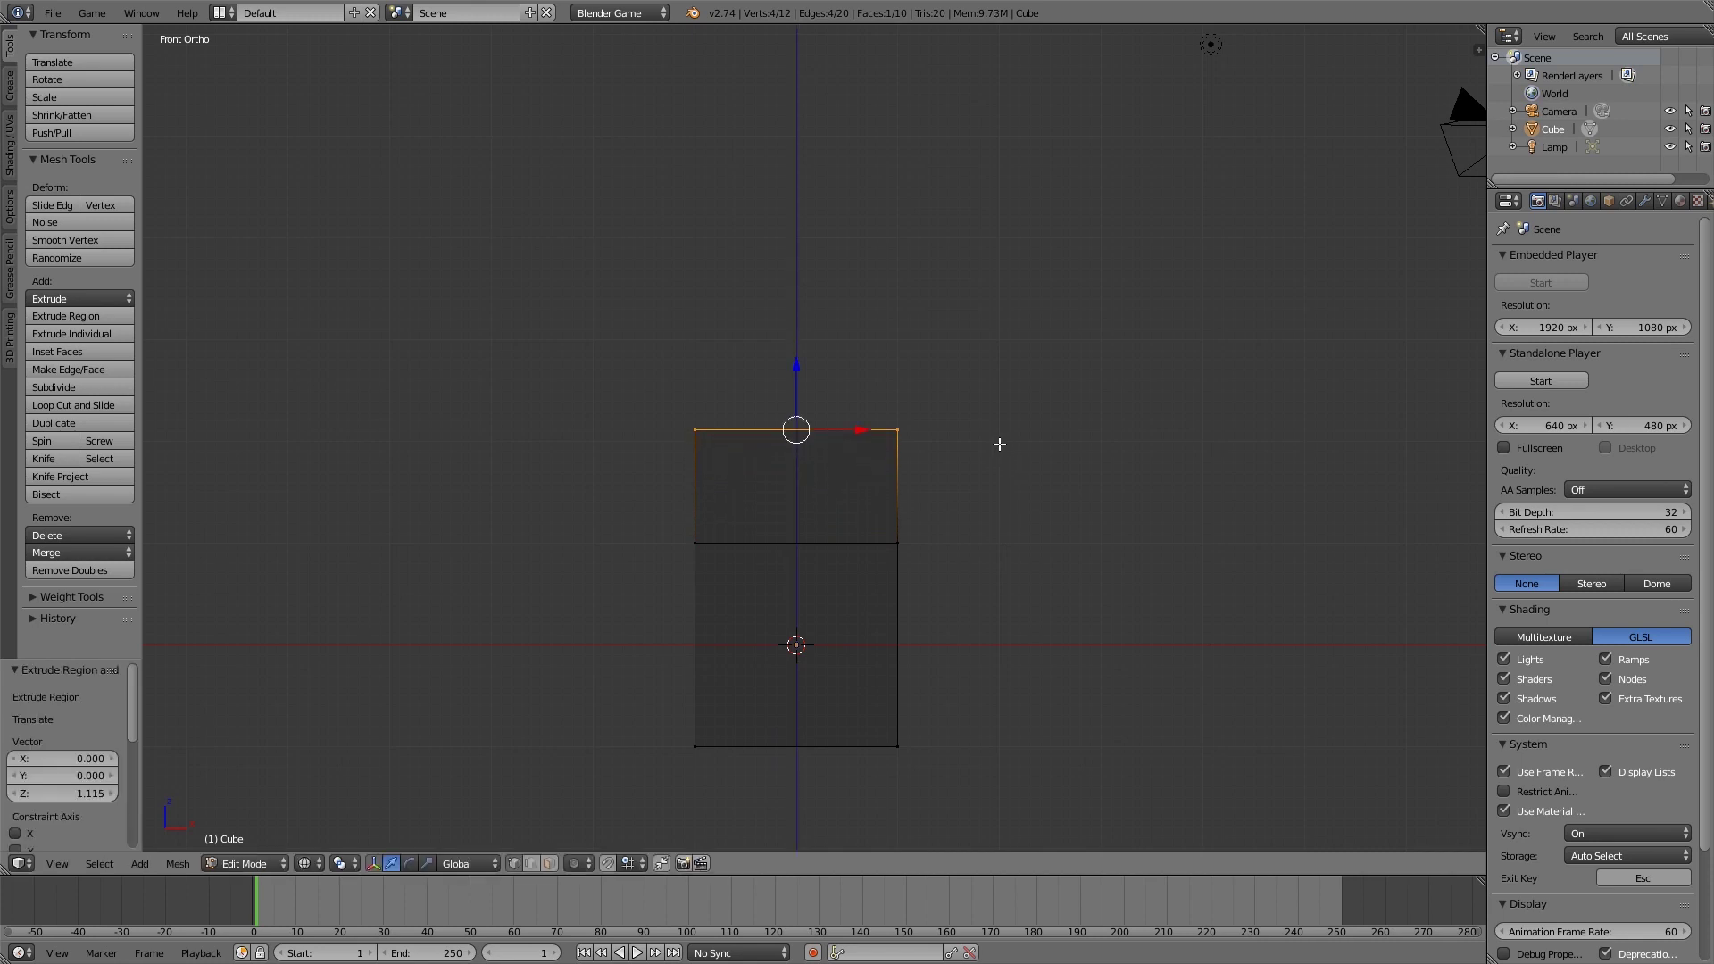
shift+middle_drag(998, 434, 1001, 490)
key(e)
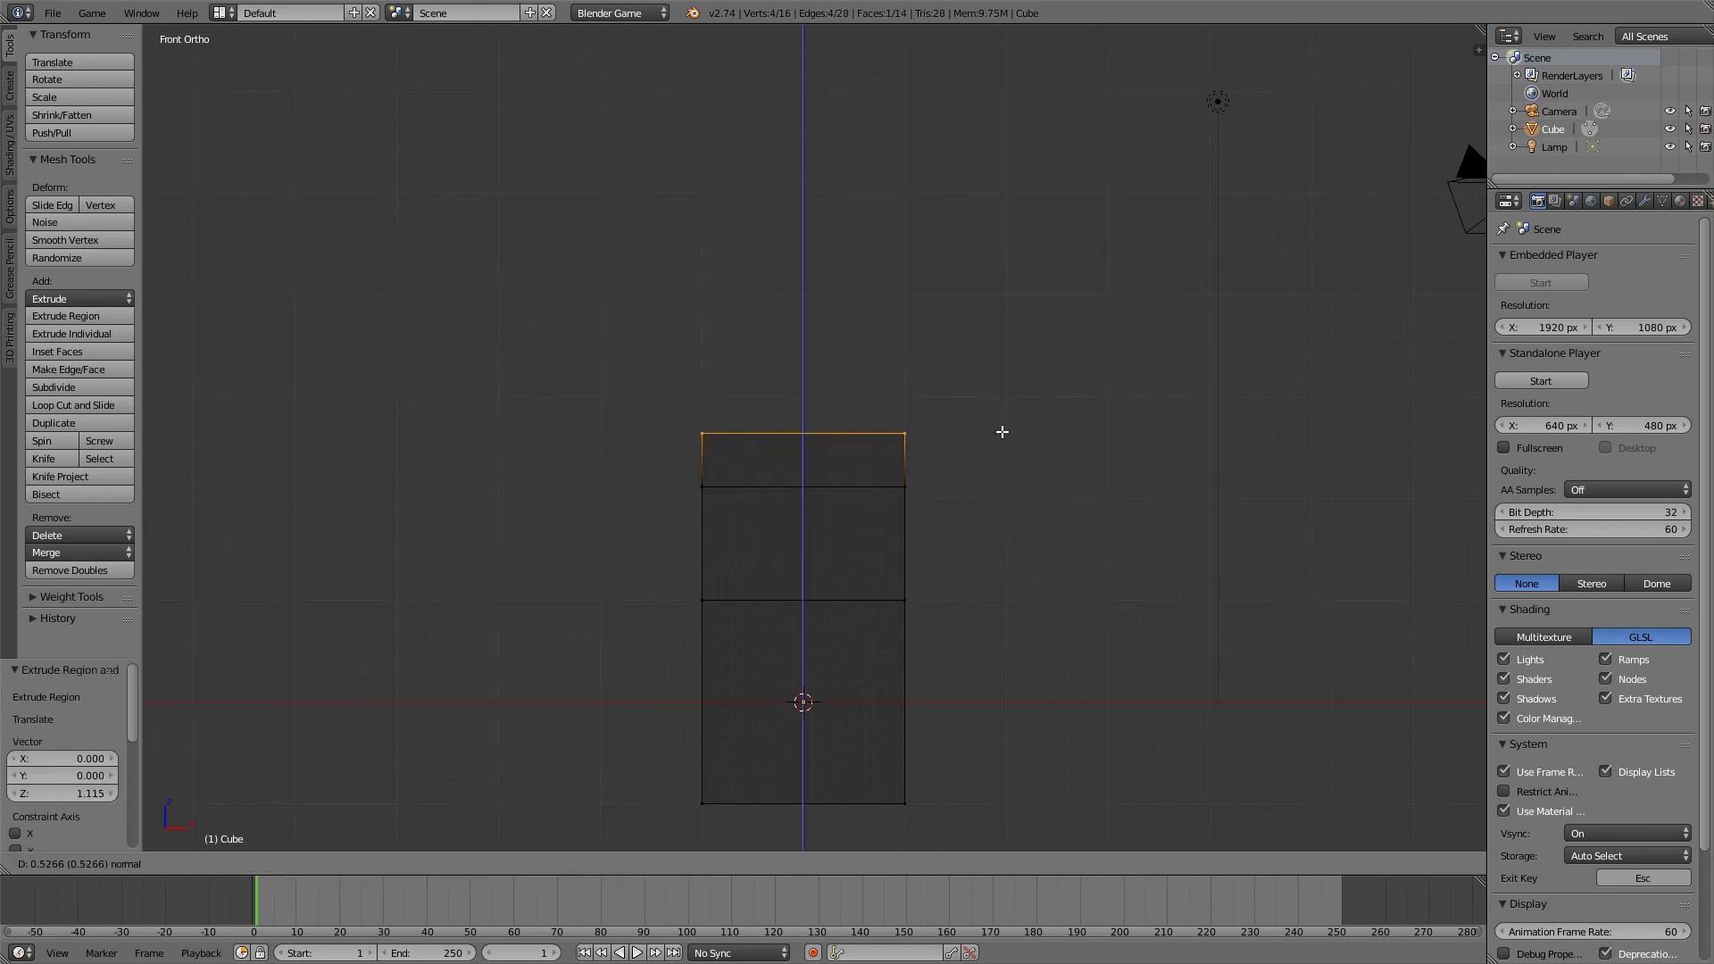
click(1000, 426)
Step: Pull the top-right corner inward and extrude a third section upward
key(a)
key(b)
drag(882, 402, 953, 424)
key(a)
key(b)
drag(669, 390, 942, 463)
key(e)
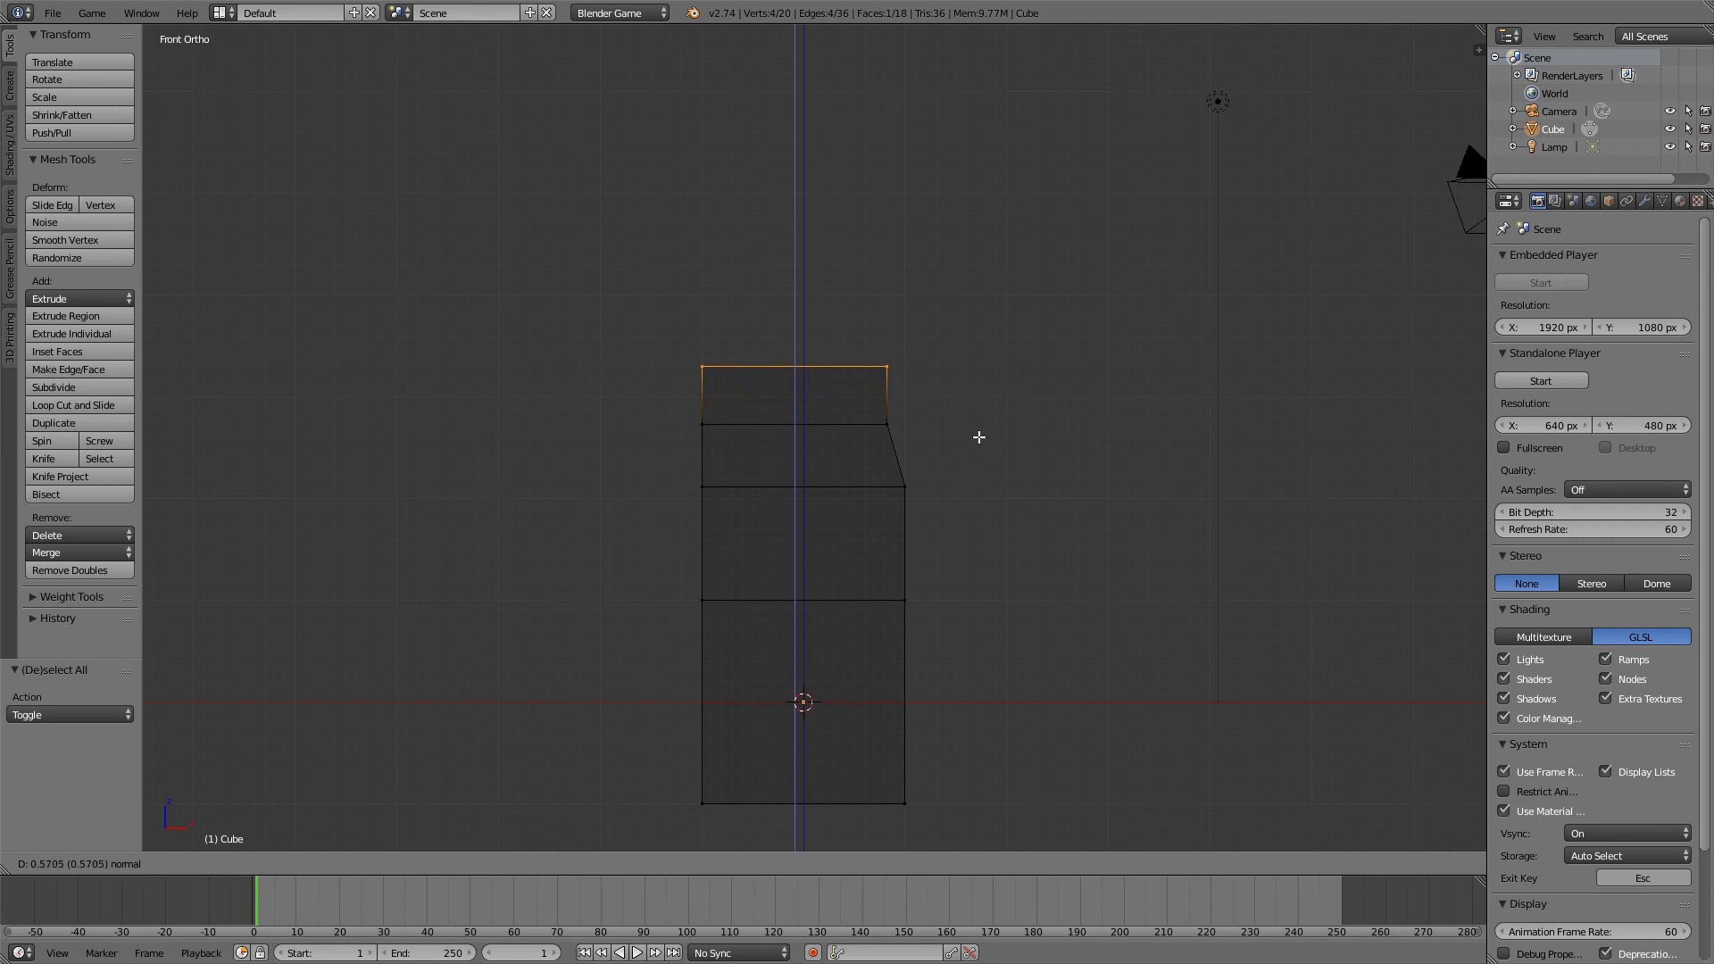
click(976, 432)
Step: Shift the next top-right corner inward and extrude a fourth section upward
key(a)
key(b)
drag(868, 331, 925, 363)
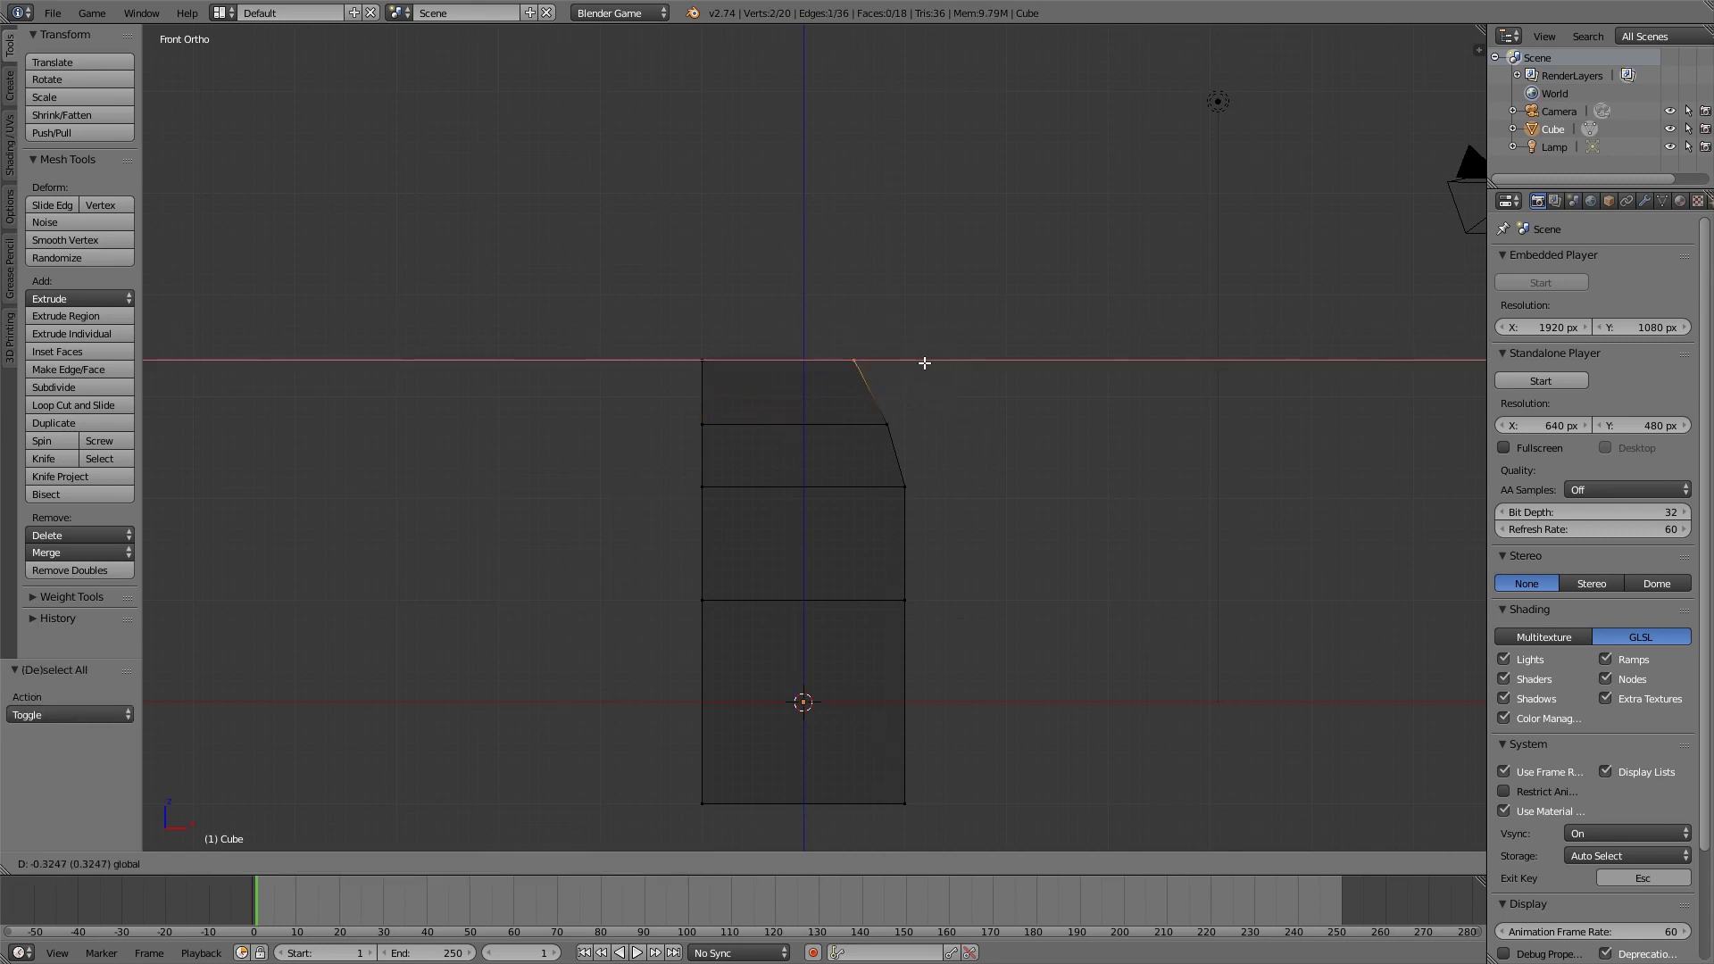
click(931, 363)
key(a)
key(b)
drag(639, 337, 892, 386)
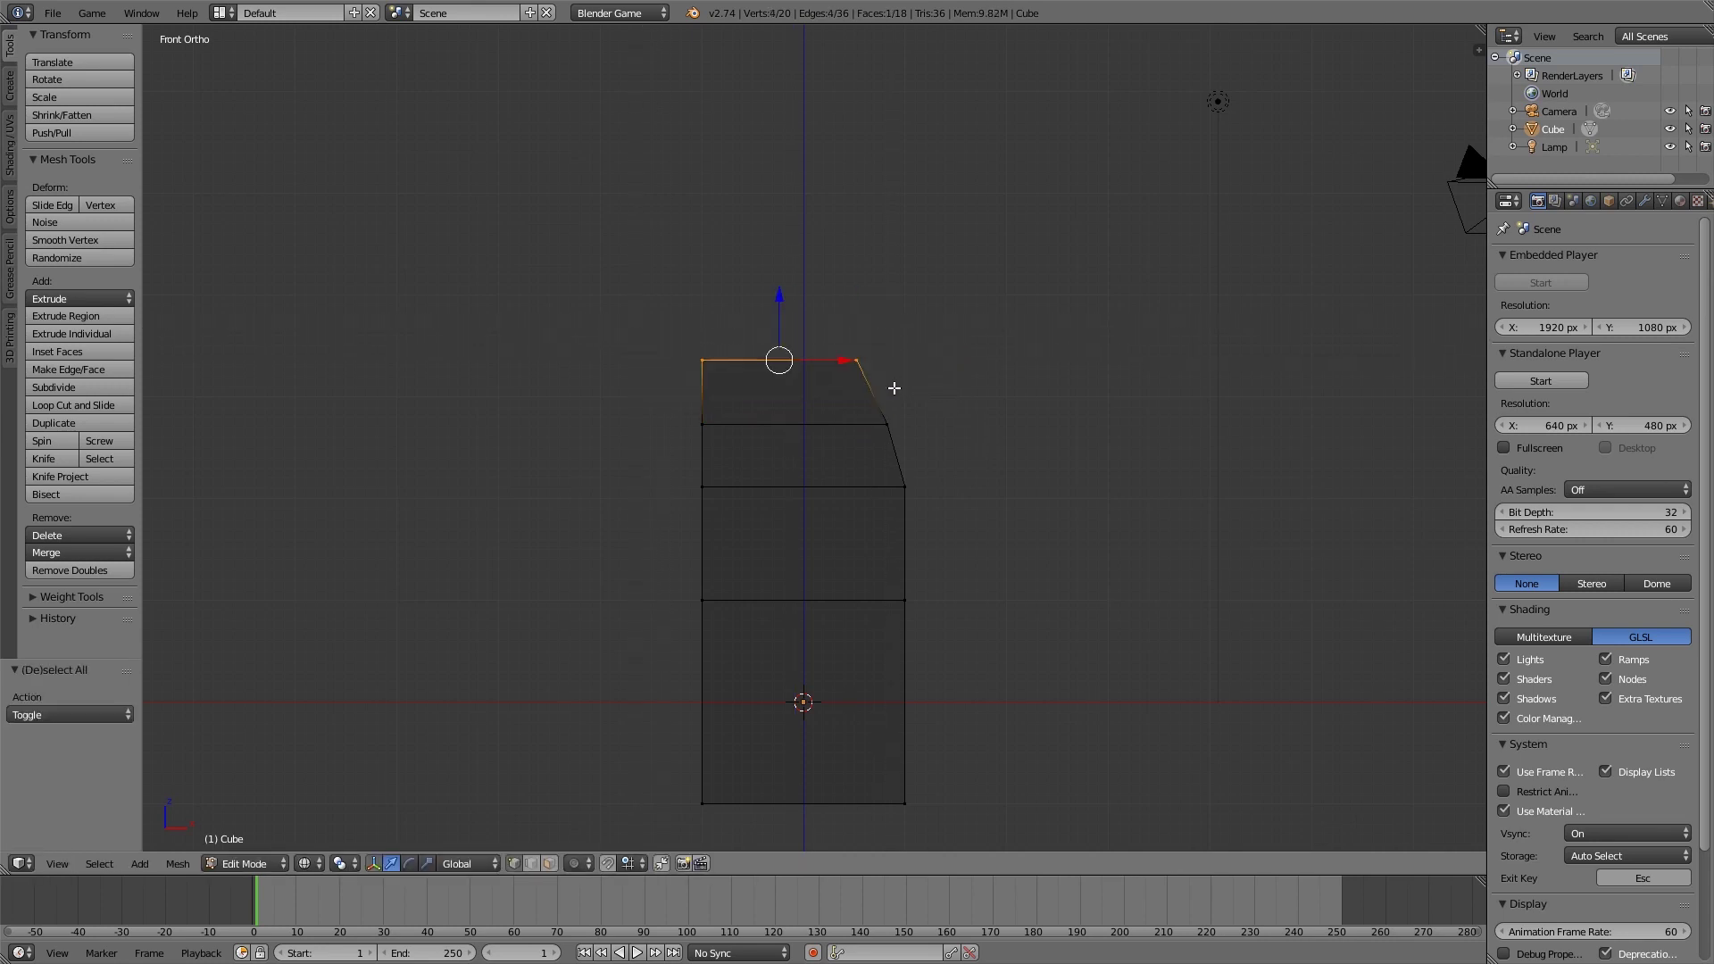
key(e)
click(896, 311)
Step: Slide the newest top-right corner vertex inward along X
key(a)
key(b)
drag(834, 295, 932, 346)
key(g)
key(x)
click(891, 310)
scroll(804, 500, up, 2)
shift+middle_drag(726, 591, 741, 361)
Step: Lower a horizontal edge loop along Z, then check the tapered profile in solid view
key(a)
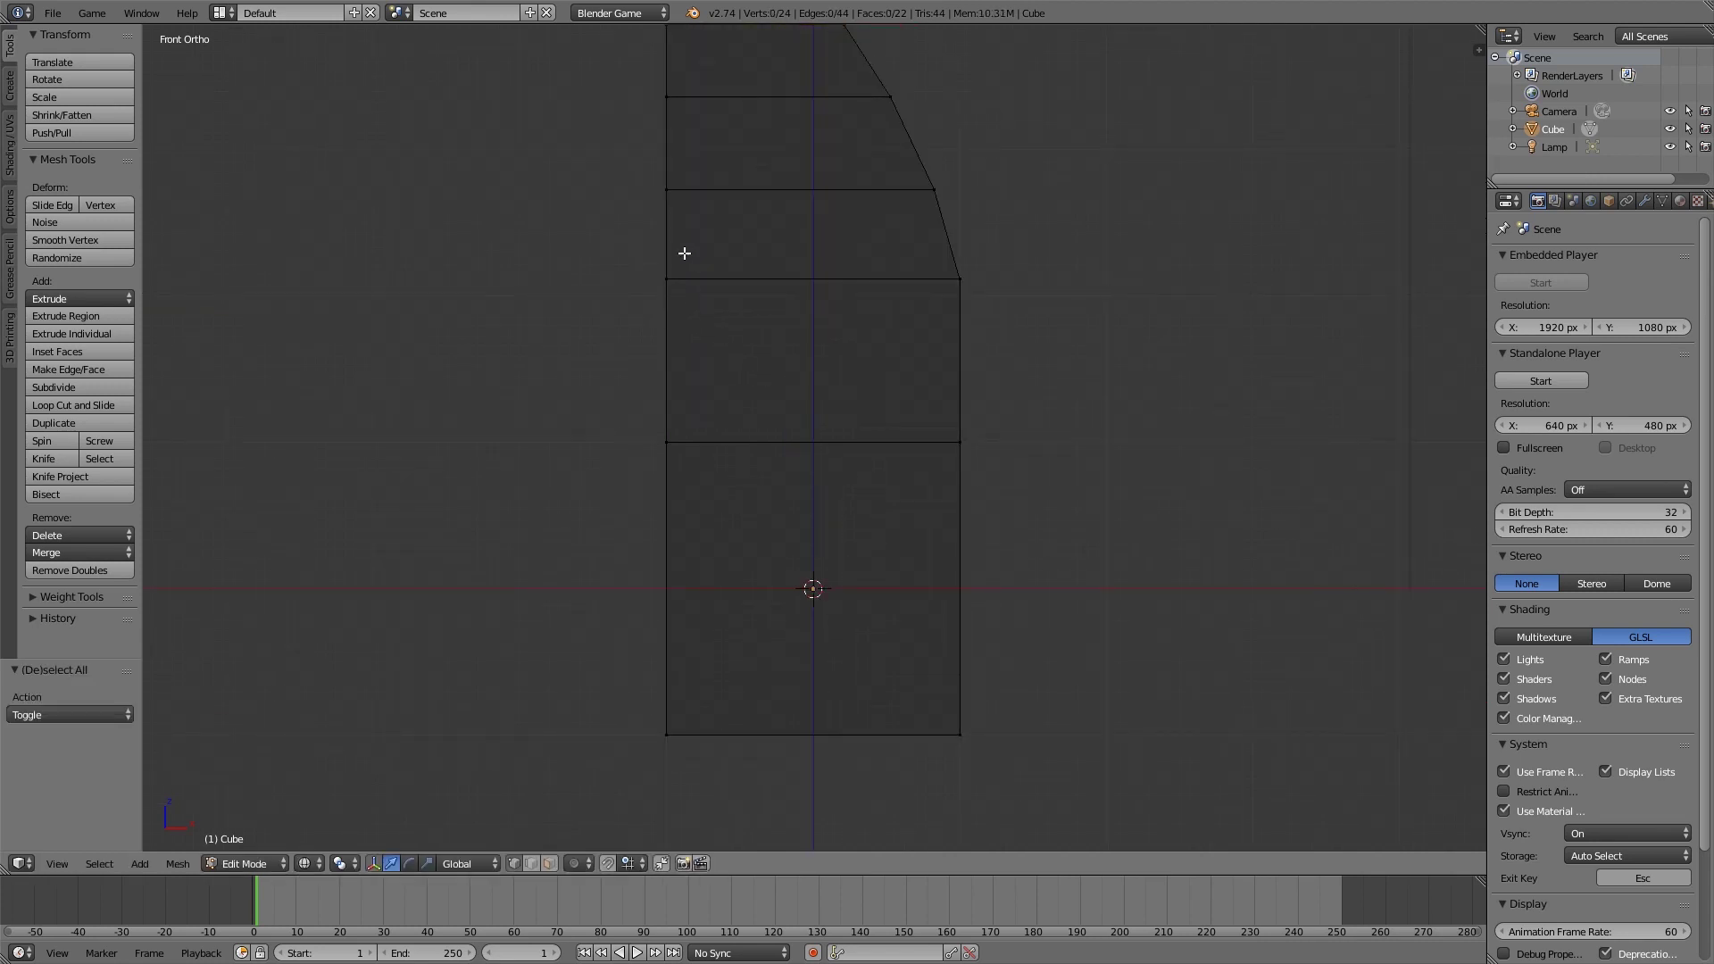
key(b)
drag(666, 259, 1010, 310)
key(g)
key(z)
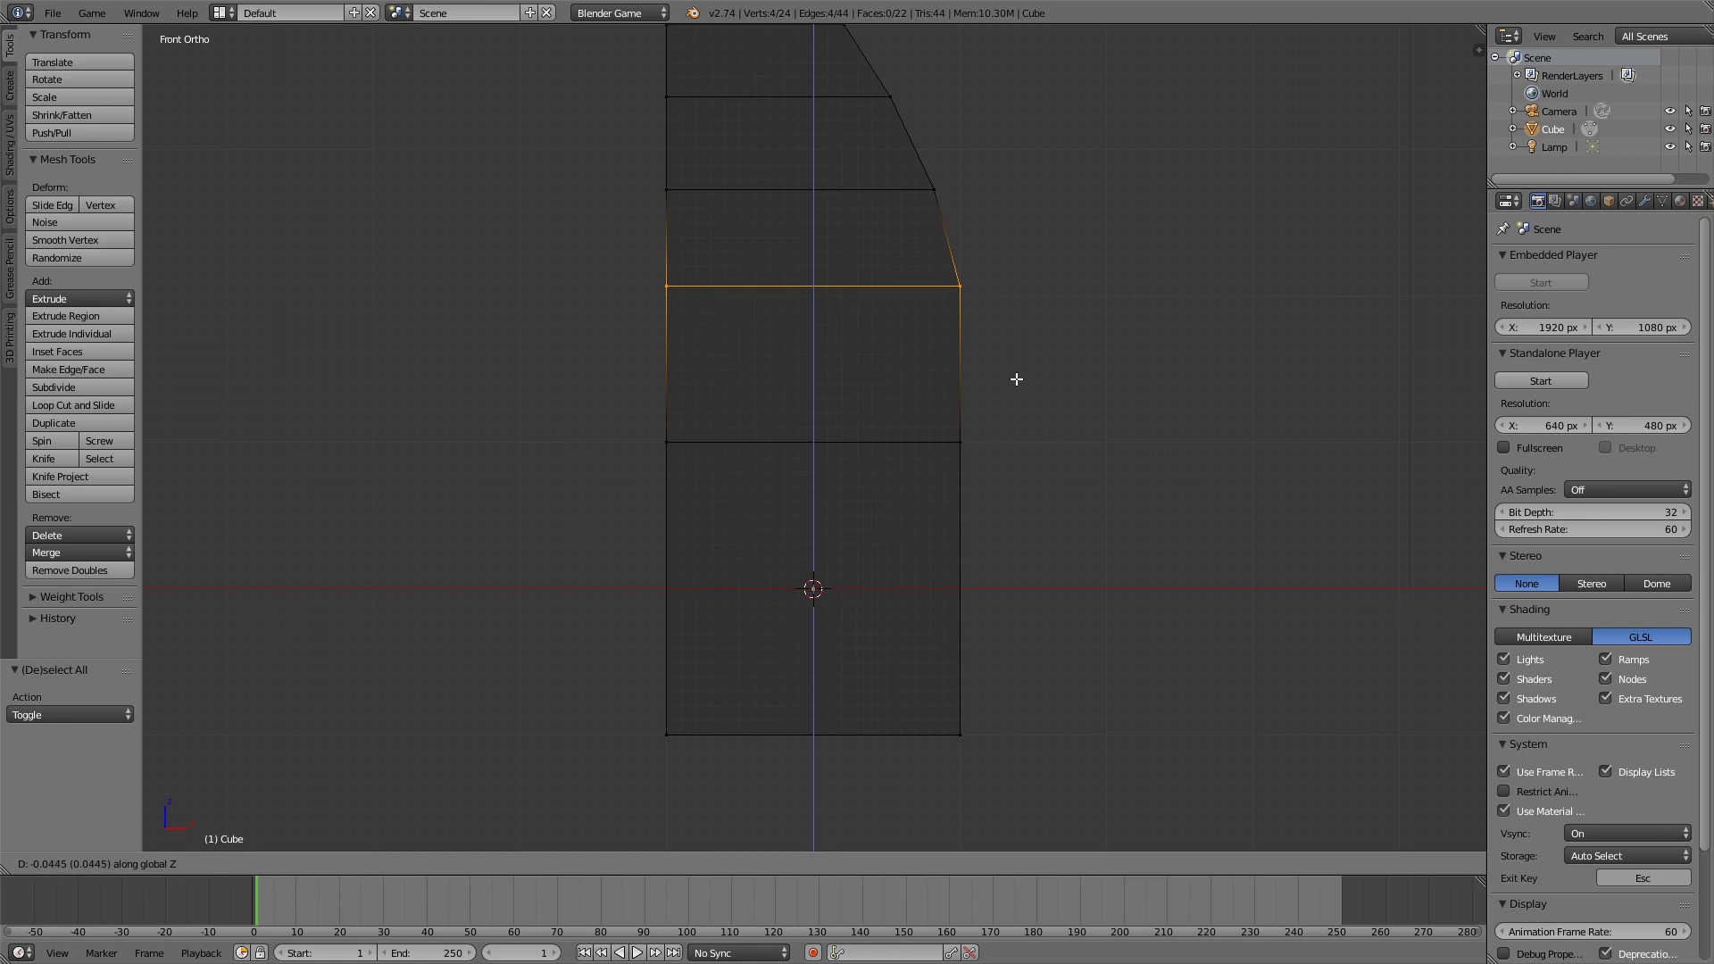
click(1022, 452)
scroll(972, 321, down, 4)
mouse_move(973, 321)
middle_down()
mouse_move(907, 298)
mouse_move(724, 335)
mouse_move(848, 339)
middle_up()
scroll(724, 335, up, 4)
key(alt+z)
mouse_move(808, 214)
shift+middle_down()
mouse_move(789, 346)
mouse_move(852, 367)
shift+middle_up()
scroll(789, 346, up, 3)
Step: Select the upper horizontal loop and raise it along Z in front view
shift+right_click(815, 401)
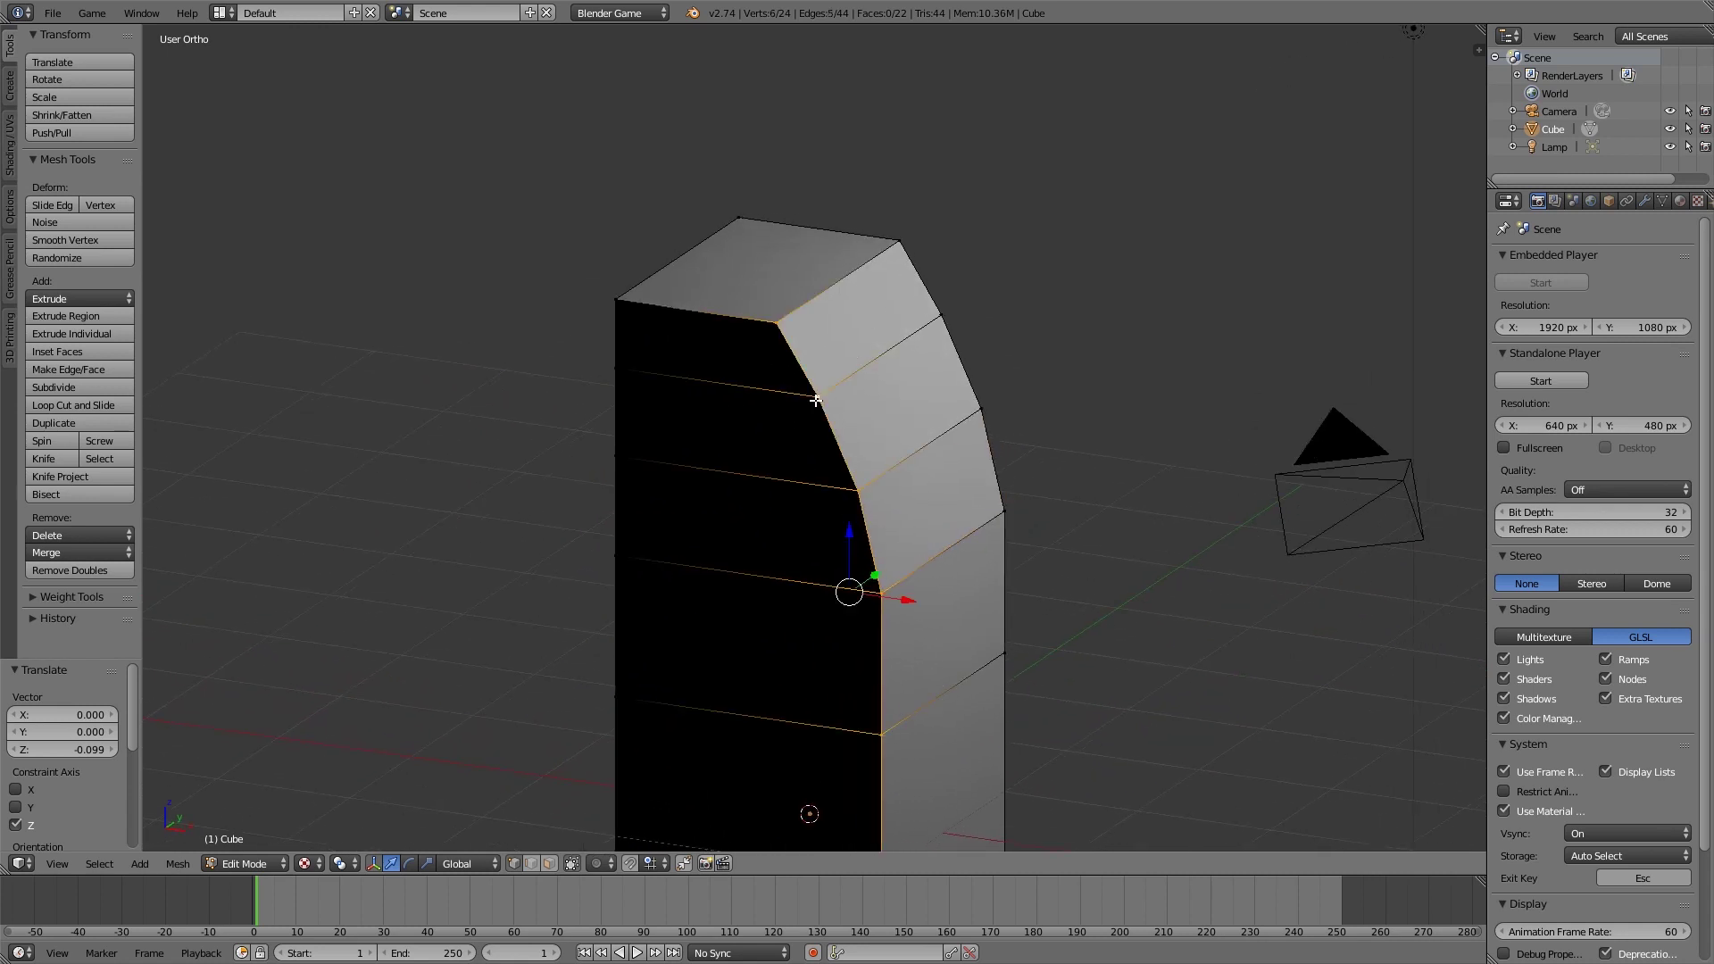
key(a)
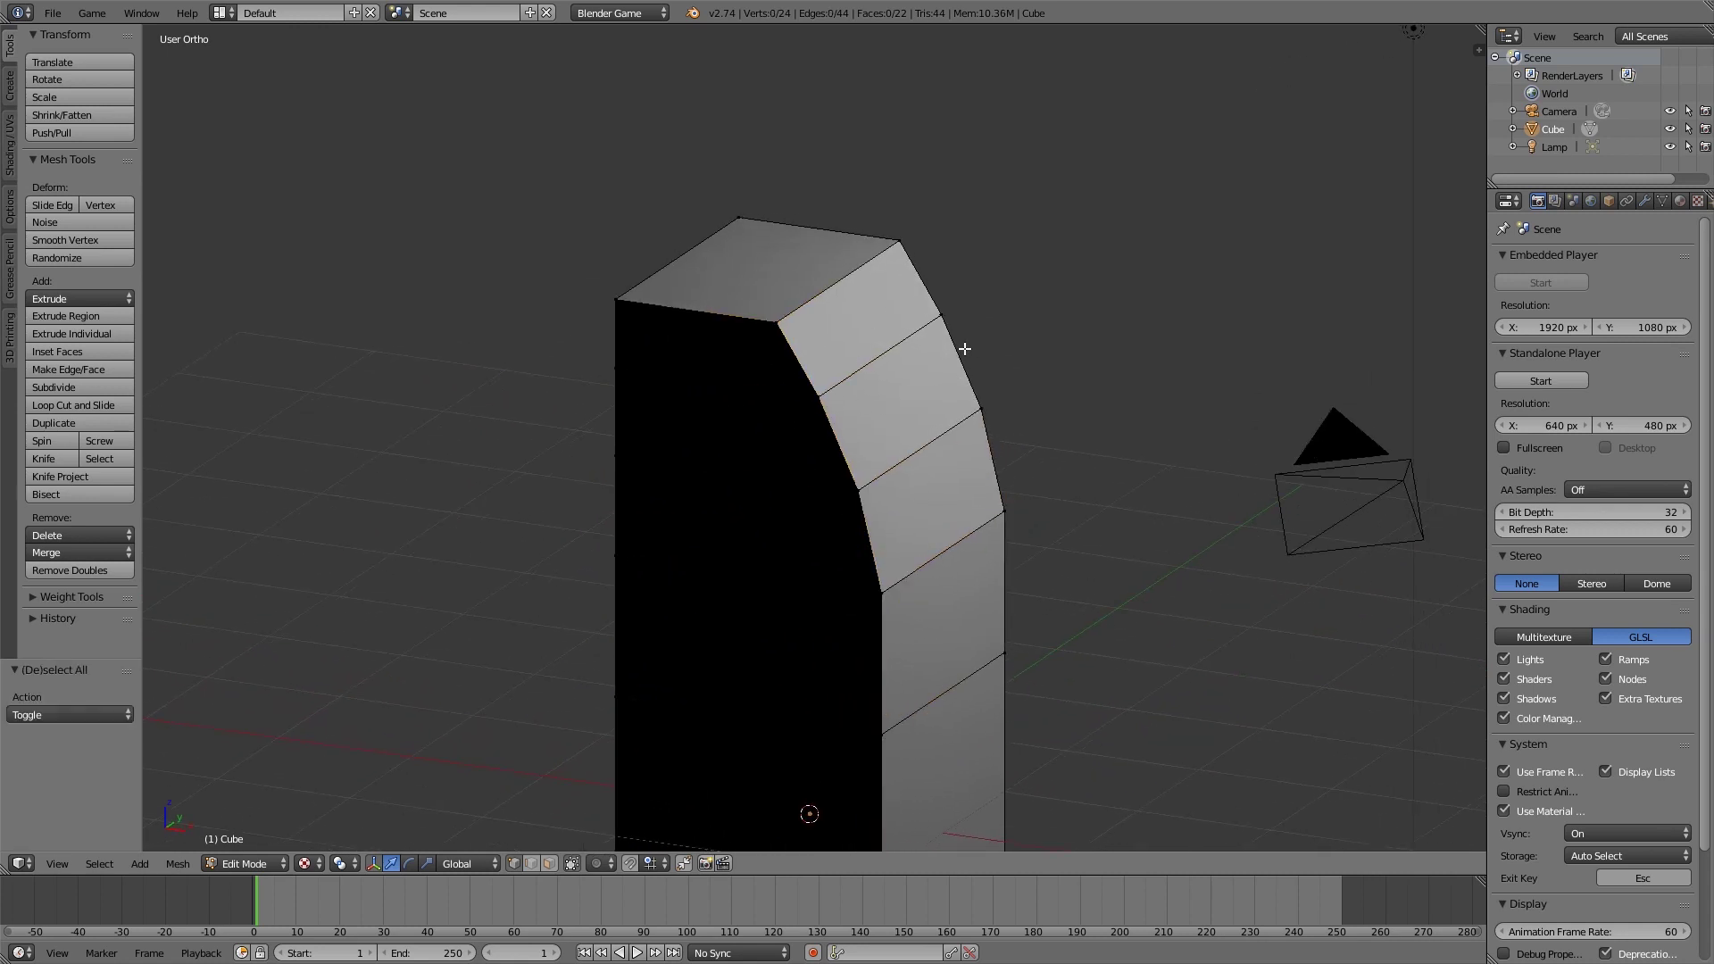
alt+right_click(942, 314)
alt+right_click(823, 395)
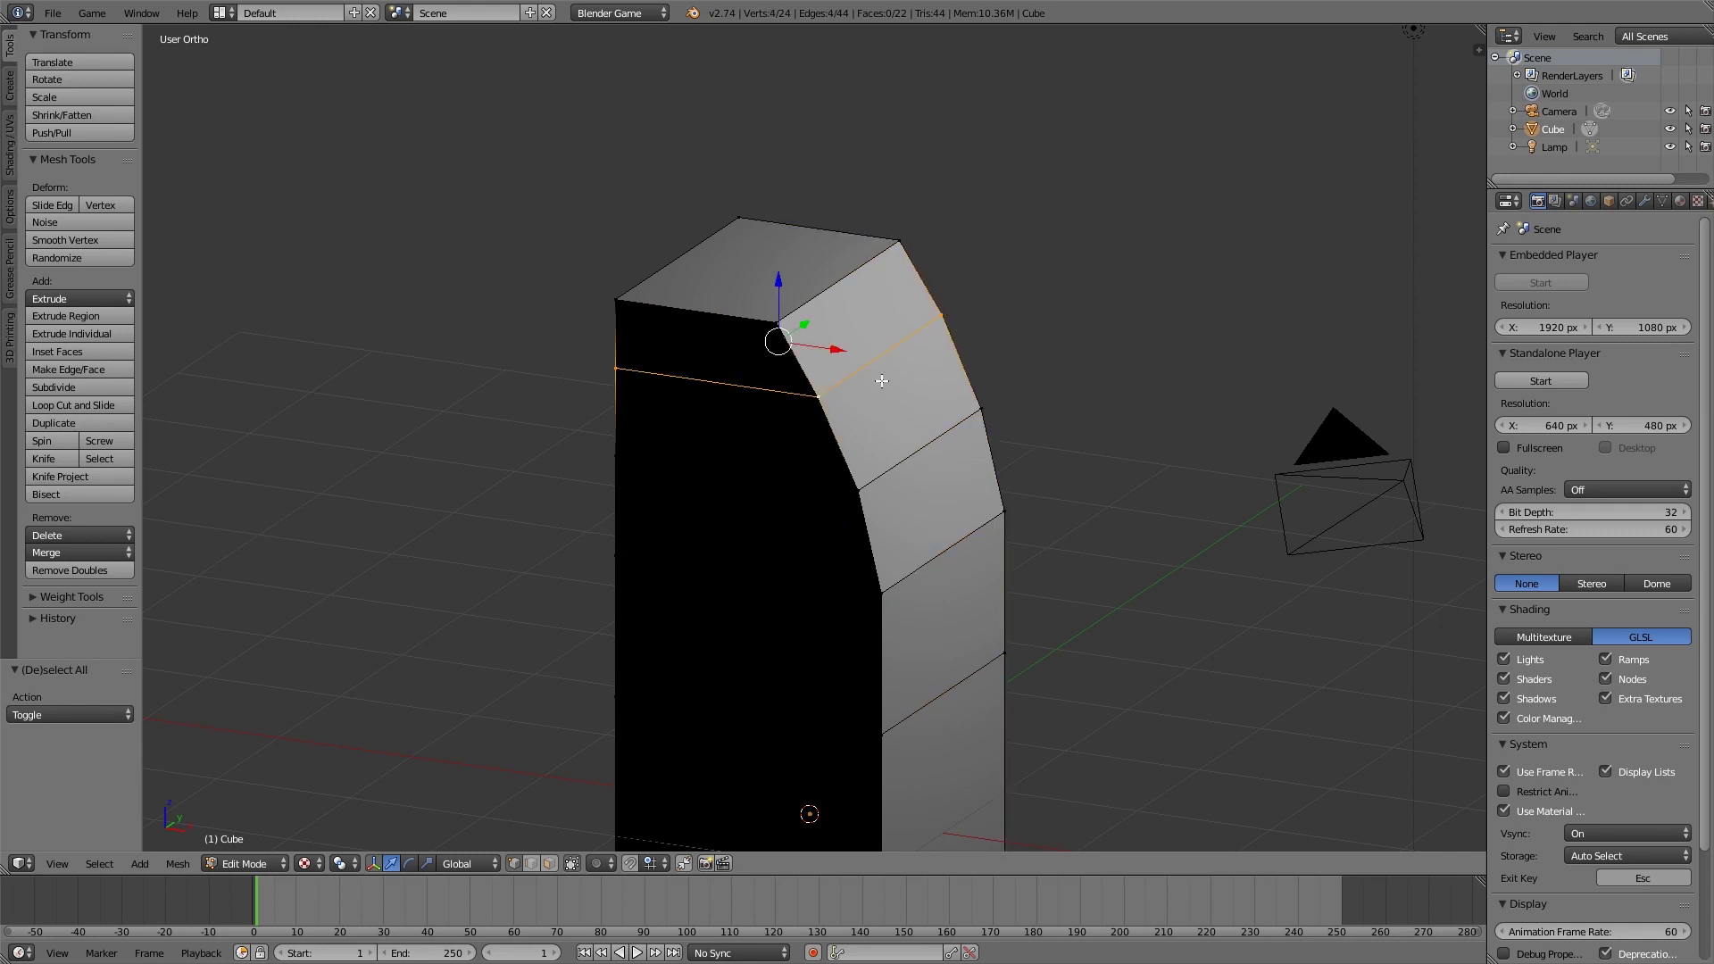
key(z)
middle_drag(884, 375, 941, 378)
key(KP_1)
scroll(942, 376, up, 3)
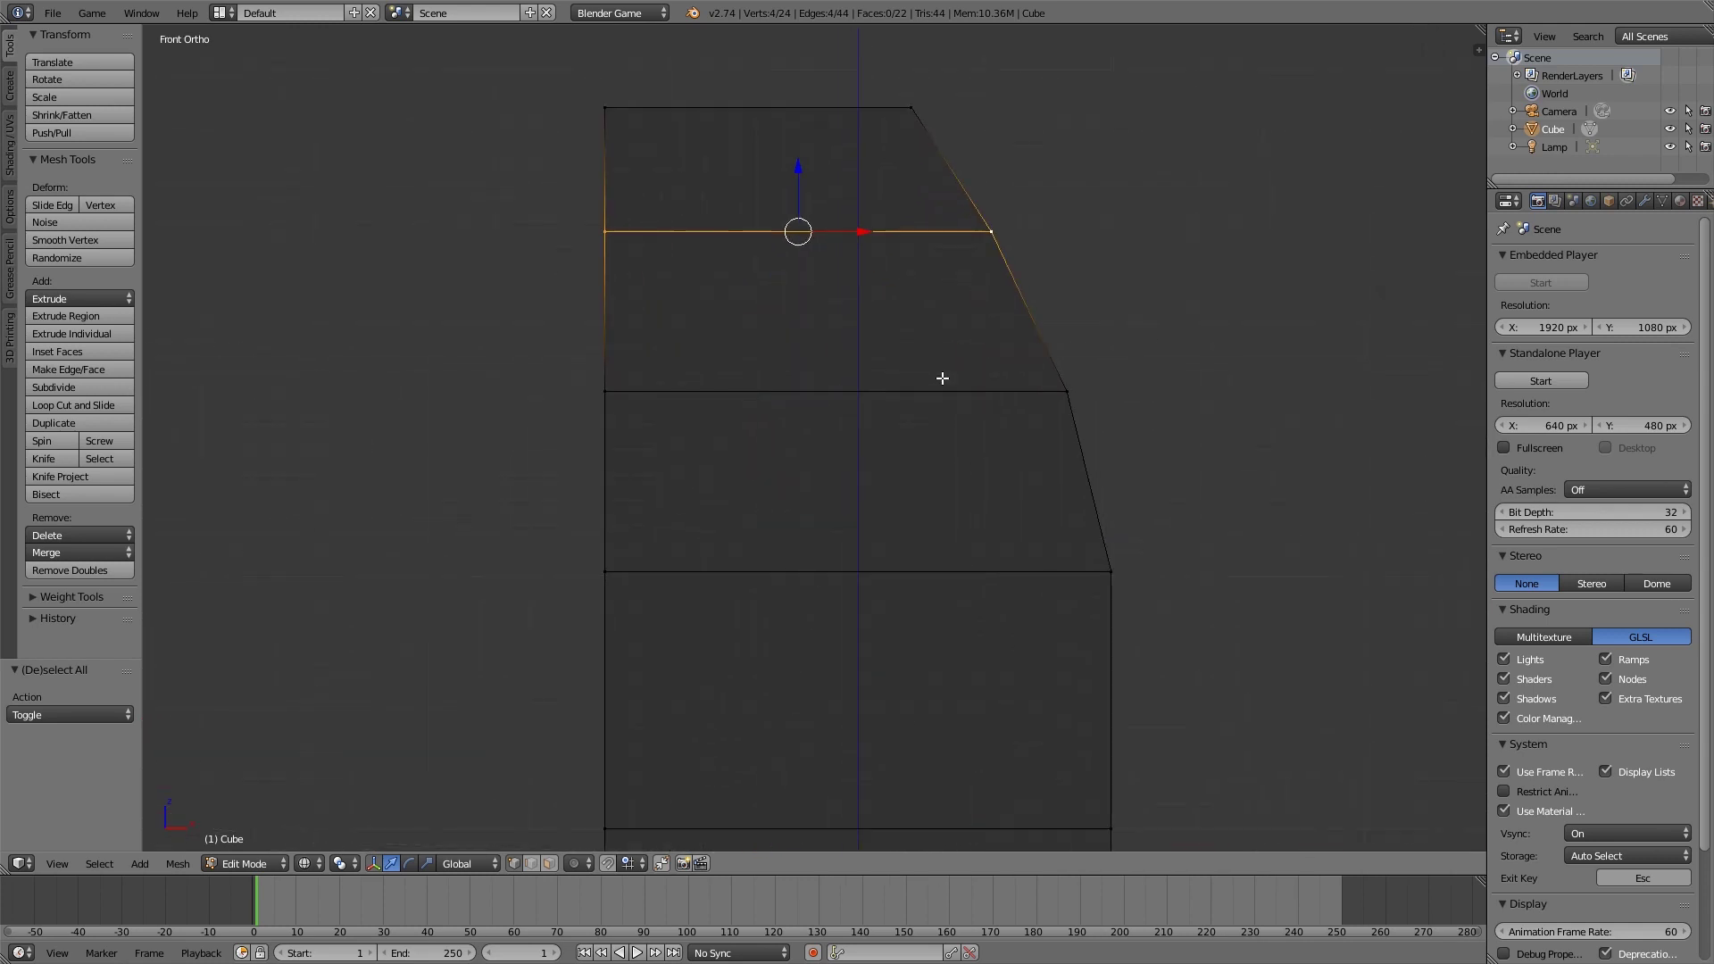
key(g)
key(z)
click(931, 304)
Step: Shift the right corner vertices inward along X
key(a)
key(b)
drag(965, 126, 1042, 158)
key(g)
key(x)
click(998, 157)
right_click(1076, 389)
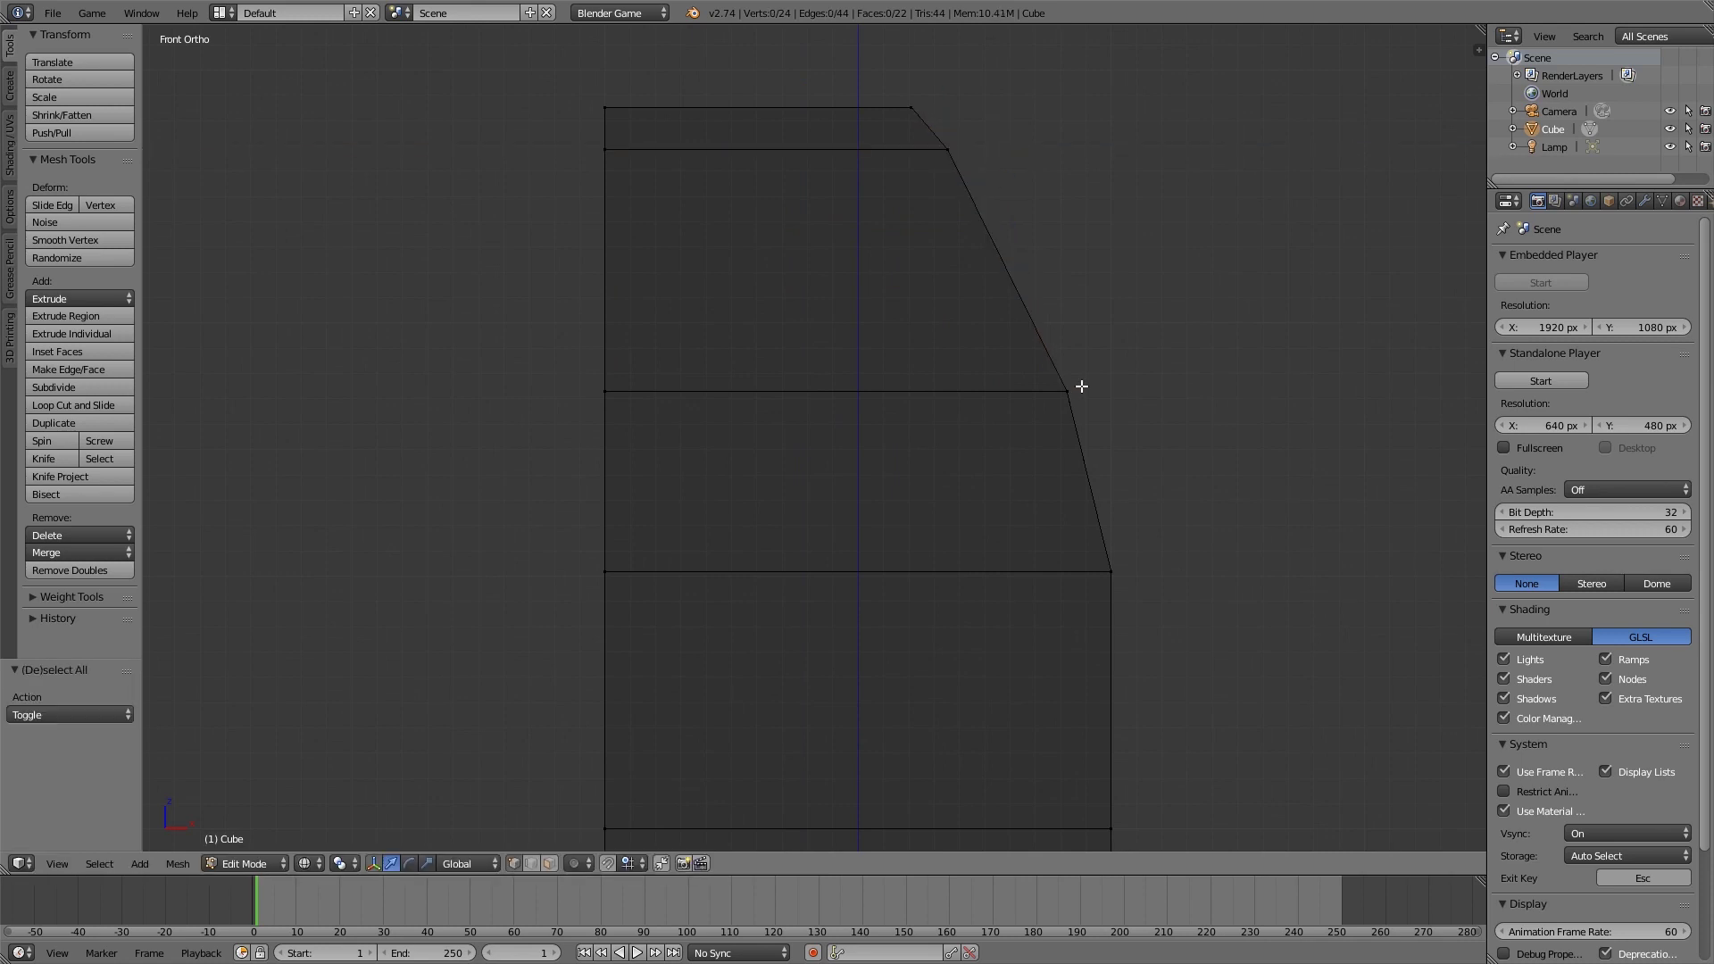
scroll(1100, 409, down, 2)
scroll(1100, 409, down, 1)
key(z)
mouse_move(1002, 413)
middle_down()
mouse_move(854, 425)
mouse_move(943, 438)
mouse_move(968, 402)
mouse_move(863, 413)
middle_up()
key(z)
Step: Raise the slope's edge loop by 0.251 and reposition its right vertex along X
alt+right_click(681, 436)
key(g)
key(z)
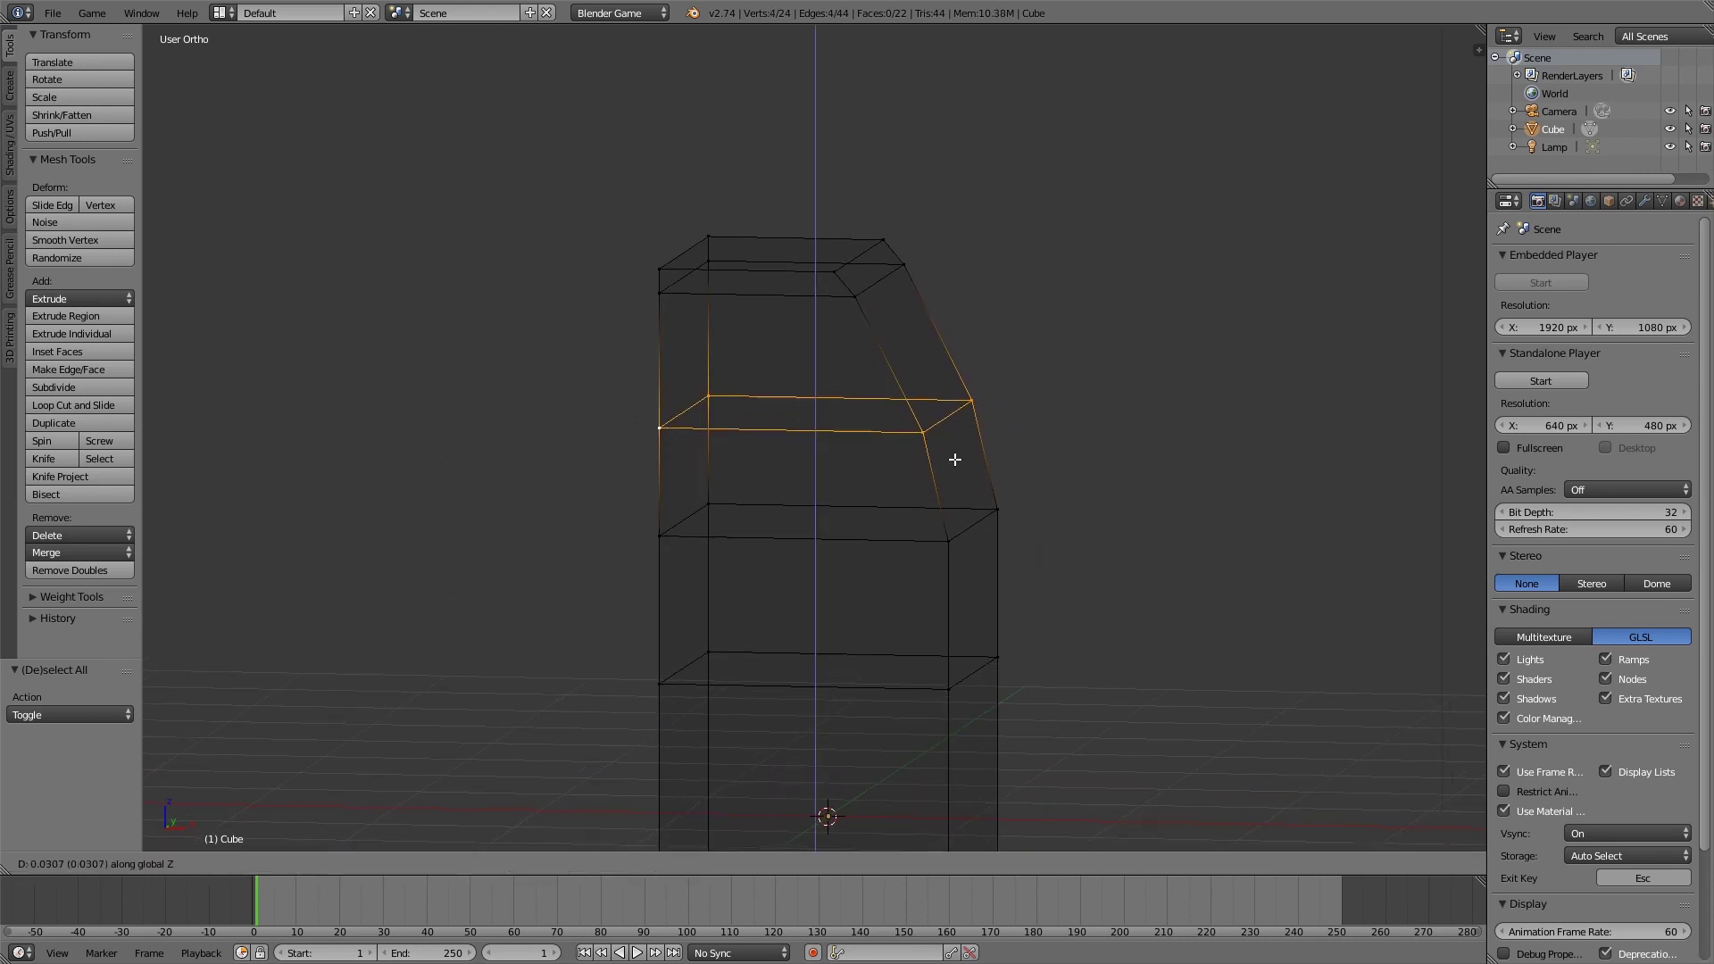
click(957, 428)
key(KP_1)
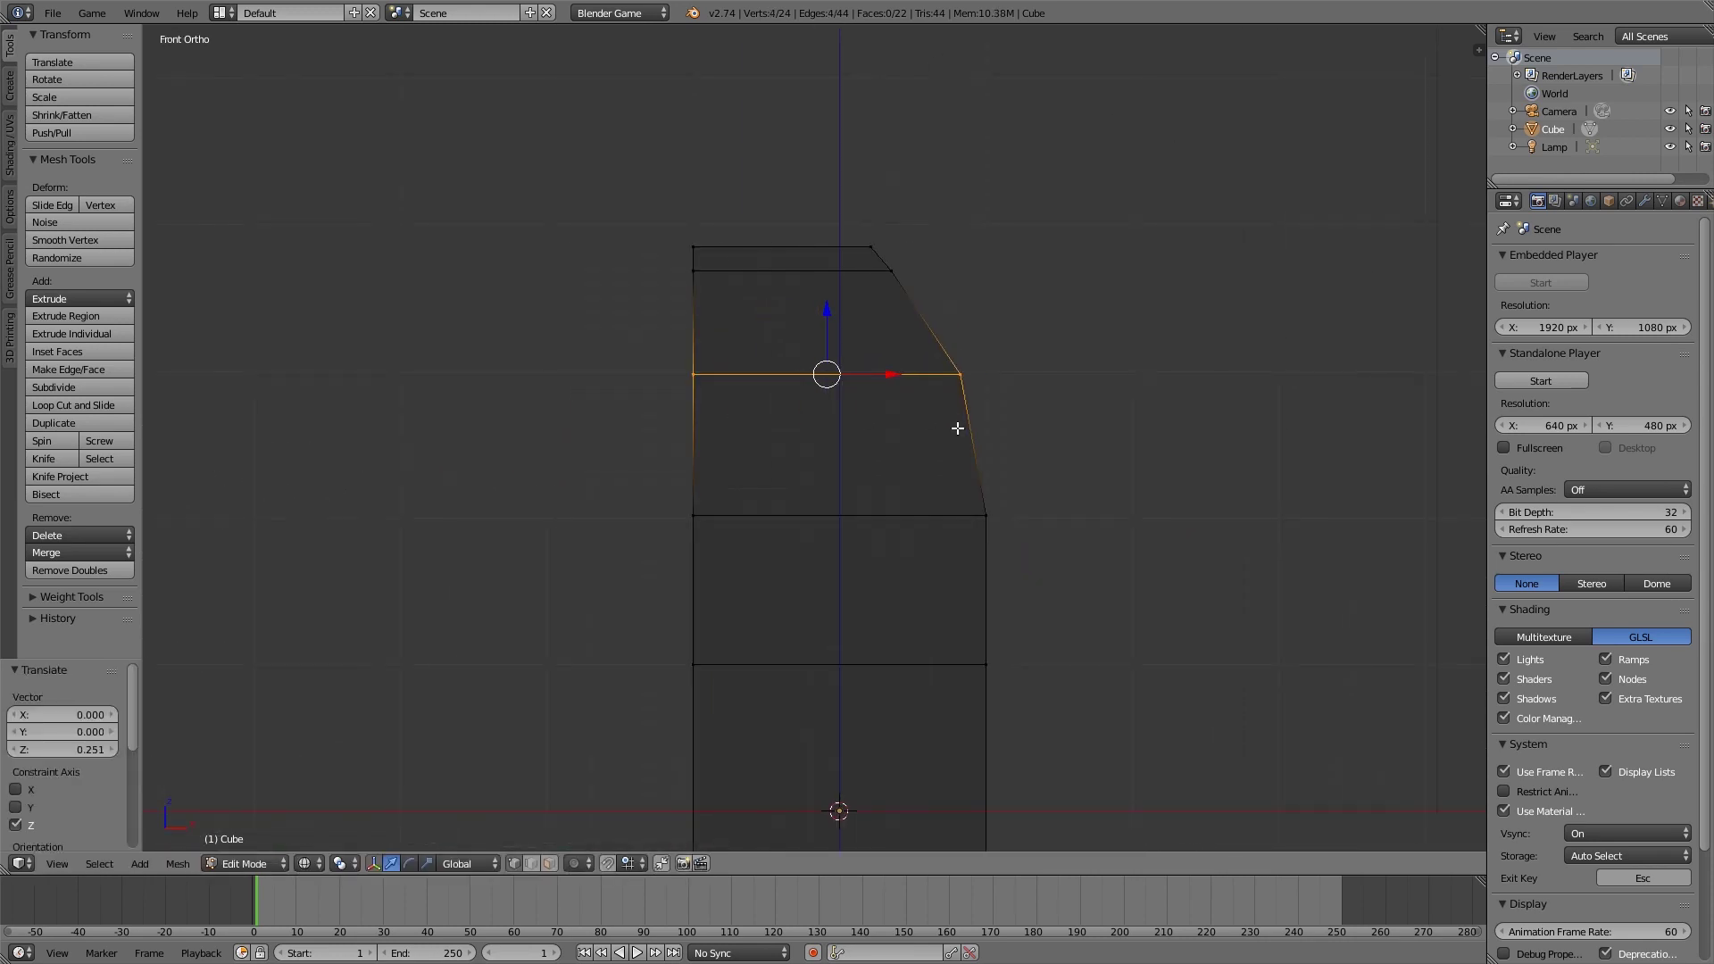
key(a)
key(b)
drag(957, 323, 1003, 421)
key(g)
key(x)
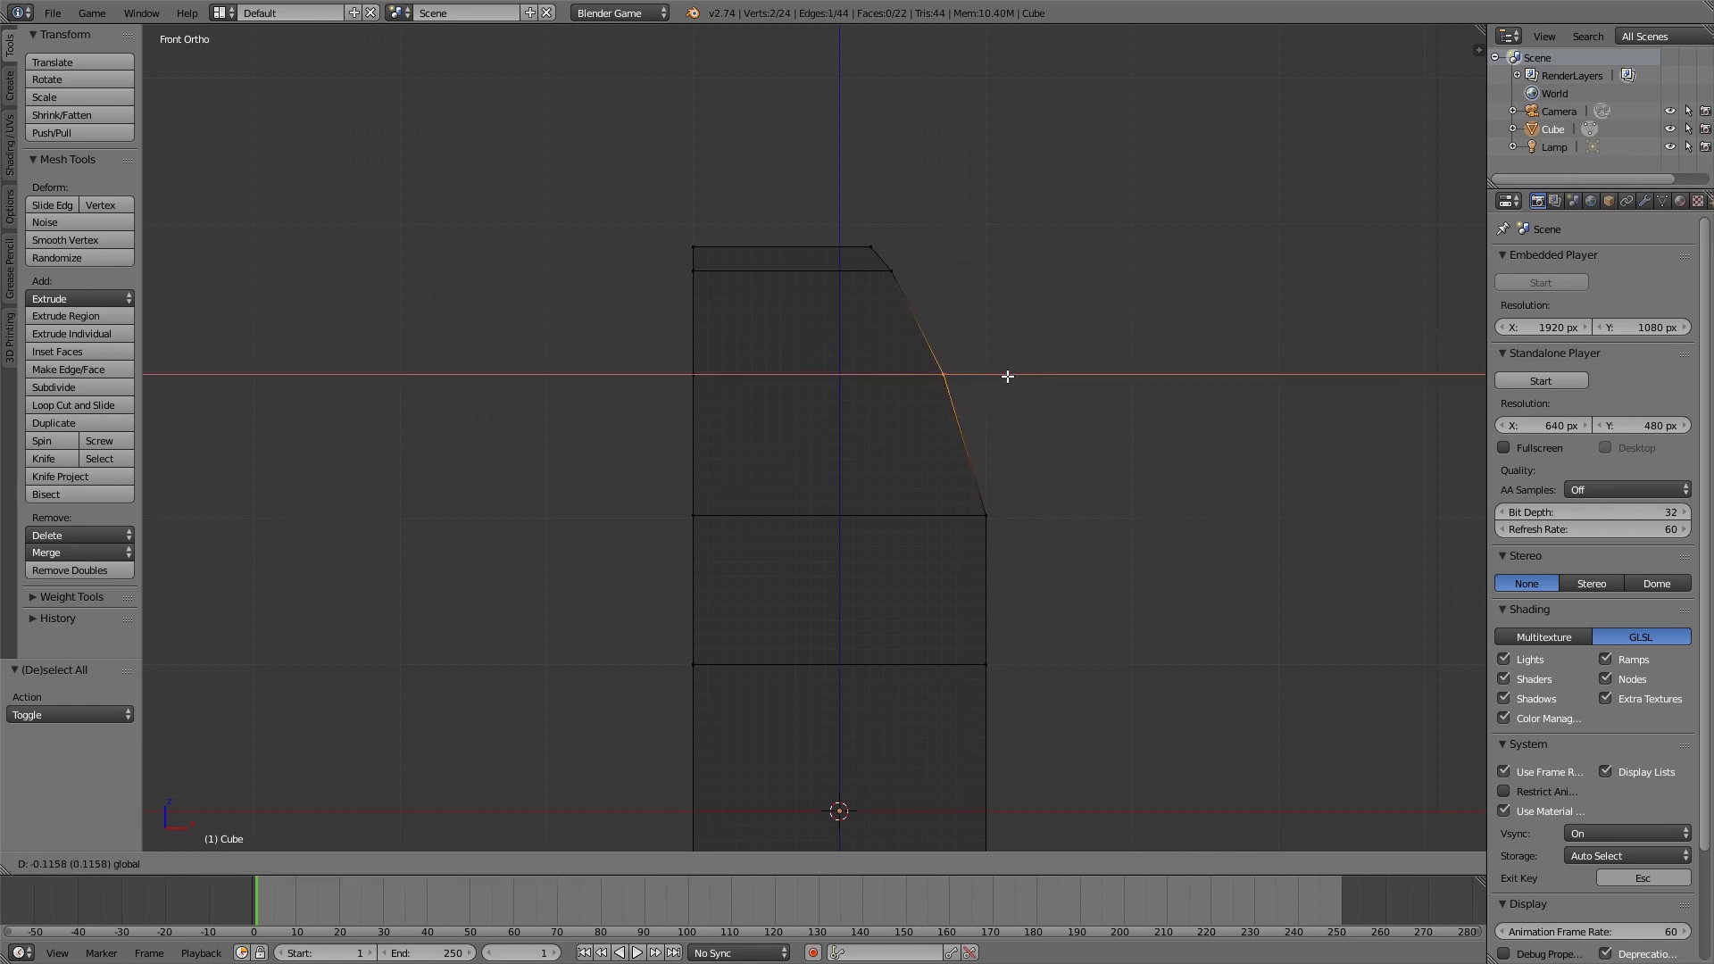
click(1005, 377)
Step: Add a horizontal loop cut and push its right vertex outward along X
scroll(1005, 377, up, 2)
key(a)
key(ctrl+r)
click(1022, 490)
click(1025, 504)
key(a)
right_click(1031, 458)
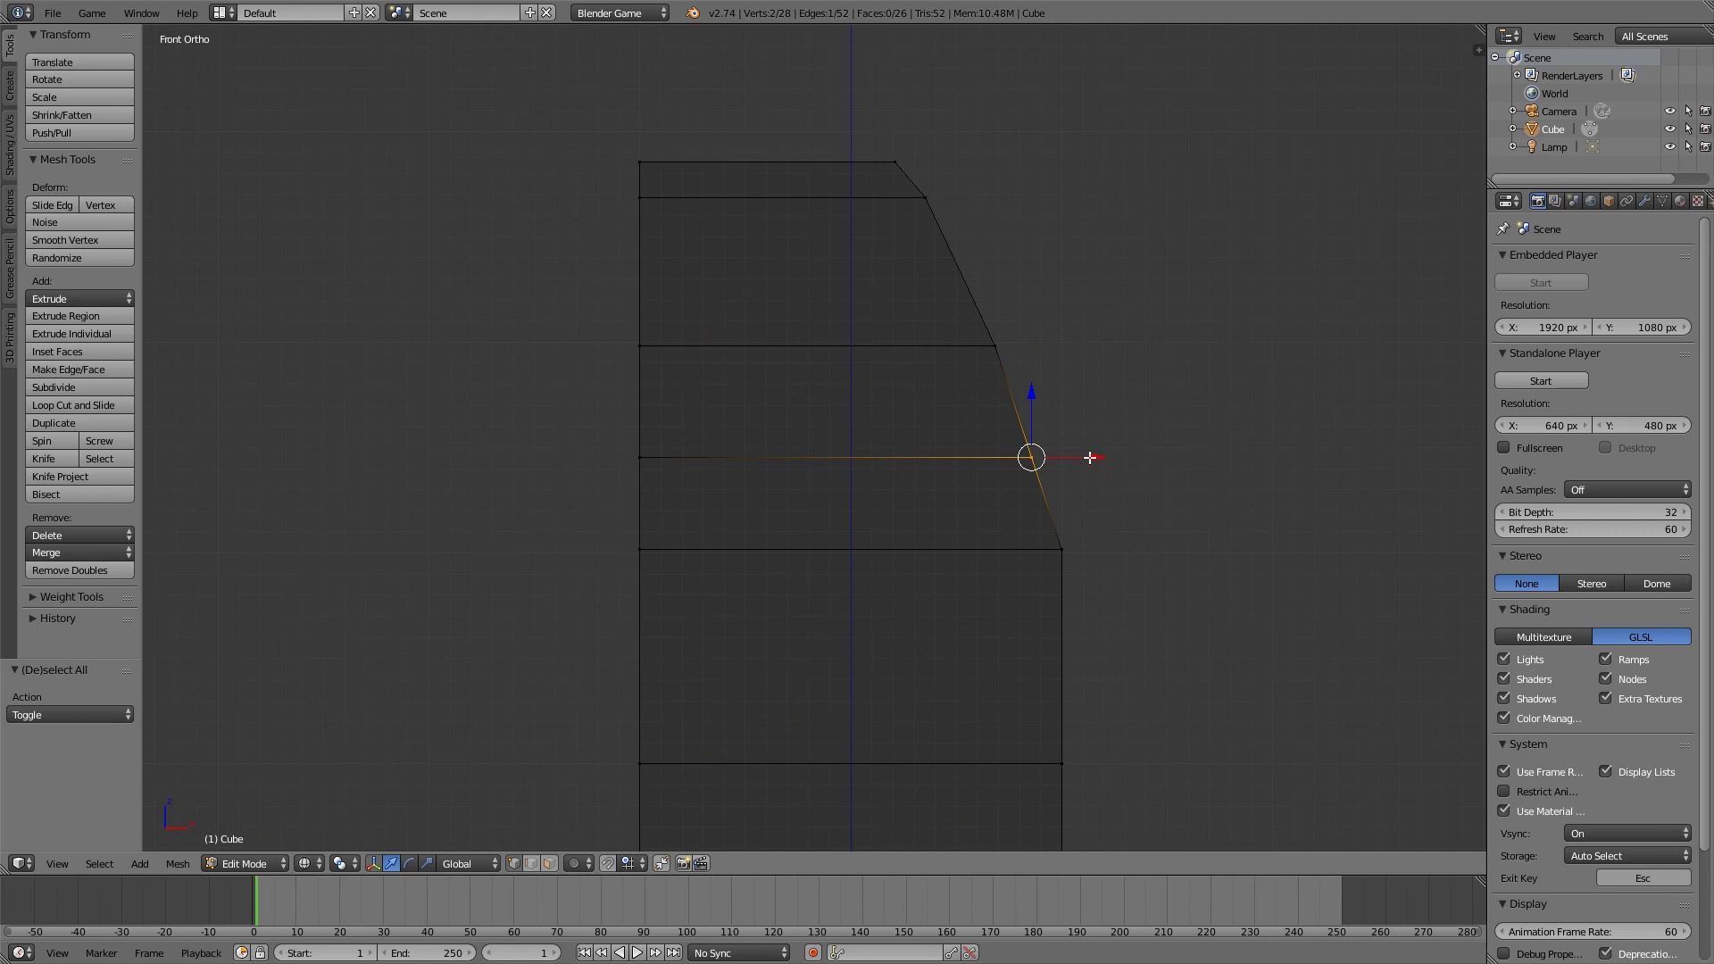
key(g)
key(x)
click(1106, 458)
Step: Lower the top section's vertices 0.698 along Z to shorten the body
scroll(1101, 459, down, 4)
key(Tab)
key(z)
middle_drag(1059, 463, 700, 489)
key(Tab)
scroll(715, 473, down, 3)
key(KP_1)
key(z)
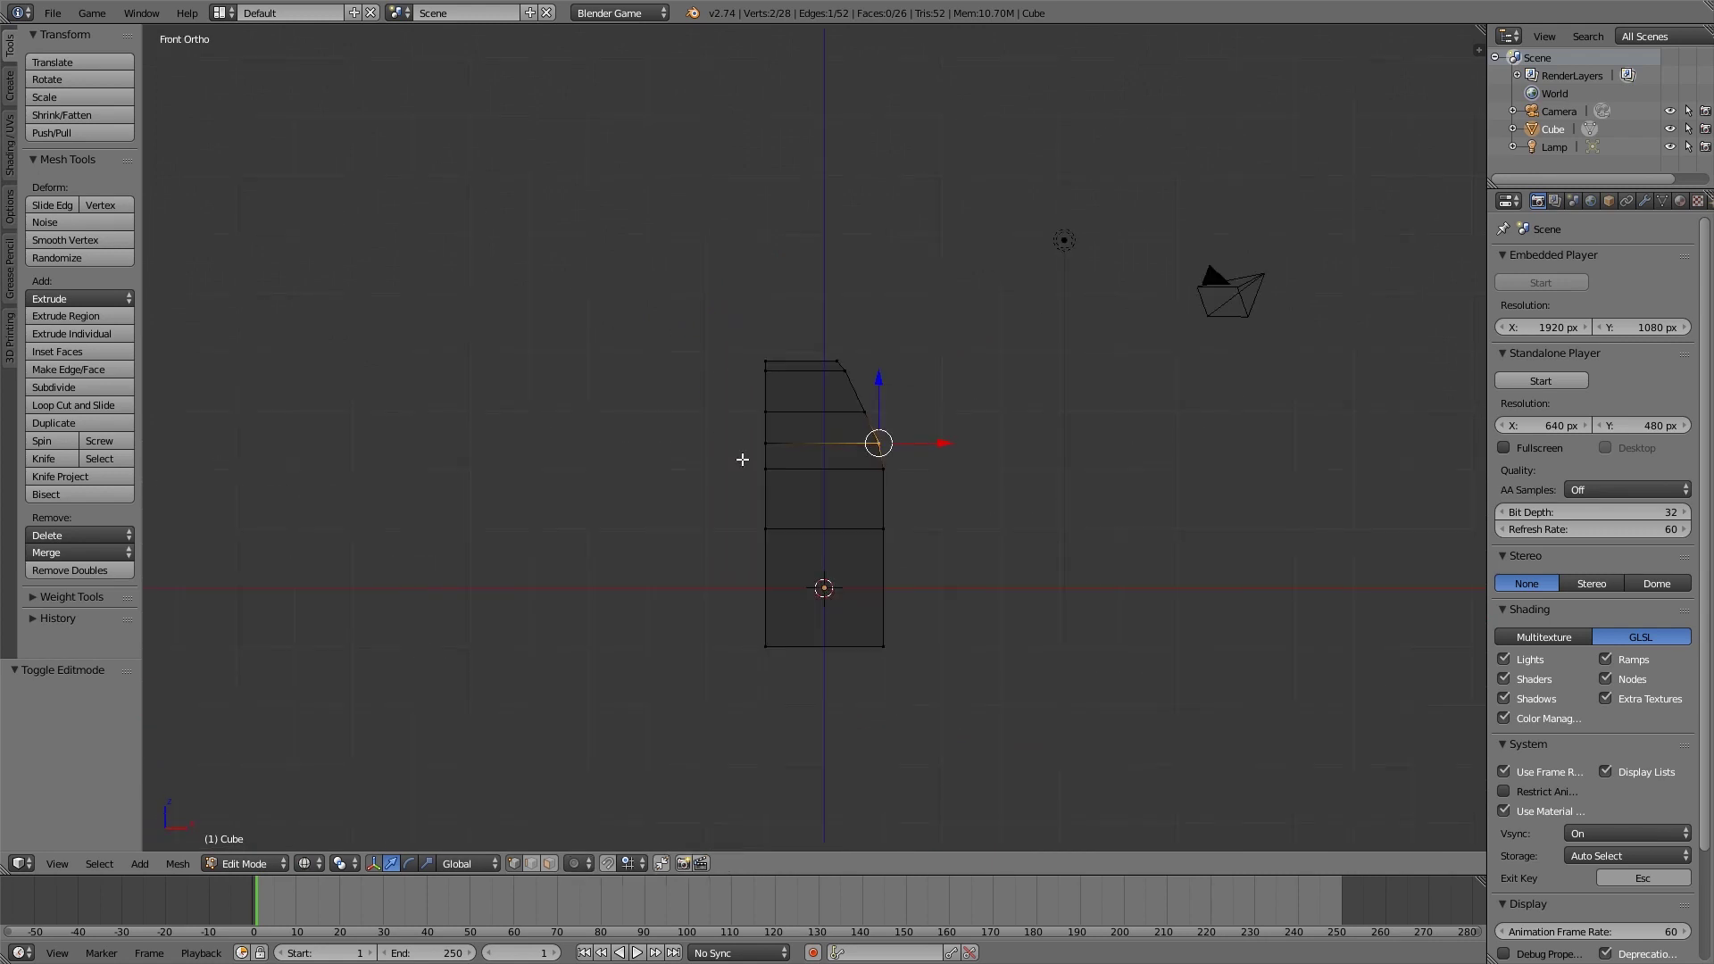
key(a)
key(b)
drag(693, 302, 968, 489)
key(g)
key(z)
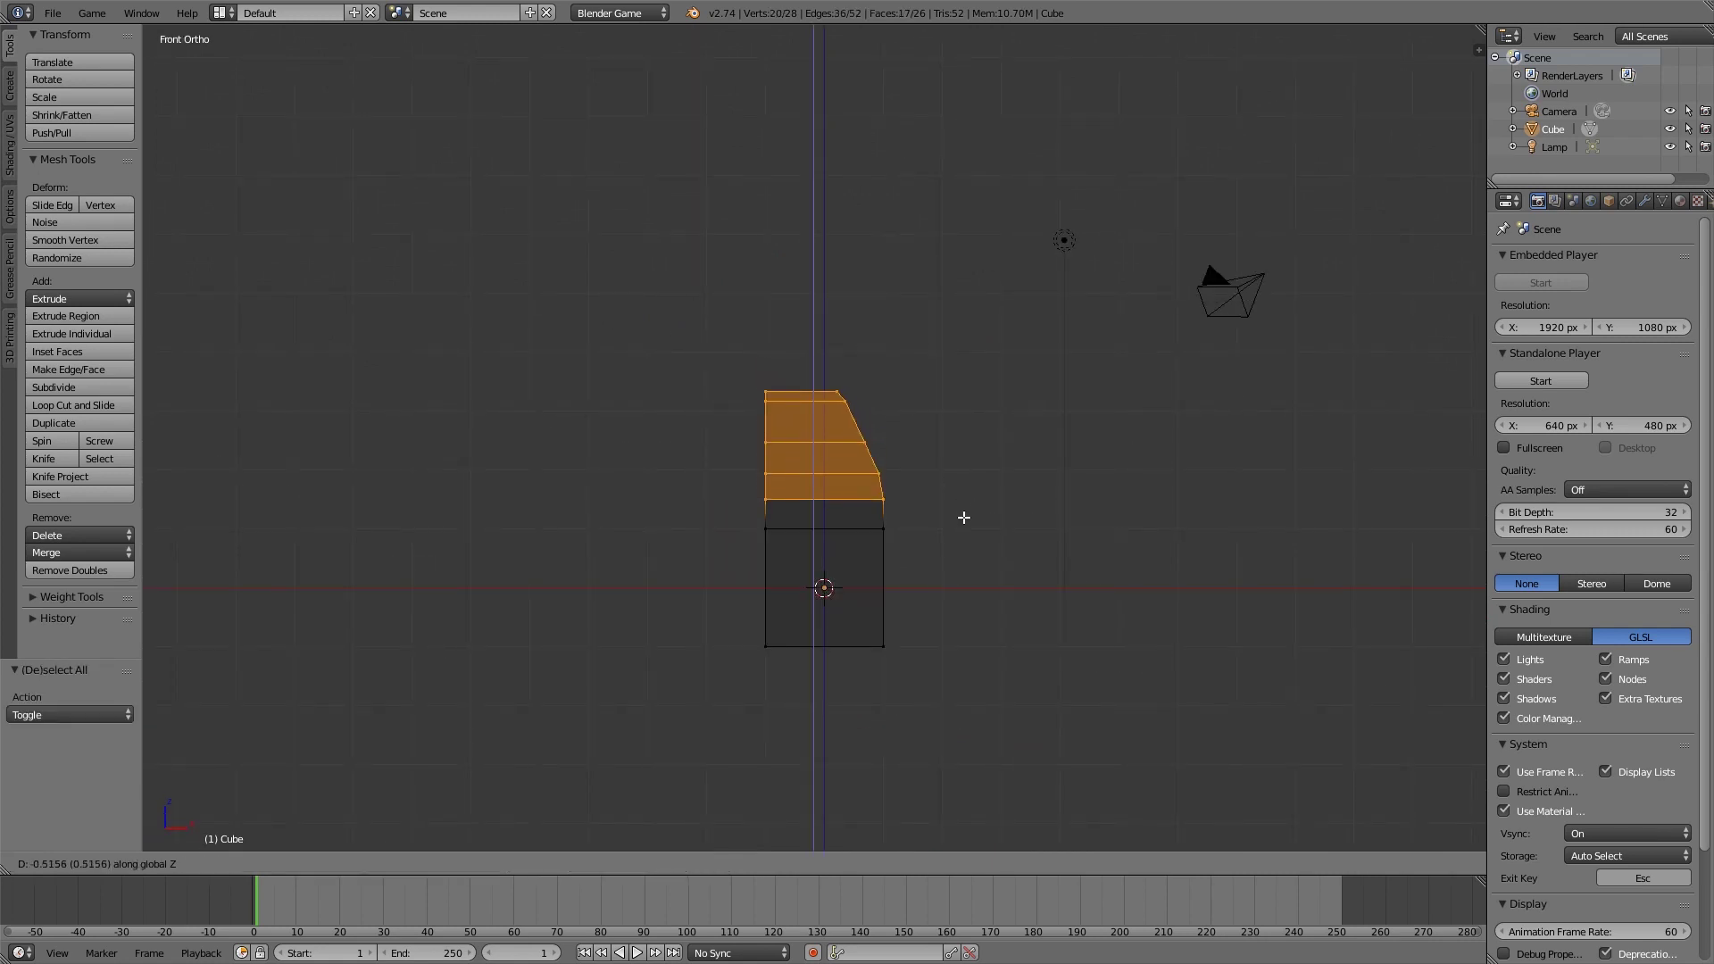
click(961, 528)
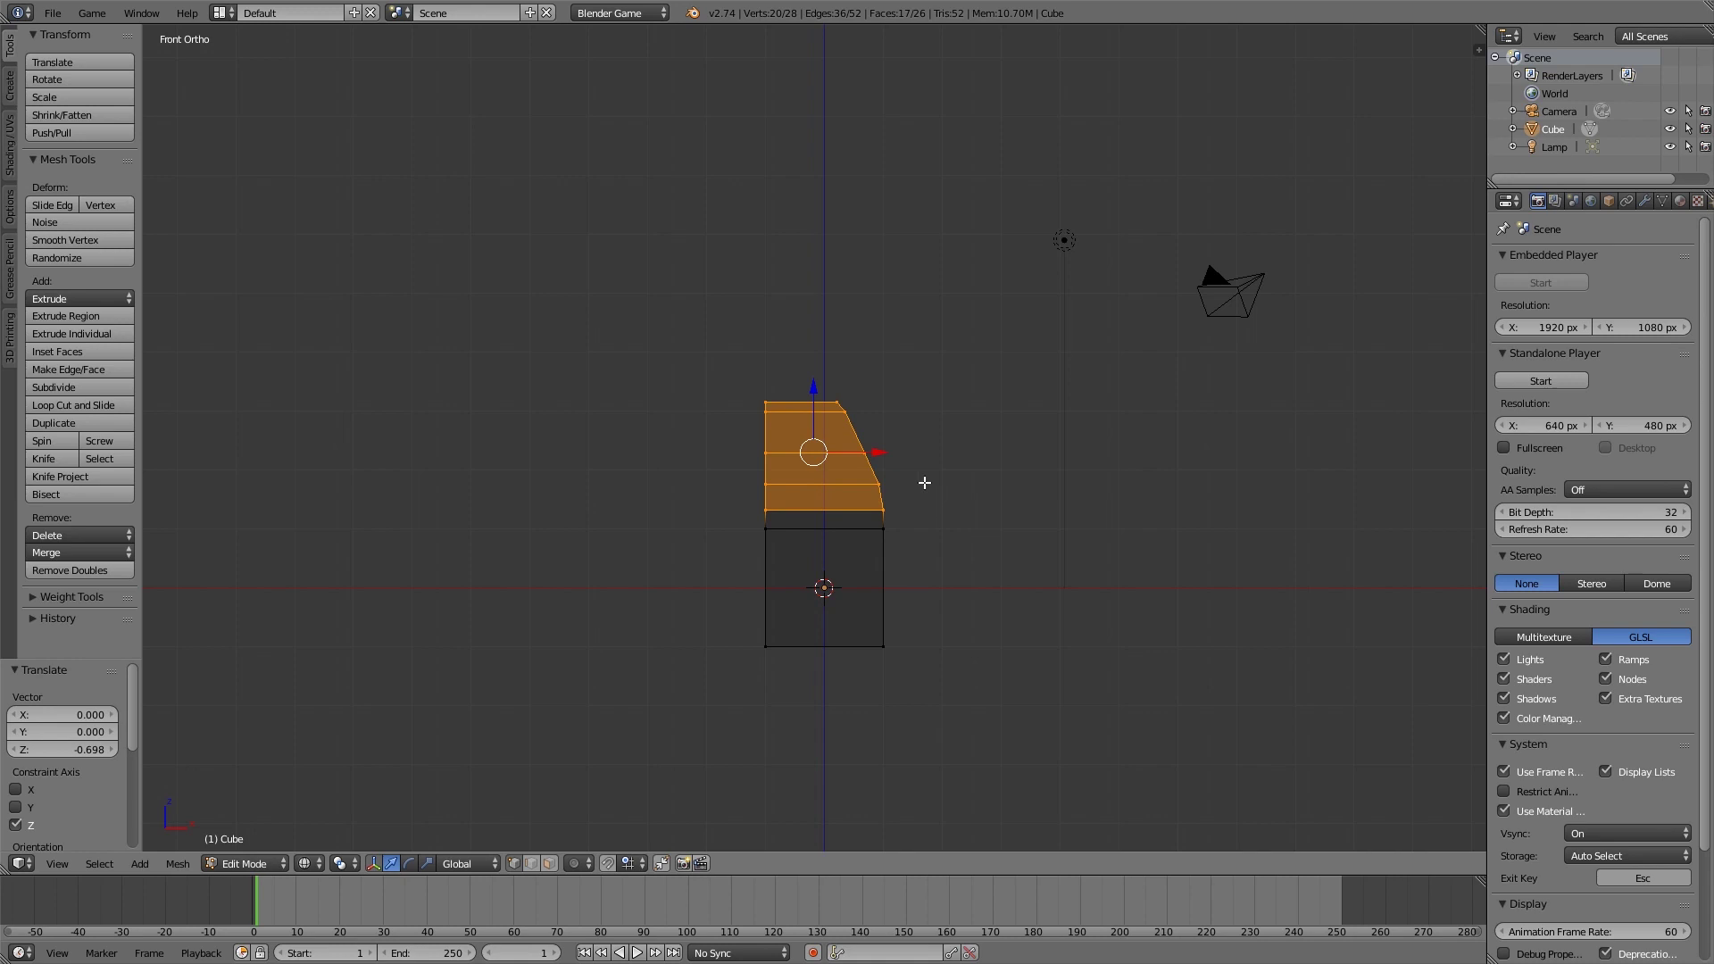
Step: Return to solid shading and orbit to view the lowered body from the side
key(z)
middle_drag(922, 437, 837, 445)
scroll(836, 444, up, 7)
key(ctrl+r)
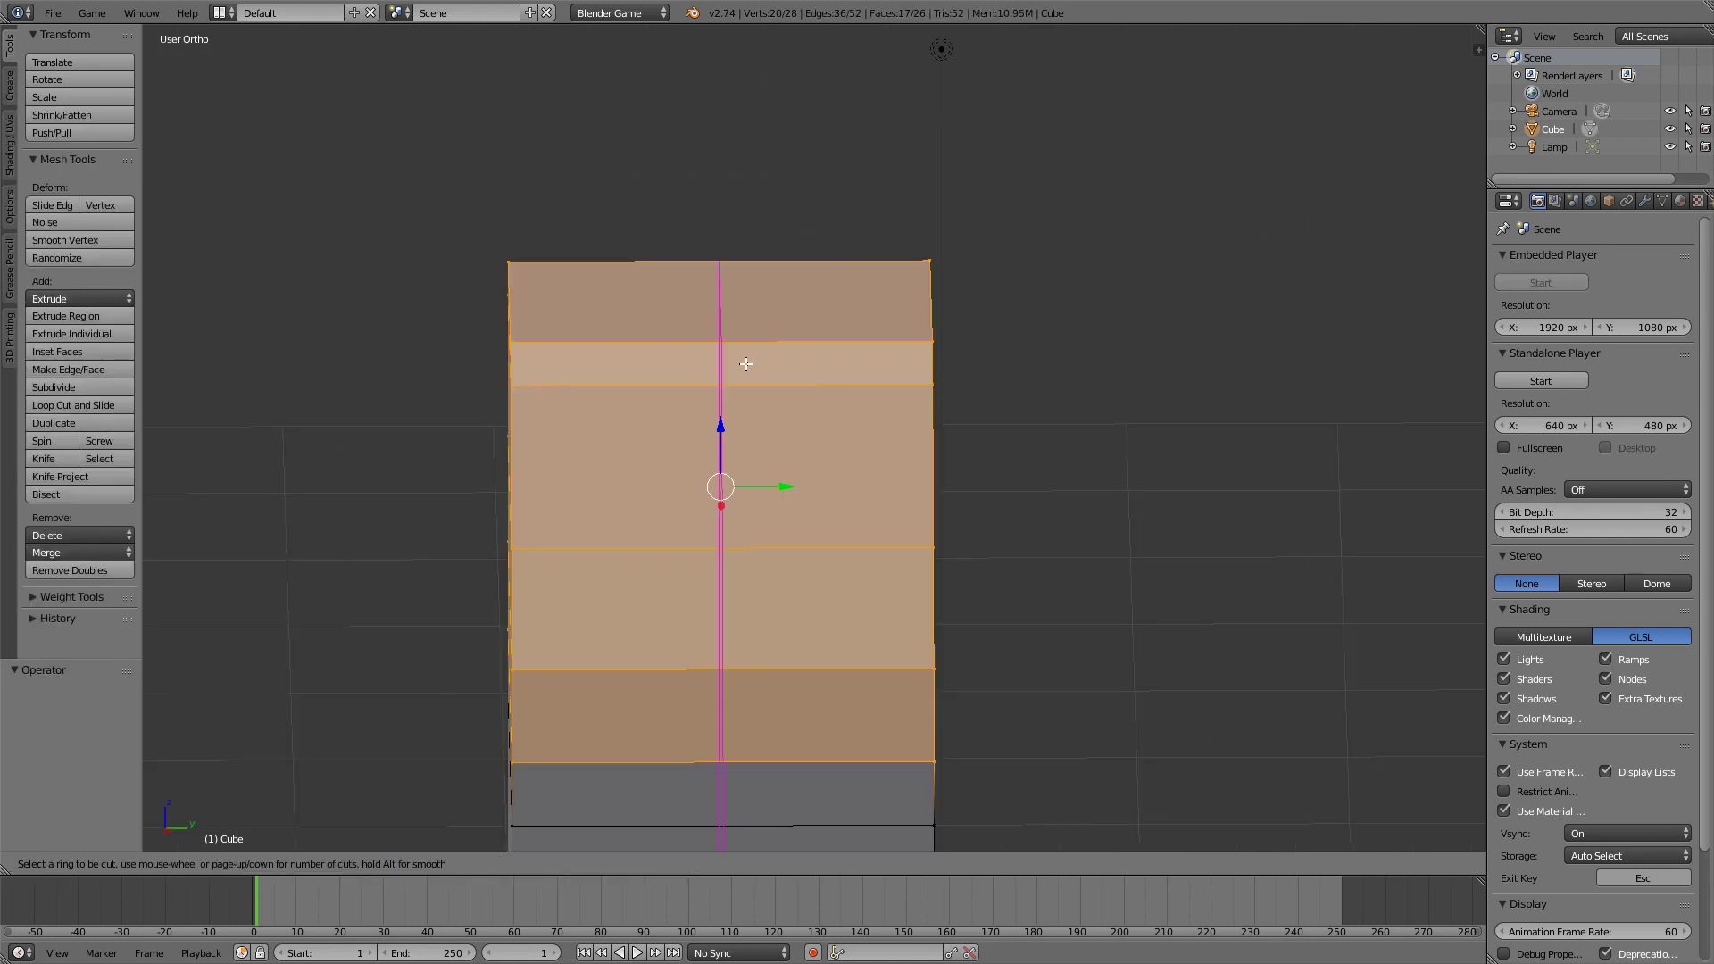
Step: Add a vertical loop cut on the cabinet front and shift it slightly along Y
click(746, 365)
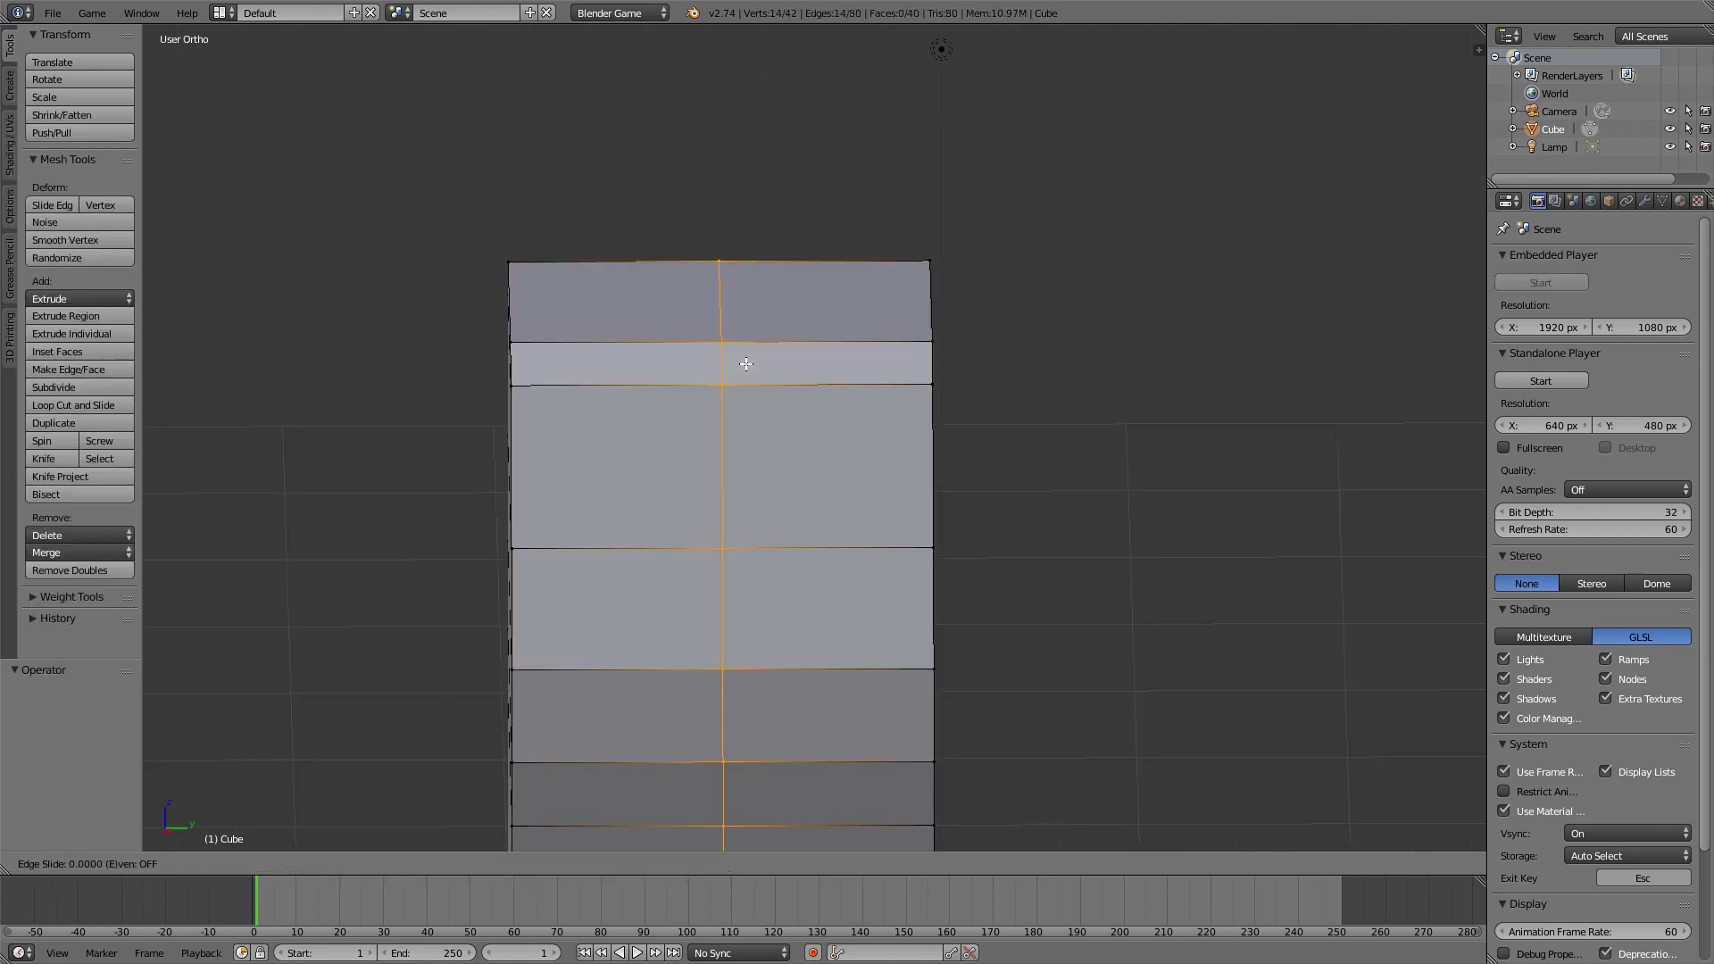
click(571, 407)
scroll(580, 409, down, 3)
middle_drag(580, 409, 781, 397)
key(g)
key(y)
click(776, 523)
key(a)
Step: Add another vertical loop cut down the cabinet front
key(ctrl+r)
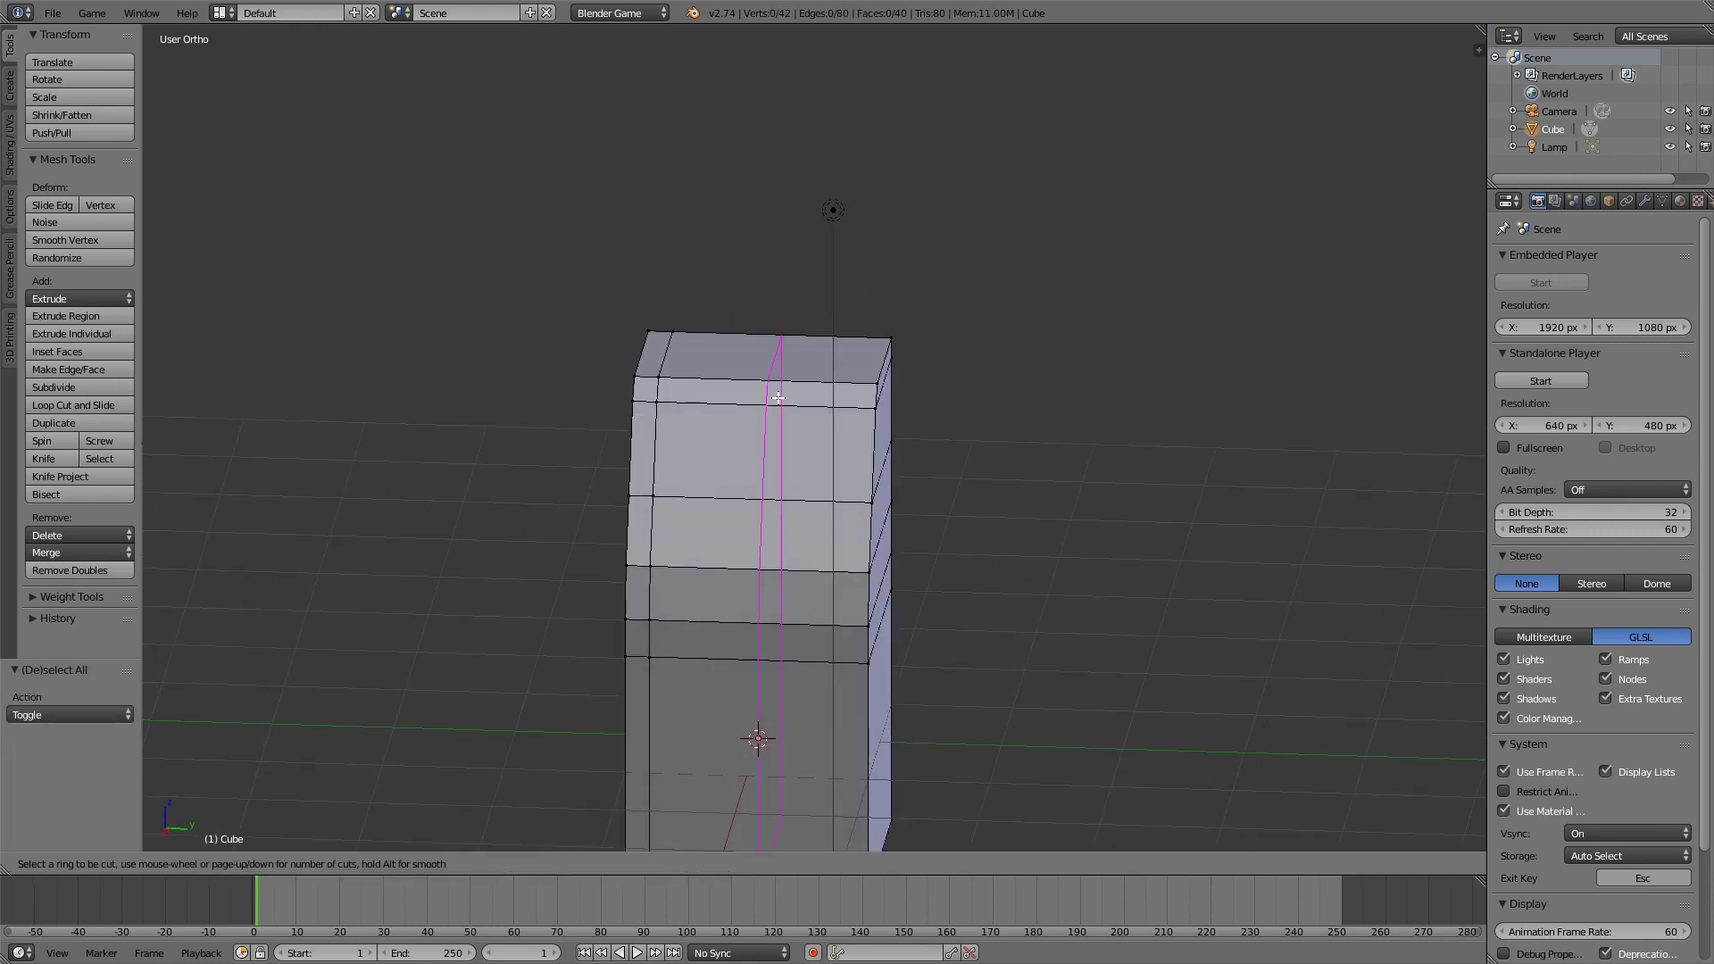
click(779, 399)
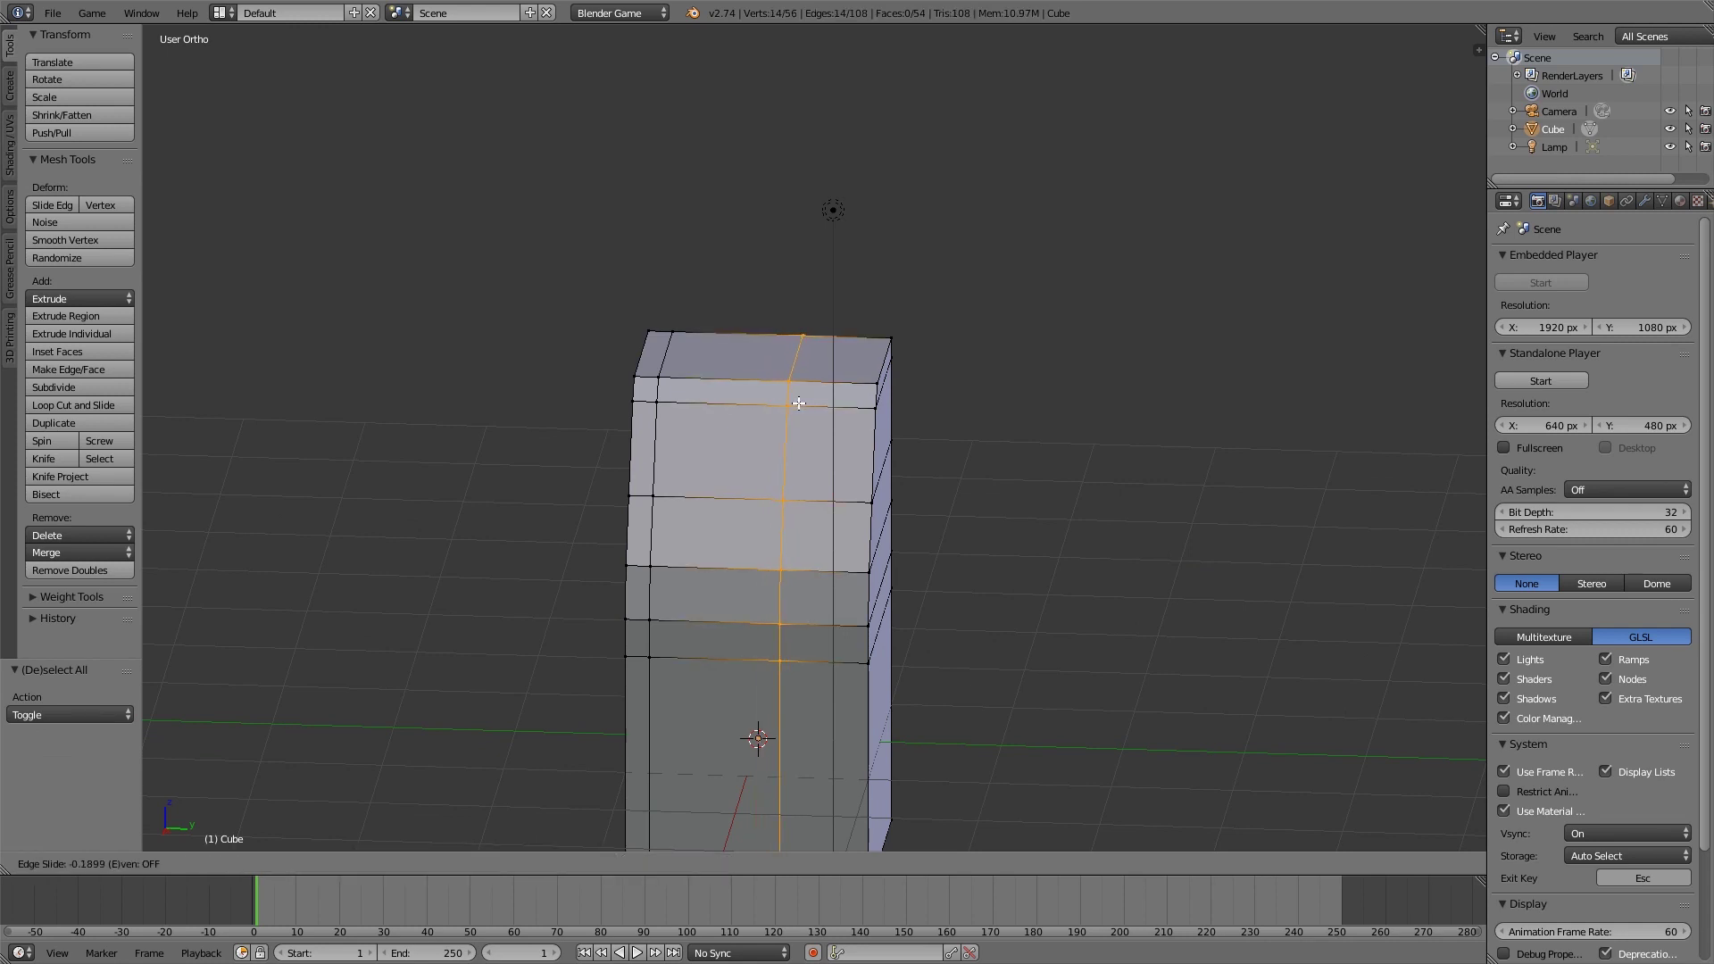
click(799, 404)
scroll(799, 405, down, 2)
key(a)
scroll(845, 443, up, 3)
middle_drag(801, 409, 848, 470)
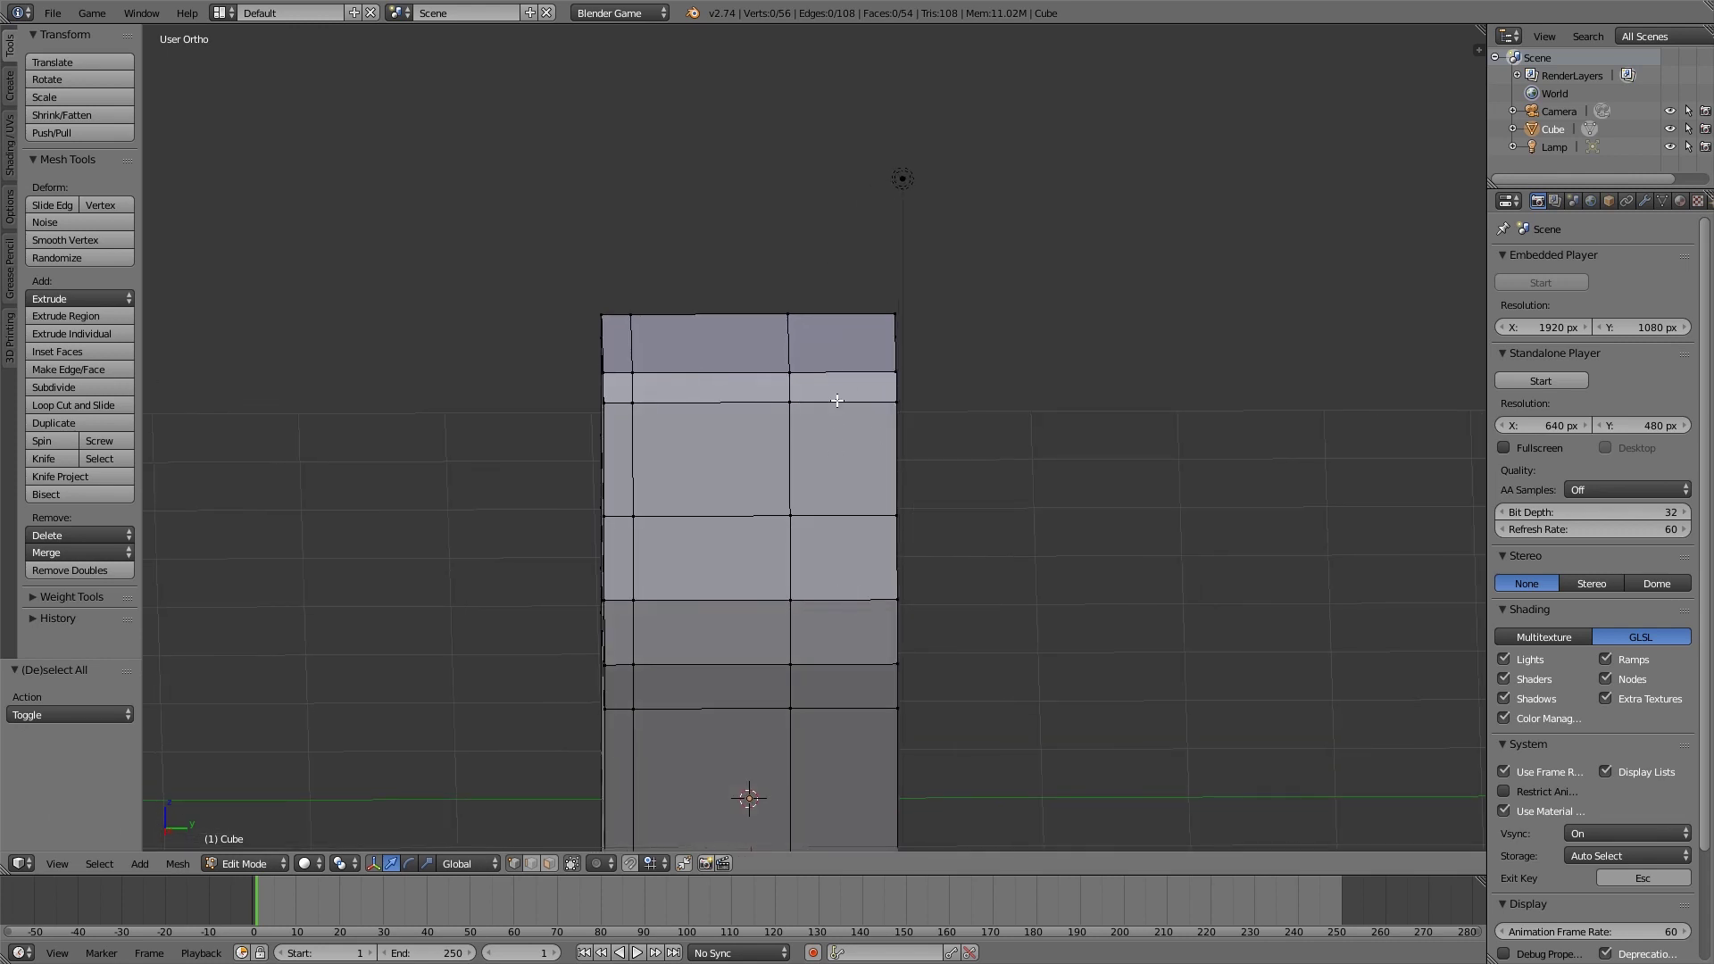
Step: Add two more vertical loop cuts near the right side of the front
key(ctrl+r)
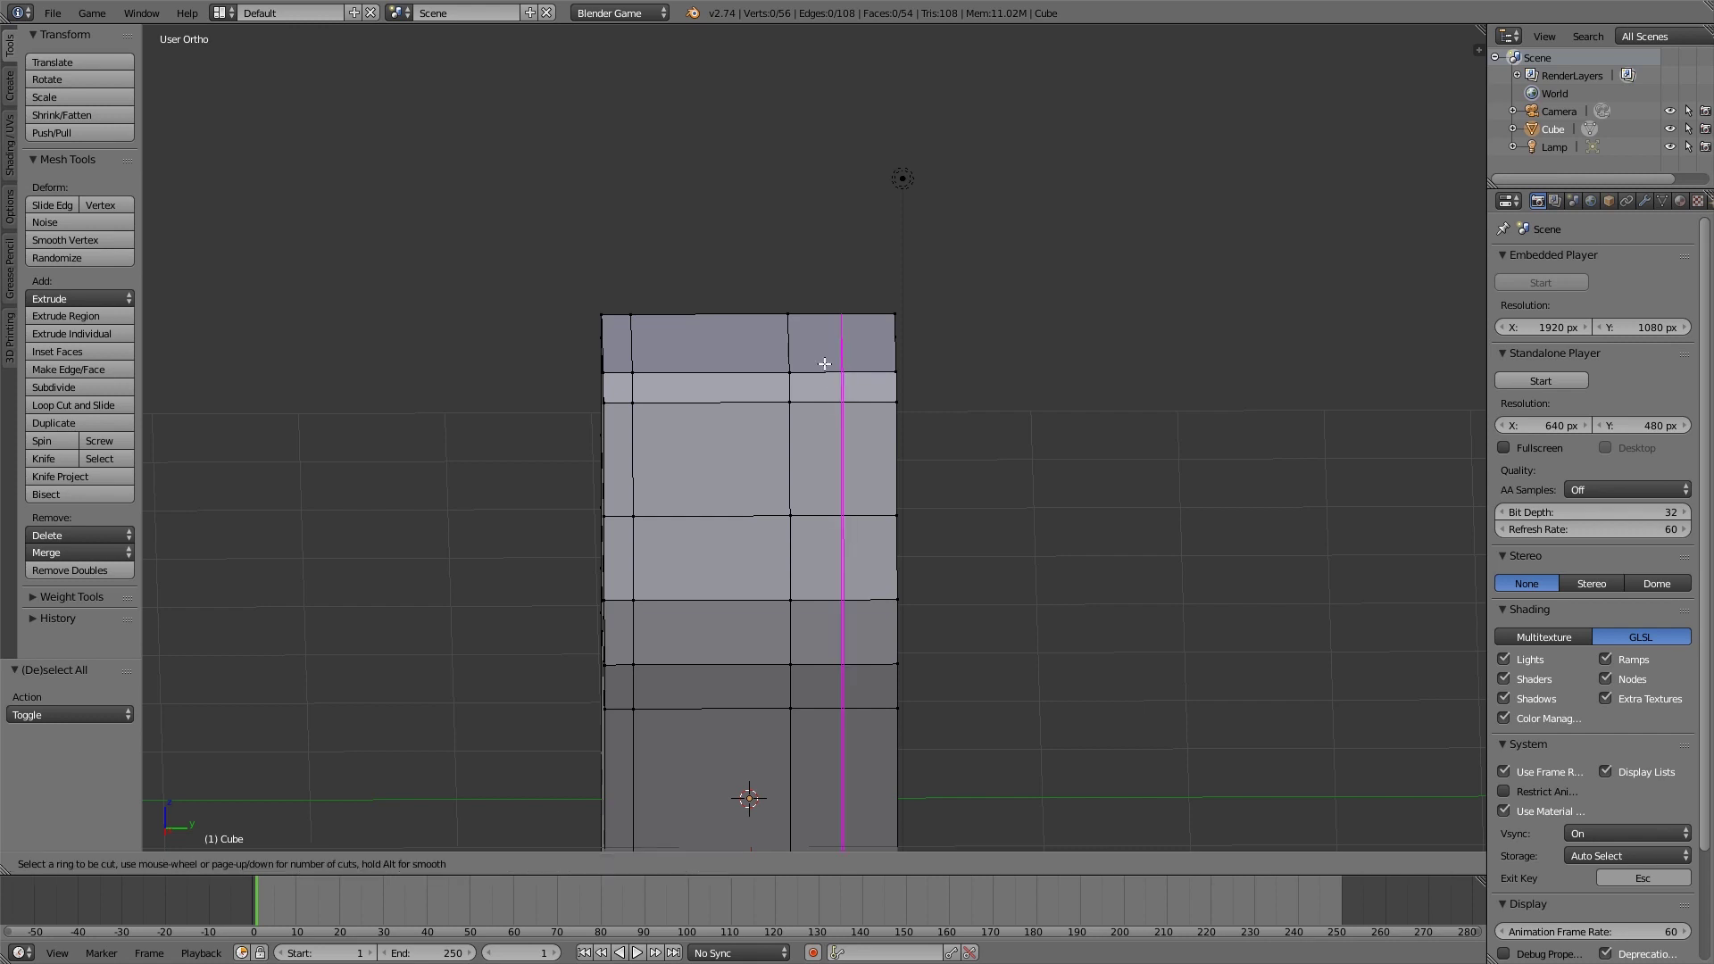
click(824, 364)
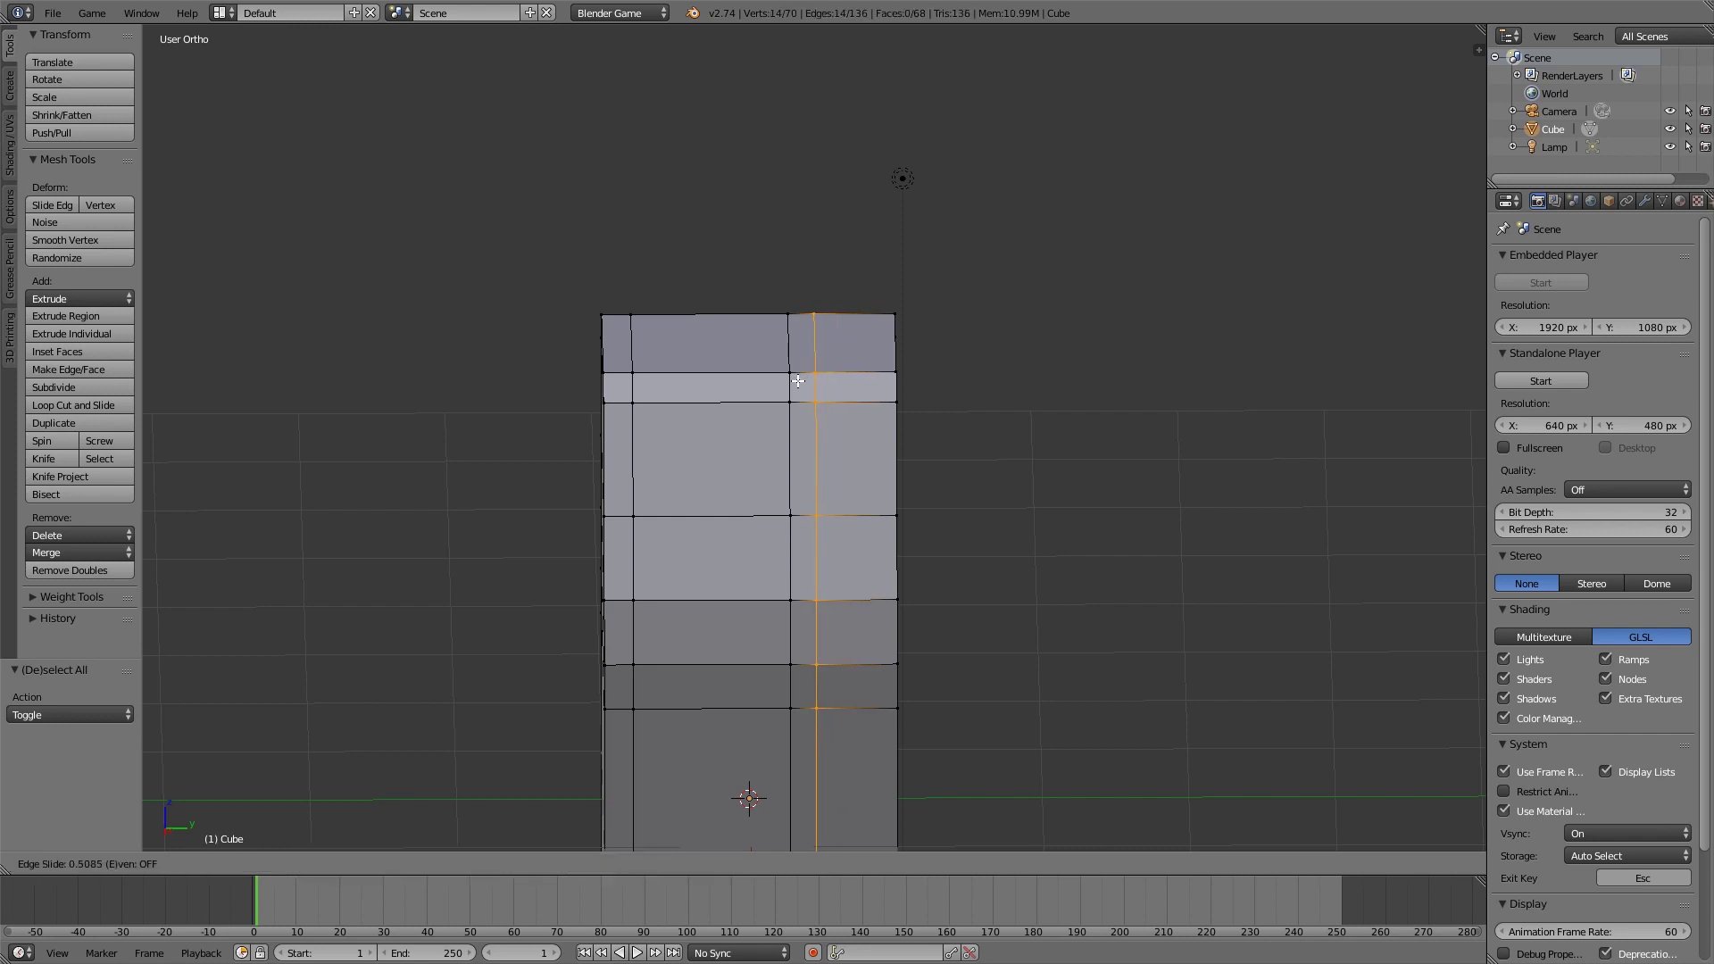
click(797, 381)
key(ctrl+r)
click(848, 381)
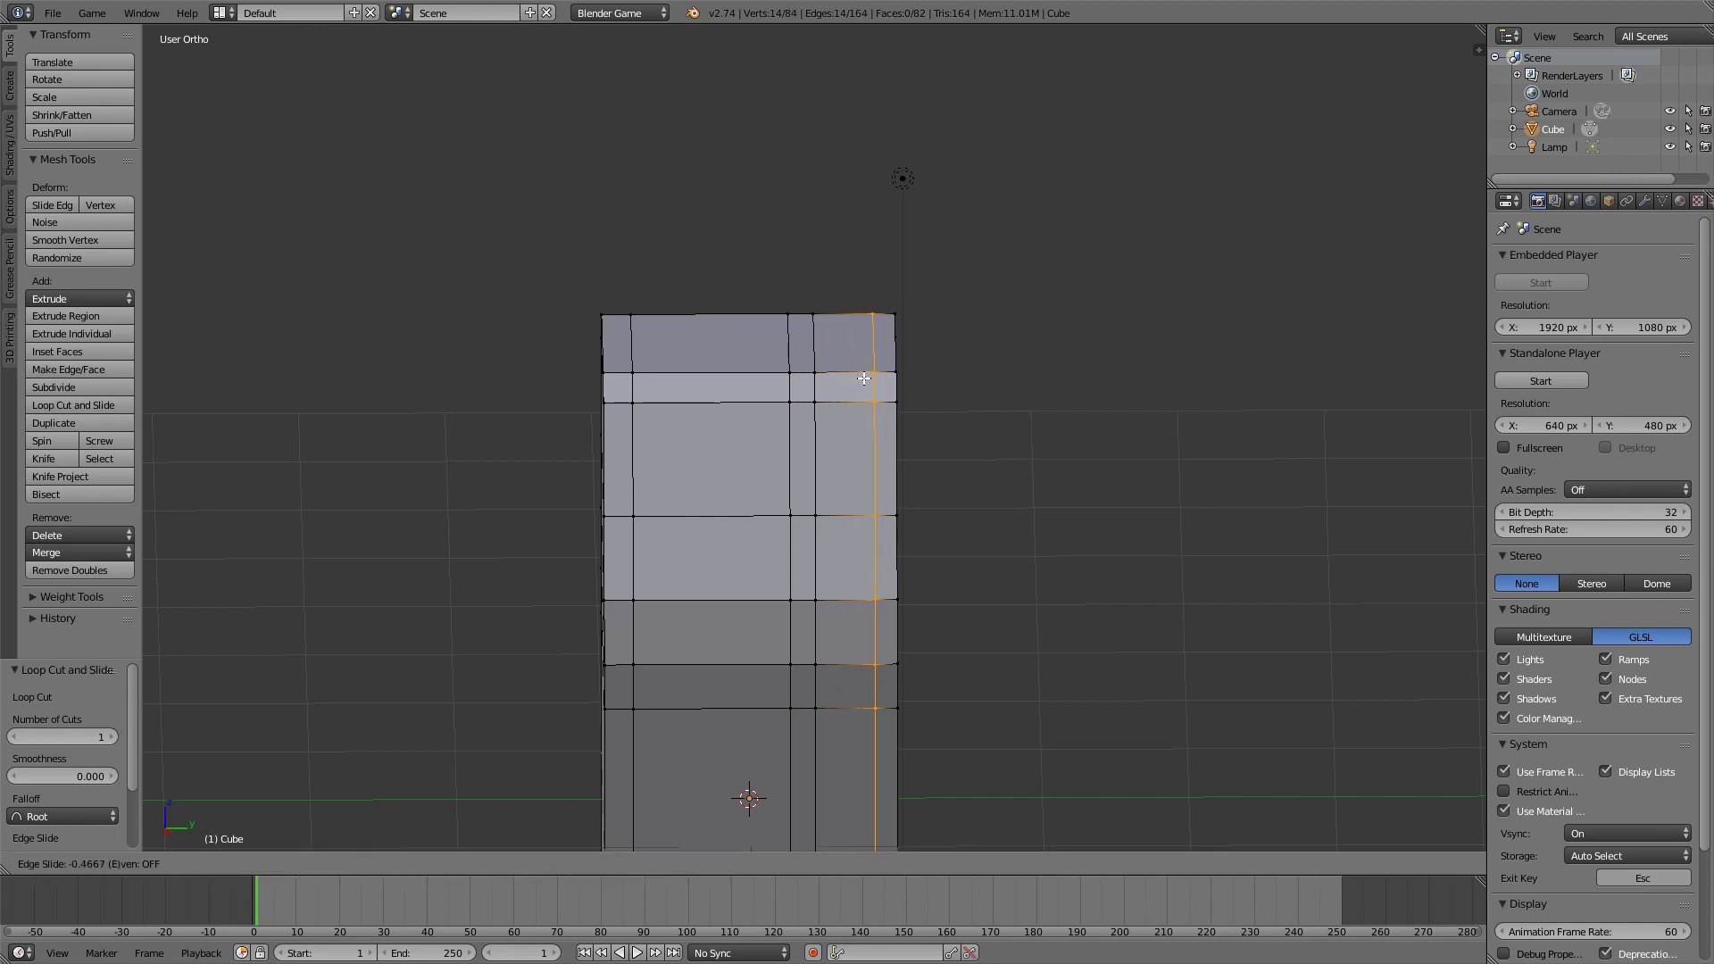
click(859, 378)
key(a)
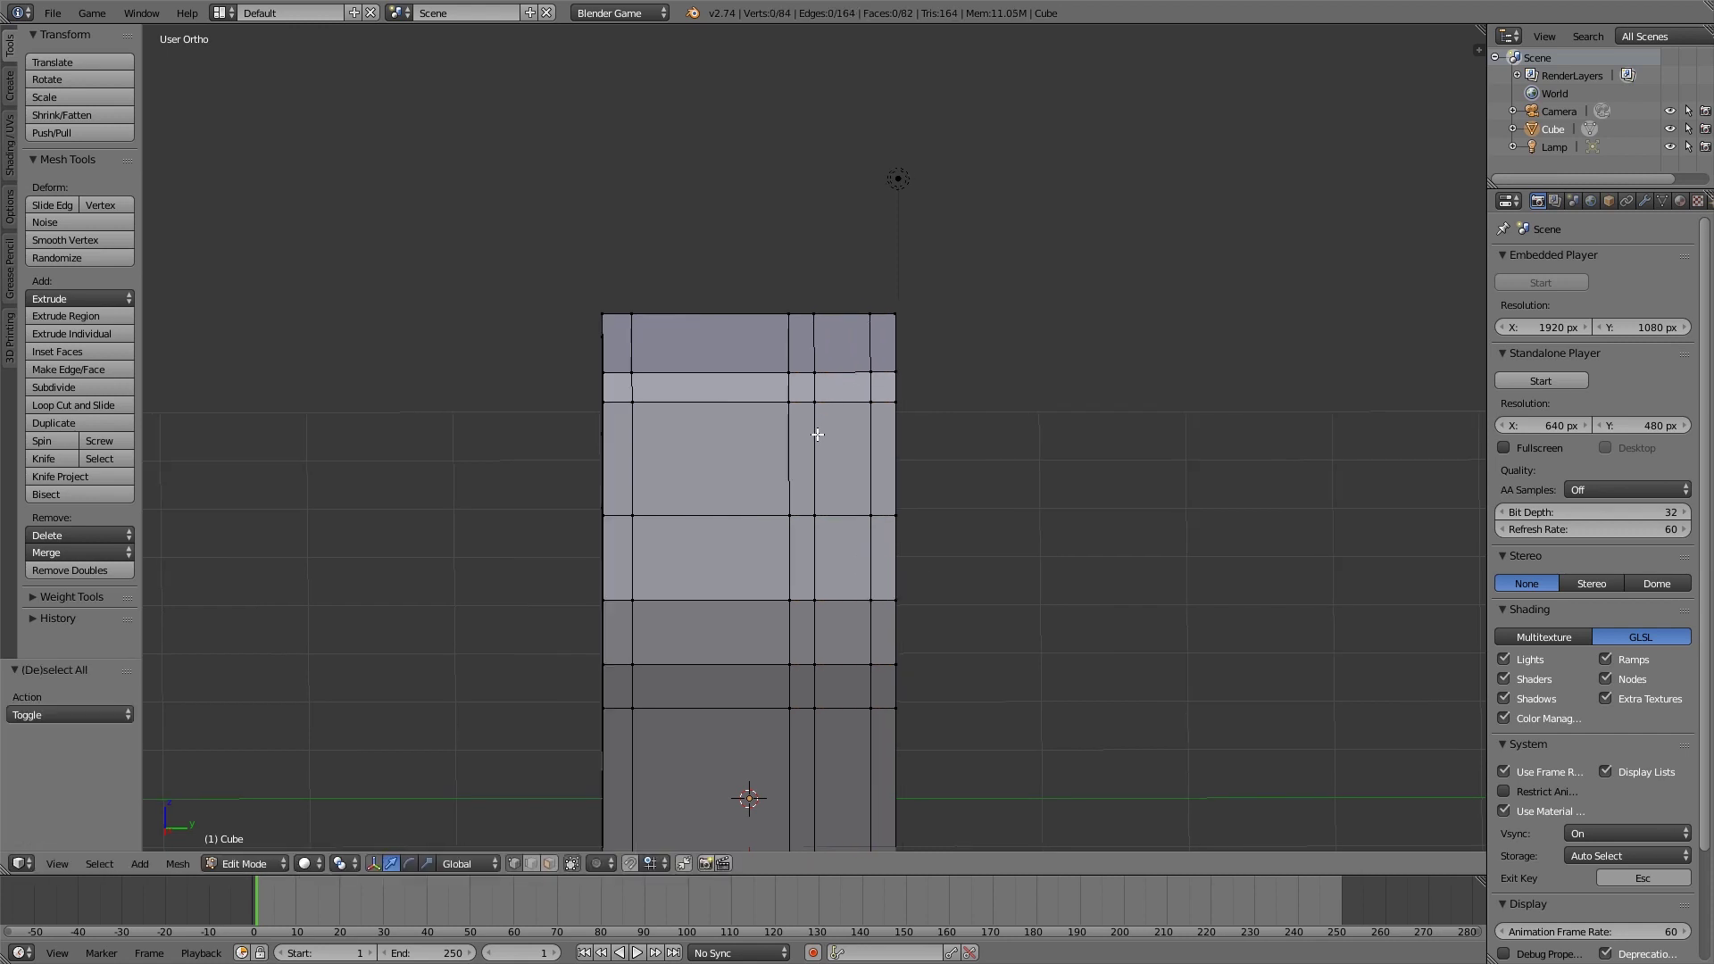
Step: In wireframe, box-select the middle vertical loops and shift them slightly sideways
scroll(812, 411, down, 2)
key(z)
middle_drag(807, 394, 795, 384)
key(a)
key(a)
key(b)
drag(780, 357, 826, 862)
drag(873, 535, 865, 536)
key(z)
mouse_move(848, 482)
middle_down()
mouse_move(834, 518)
mouse_move(831, 502)
middle_up()
scroll(828, 511, up, 3)
key(Tab)
key(Tab)
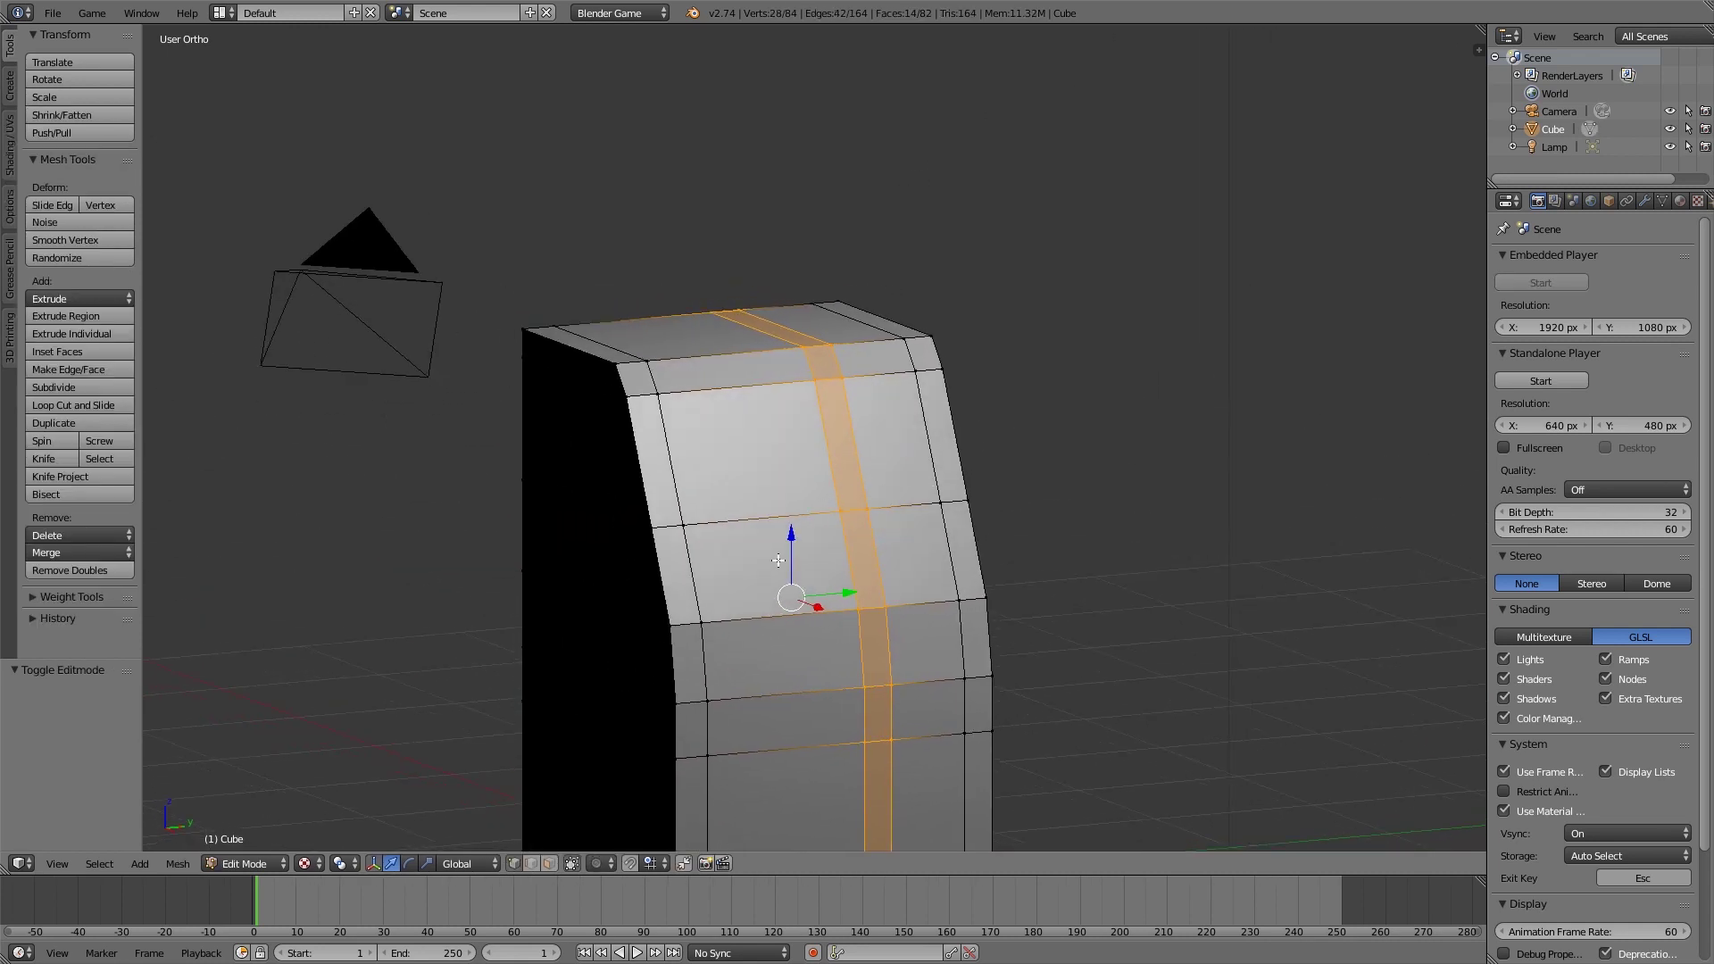
Step: With selection limited to visible, select the two upper-front faces and extrude them inward
click(572, 864)
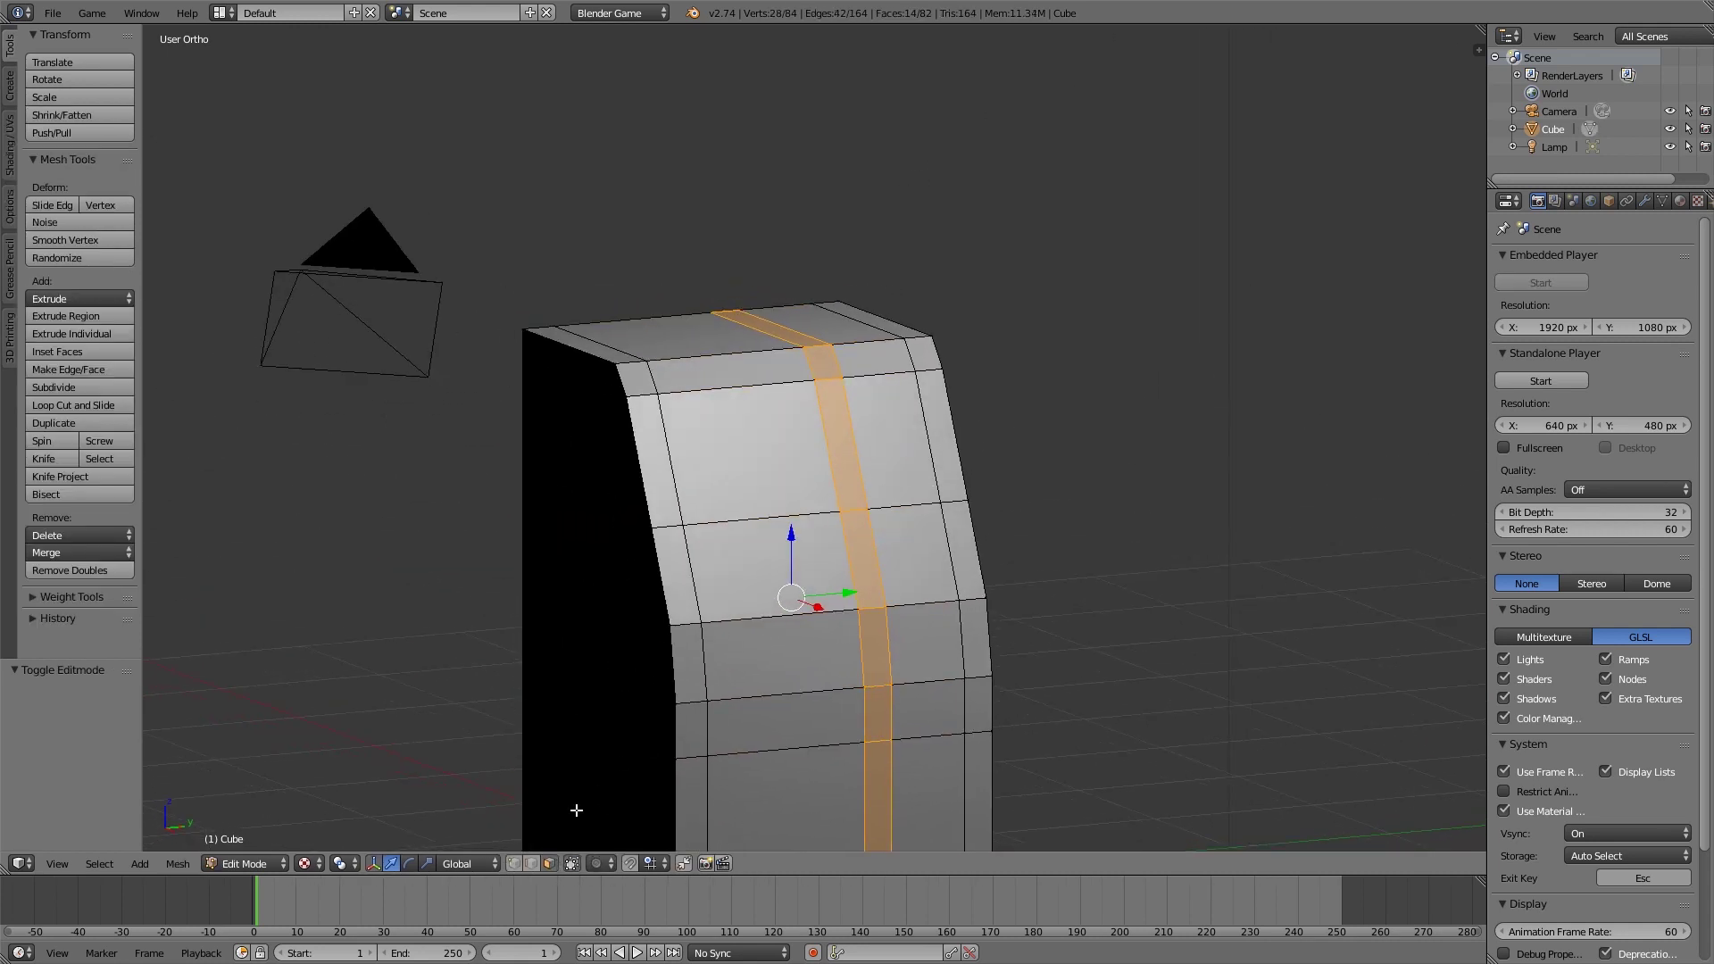
right_click(764, 575)
shift+right_click(781, 483)
middle_drag(827, 558, 910, 602)
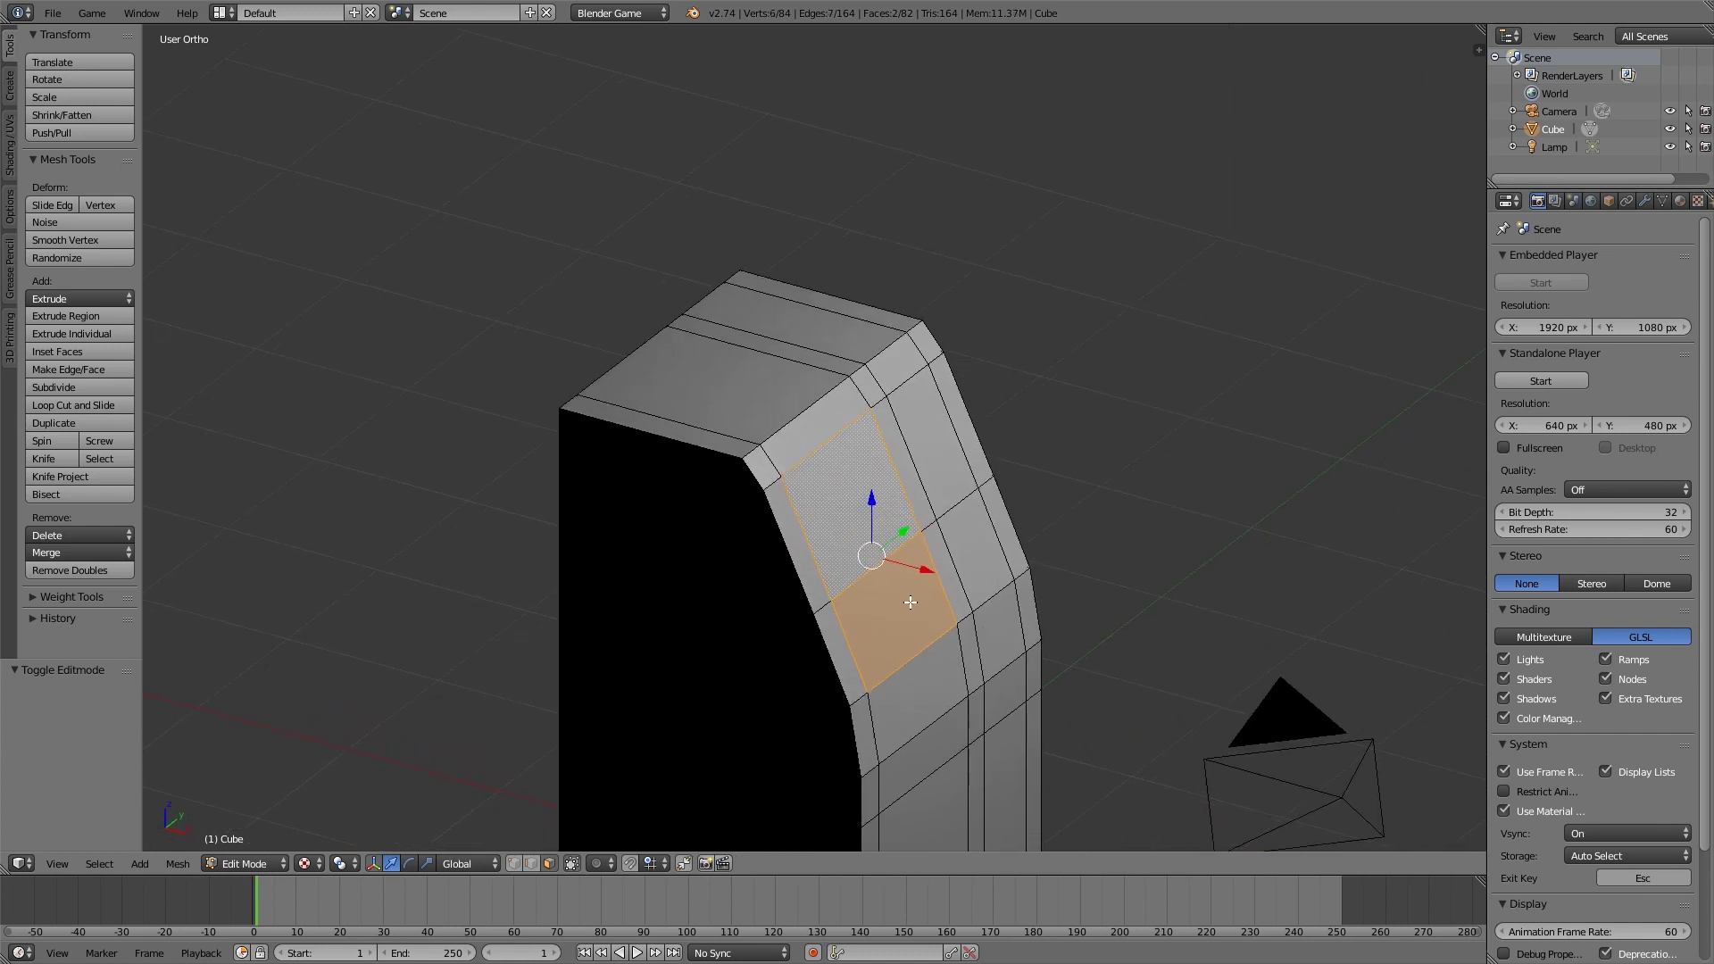
key(e)
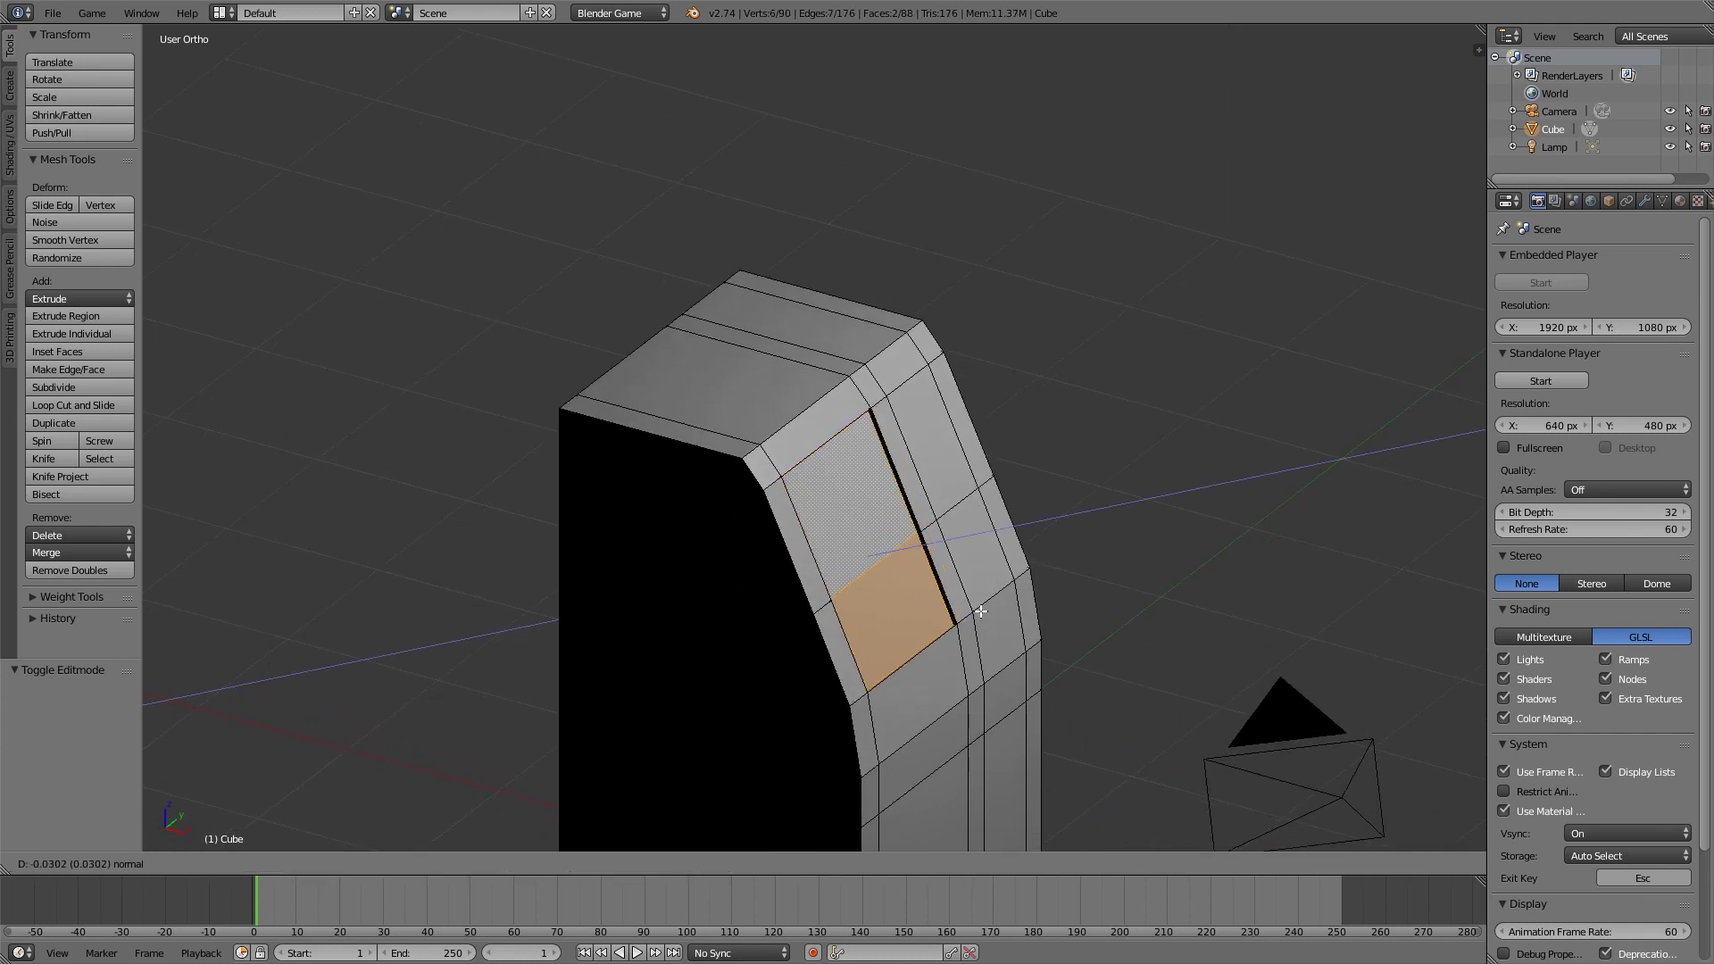
click(930, 615)
middle_drag(930, 614, 907, 574)
Step: Scale the recessed display faces down to 0.834 with the depth axis locked
key(s)
key(shift+y)
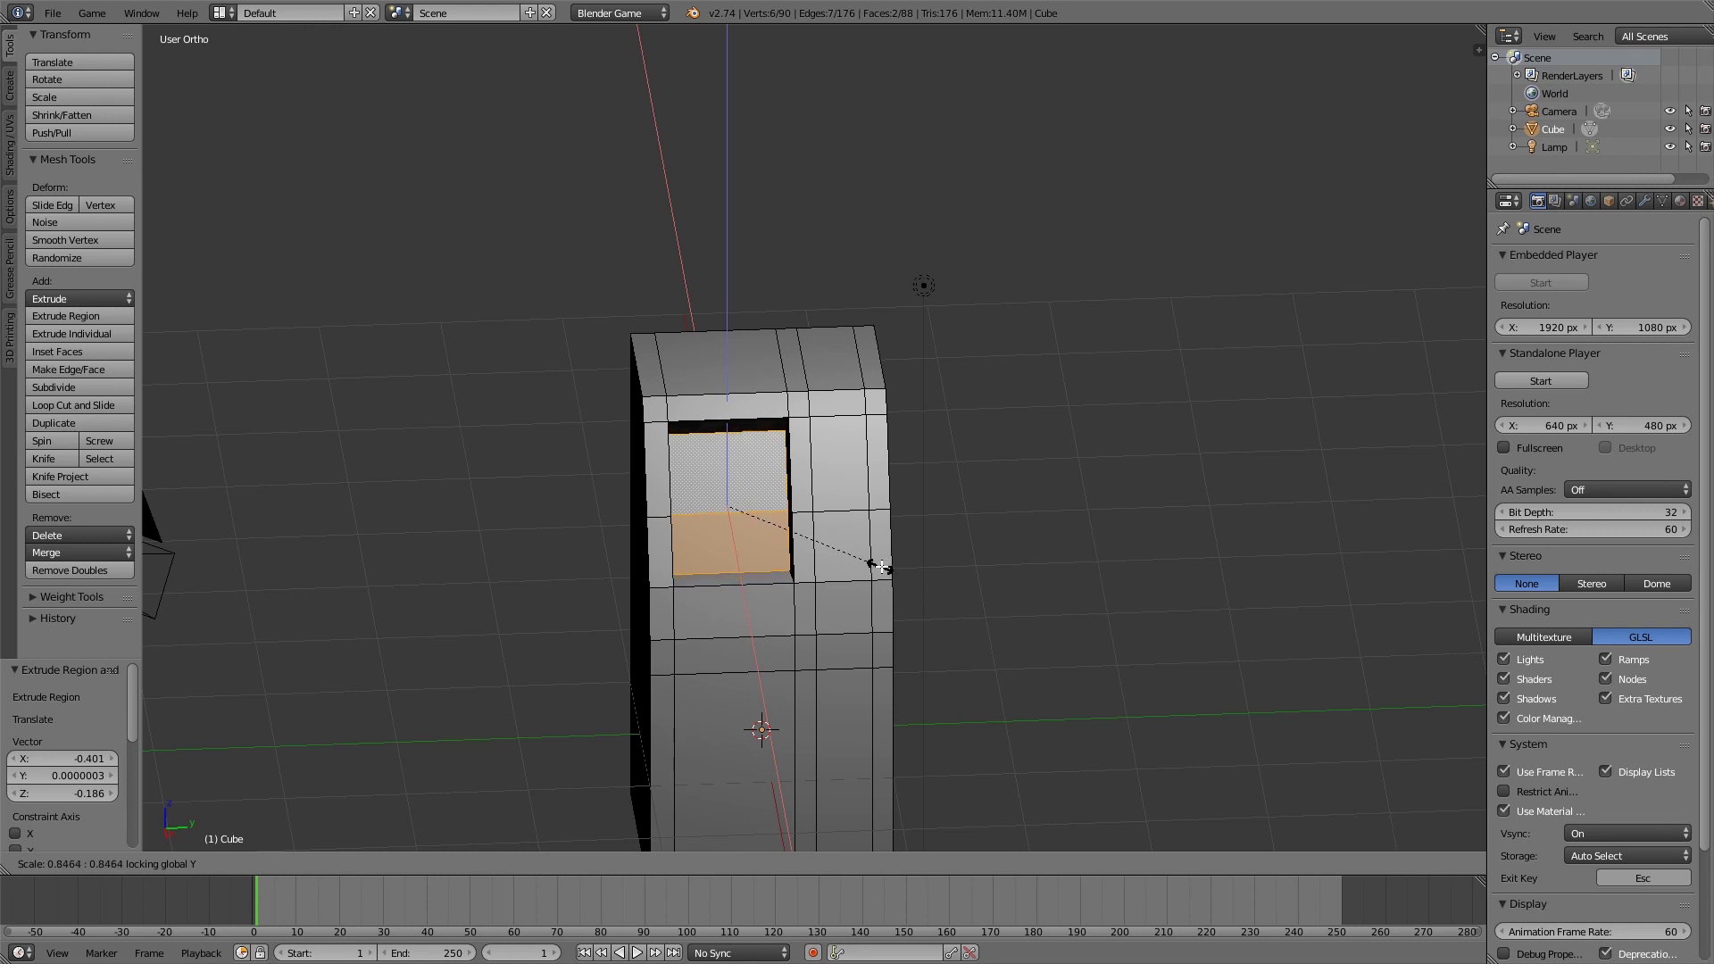
click(880, 566)
middle_drag(881, 566, 804, 661)
scroll(805, 661, up, 3)
key(a)
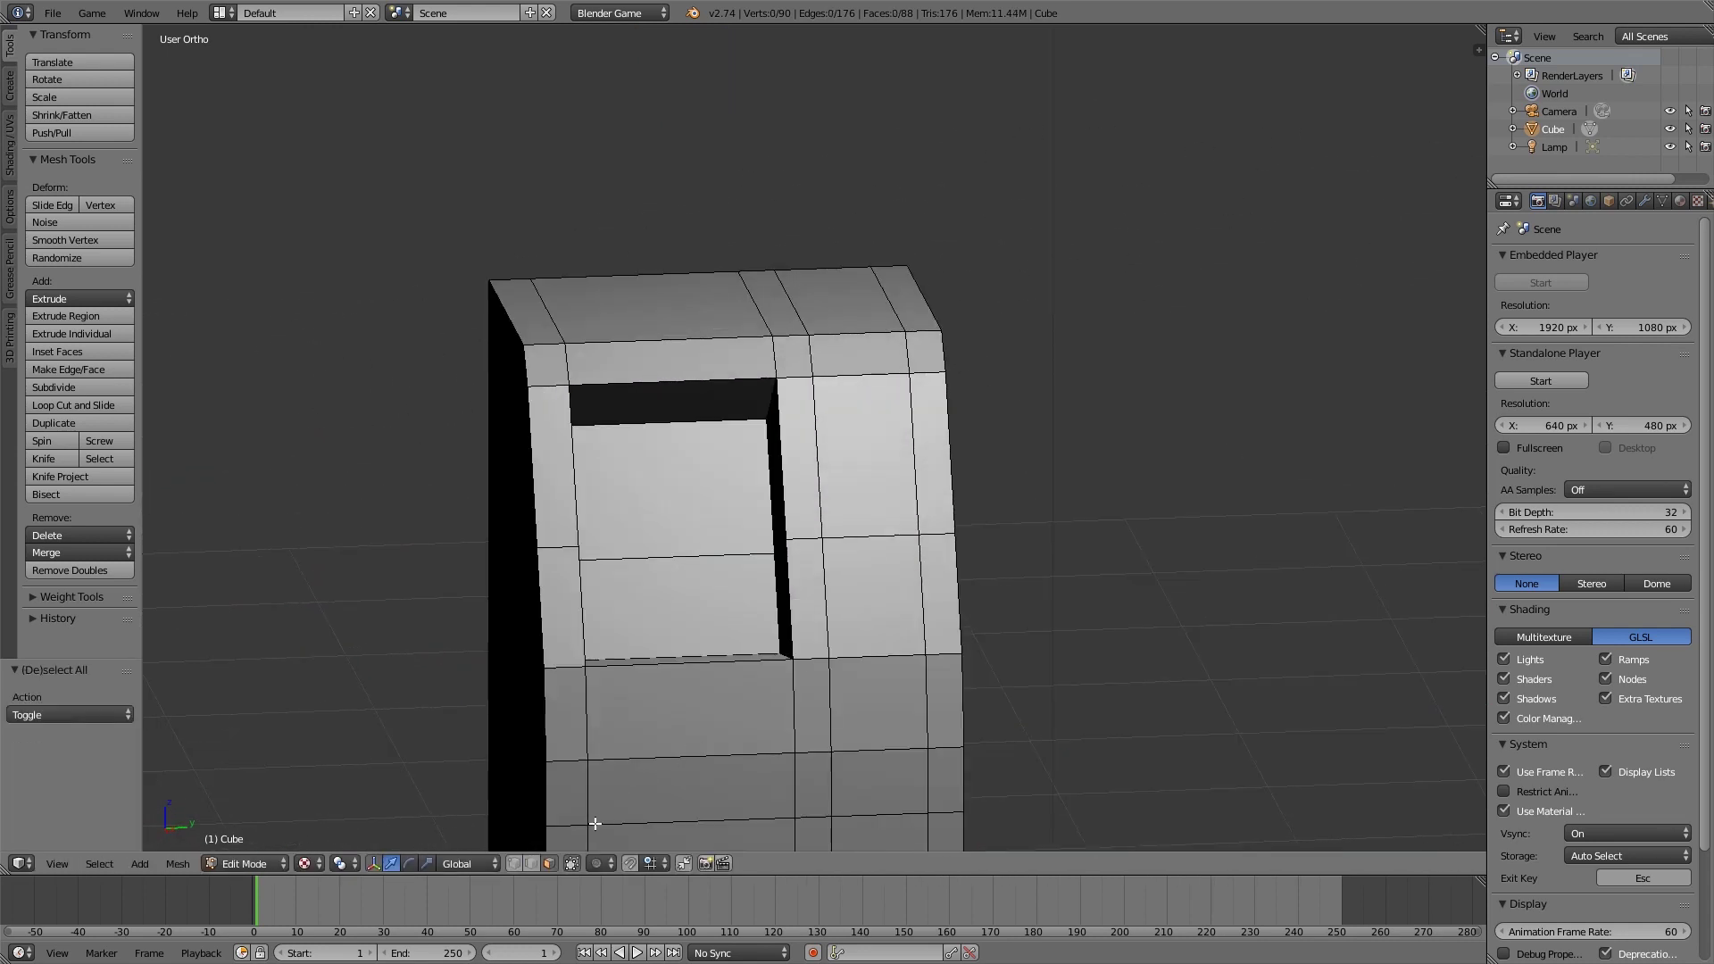
Step: Extrude the face beside the display inward and scale it down into a small recess
right_click(902, 569)
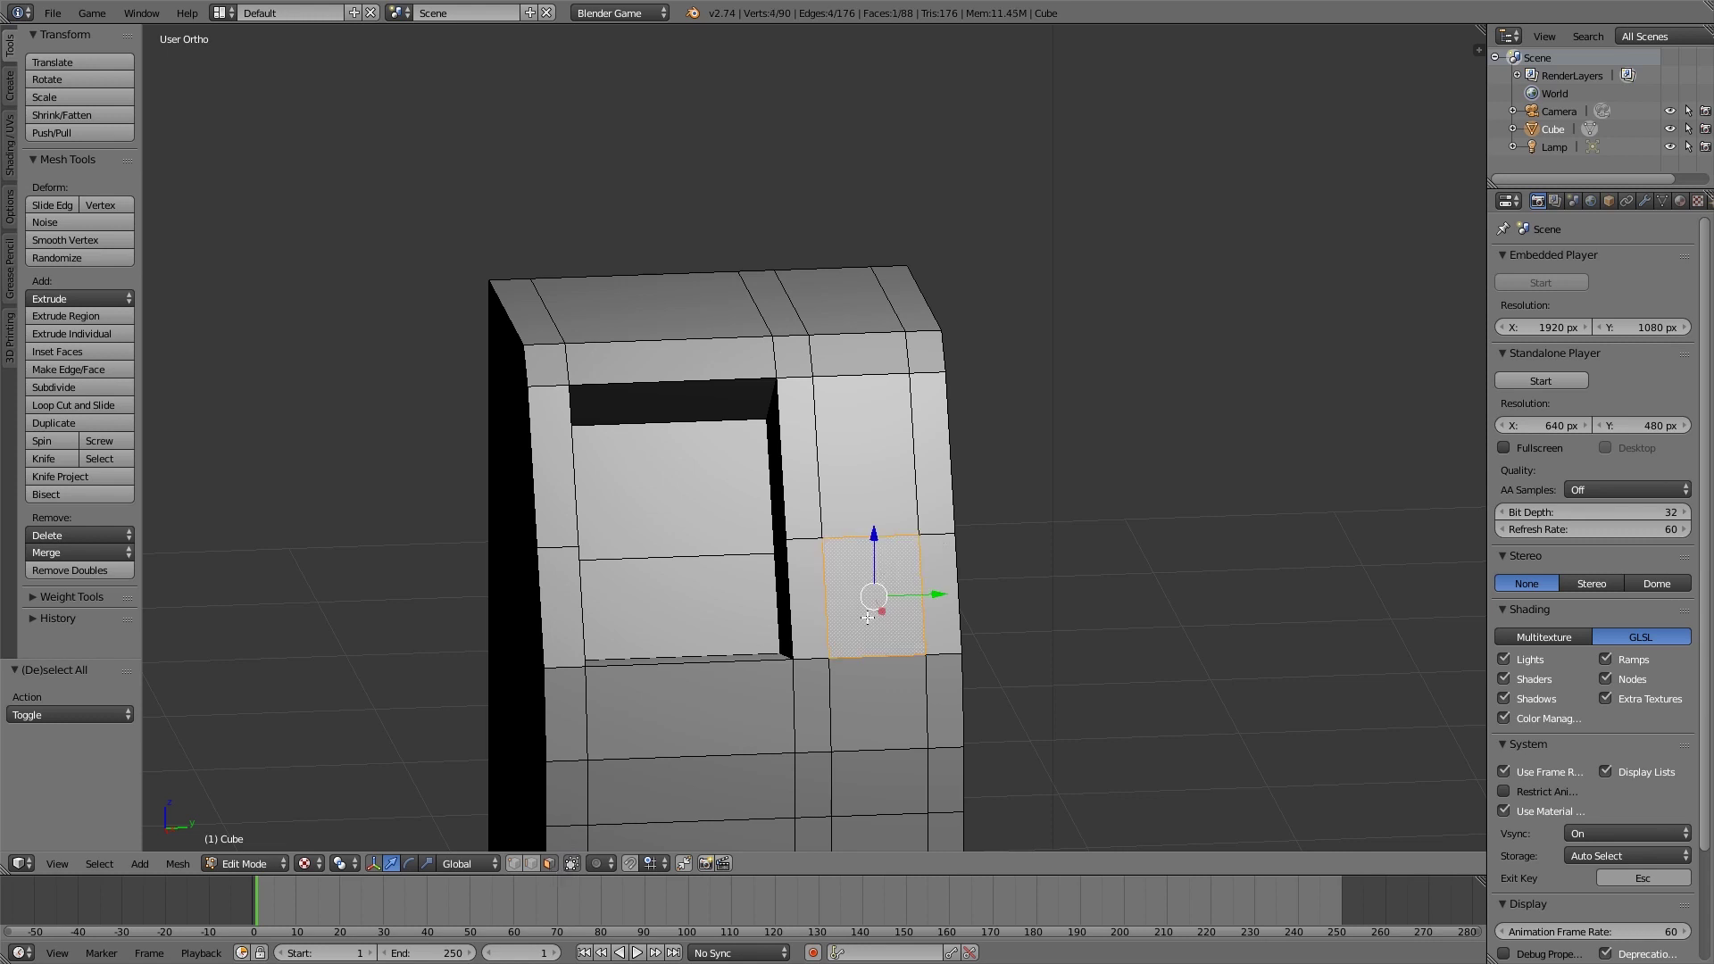
middle_drag(895, 598, 696, 612)
scroll(795, 456, up, 5)
key(e)
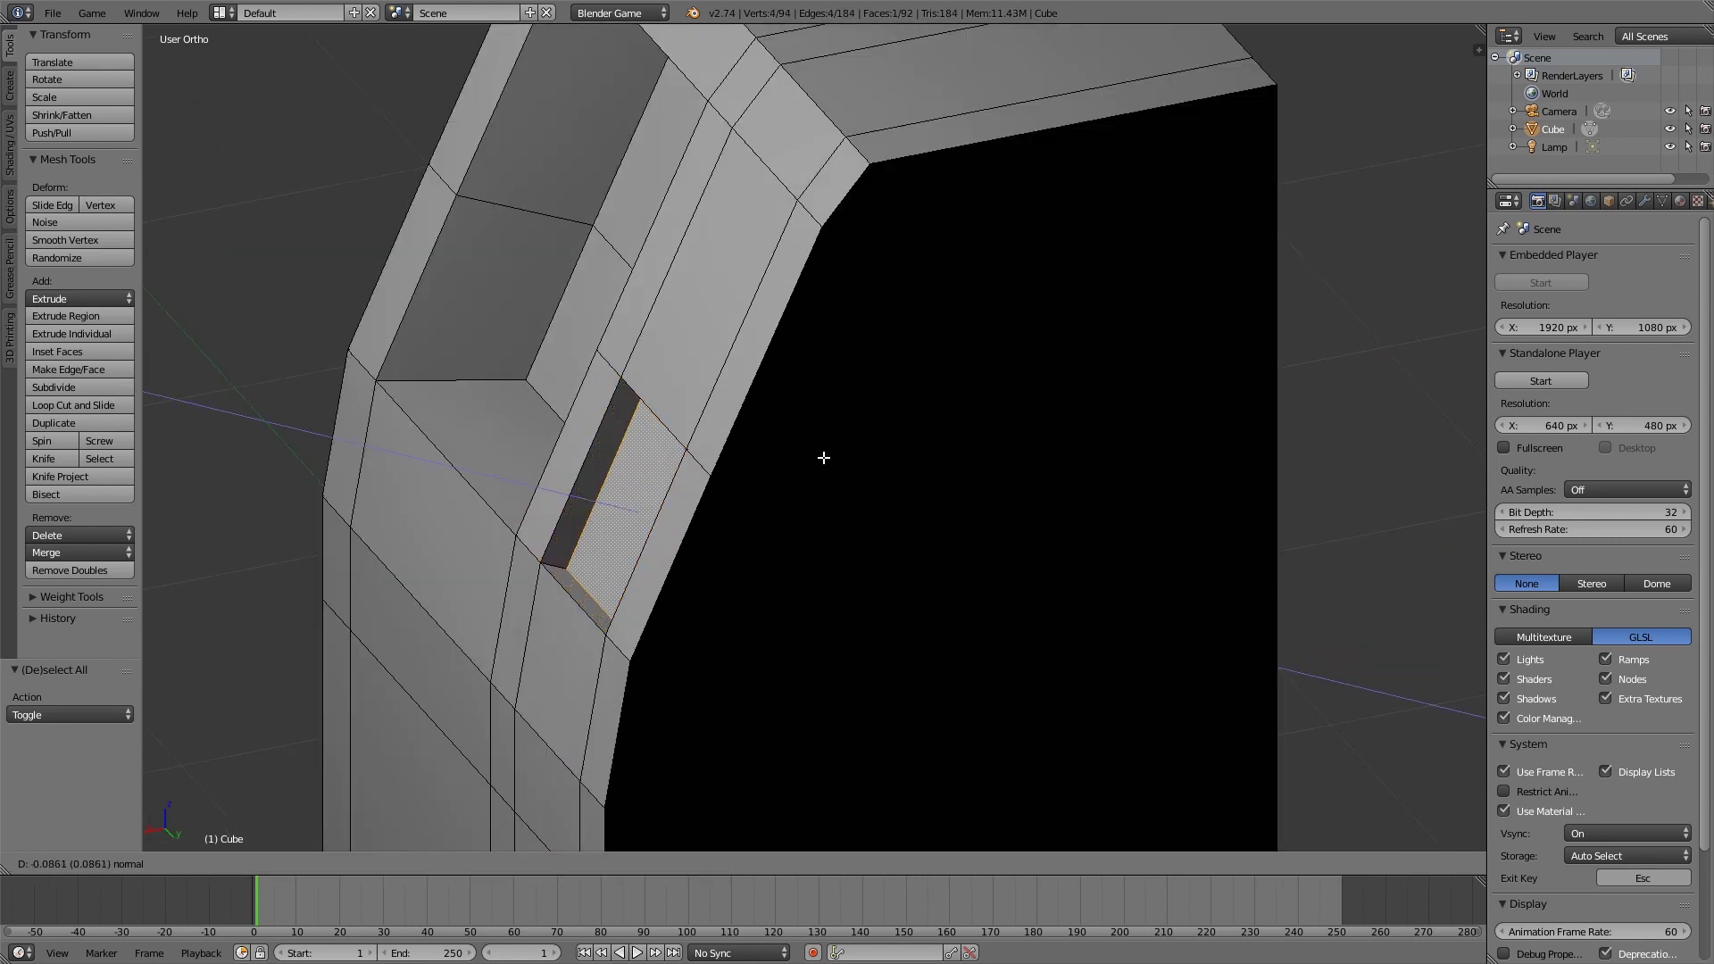
click(865, 467)
middle_drag(865, 467, 1083, 501)
key(s)
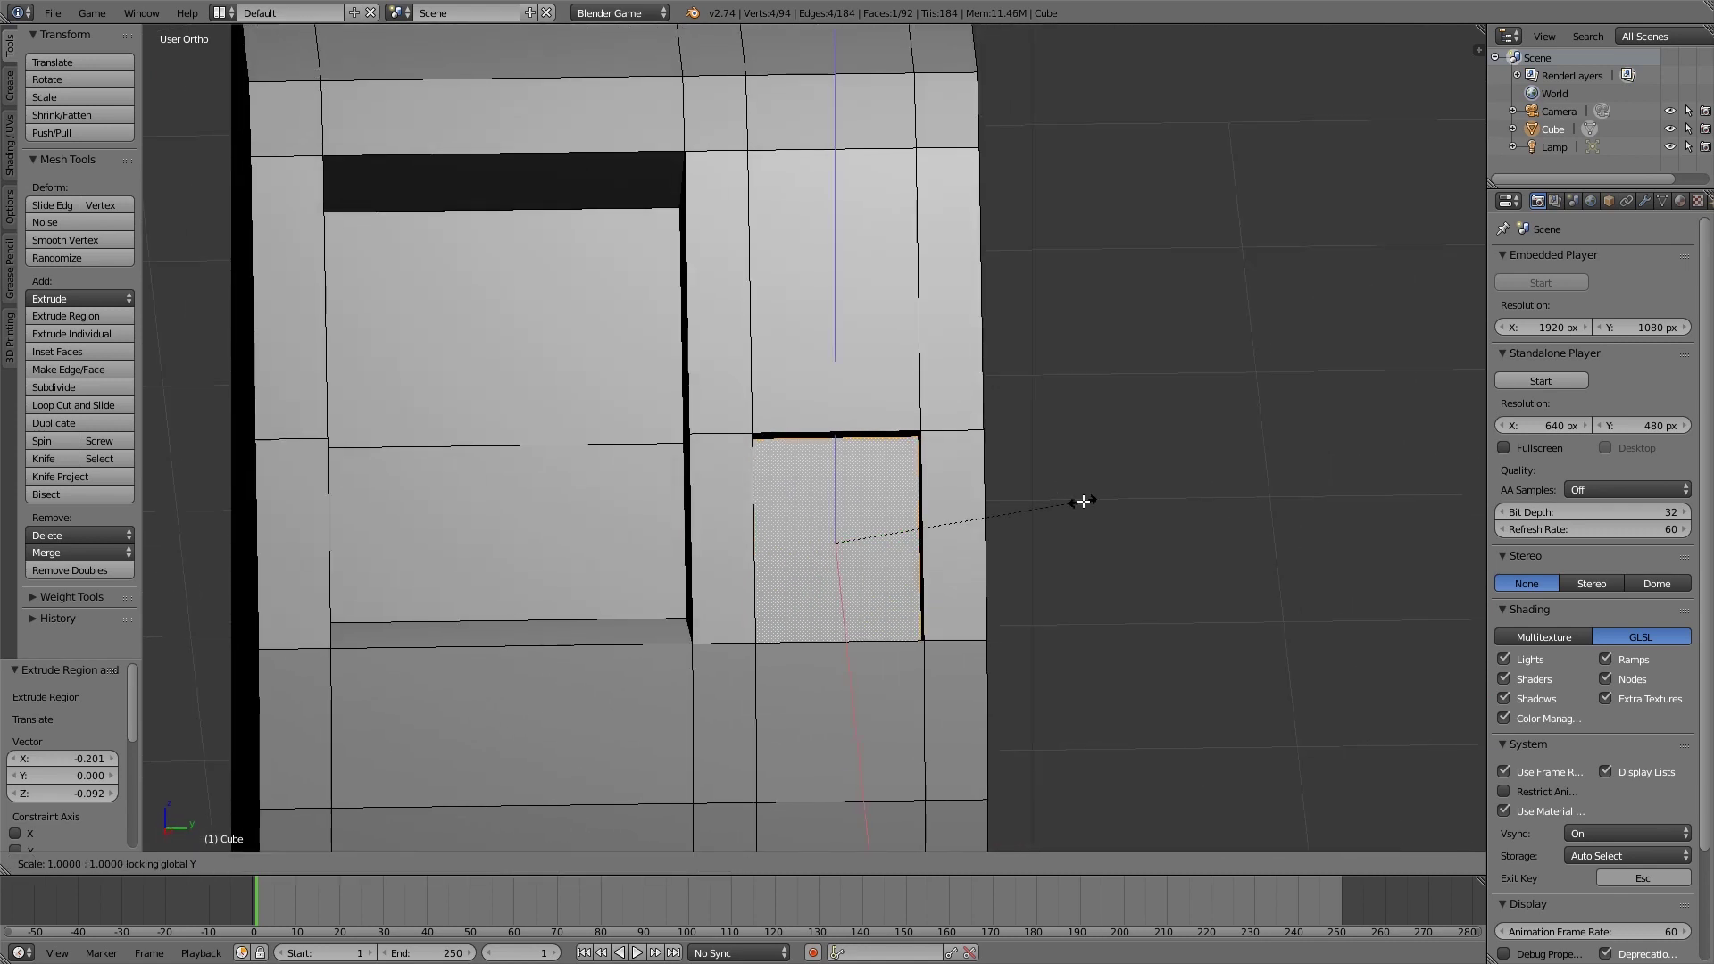
click(1041, 501)
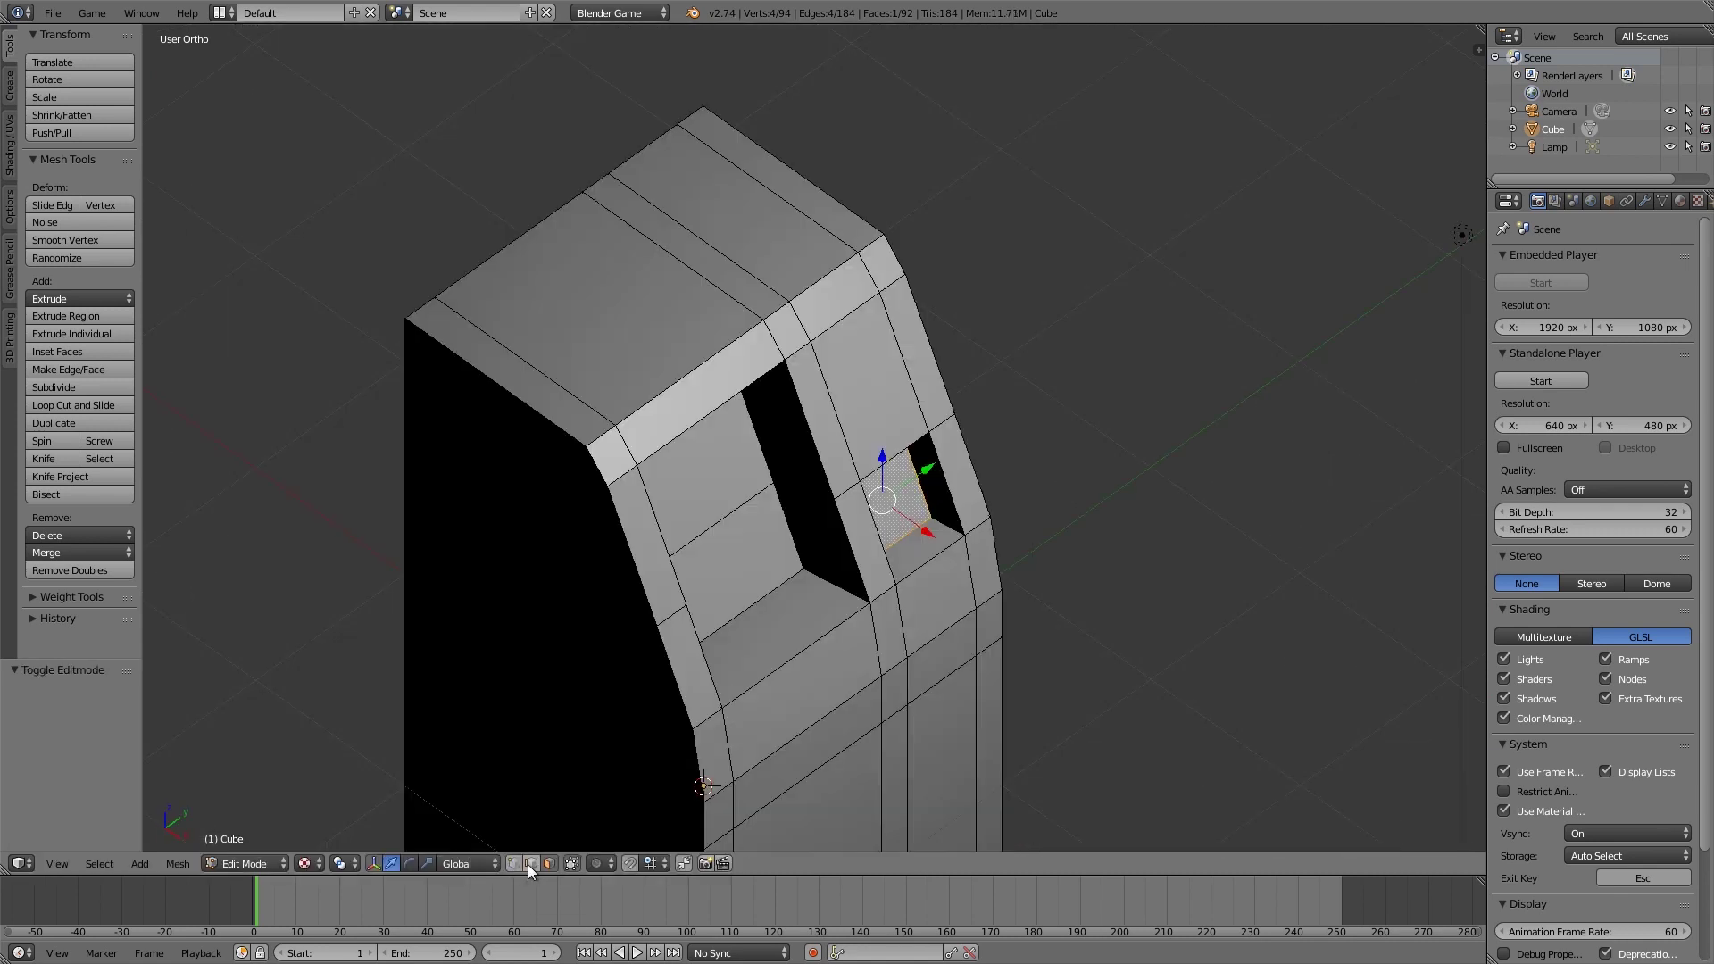
Step: Move an edge of the display recess along X and upward
right_click(768, 595)
drag(776, 651, 750, 644)
middle_drag(750, 645, 722, 576)
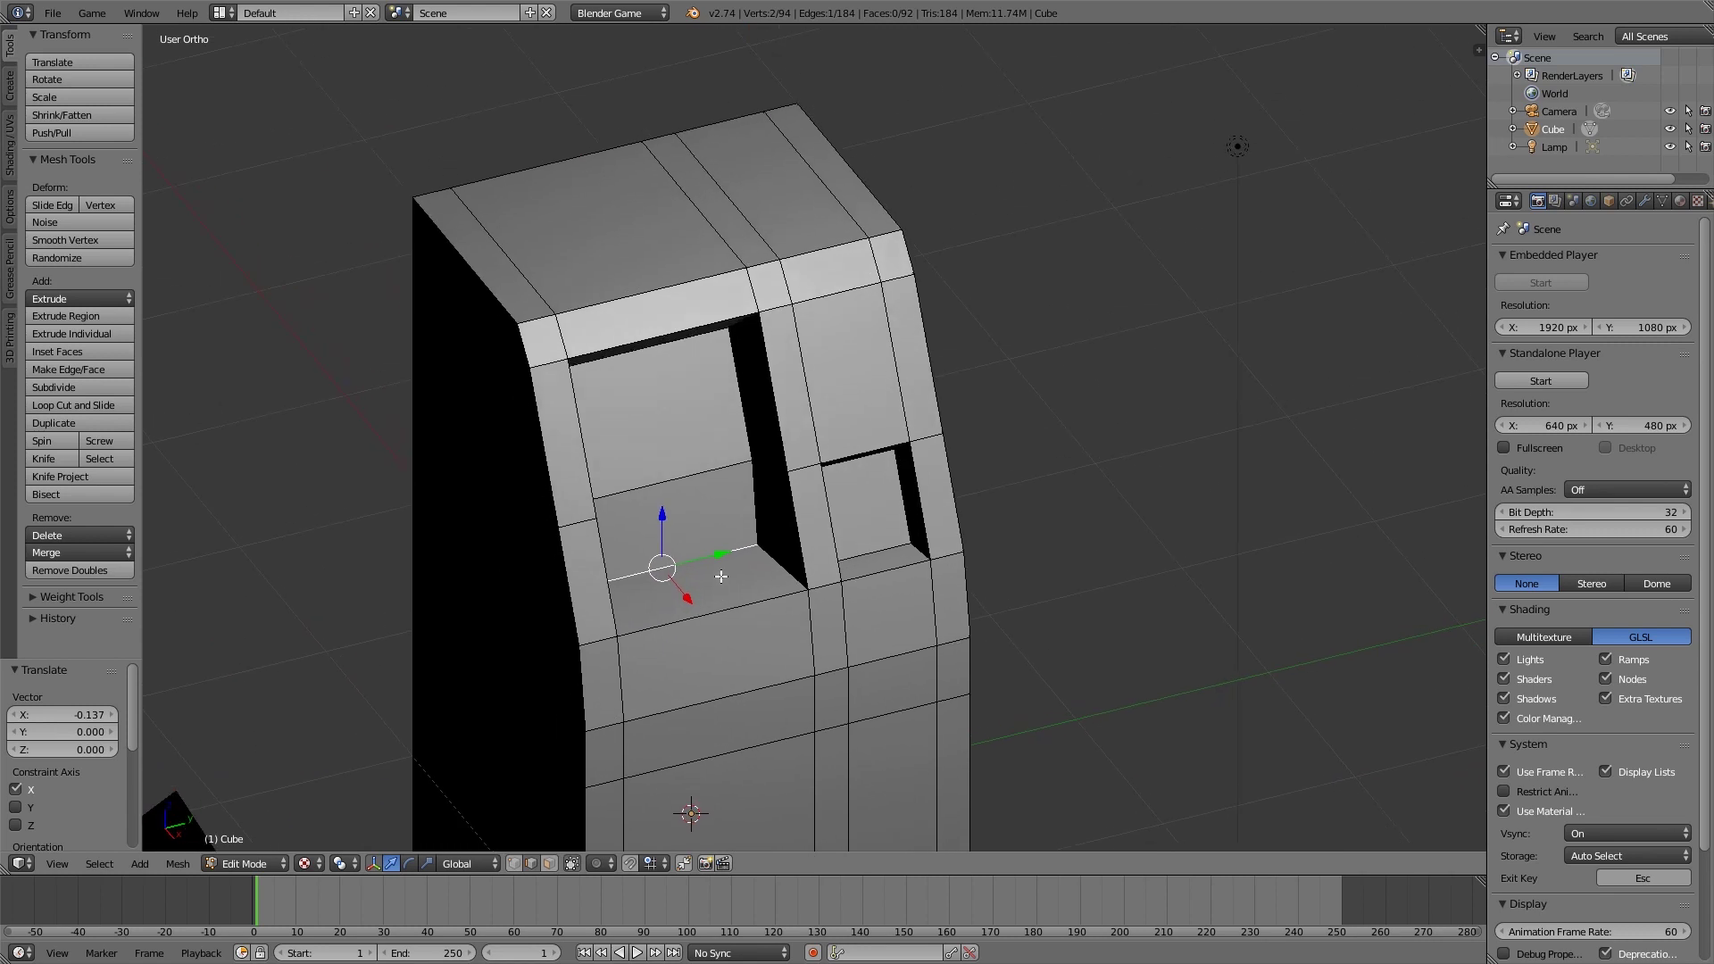
drag(661, 513, 666, 495)
middle_drag(666, 496, 858, 629)
drag(858, 628, 859, 632)
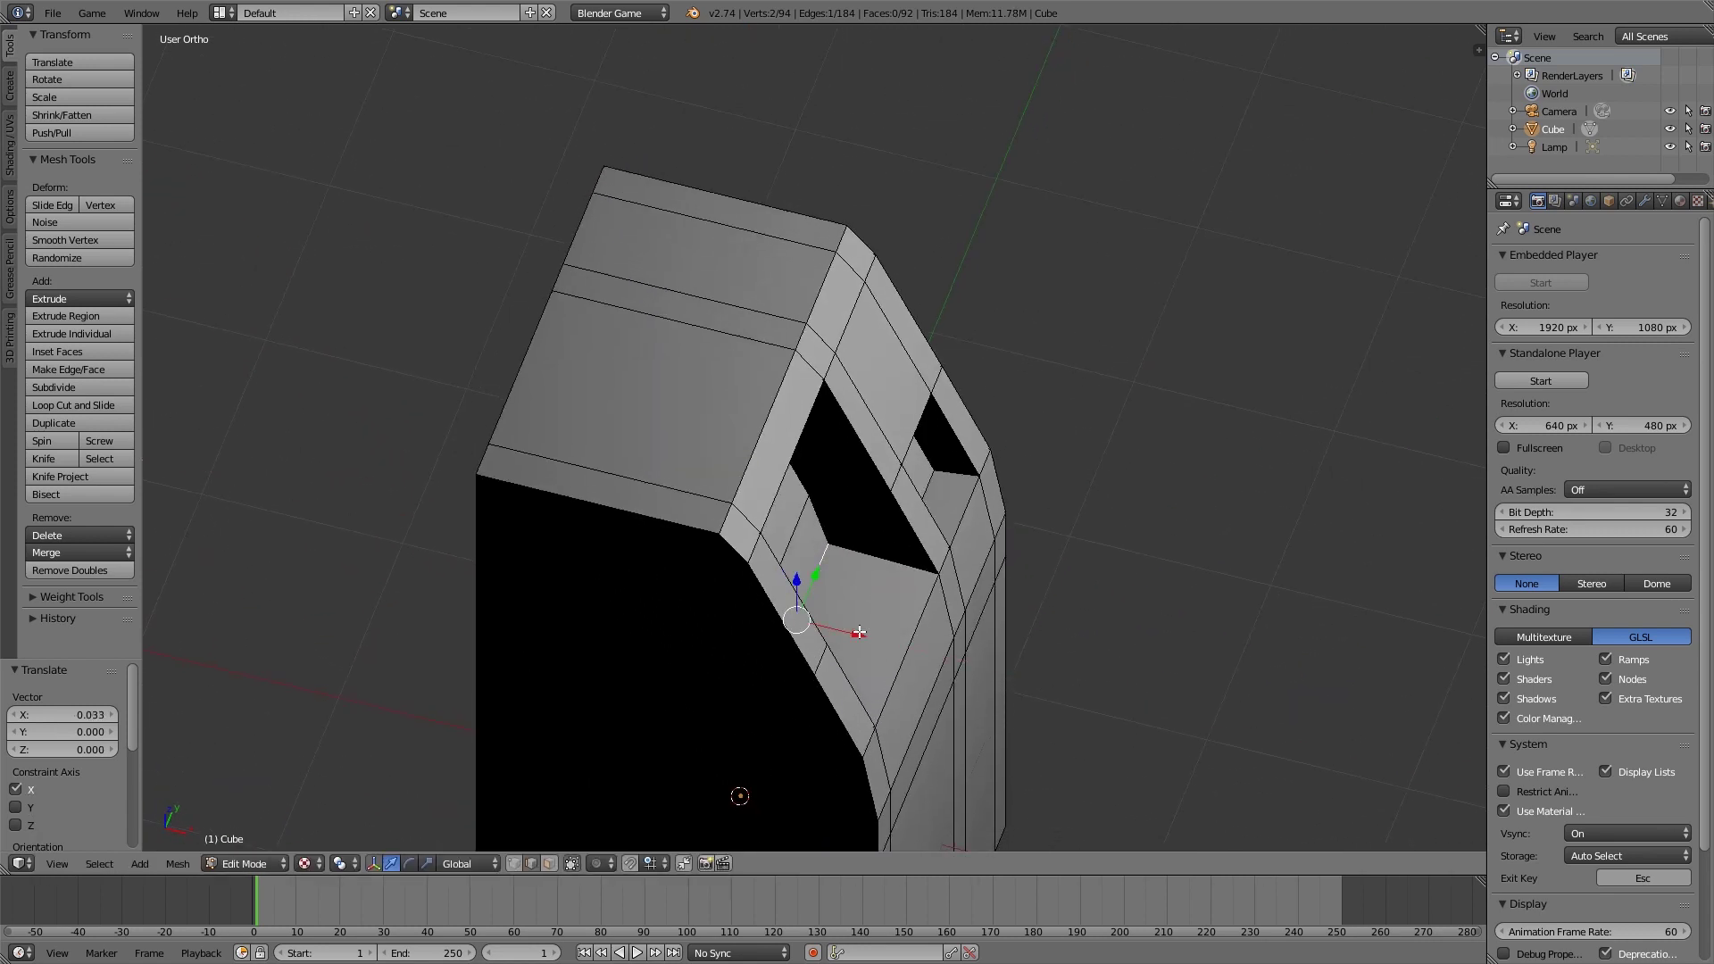
middle_drag(858, 605, 804, 447)
Step: Raise another display-recess edge along Z and shift it sideways along X
right_click(735, 467)
key(g)
key(z)
click(728, 419)
key(g)
key(x)
click(619, 448)
scroll(619, 448, down, 5)
Step: Lower the selected edge by 0.05 on Z
key(Tab)
scroll(881, 441, up, 3)
key(Tab)
middle_drag(786, 393, 681, 501)
text(gz-.05)
key(Return)
Step: Switch to face select mode and select two faces of the display recess
key(Tab)
scroll(762, 462, down, 5)
scroll(705, 495, up, 7)
key(Tab)
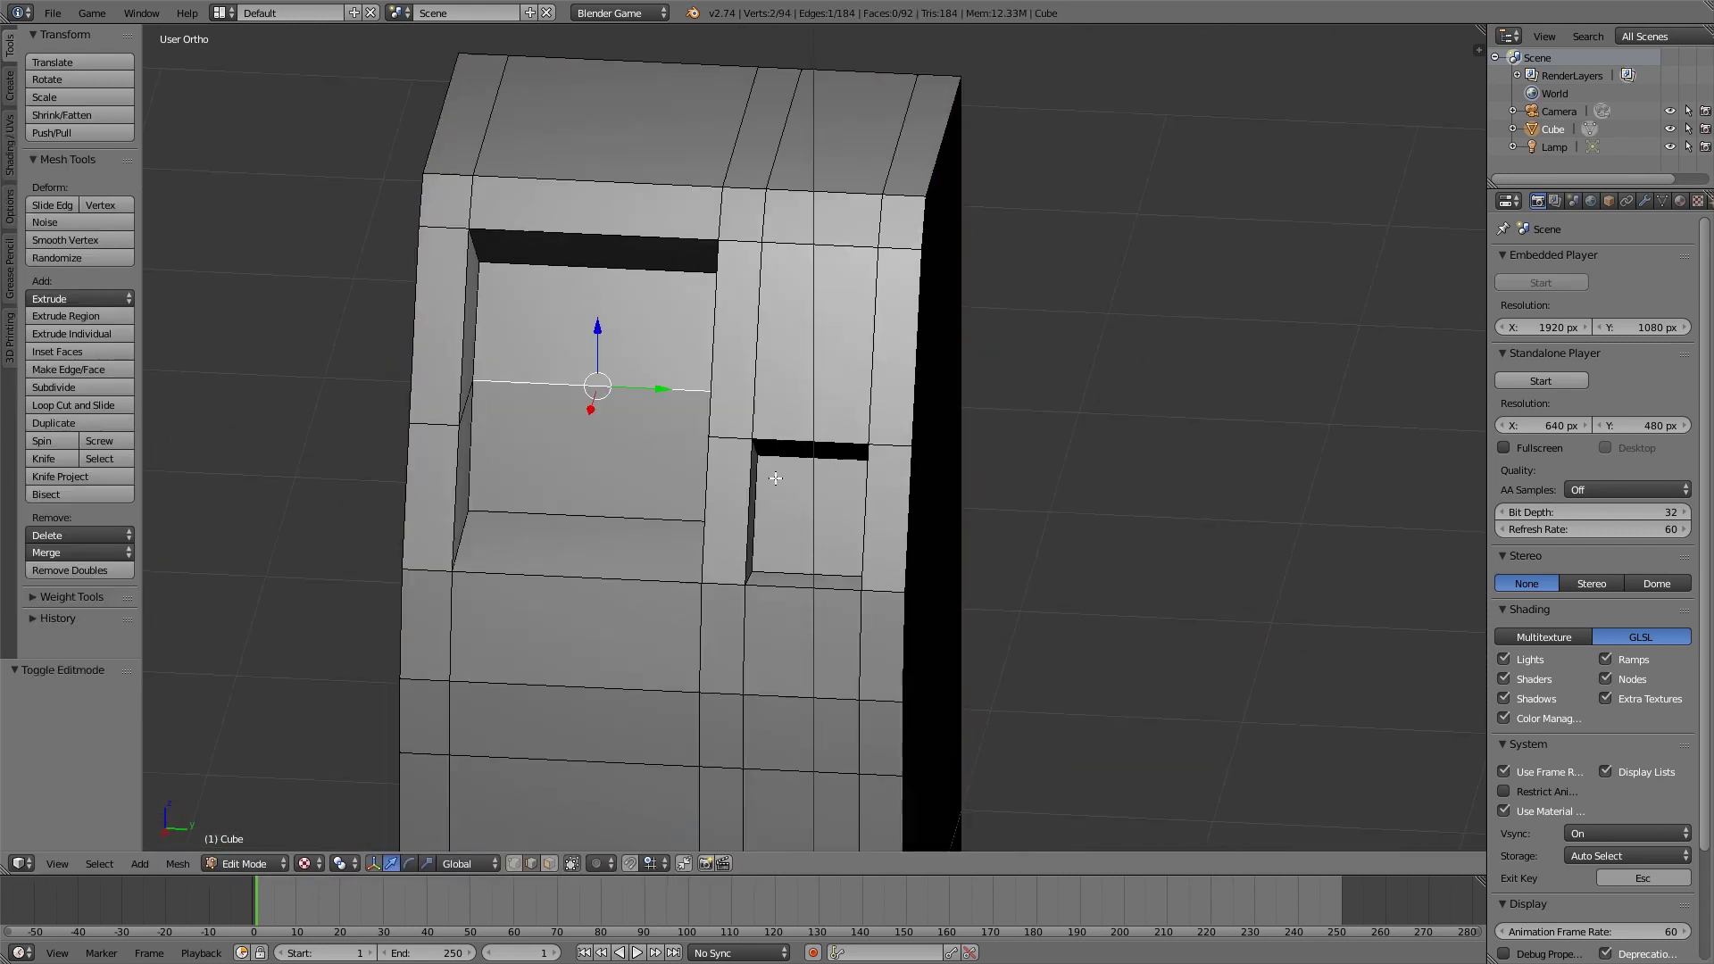
scroll(728, 494, down, 6)
click(551, 863)
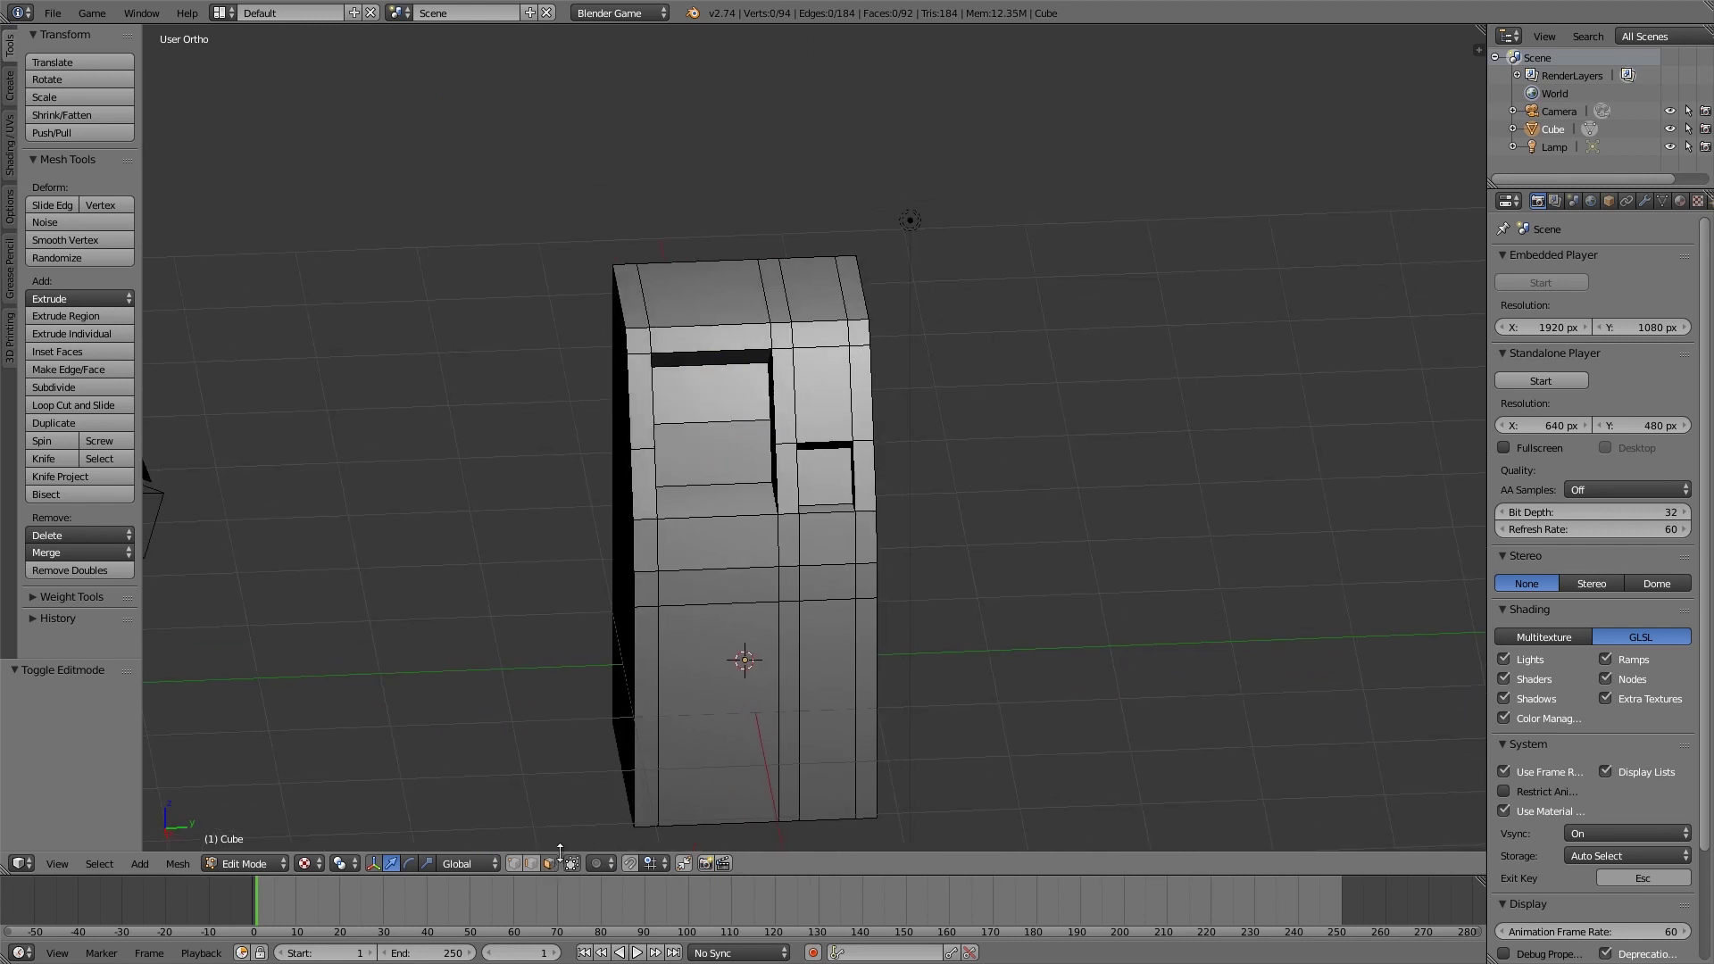
click(722, 452)
shift+click(712, 385)
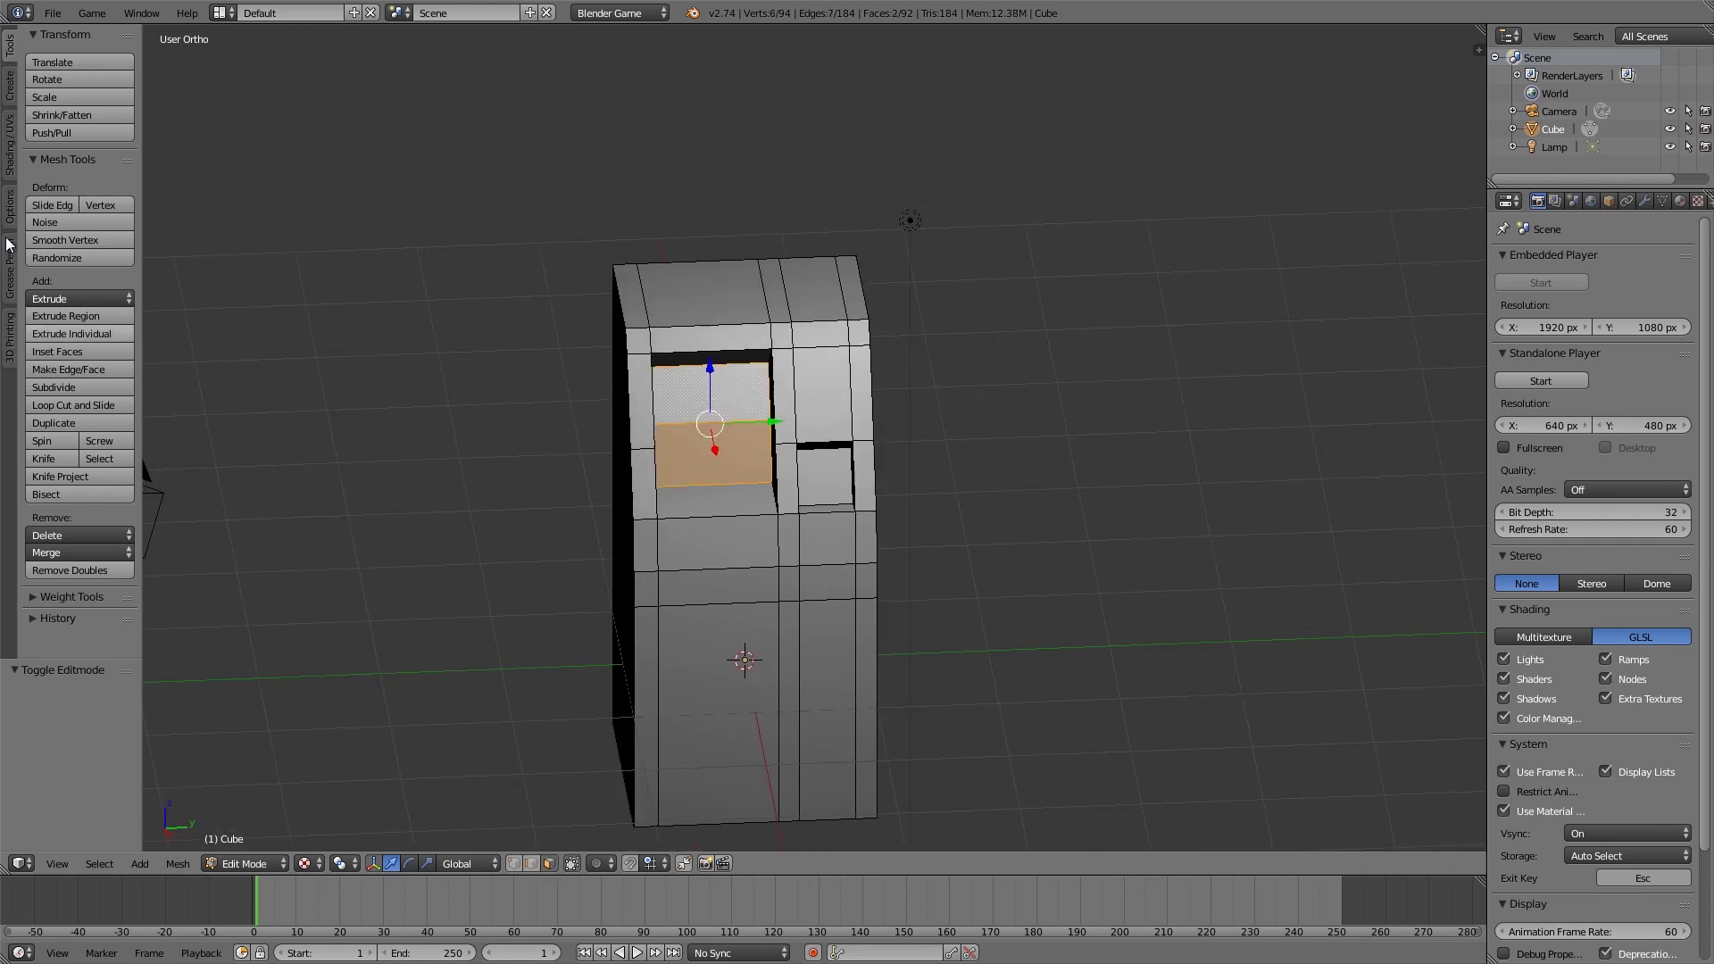
Step: Smooth-shade the selected display faces and return to object mode
click(10, 143)
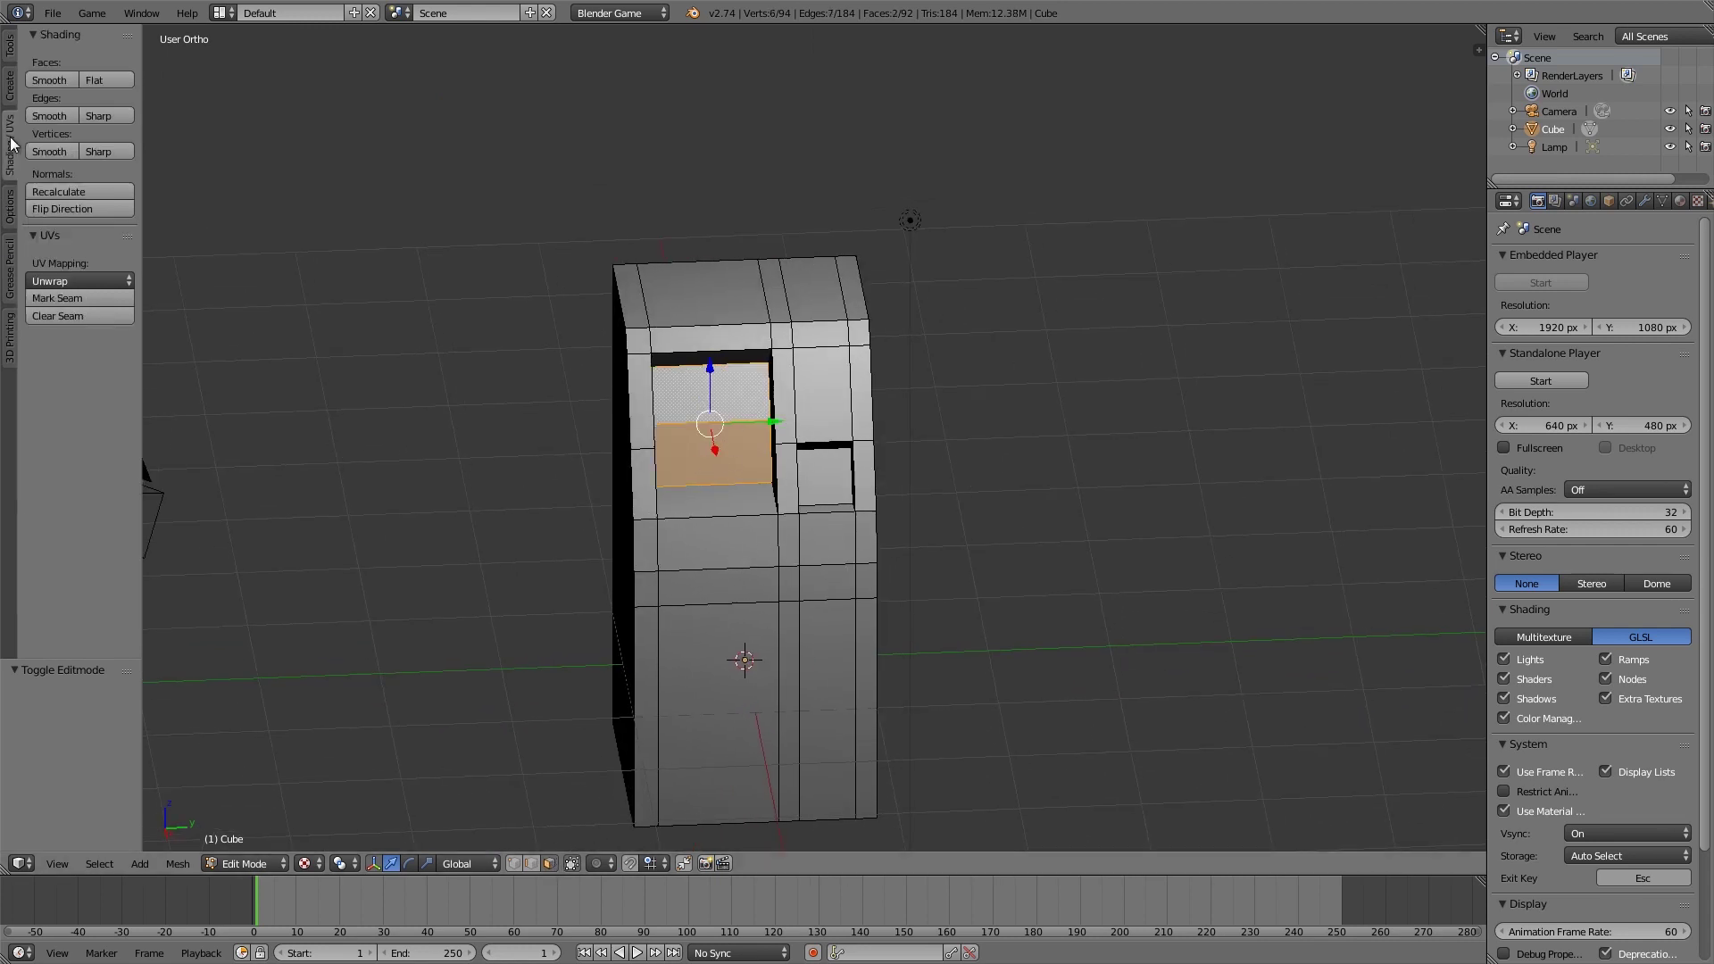
click(50, 80)
key(Tab)
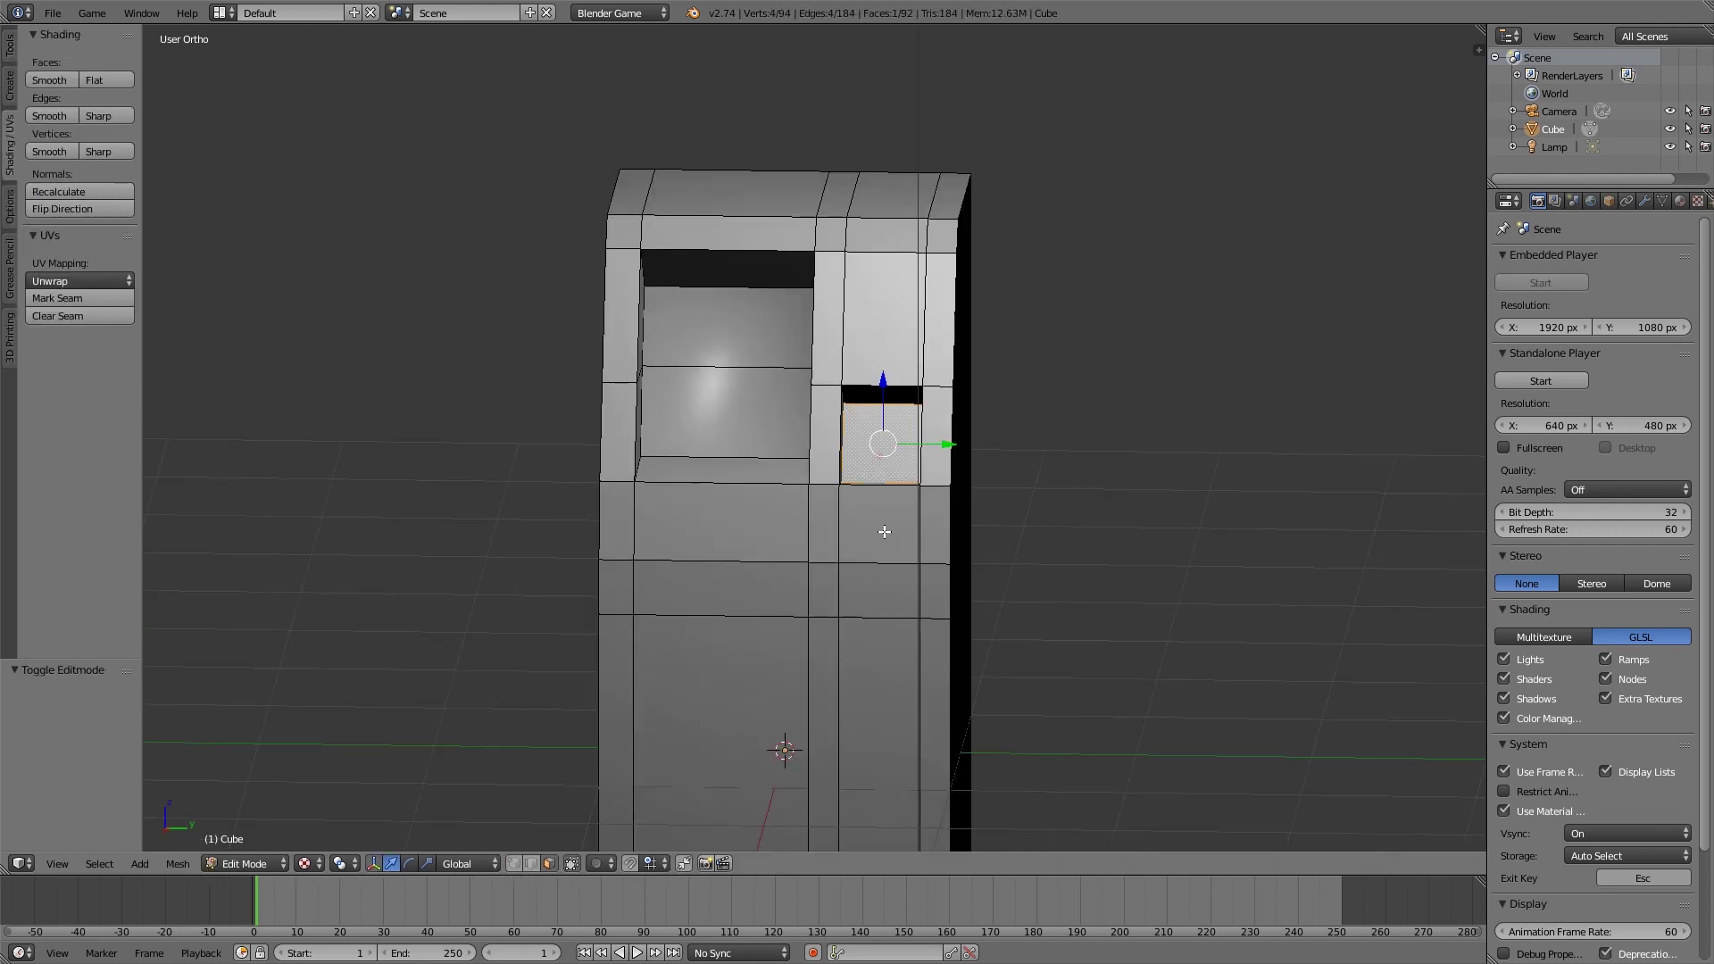
key(Tab)
Step: Create a new material for the cabinet with specular intensity 0
click(1680, 201)
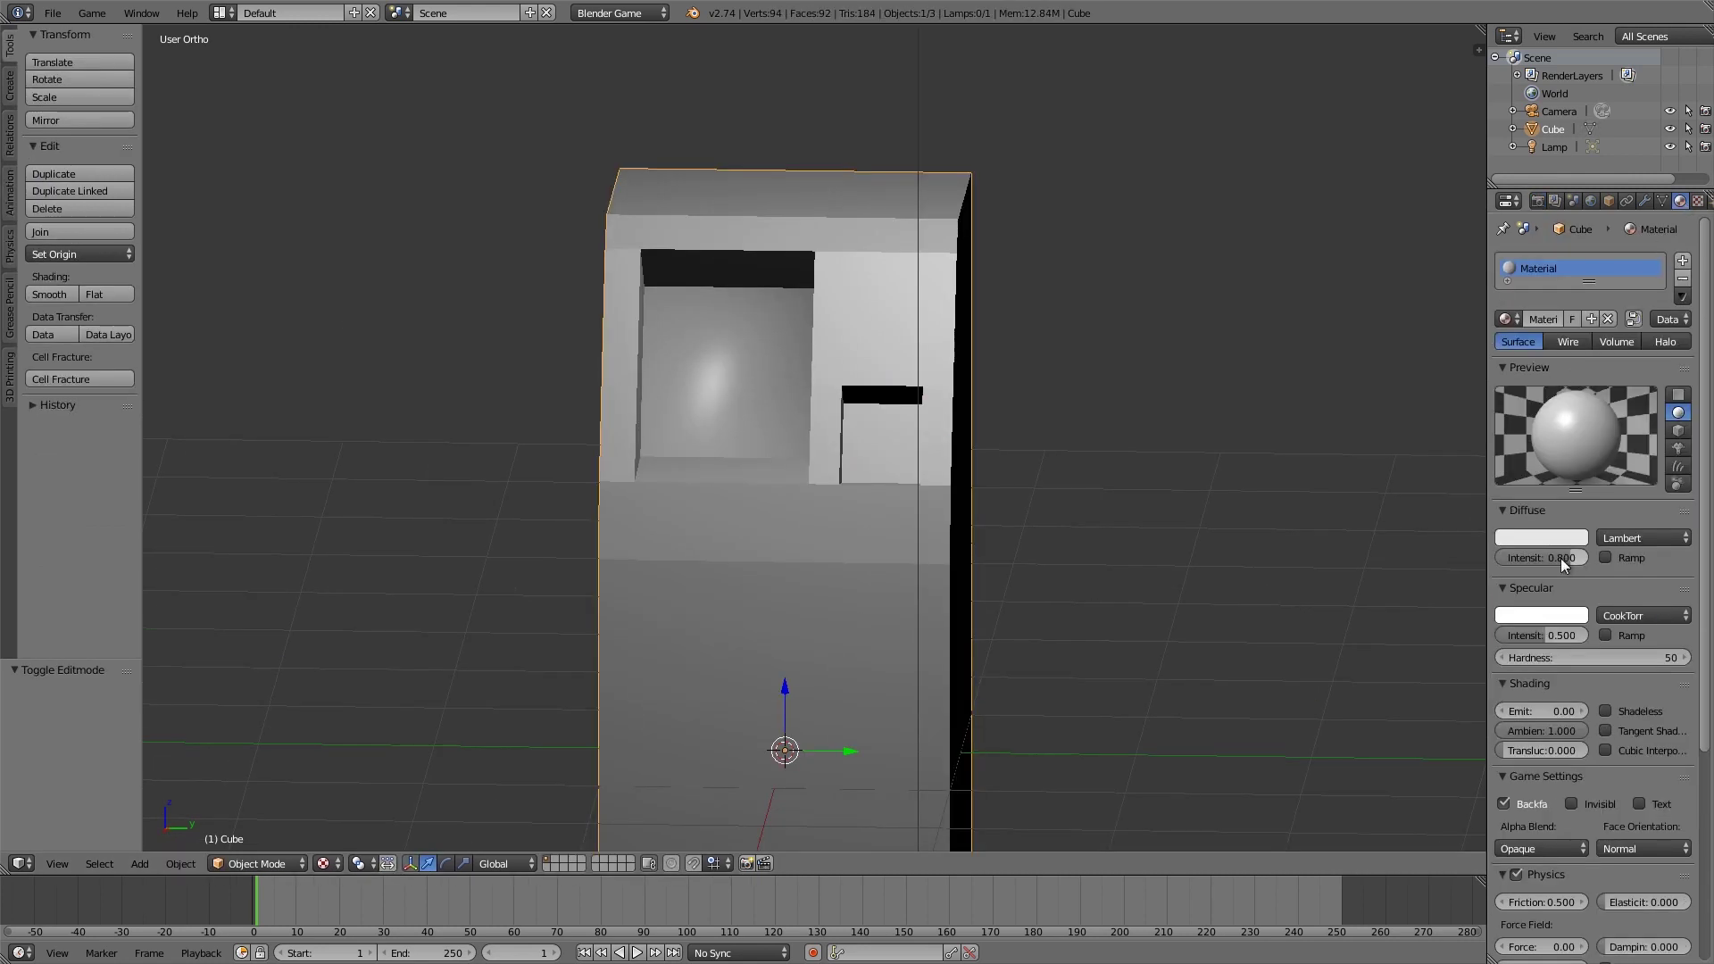
click(1591, 318)
drag(1557, 635, 1391, 628)
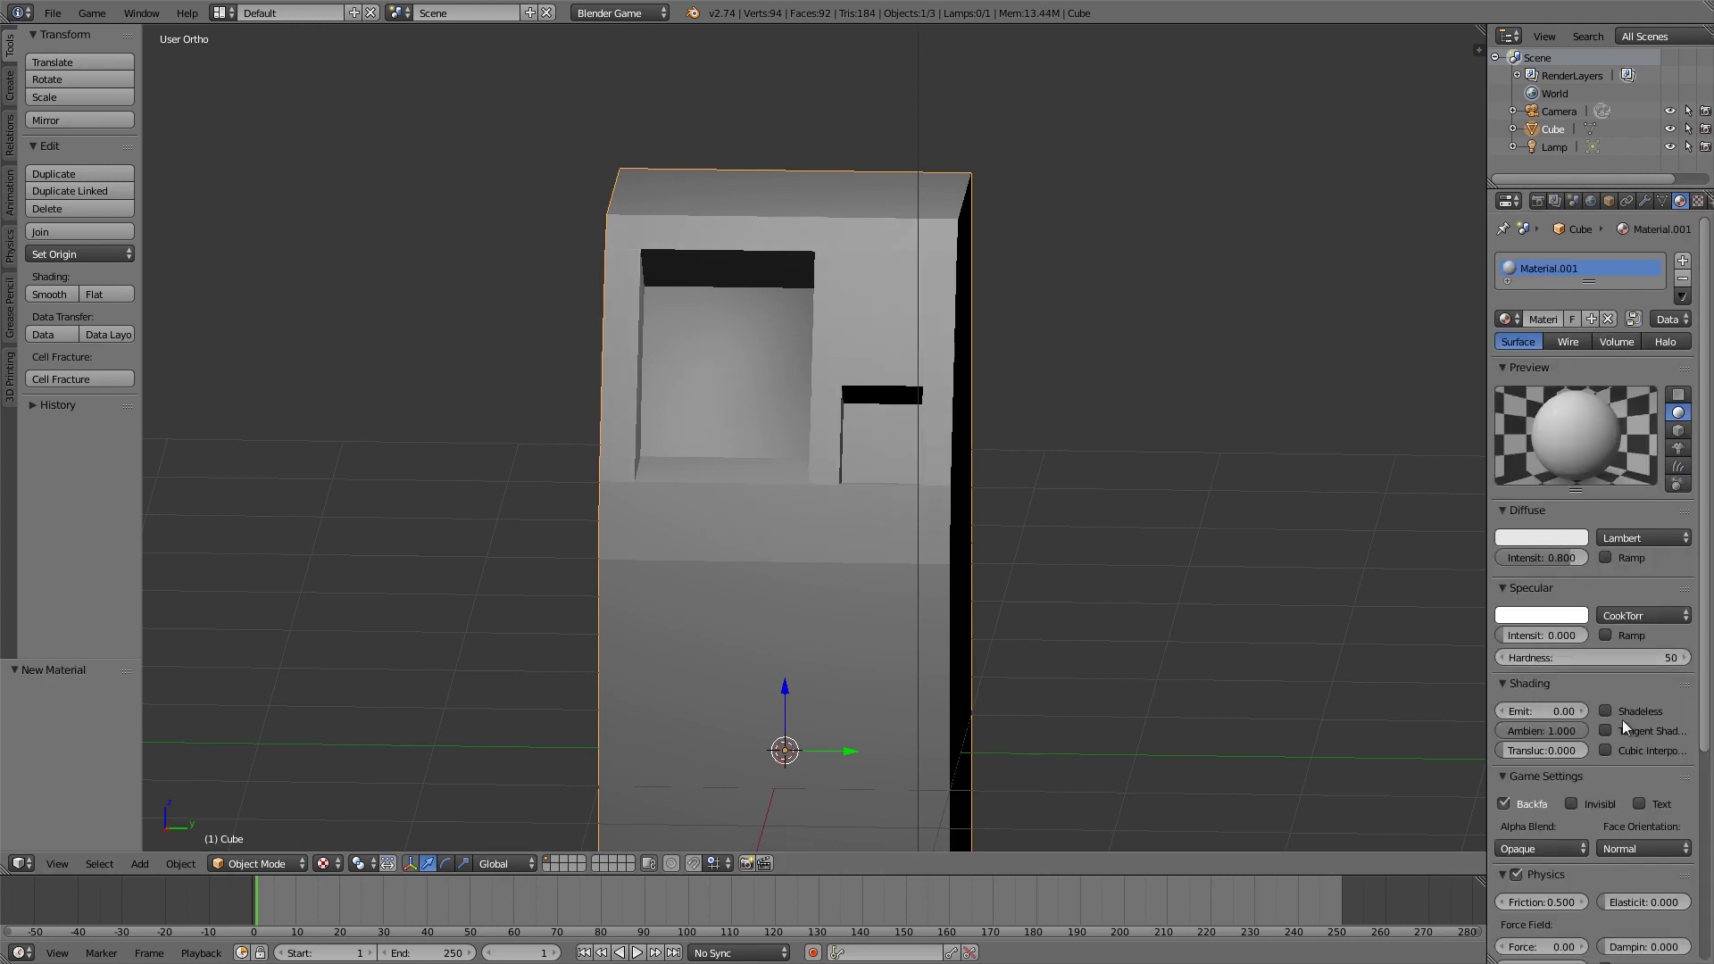
scroll(1555, 721, down, 5)
scroll(1555, 722, down, 2)
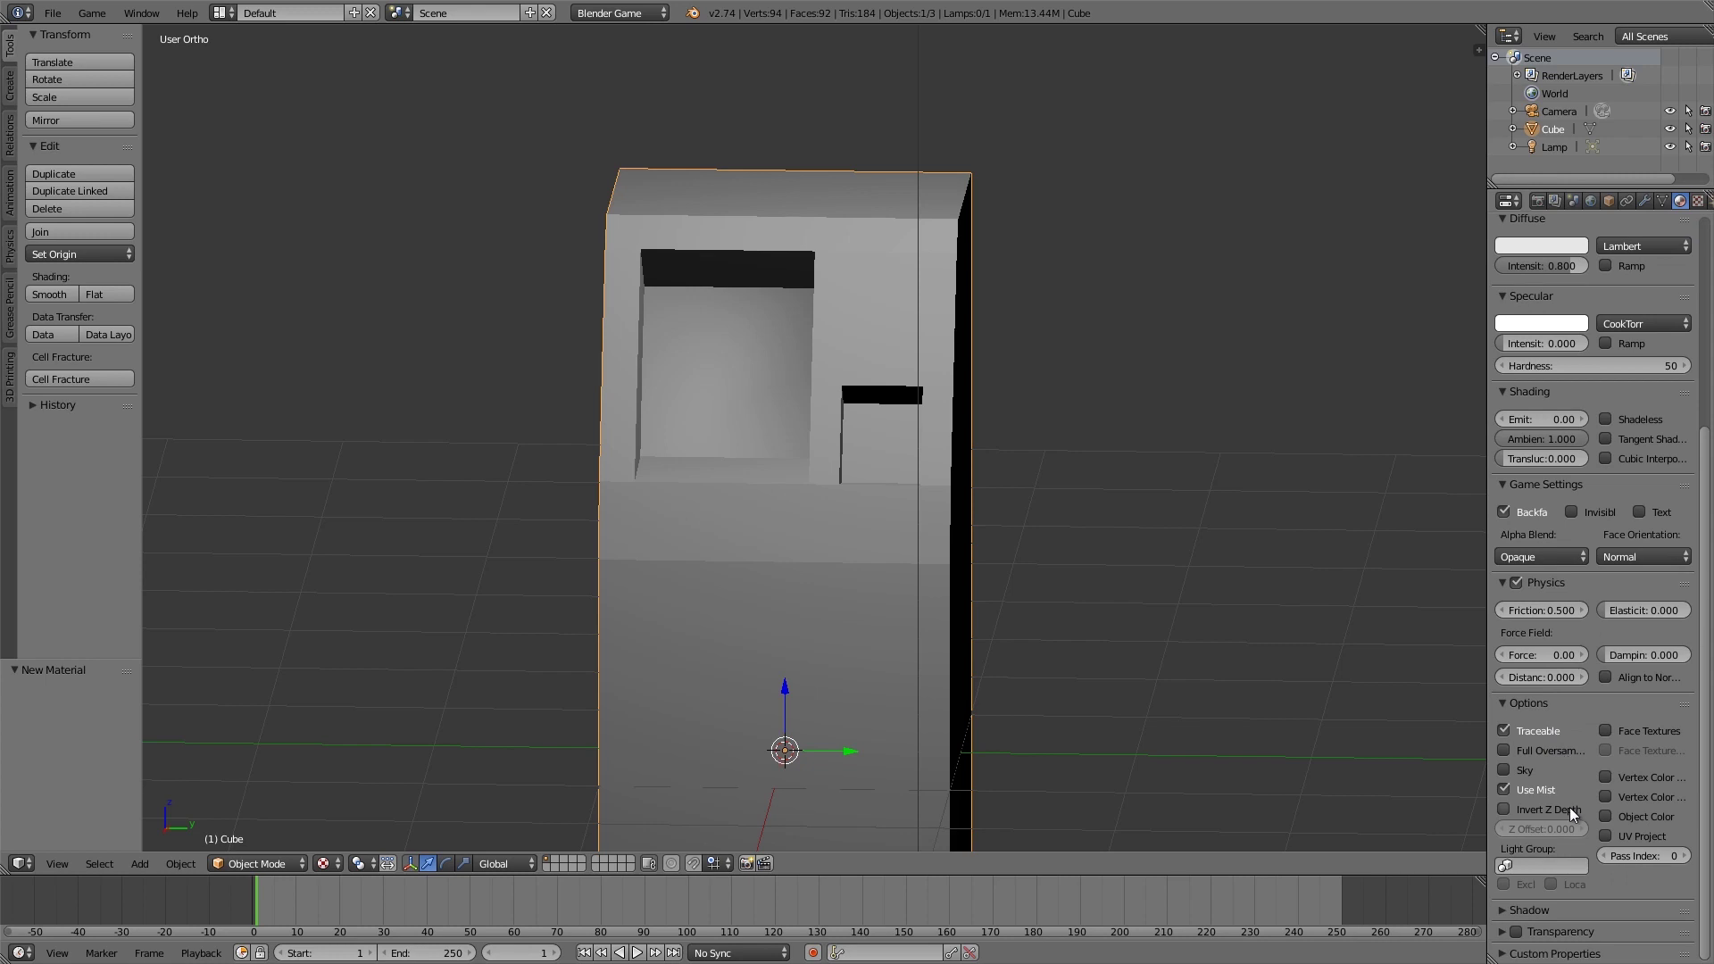
scroll(1646, 869, up, 5)
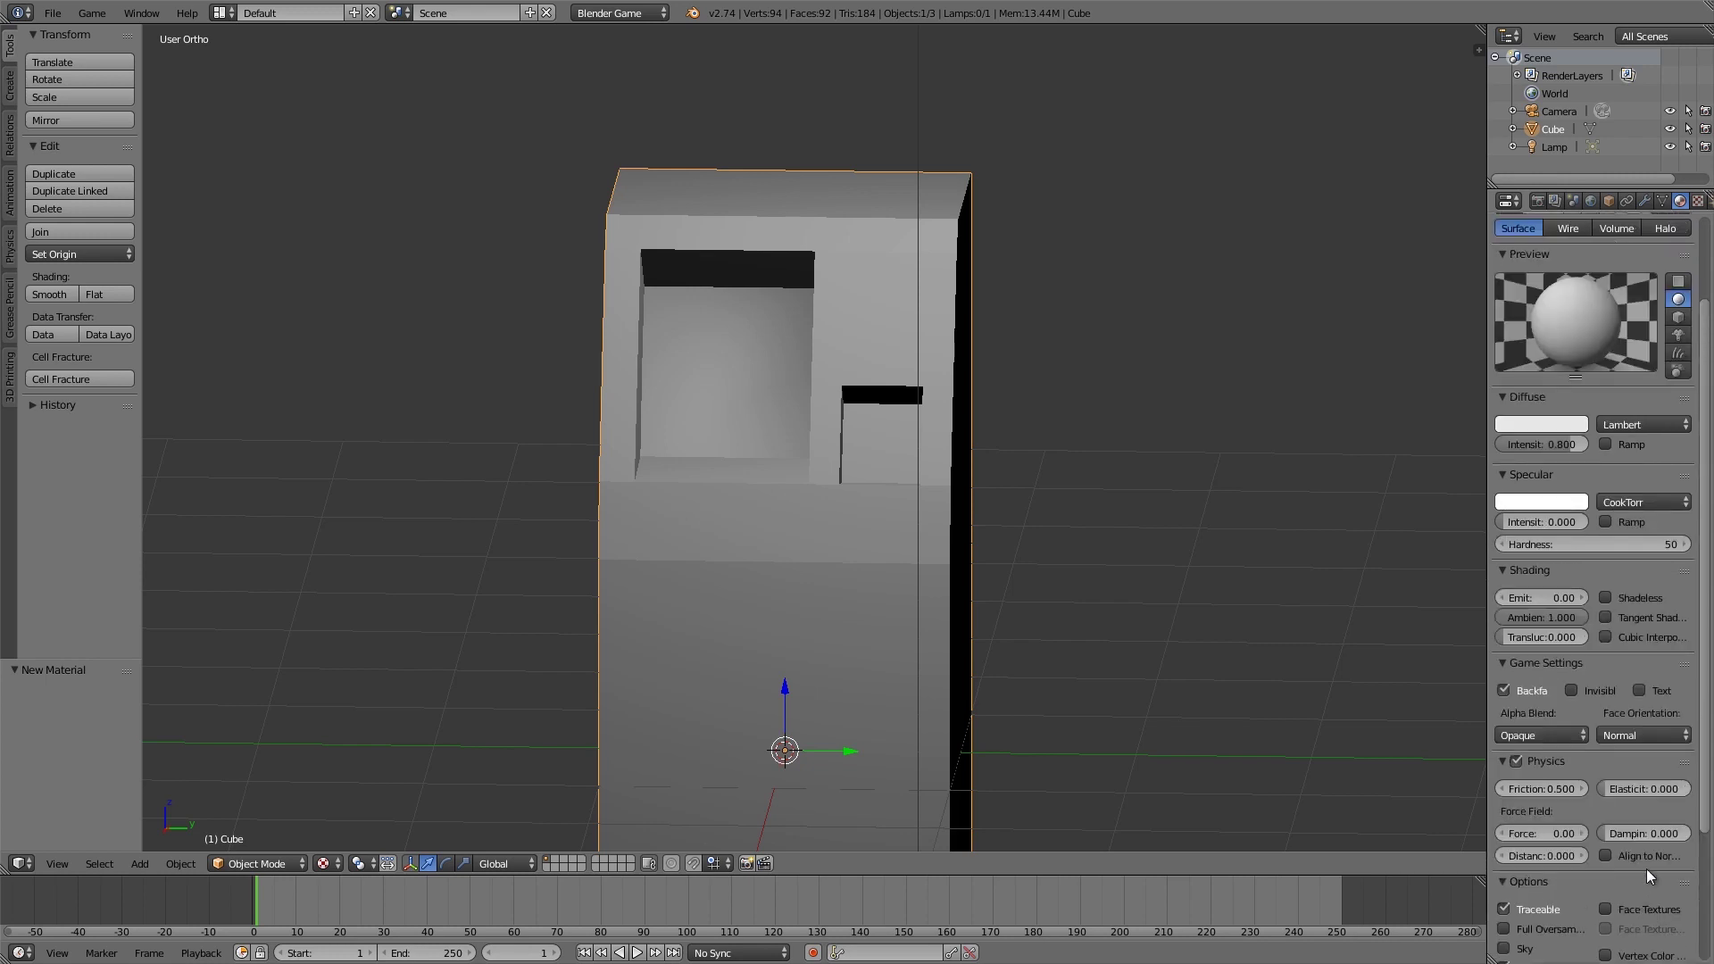
Step: Add a new Image or Movie texture slot to the cabinet's material
click(1699, 202)
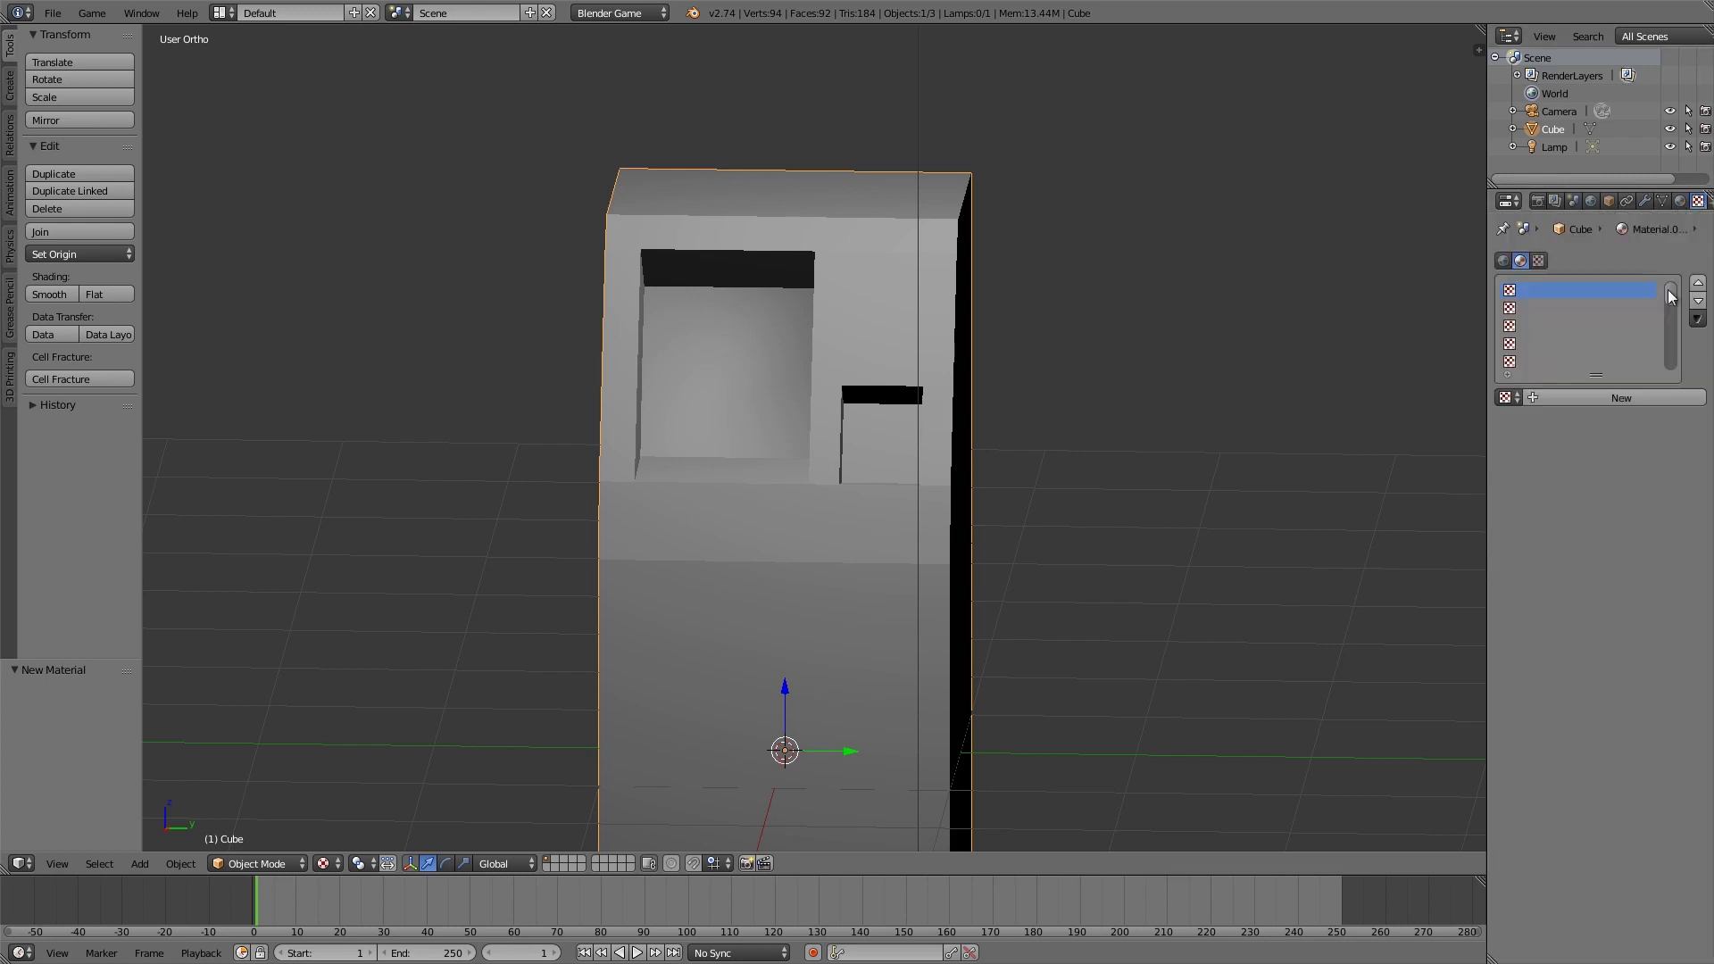
click(1605, 398)
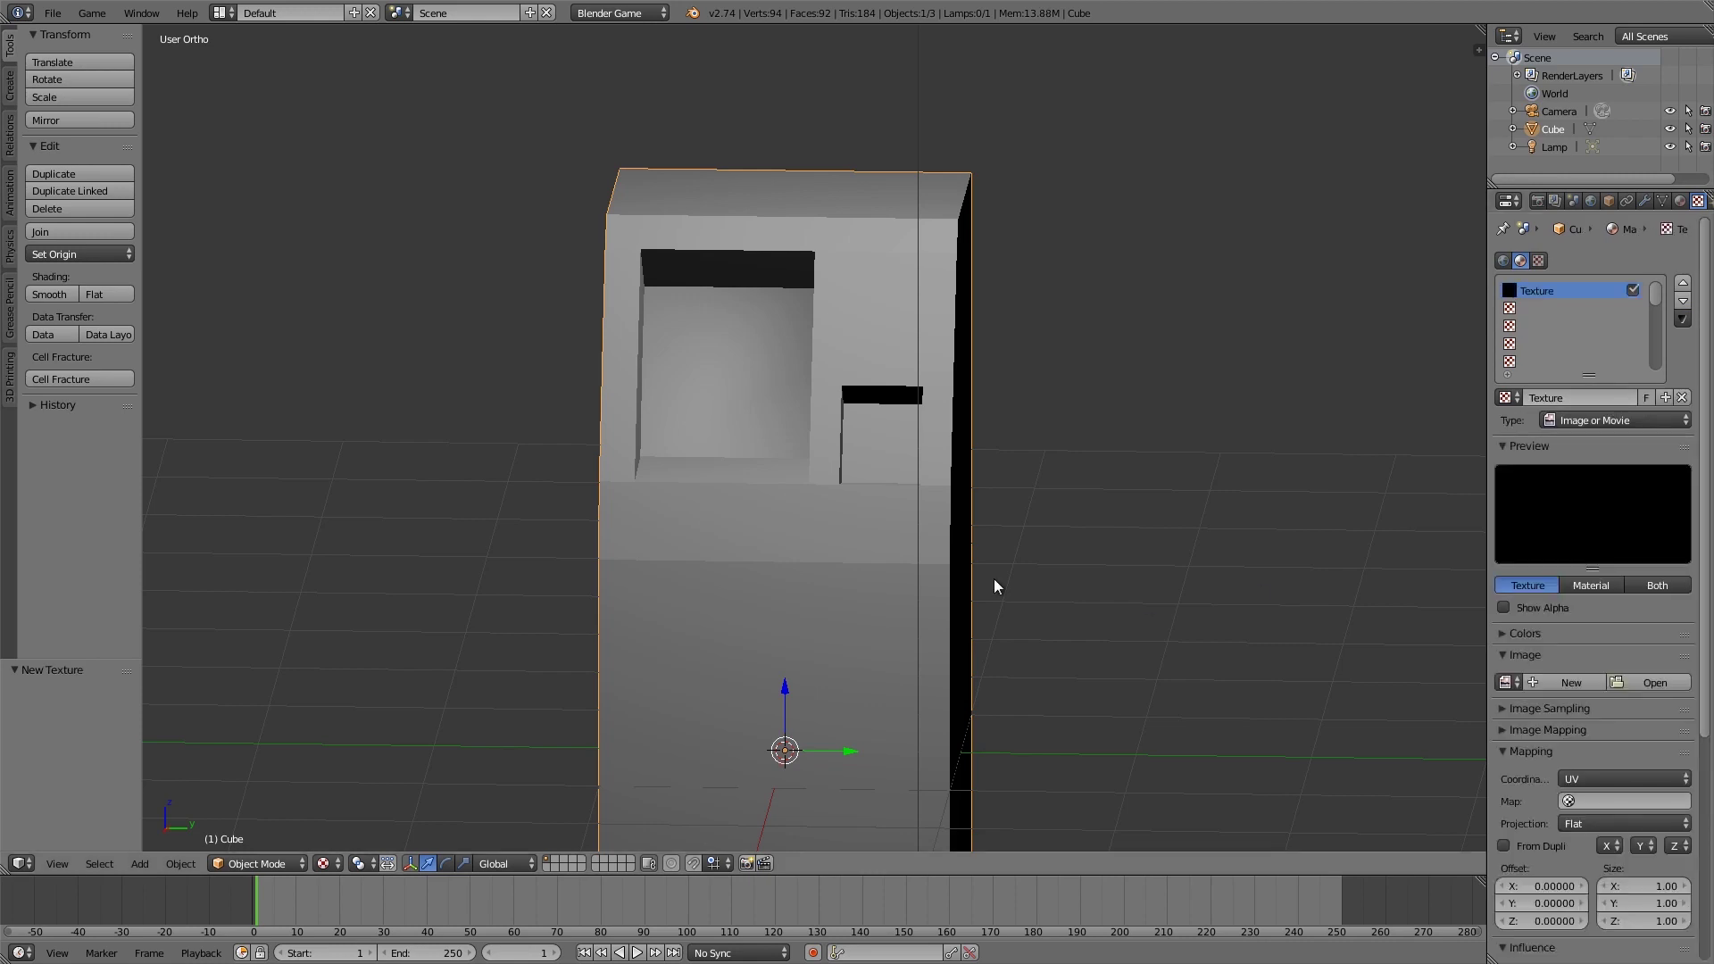
middle_drag(861, 563, 798, 289)
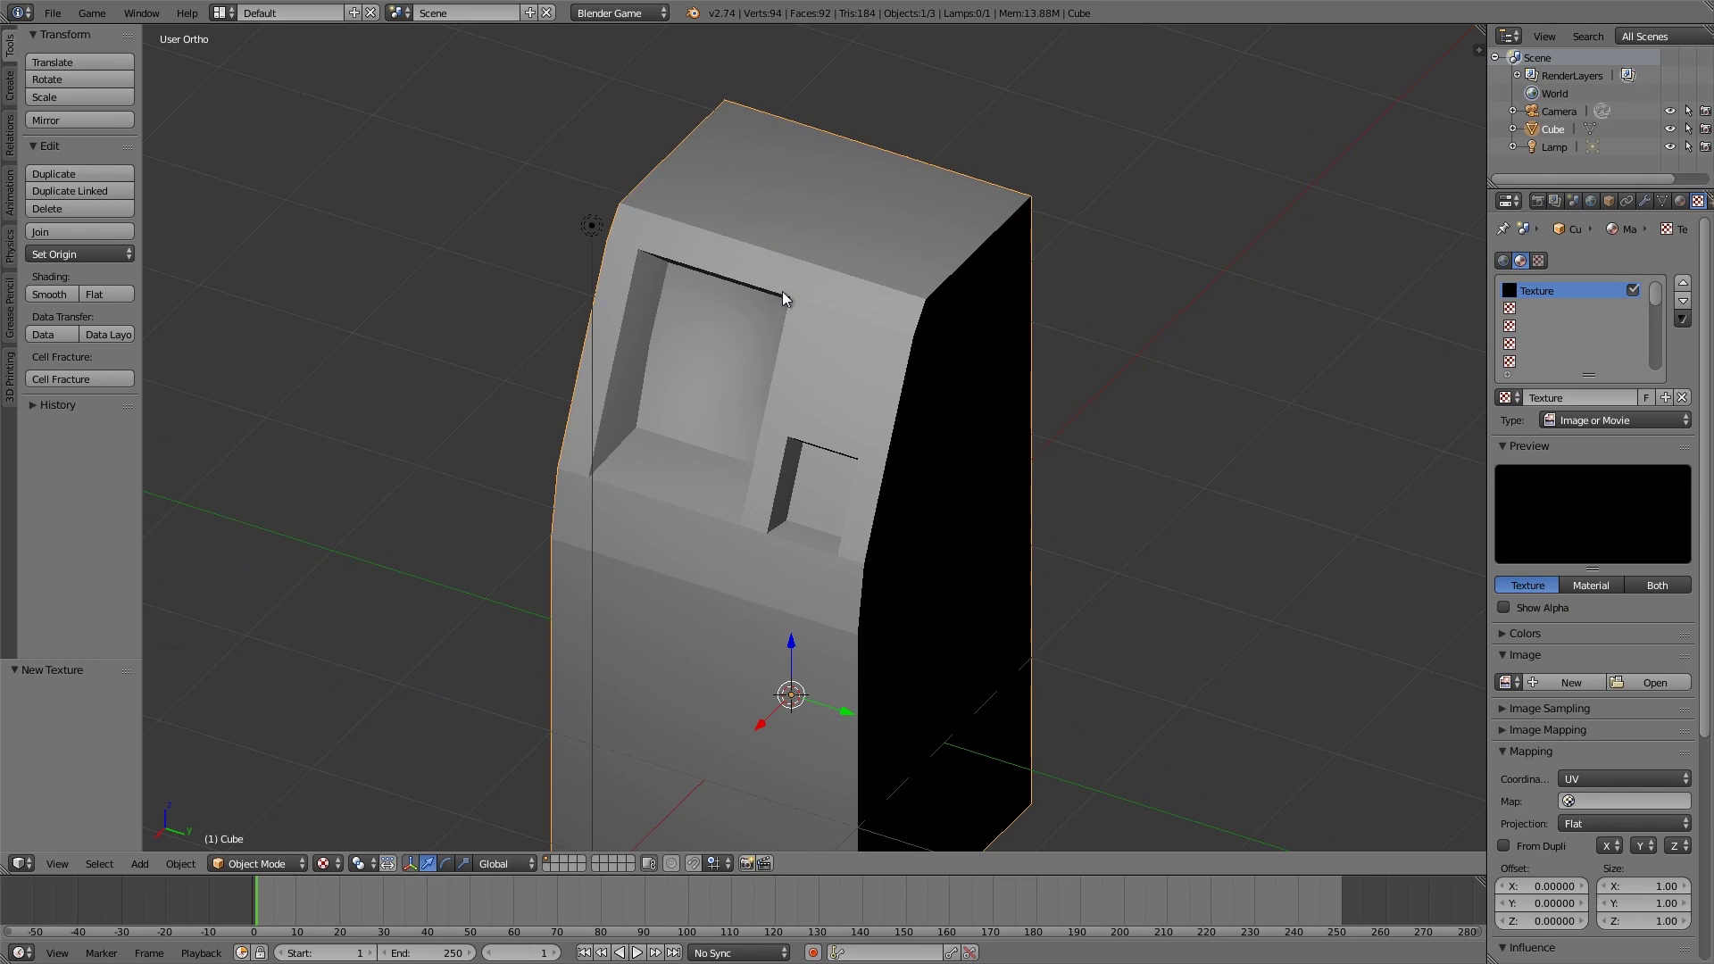
Step: In Chrome, open Metal > Bare, view MetalBare0154, then go back to the Textures.com home page
key(alt+Tab)
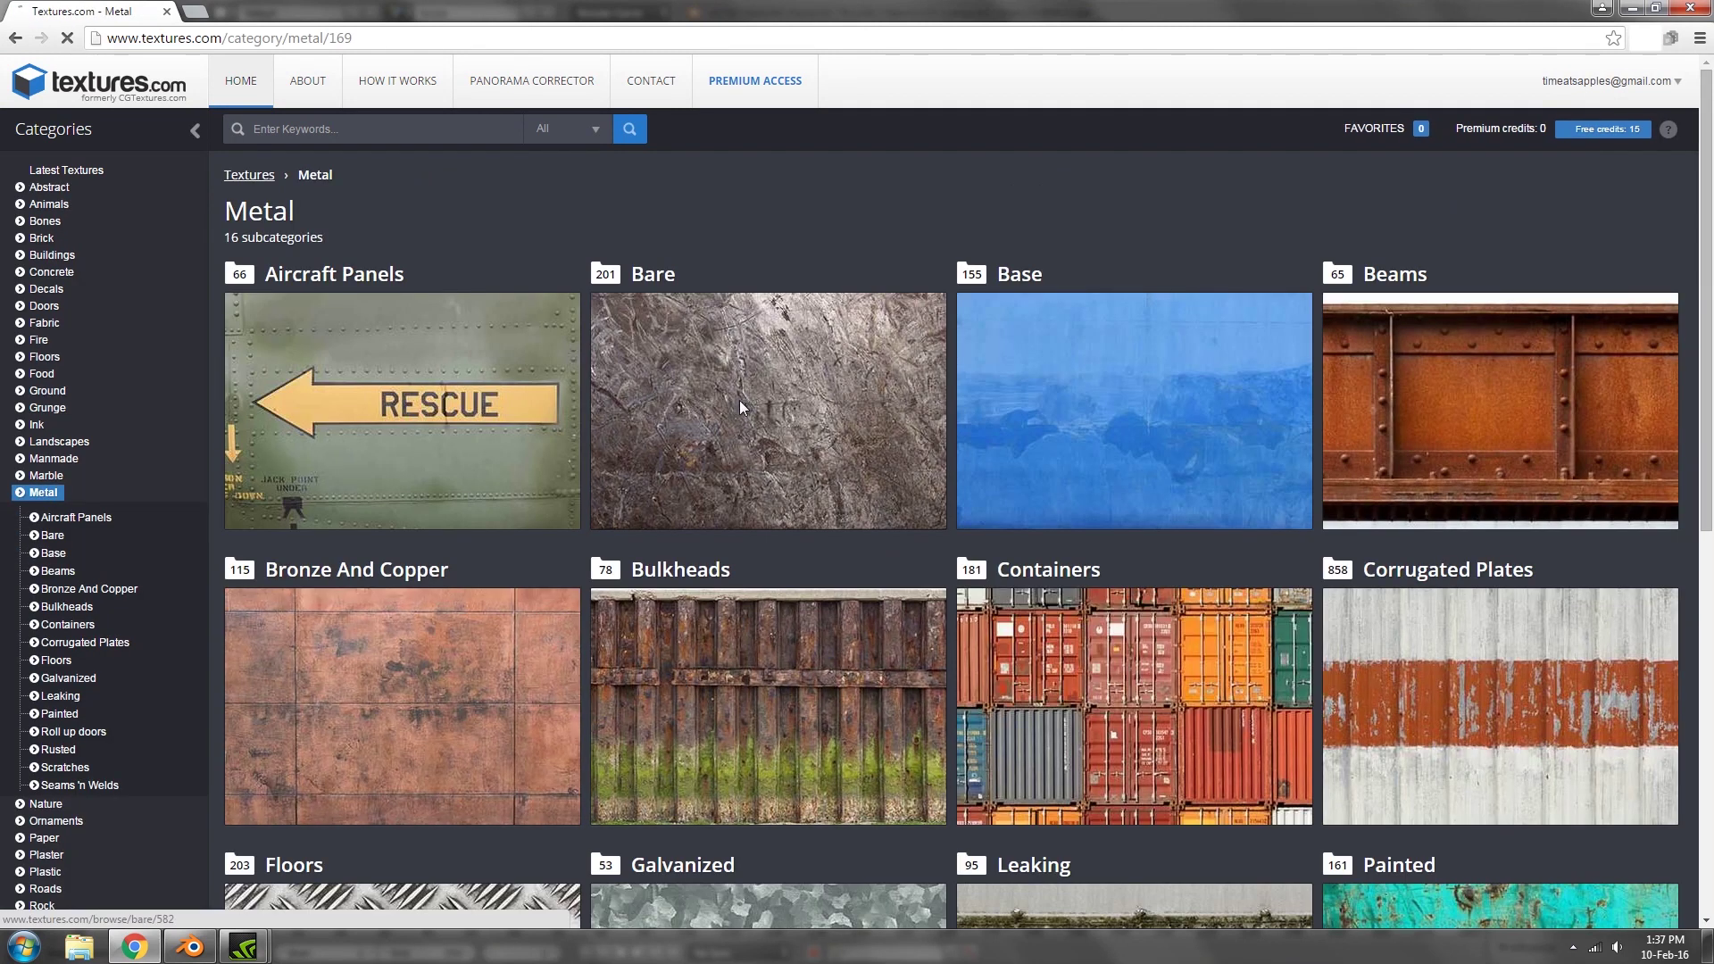
click(739, 400)
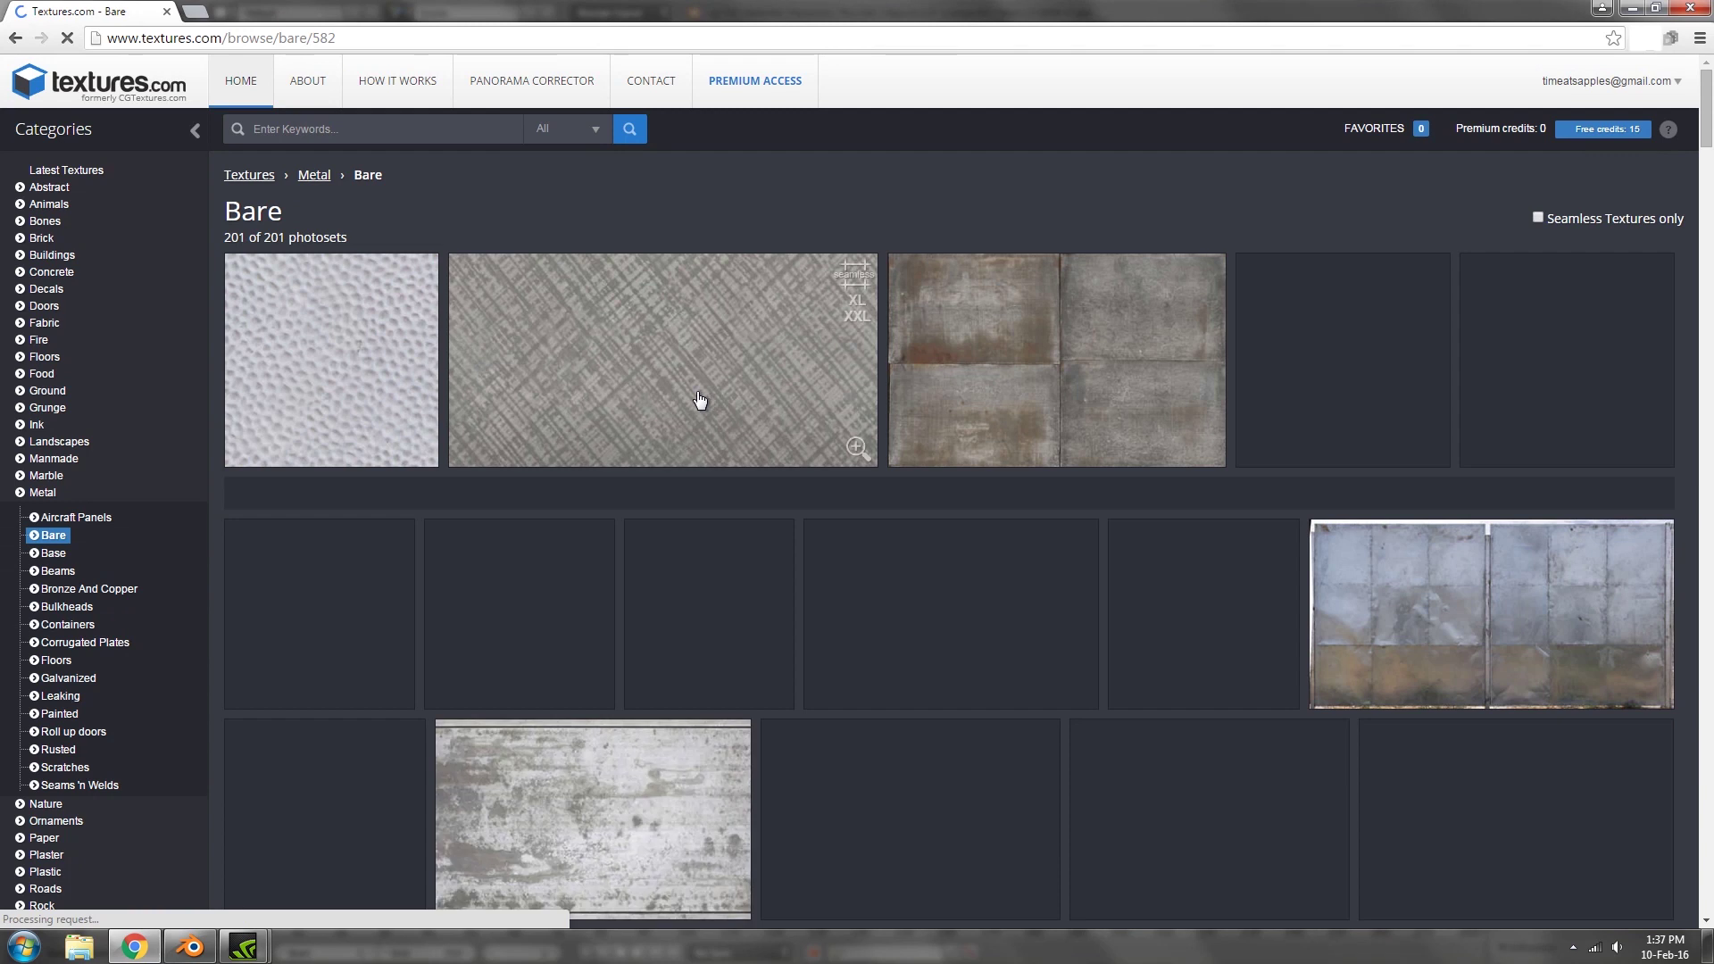
scroll(693, 398, down, 2)
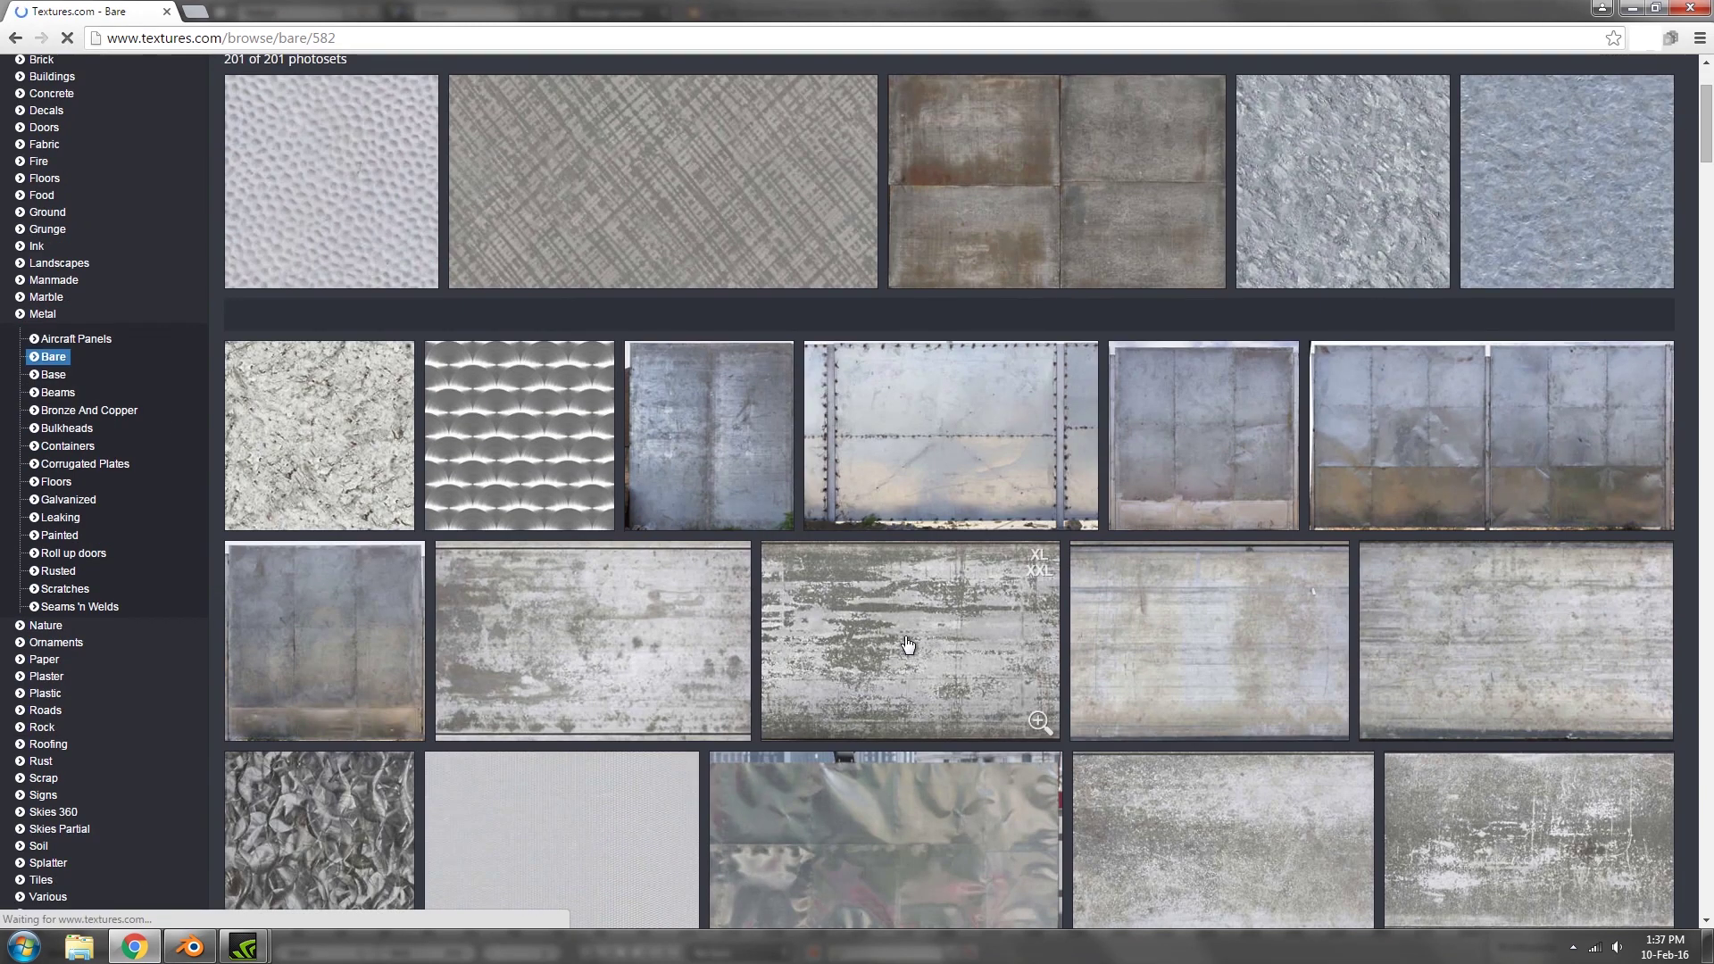
click(907, 645)
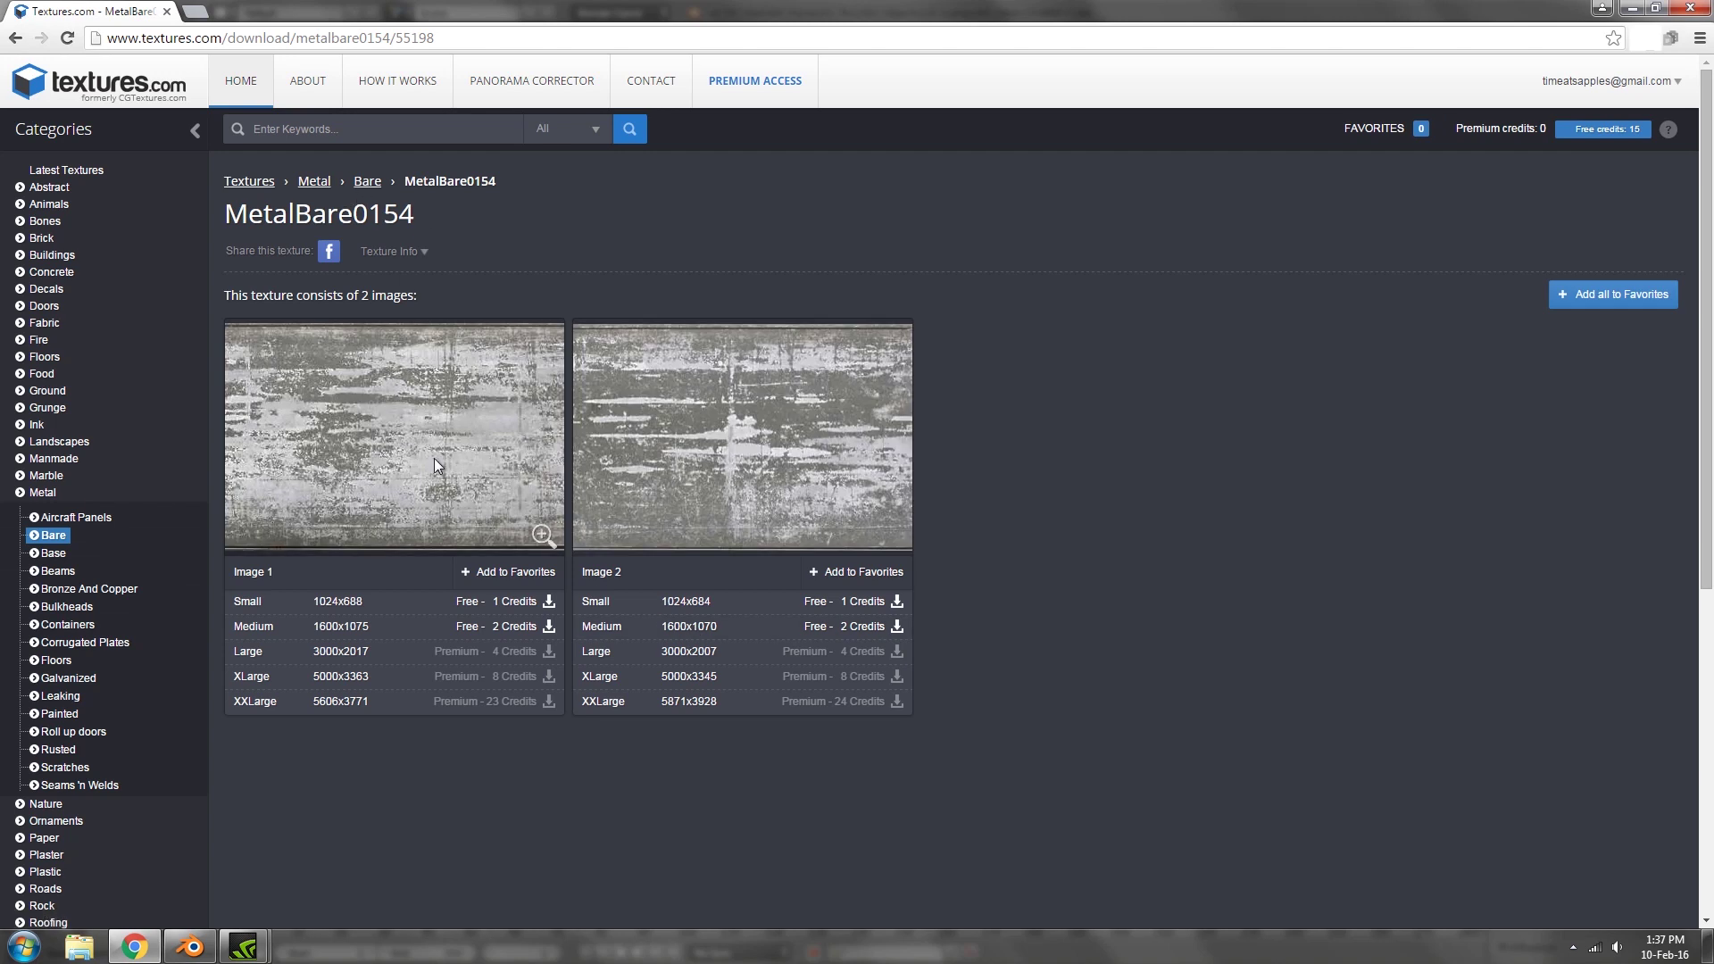
click(100, 82)
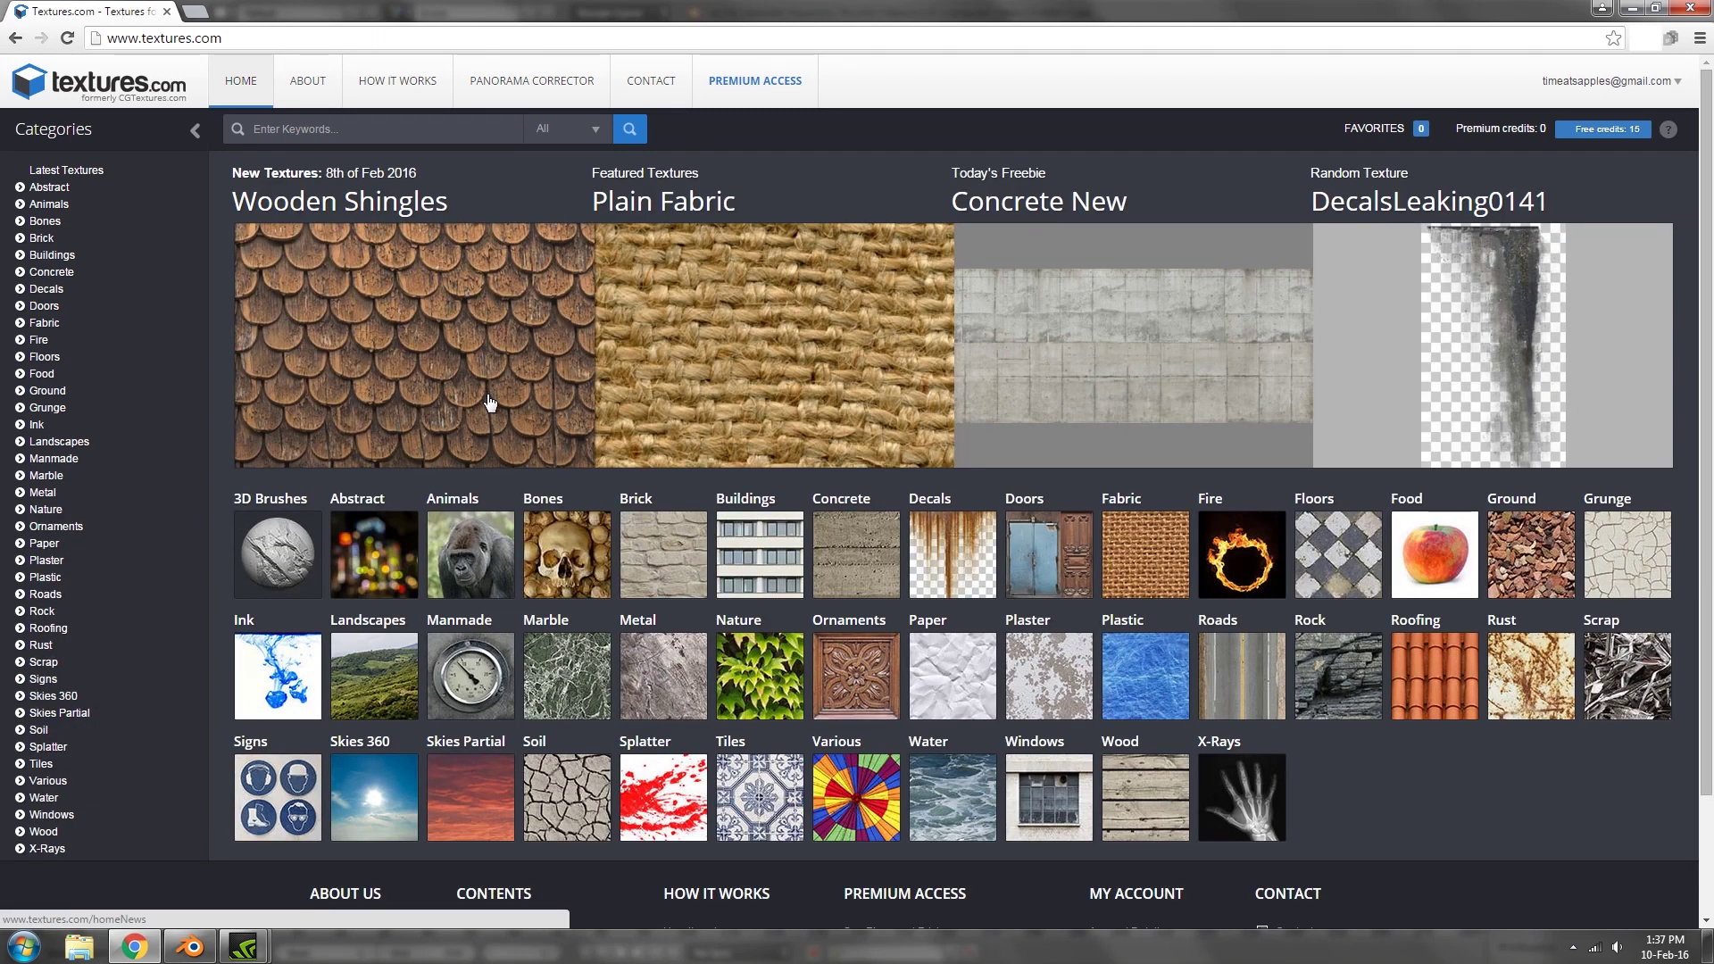
Step: Open the Various category, find the Various0719 ticket-machine photo, then return to Blender
click(874, 783)
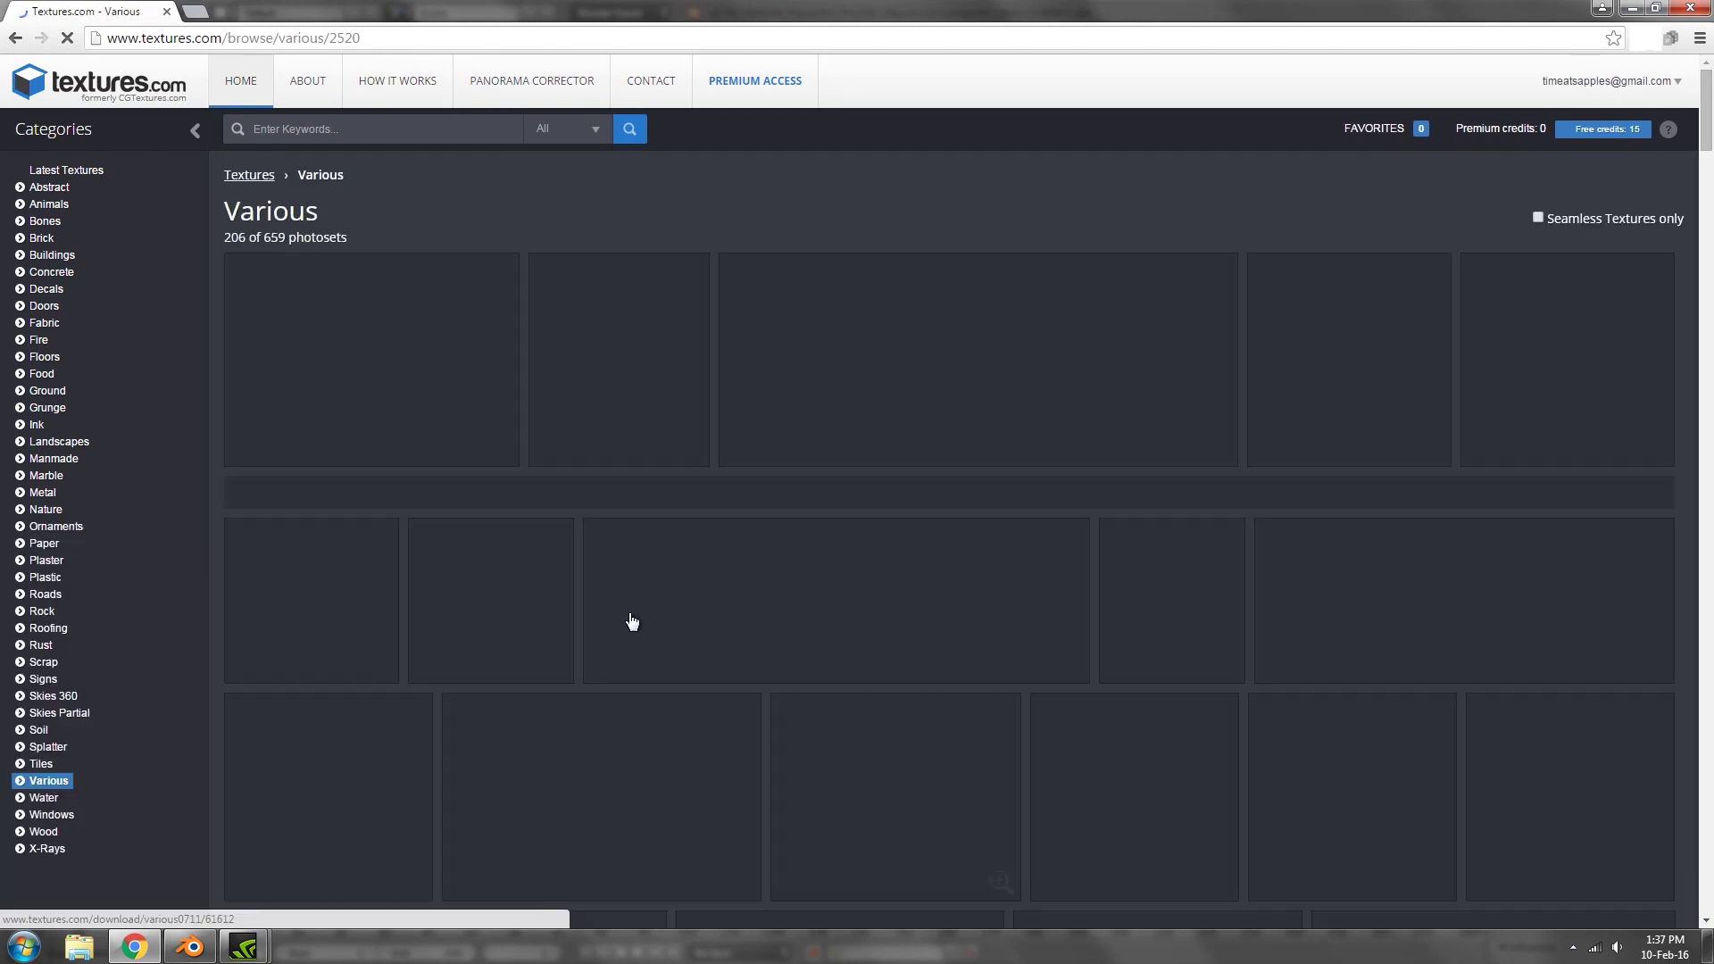
scroll(652, 596, down, 3)
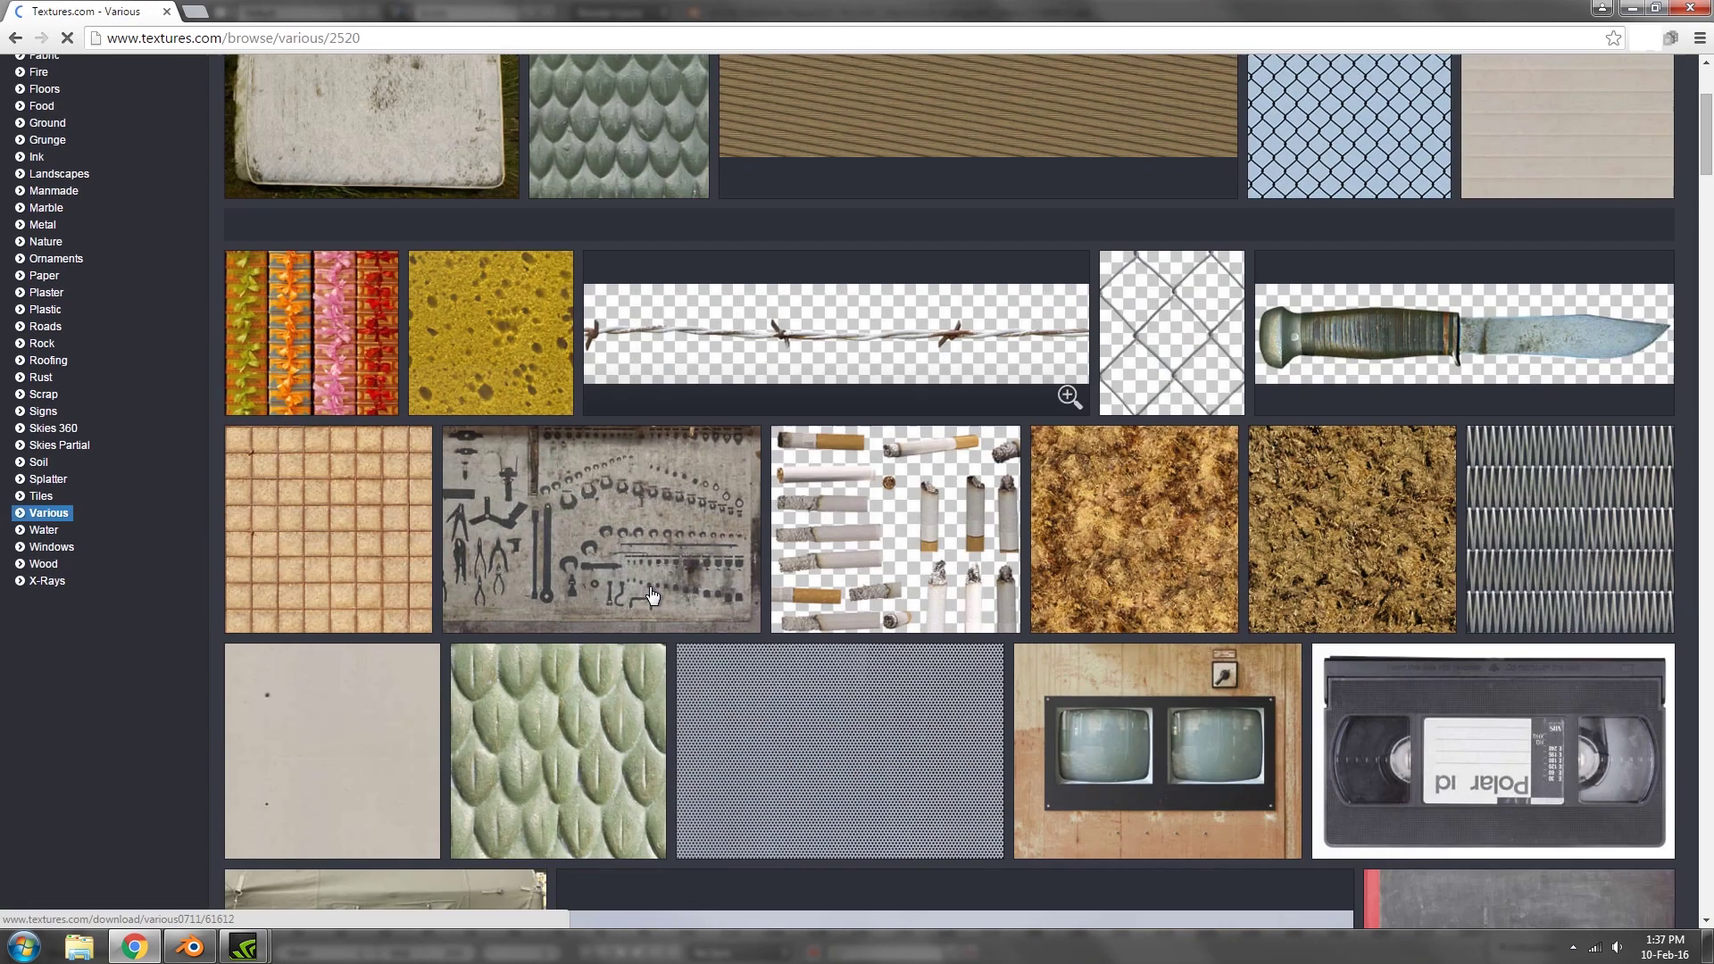
scroll(652, 596, down, 10)
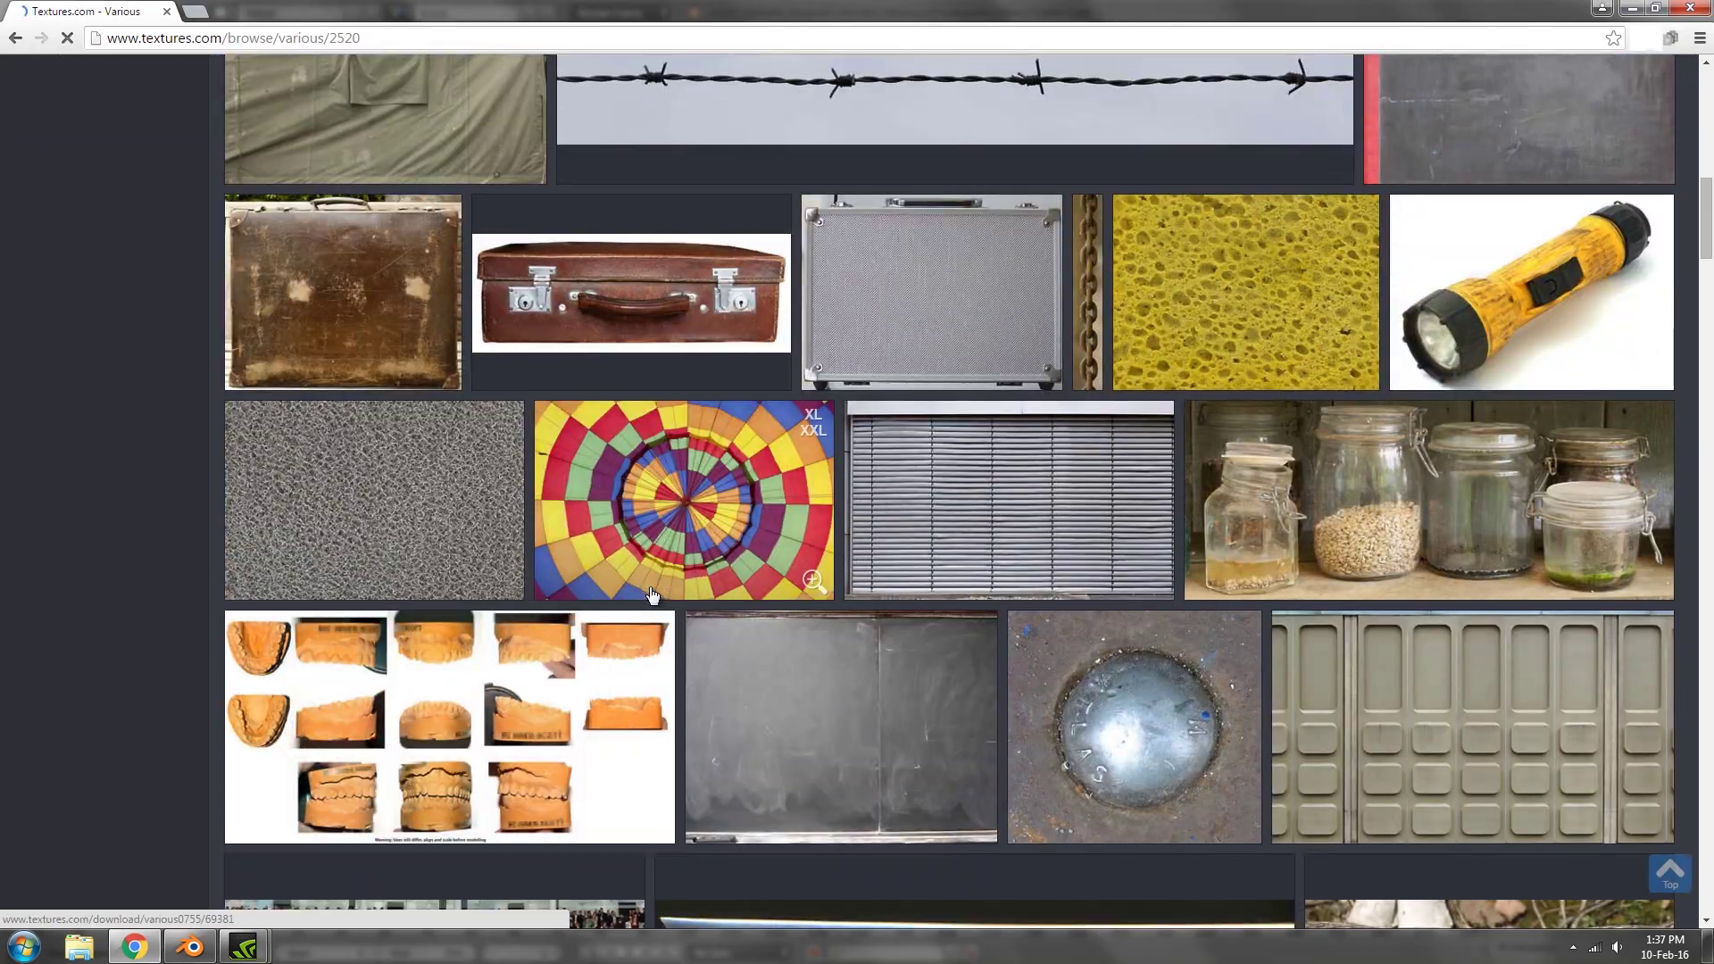
scroll(652, 595, down, 17)
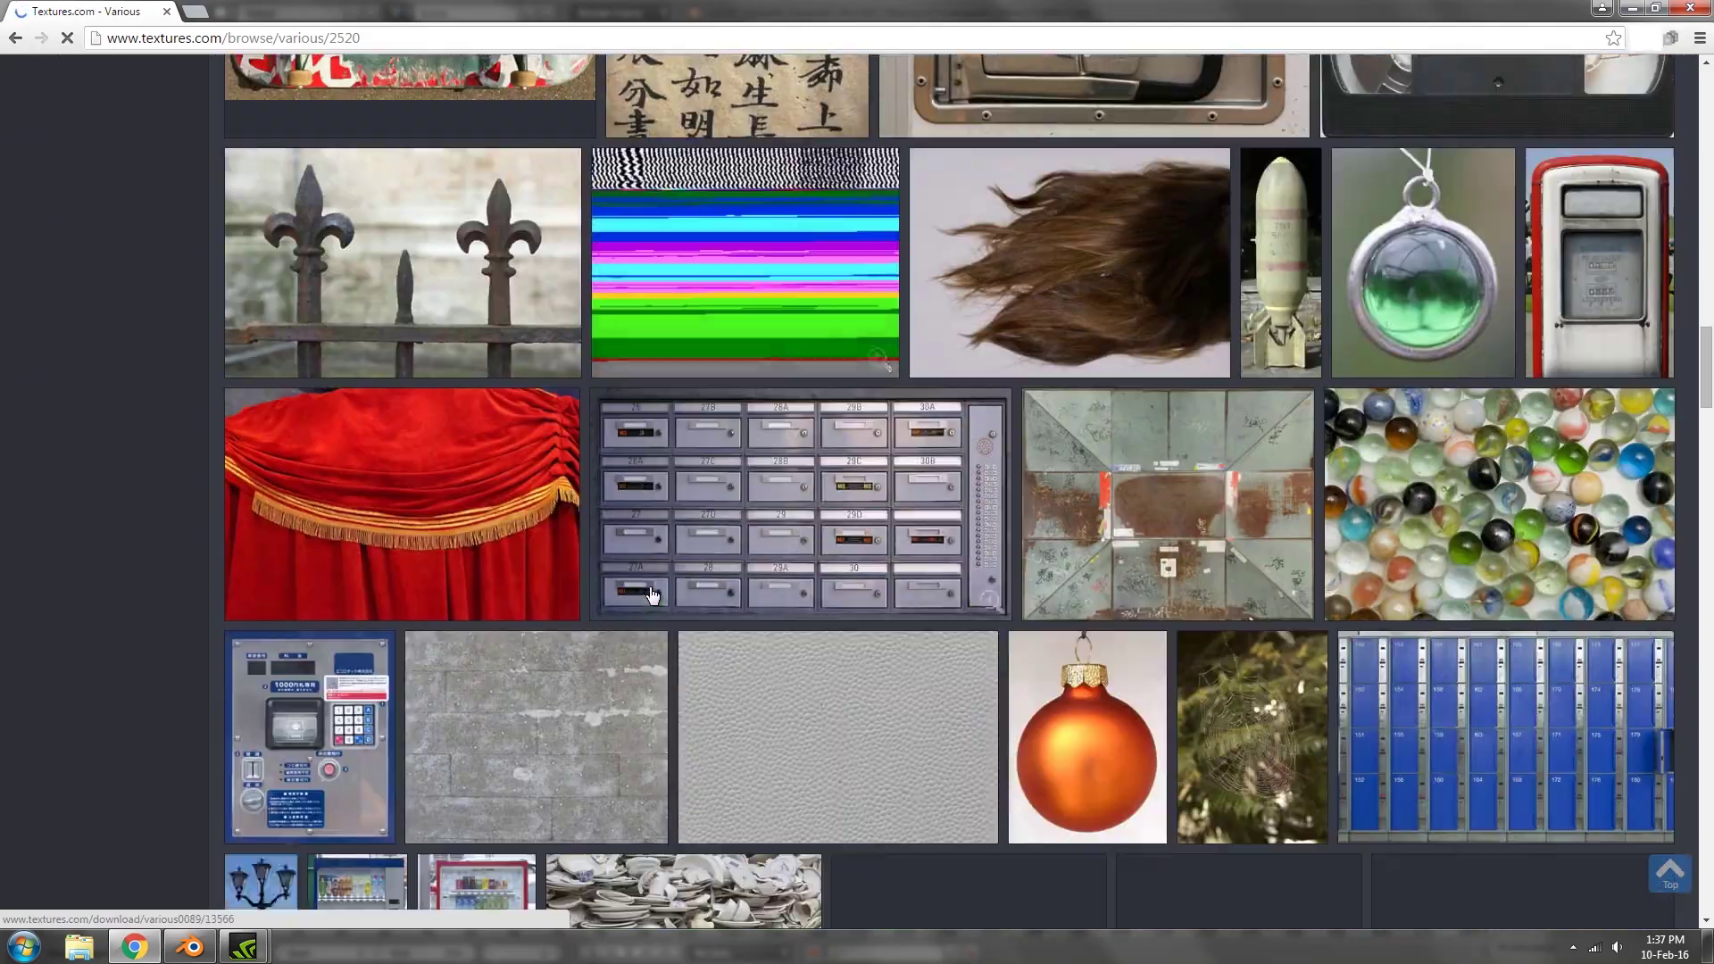
scroll(650, 595, down, 3)
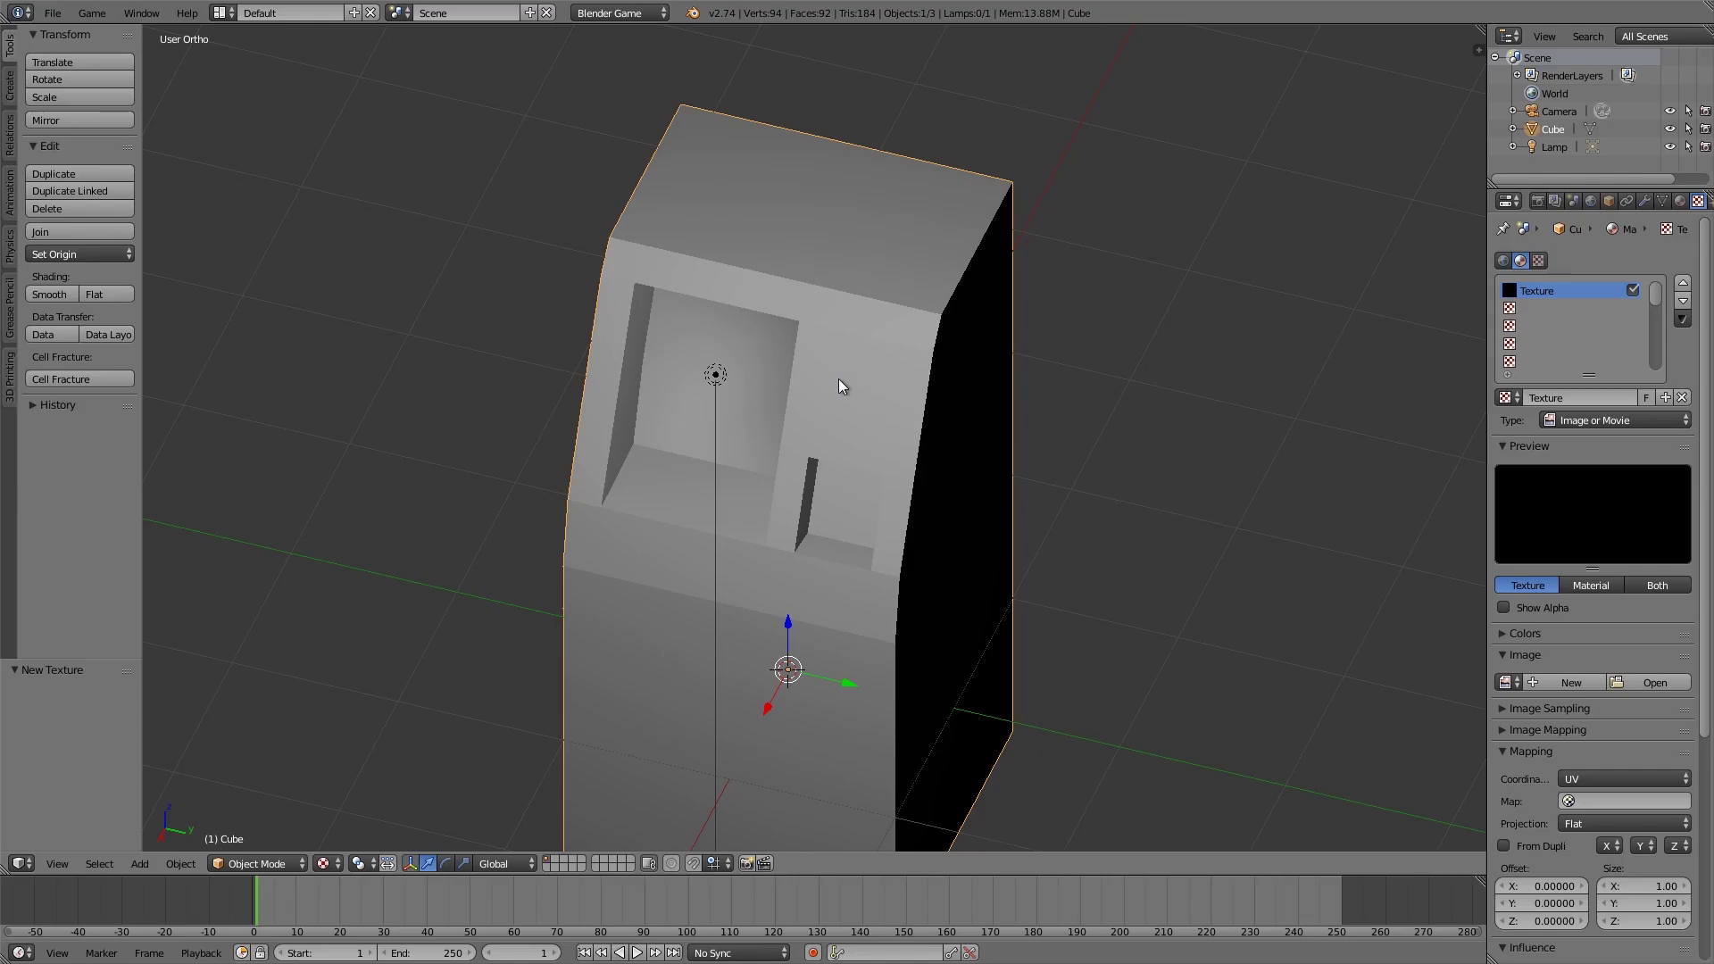
middle_drag(777, 344, 829, 358)
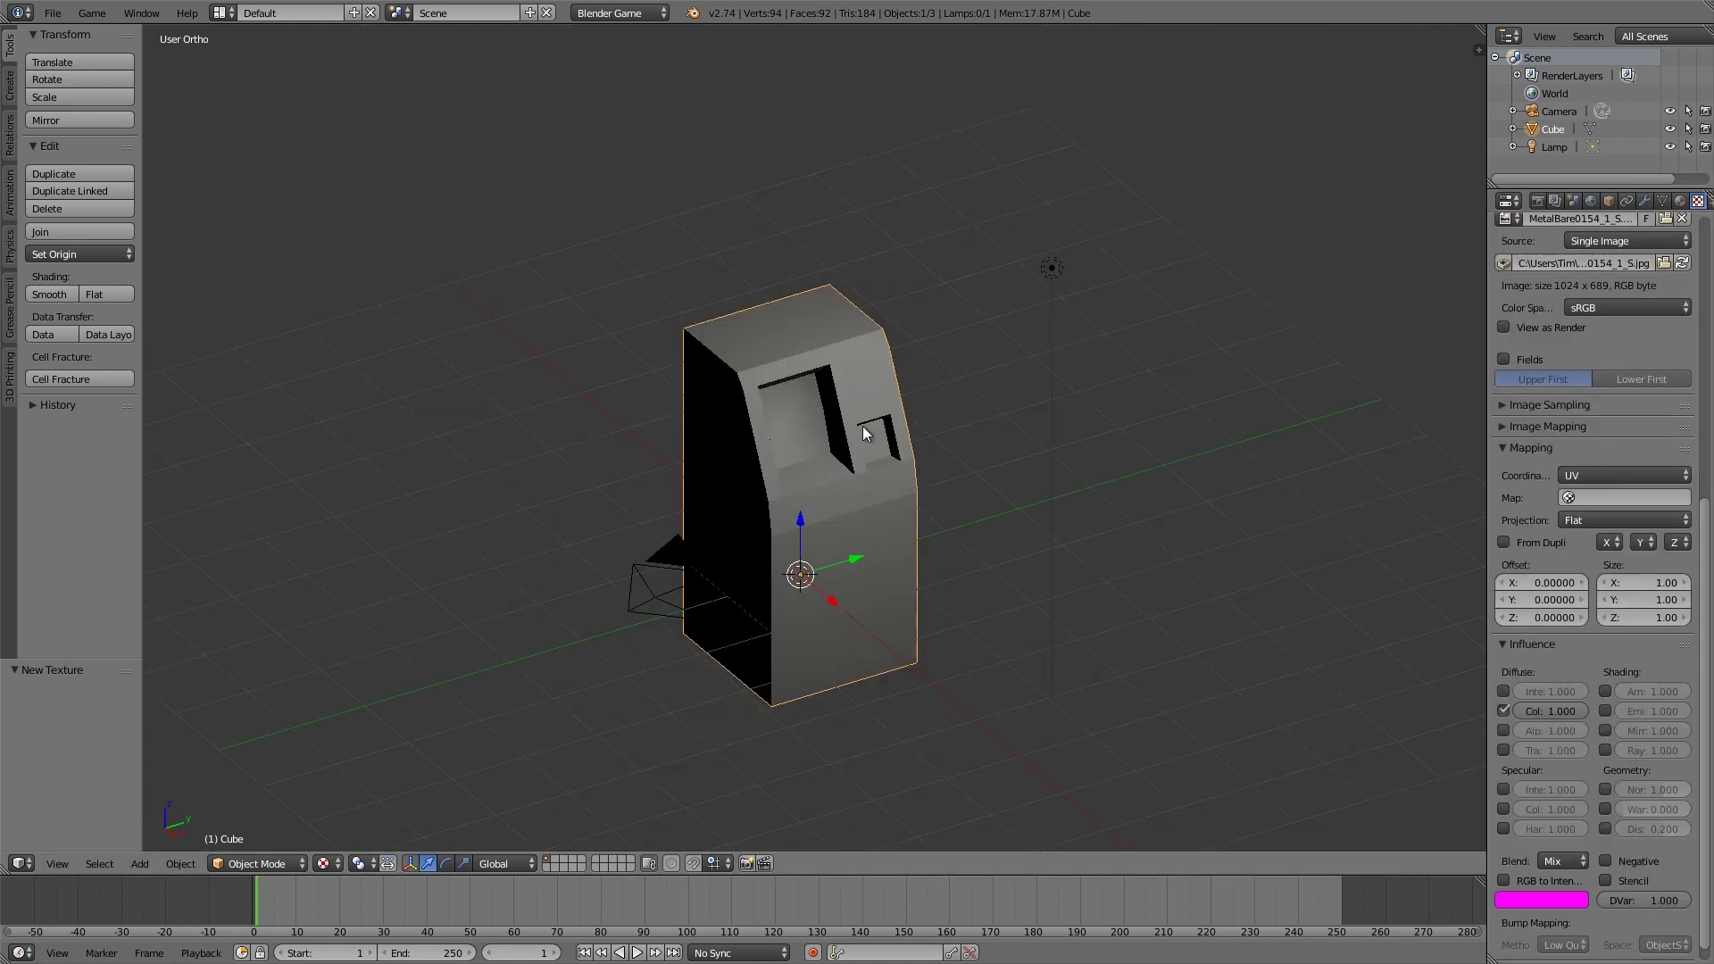
Step: Apply the cube's scale with Ctrl+A, then enter Edit Mode and toggle the selection with A
middle_drag(862, 426, 725, 436)
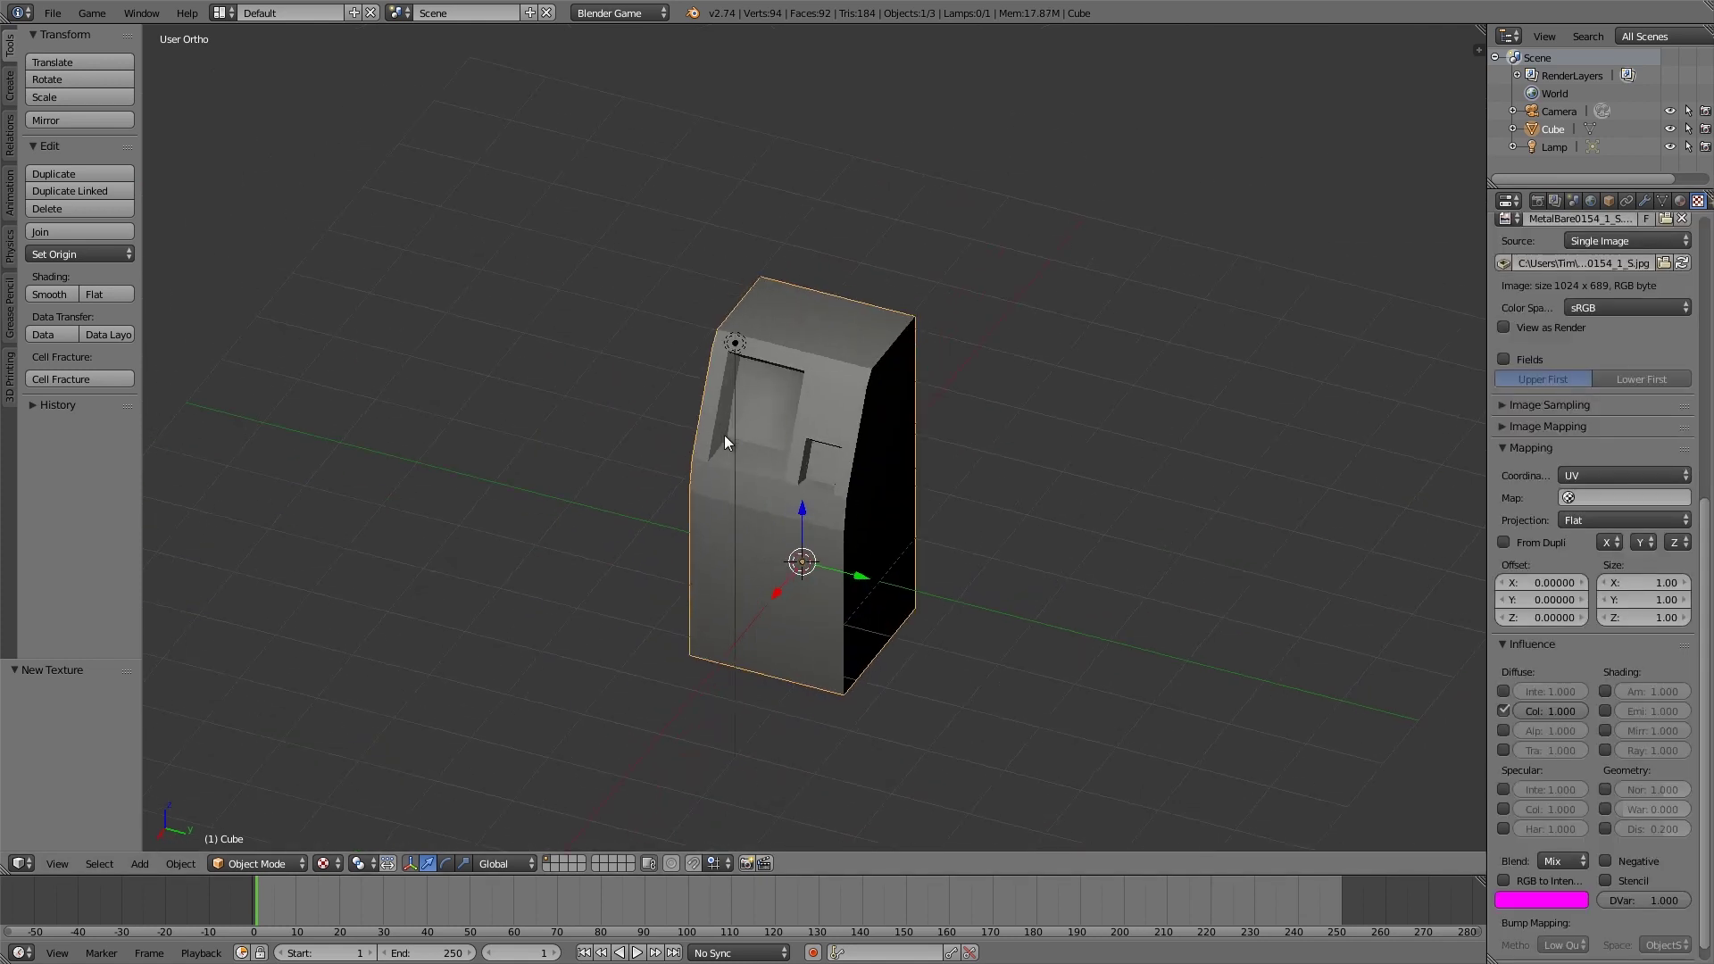
scroll(860, 500, up, 3)
key(ctrl+a)
click(845, 533)
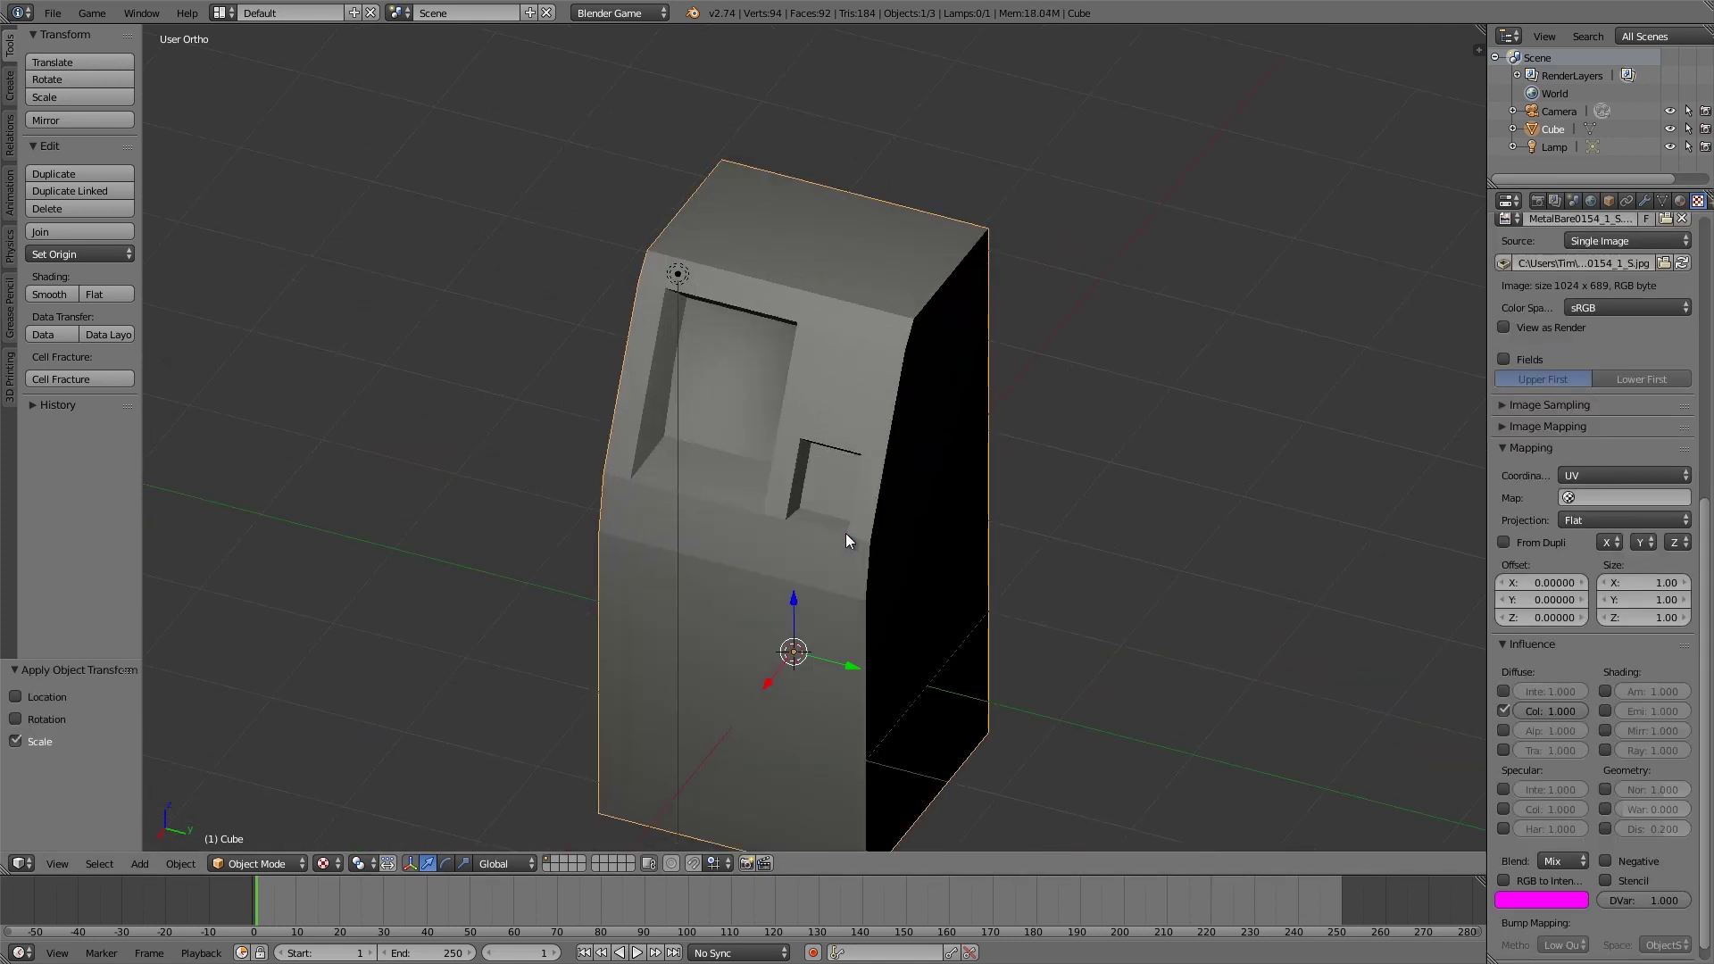
key(Tab)
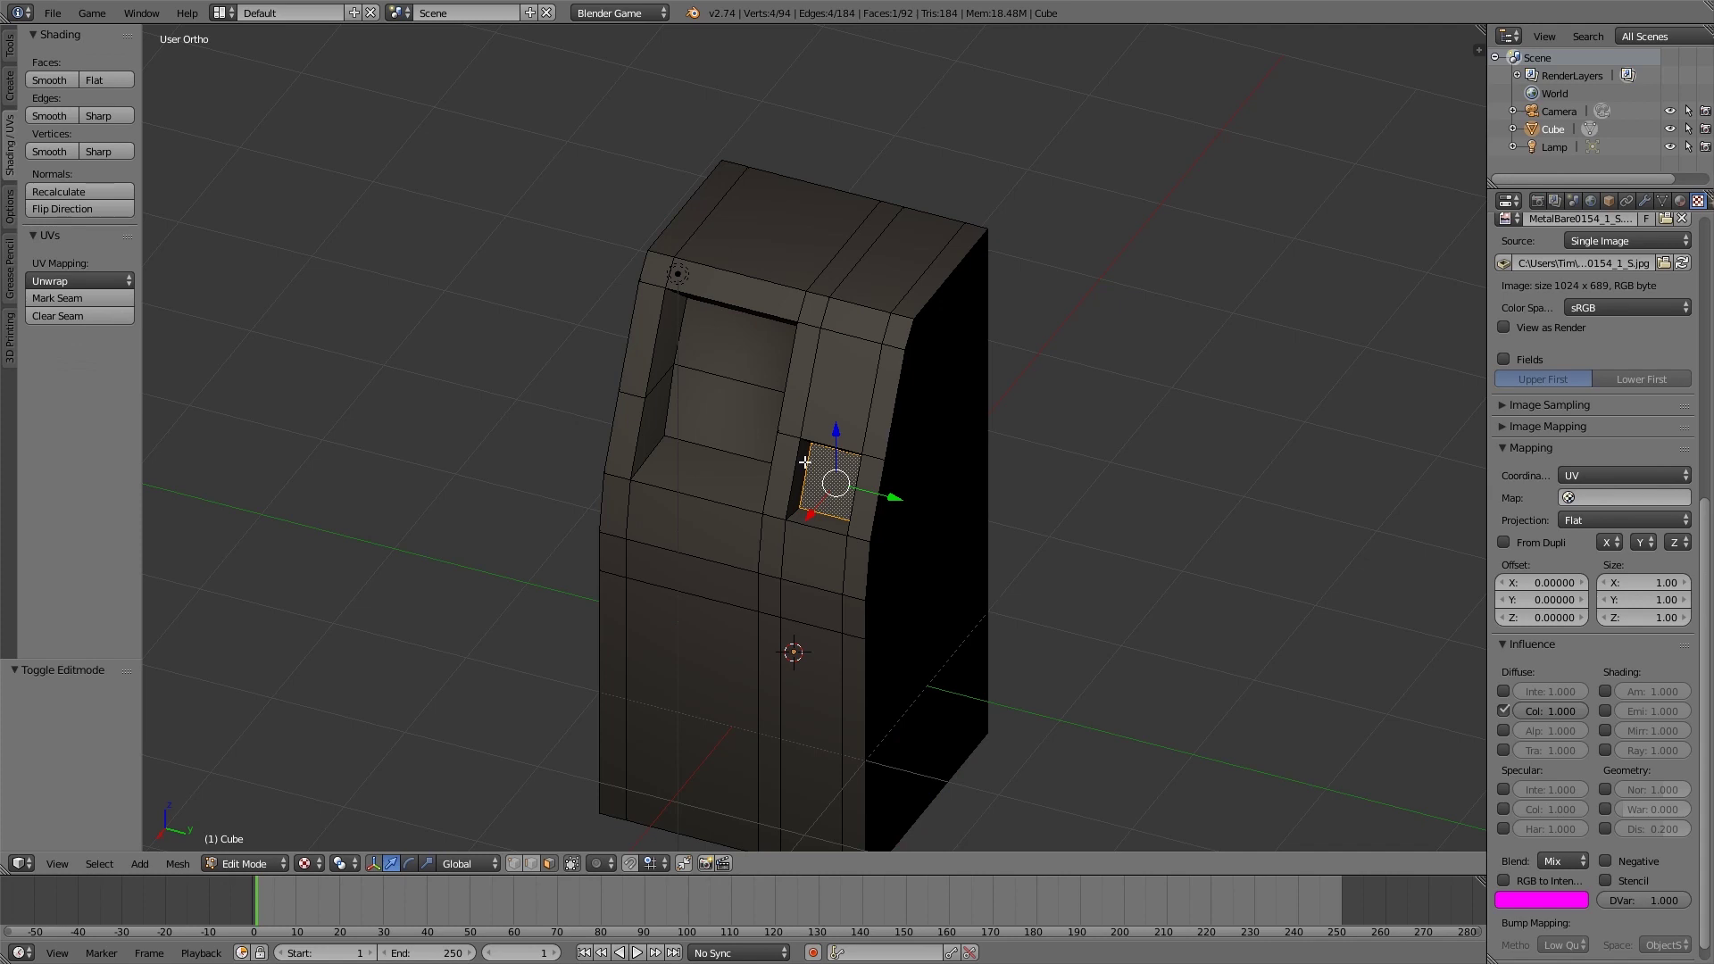
key(a)
key(a)
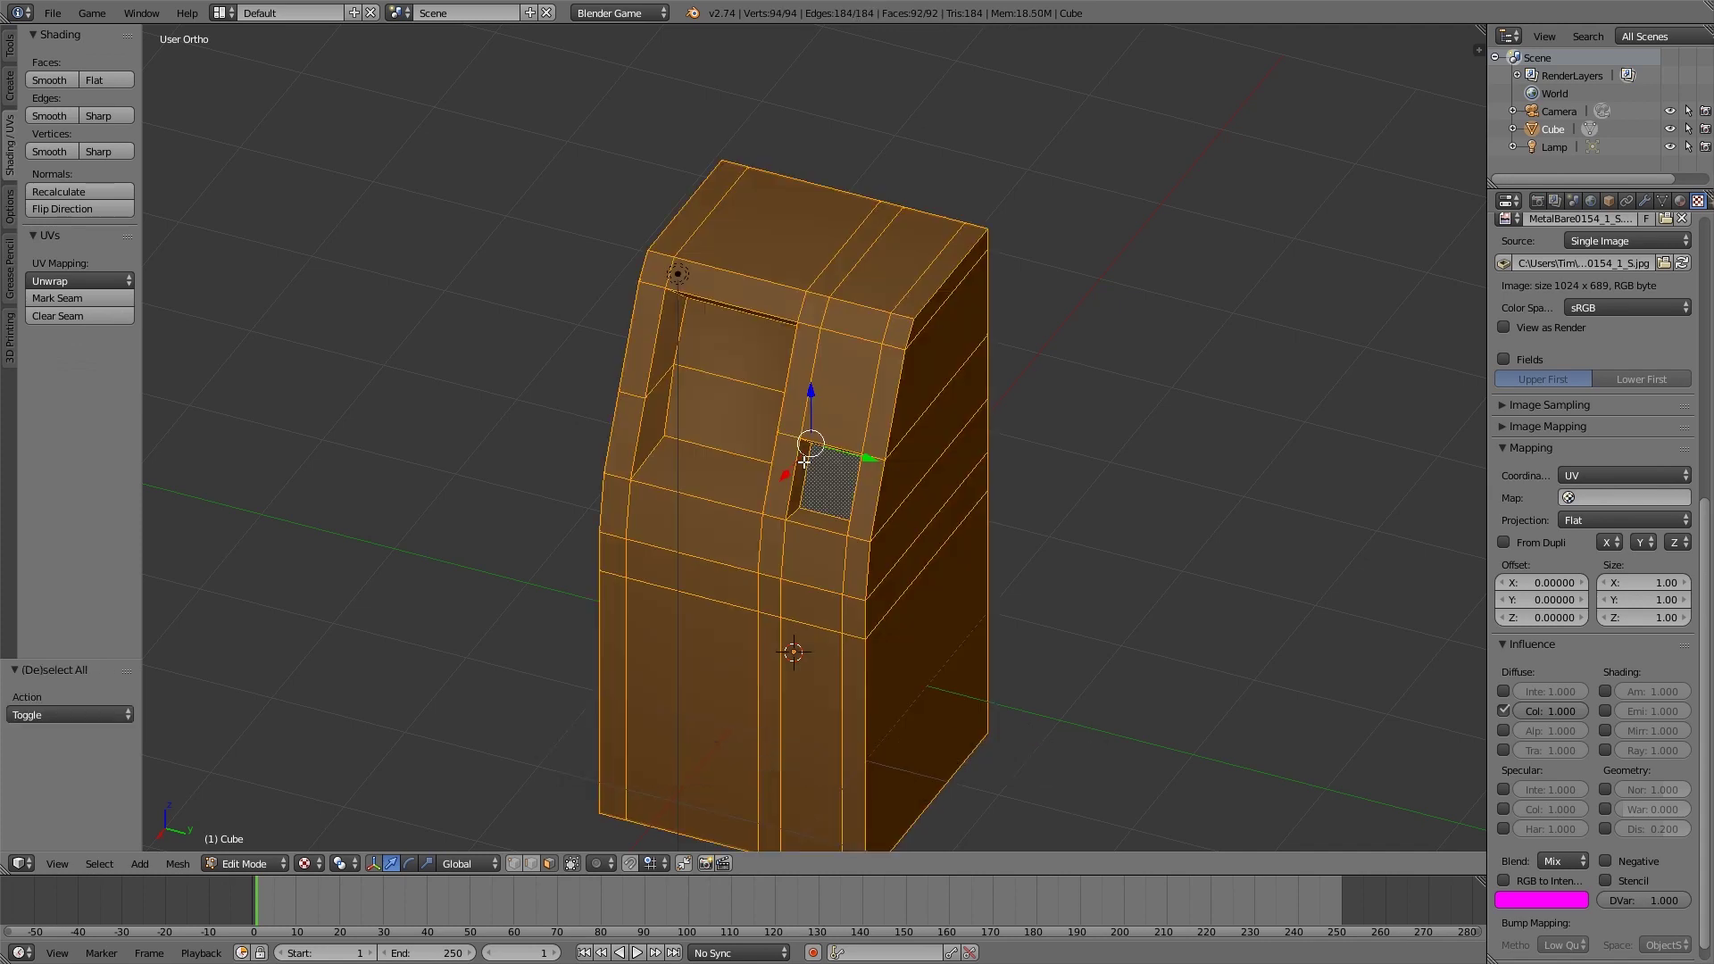
Step: Smart UV Project the cabinet mesh so the MetalBare0154 texture wraps it
key(u)
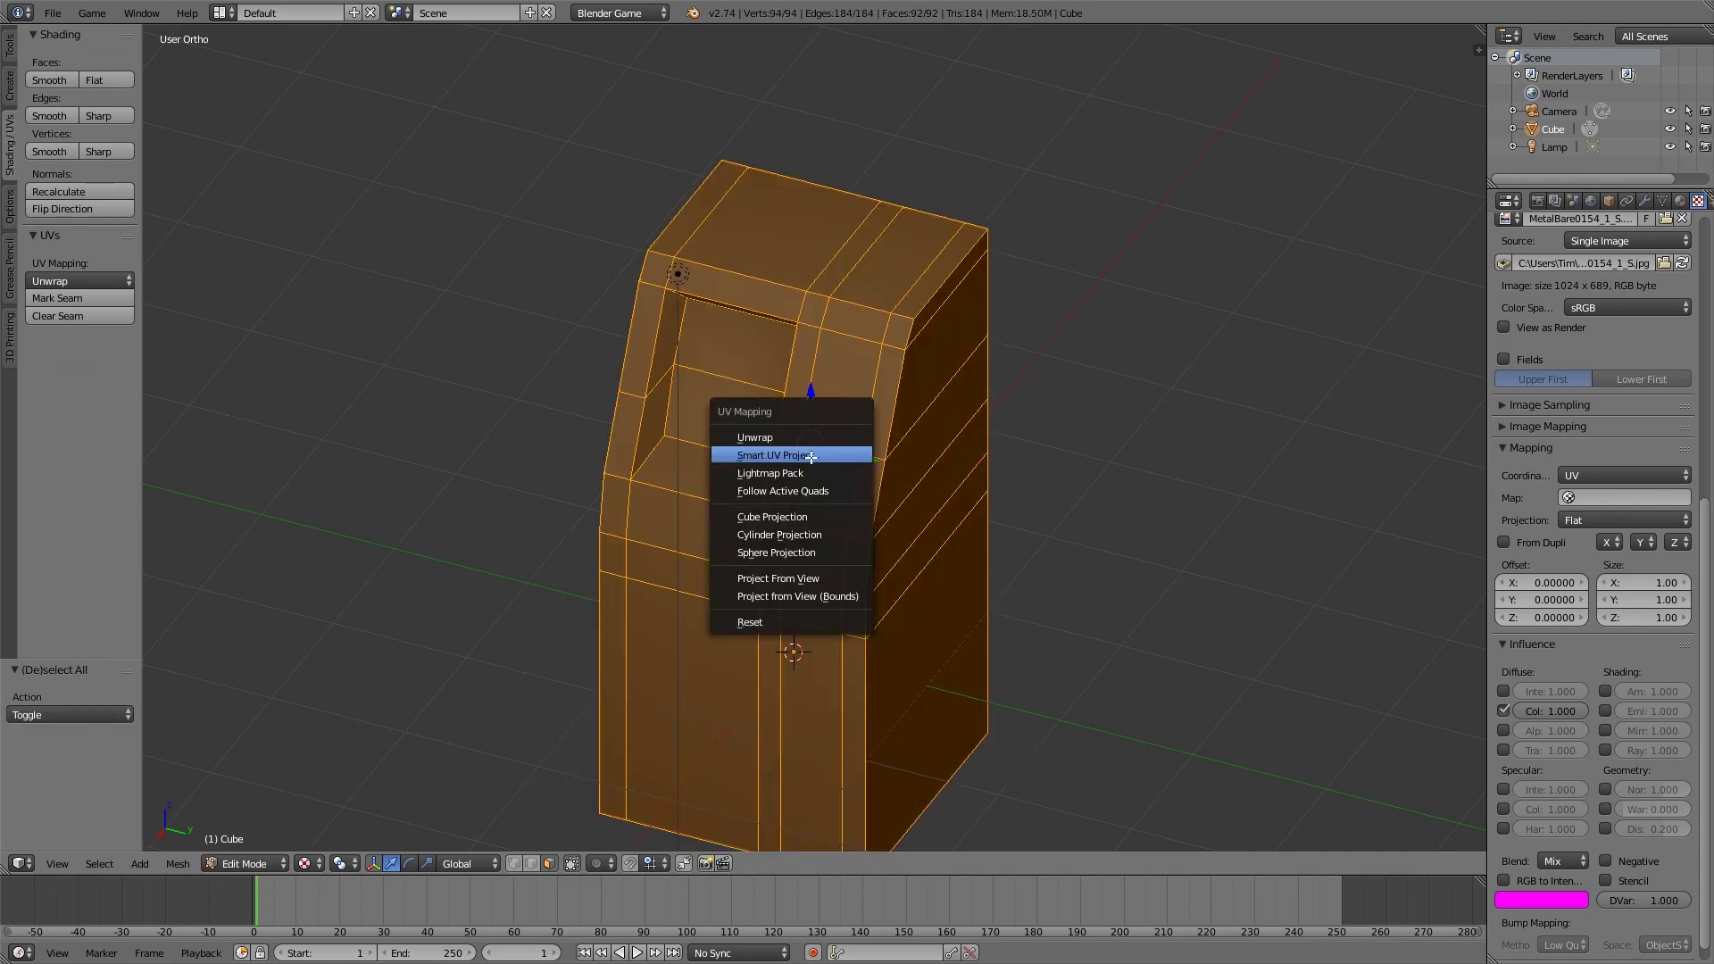
click(803, 456)
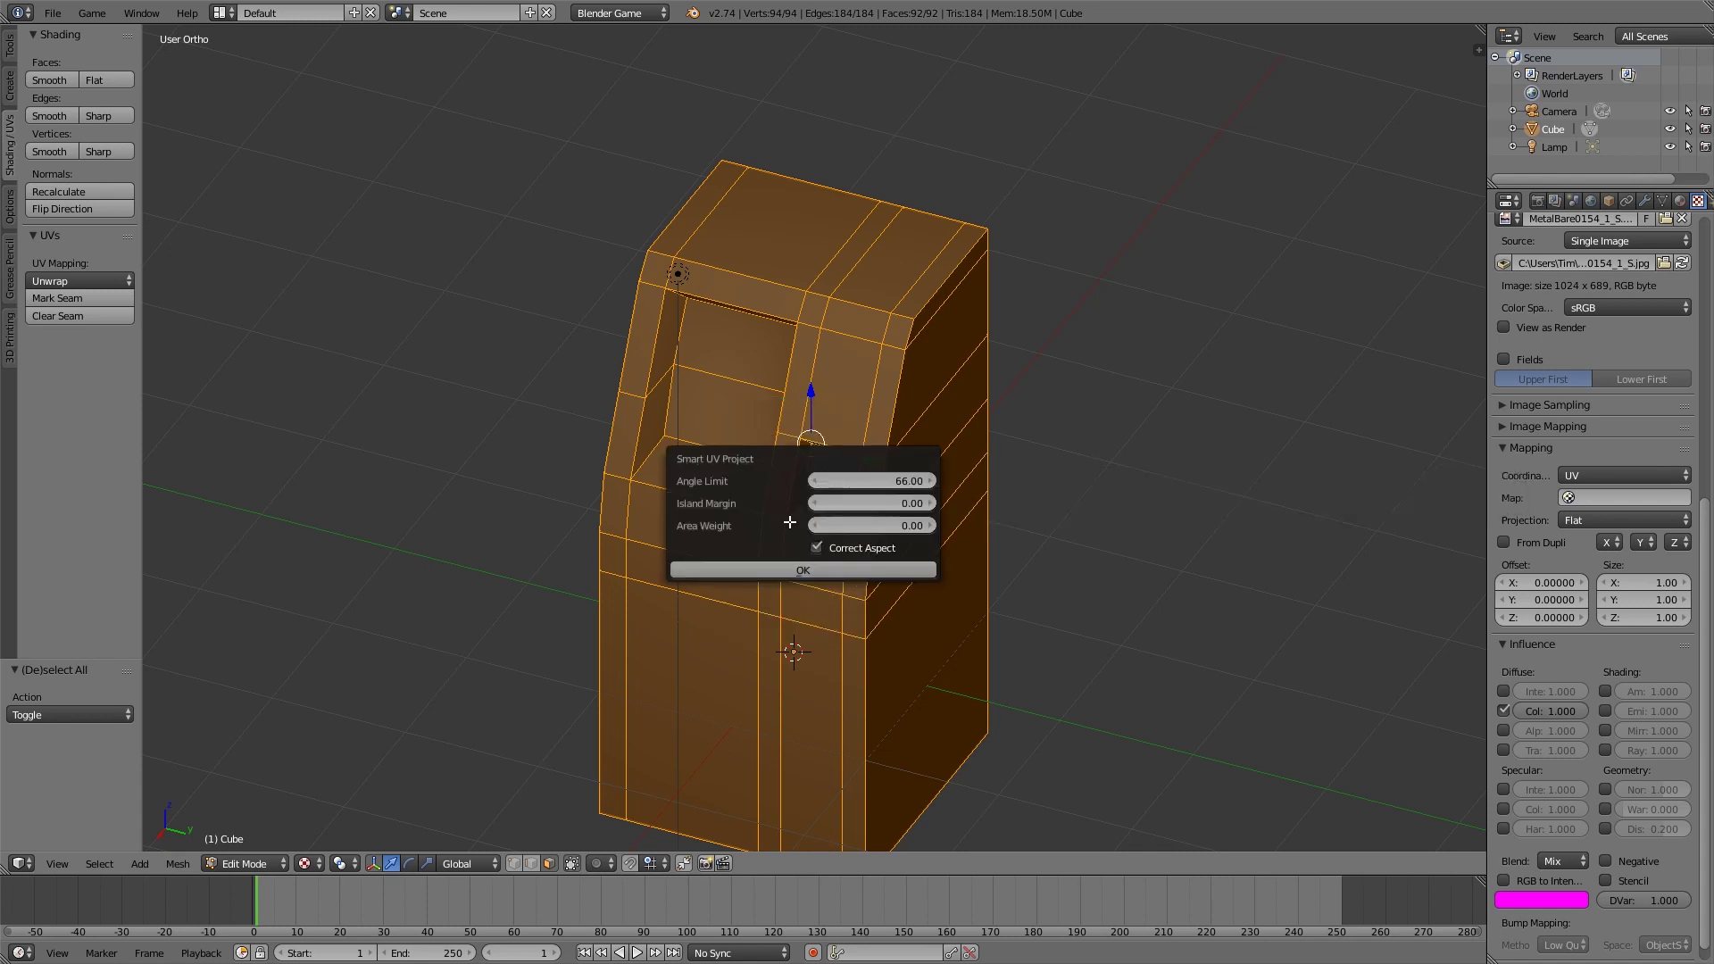
click(782, 568)
middle_drag(781, 565, 698, 507)
key(Tab)
Step: Change the lamp to a Hemi light and split the 3D viewport into two side-by-side views
right_click(505, 241)
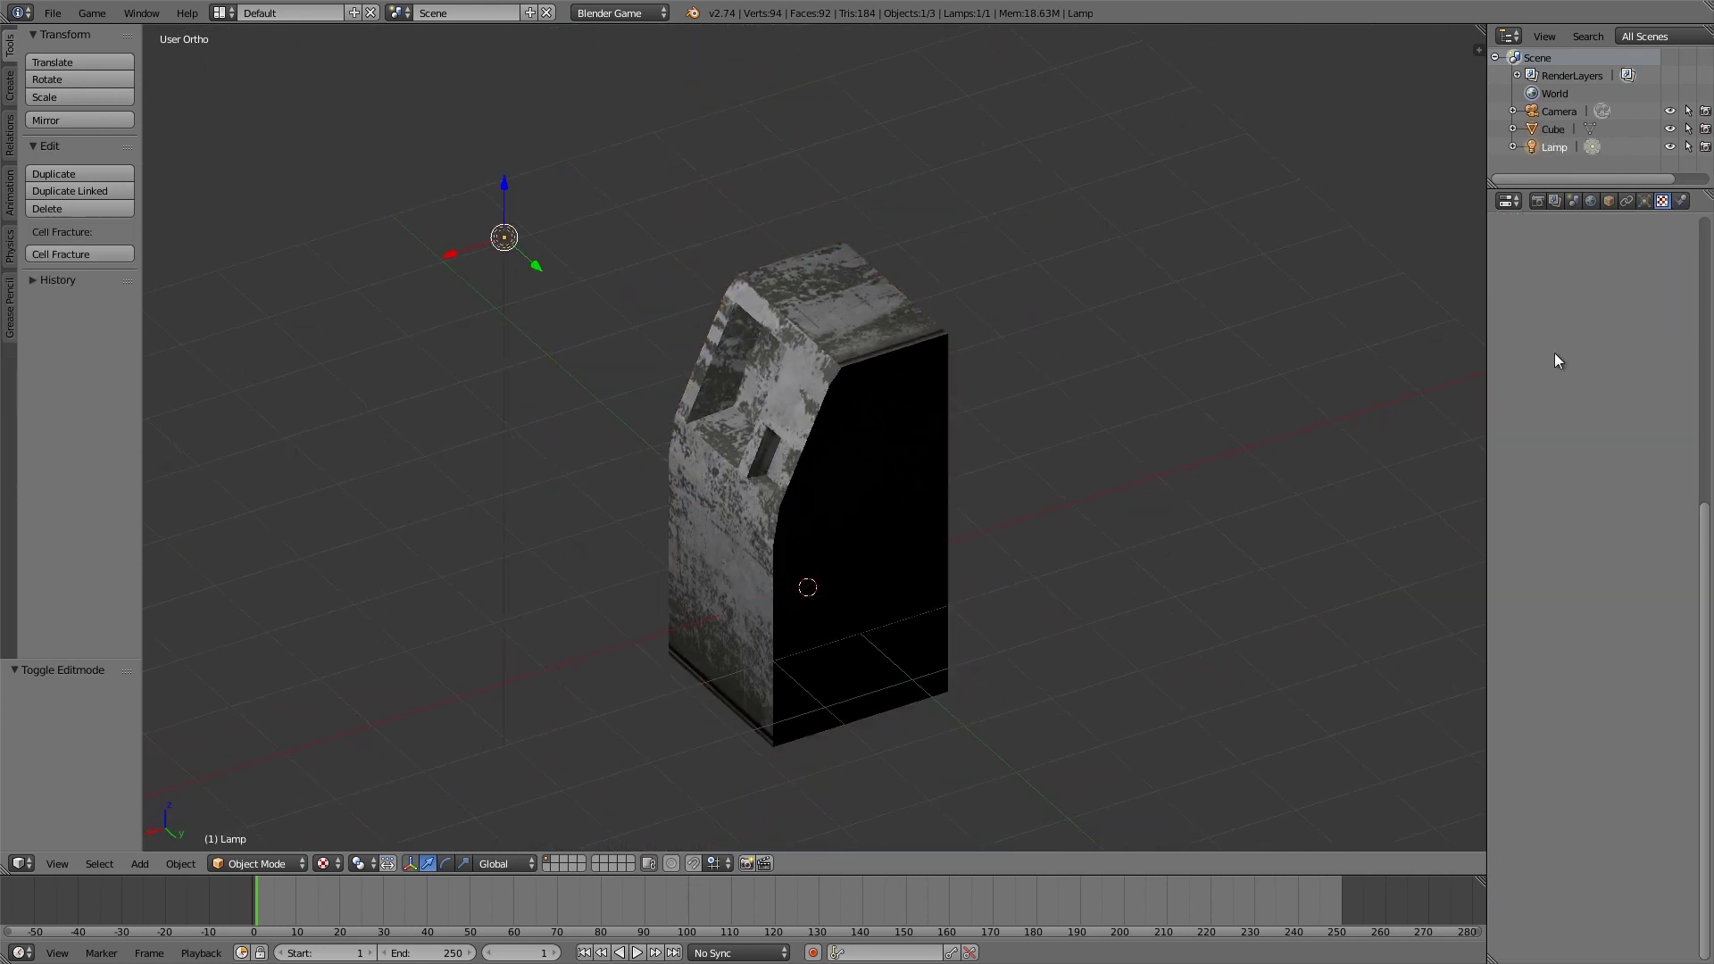
click(1645, 200)
click(1639, 457)
scroll(860, 463, down, 4)
scroll(673, 438, up, 4)
middle_drag(859, 463, 842, 500)
scroll(746, 539, up, 4)
scroll(843, 500, down, 4)
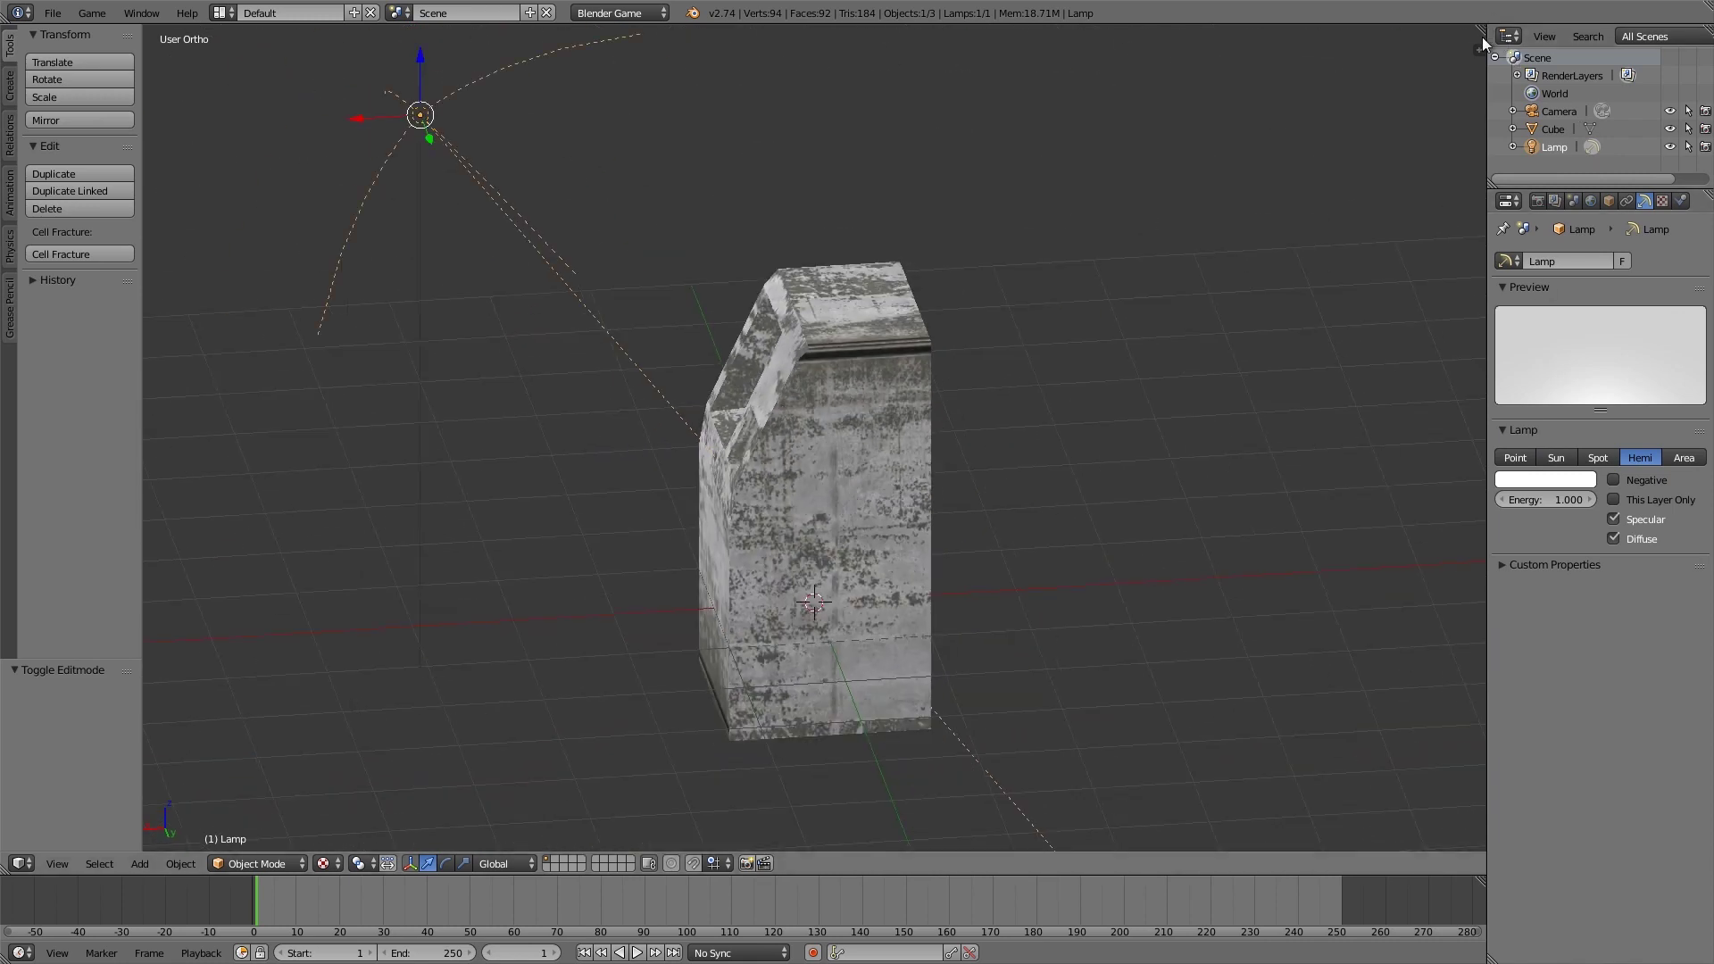
drag(1483, 43, 976, 357)
Step: Turn the right view into a half-width UV/Image Editor and put the ATM cube into Edit Mode
scroll(651, 471, up, 3)
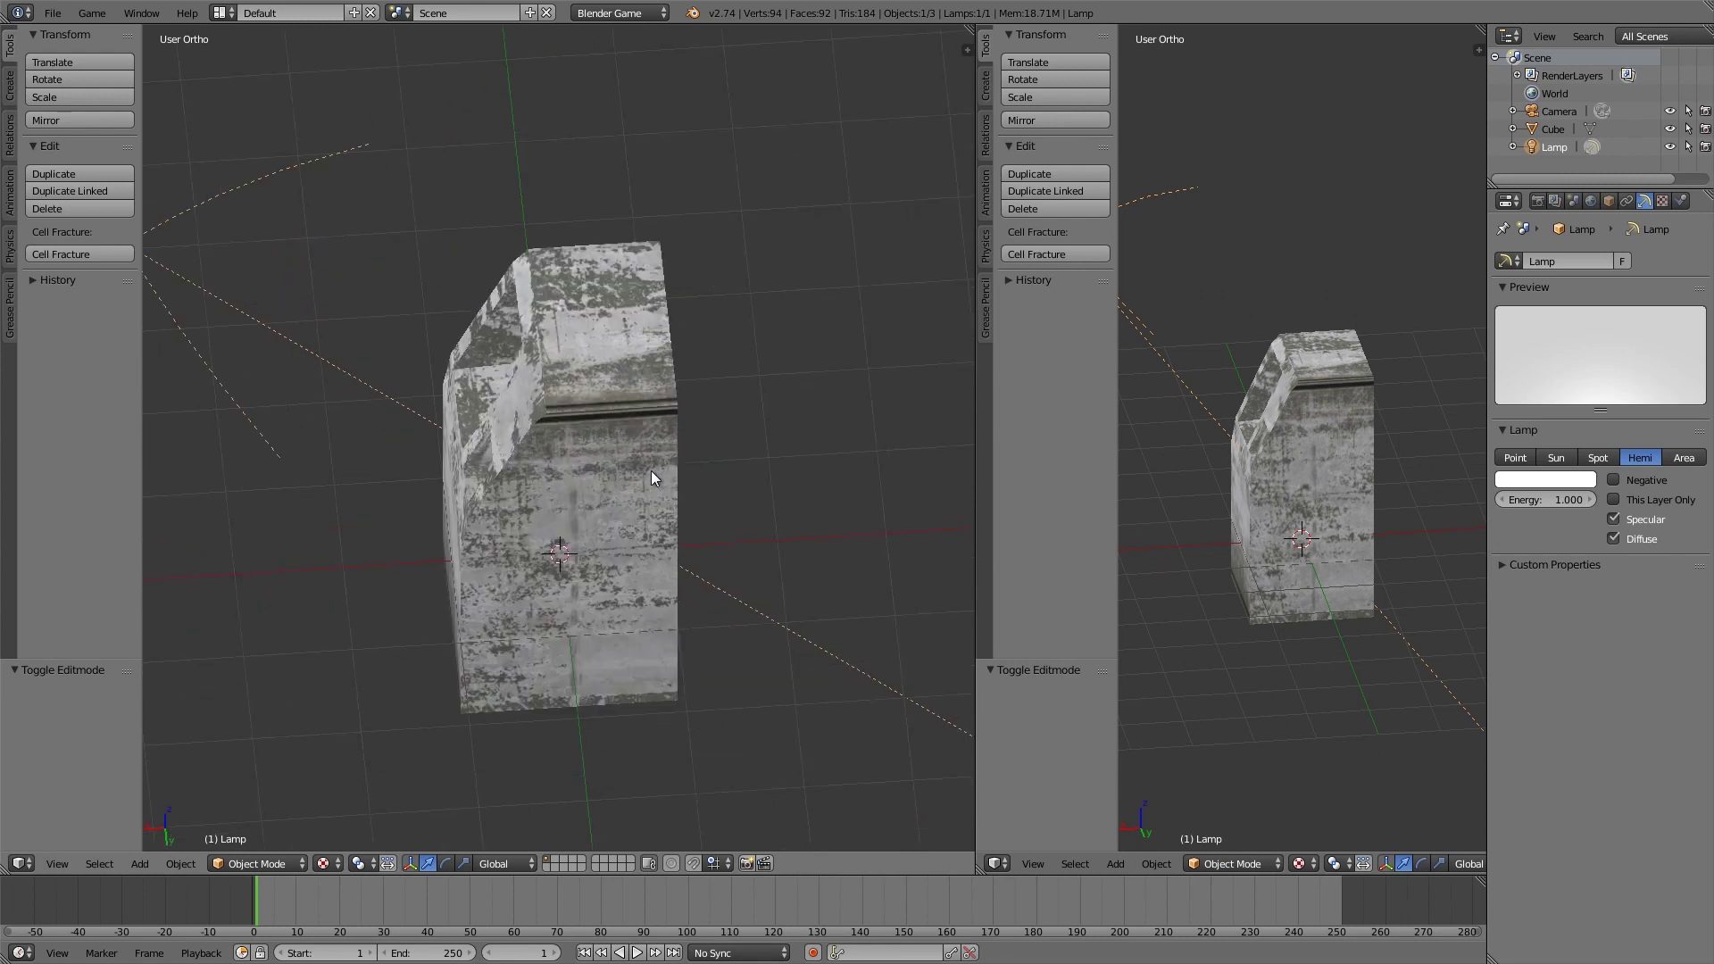
click(1000, 863)
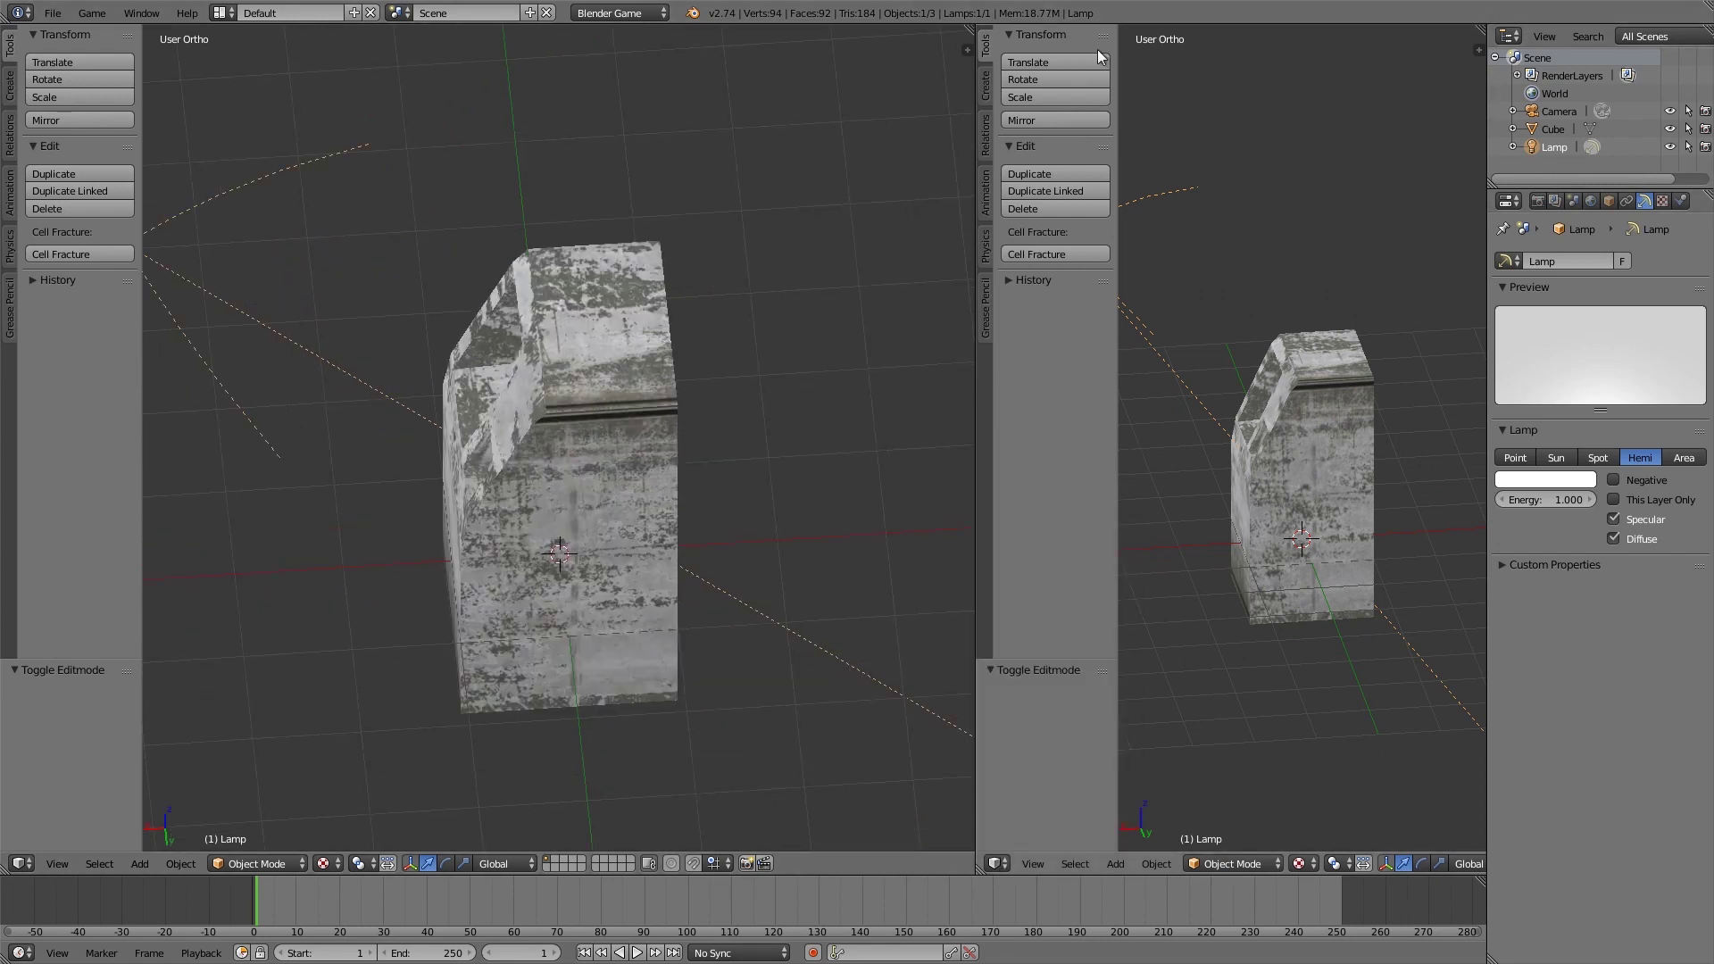
click(997, 863)
click(1035, 725)
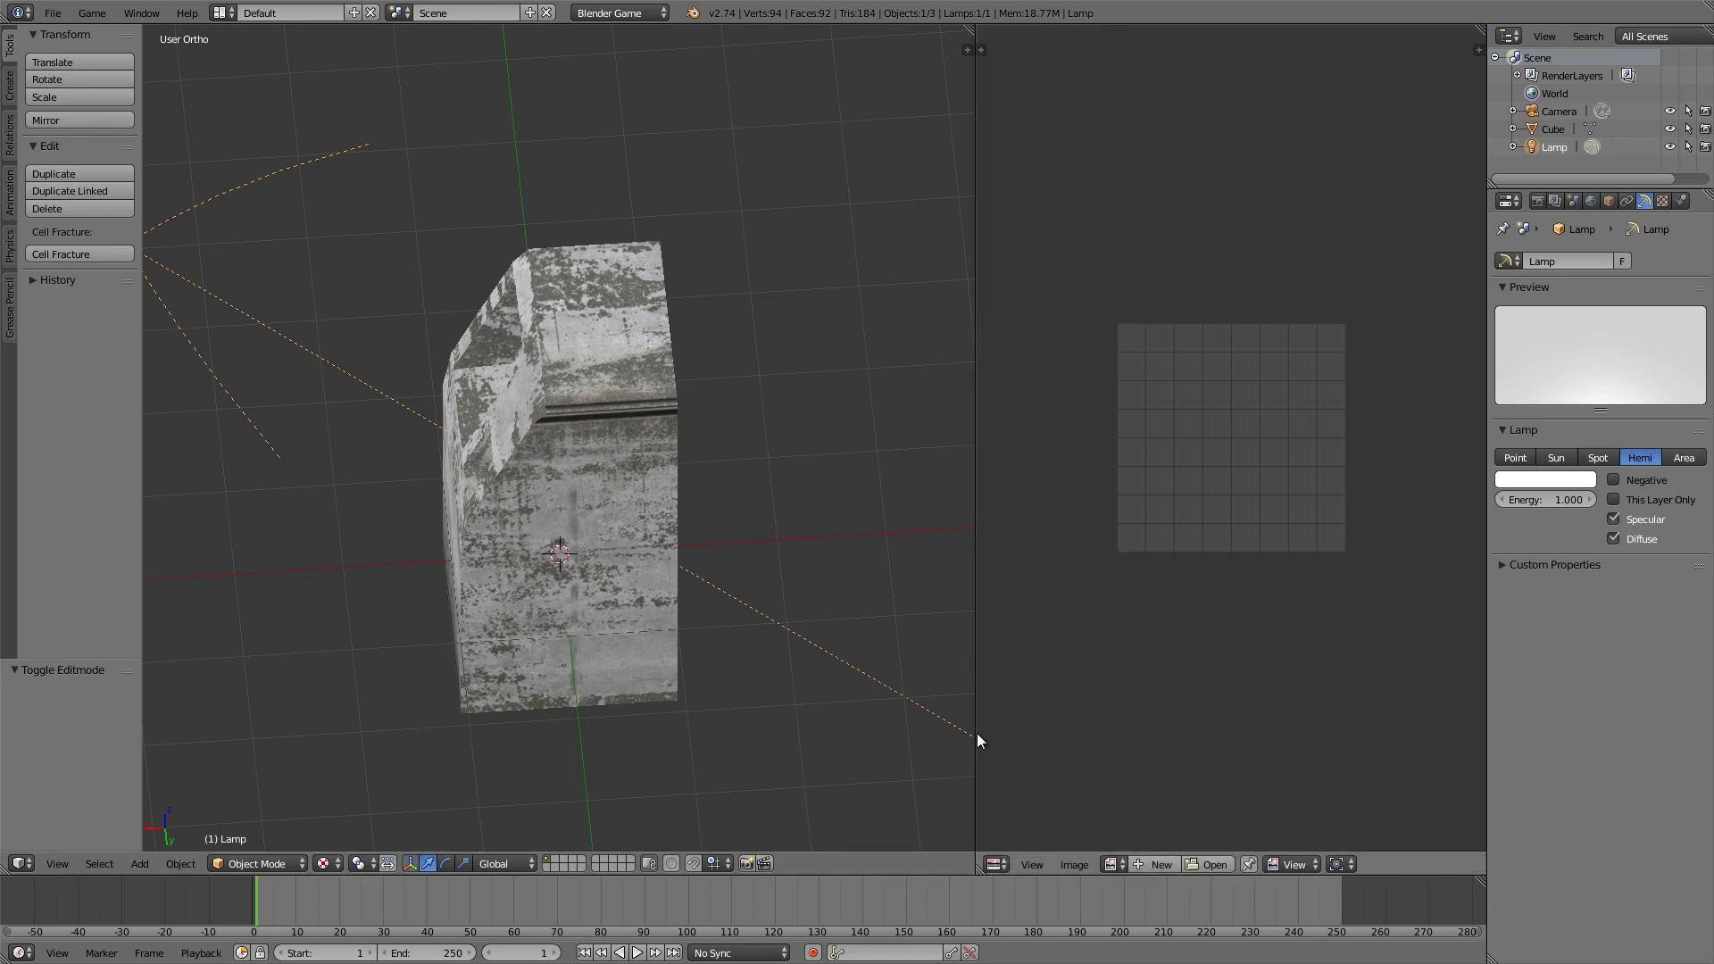
drag(972, 730, 807, 730)
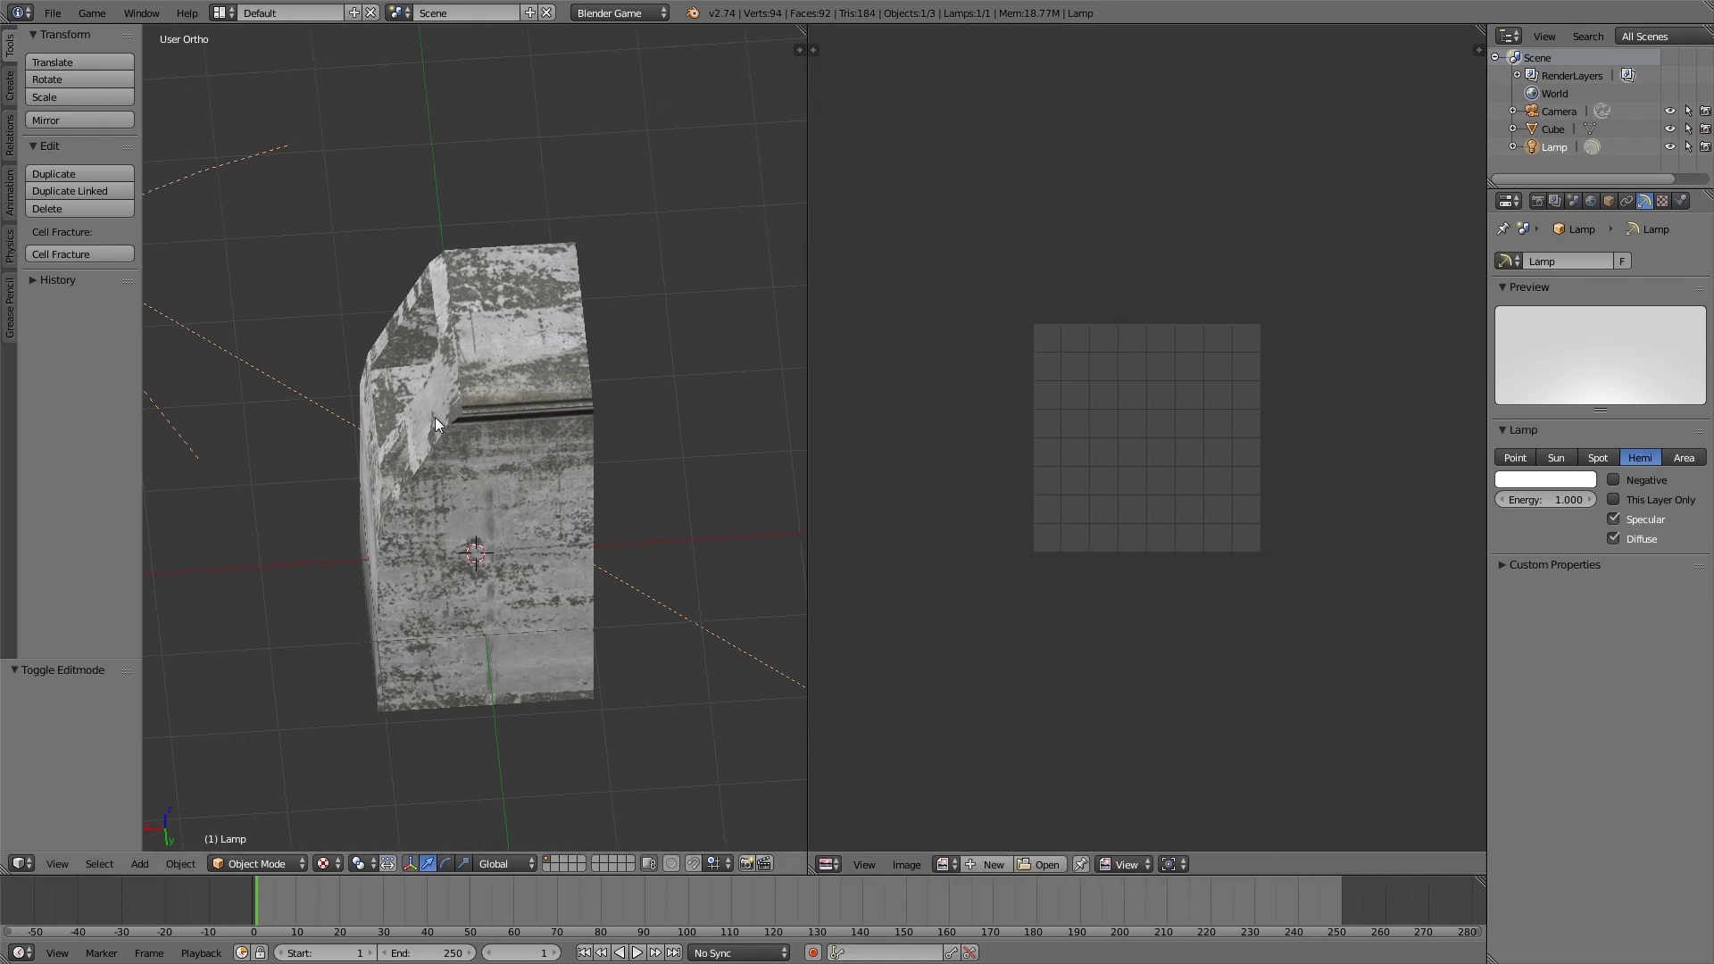
right_click(502, 399)
key(Tab)
Step: Show the MetalBare0154 image in the UV editor, fitted to the view
scroll(1223, 790, up, 4)
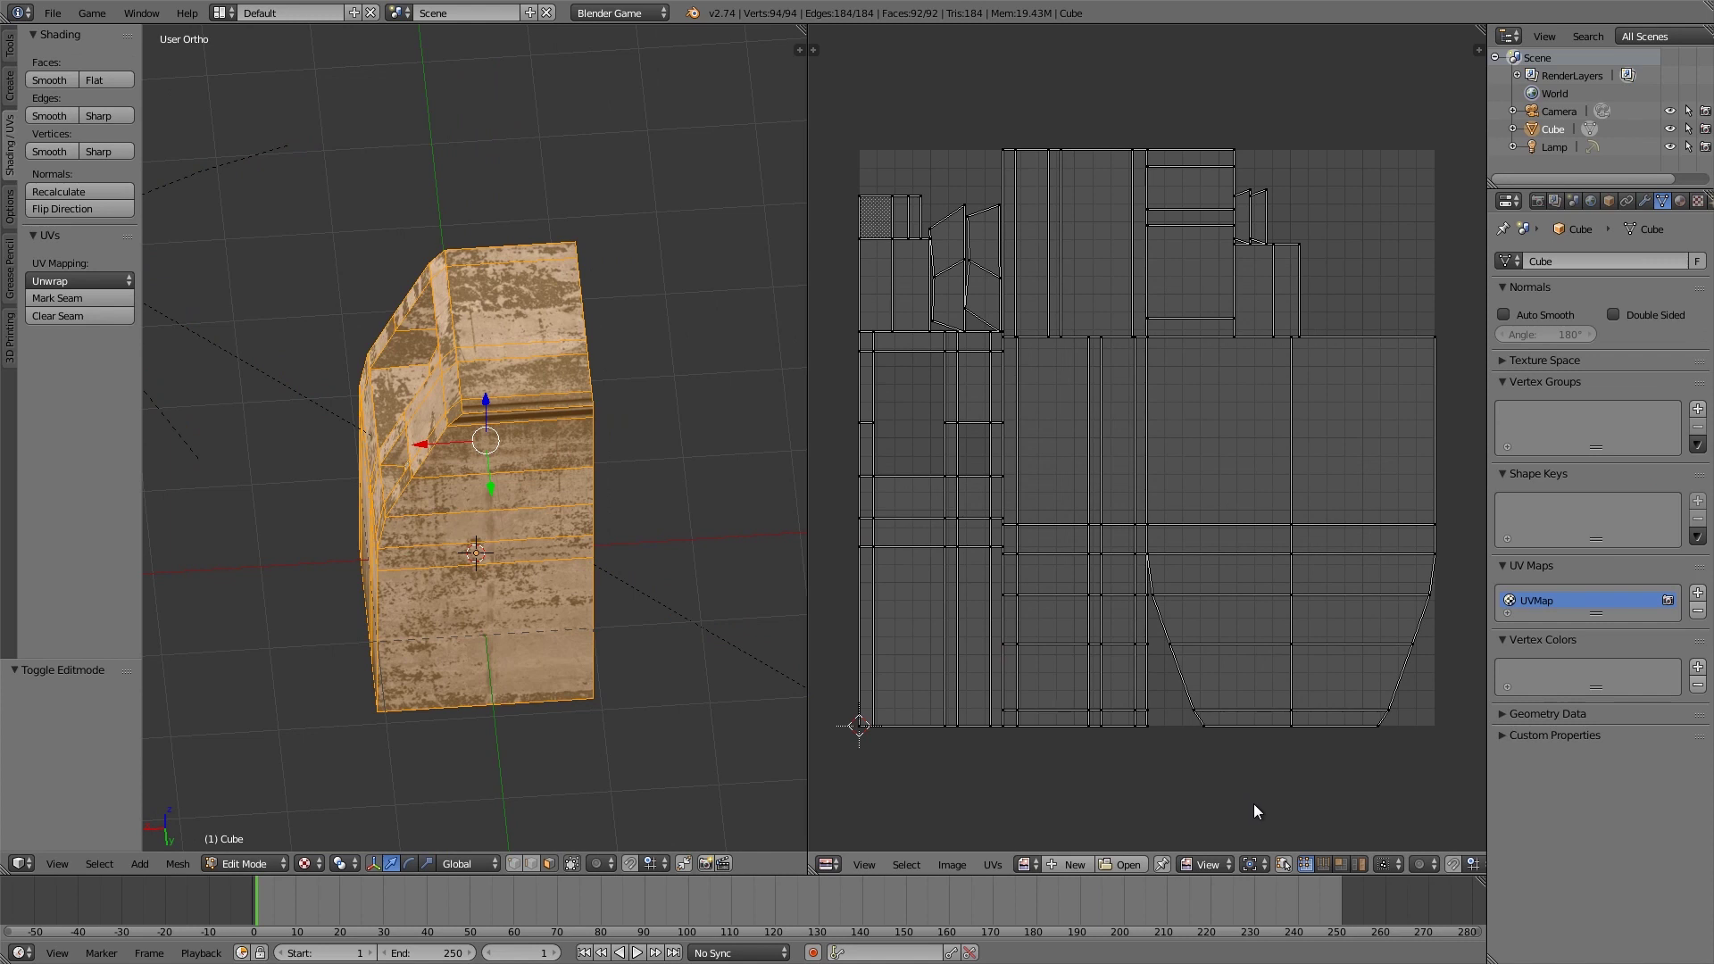
click(1023, 862)
click(1069, 671)
key(Home)
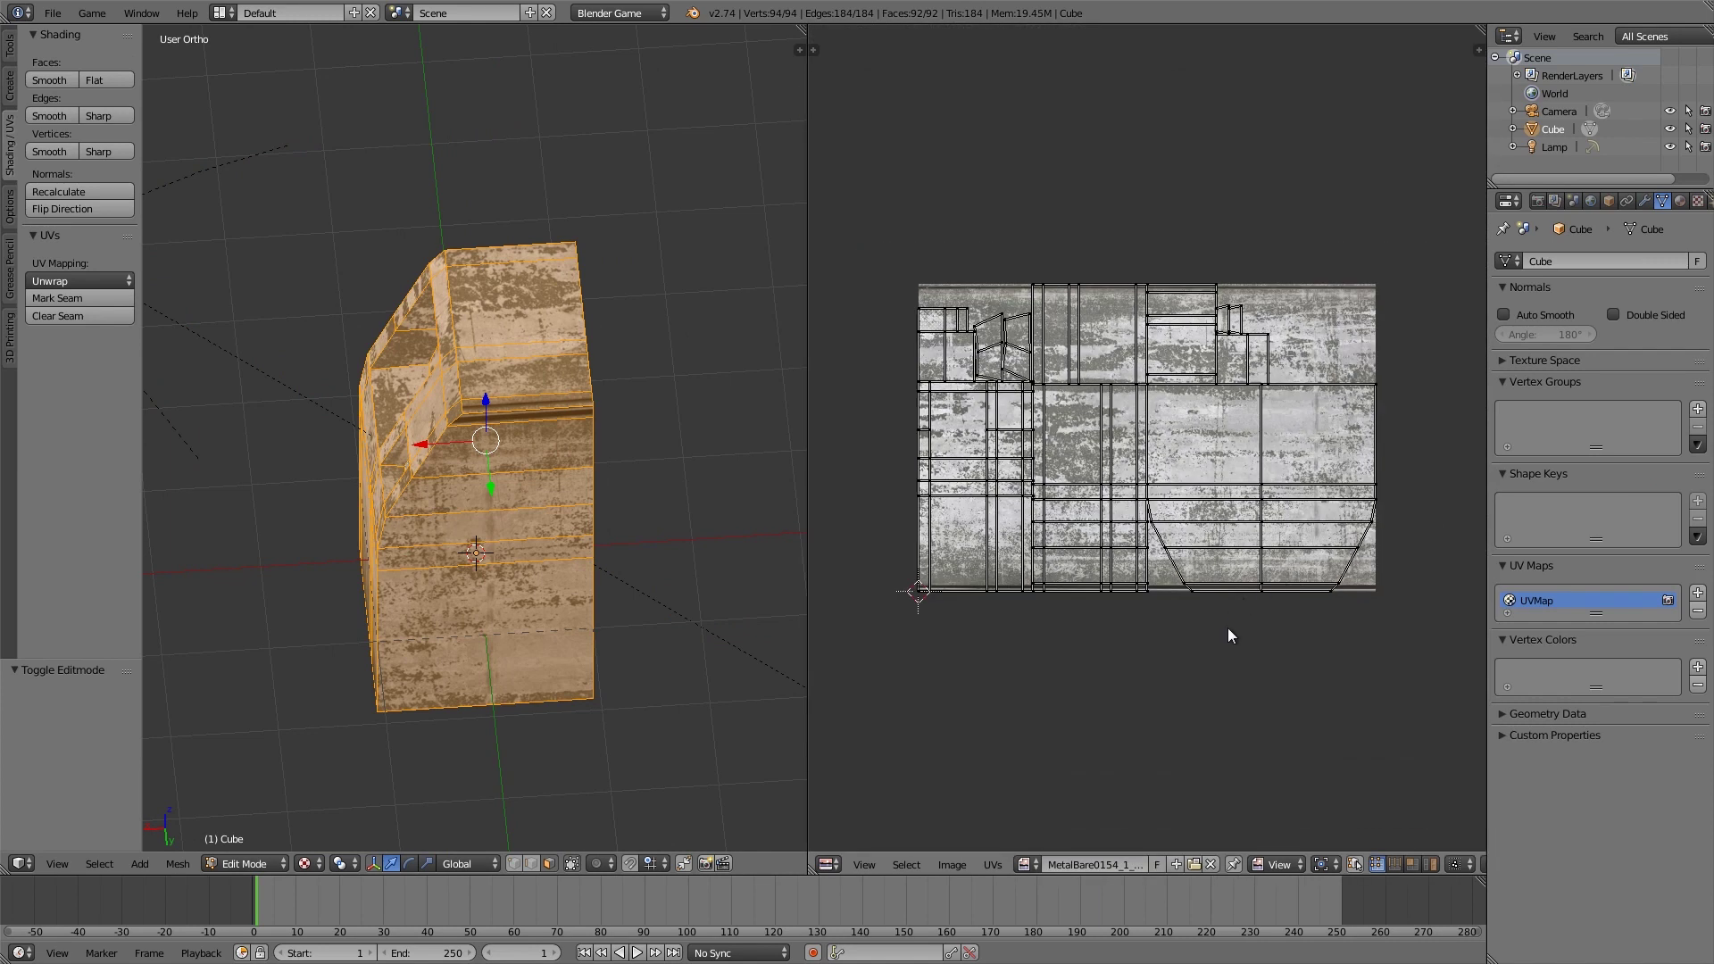
scroll(1128, 591, down, 1)
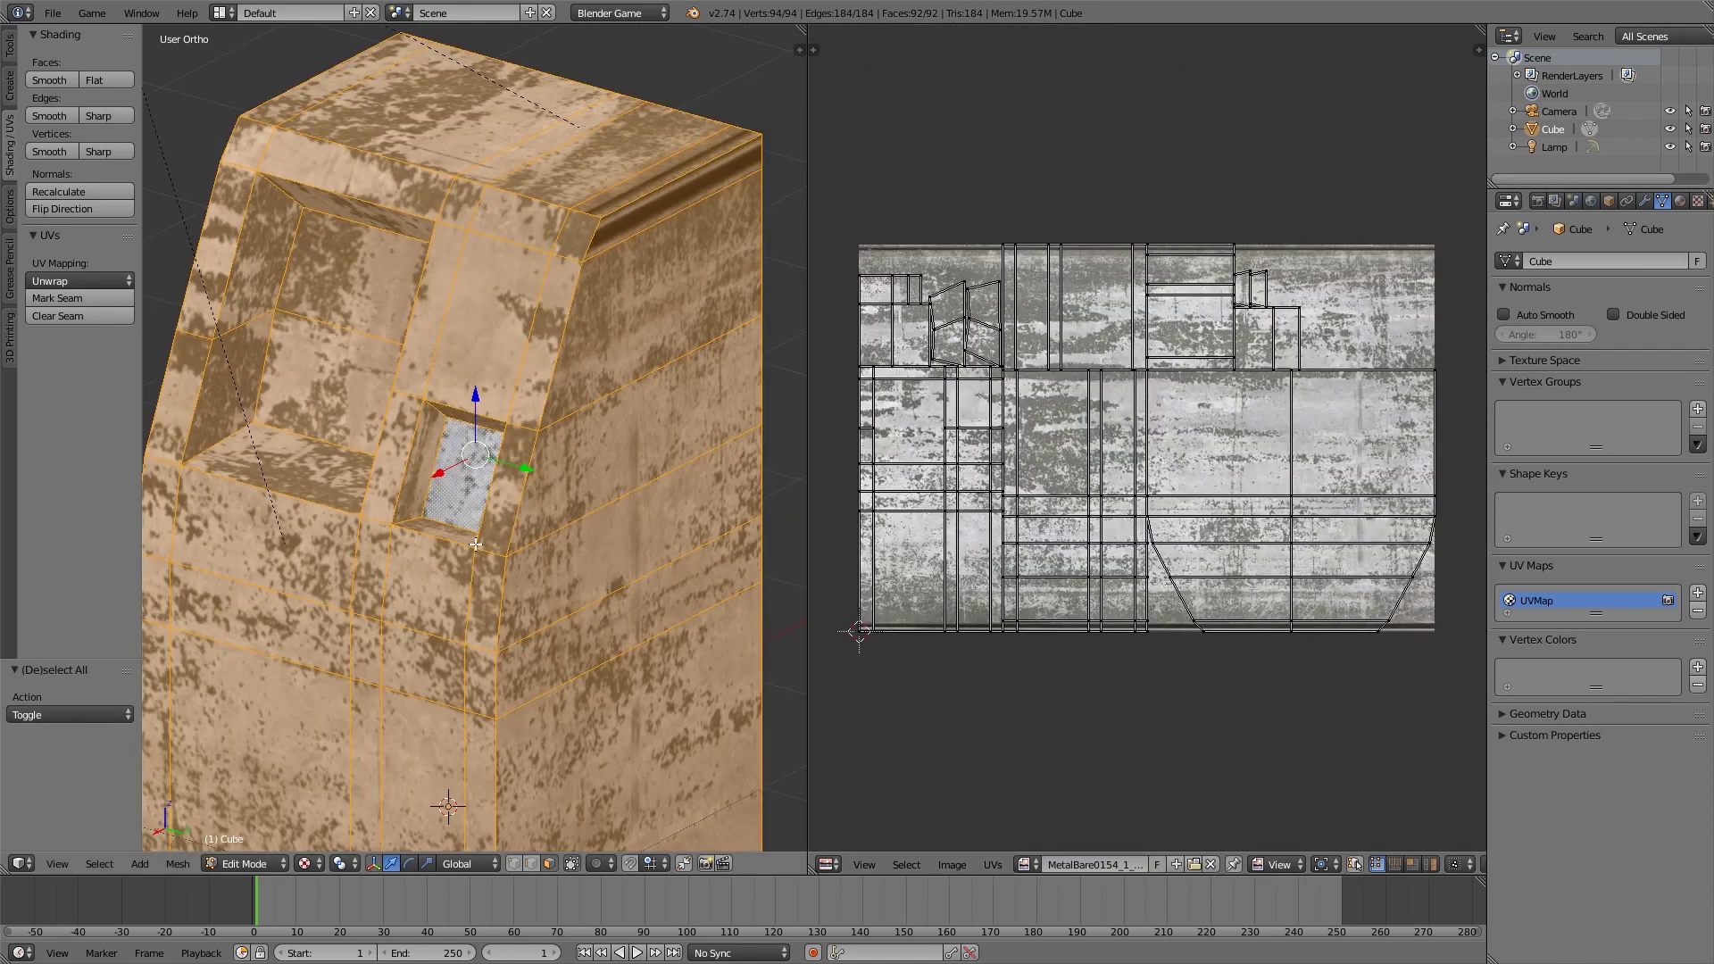
middle_drag(640, 250, 557, 279)
middle_drag(326, 310, 716, 257)
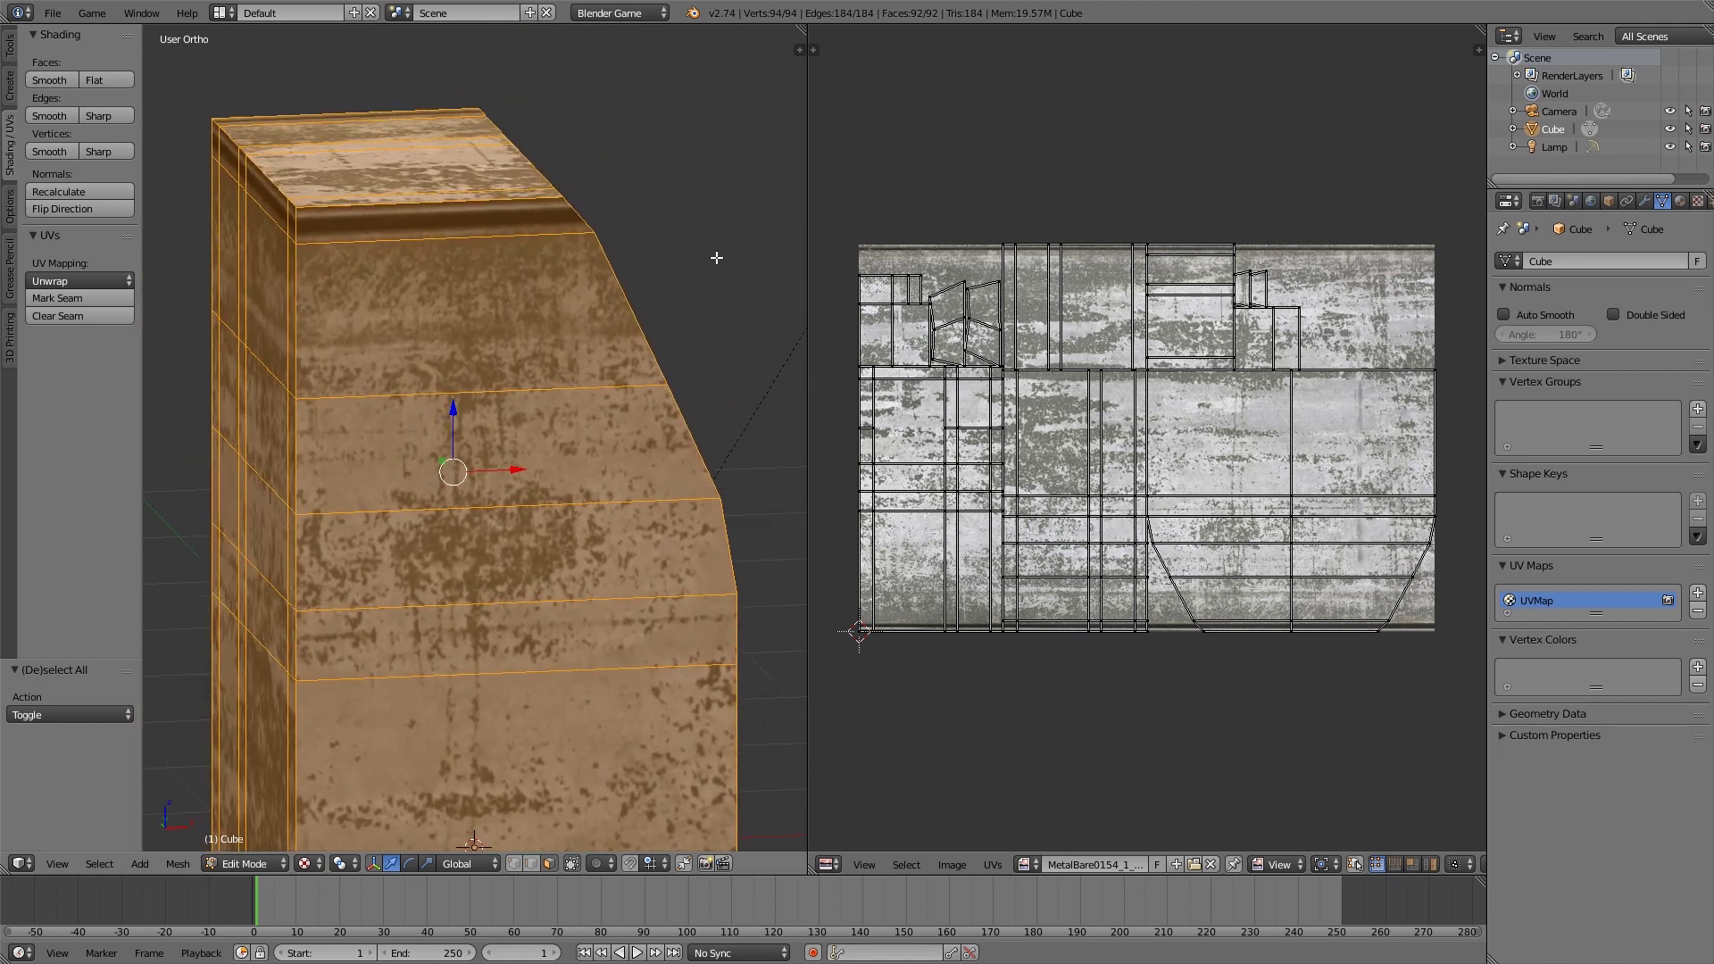
middle_drag(306, 214, 587, 219)
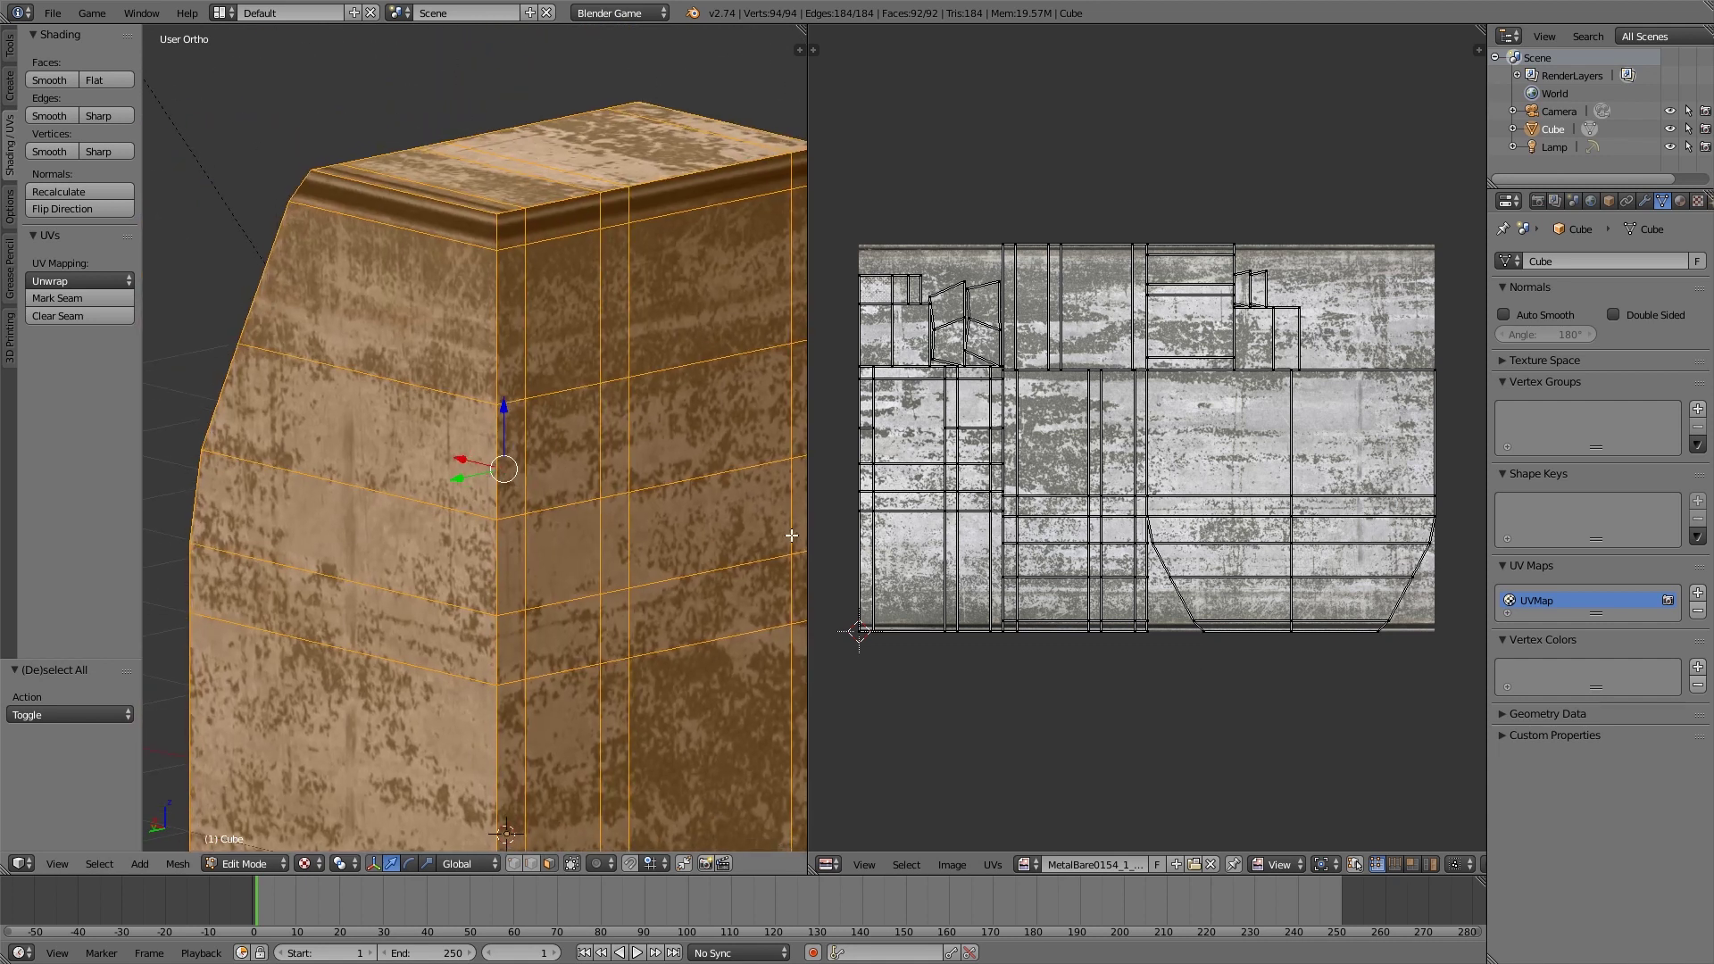
Step: Box-select the bottom UV edges, move them up along Y, and return to Object Mode
key(b)
drag(1184, 616, 1344, 675)
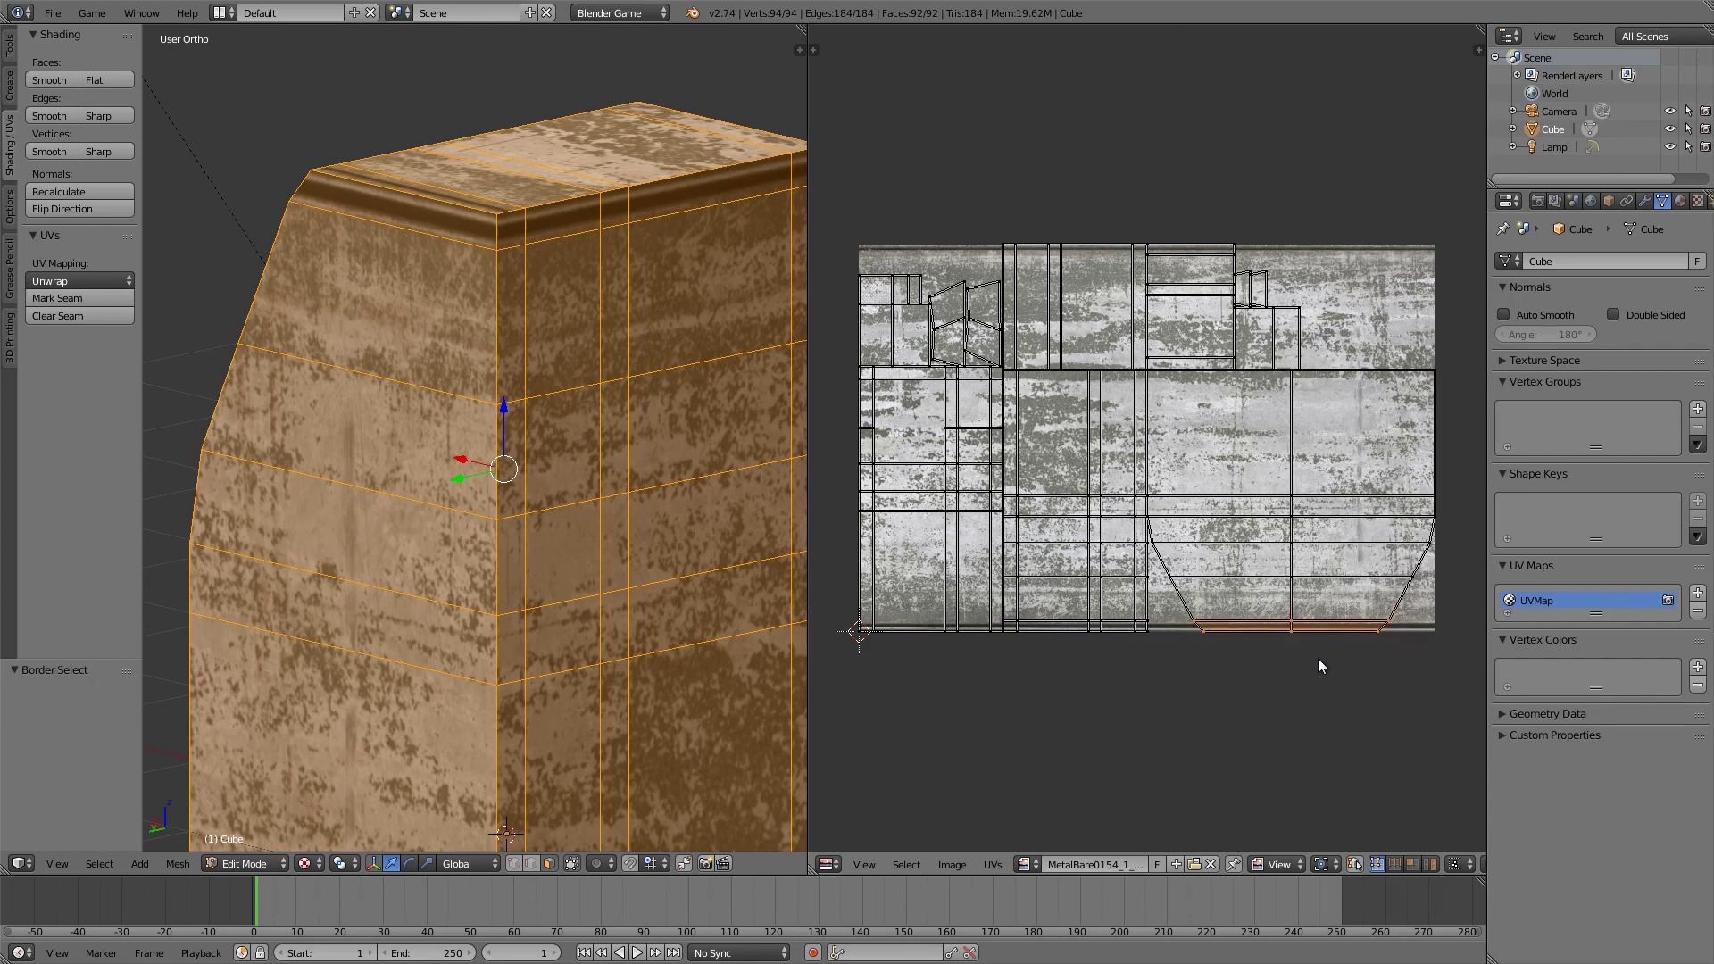
key(g)
key(y)
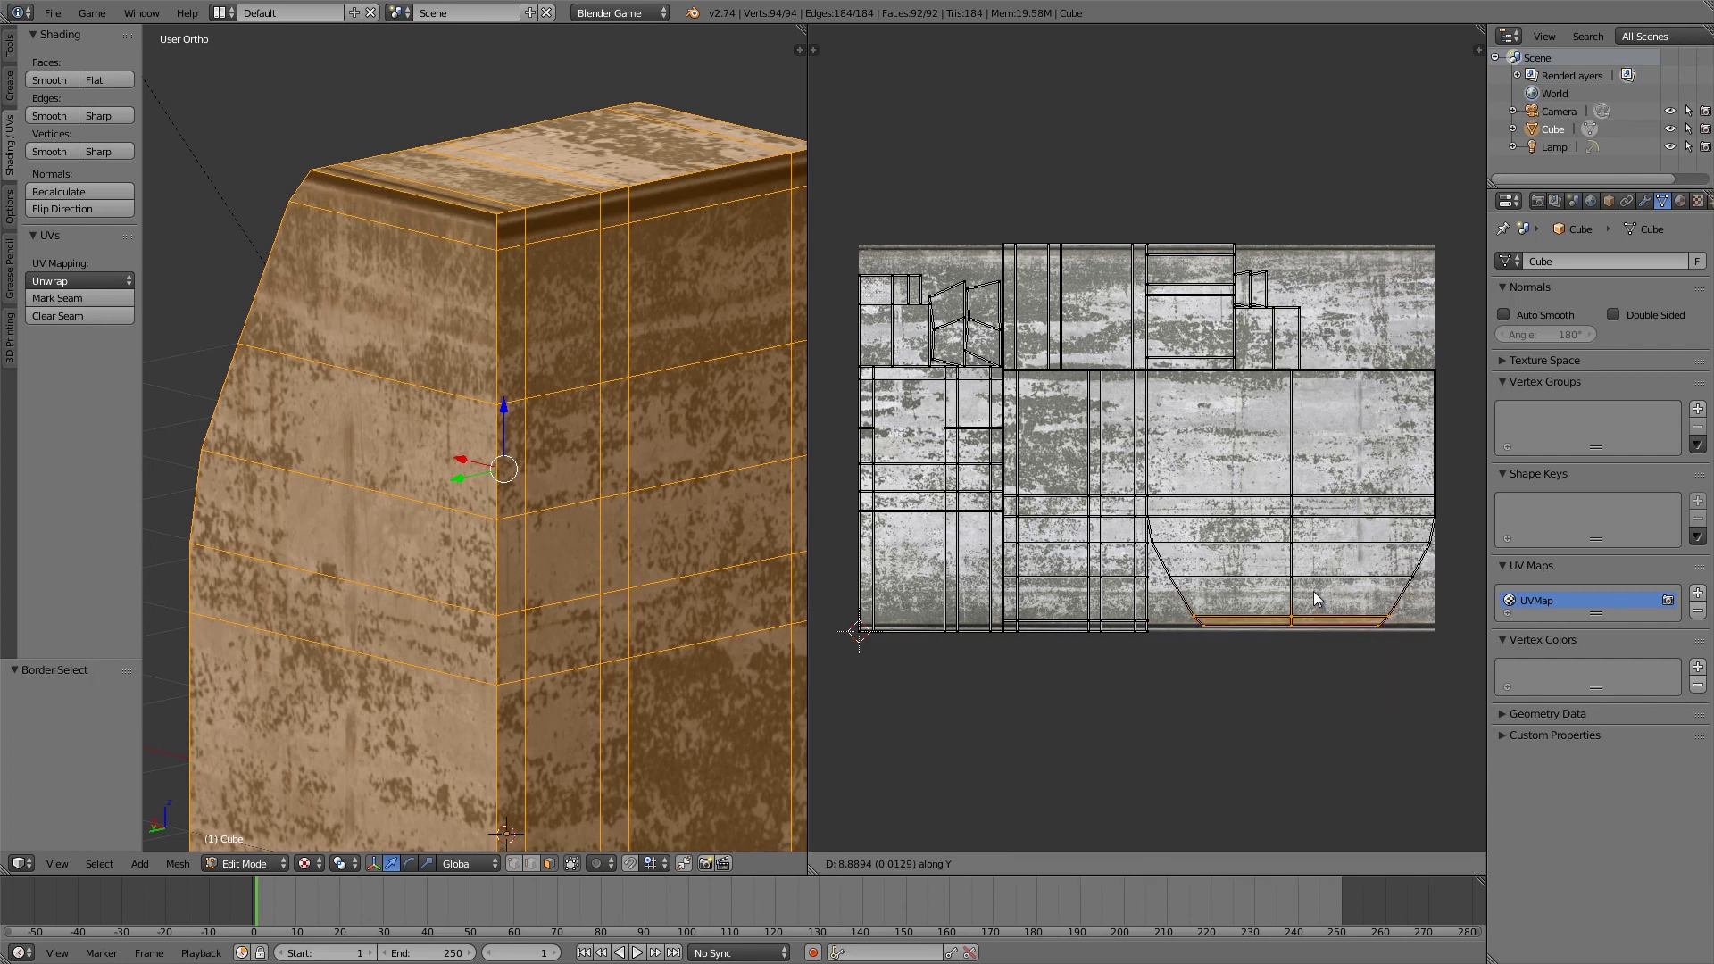
click(1306, 526)
key(Tab)
scroll(474, 451, down, 4)
middle_drag(457, 447, 579, 445)
Step: Back in Edit Mode, box-select a lower-right UV strip, then cancel its vertical move
scroll(575, 437, up, 2)
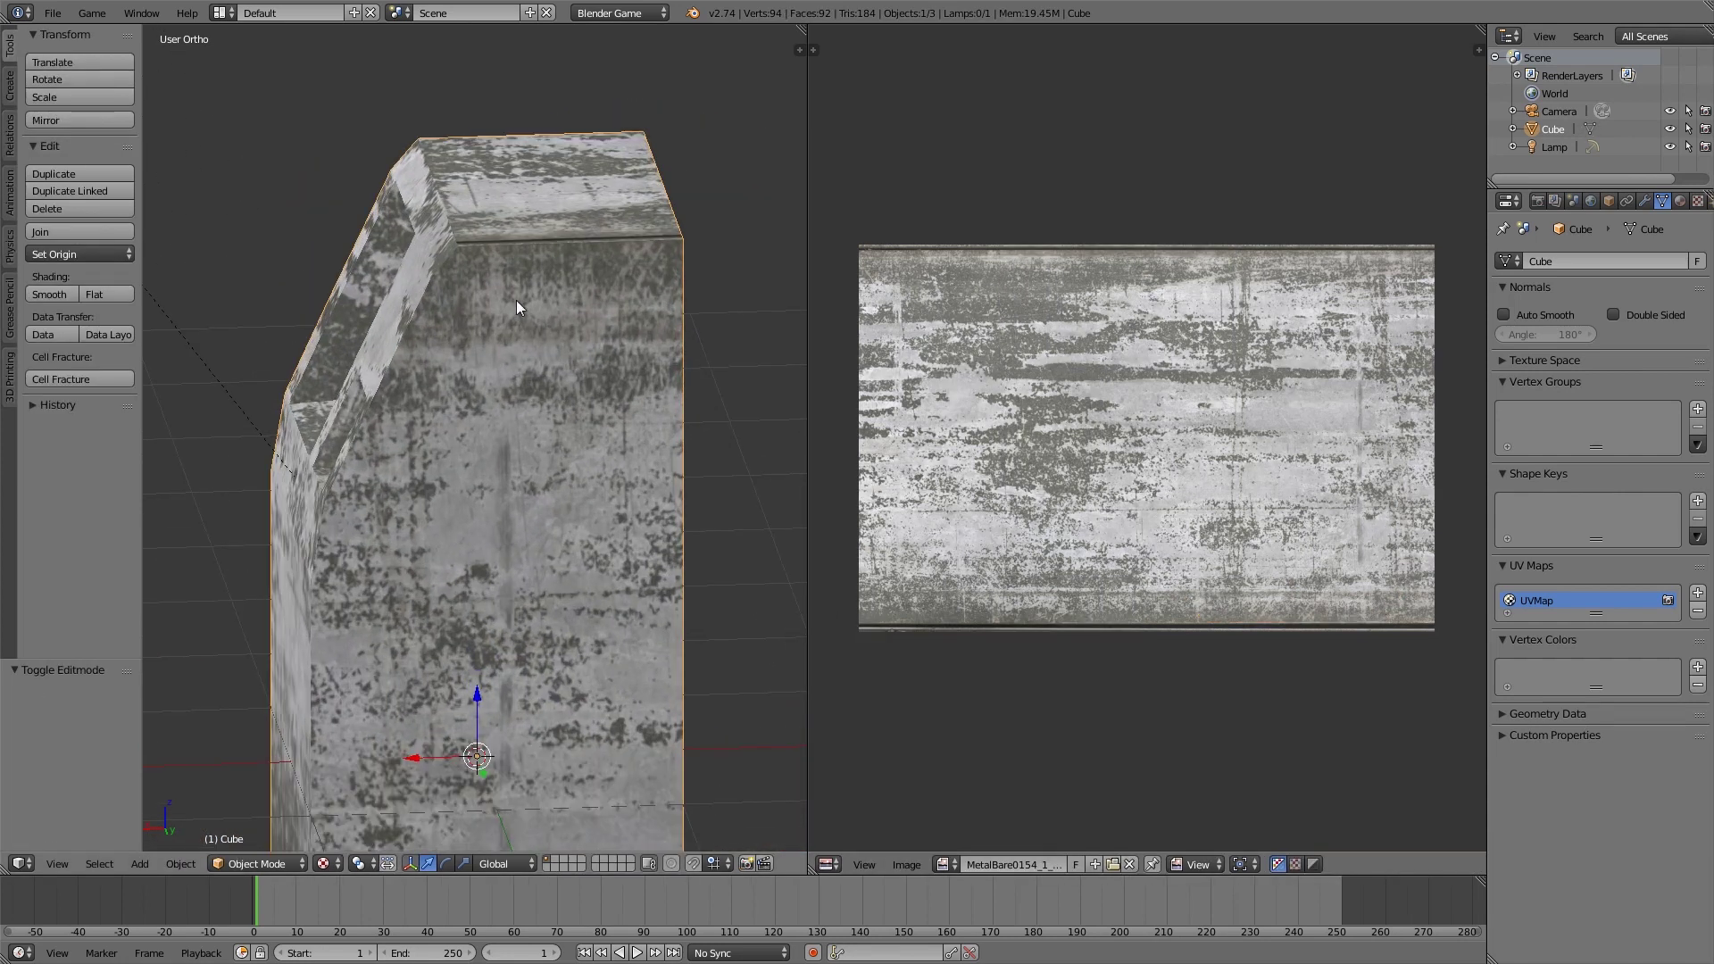
key(Tab)
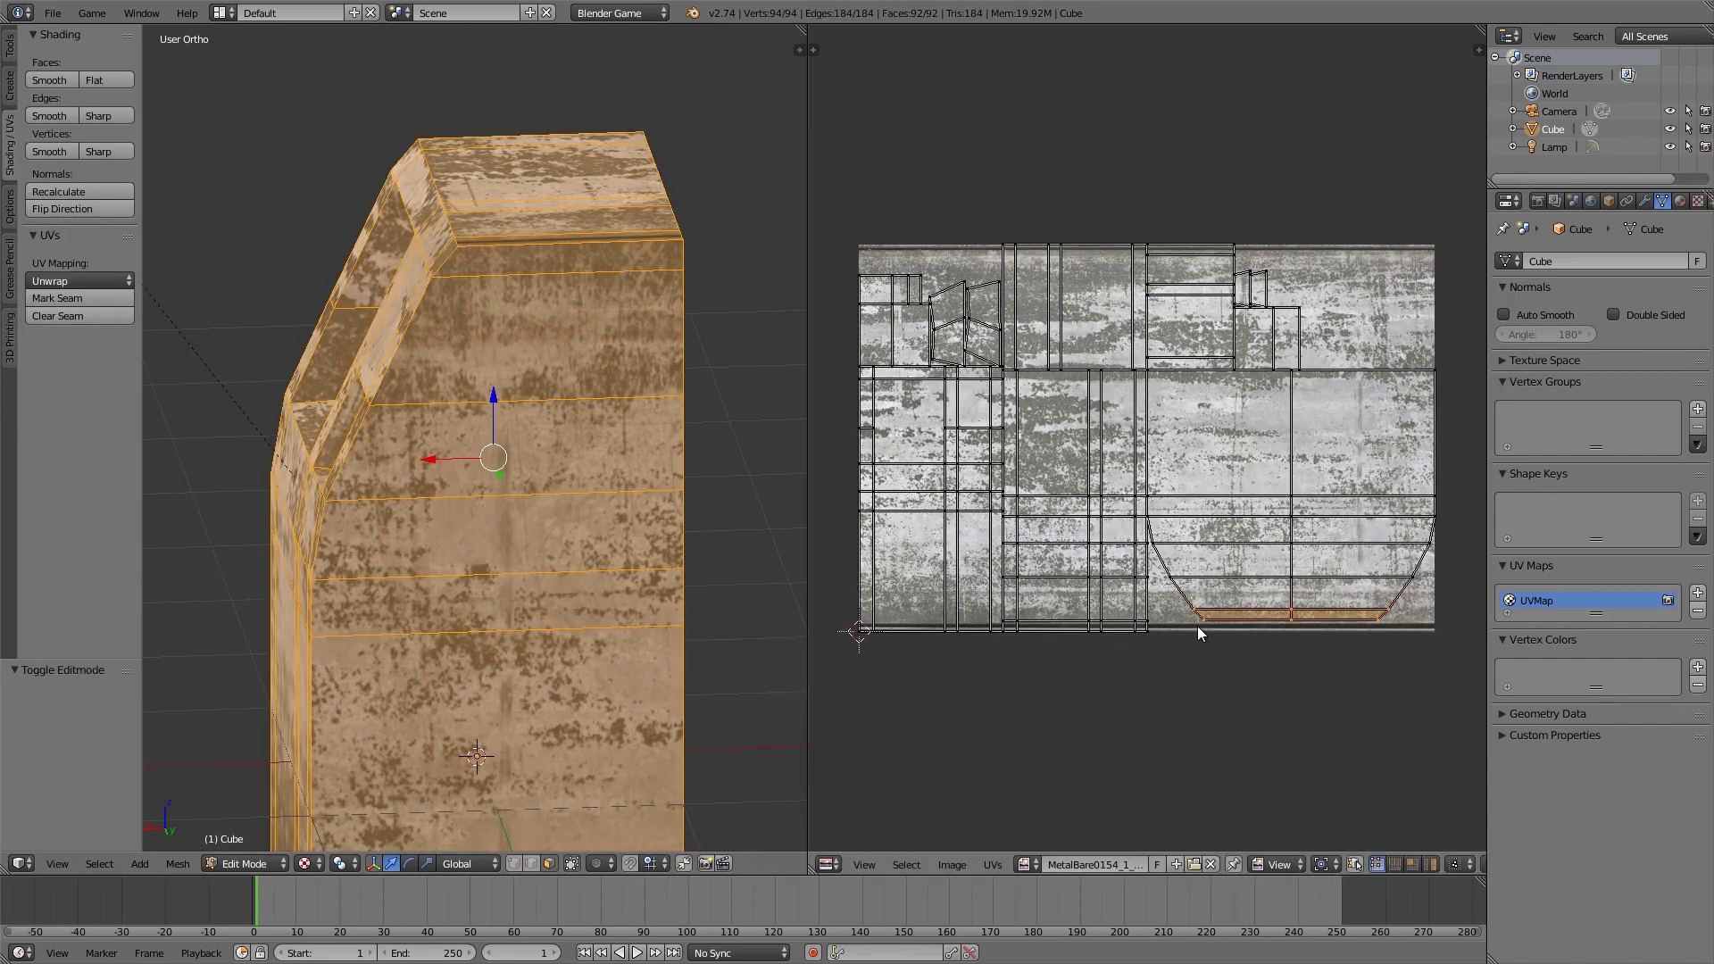
key(a)
key(b)
drag(1151, 536, 1446, 594)
right_click(1150, 484)
key(b)
right_click(1174, 554)
key(g)
key(y)
key(Escape)
Step: Box-select the horizontal UV strip and nudge it slightly
key(a)
key(b)
drag(1143, 489, 1144, 488)
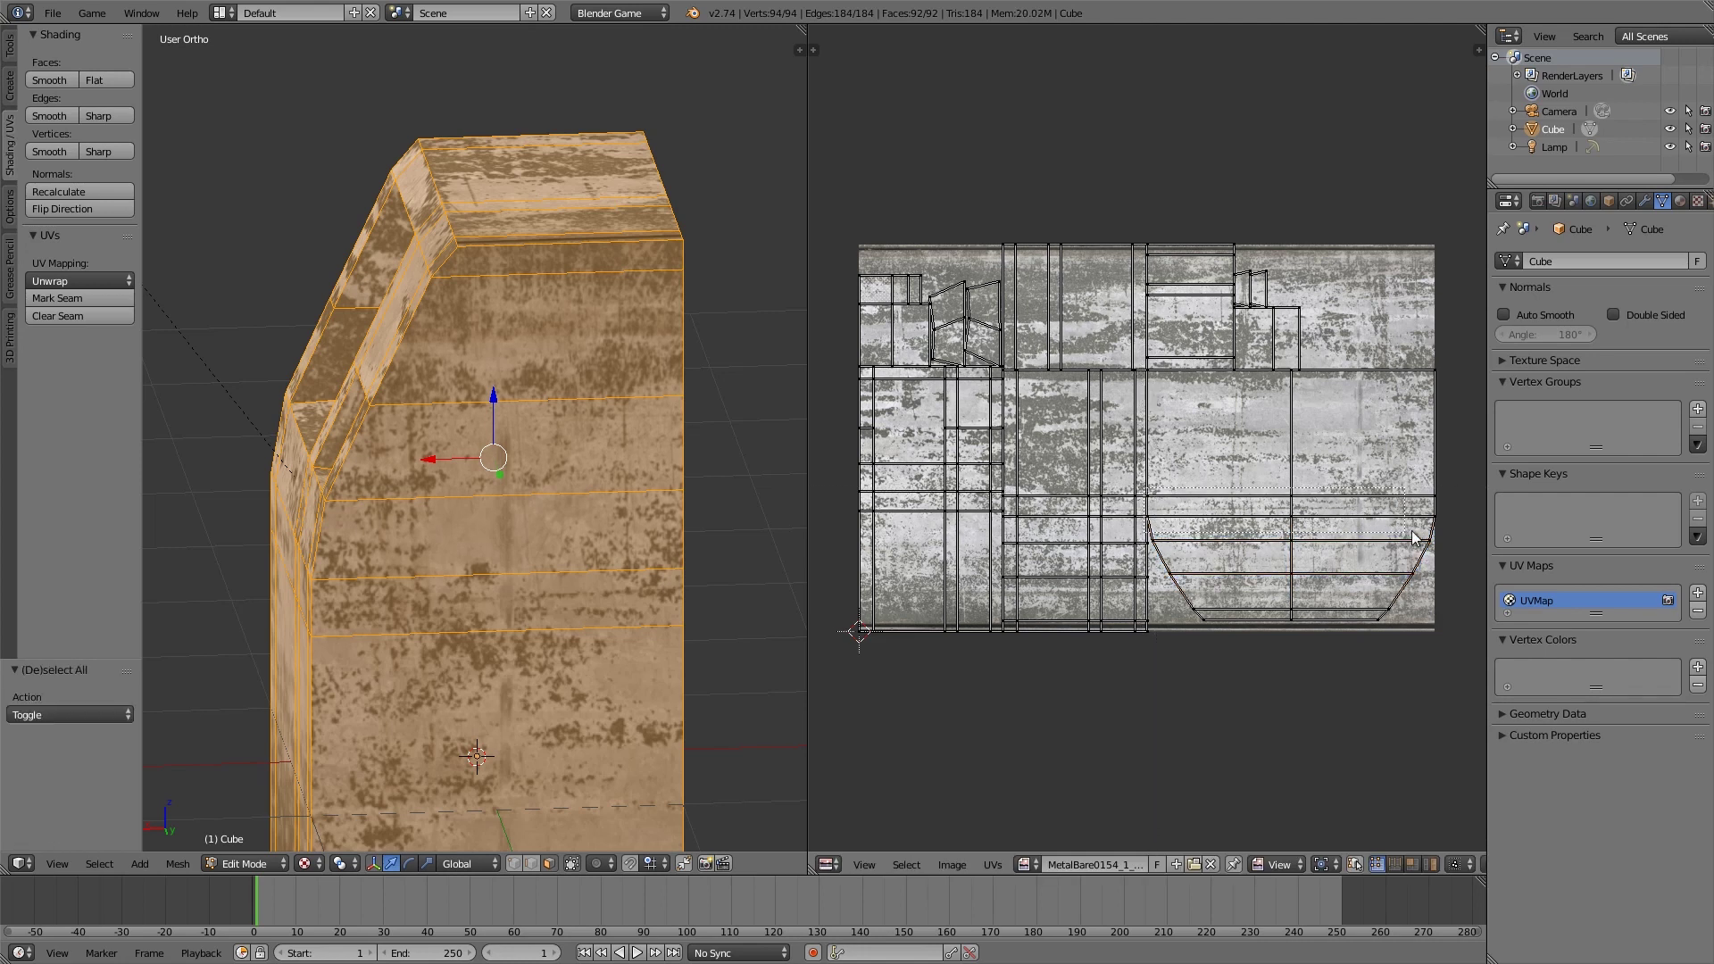
drag(1412, 536, 1439, 521)
key(a)
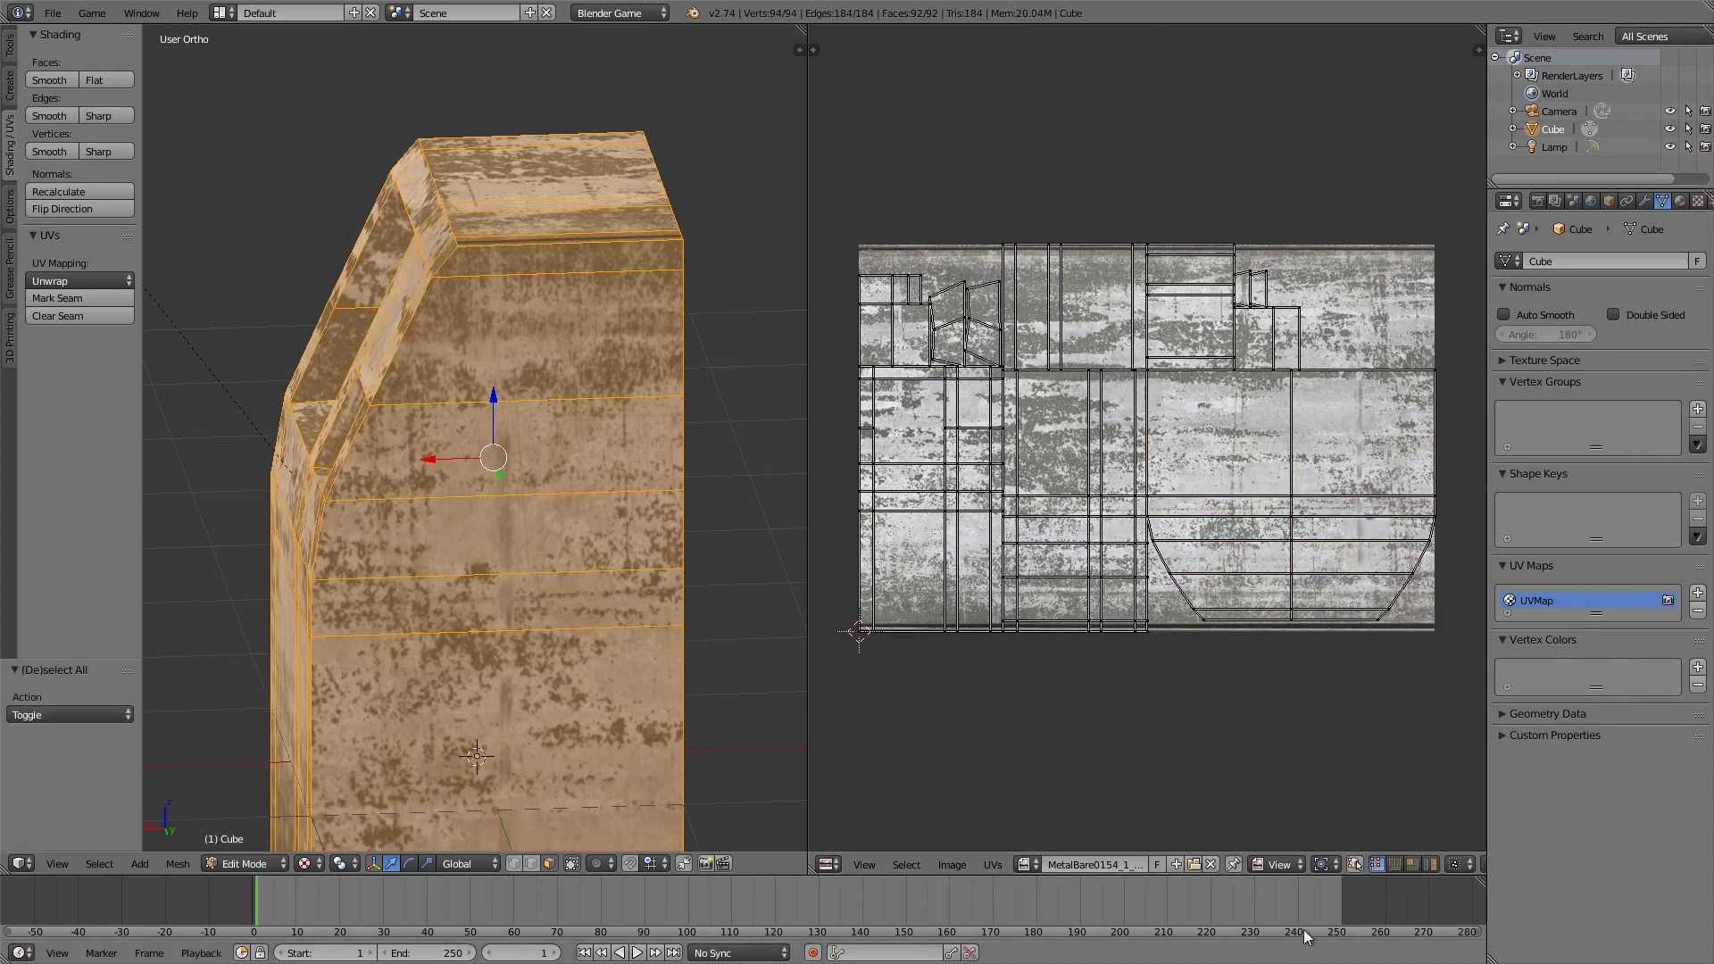
key(g)
click(1364, 486)
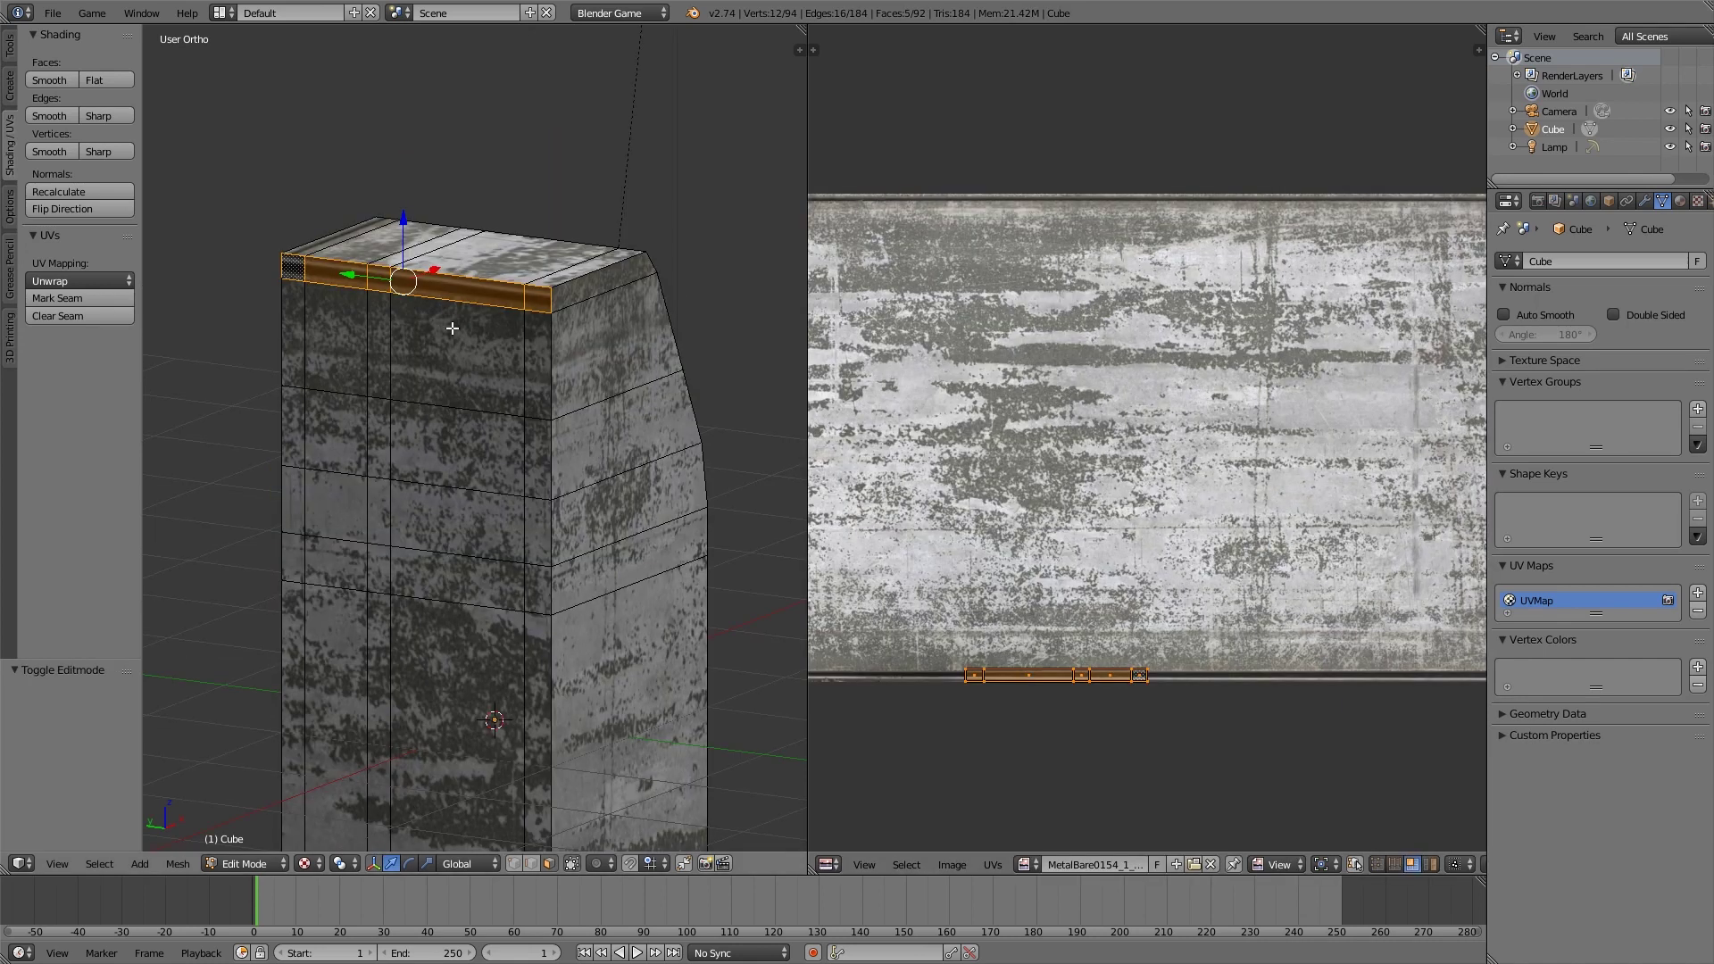
Step: Select the cabinet's front faces with box and circle selection
key(a)
key(b)
mouse_move(298, 273)
mouse_down()
mouse_move(442, 374)
mouse_move(500, 447)
mouse_move(530, 446)
mouse_up()
key(c)
scroll(550, 366, down, 4)
middle_drag(550, 393, 580, 396)
scroll(580, 396, up, 4)
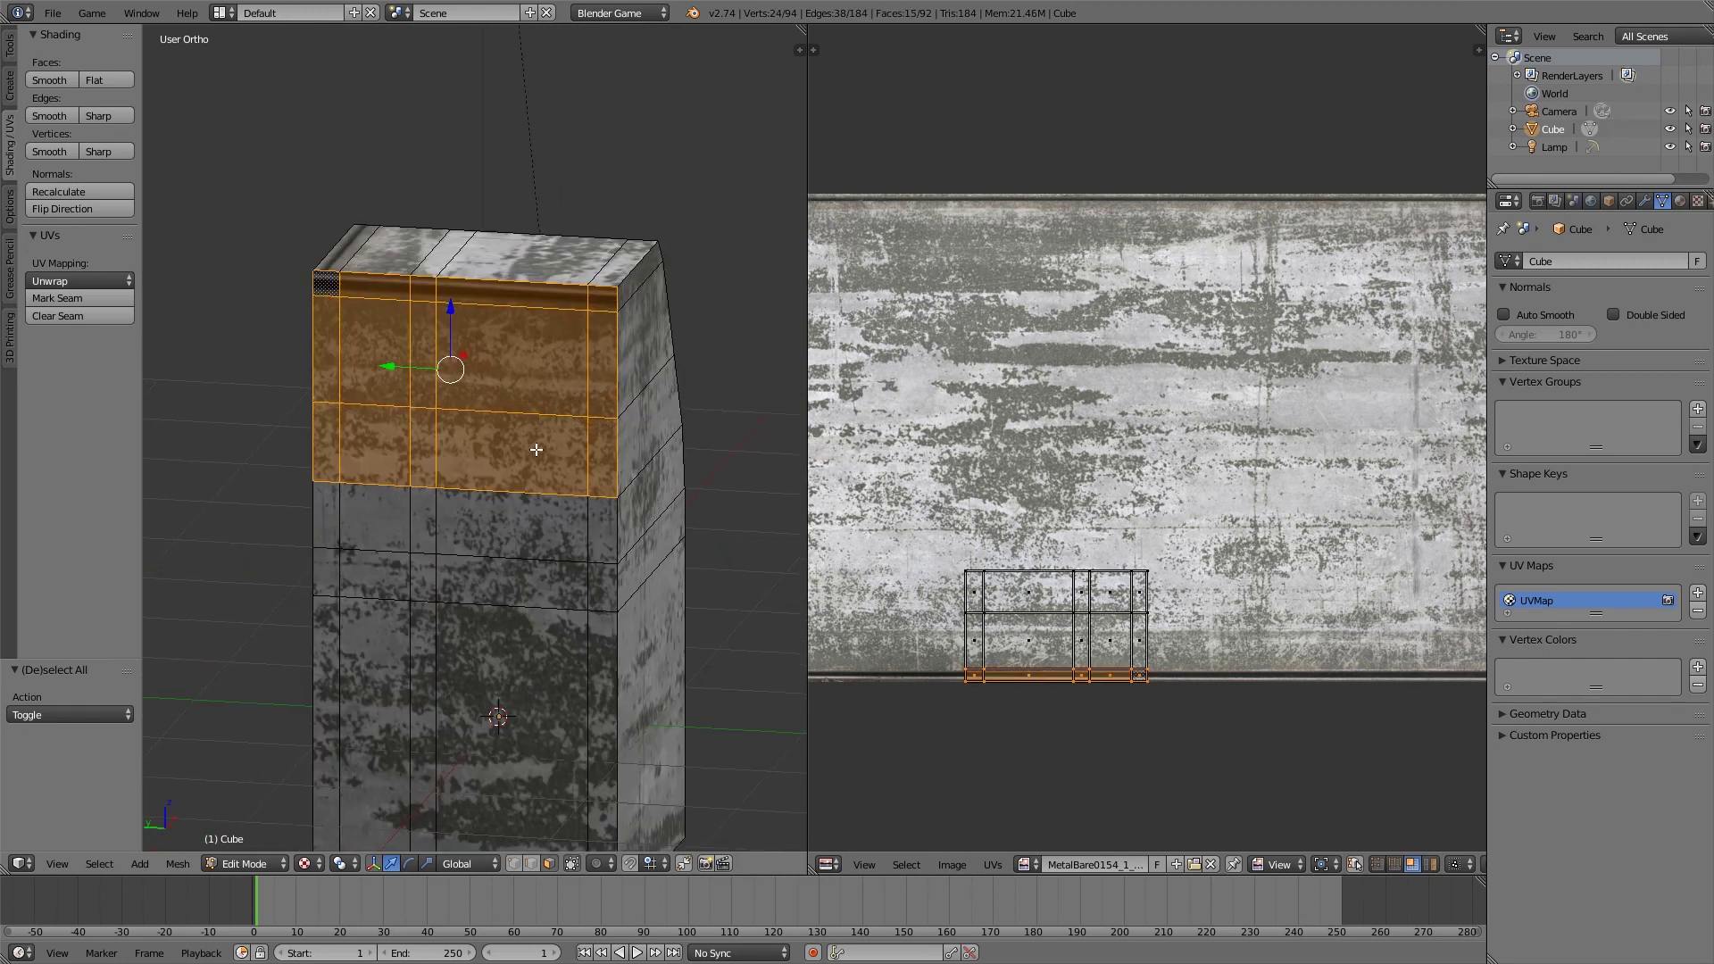
mouse_move(514, 504)
mouse_down()
mouse_move(350, 543)
mouse_move(426, 641)
mouse_move(548, 598)
mouse_move(586, 563)
mouse_up()
right_click(586, 538)
scroll(540, 508, down, 5)
middle_drag(489, 597, 482, 559)
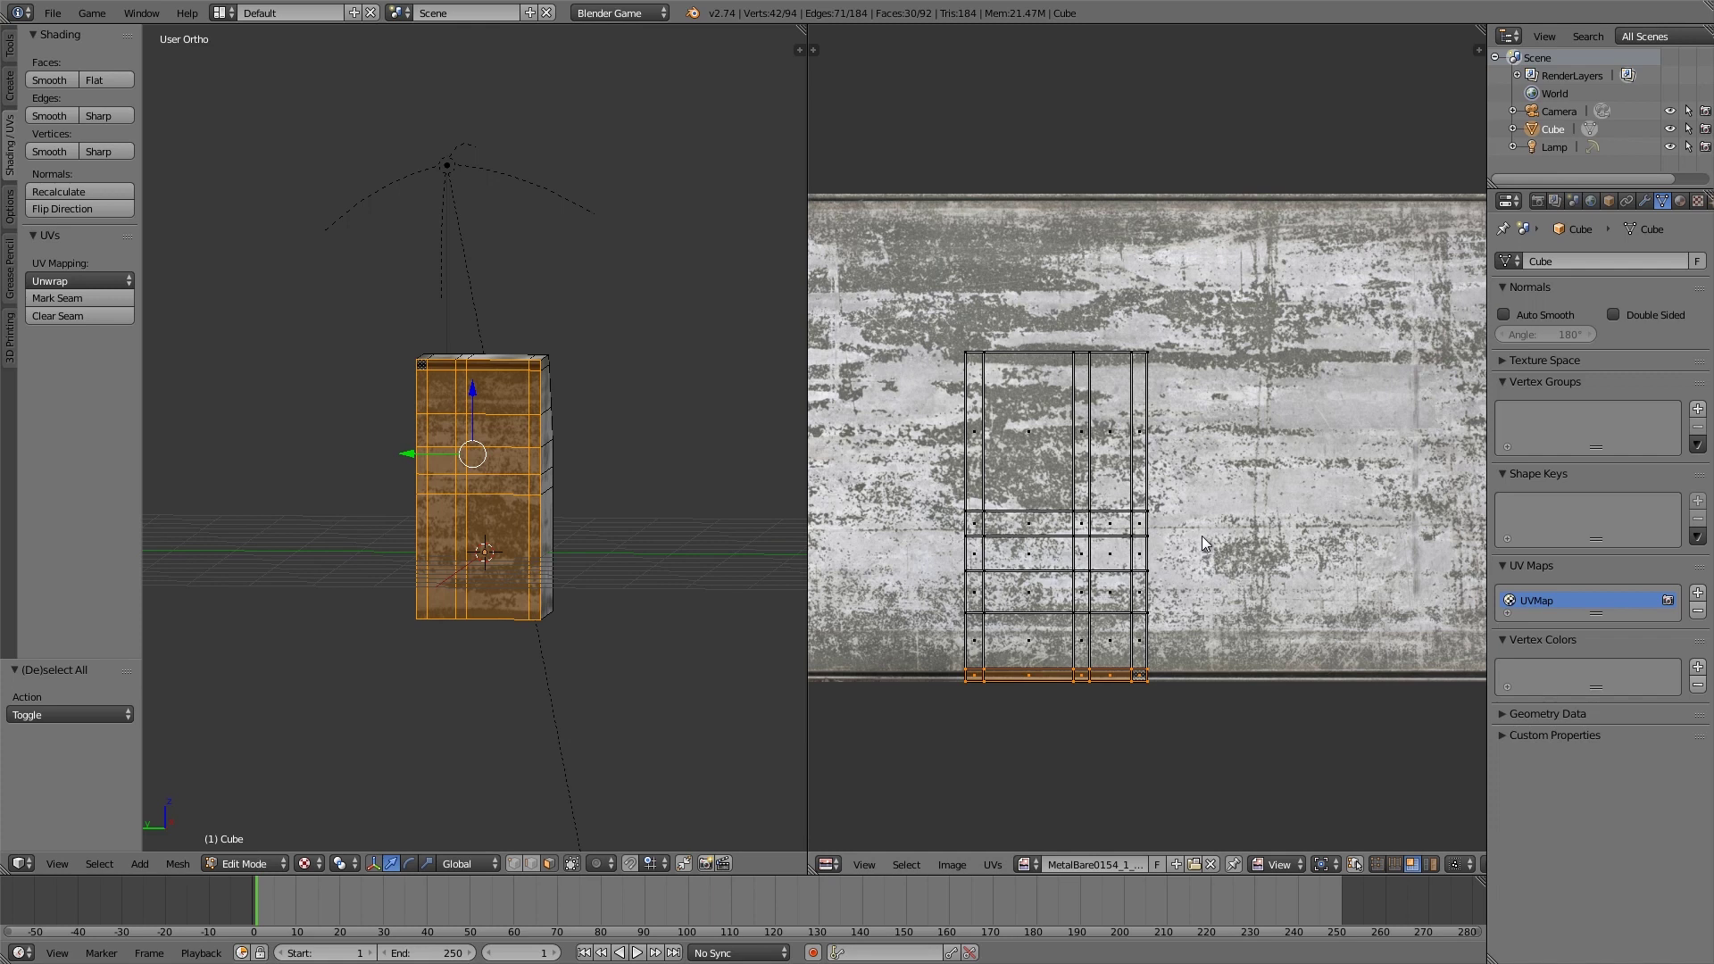
Step: Raise the front faces' UV island along Y and leave Edit Mode
key(a)
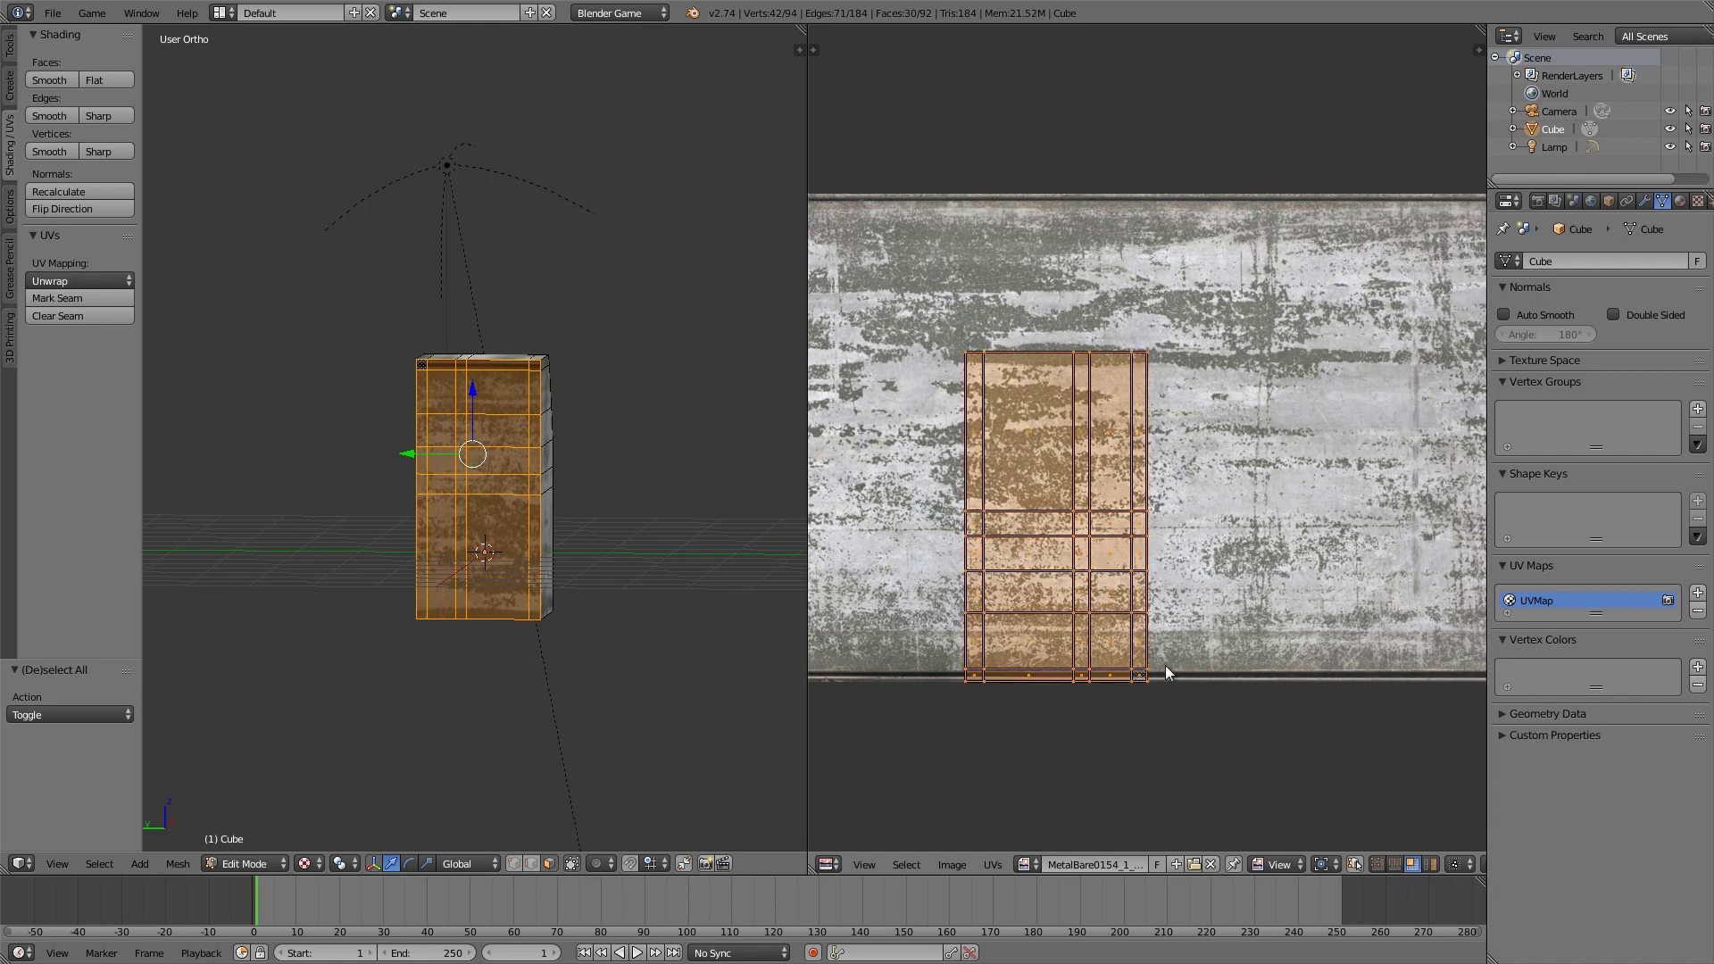
key(g)
key(y)
click(1172, 537)
scroll(474, 585, down, 3)
key(Tab)
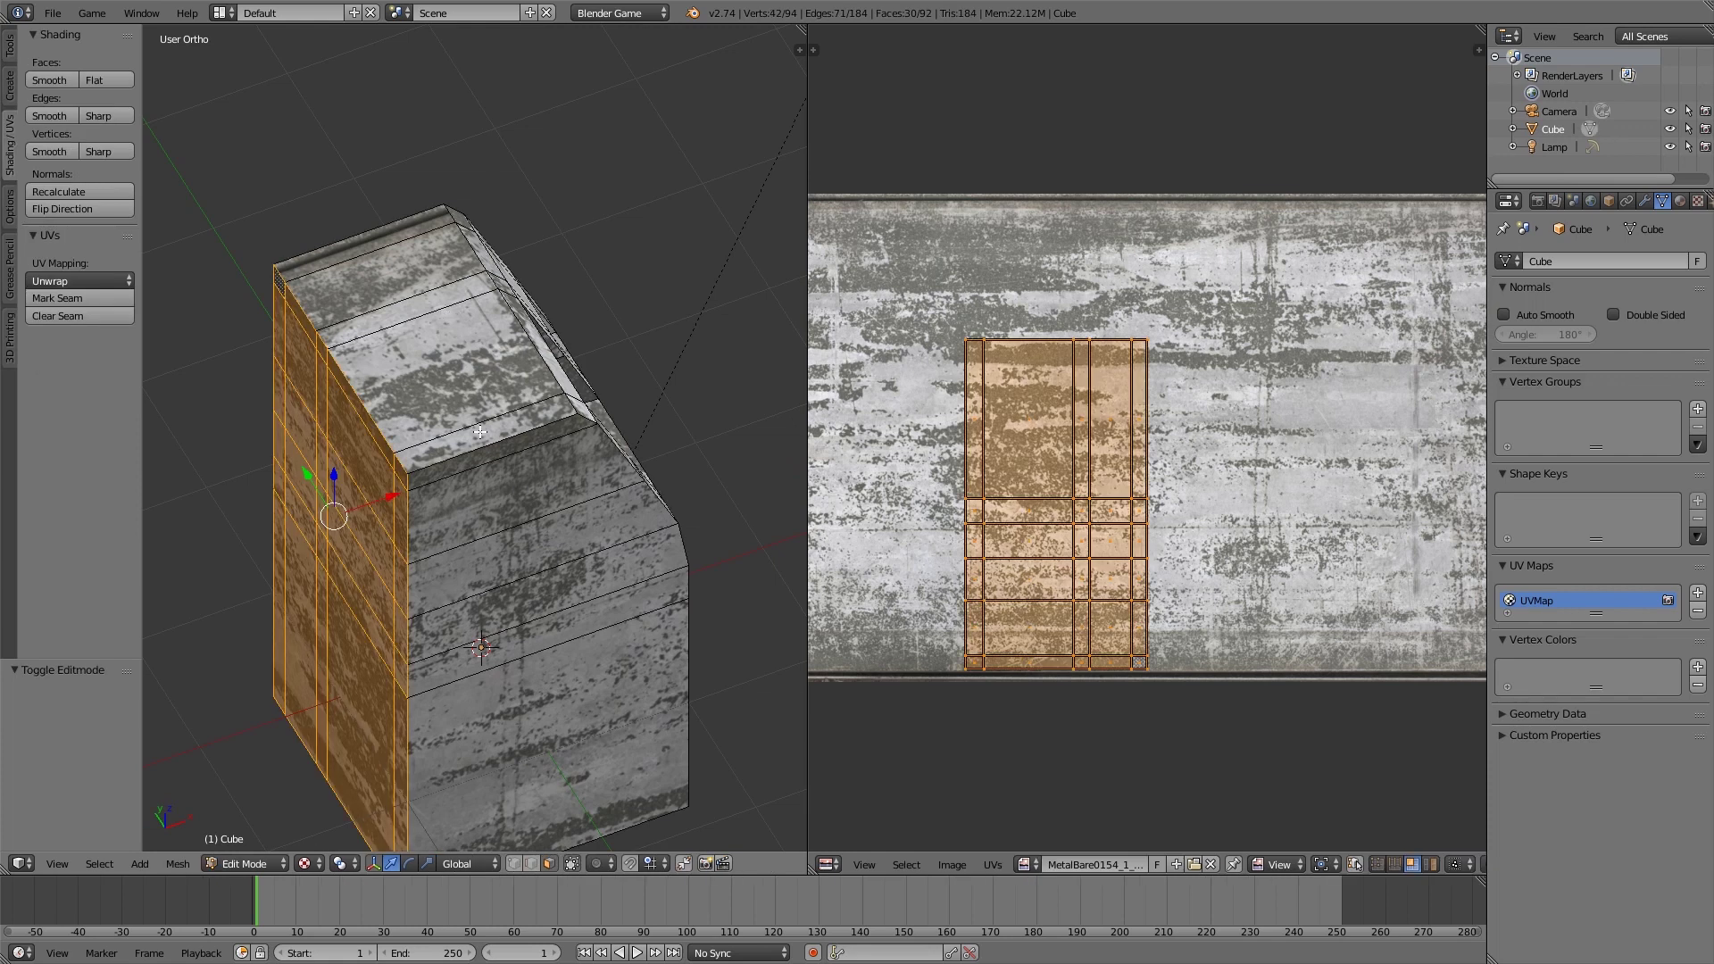
Step: Select the five top faces of the cabinet
right_click(480, 432)
shift+right_click(426, 332)
shift+right_click(416, 304)
shift+right_click(384, 273)
shift+right_click(372, 241)
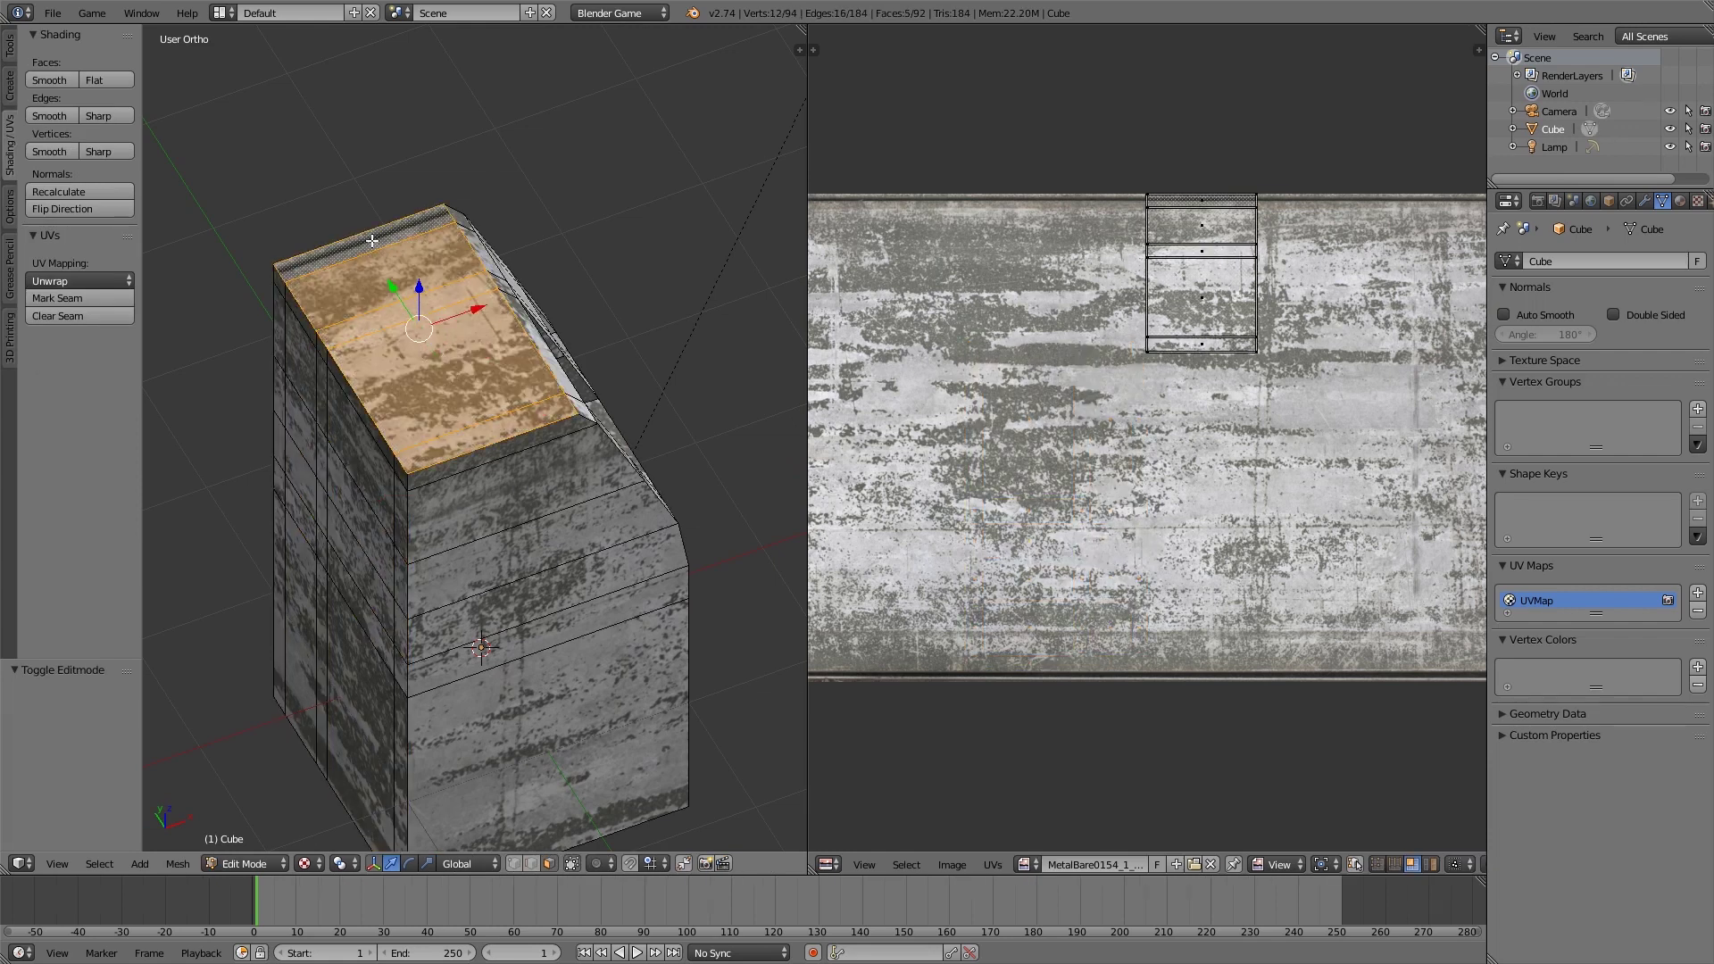
Step: Rotate the top faces' UVs by 90° and exit Edit Mode
key(a)
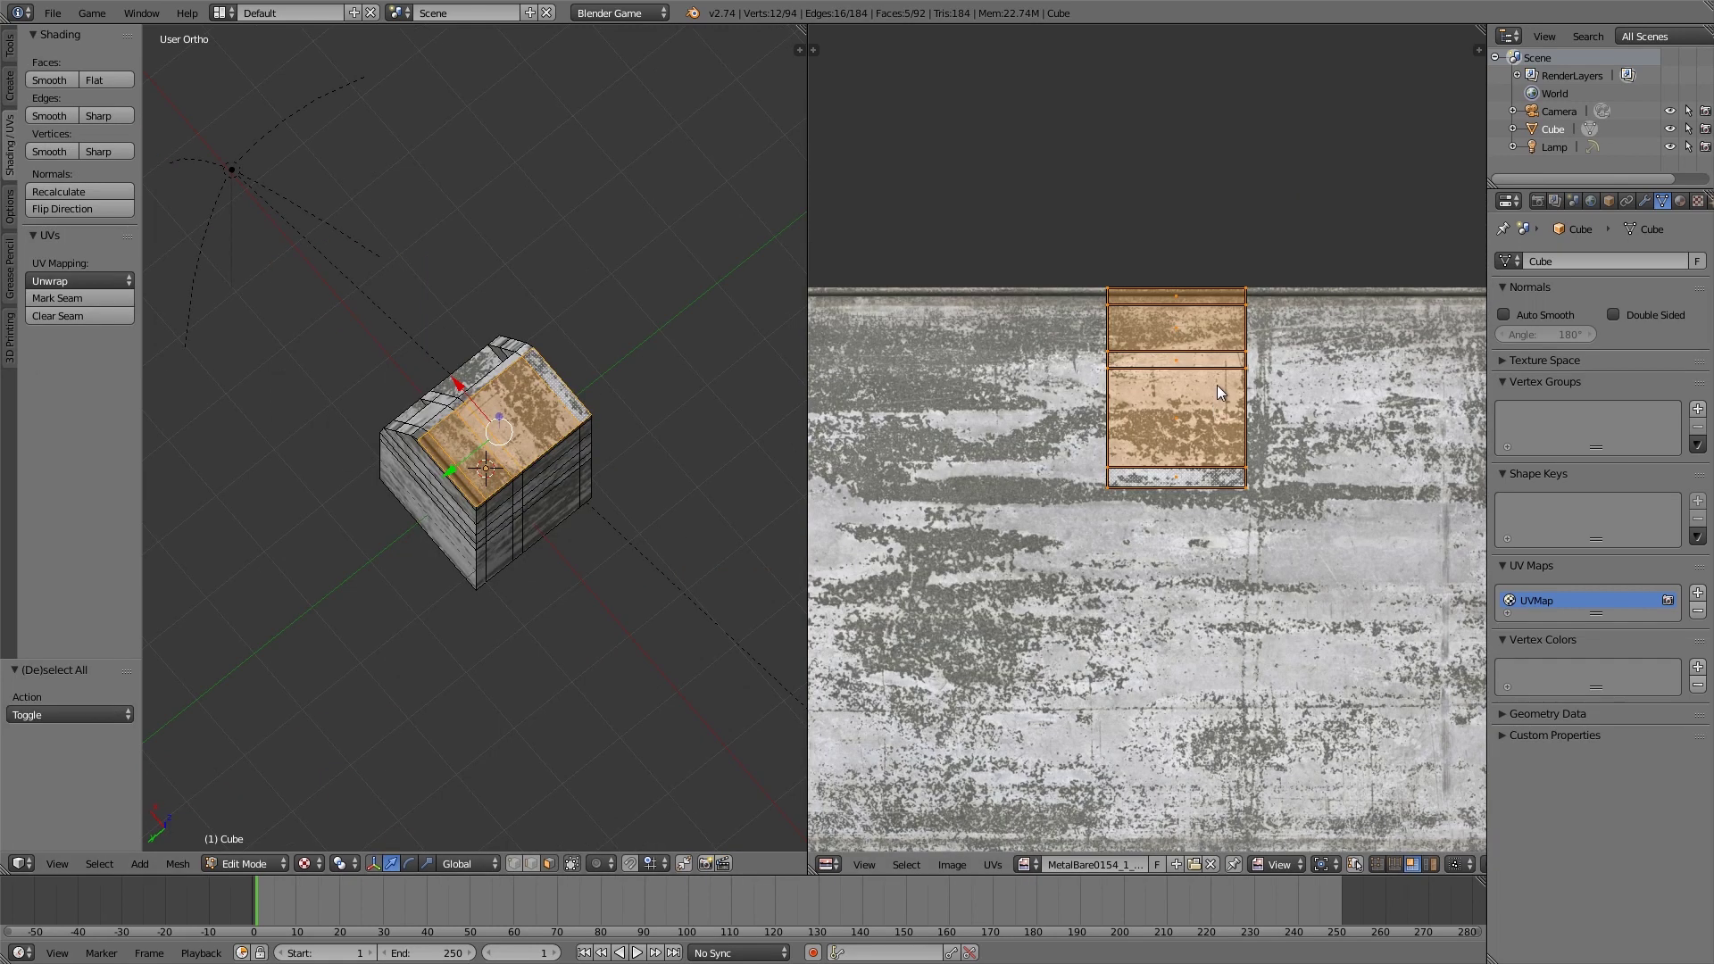
key(g)
key(y)
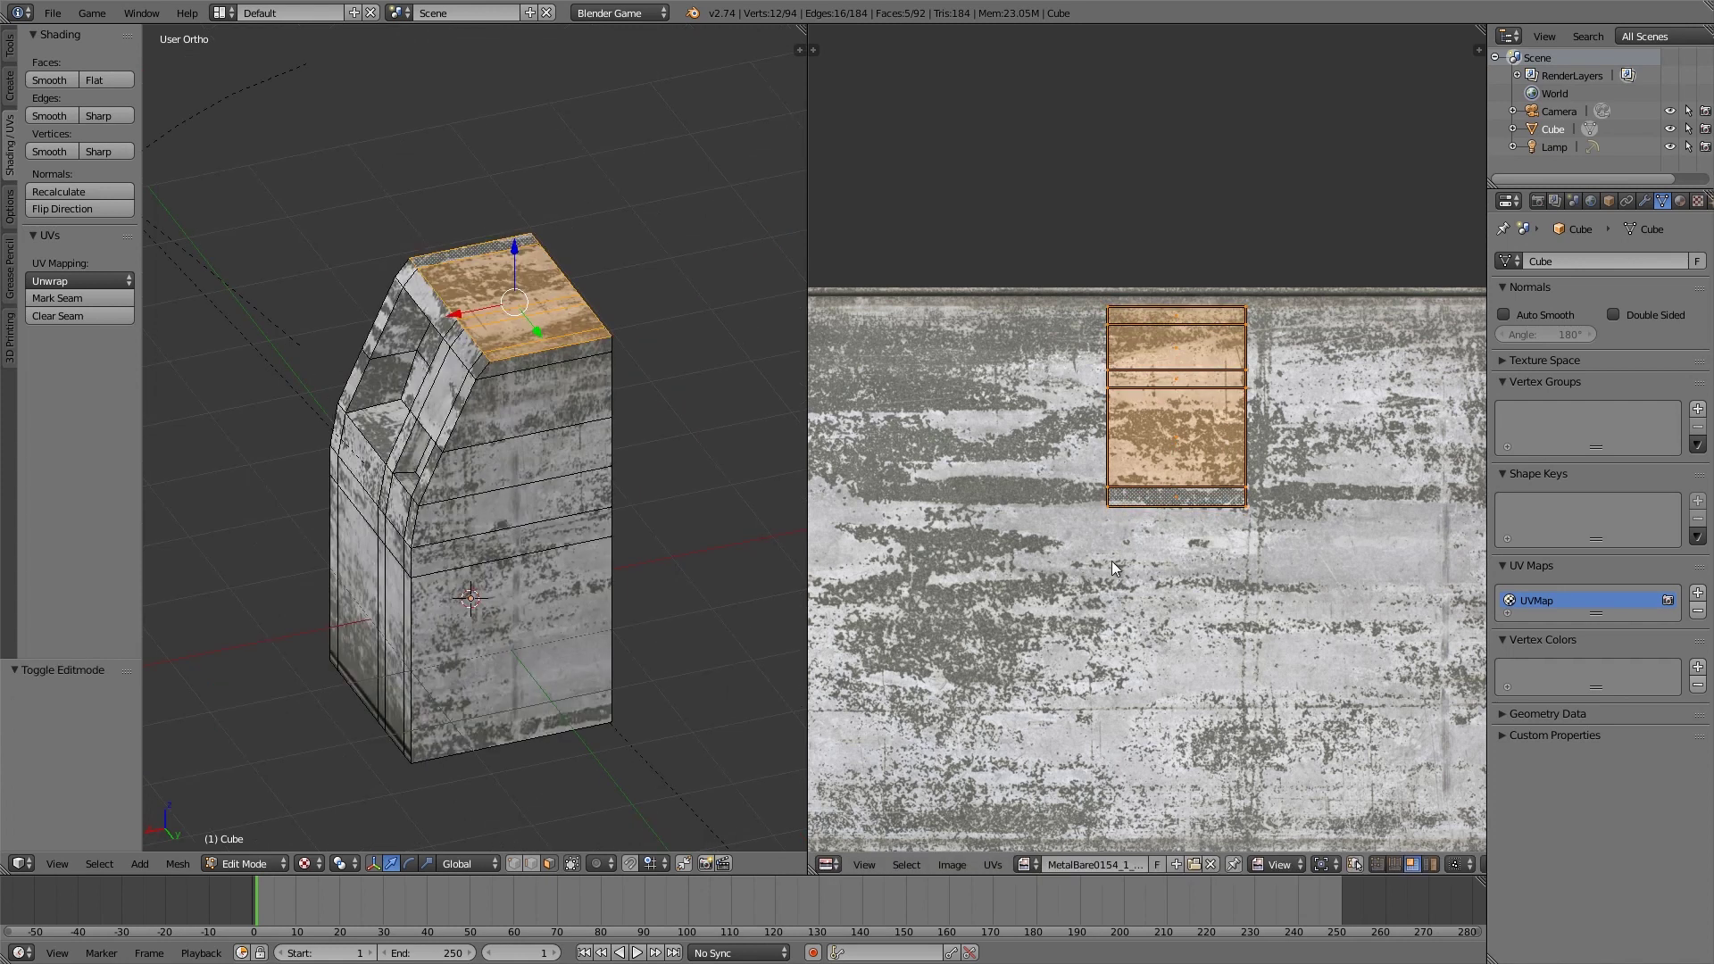
text(r)
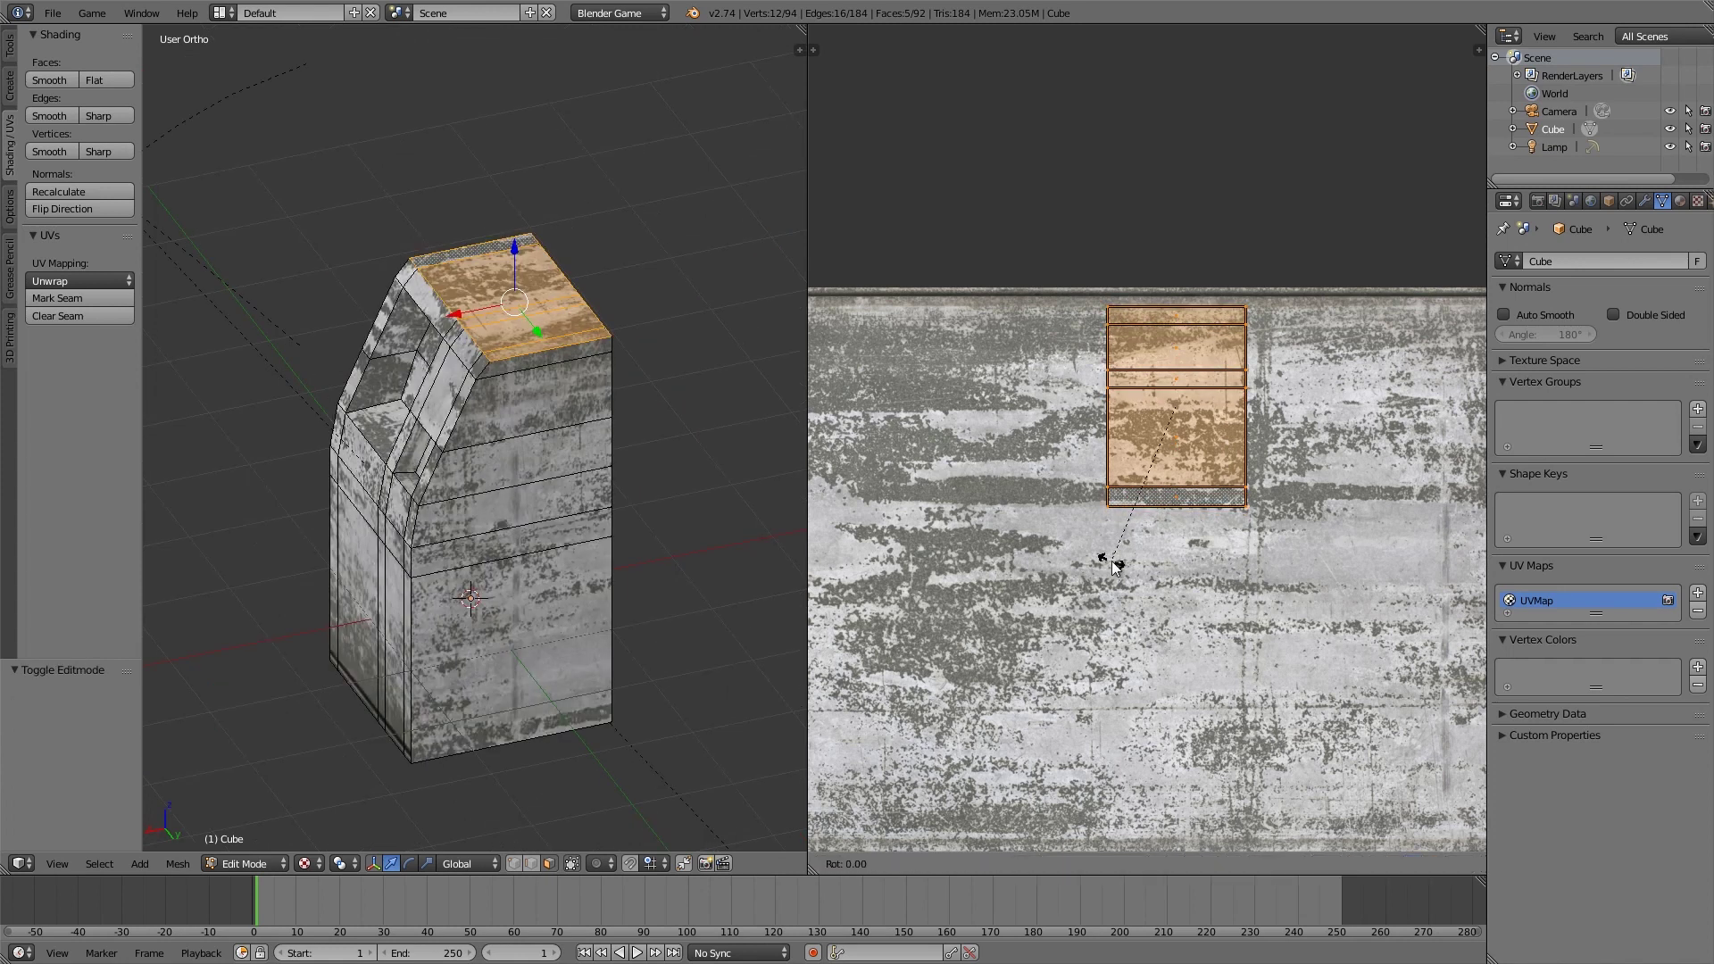
text(90)
key(Return)
key(Tab)
Step: Select three bottom faces and lower their UVs along Y
scroll(571, 509, down, 4)
scroll(571, 507, up, 3)
middle_drag(447, 498, 537, 428)
key(Tab)
shift+right_click(436, 509)
shift+right_click(425, 532)
shift+right_click(402, 565)
key(a)
key(a)
key(g)
key(y)
click(1020, 571)
Step: Clear the selection and pick five lower front faces of the cabinet
shift+middle_drag(570, 826, 569, 532)
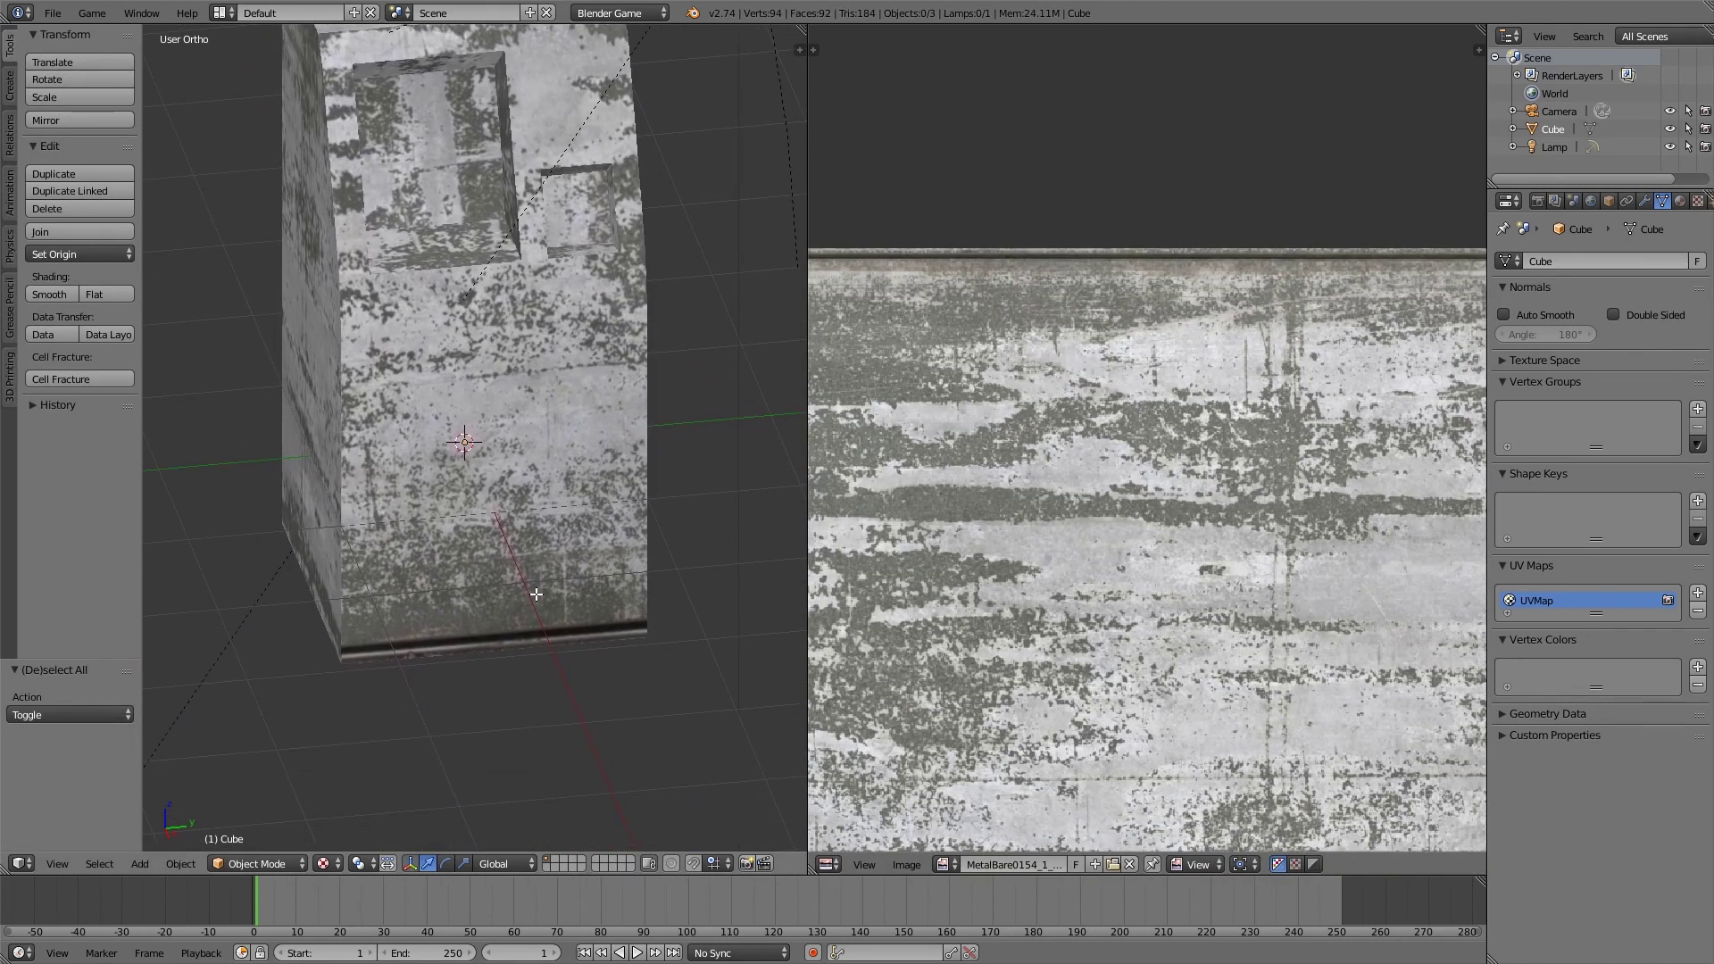
key(Tab)
key(a)
right_click(630, 605)
shift+right_click(558, 607)
shift+right_click(538, 600)
shift+right_click(474, 597)
shift+right_click(361, 597)
scroll(375, 572, down, 3)
Step: Box-select more lower front faces and select all their UVs on the fitted texture
key(b)
drag(414, 362, 564, 416)
key(Home)
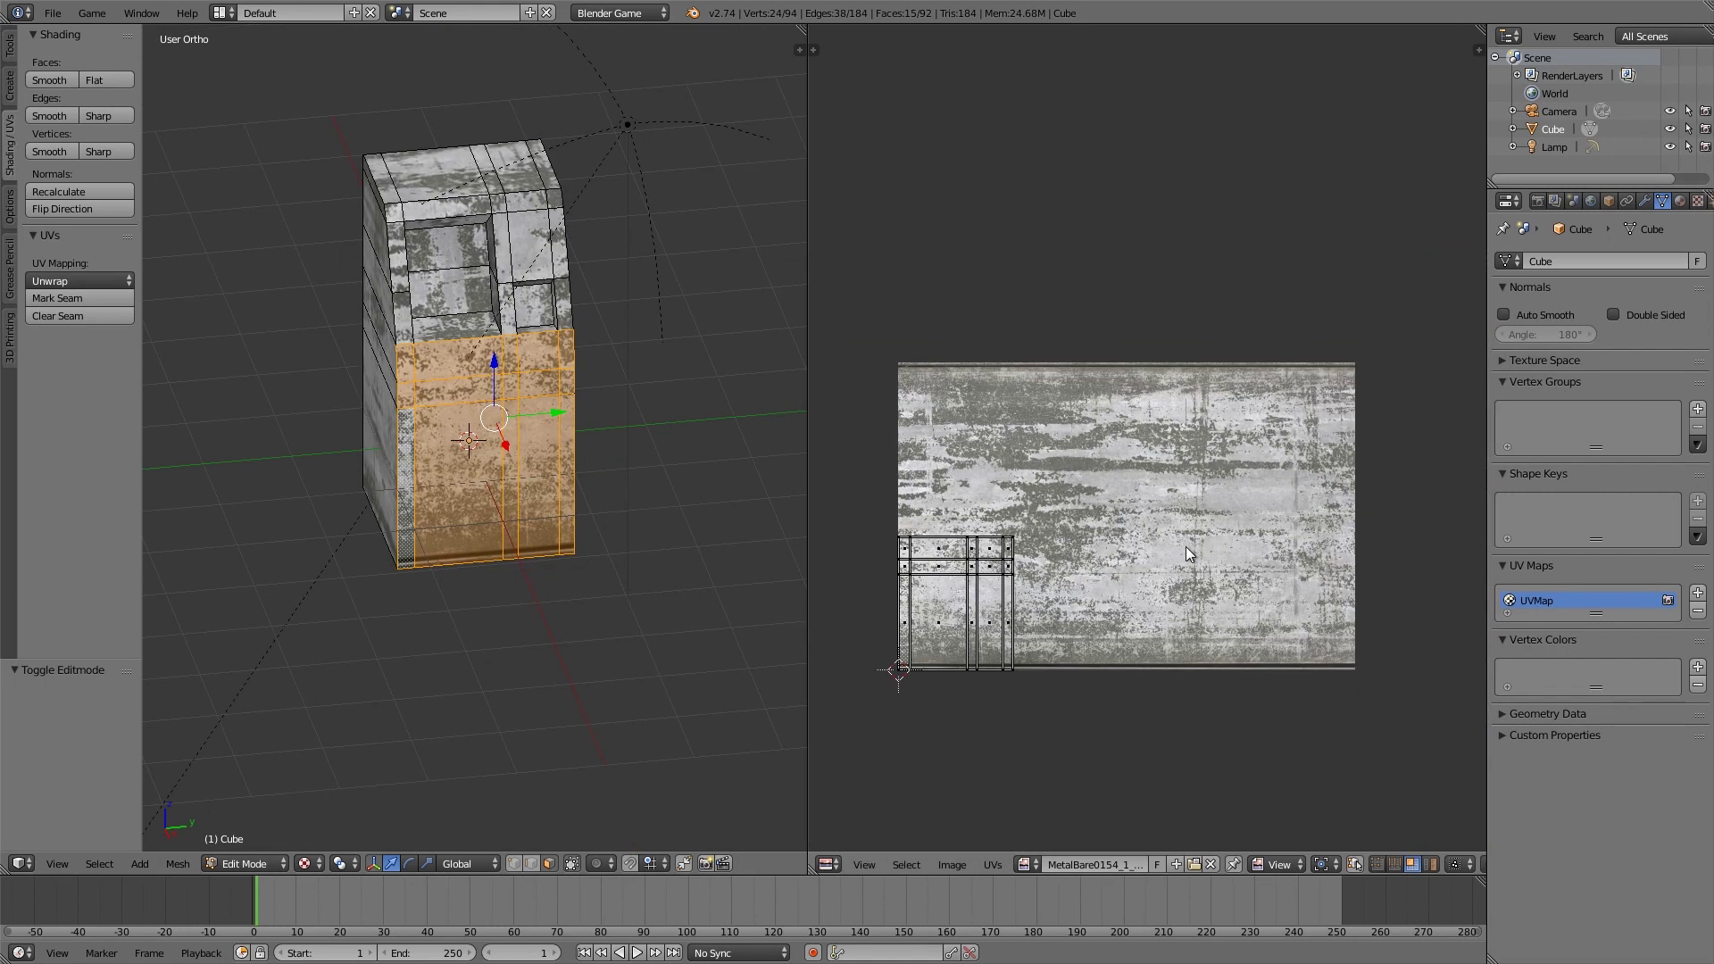
key(a)
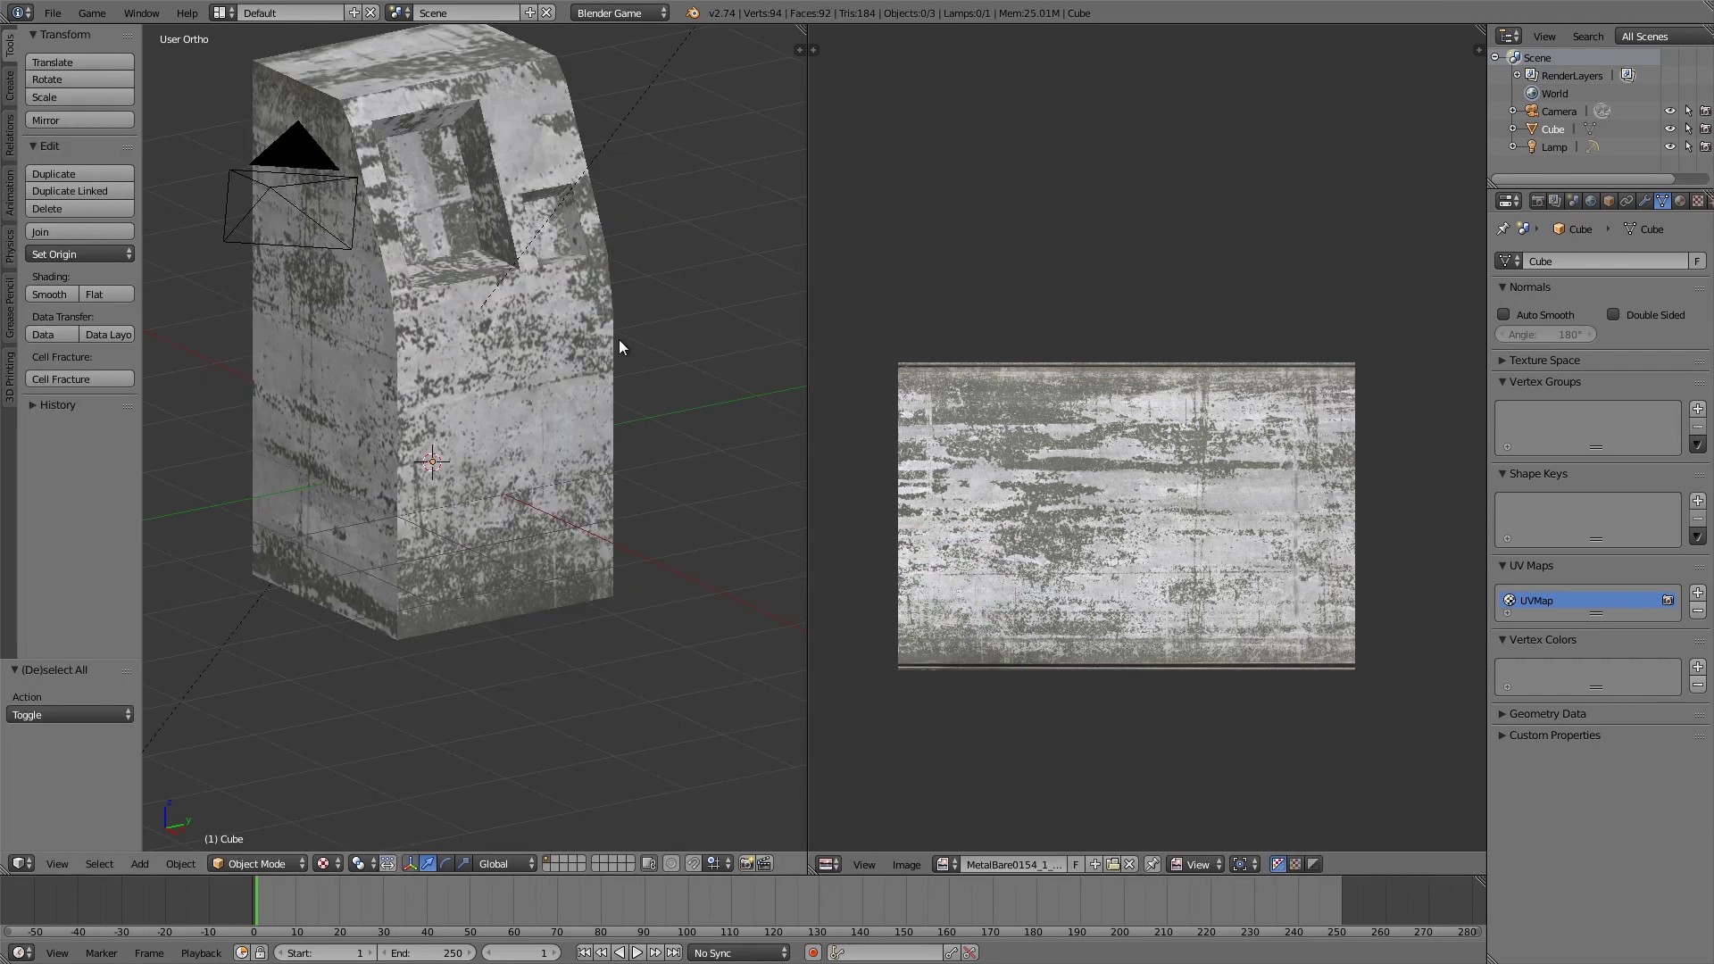
middle_drag(622, 347, 593, 407)
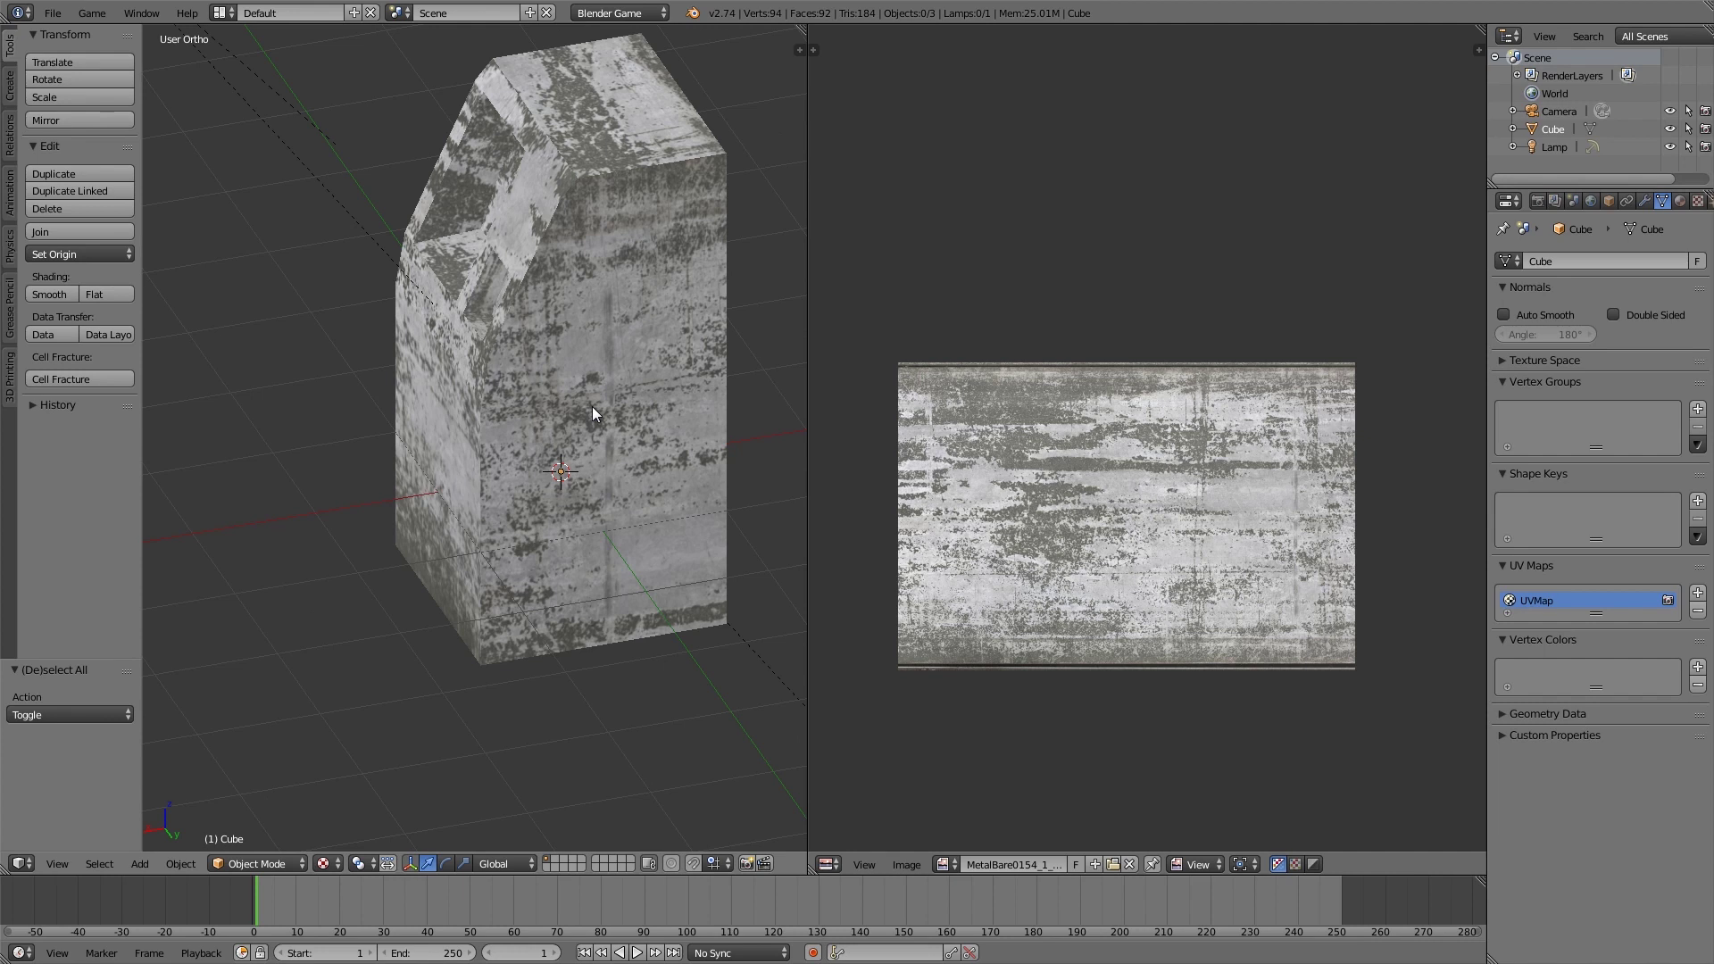
scroll(592, 406, up, 5)
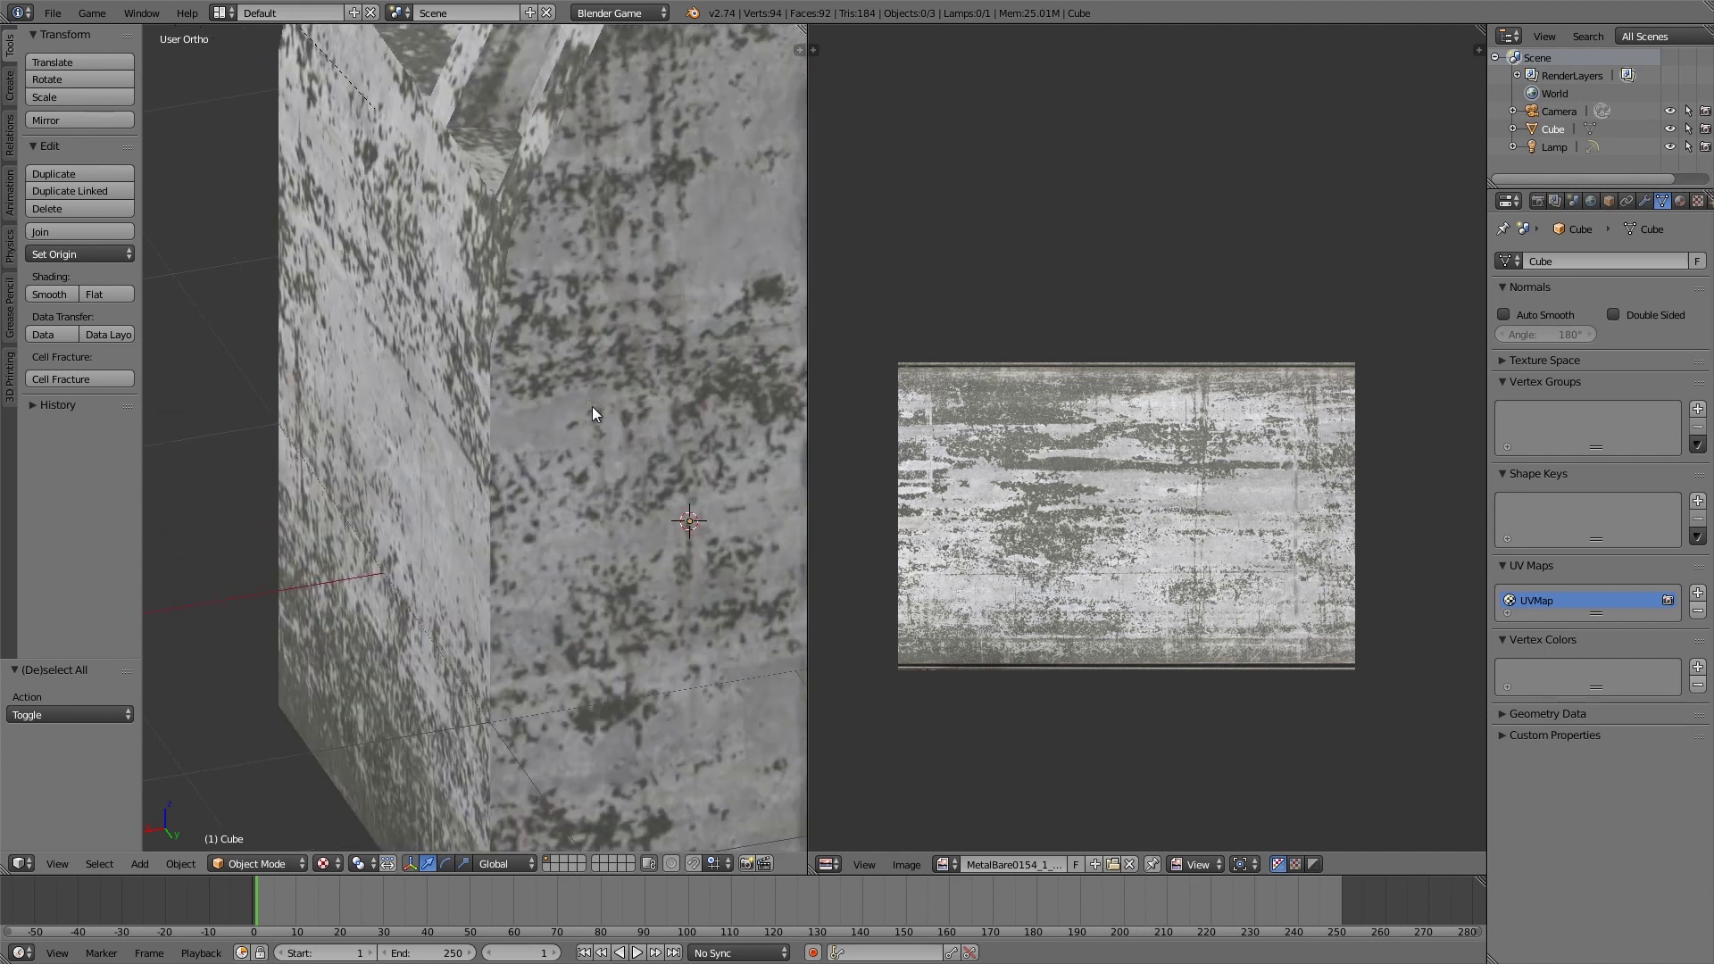
scroll(516, 420, down, 5)
middle_drag(533, 403, 595, 415)
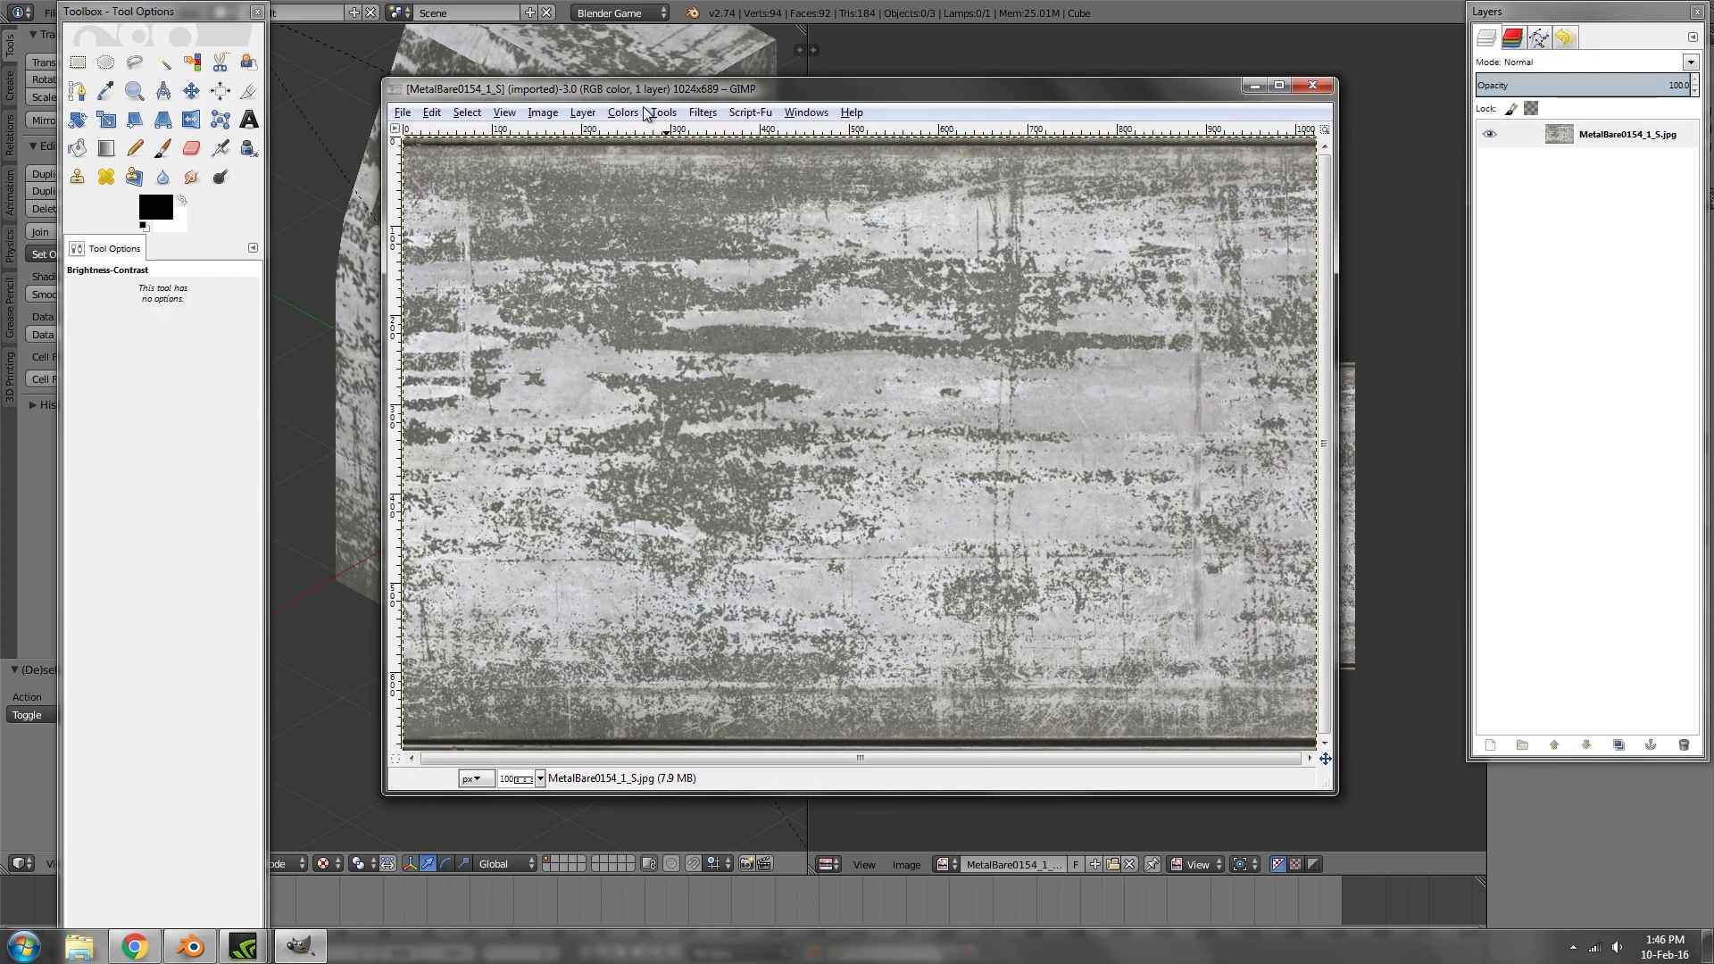
Step: Darken and flatten the texture with Brightness -61 and Contrast -59
click(638, 112)
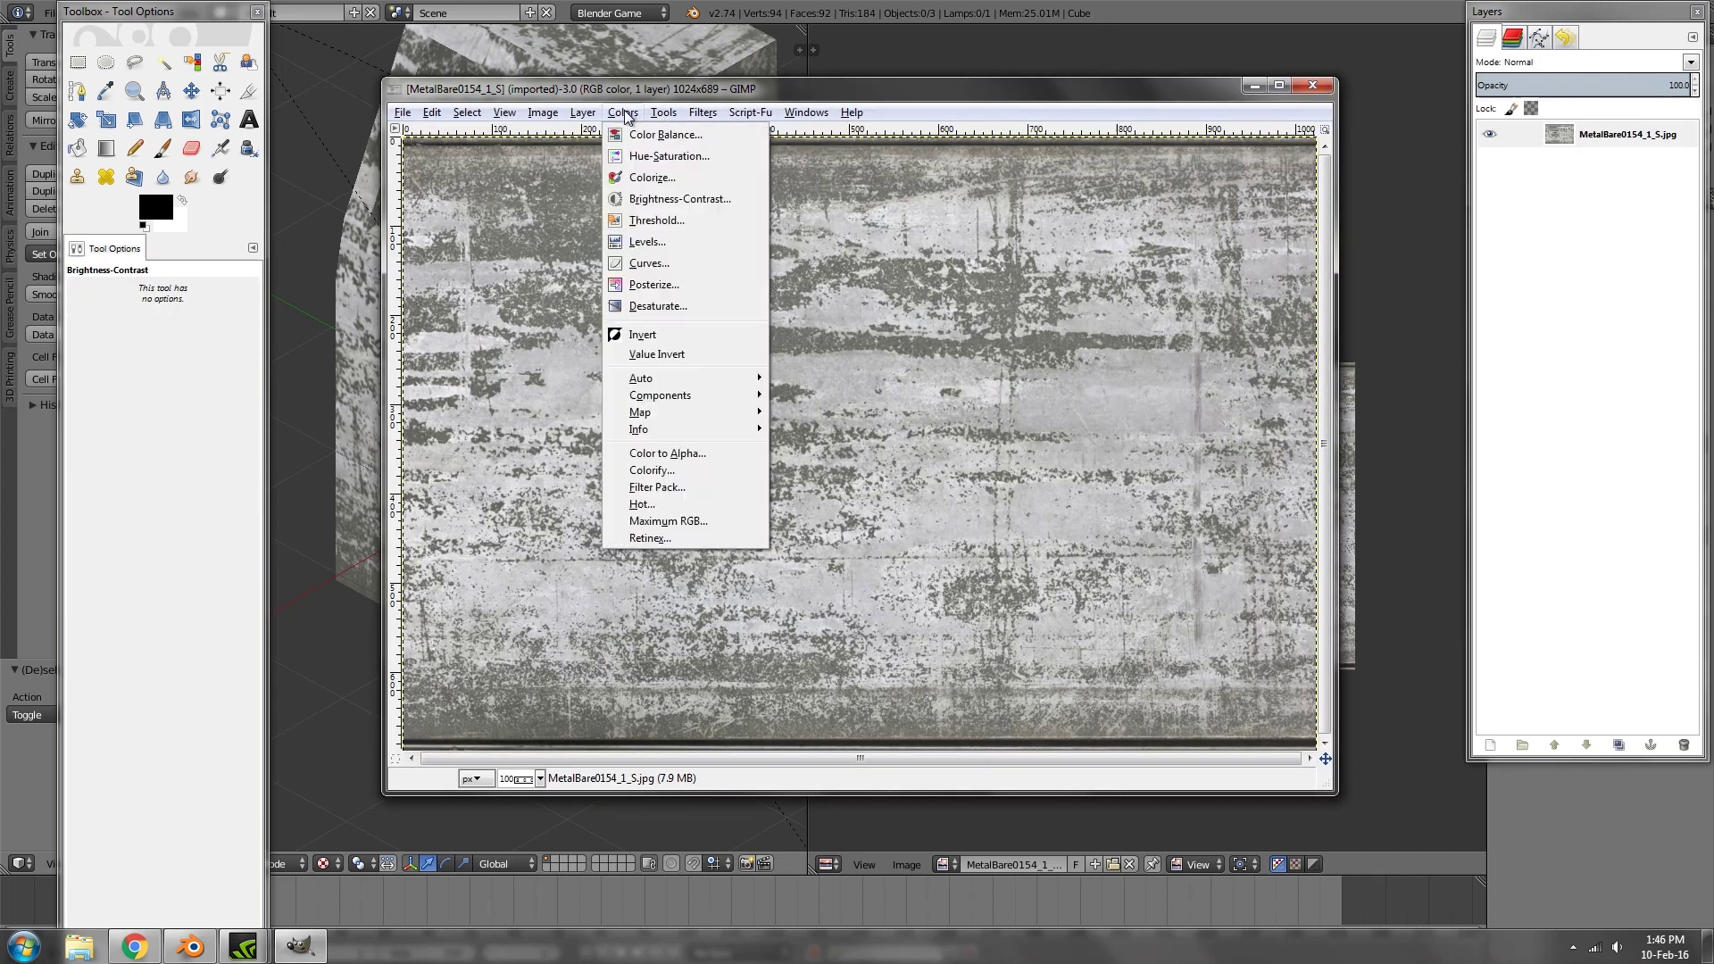
click(641, 201)
drag(470, 153, 416, 129)
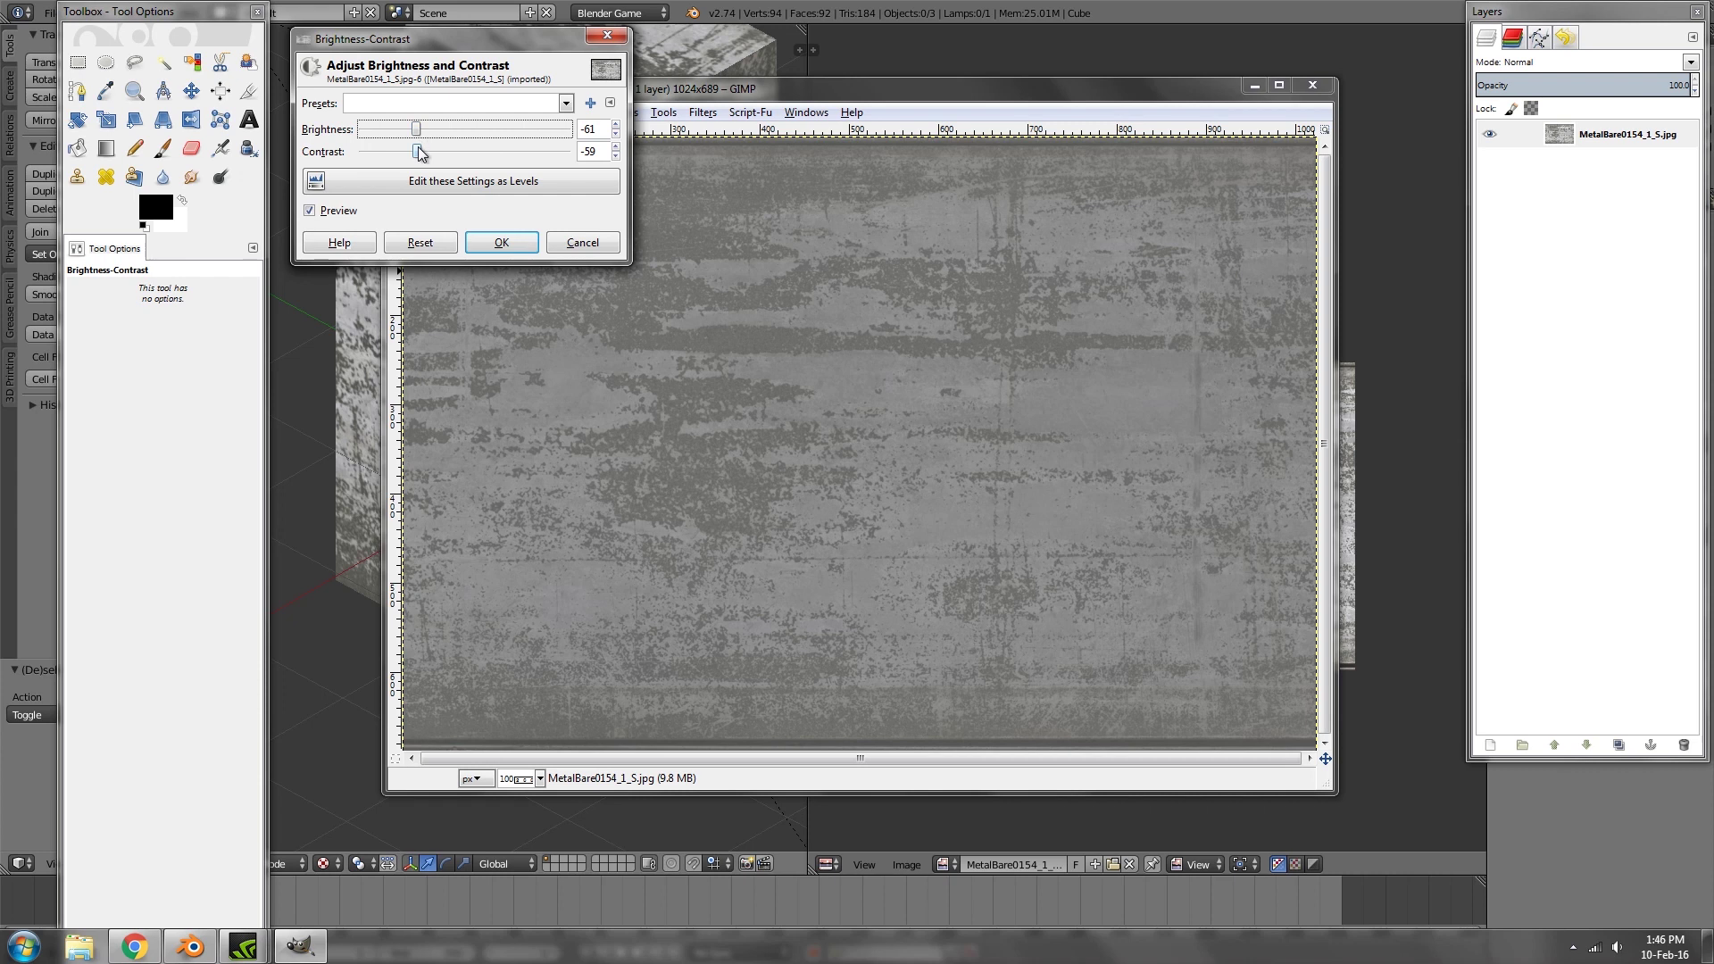
click(501, 242)
Step: Export the adjusted image as MetalBare0154_1_Salternate.jpg
click(623, 112)
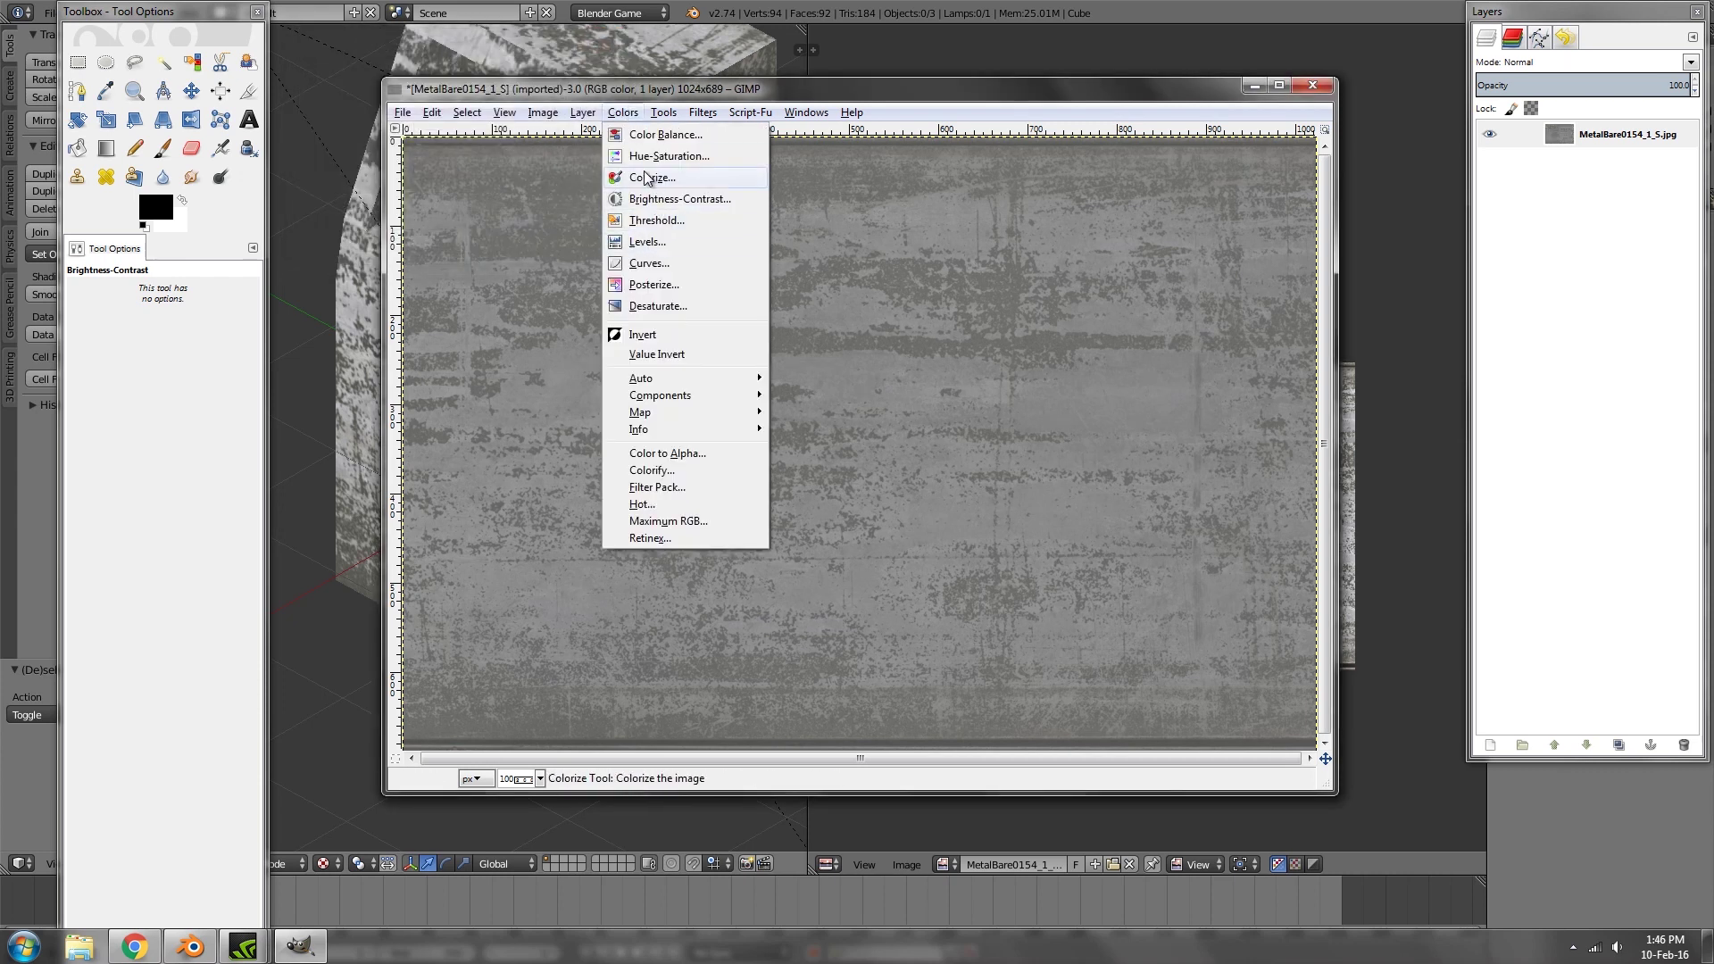
mouse_move(581, 112)
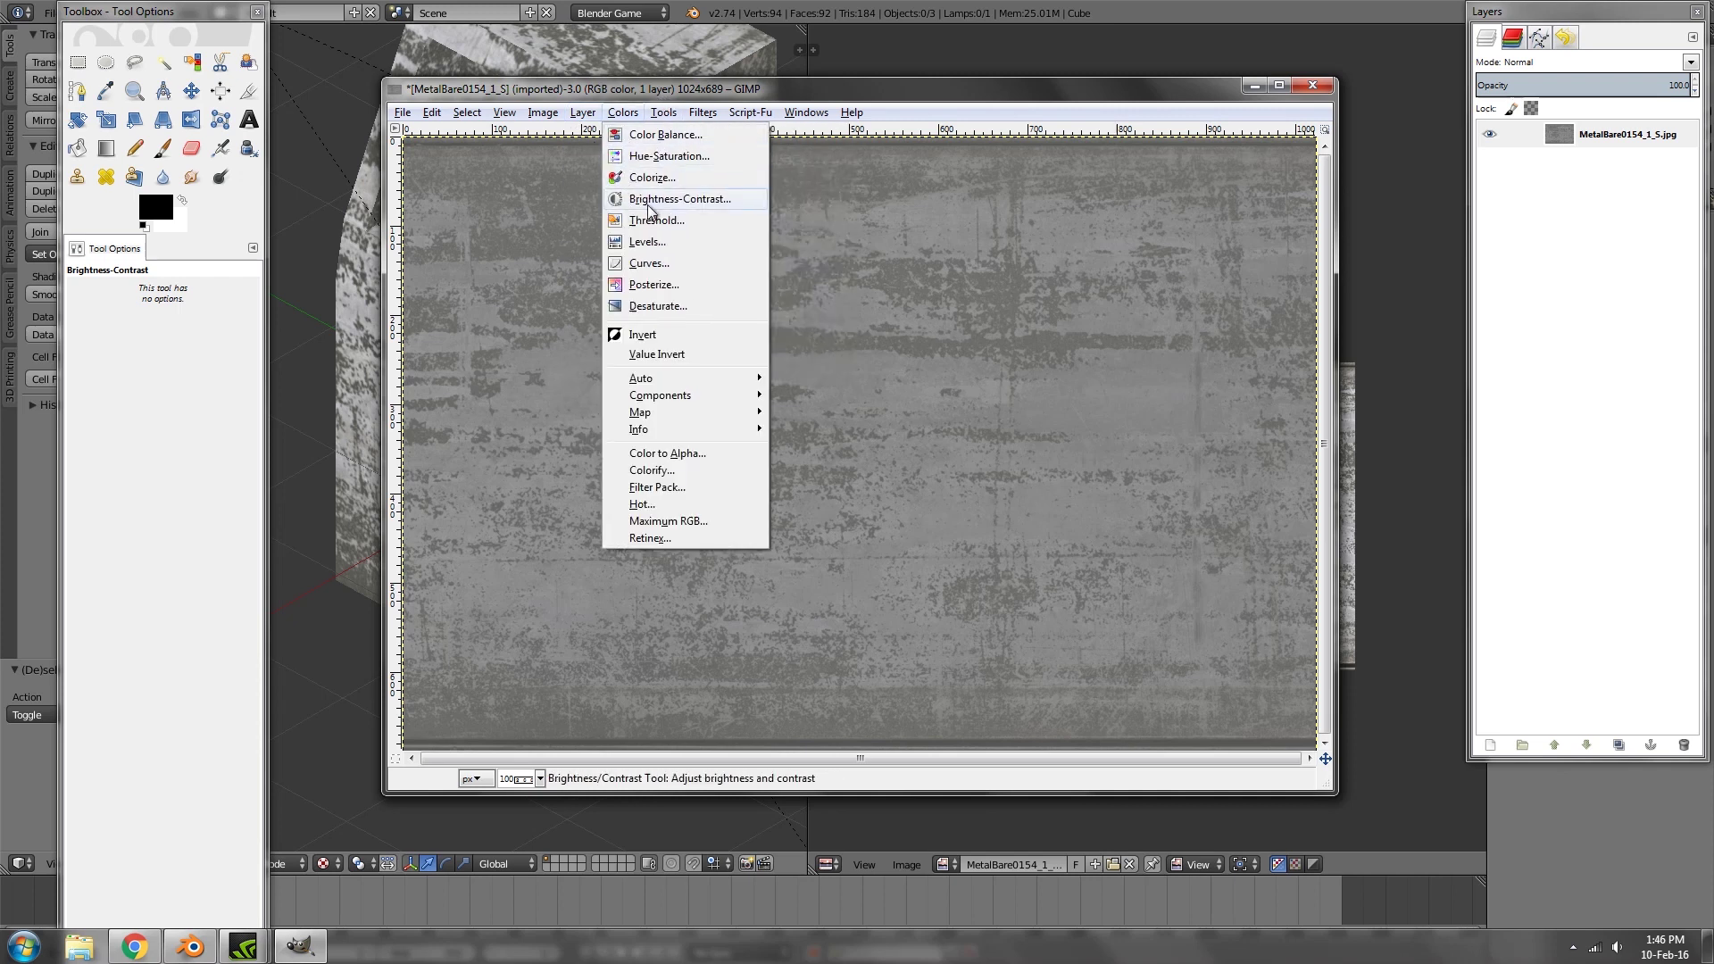
mouse_move(403, 113)
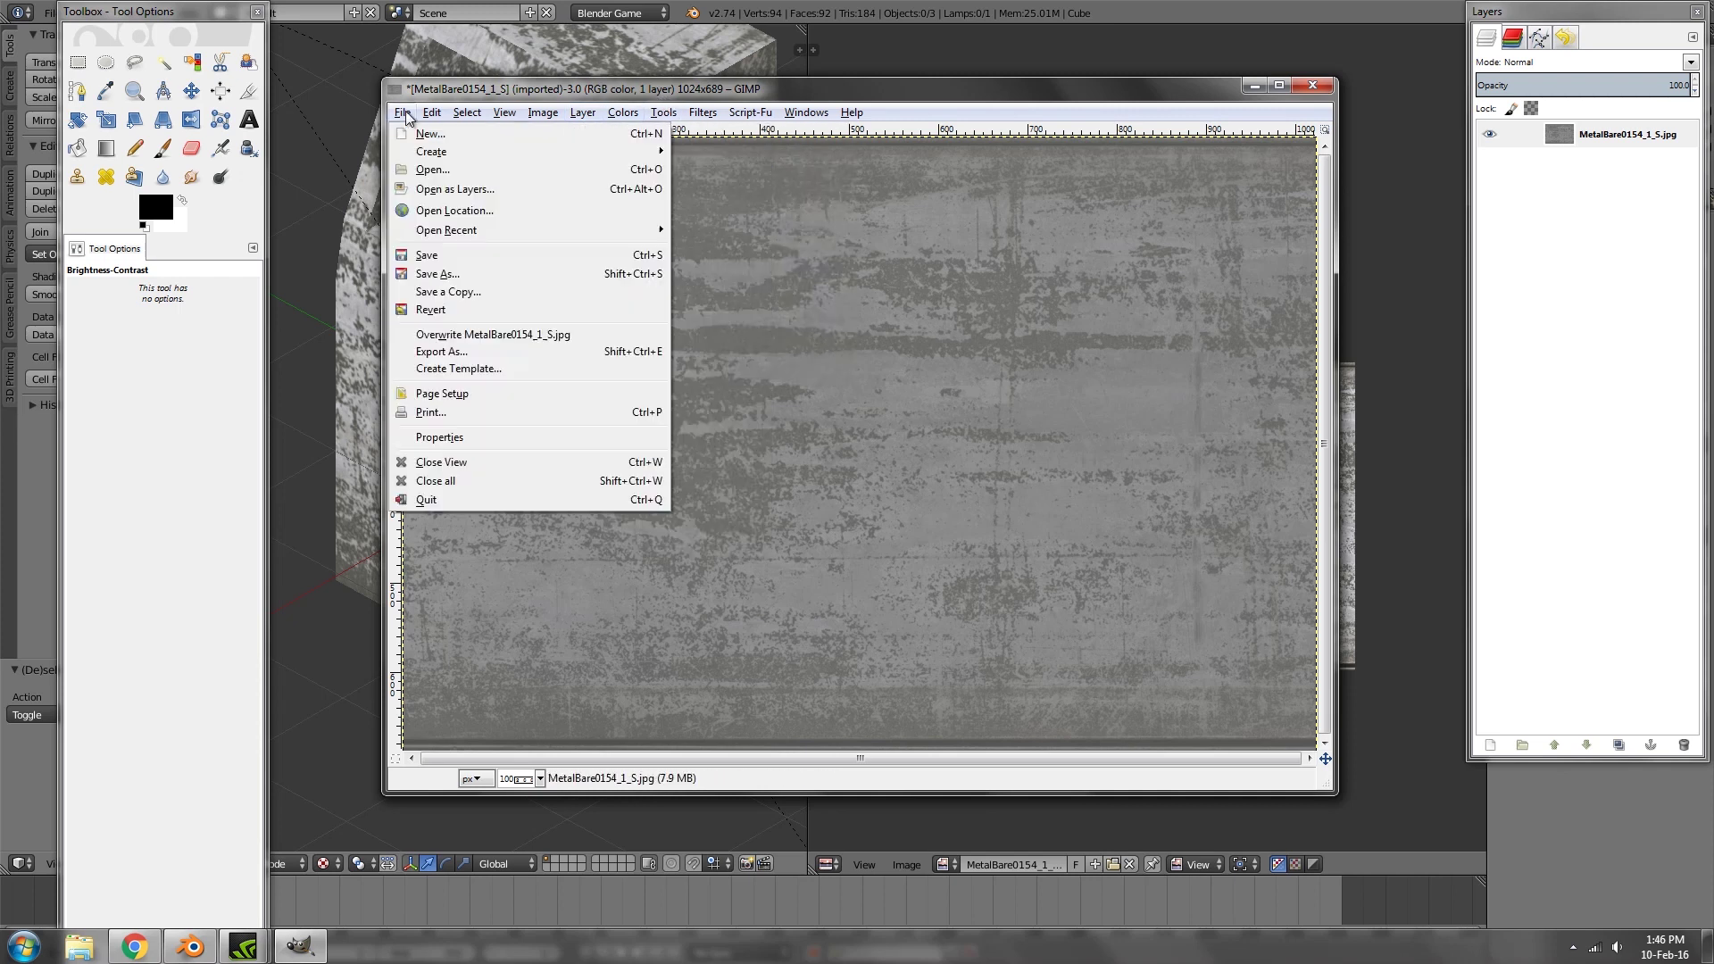
click(472, 355)
click(700, 289)
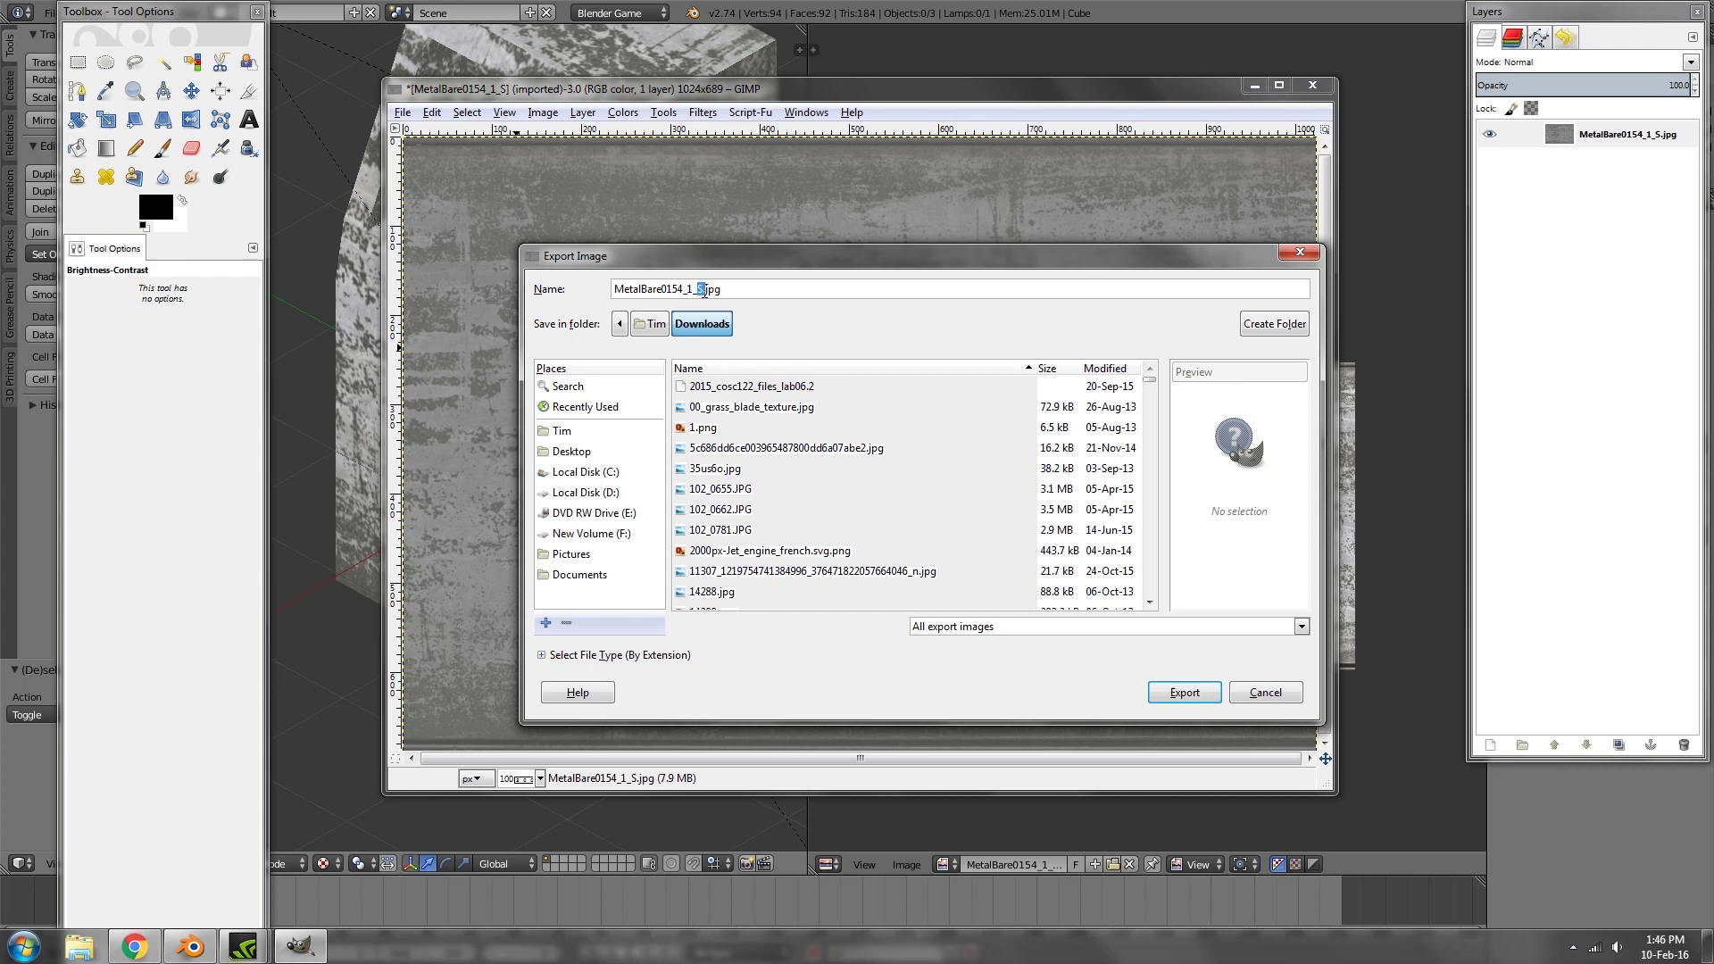
text(alternate)
click(1016, 656)
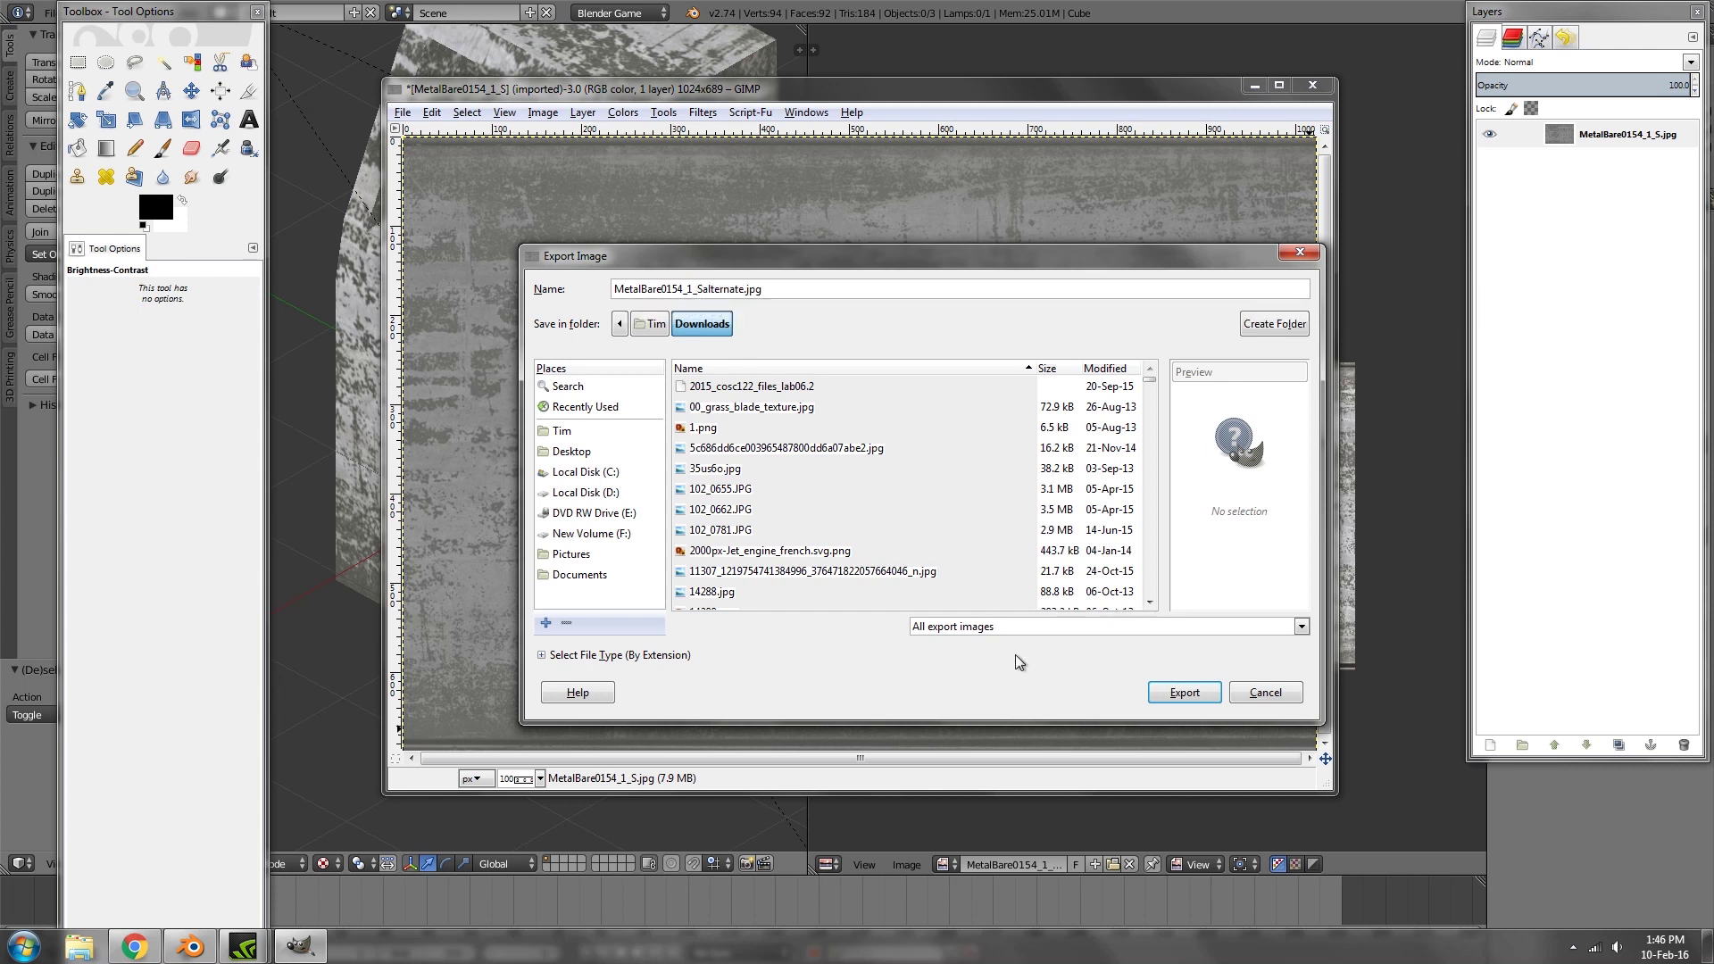
click(1194, 692)
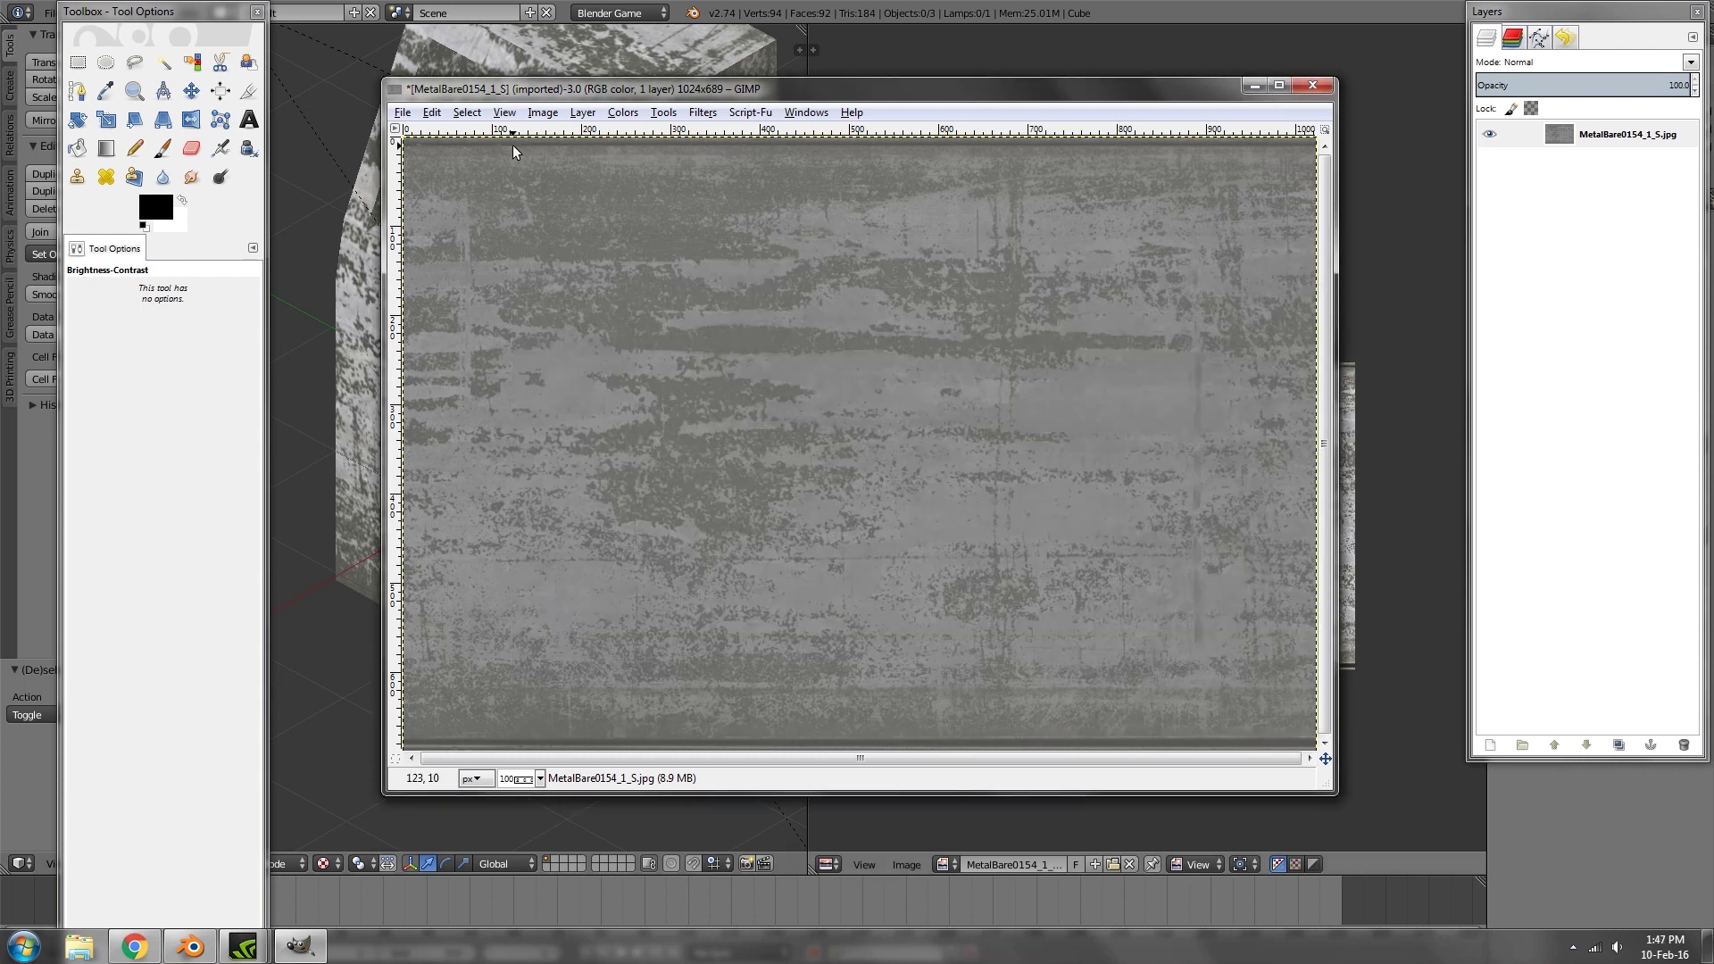
Step: Reopen the original MetalBare0154_1_S.jpg from recent files
click(402, 112)
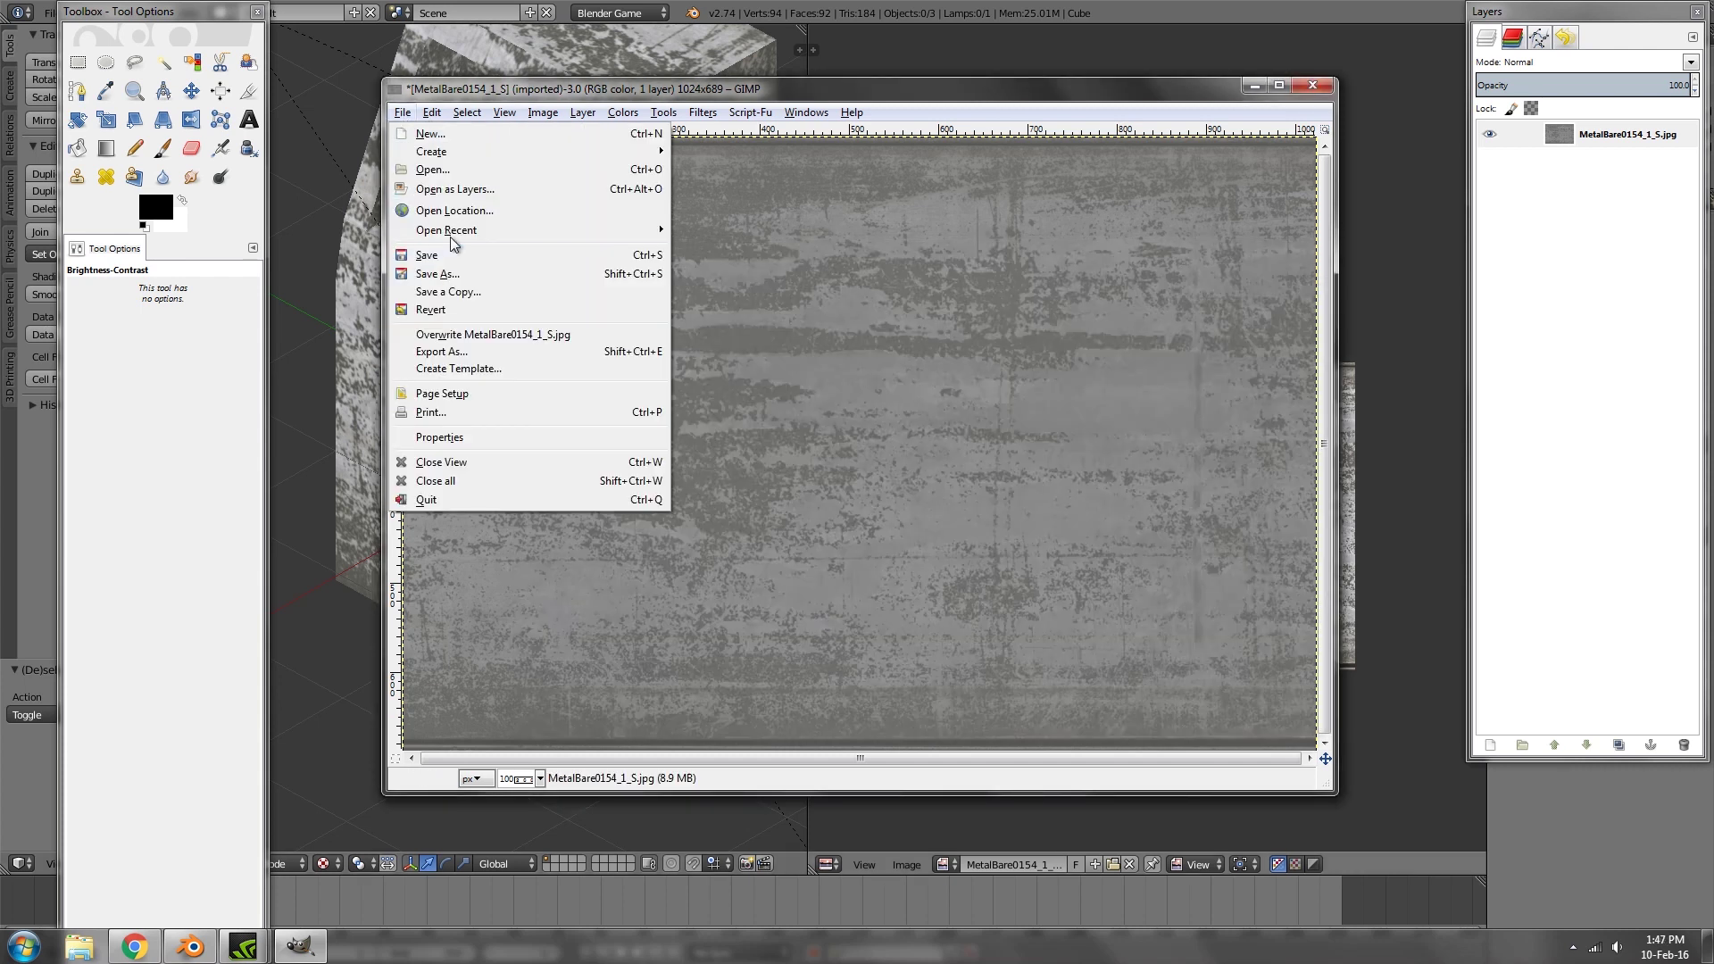
mouse_move(635, 234)
click(762, 244)
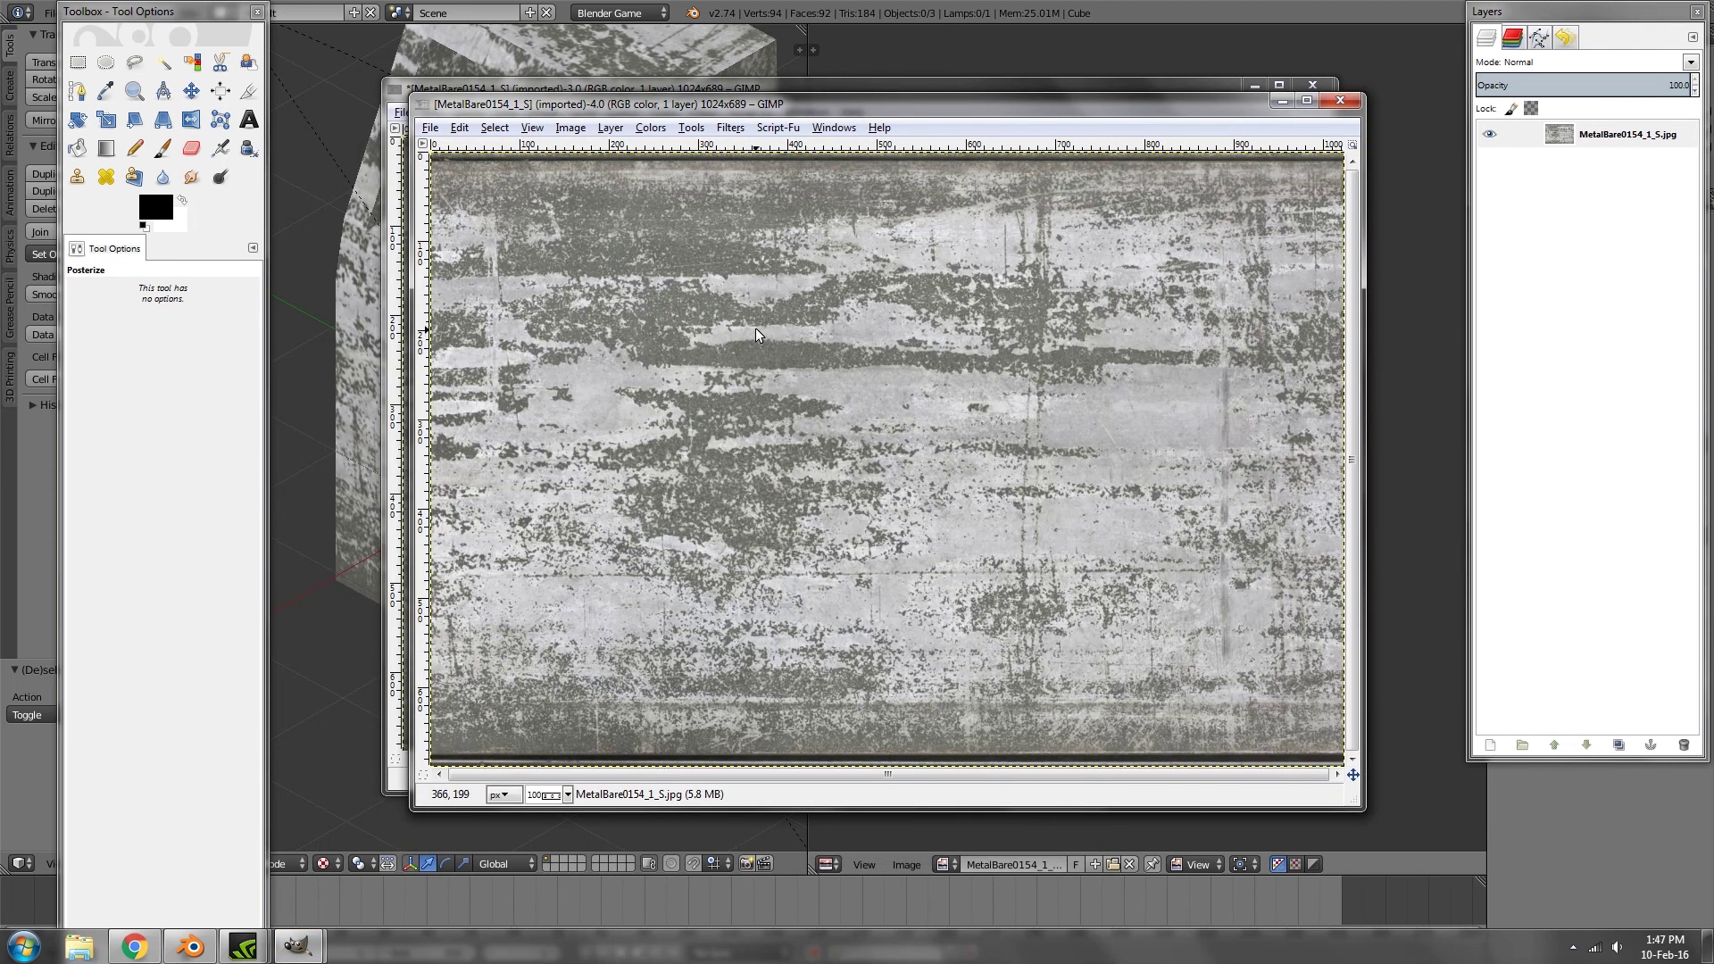
Step: Run Filters > Map > Insane Bump on the MetalBare0154 image and execute map generation
click(725, 129)
mouse_move(766, 386)
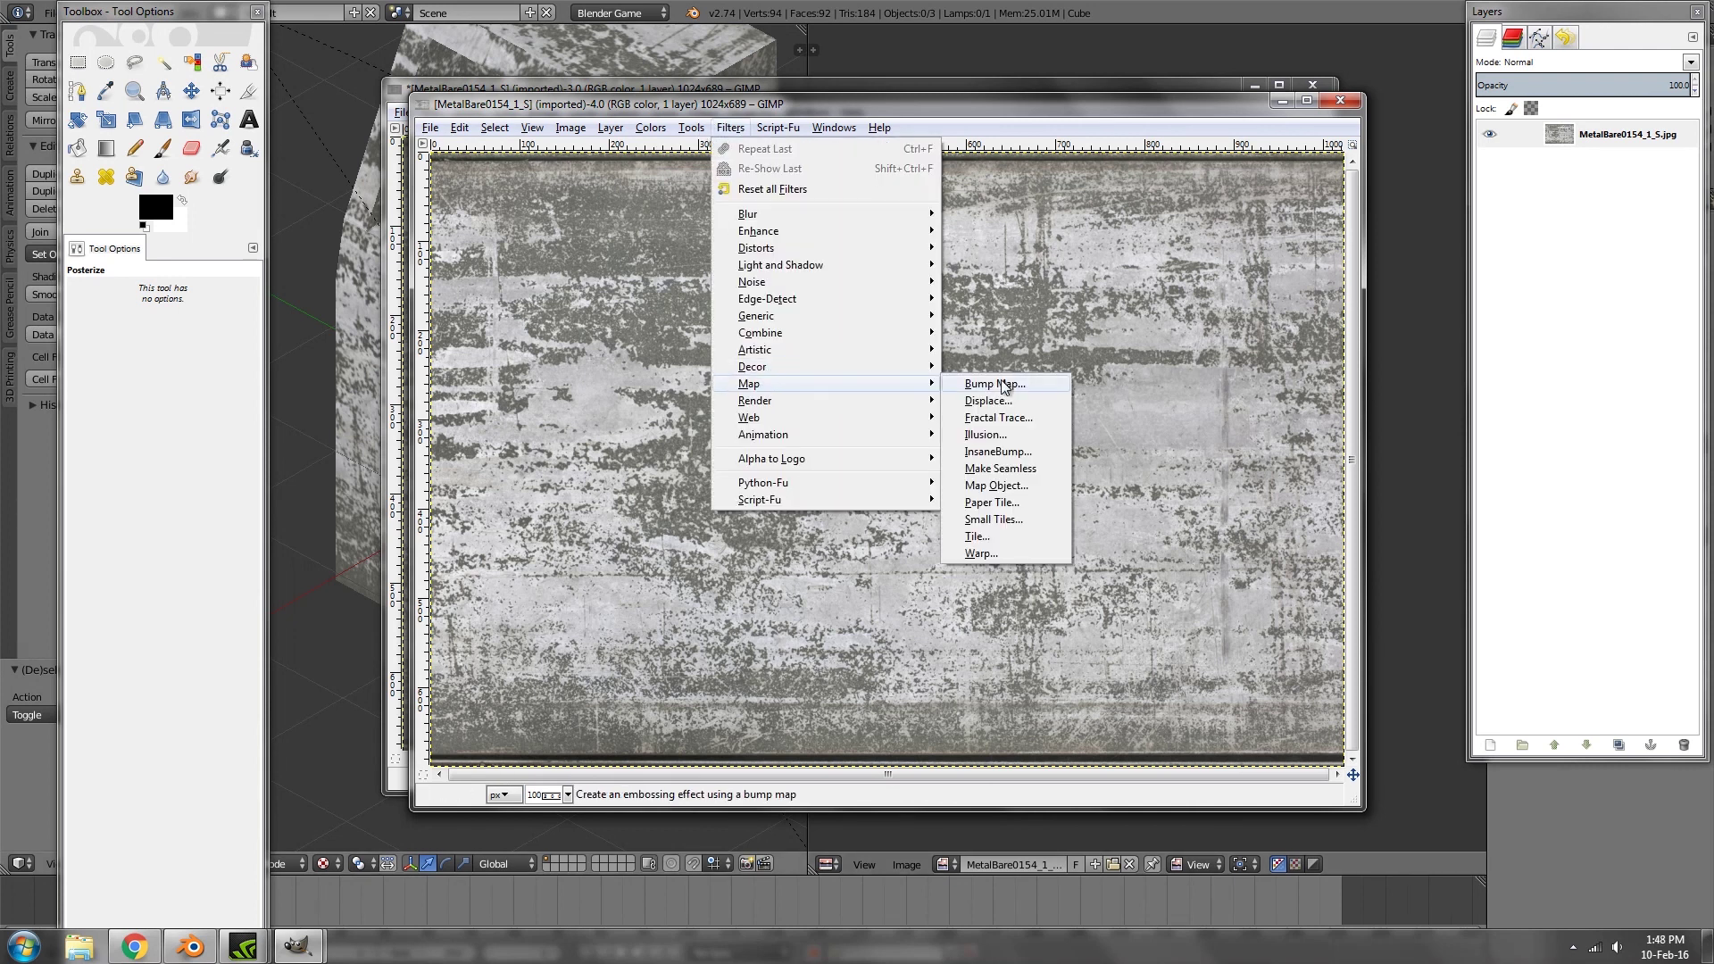
click(993, 452)
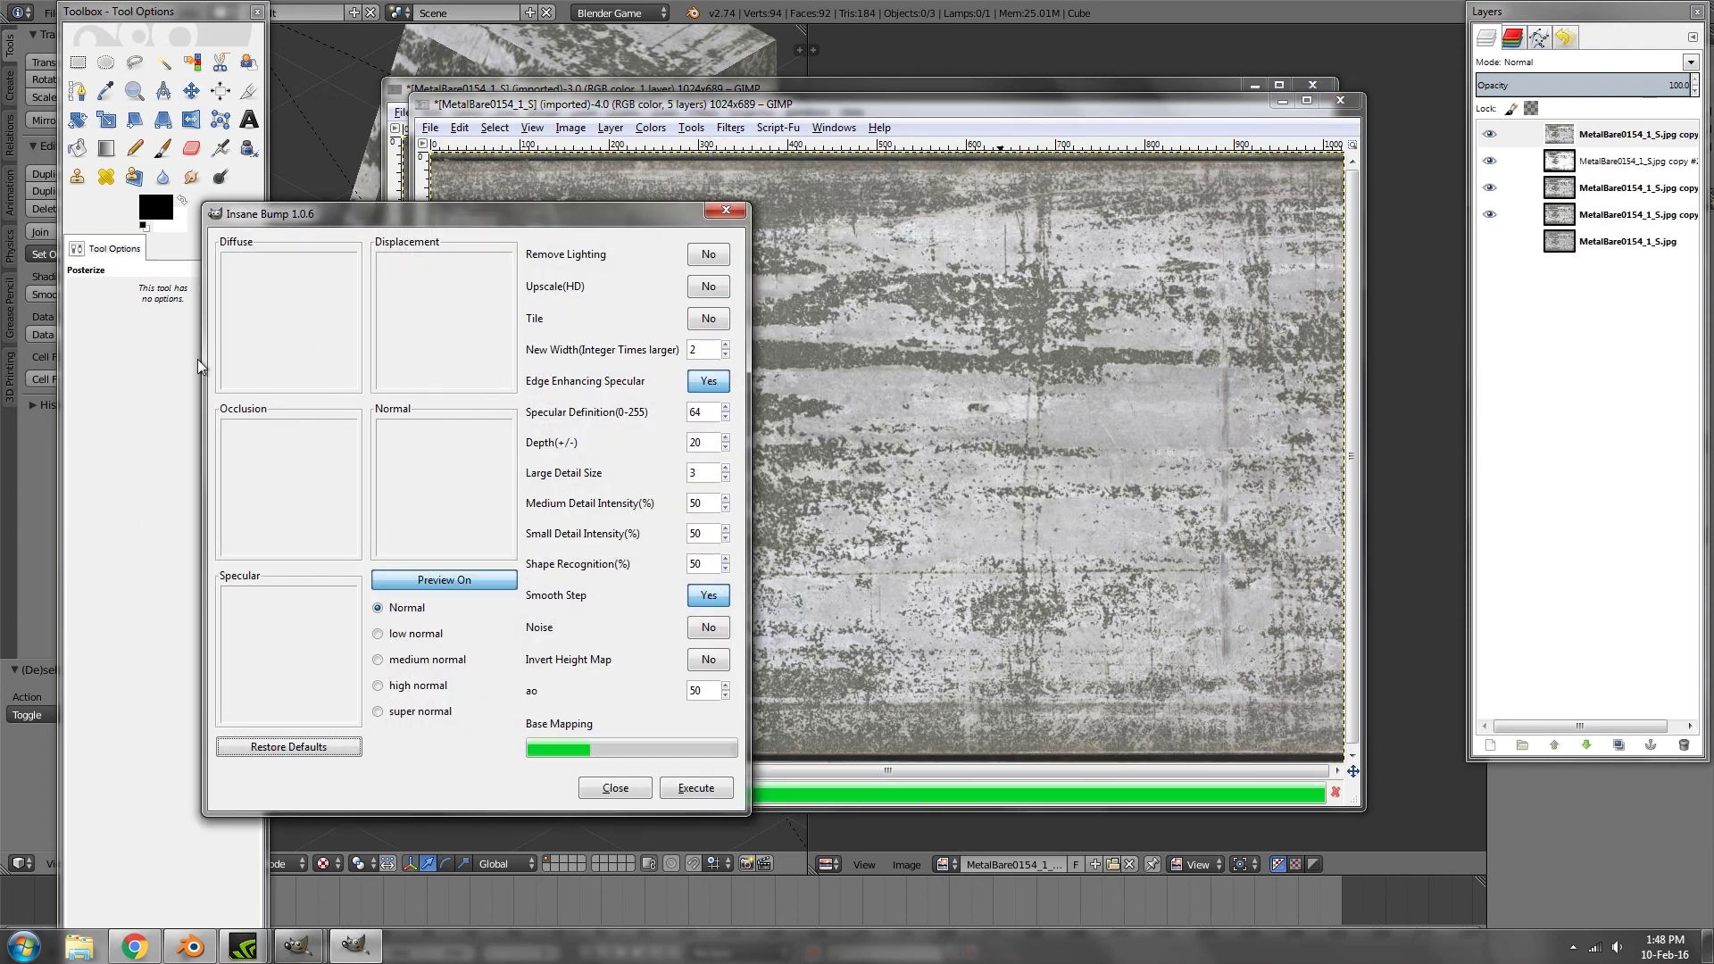
click(378, 608)
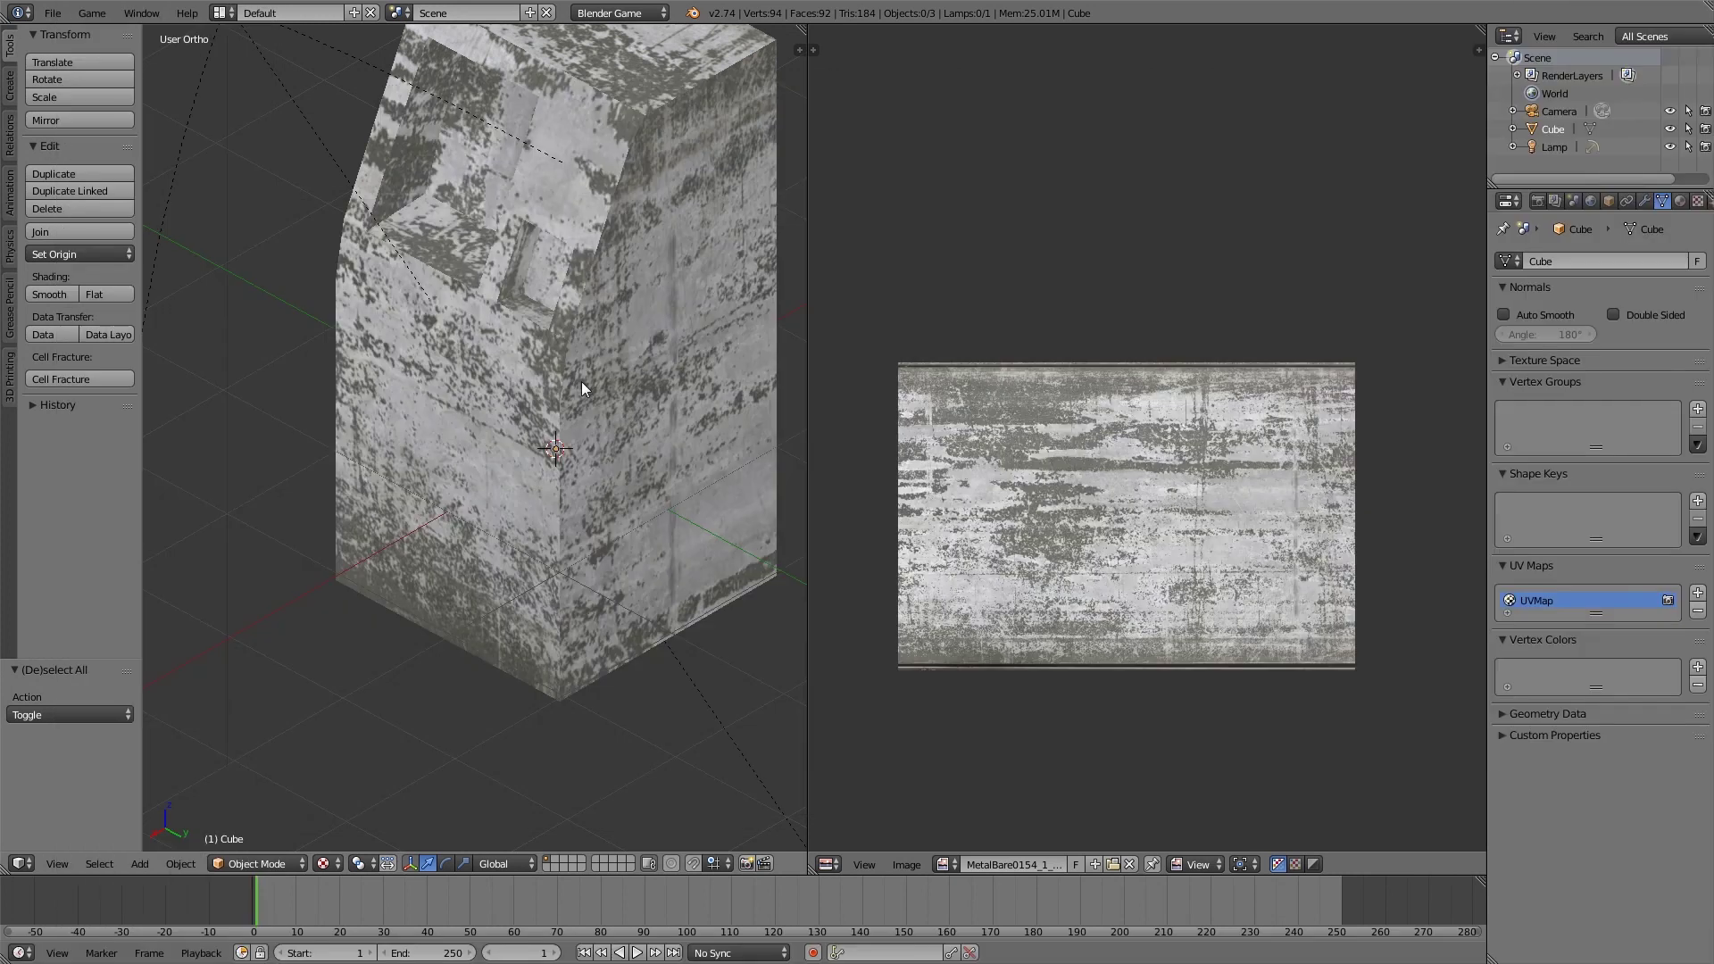
middle_drag(581, 382, 544, 386)
Step: Rename the cube object to ATM
right_click(561, 336)
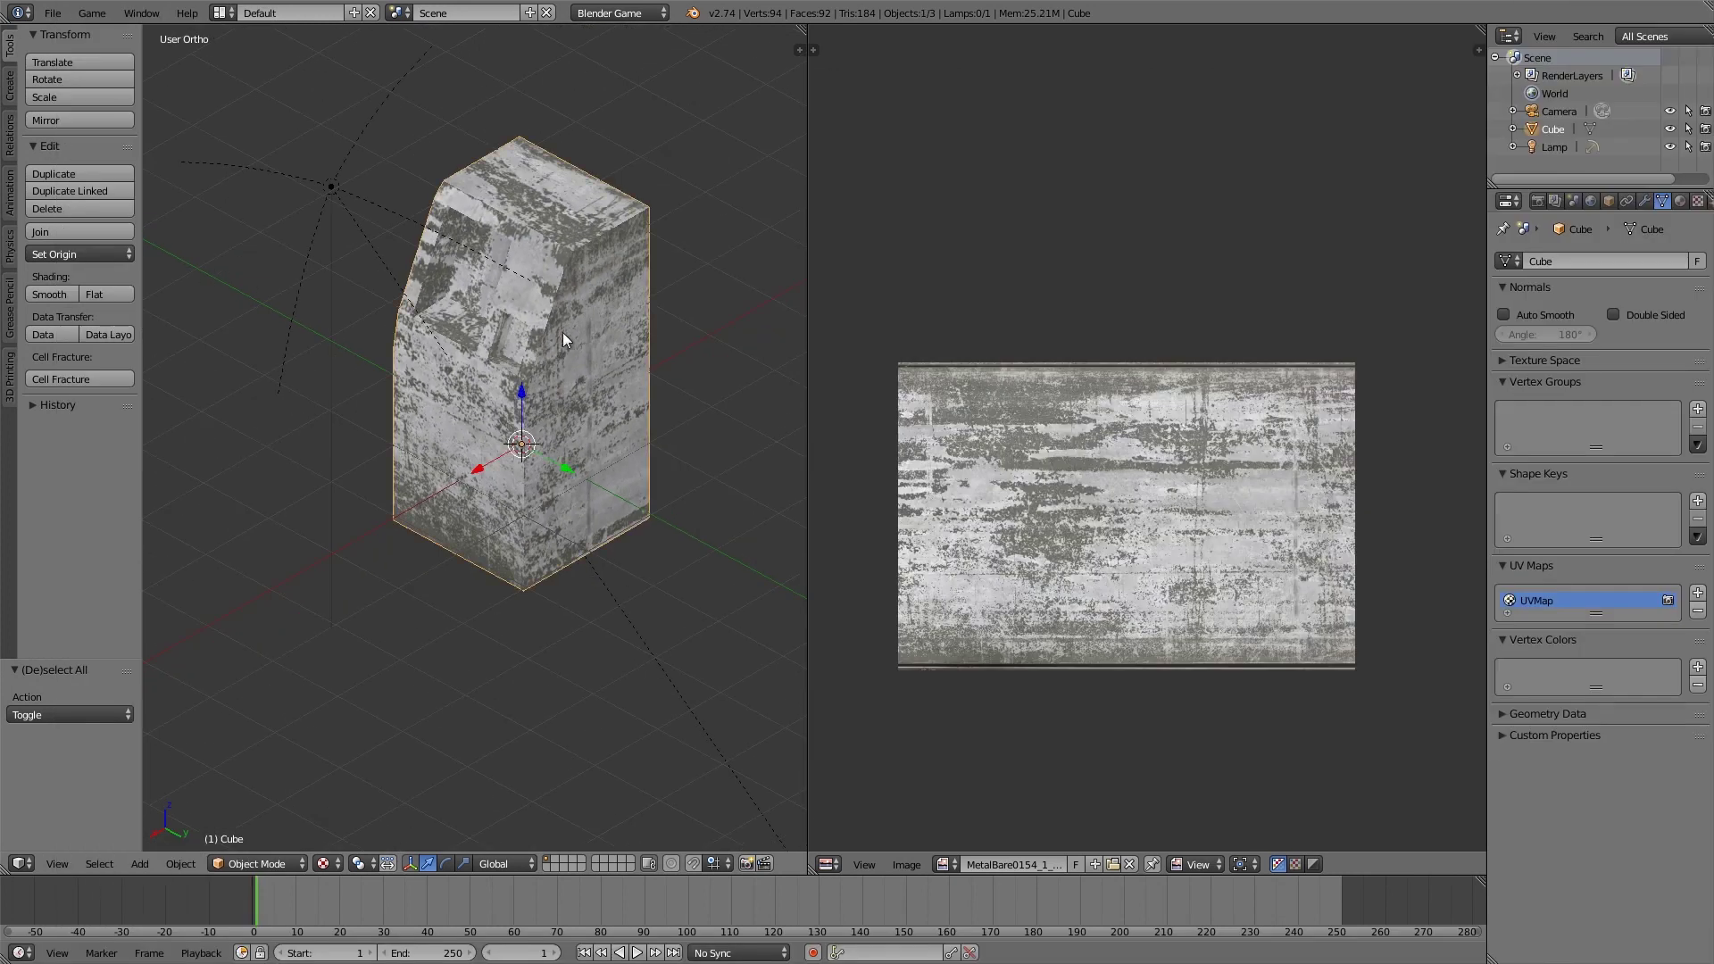
click(1609, 200)
click(1605, 260)
text(ATM)
key(Return)
Step: Add a new texture in the material's second texture slot
click(1680, 201)
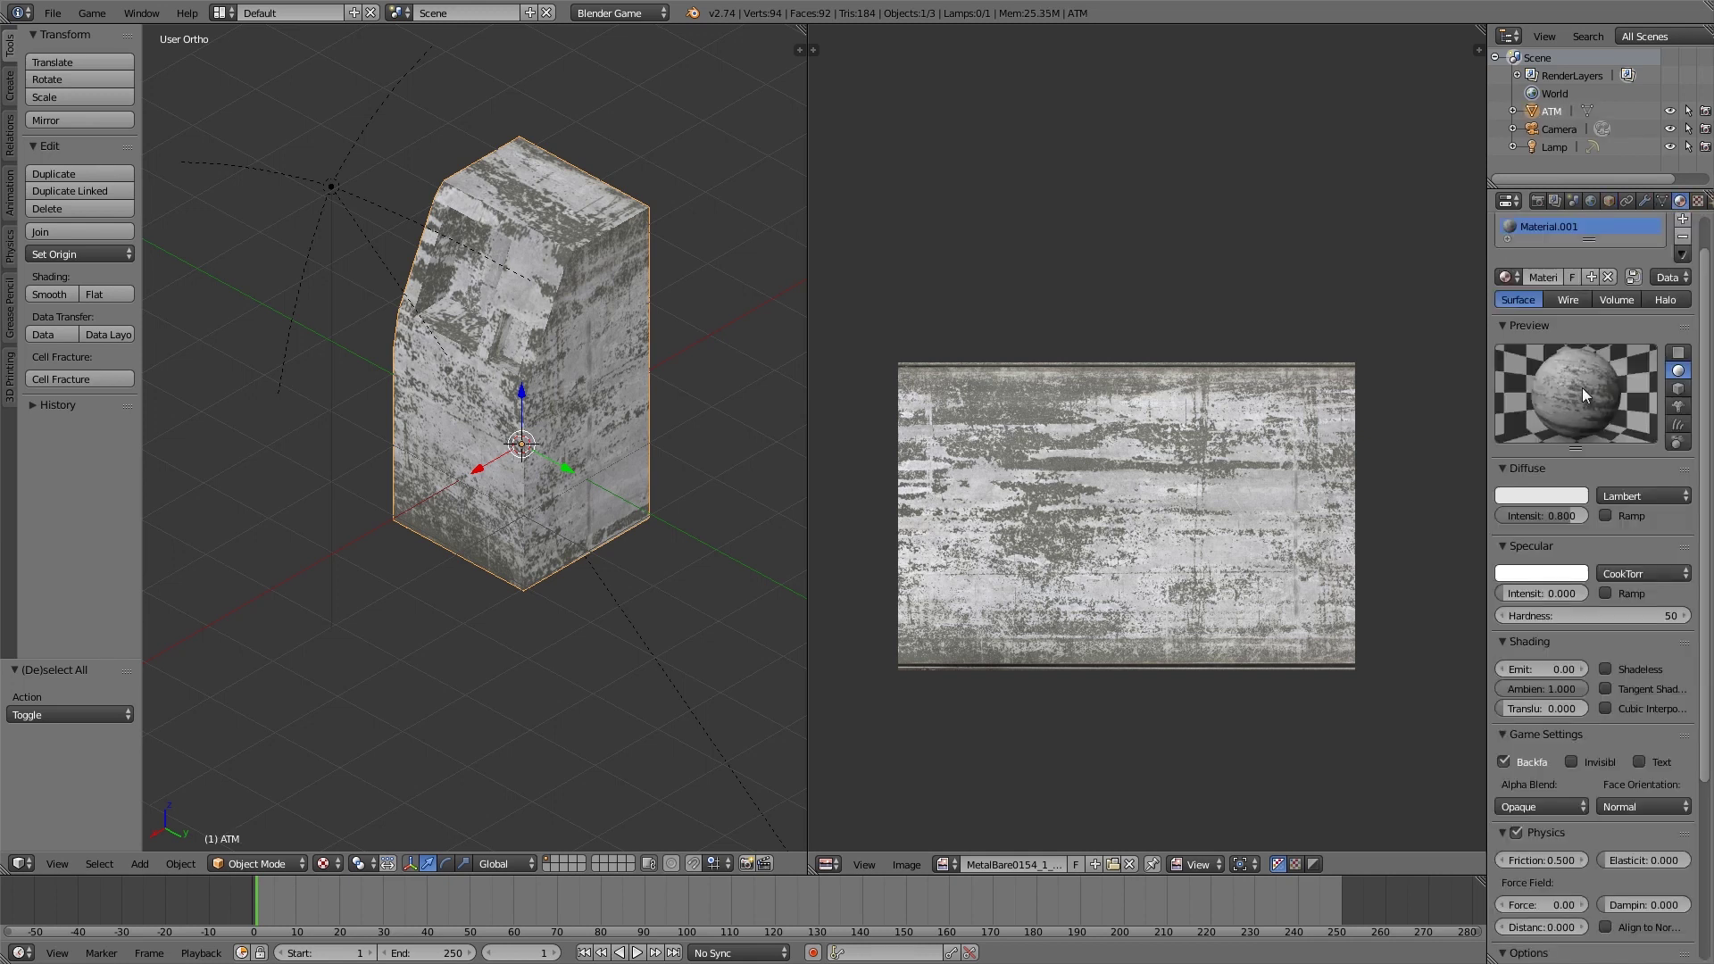
click(1698, 201)
scroll(1666, 426, down, 5)
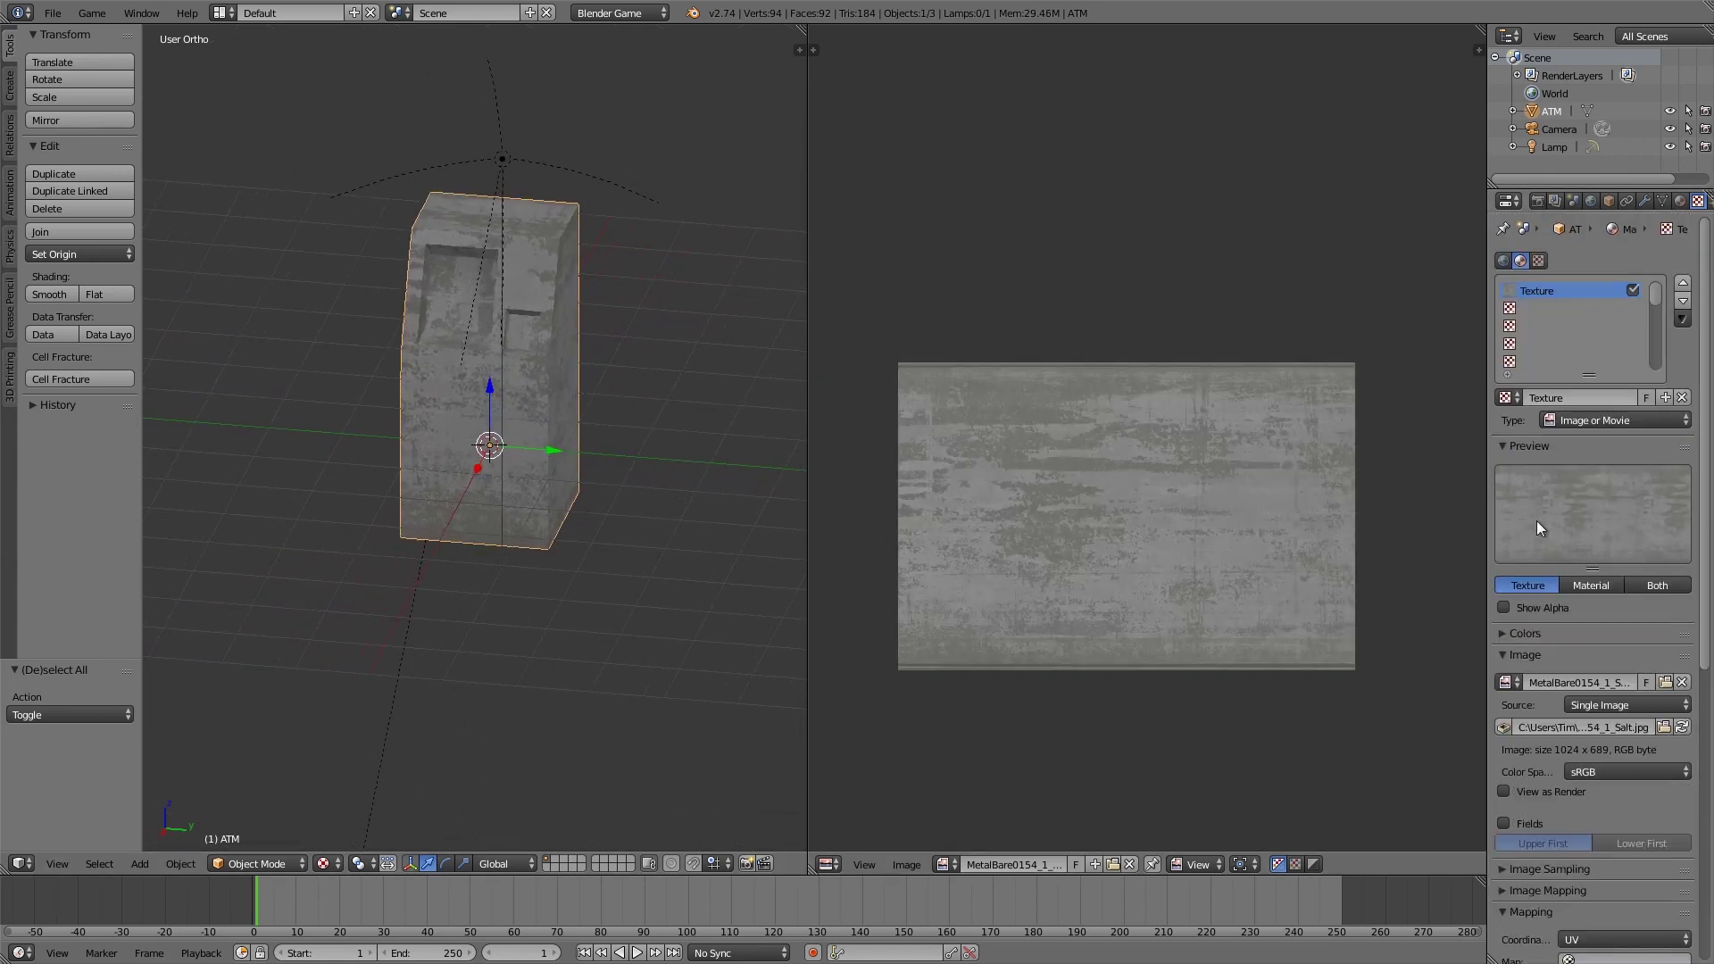
click(1524, 307)
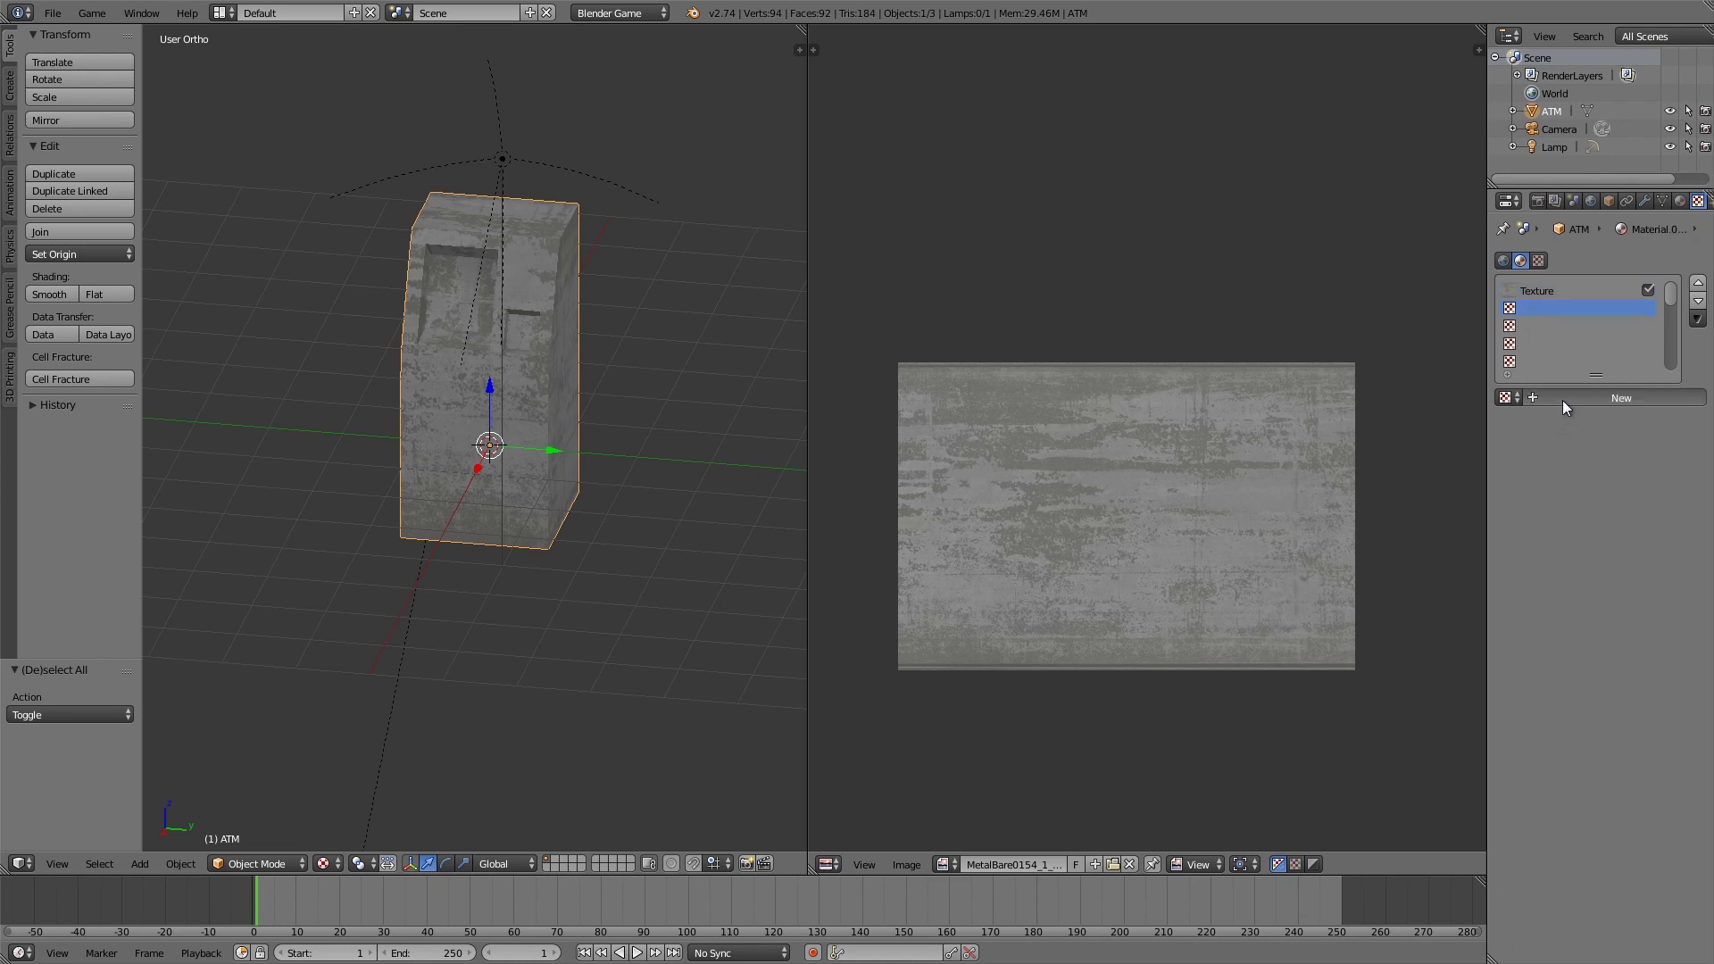
click(1568, 400)
scroll(1597, 588, down, 4)
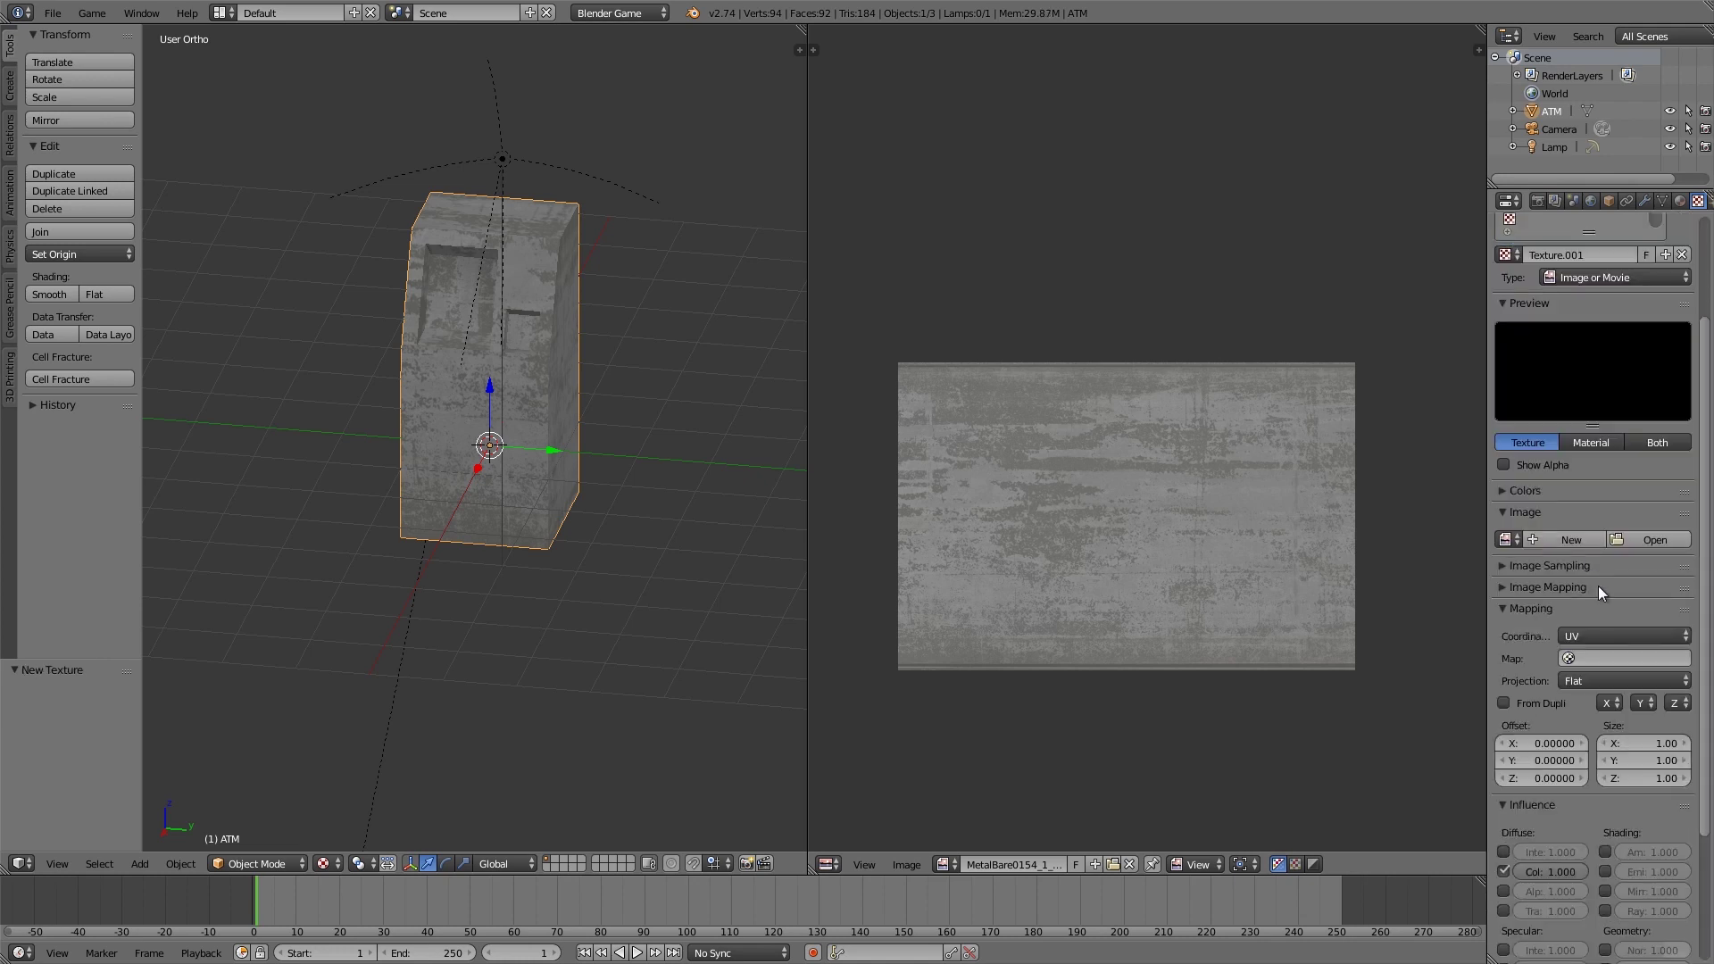
Step: Load the specular map MetalBare0154_1_S_s.jpg as the new texture's image
click(1653, 538)
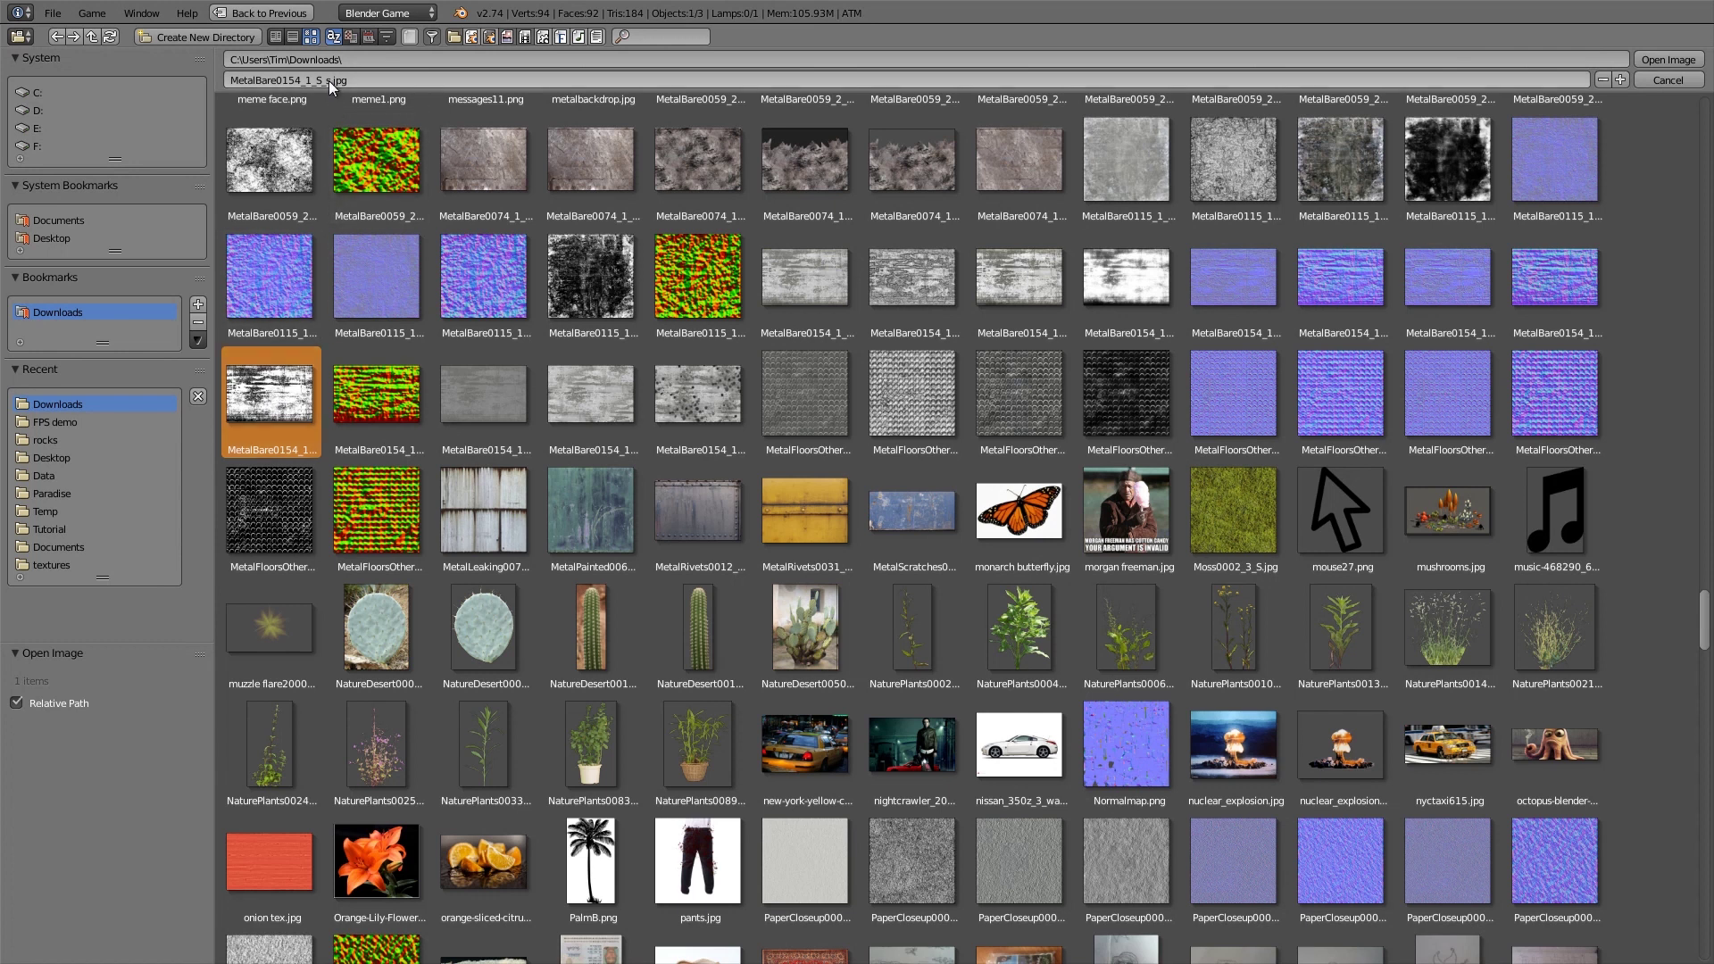
click(384, 284)
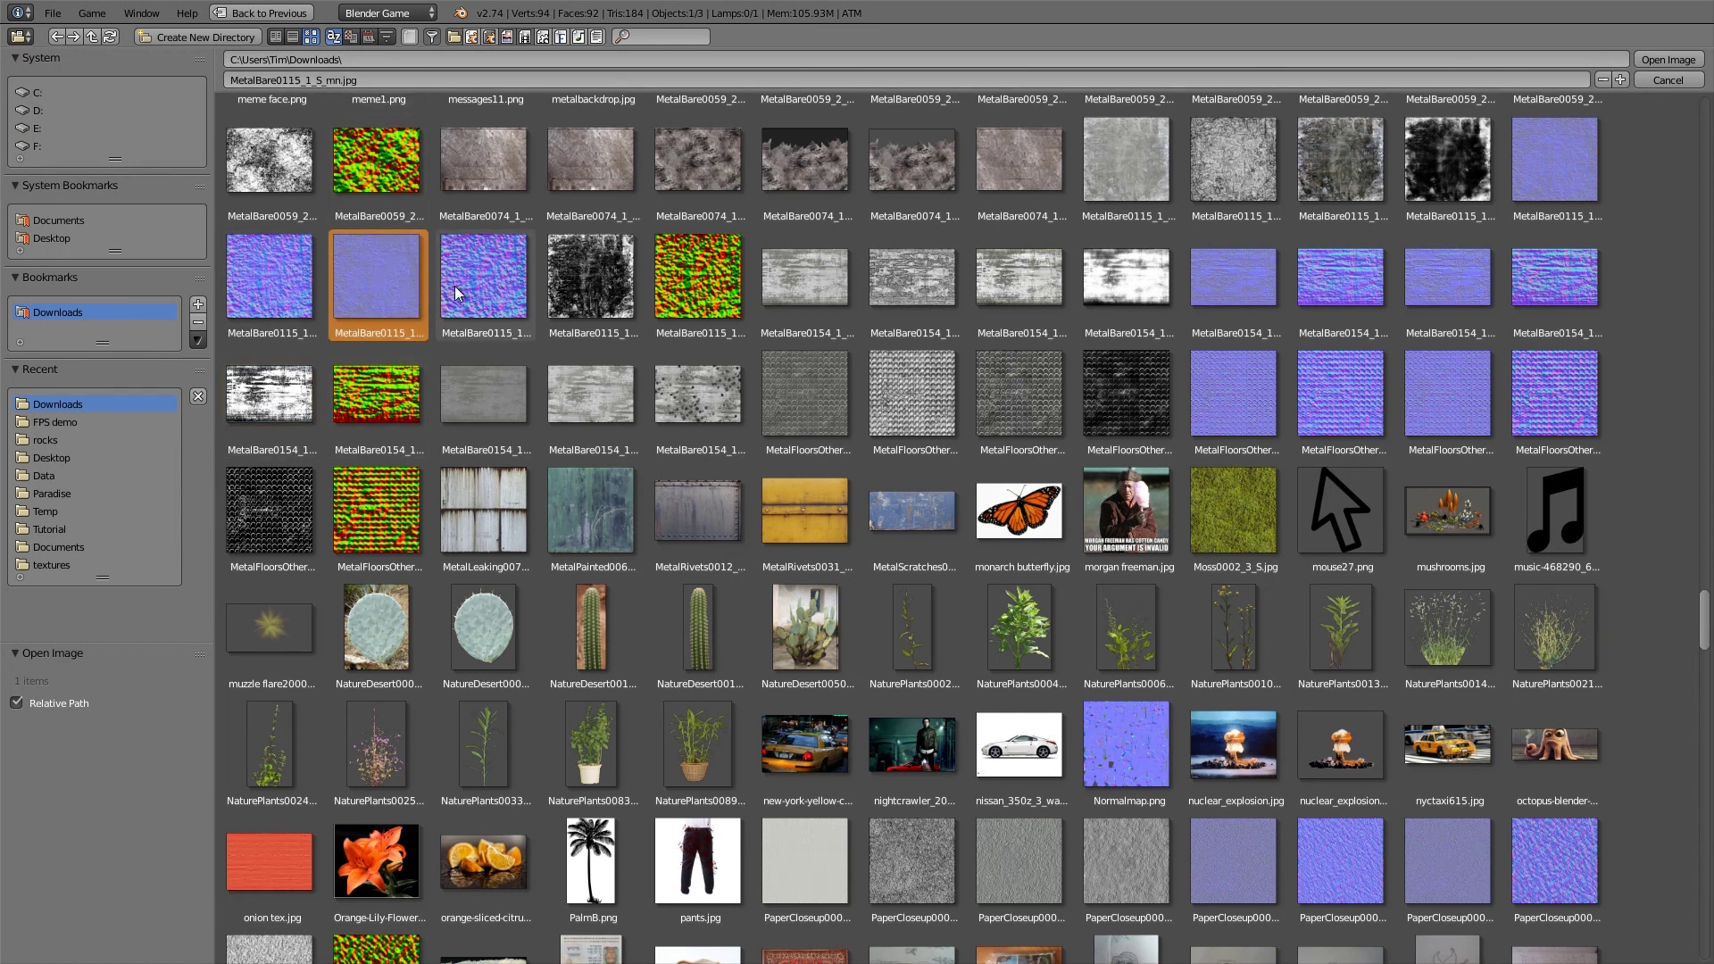
click(458, 293)
click(995, 304)
click(1220, 293)
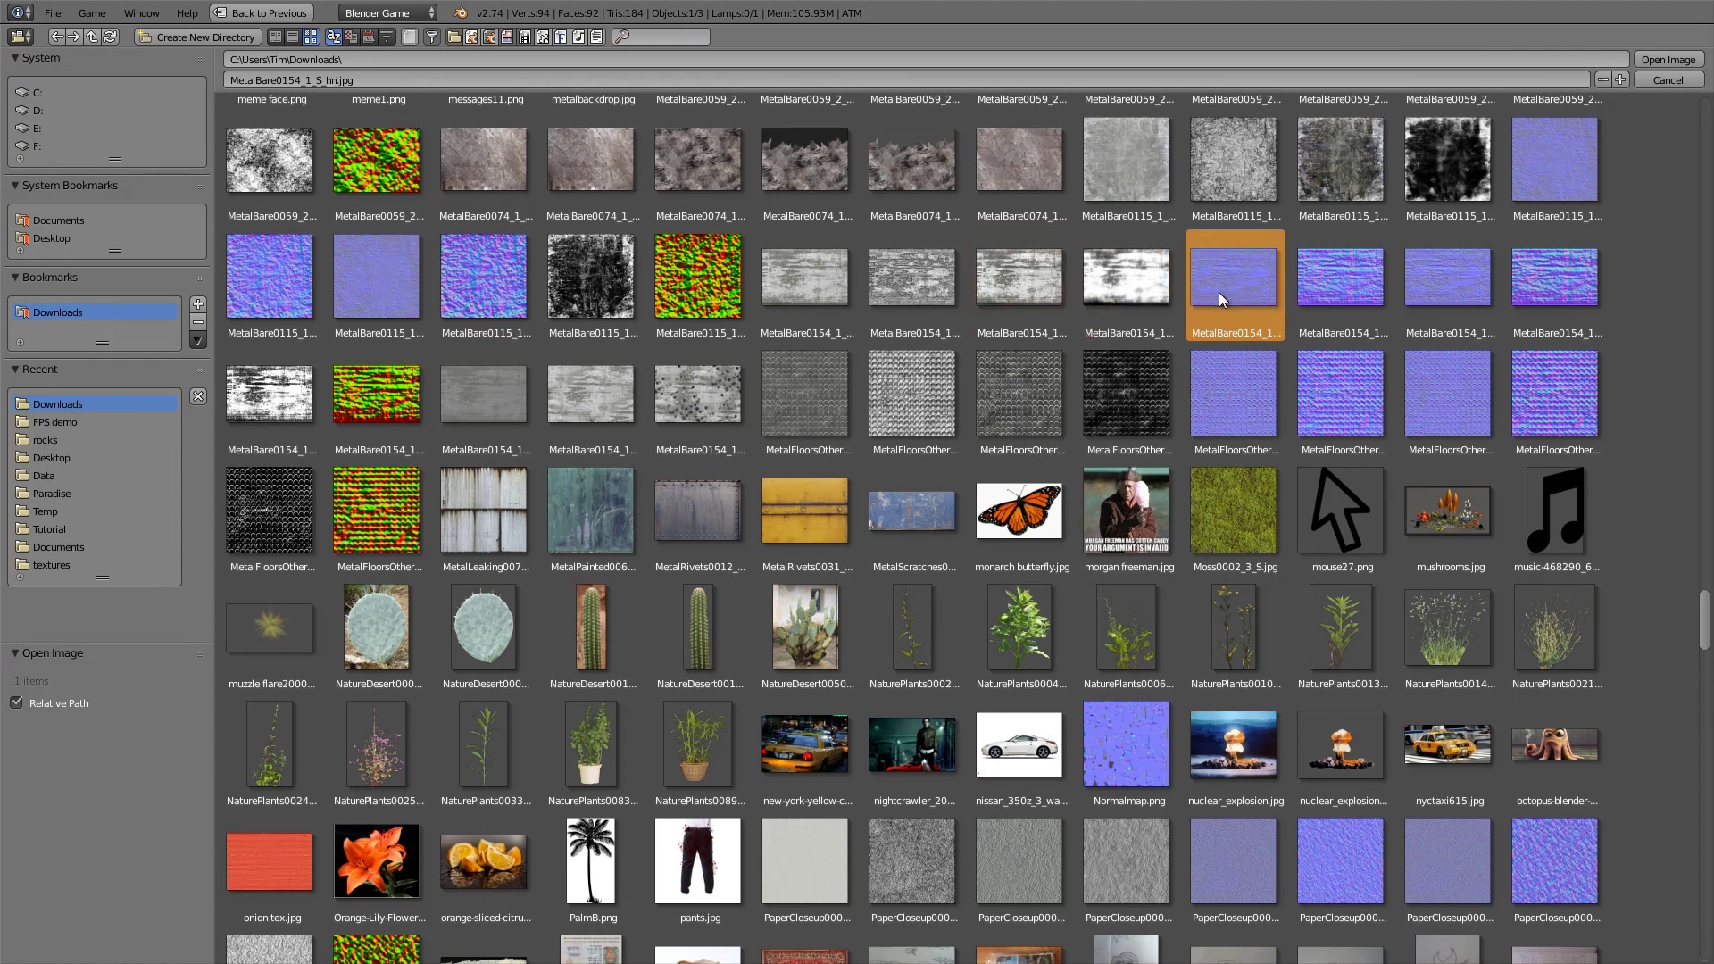
click(1323, 291)
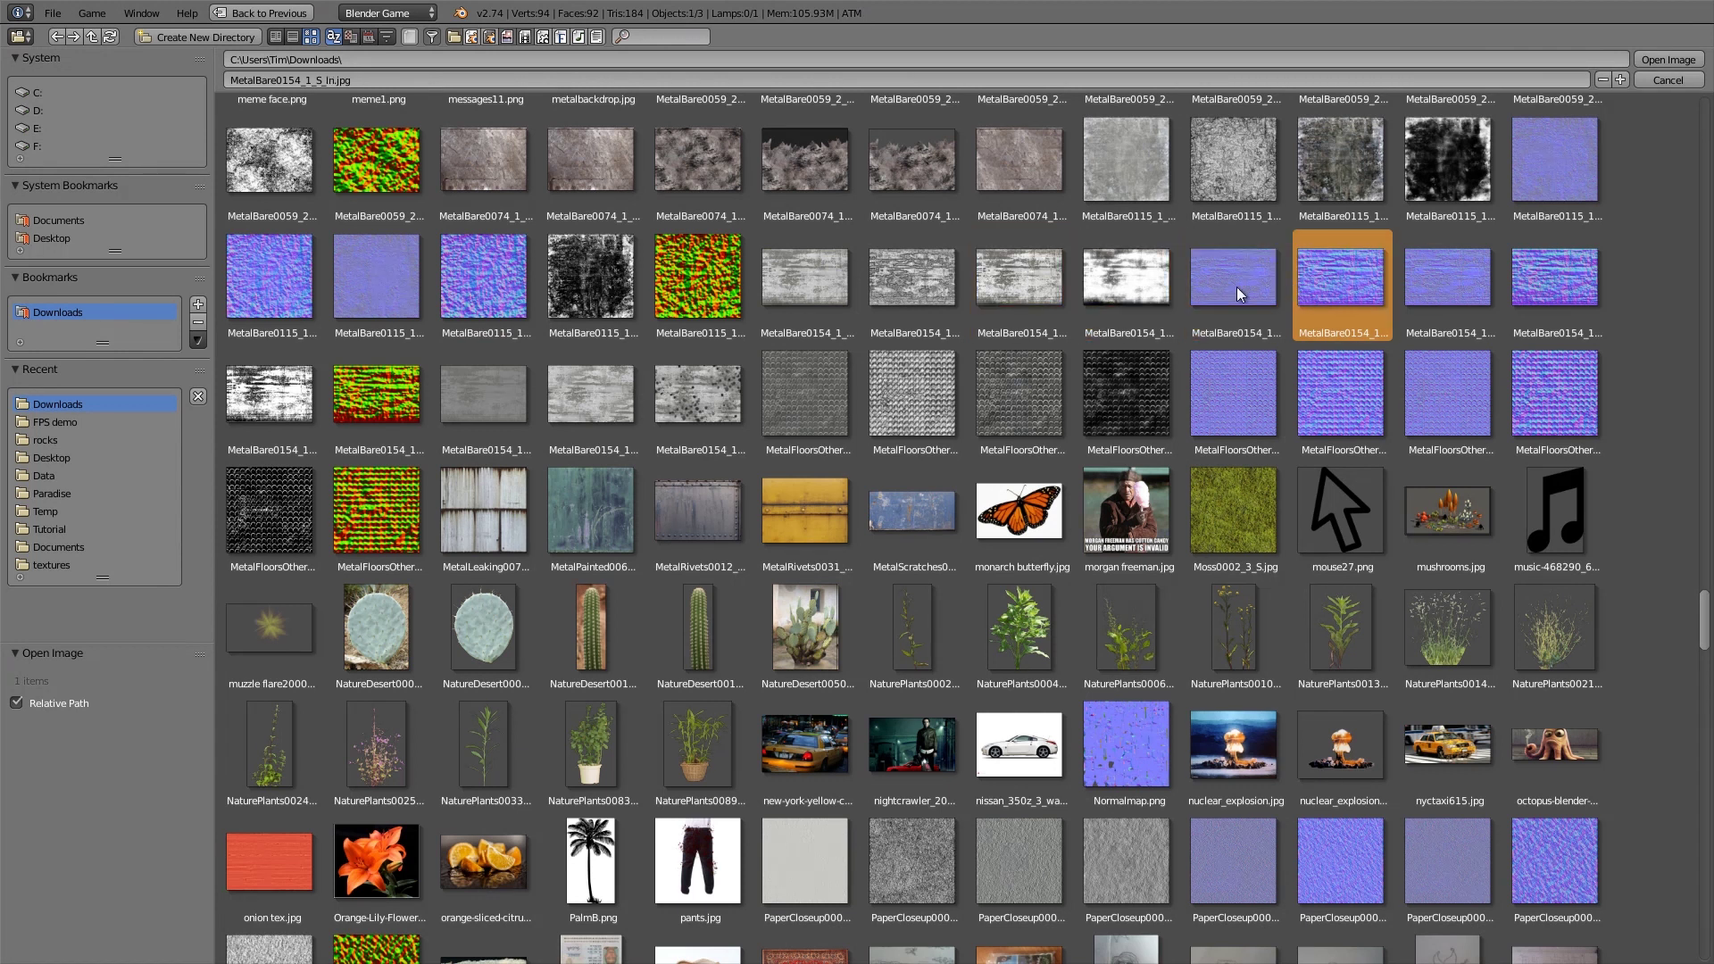
click(288, 404)
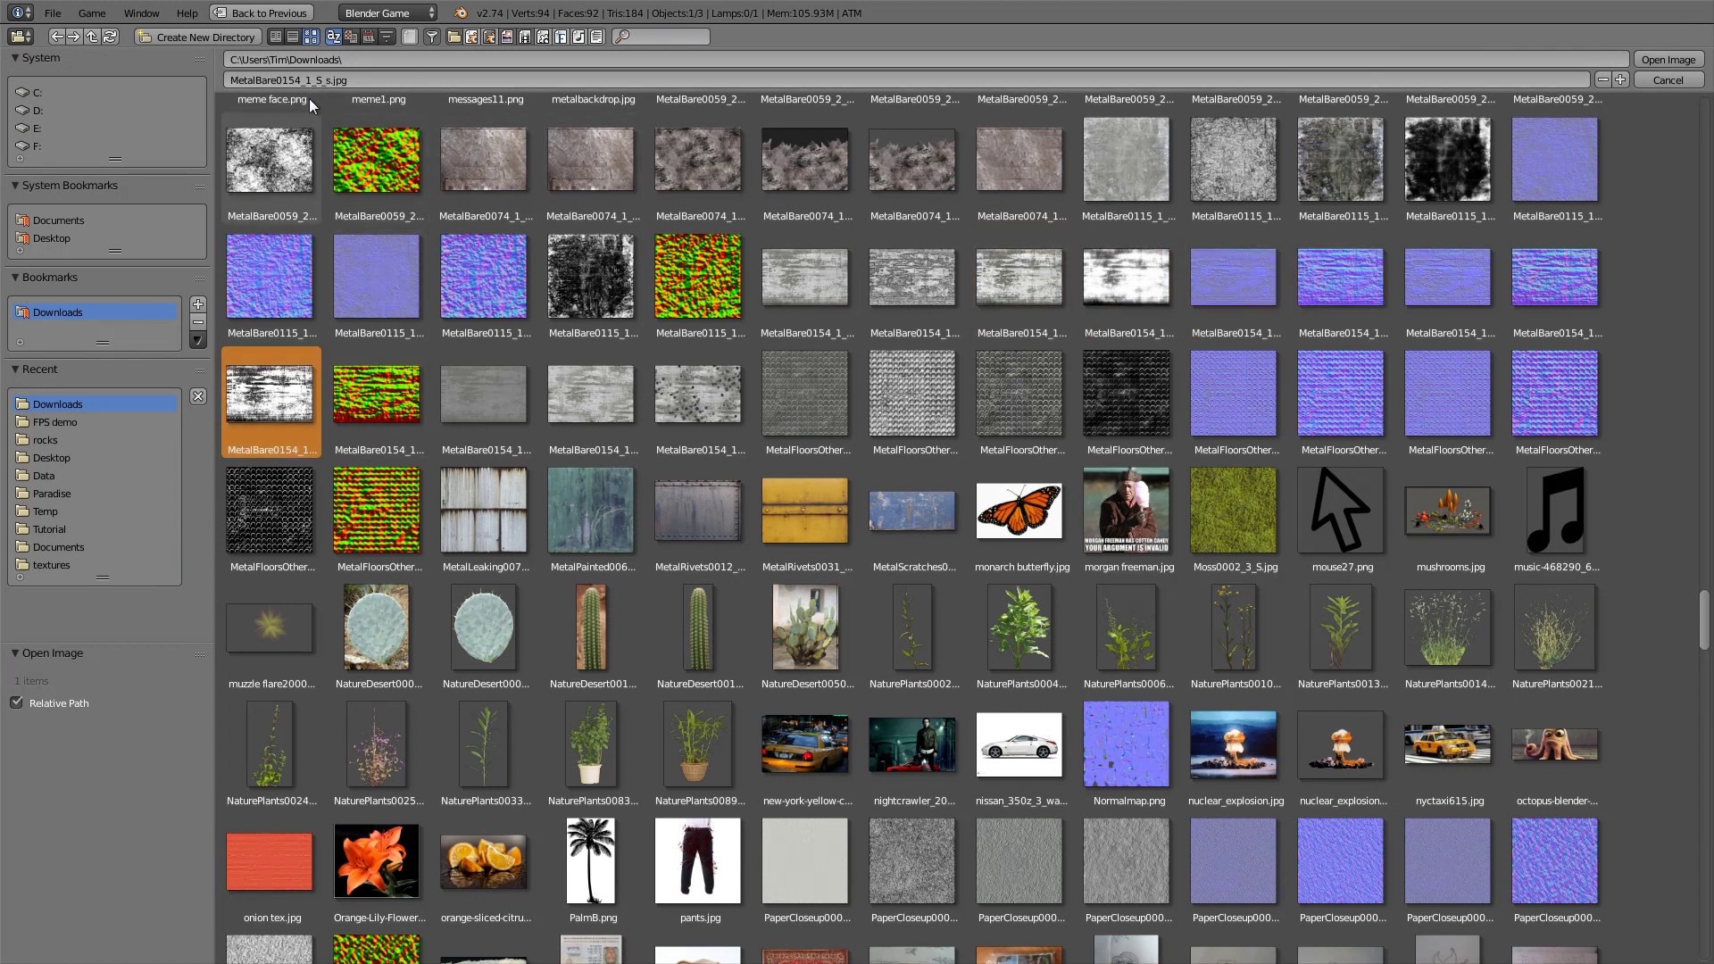
click(1667, 60)
Step: Turn off the specular map's Diffuse Color influence
scroll(1668, 673, down, 5)
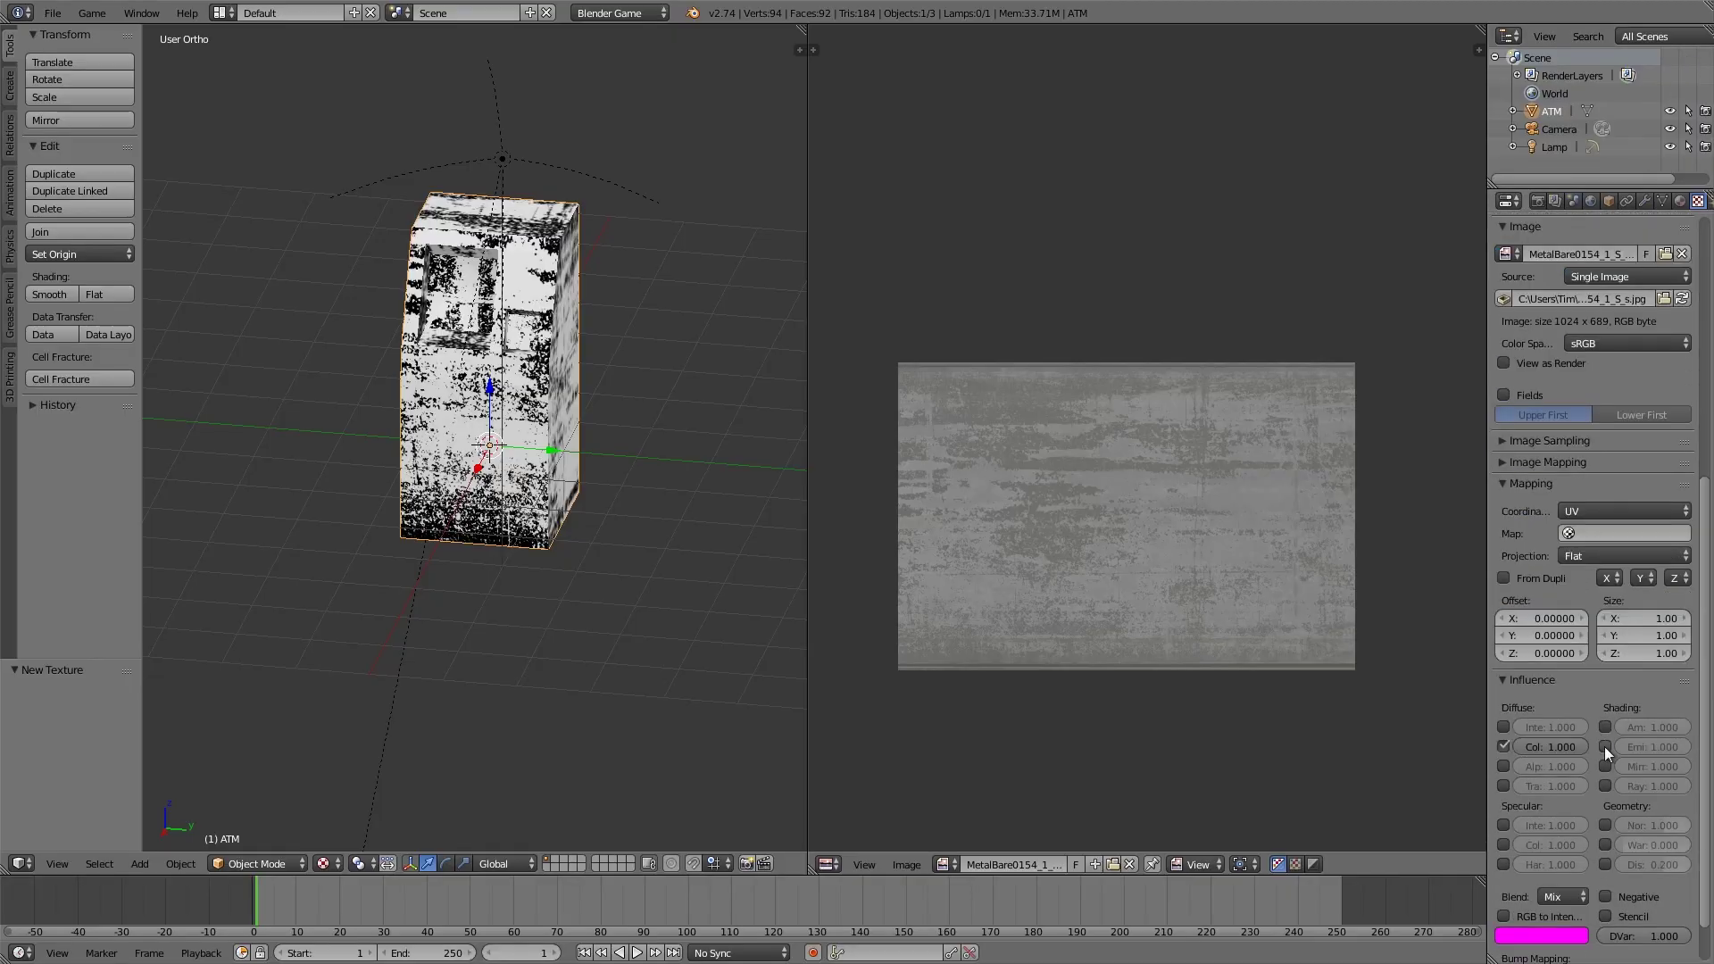
scroll(1610, 746, down, 2)
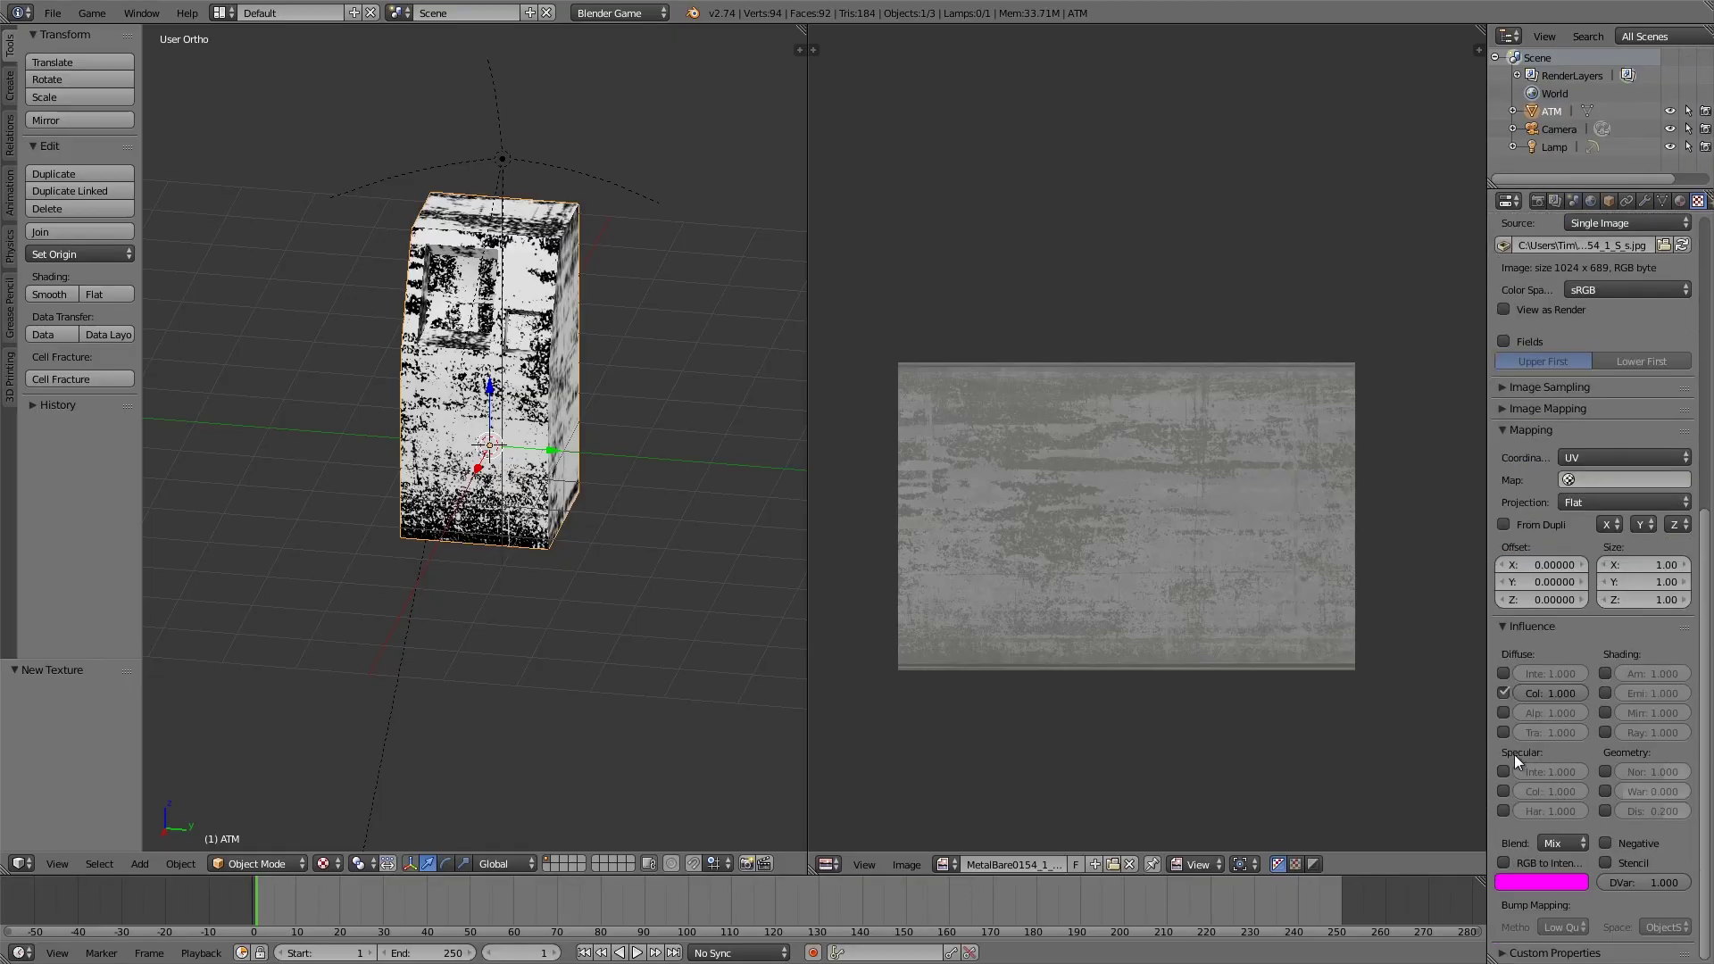
click(1503, 693)
Step: Change the lamp to a Point light and move it along Y to -2.030, in front of the ATM
middle_drag(520, 443, 436, 483)
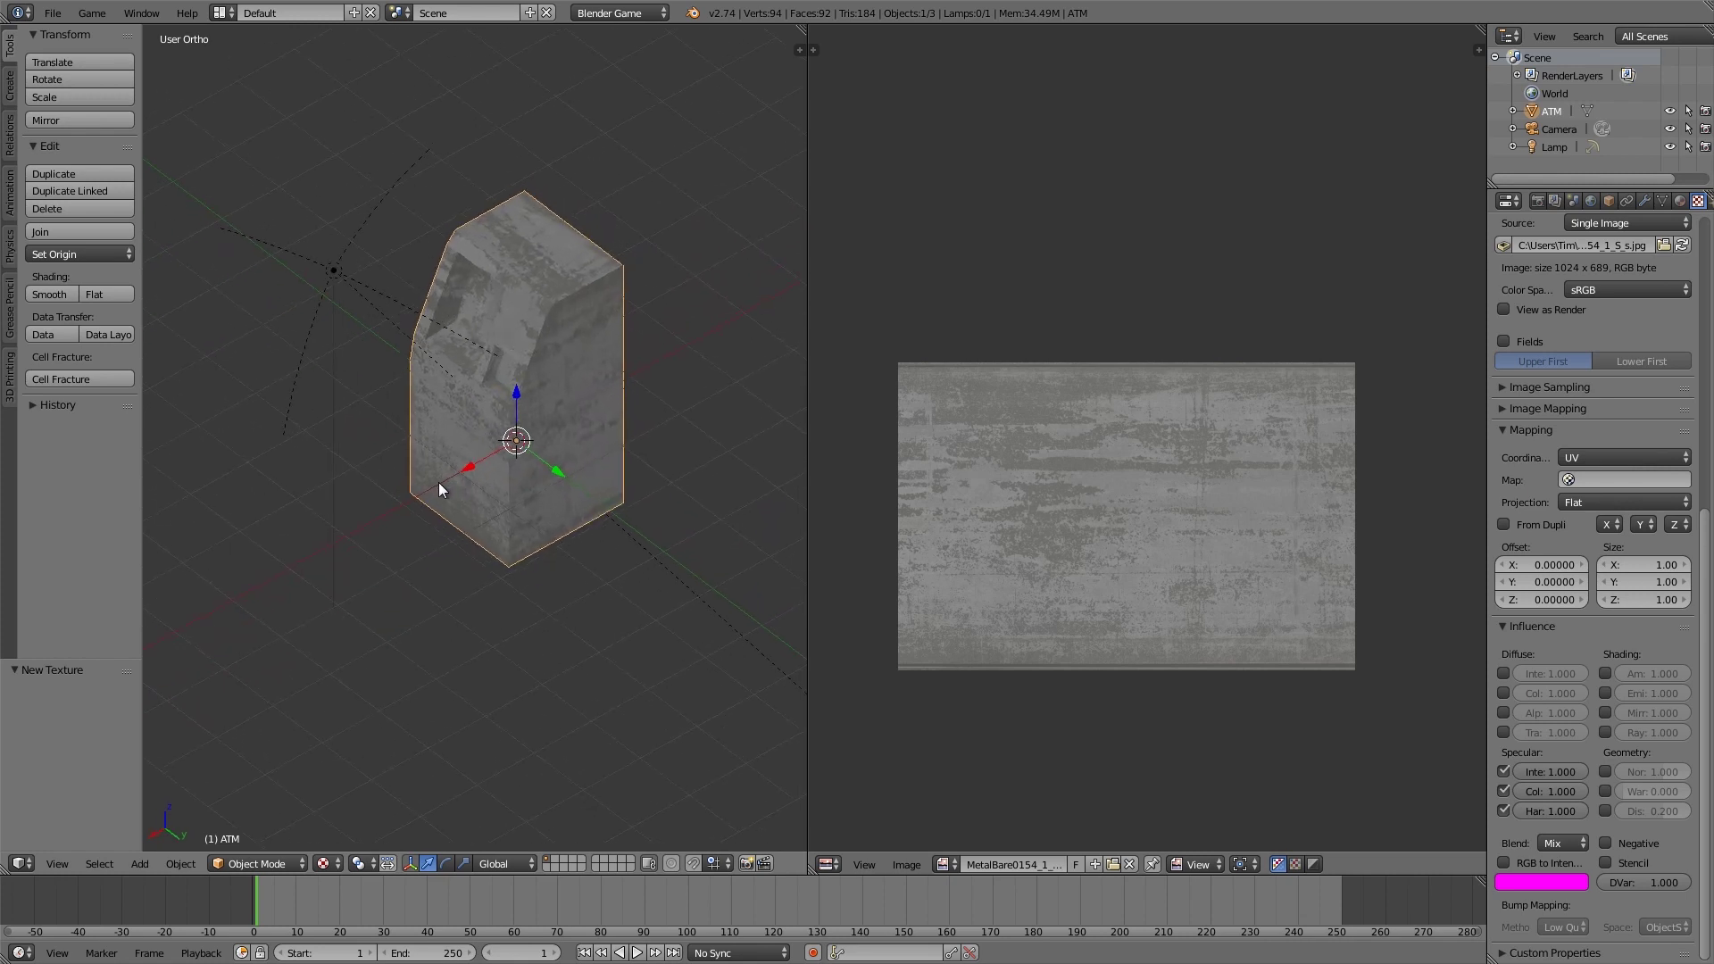
right_click(348, 288)
click(1648, 205)
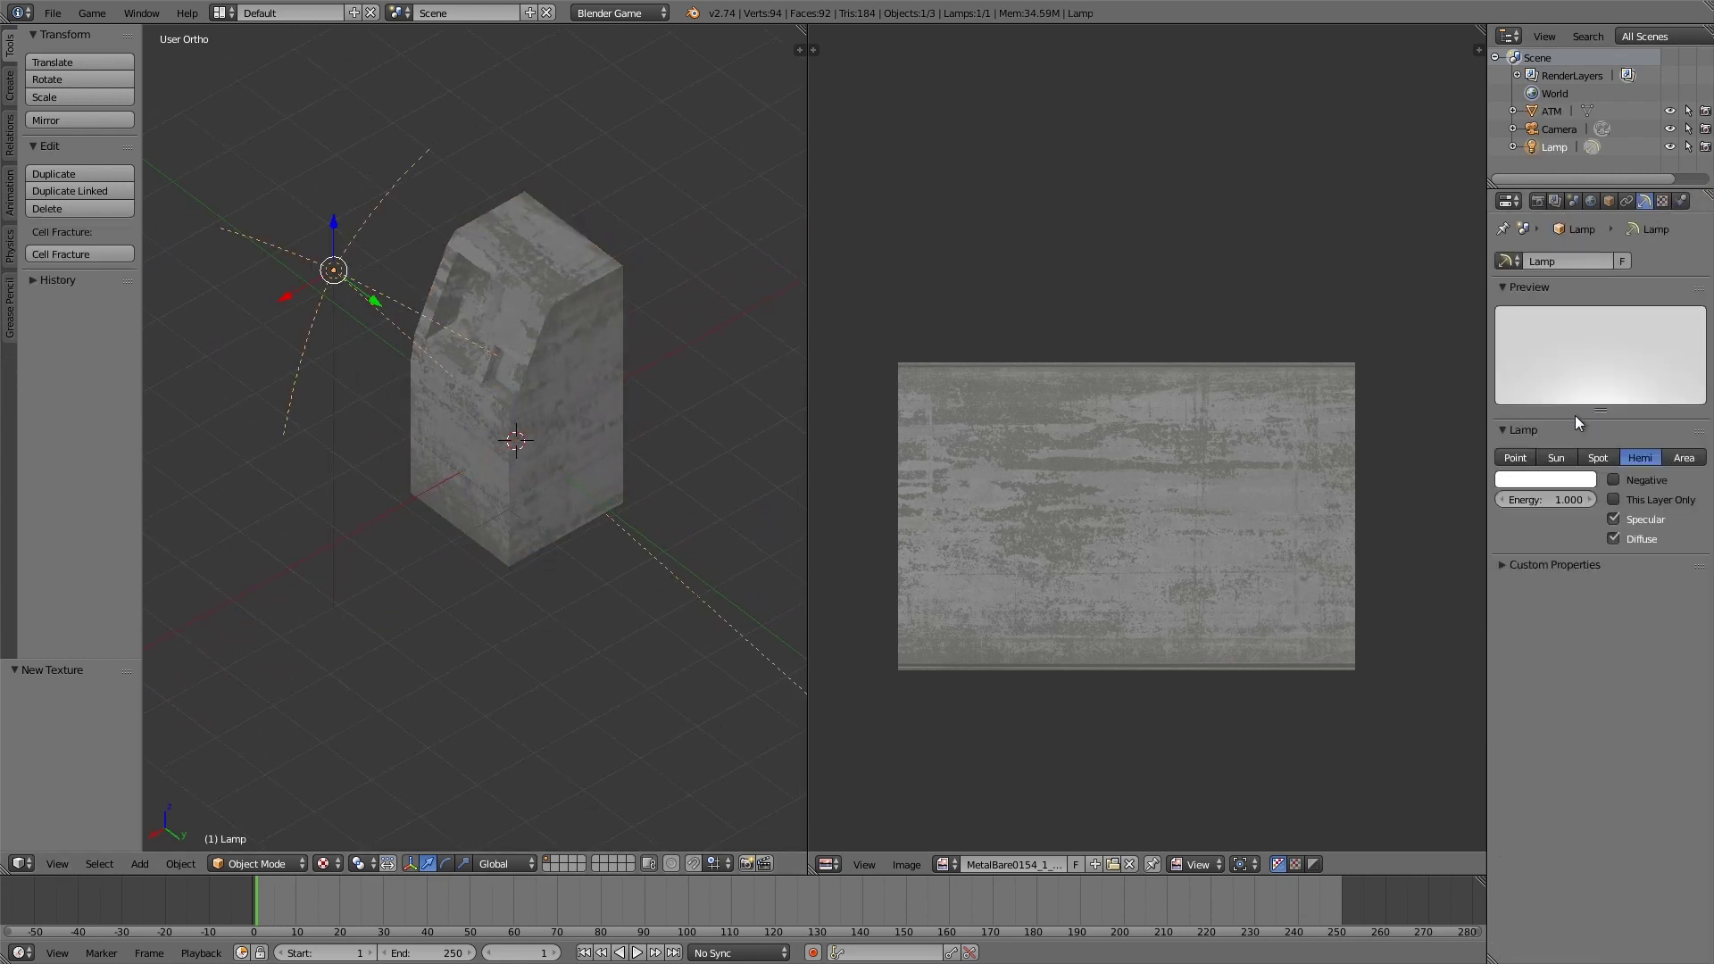
click(1507, 460)
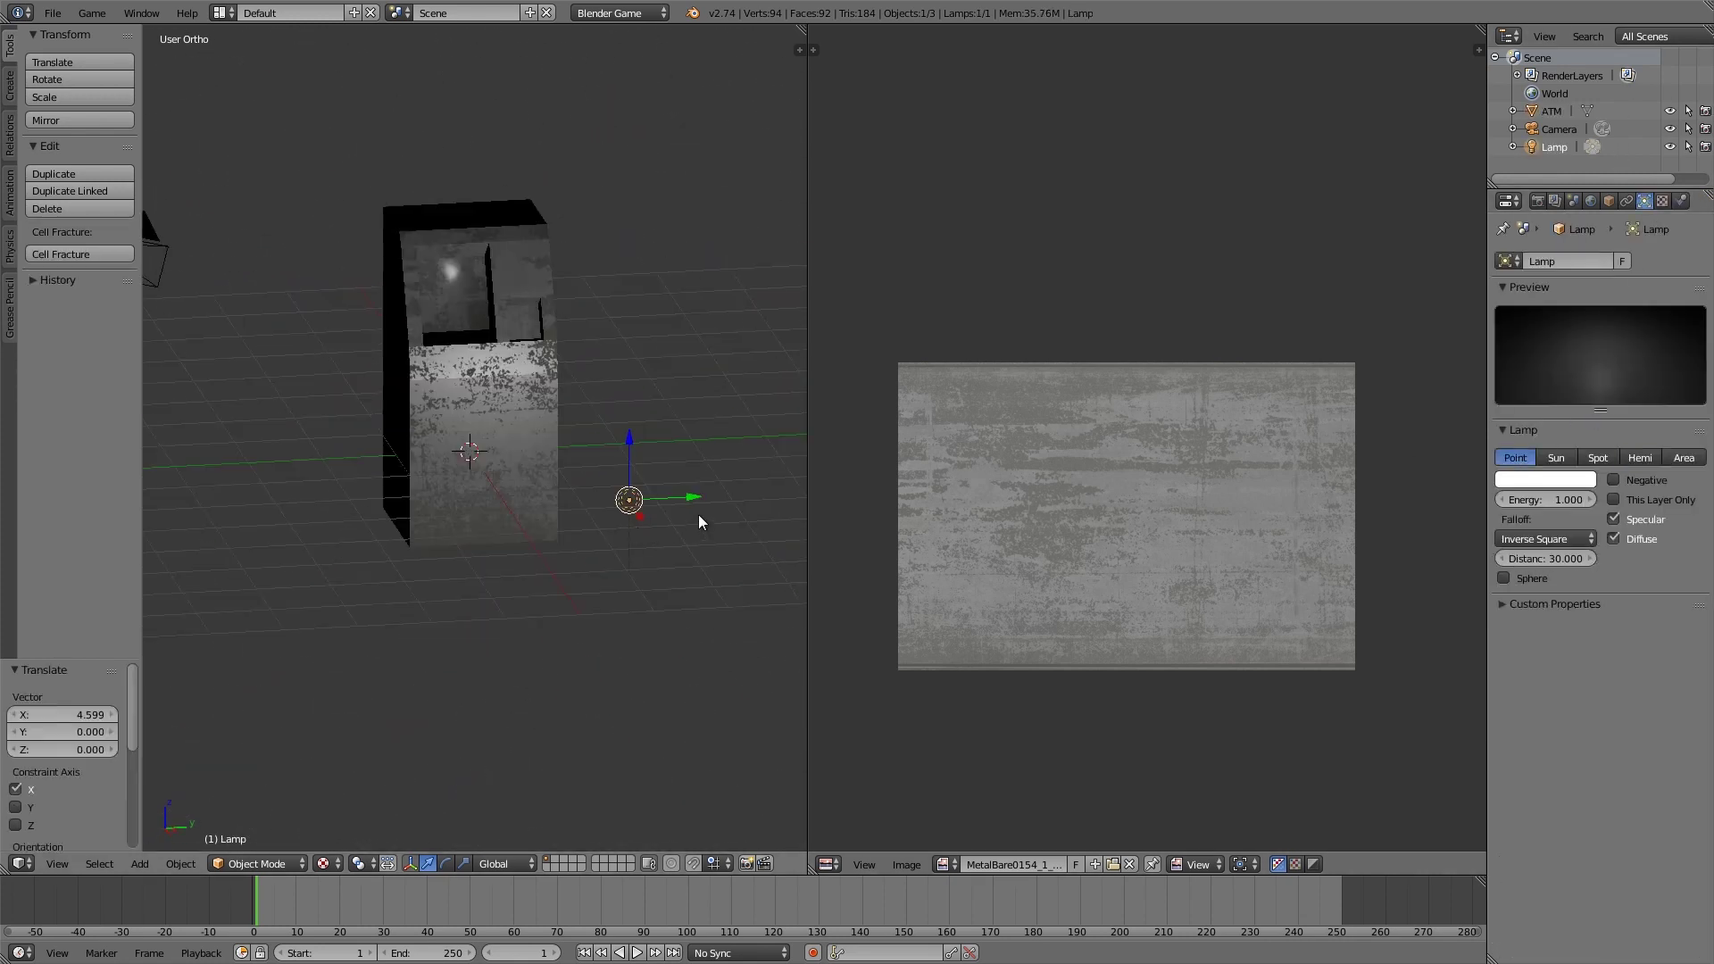
click(710, 495)
key(g)
key(y)
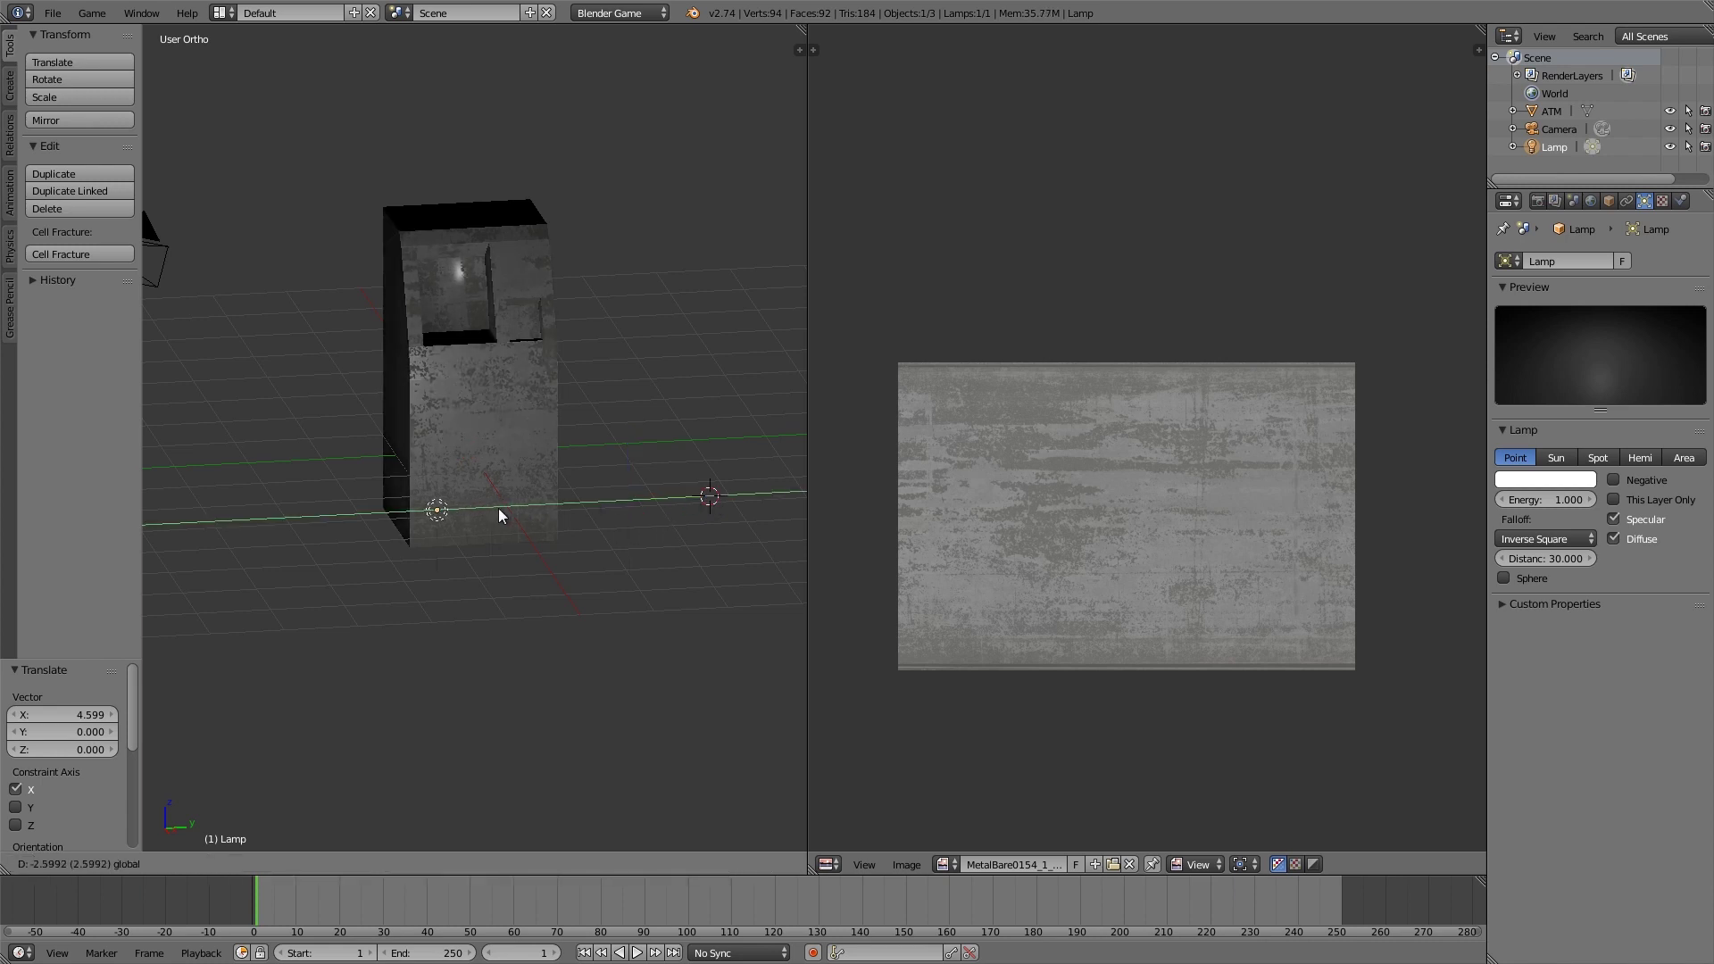
click(739, 513)
key(g)
key(y)
click(570, 500)
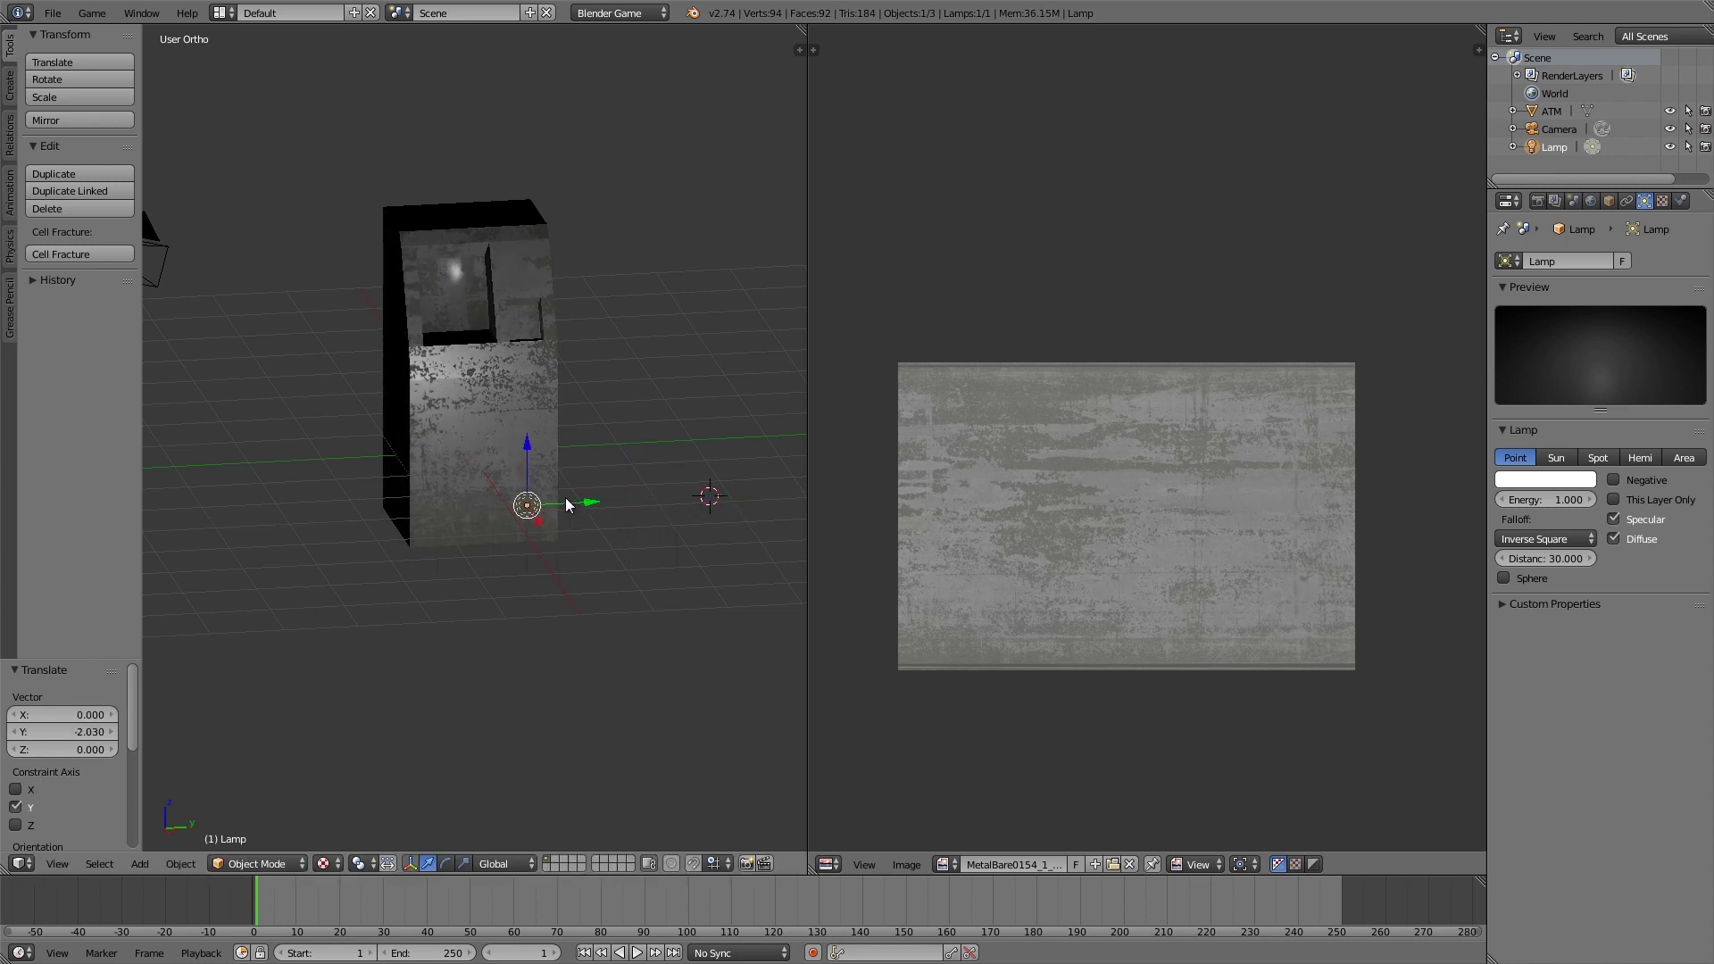
scroll(570, 500, up, 2)
Step: Invert the ATM's specular map with Negative
right_click(563, 372)
click(1696, 203)
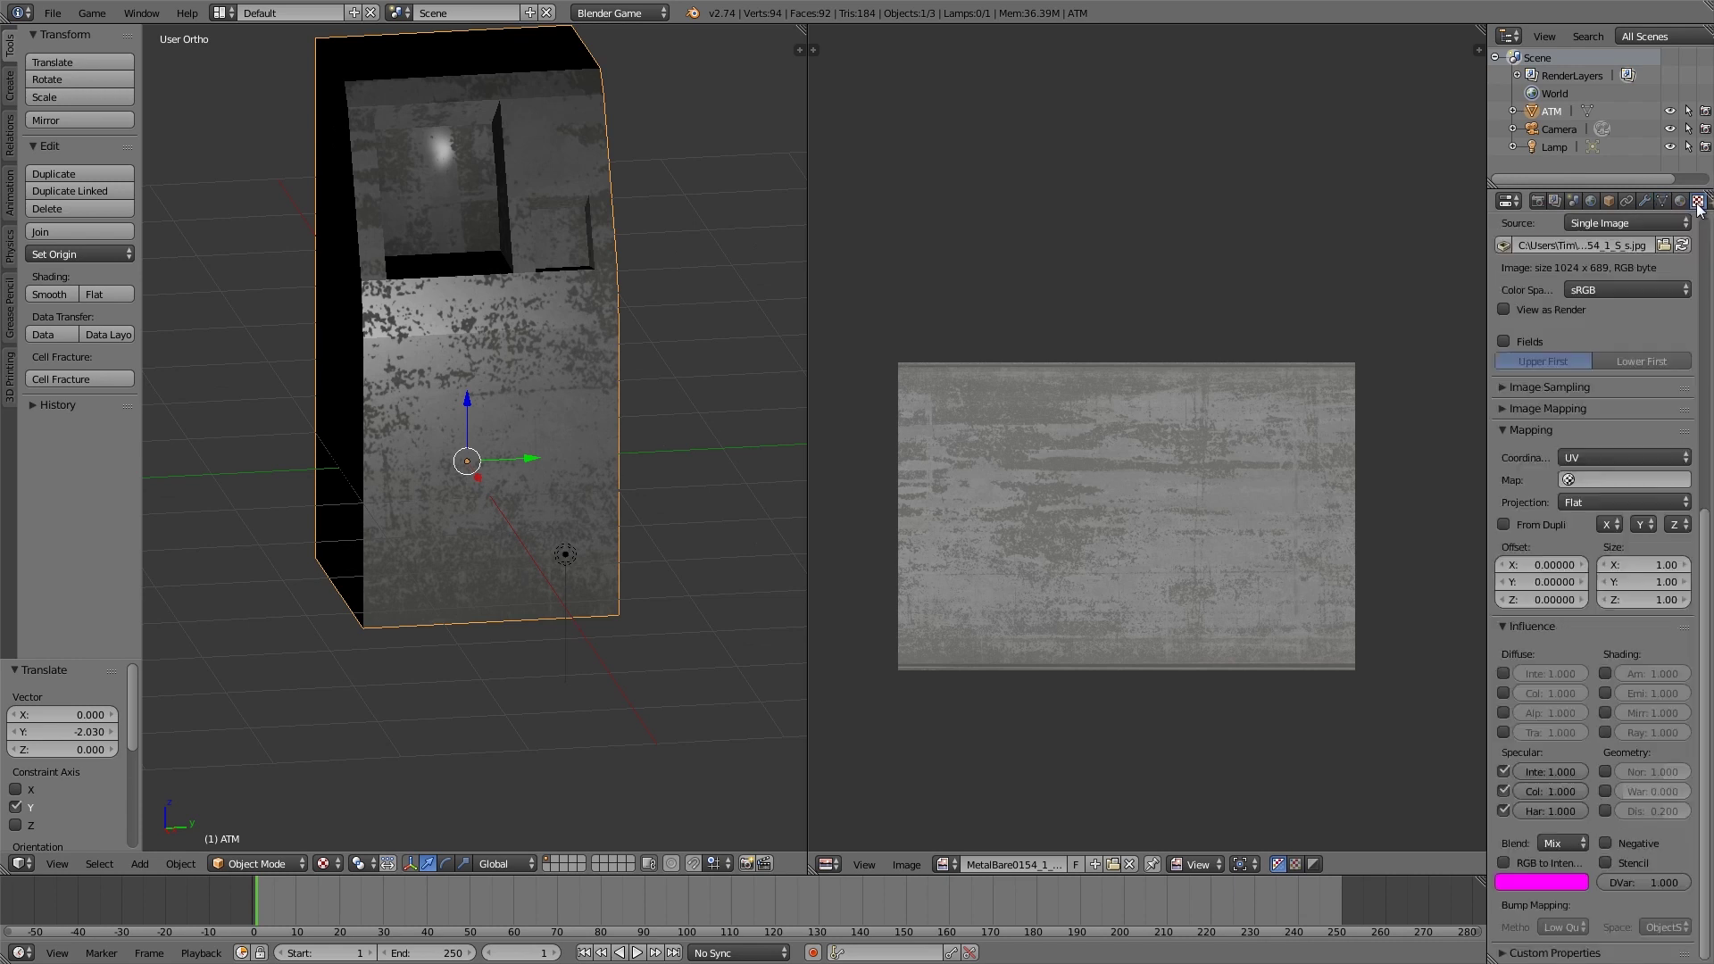
click(1605, 843)
Step: Raise the point lamp vertically beside the ATM
scroll(578, 443, down, 3)
middle_drag(579, 442, 637, 511)
right_click(686, 571)
key(g)
key(z)
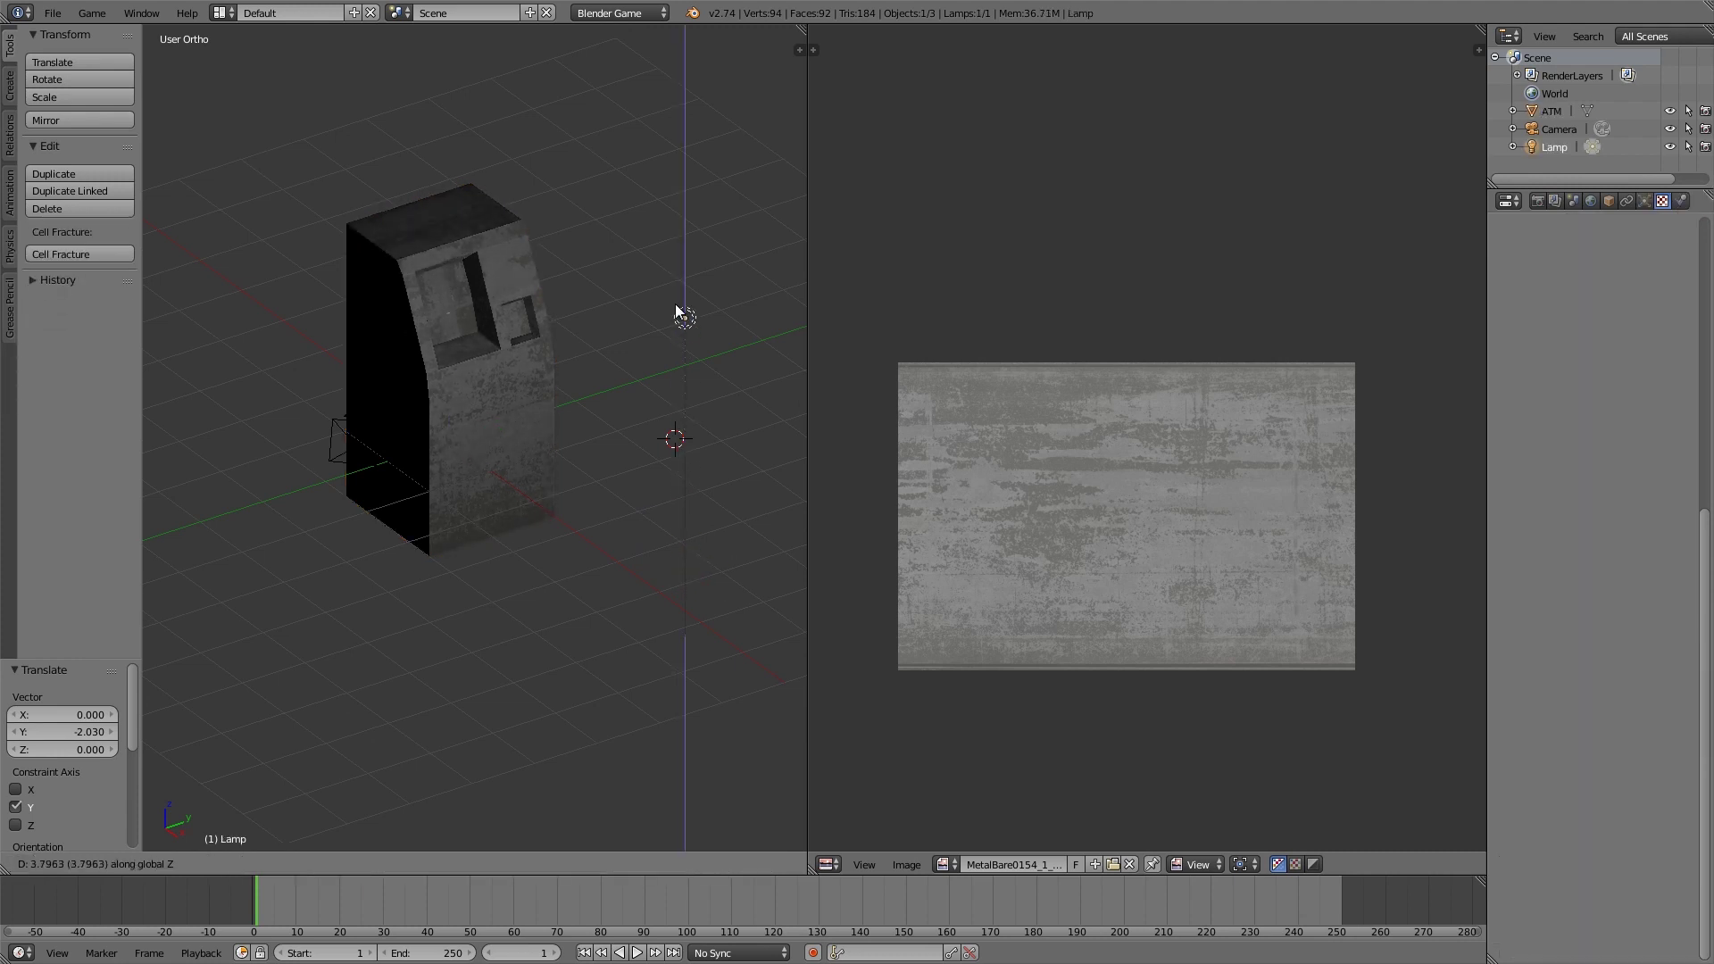
click(678, 337)
scroll(674, 347, down, 3)
scroll(697, 375, up, 3)
Step: Shift the lamp along the X axis to its final position
key(g)
key(x)
click(688, 370)
middle_drag(678, 370, 549, 442)
scroll(546, 445, up, 5)
Step: Add a new material slot to the ATM with specular intensity 0
right_click(543, 447)
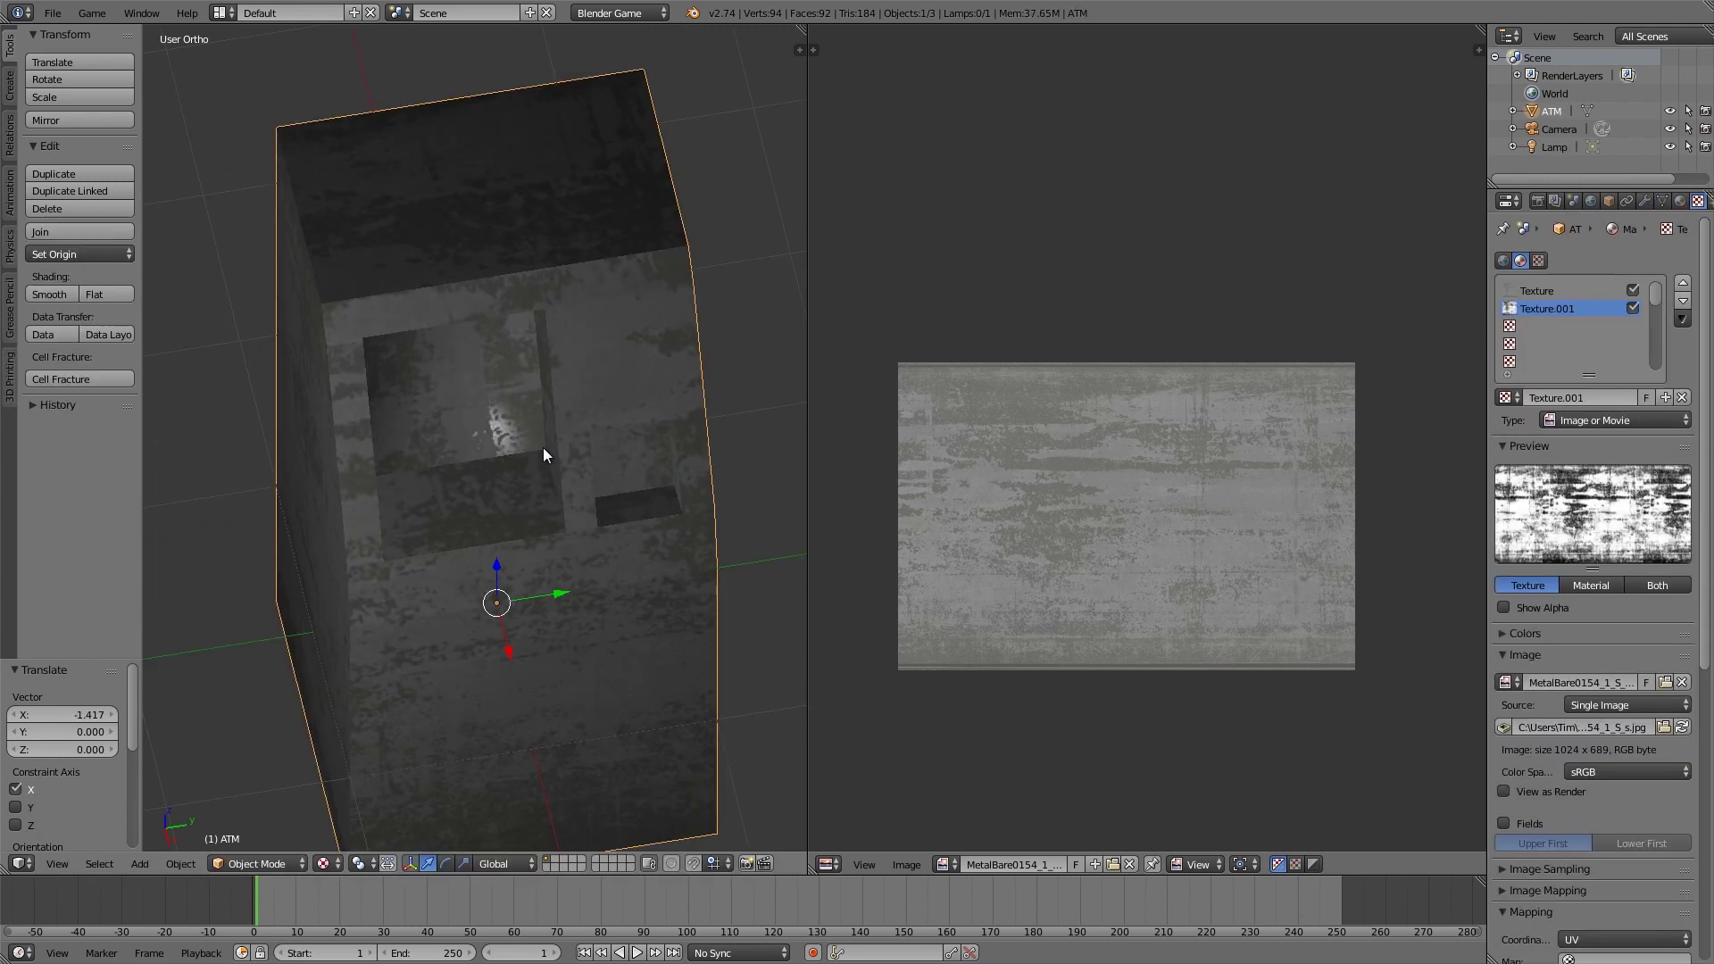
click(1679, 201)
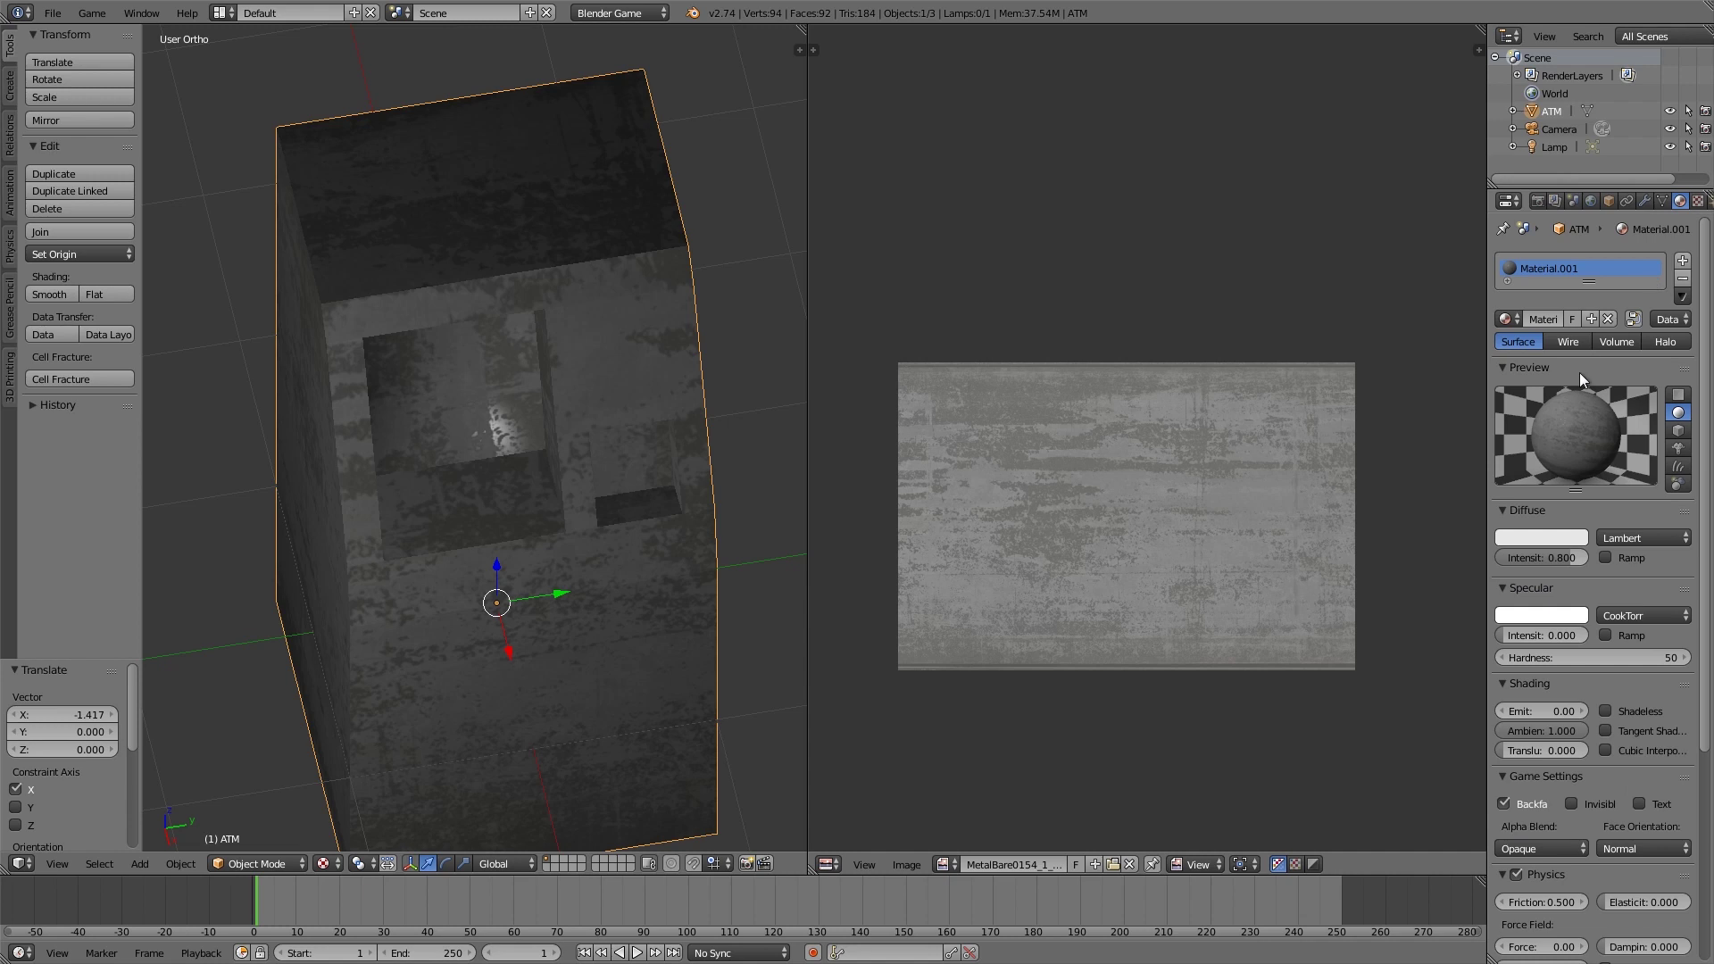
click(1684, 261)
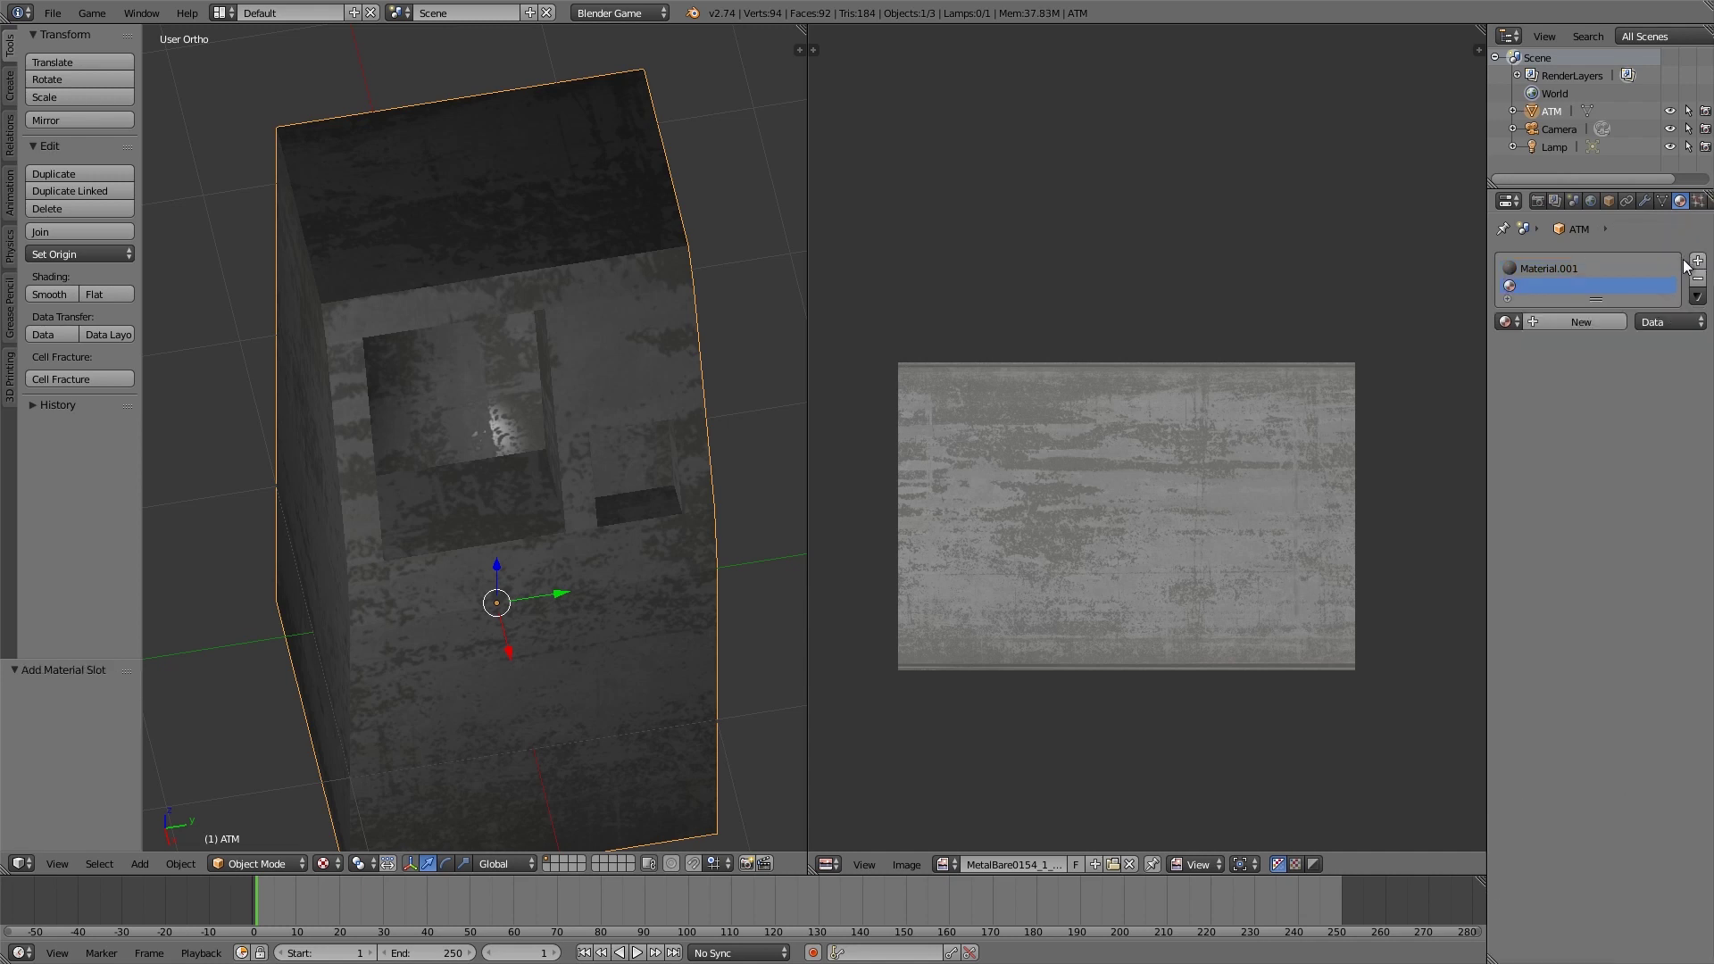
click(1571, 322)
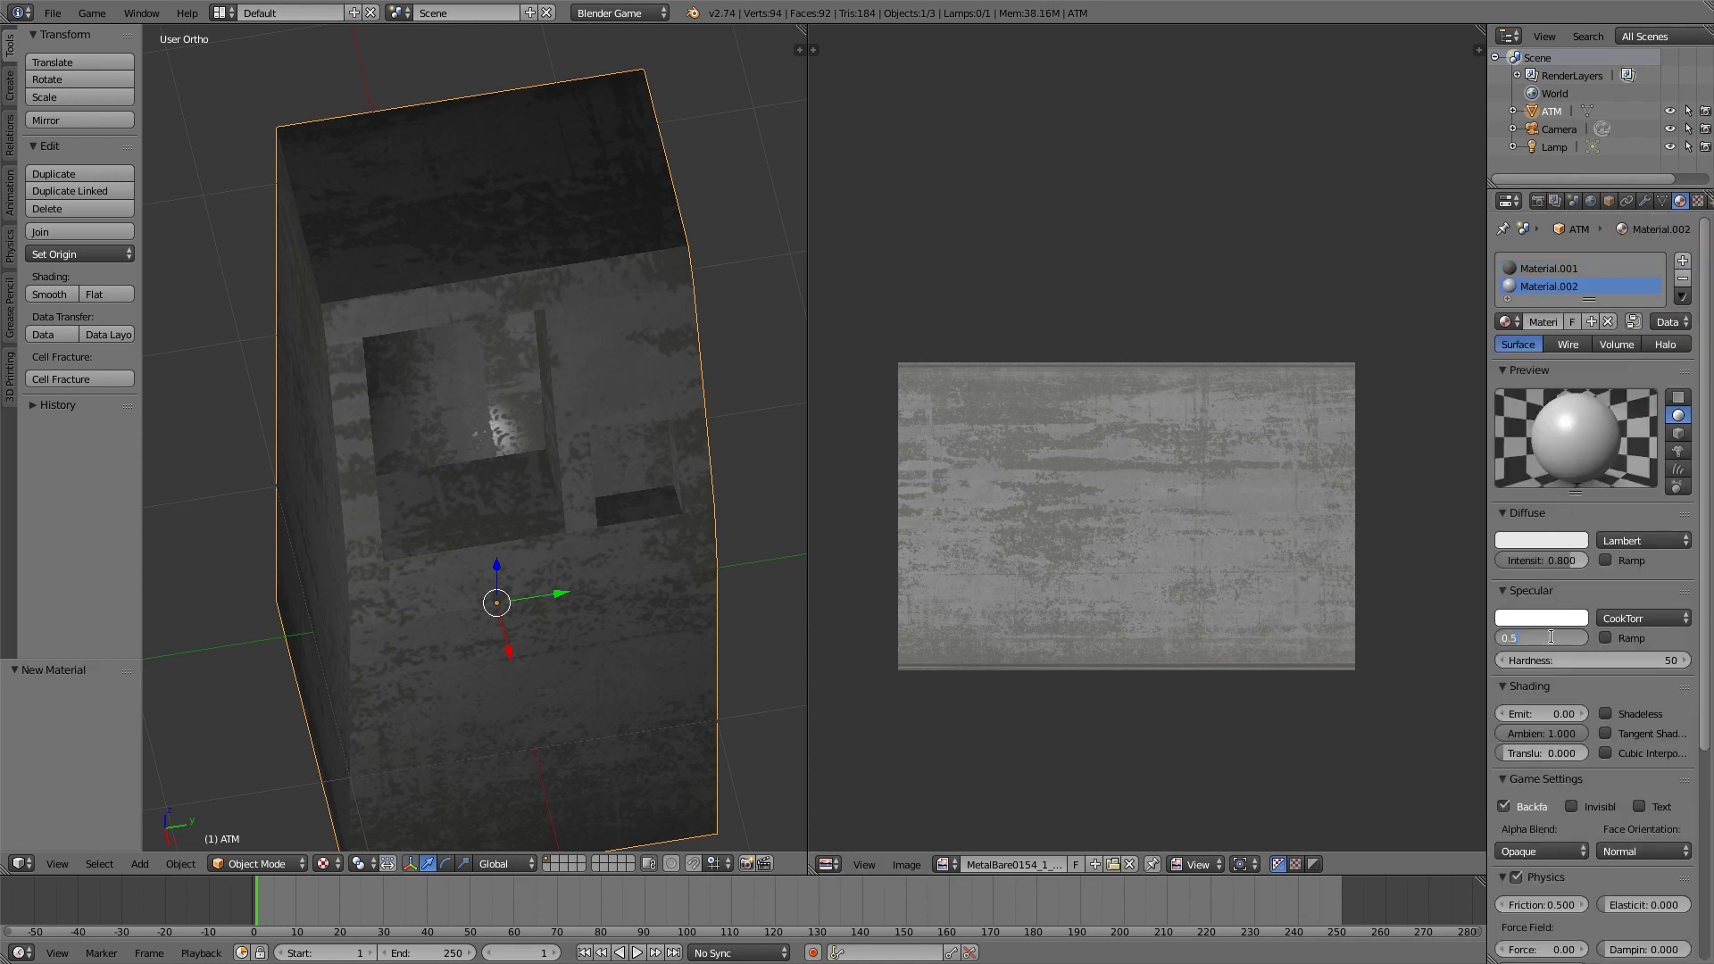
text(0)
key(Return)
Step: Give the new material a new texture loading the photo Various0906_1_S.jpg
scroll(1621, 711, down, 2)
scroll(1621, 710, down, 6)
click(1697, 202)
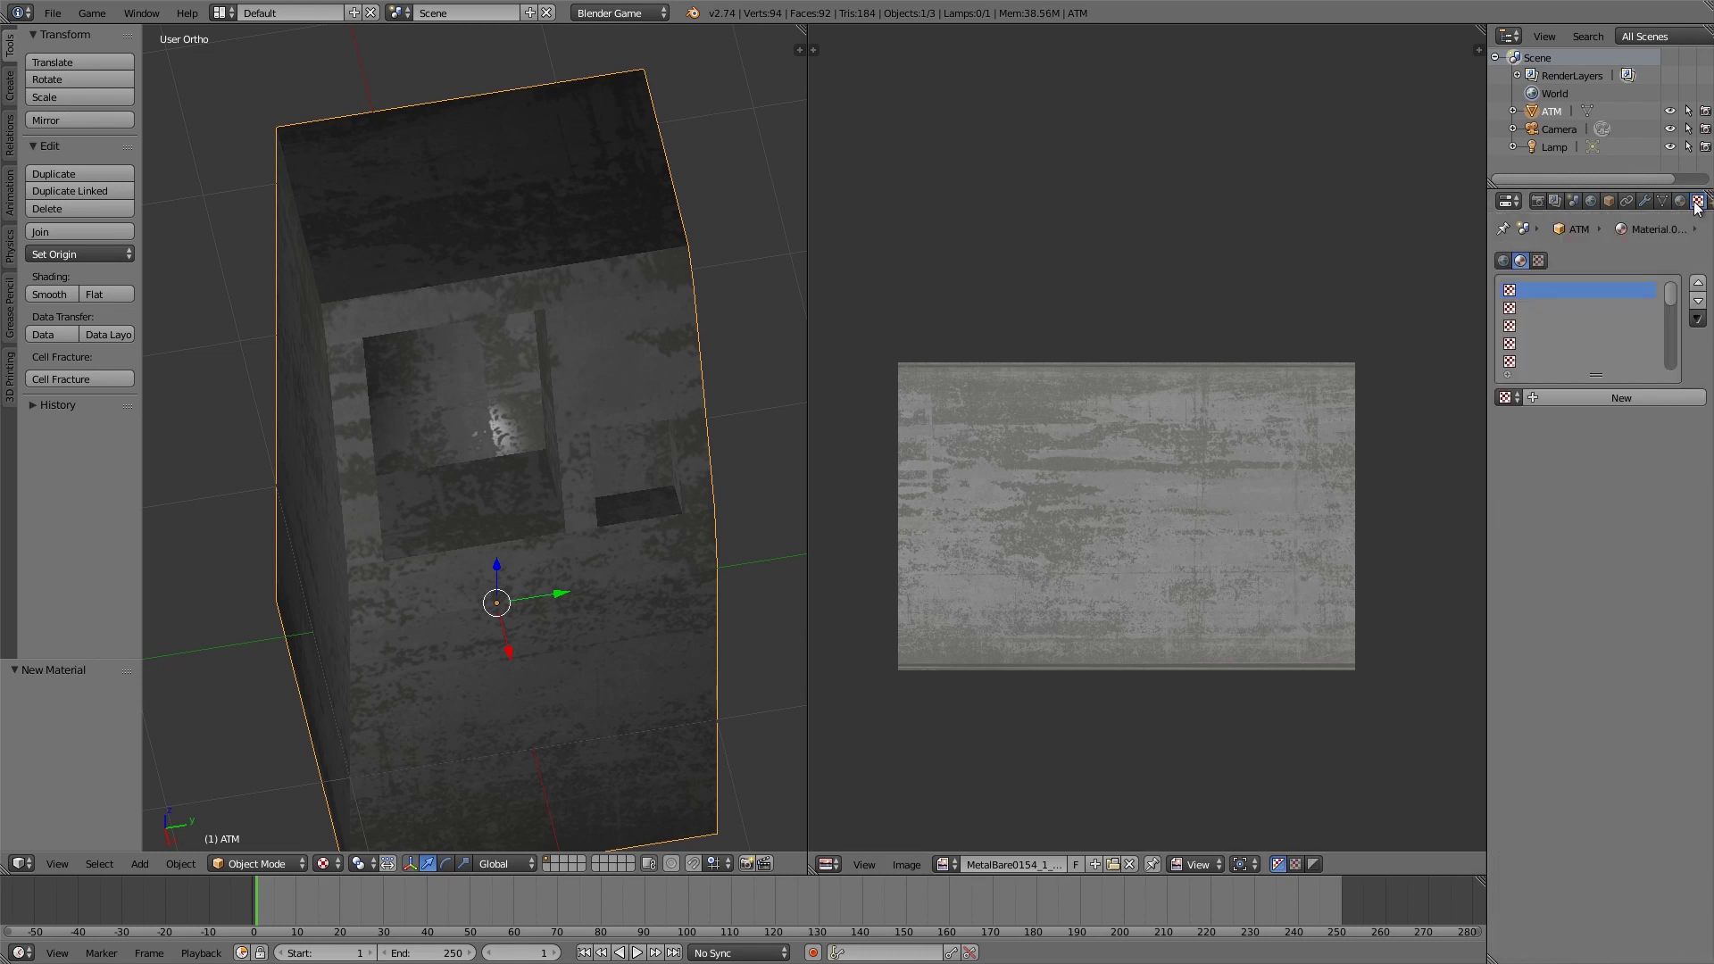
click(1582, 400)
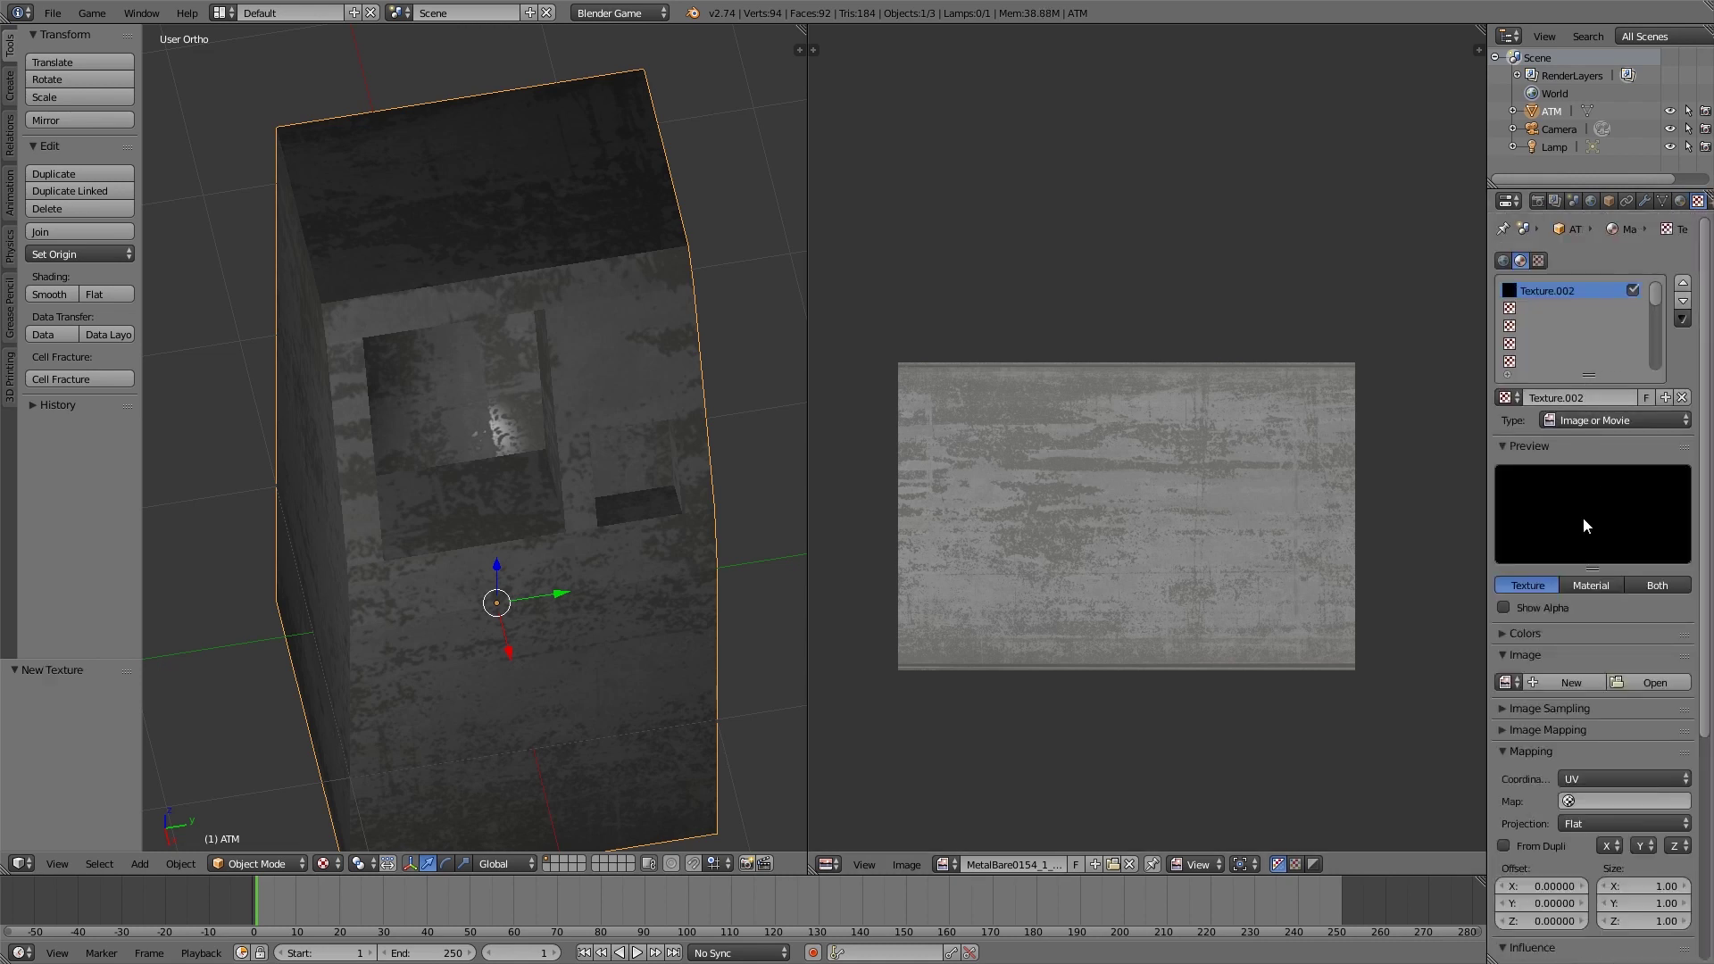
scroll(1606, 671, down, 1)
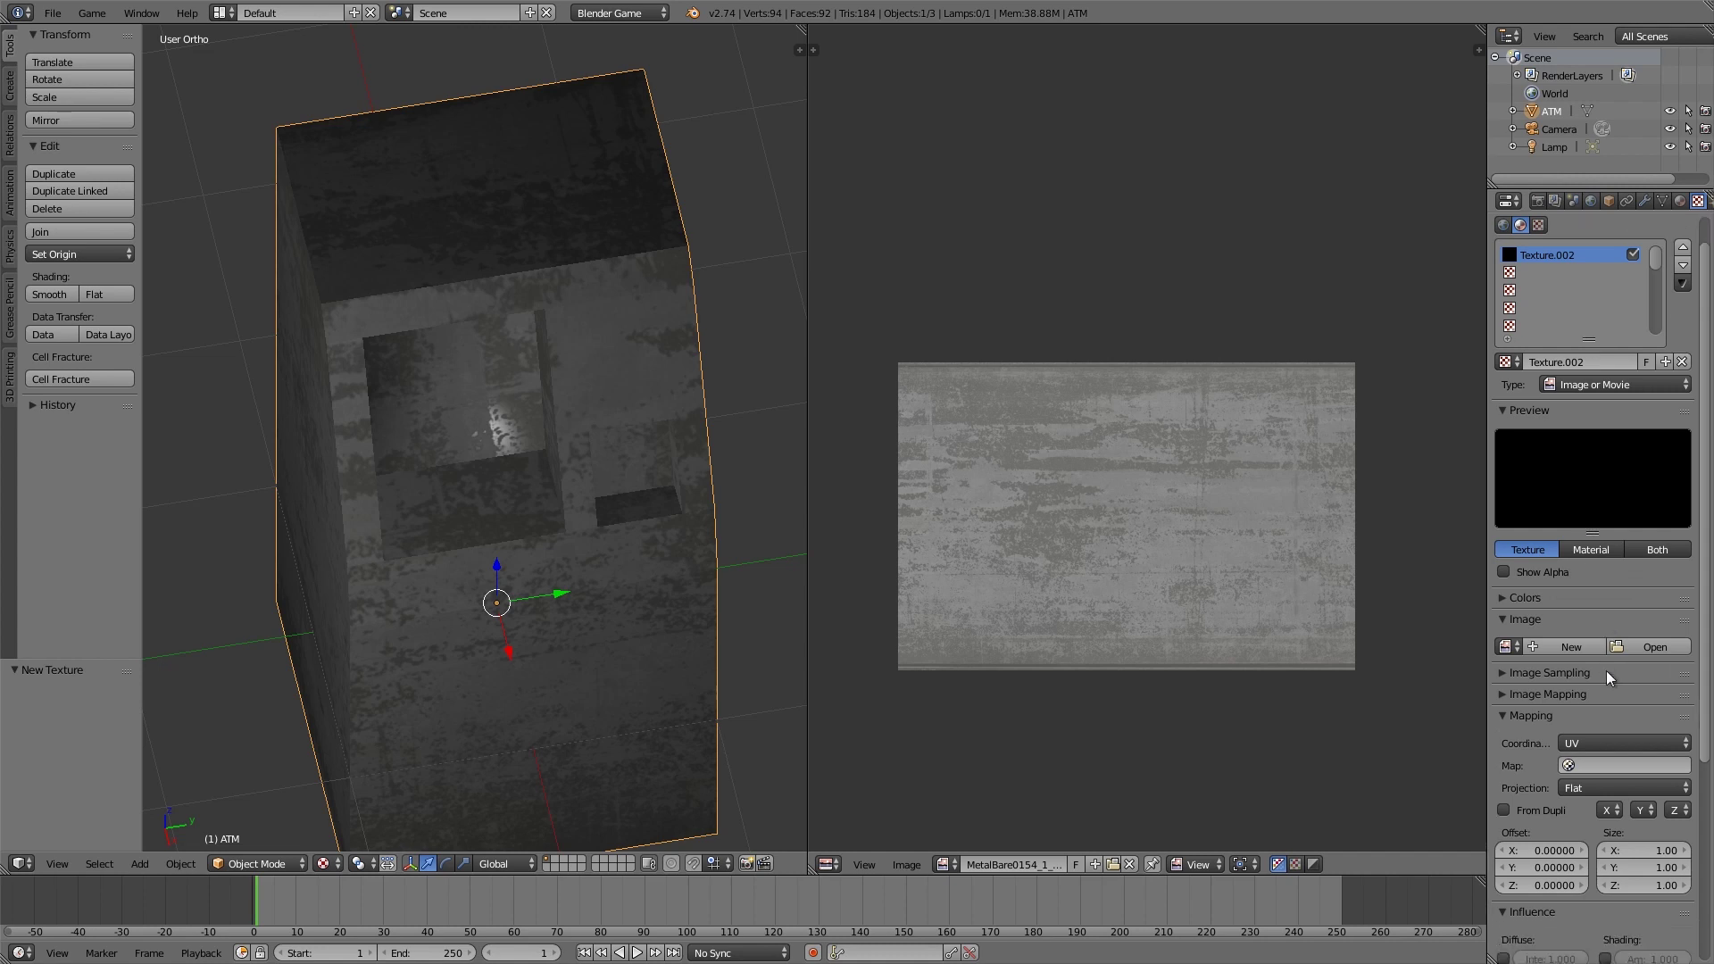
click(1656, 647)
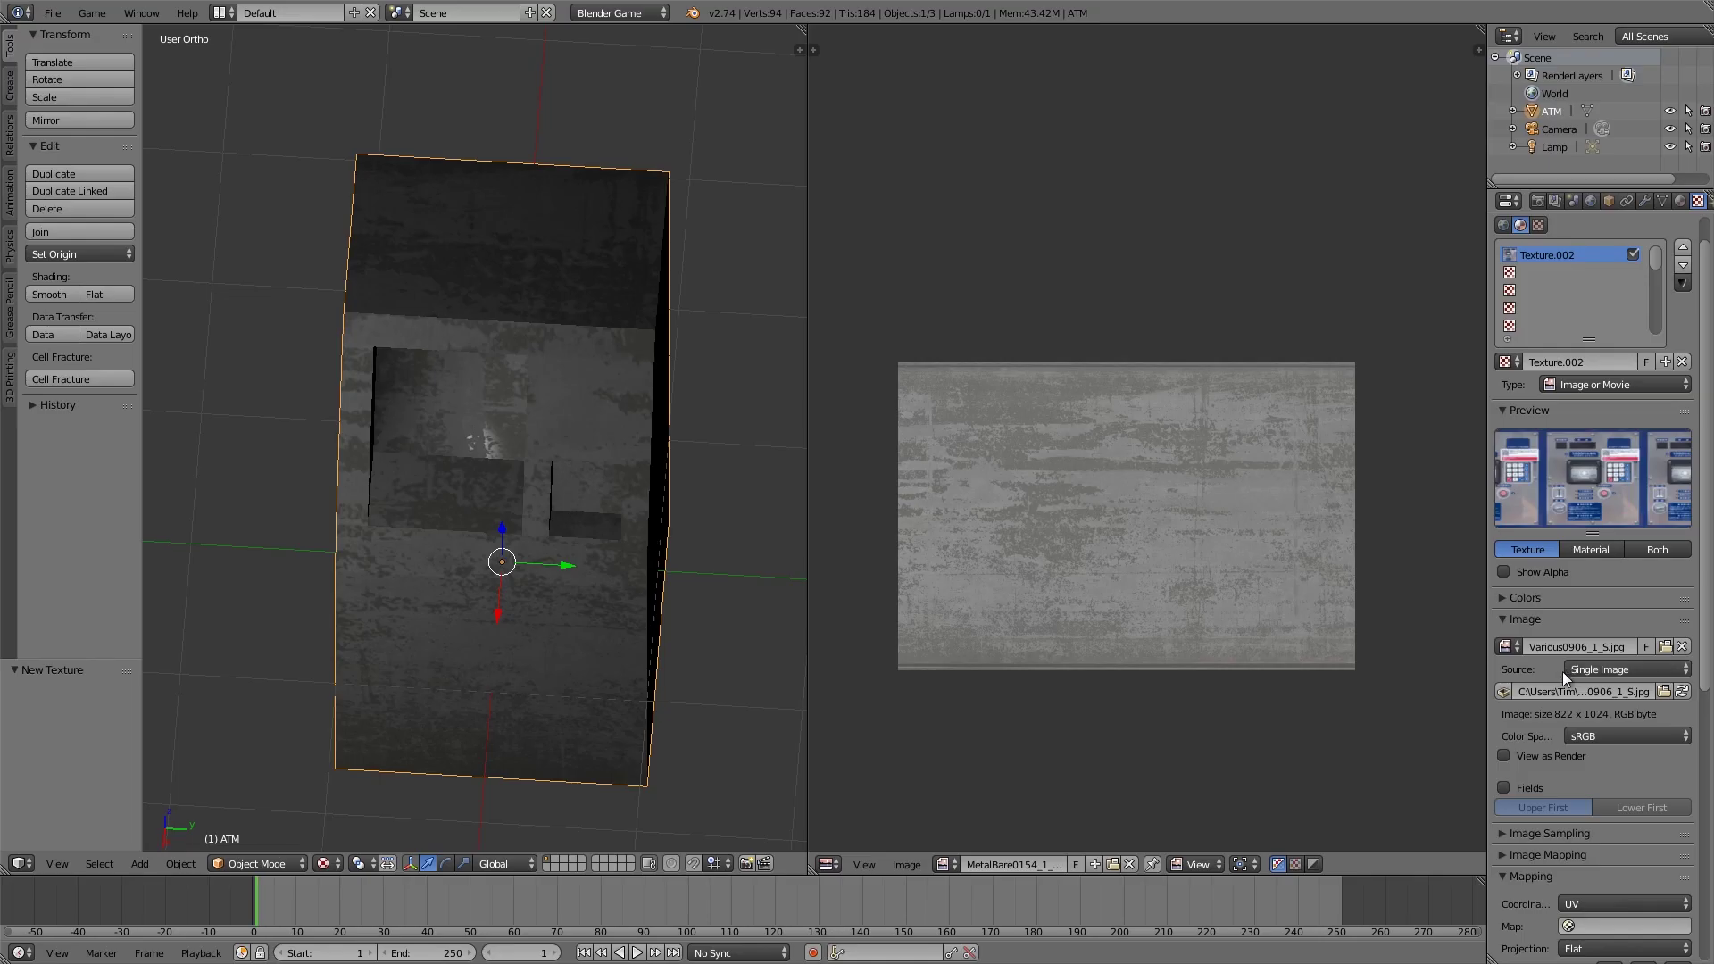
Step: Select the ATM's inset front keypad face in Edit Mode and unwrap it
middle_drag(374, 482, 473, 470)
scroll(486, 506, up, 6)
scroll(486, 506, down, 5)
key(Tab)
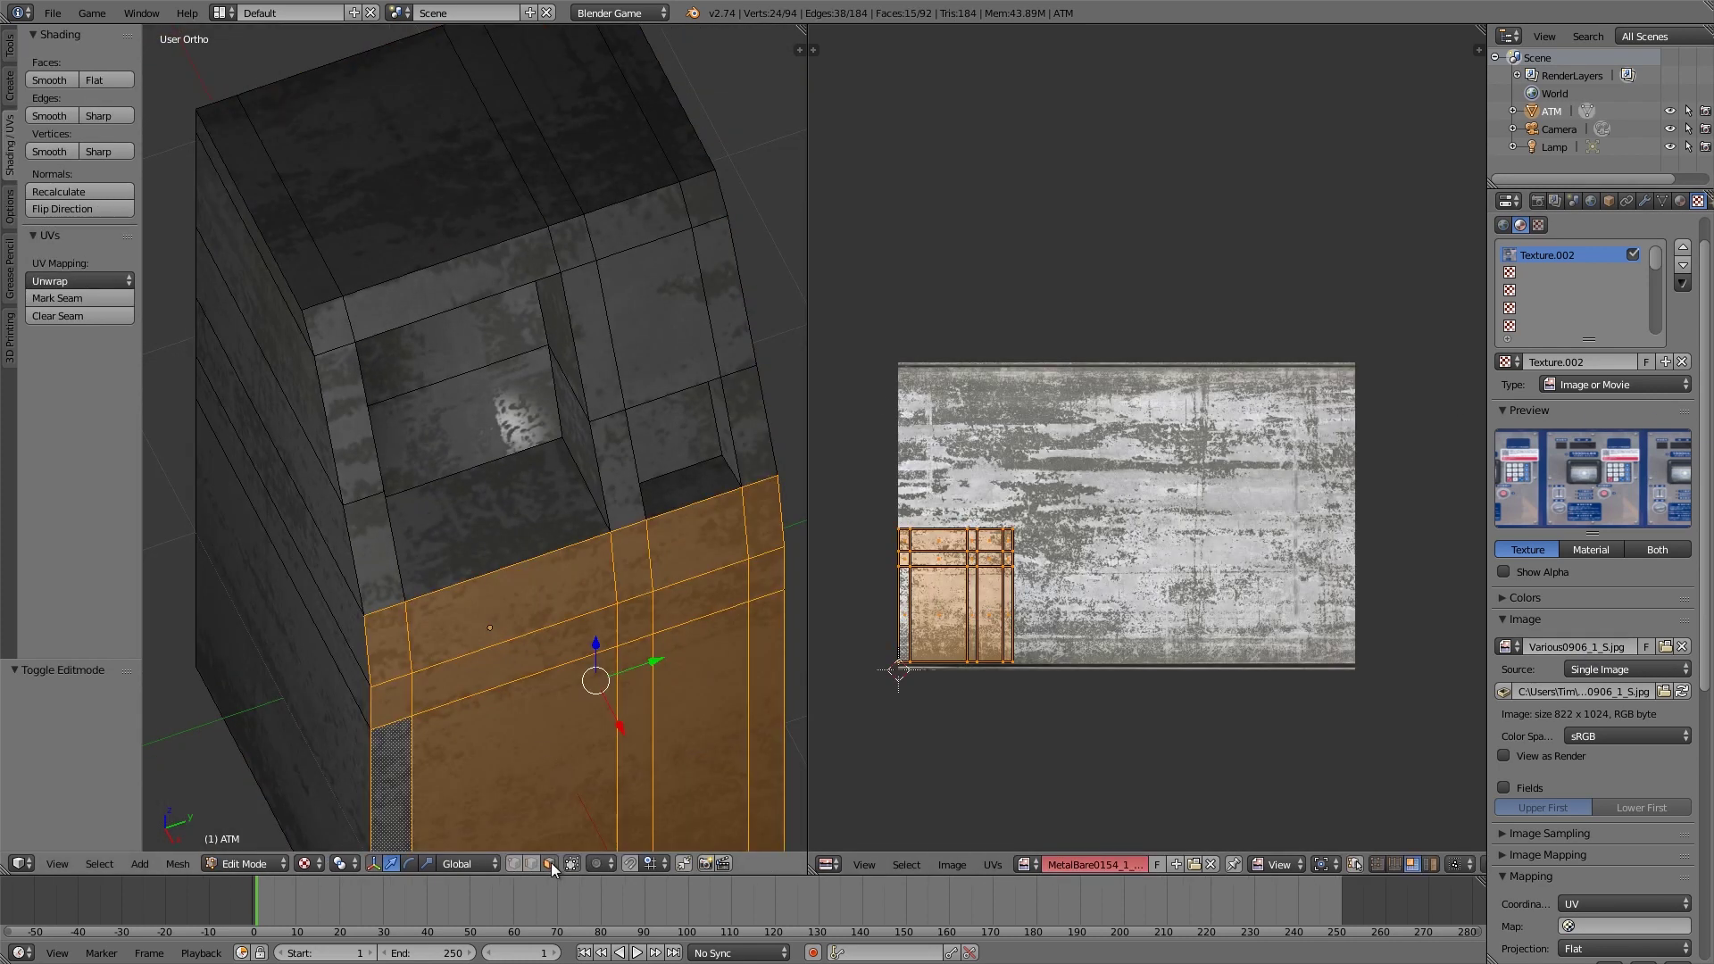
right_click(484, 546)
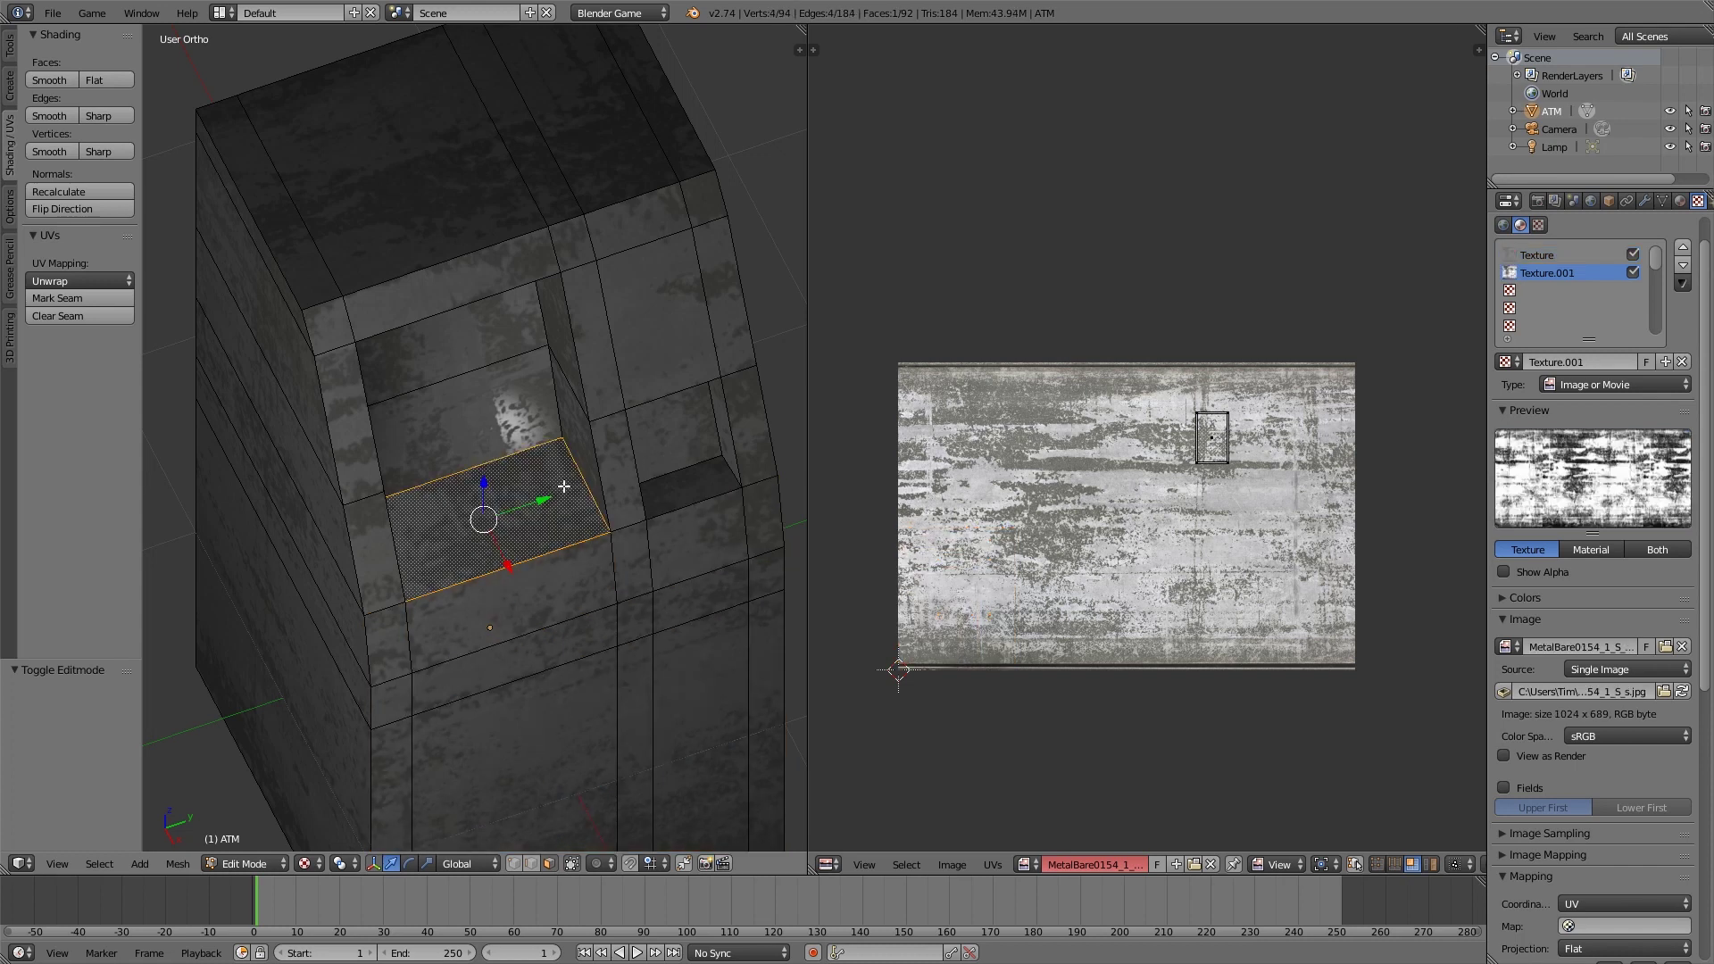
key(u)
click(529, 477)
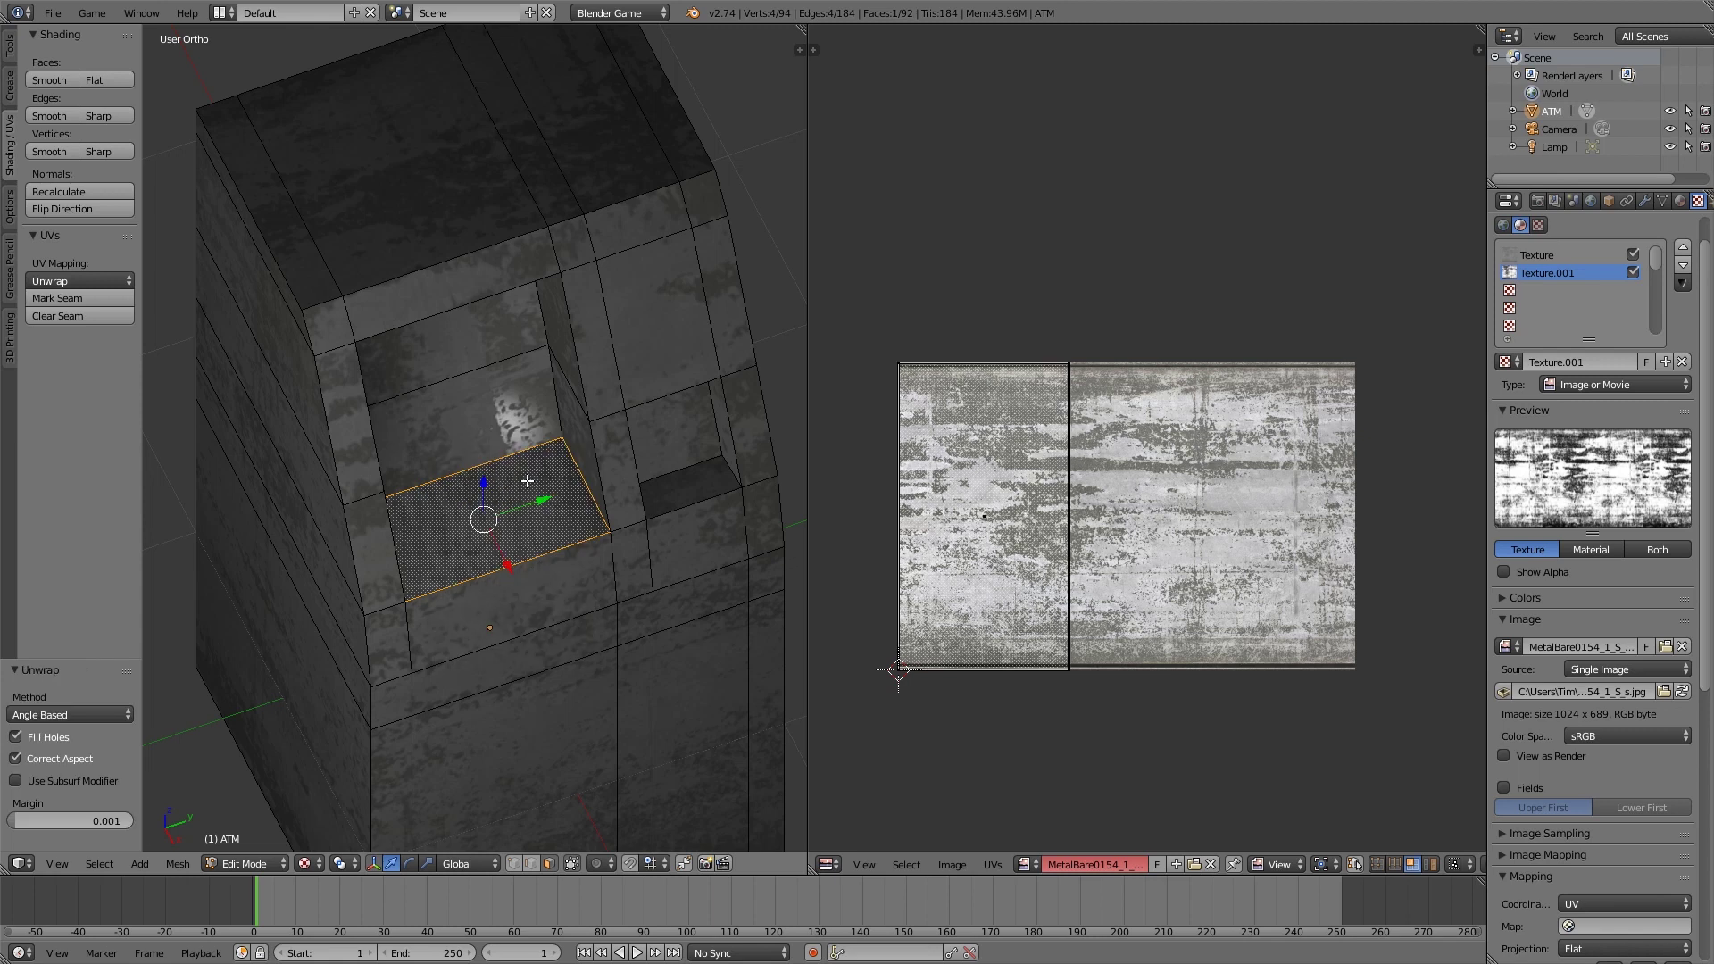
Step: Assign Material.002 to the keypad face
click(1679, 201)
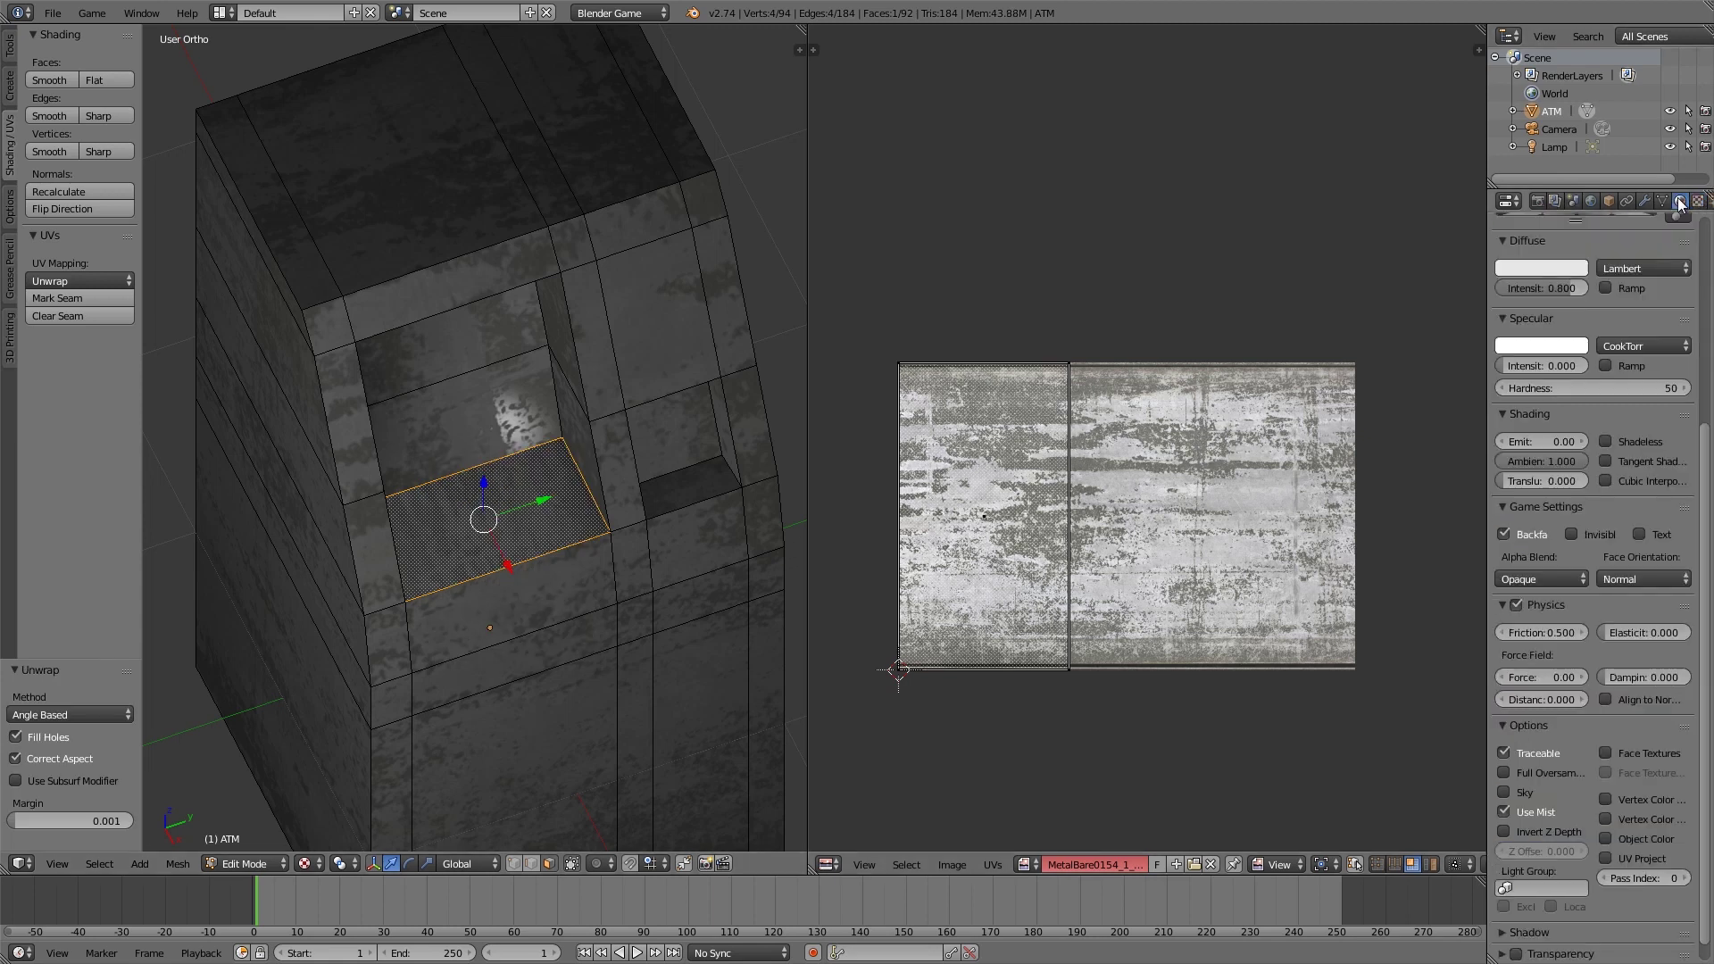
click(1530, 286)
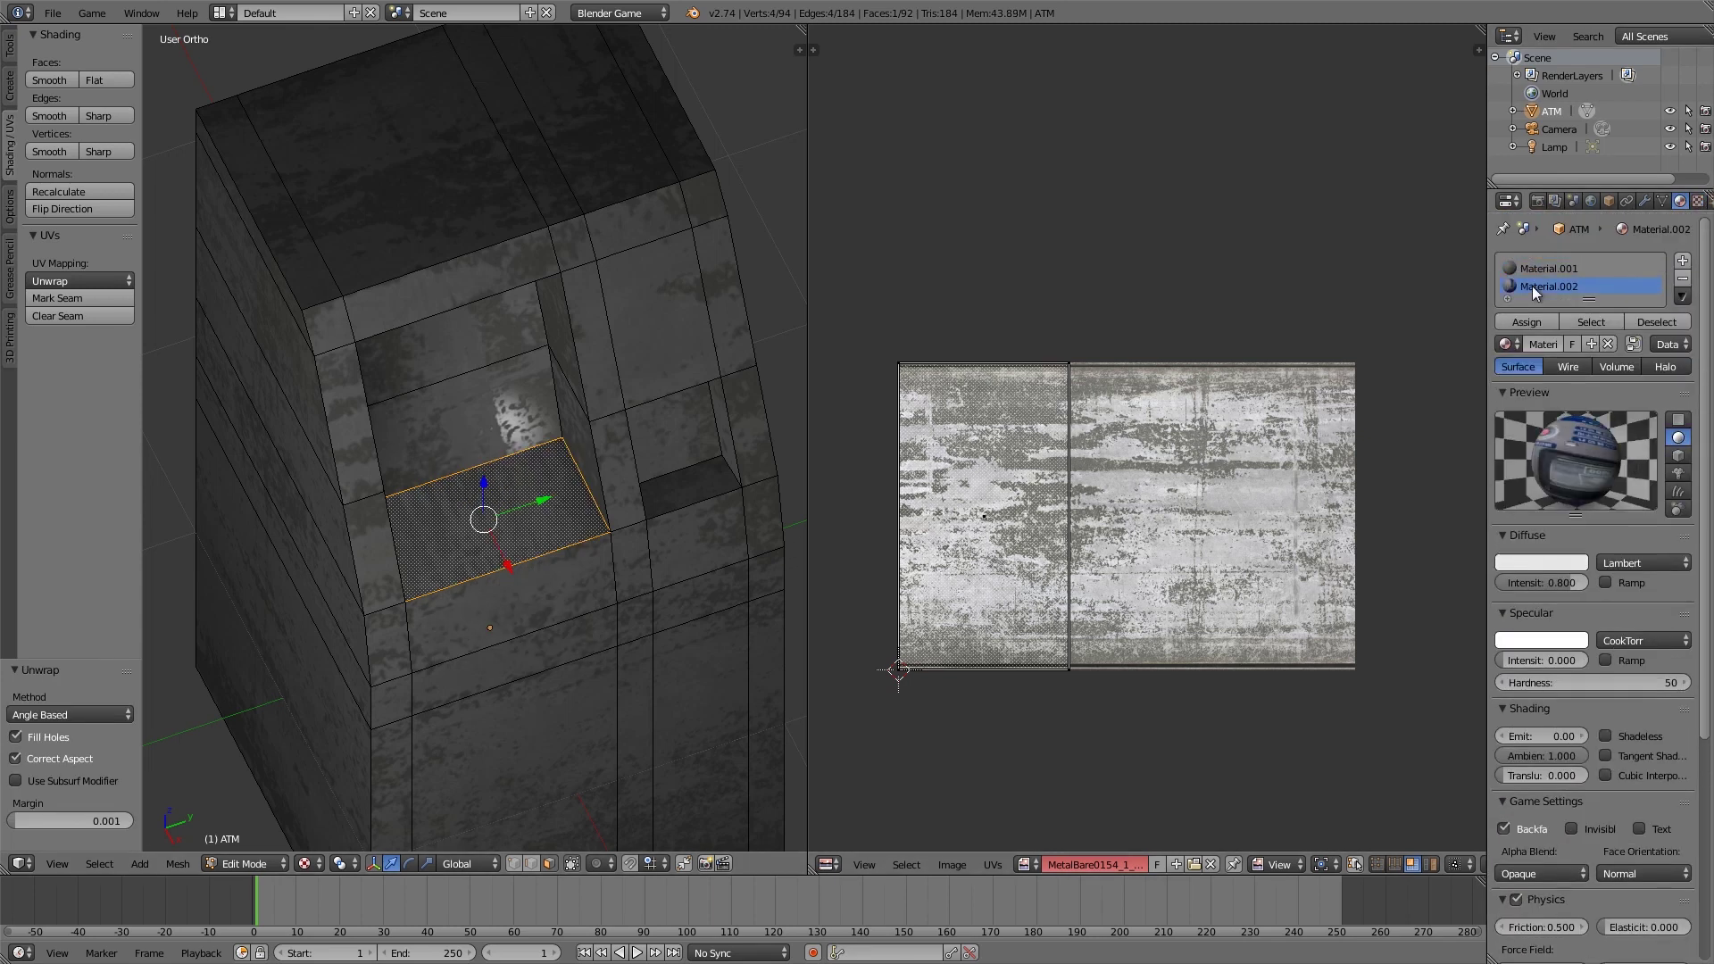
click(1527, 321)
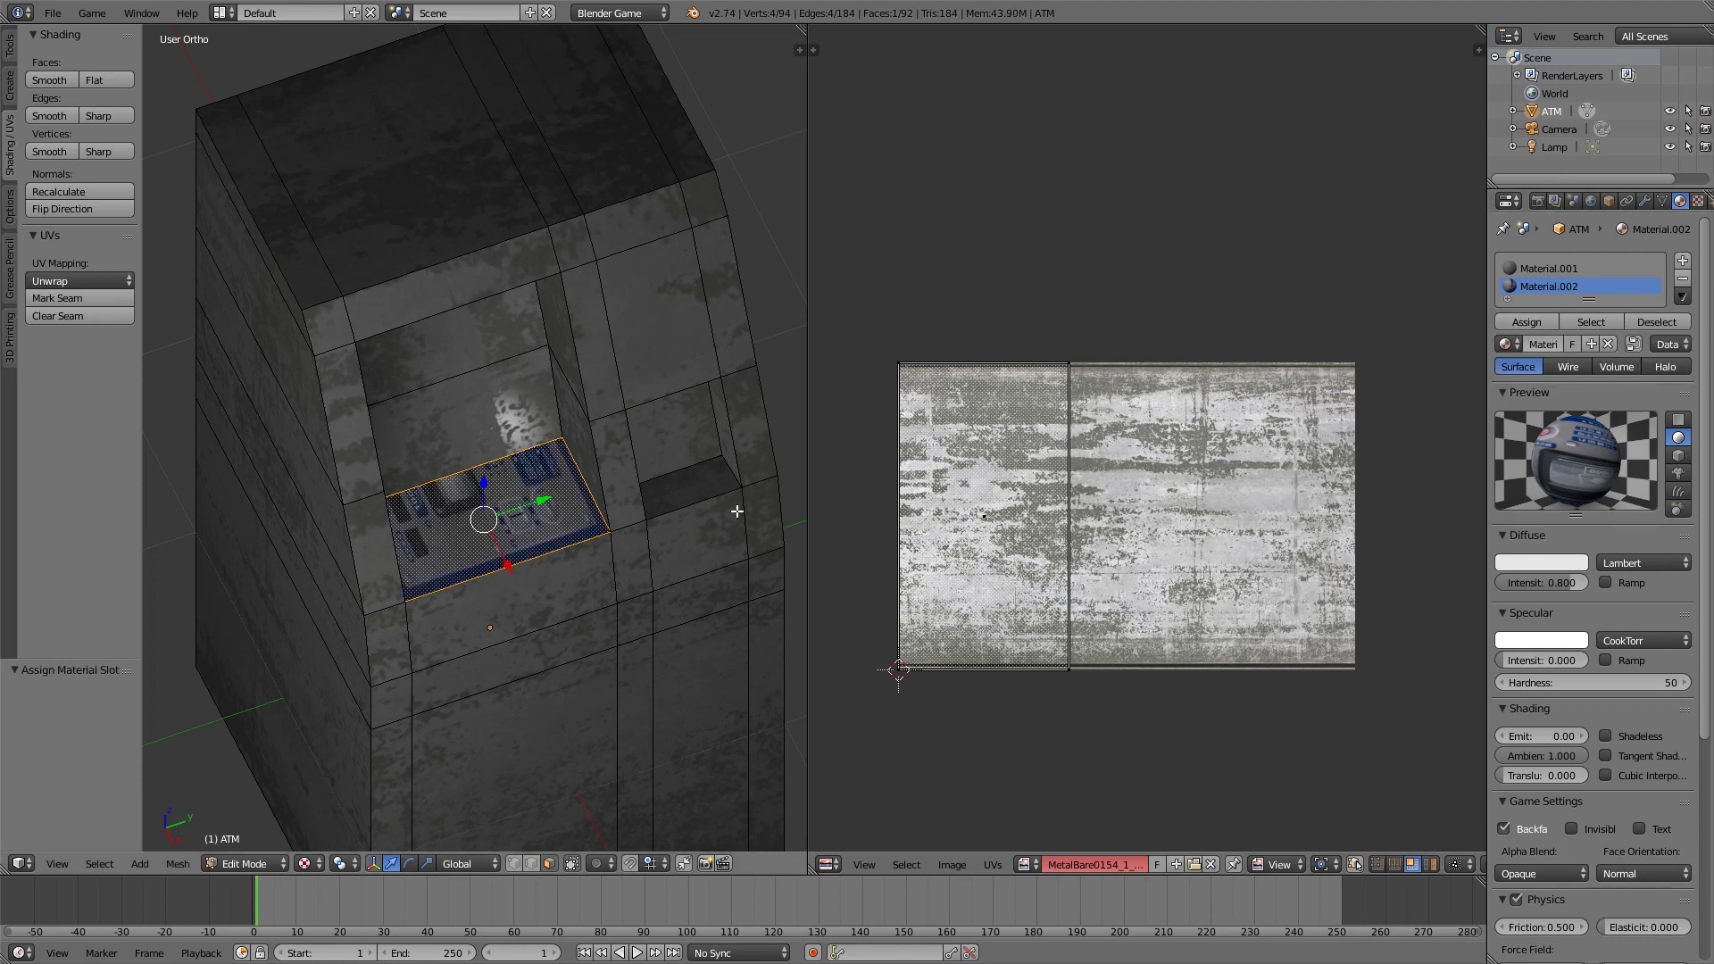
Step: Show the Various0906_1_S.jpg panel photo in the UV editor for the keypad face
key(Tab)
middle_drag(567, 520, 505, 552)
scroll(505, 551, up, 4)
key(Tab)
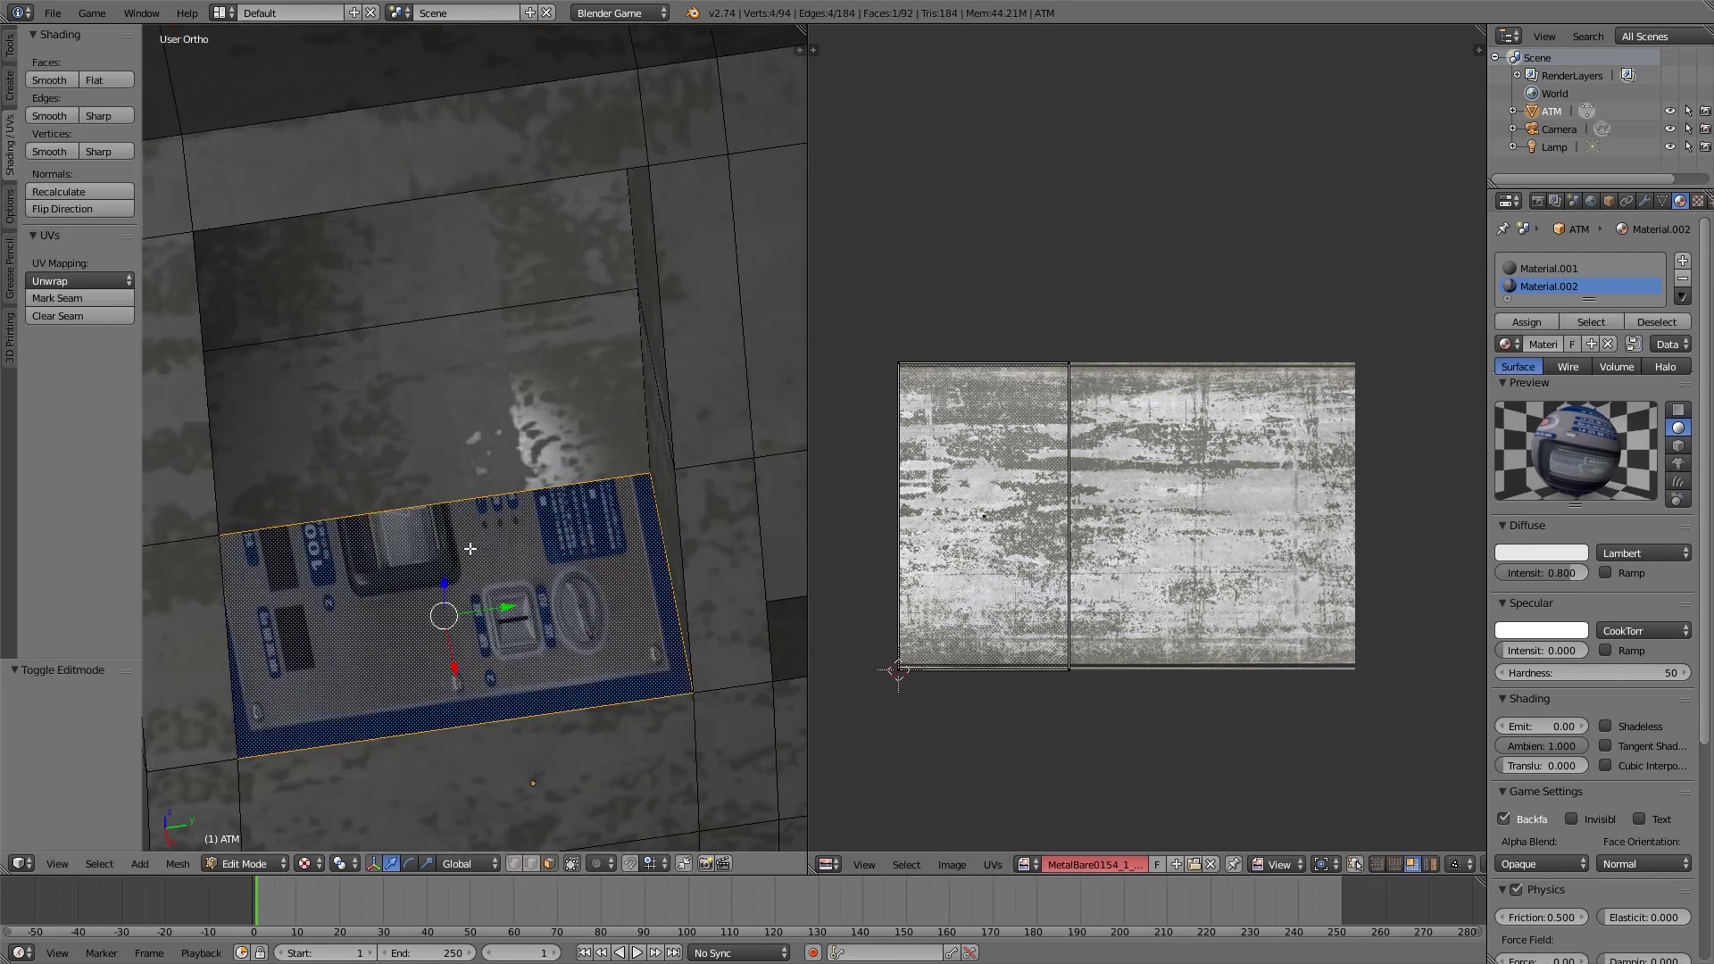
click(1026, 864)
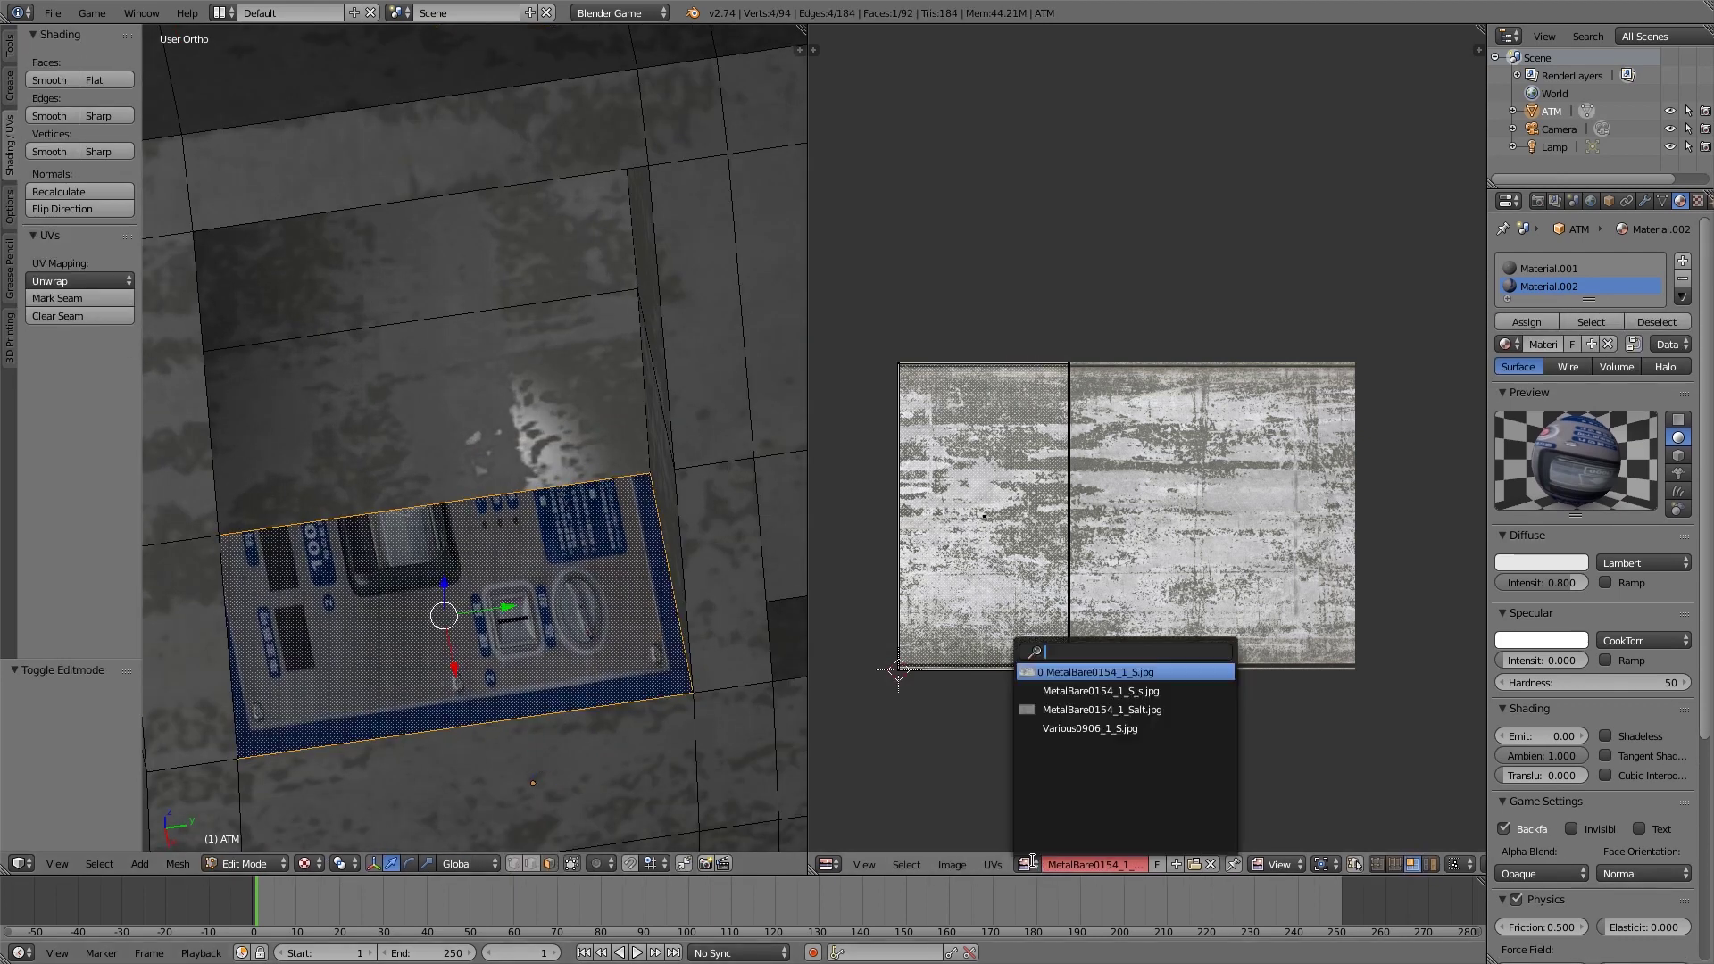
click(1067, 727)
Step: Rotate the keypad UVs 90 degrees, scale them to 0.539, and move them onto the keypad
key(a)
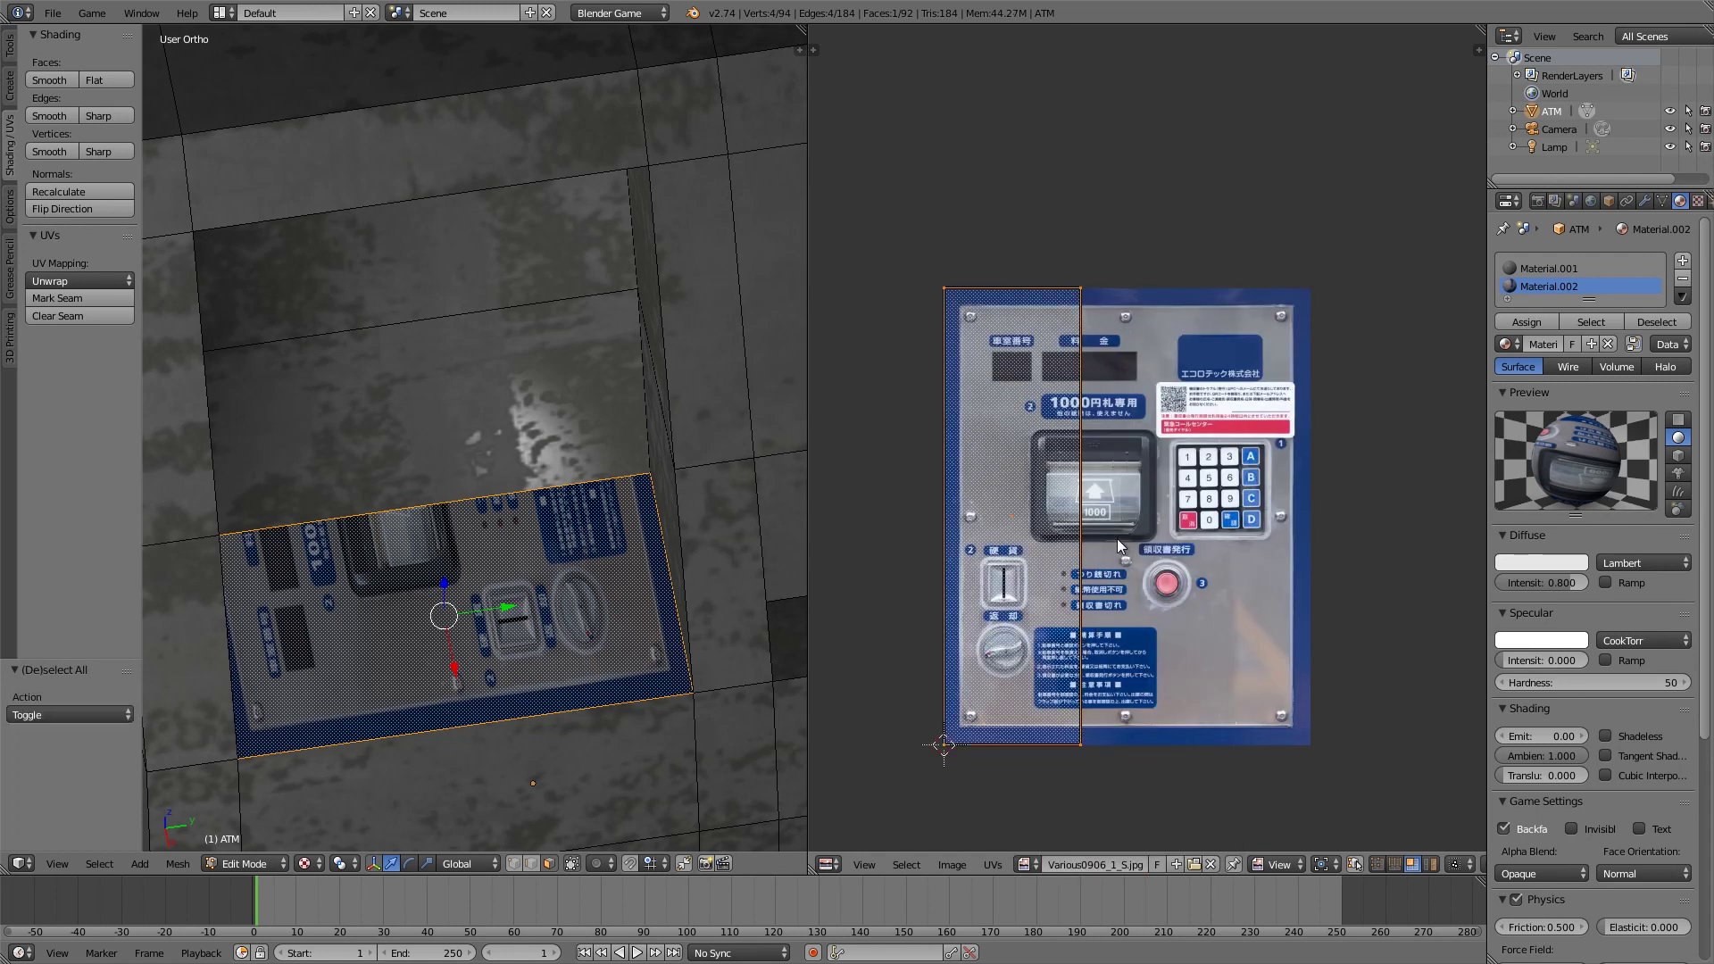
key(r)
key(9)
key(0)
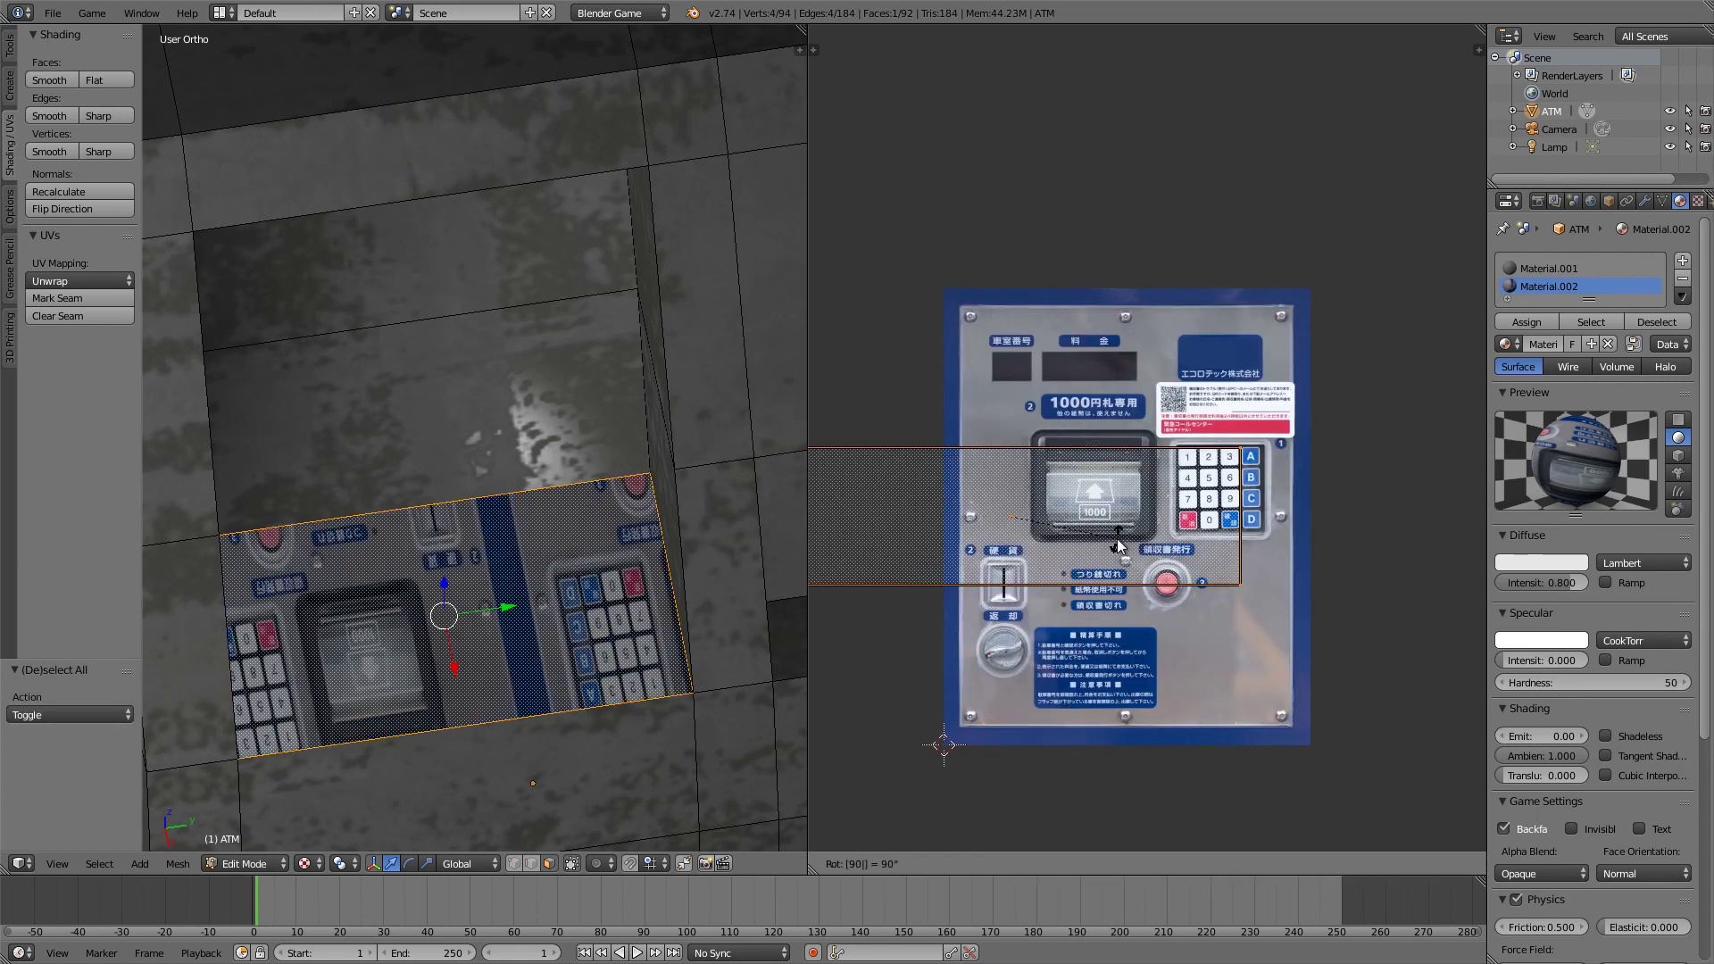
key(Return)
key(s)
click(1114, 625)
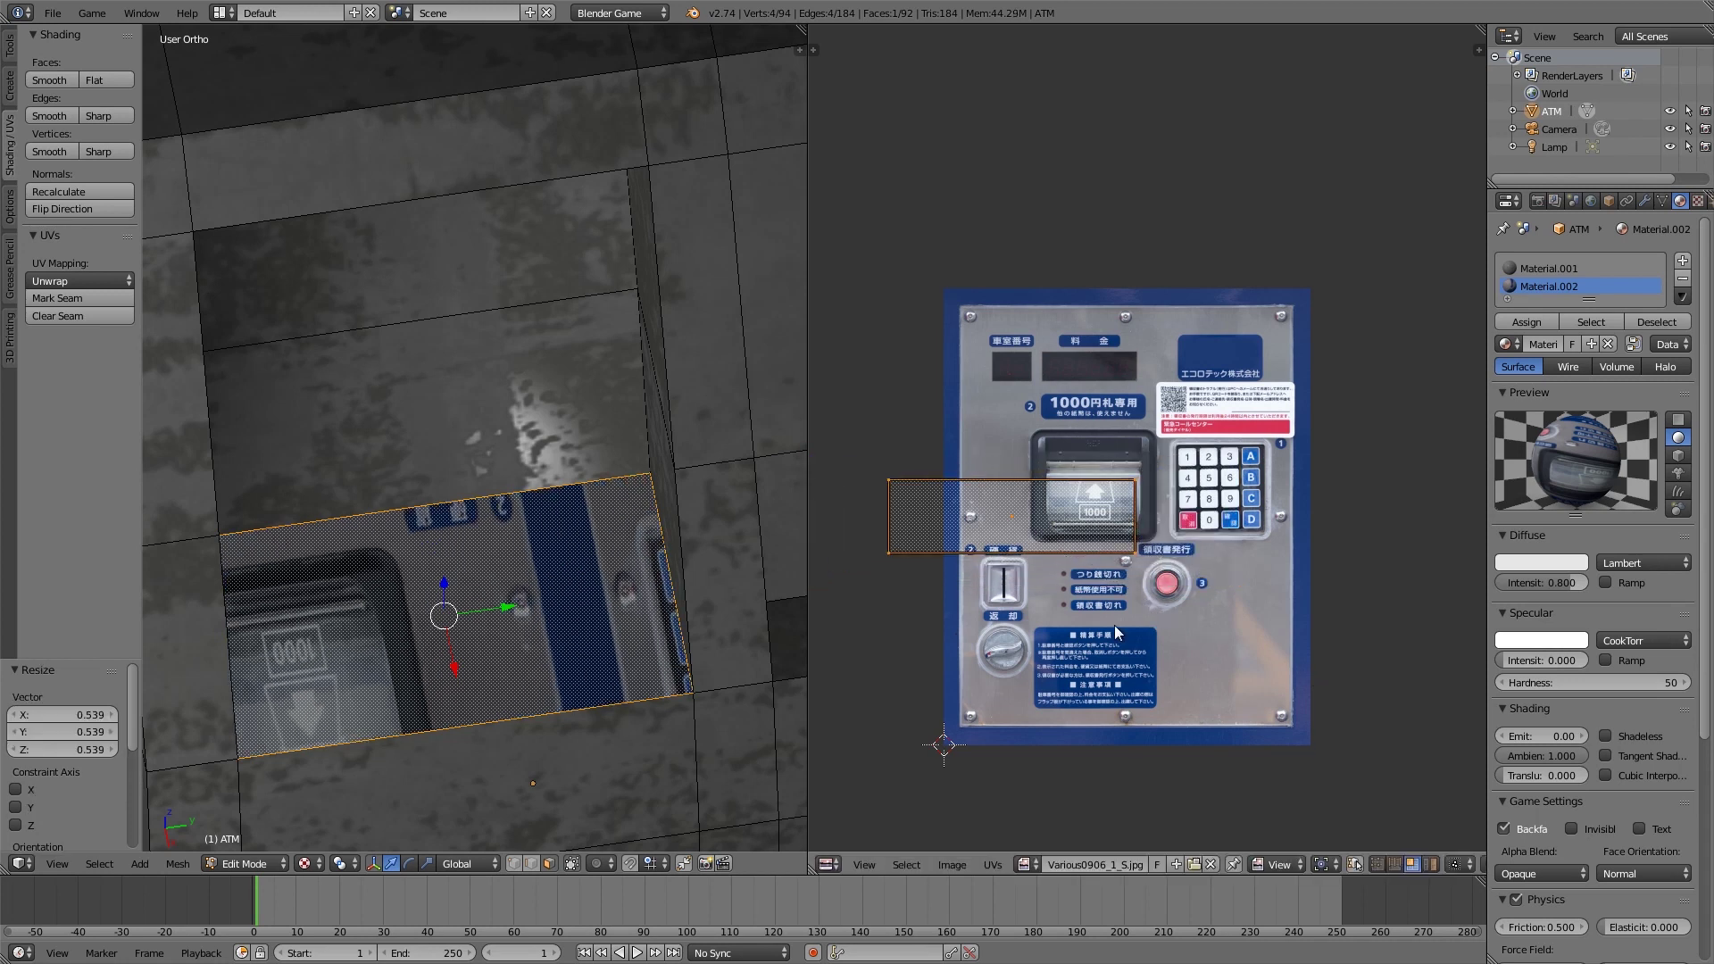
key(g)
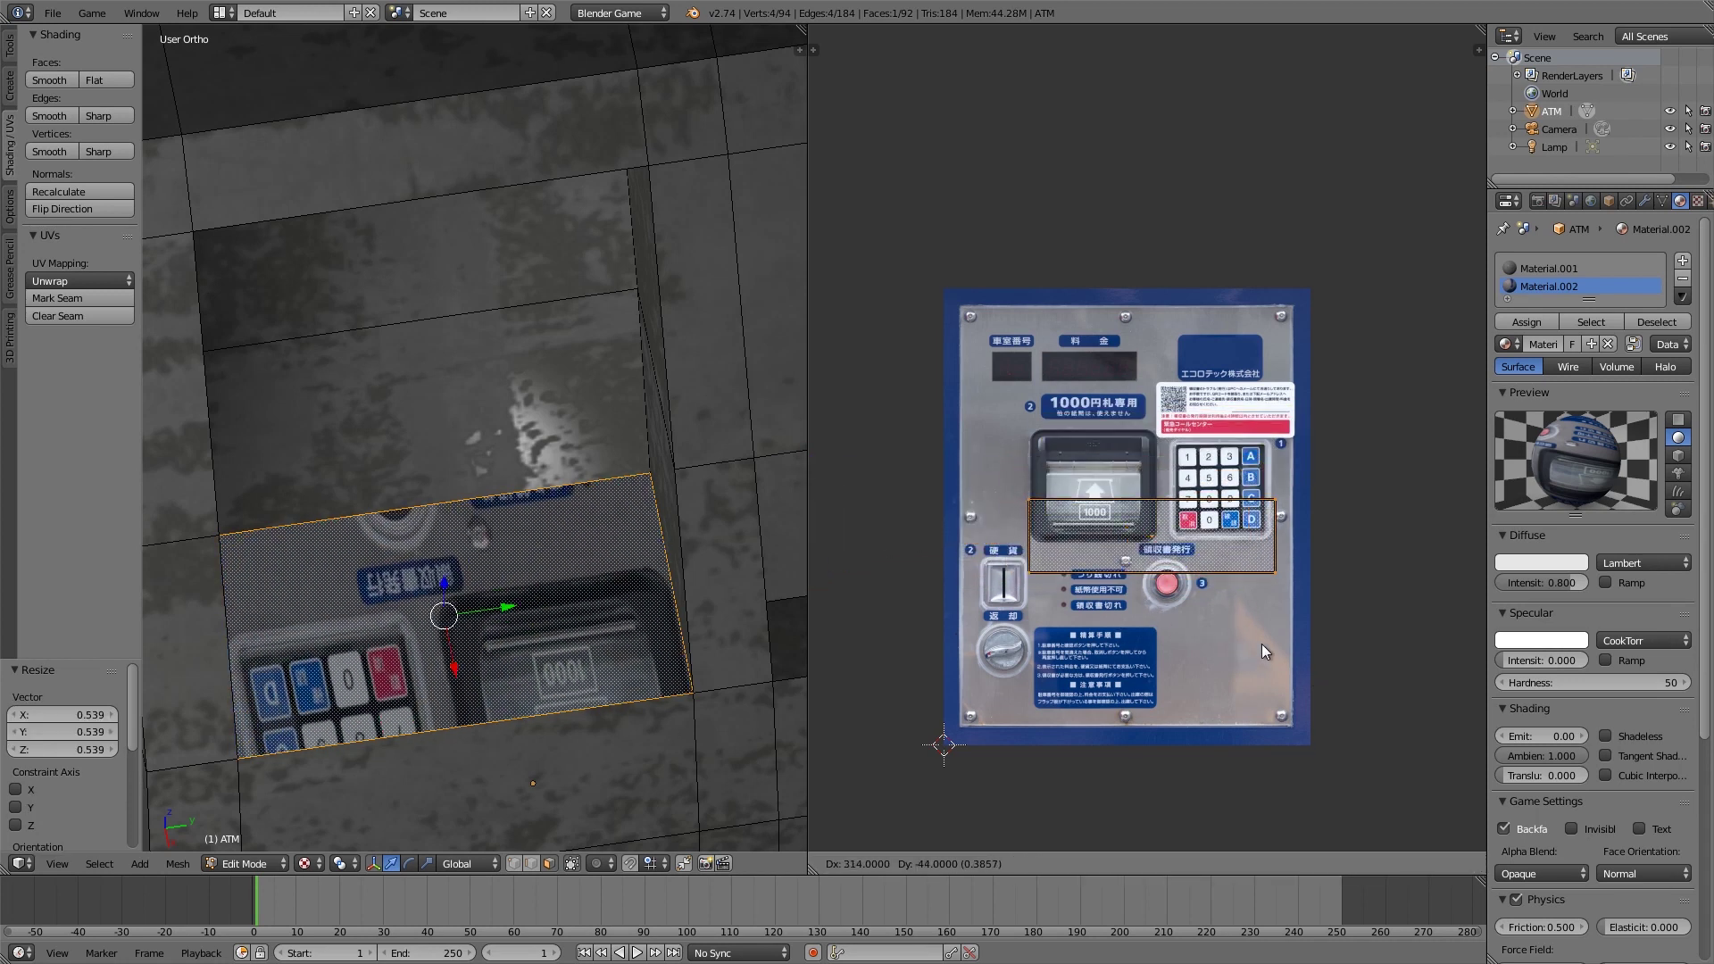
click(1320, 616)
Step: Fit the UV island to the keypad with X and Y scaling, then rotate it 180 degrees
key(s)
key(x)
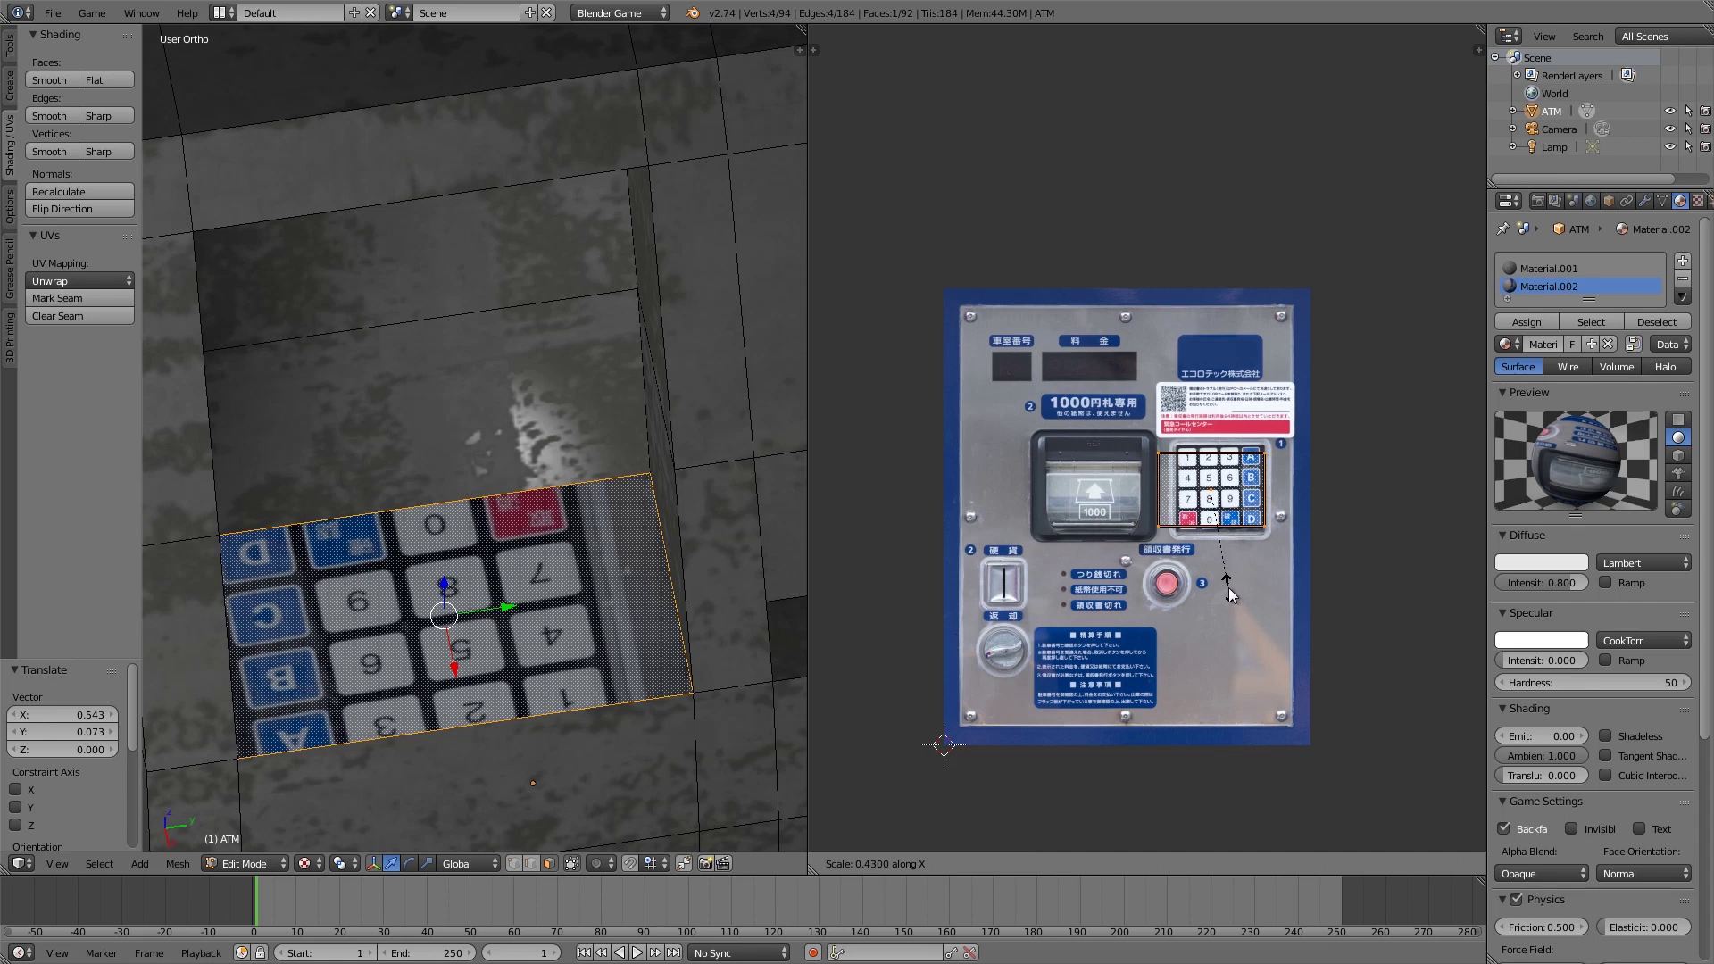
click(1219, 582)
key(g)
key(x)
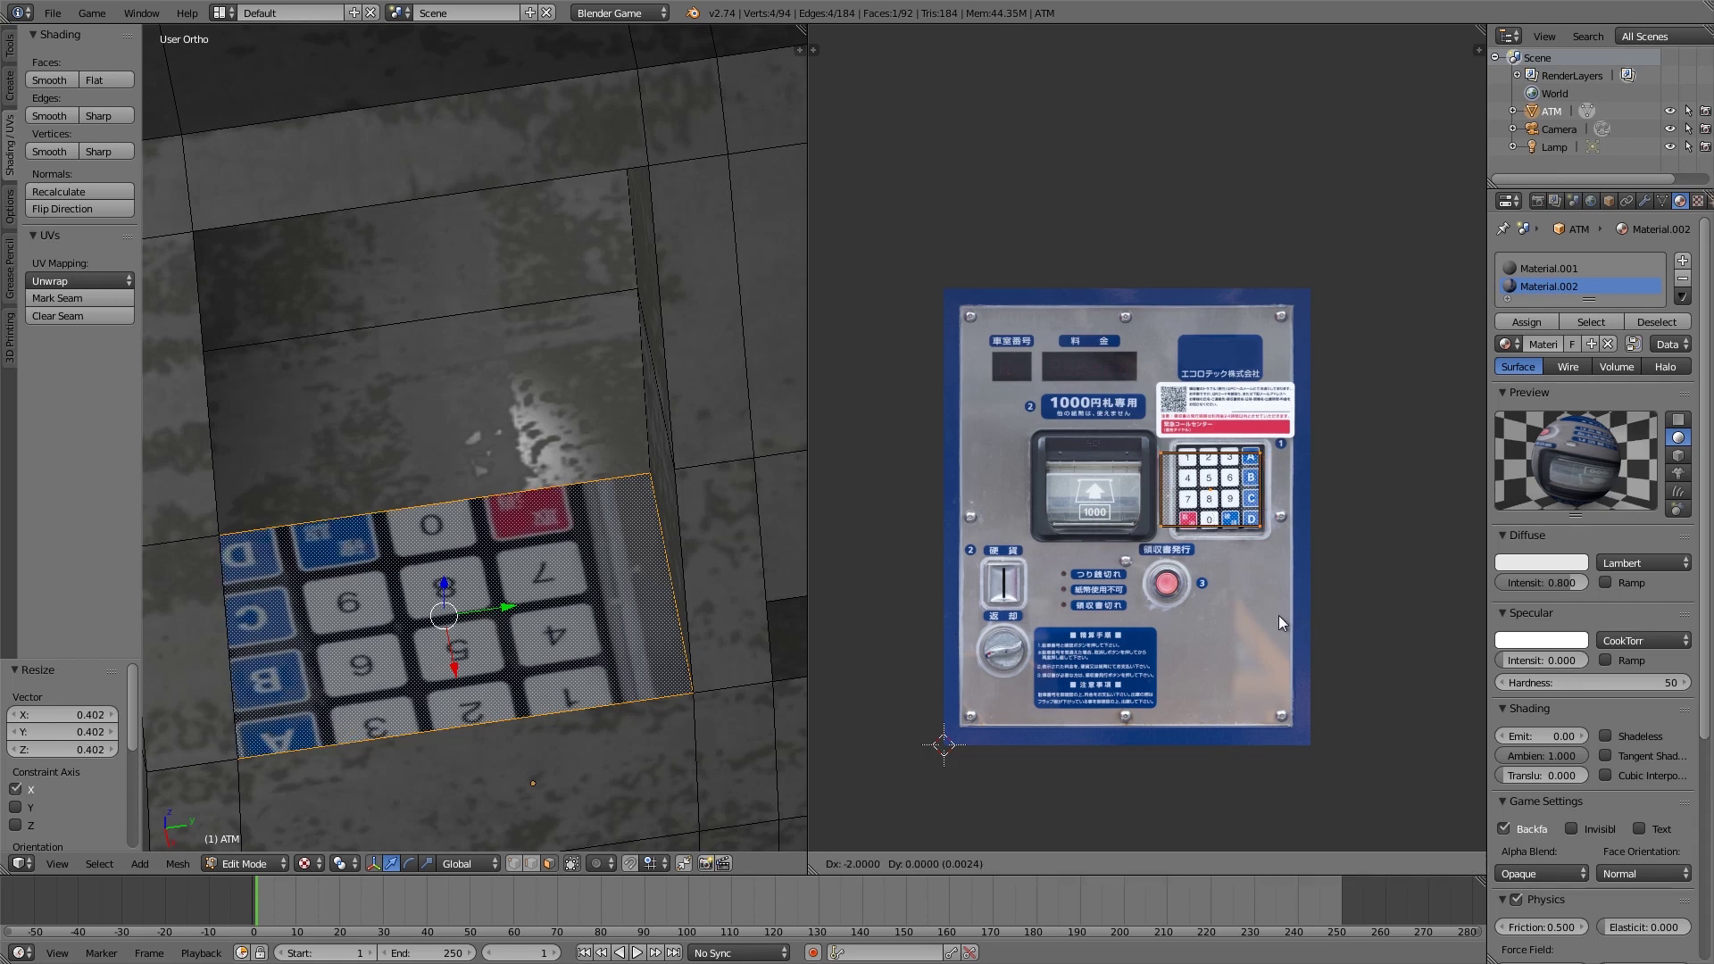
click(1321, 620)
key(s)
key(y)
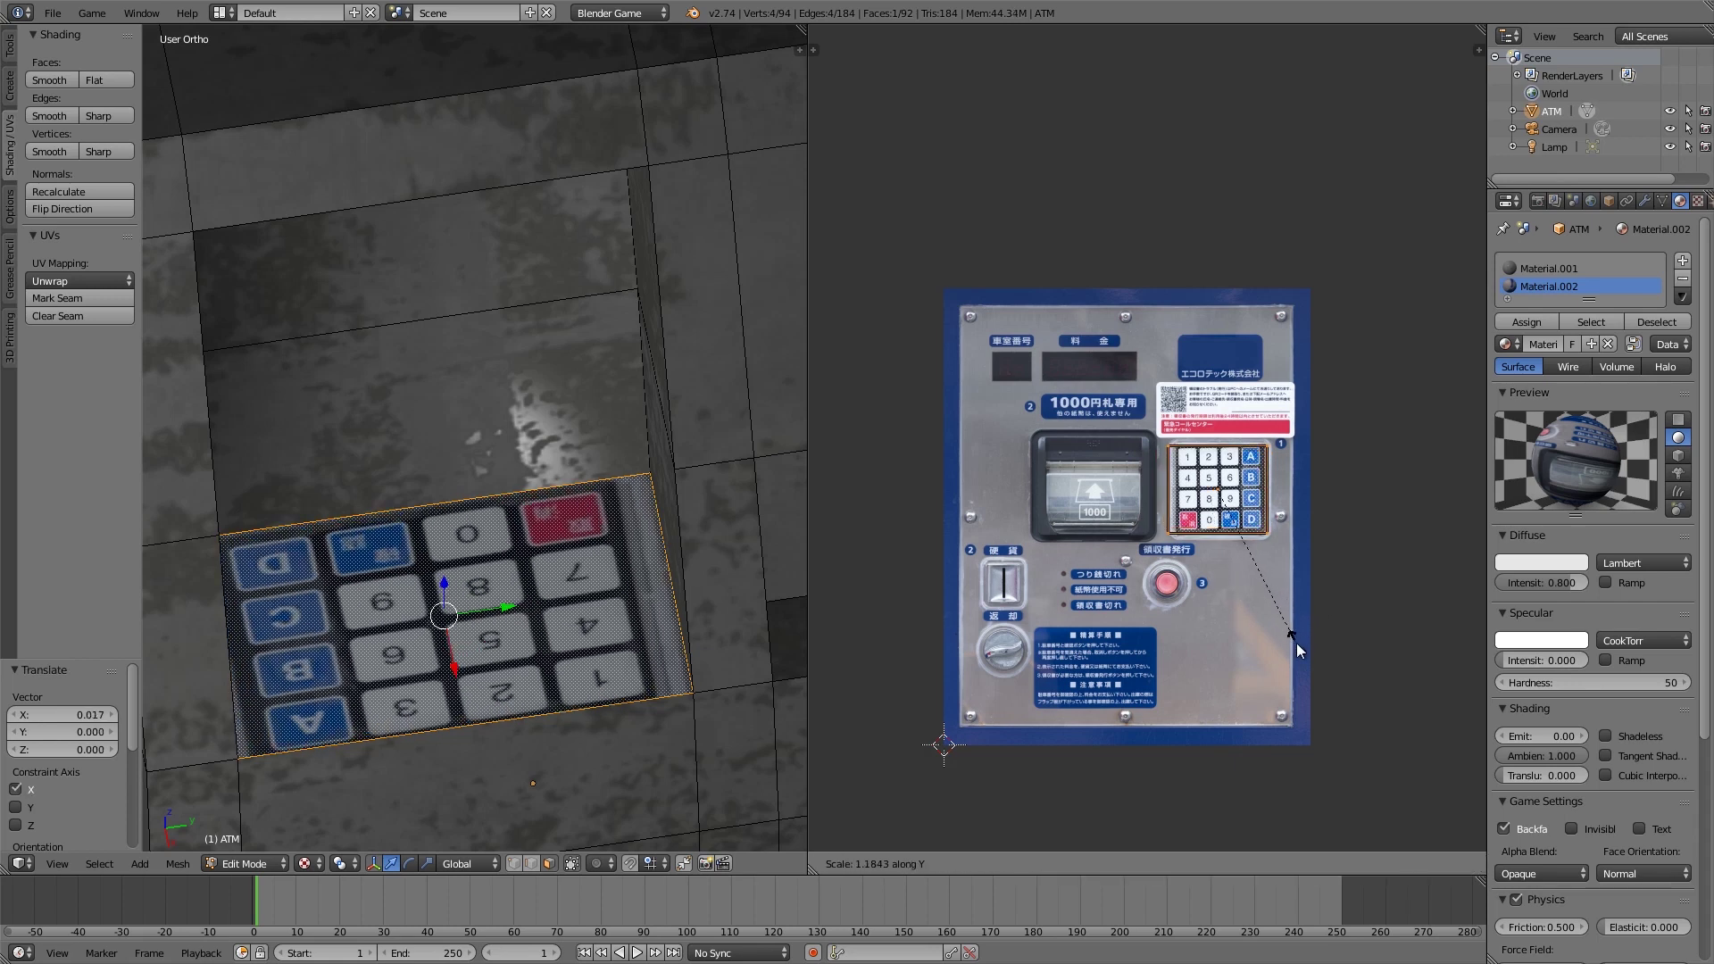
click(1296, 643)
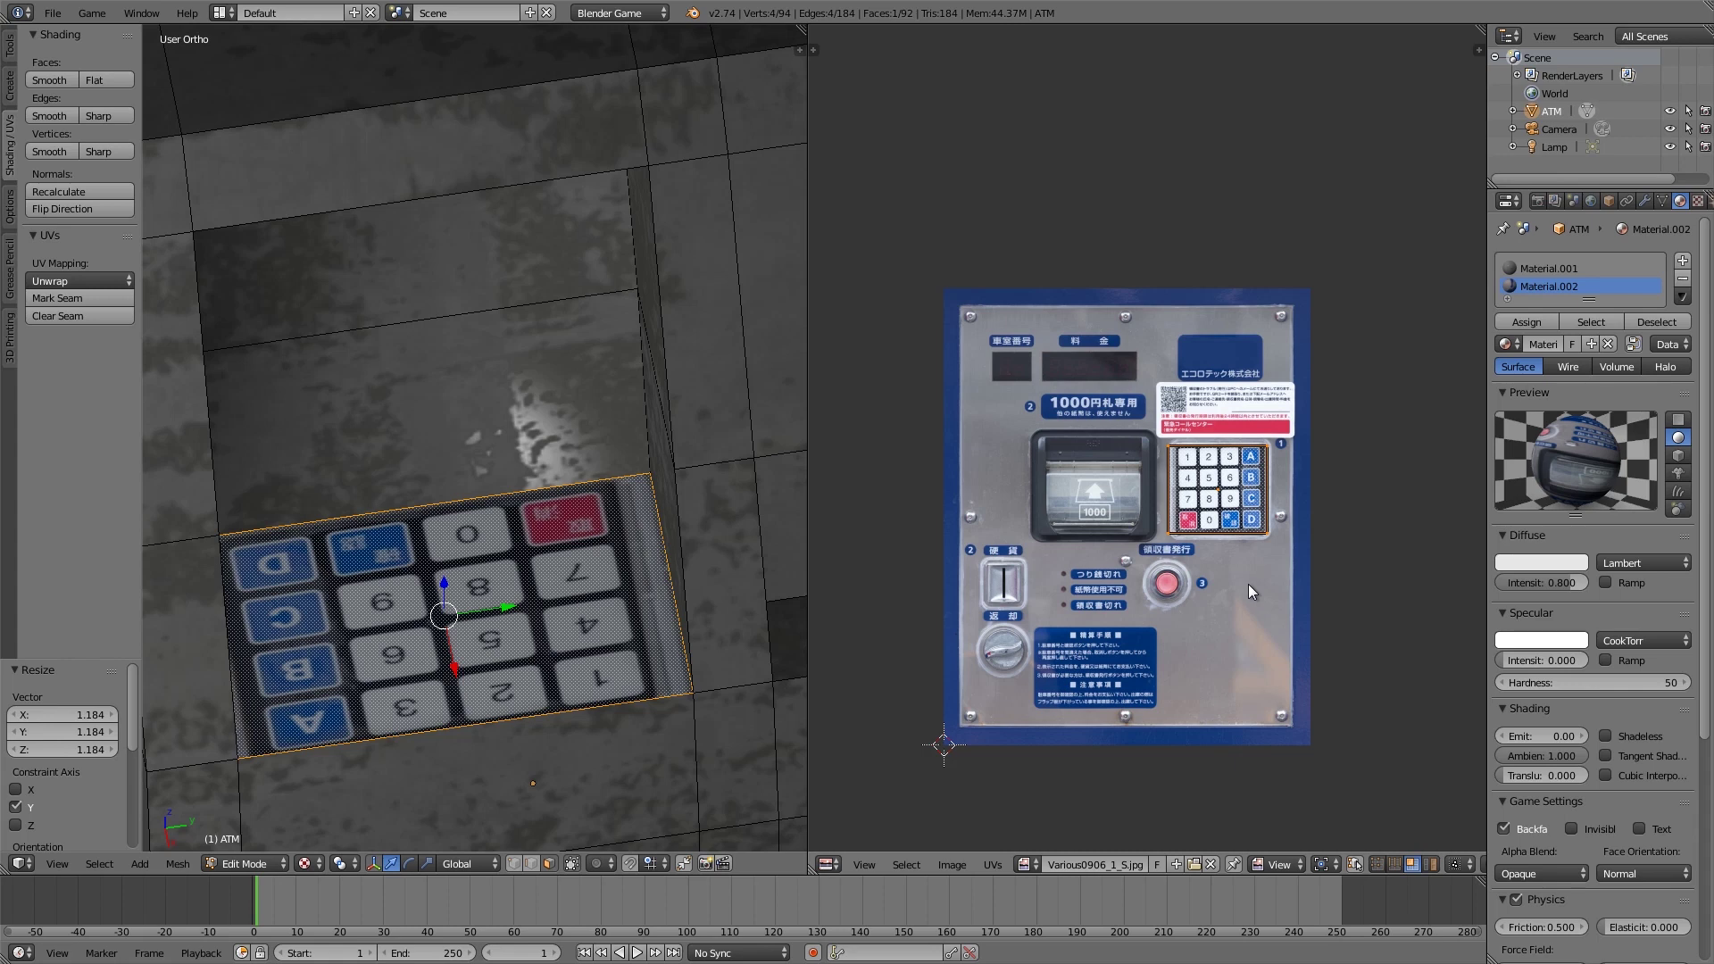
text(r180)
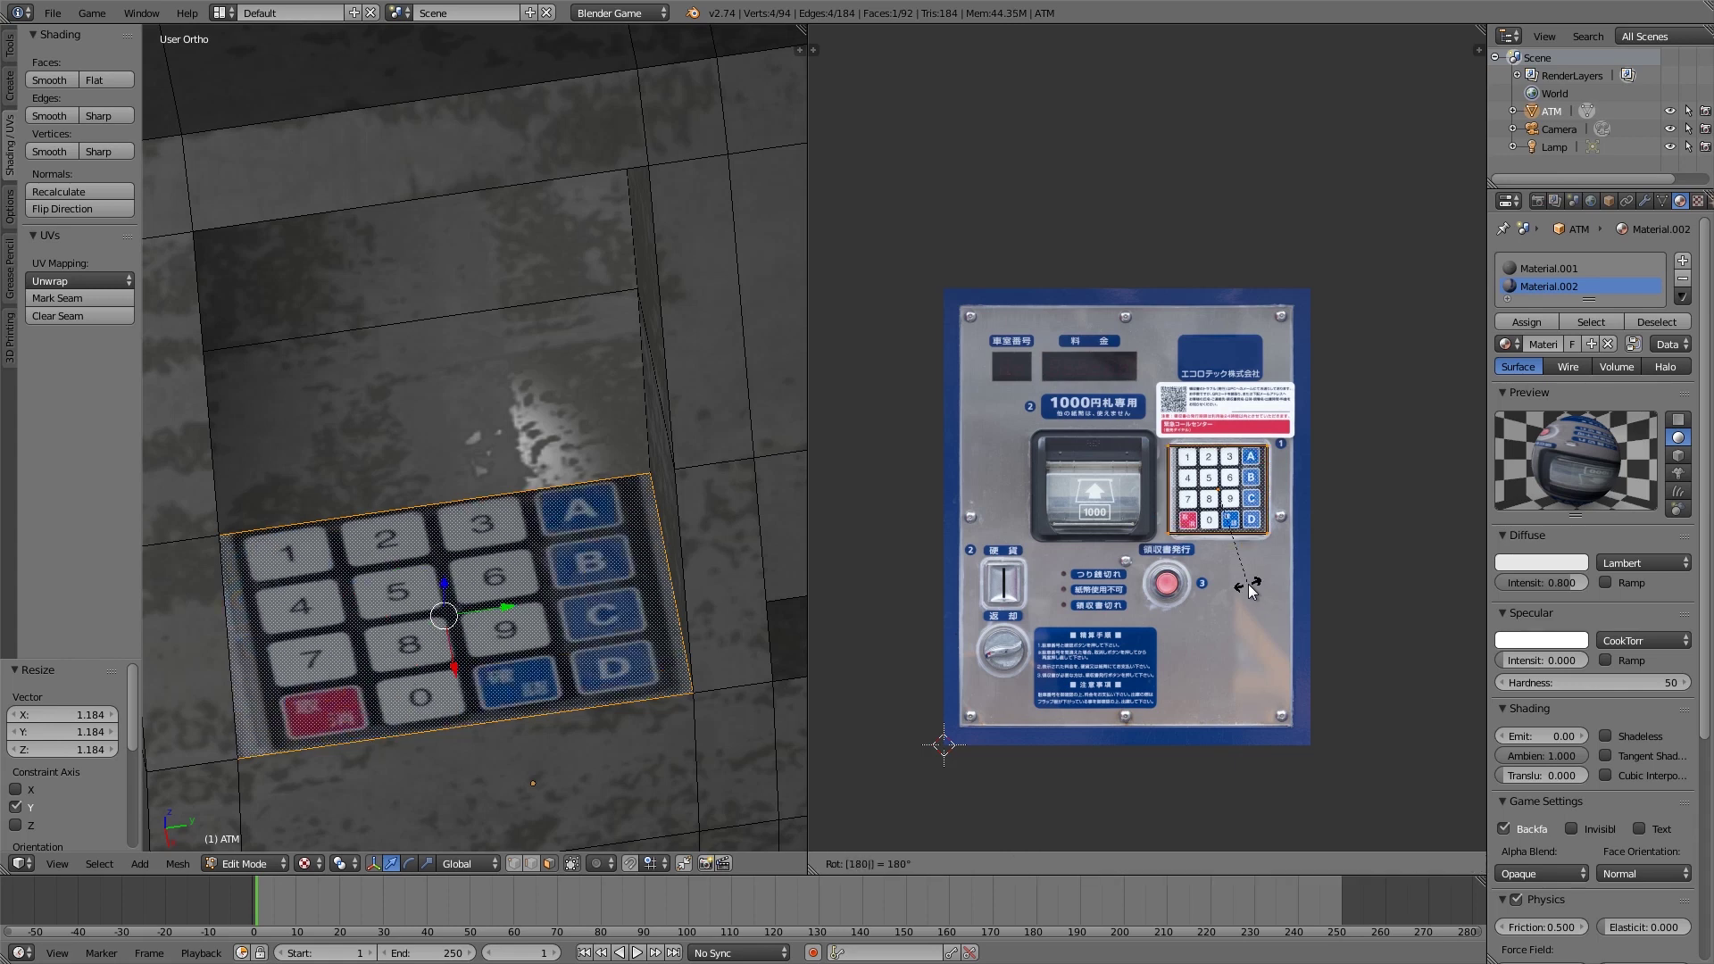
key(Return)
Step: After checking the viewport, widen the keypad UVs along X and shift them slightly right
key(Tab)
scroll(482, 676, down, 4)
middle_drag(482, 676, 470, 628)
scroll(471, 629, up, 4)
key(Tab)
scroll(1250, 629, up, 3)
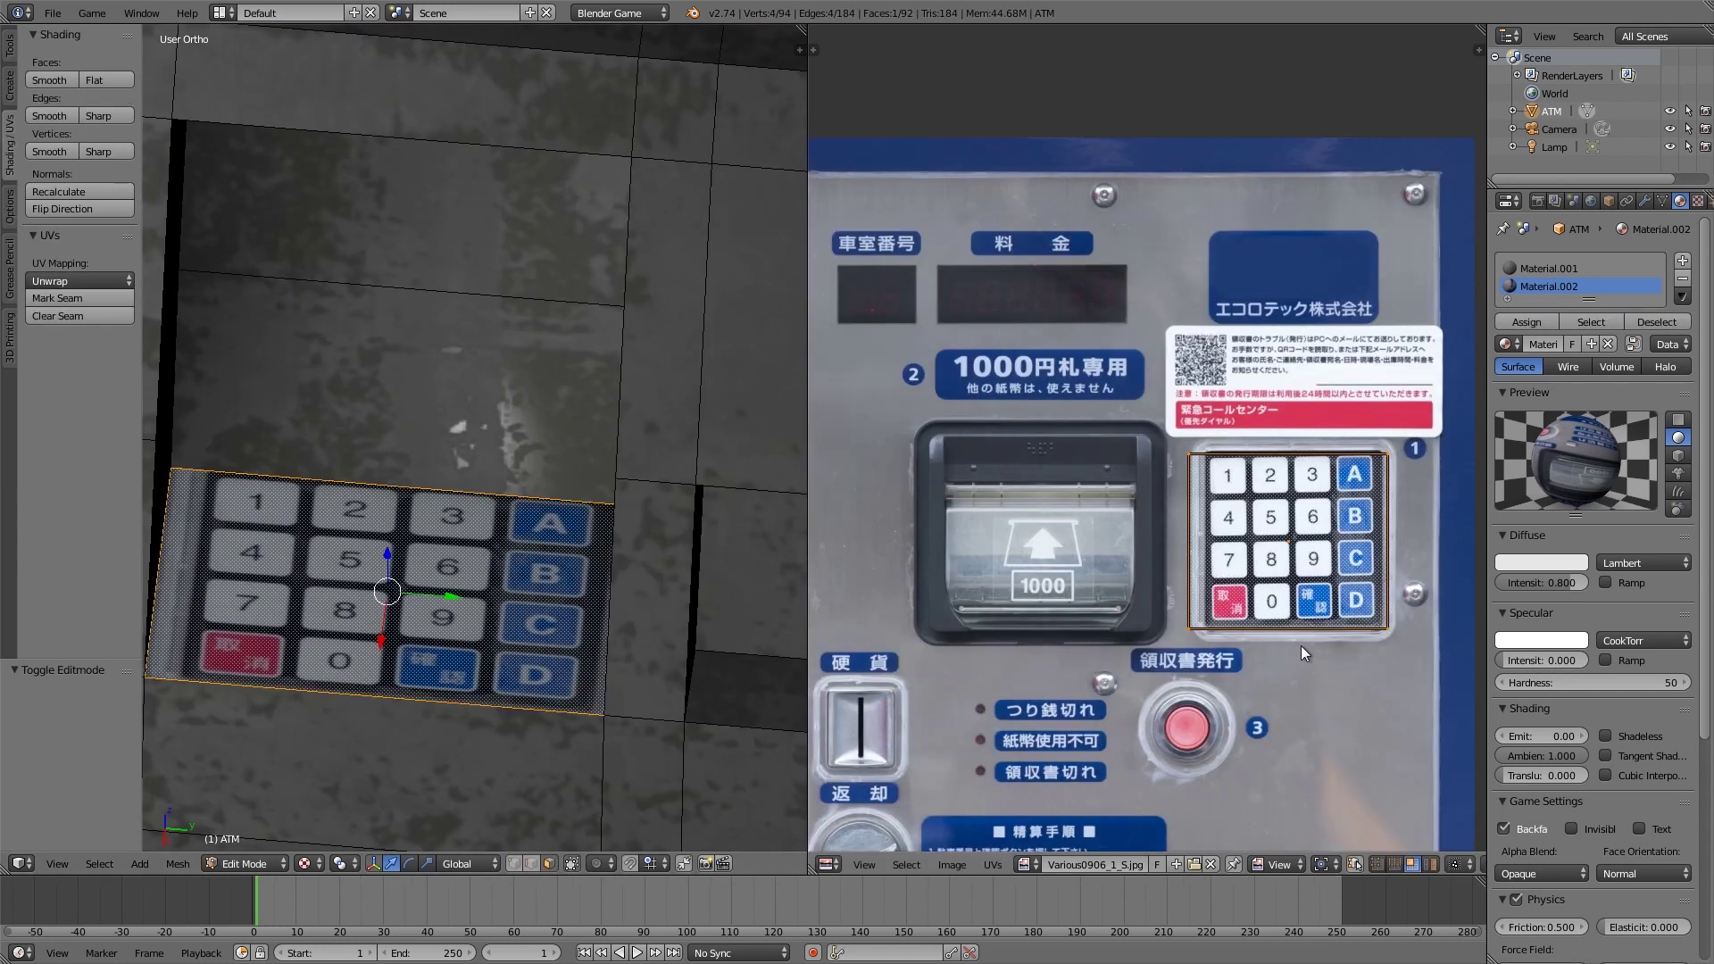
key(s)
key(x)
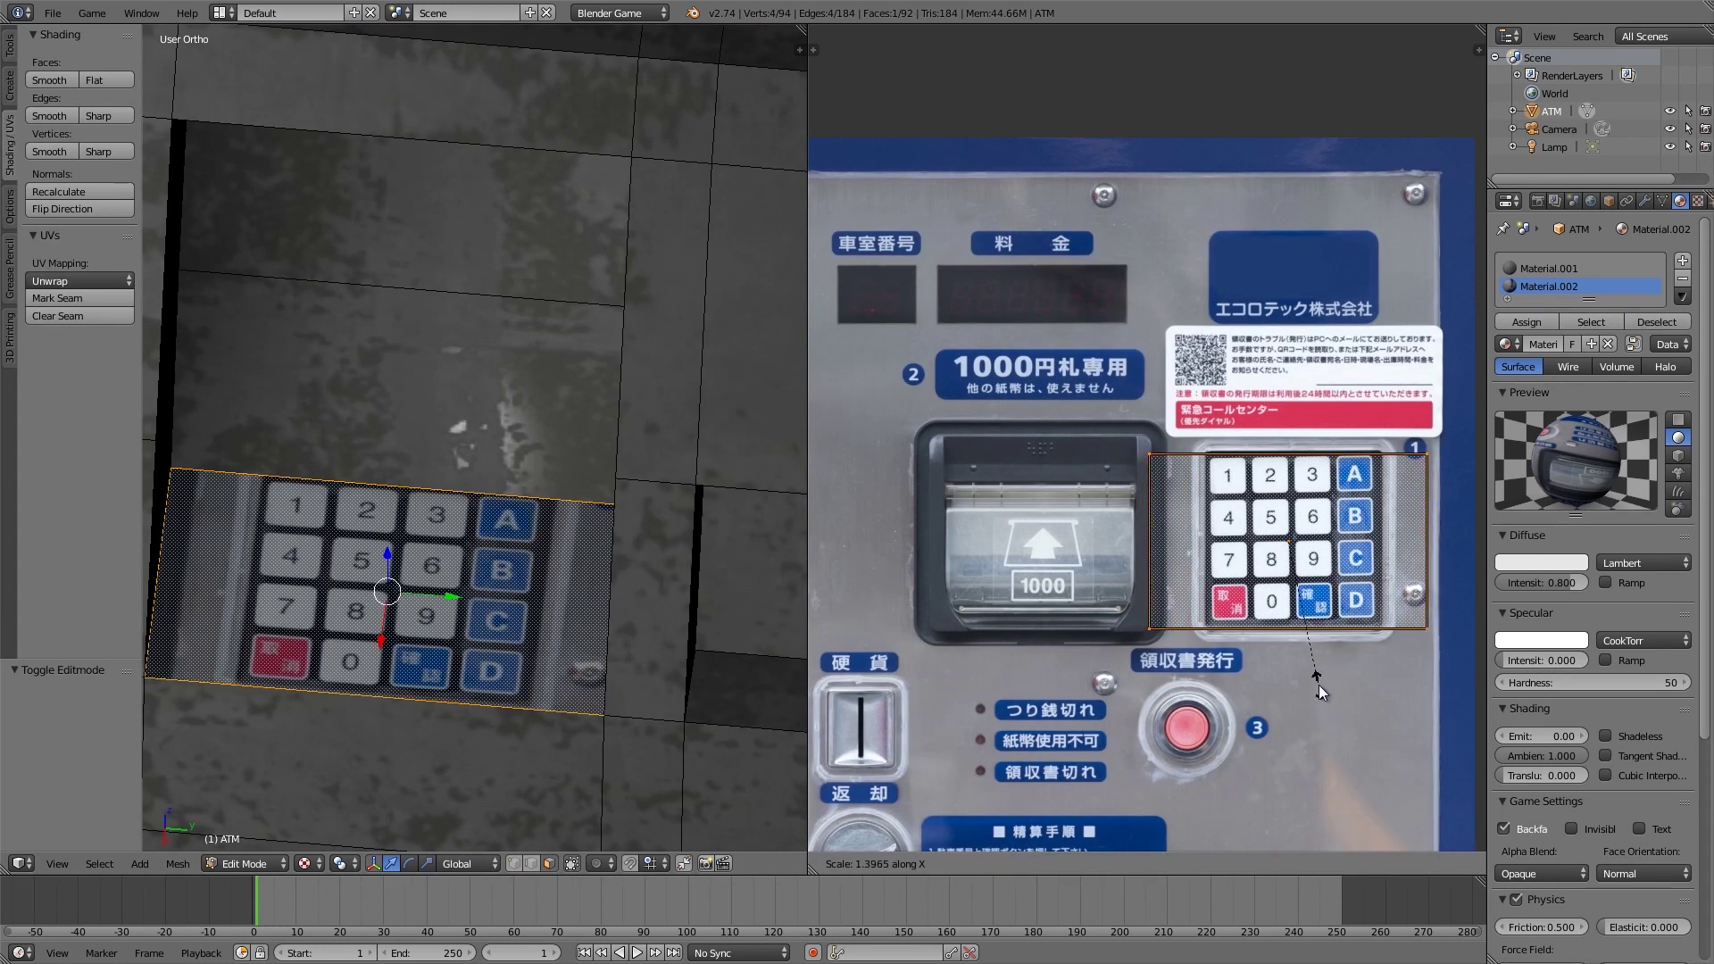
click(1318, 683)
key(g)
key(x)
click(1386, 674)
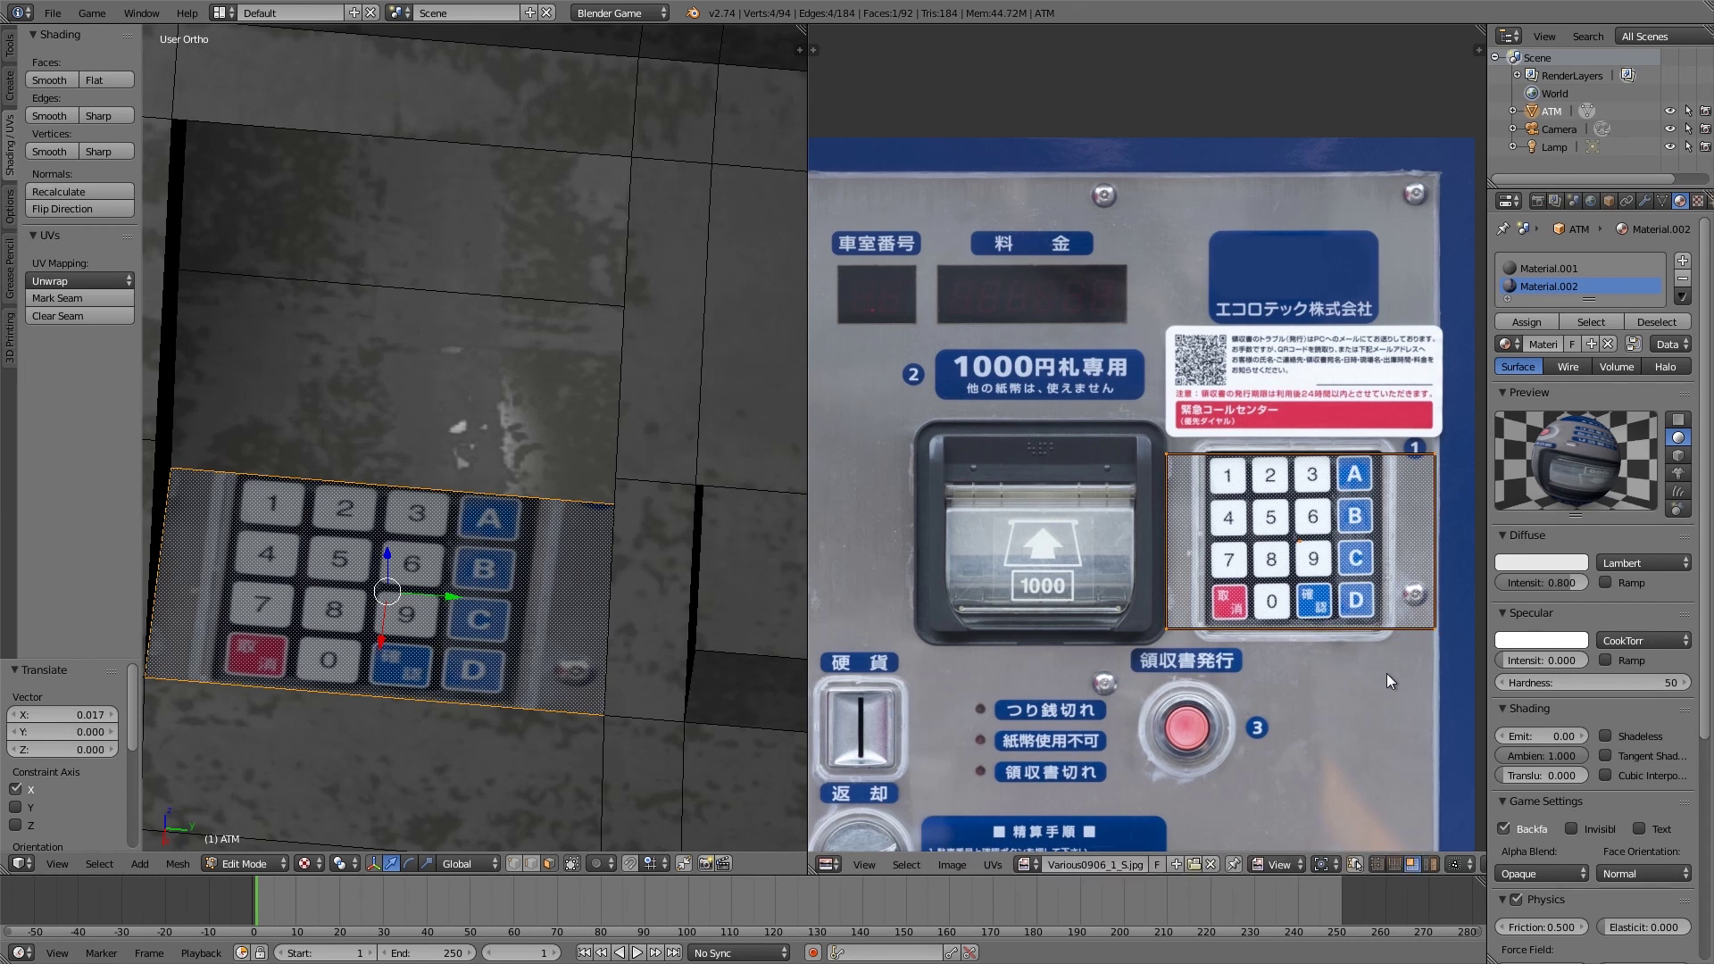
Step: Make the keypad UVs slightly taller along Y after another viewport check
scroll(517, 603, down, 5)
key(Tab)
middle_drag(517, 604, 573, 592)
scroll(572, 593, up, 5)
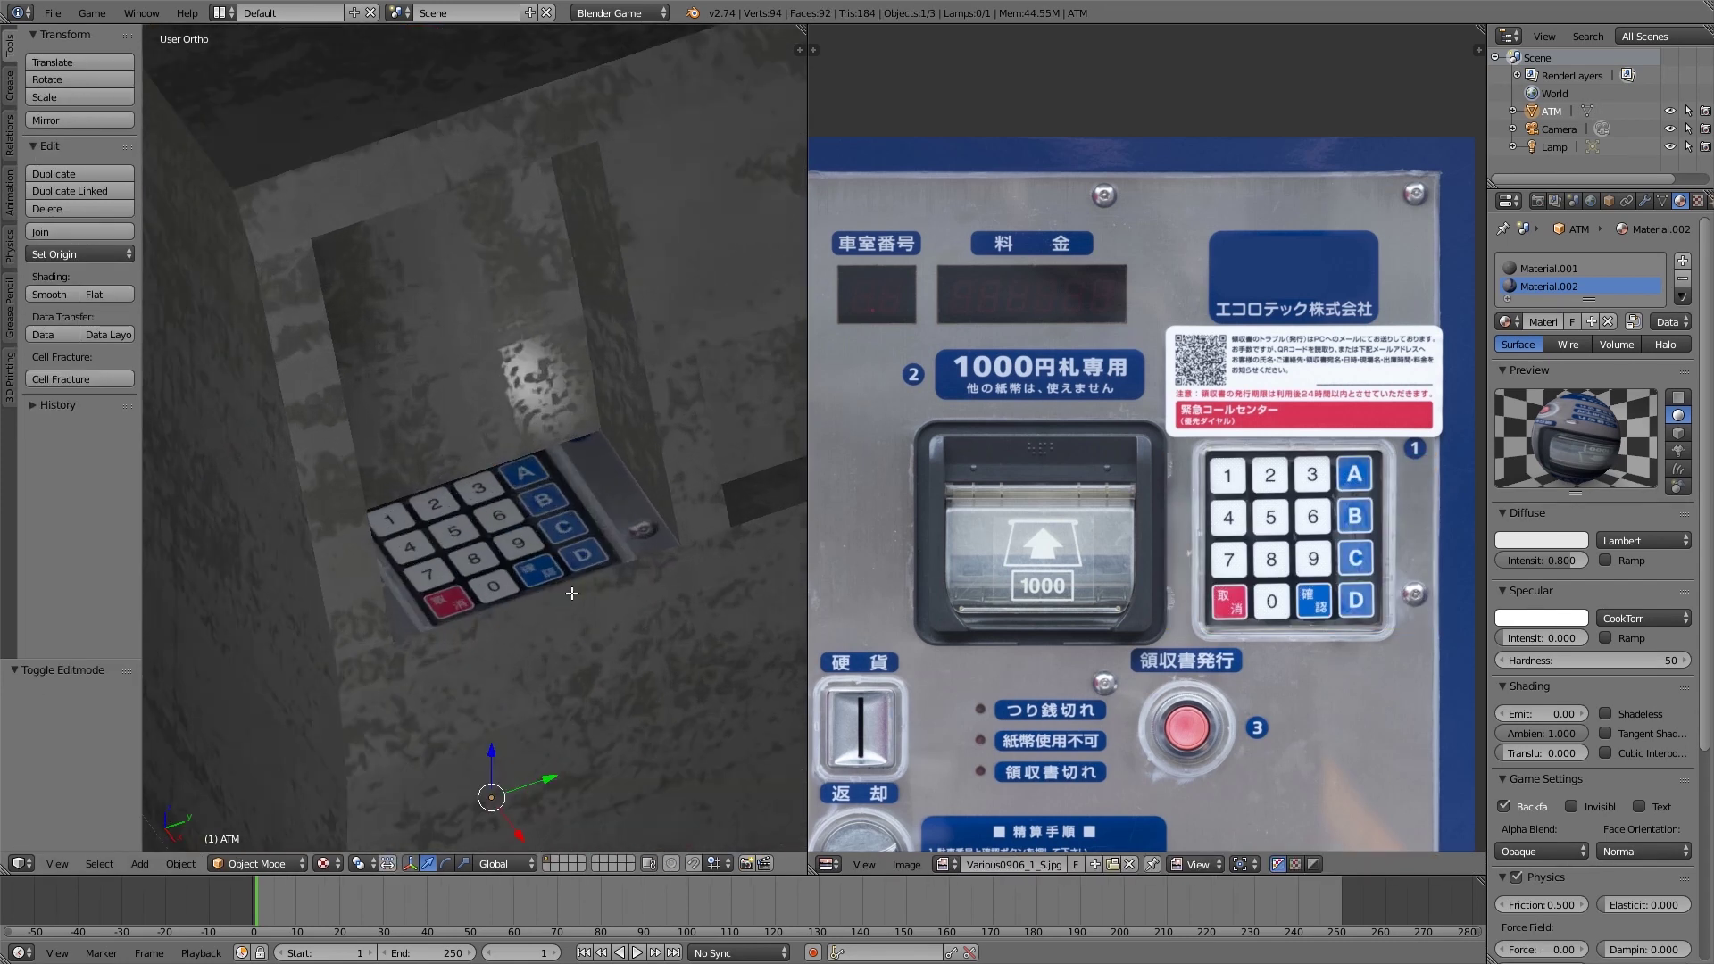
key(Tab)
key(s)
key(y)
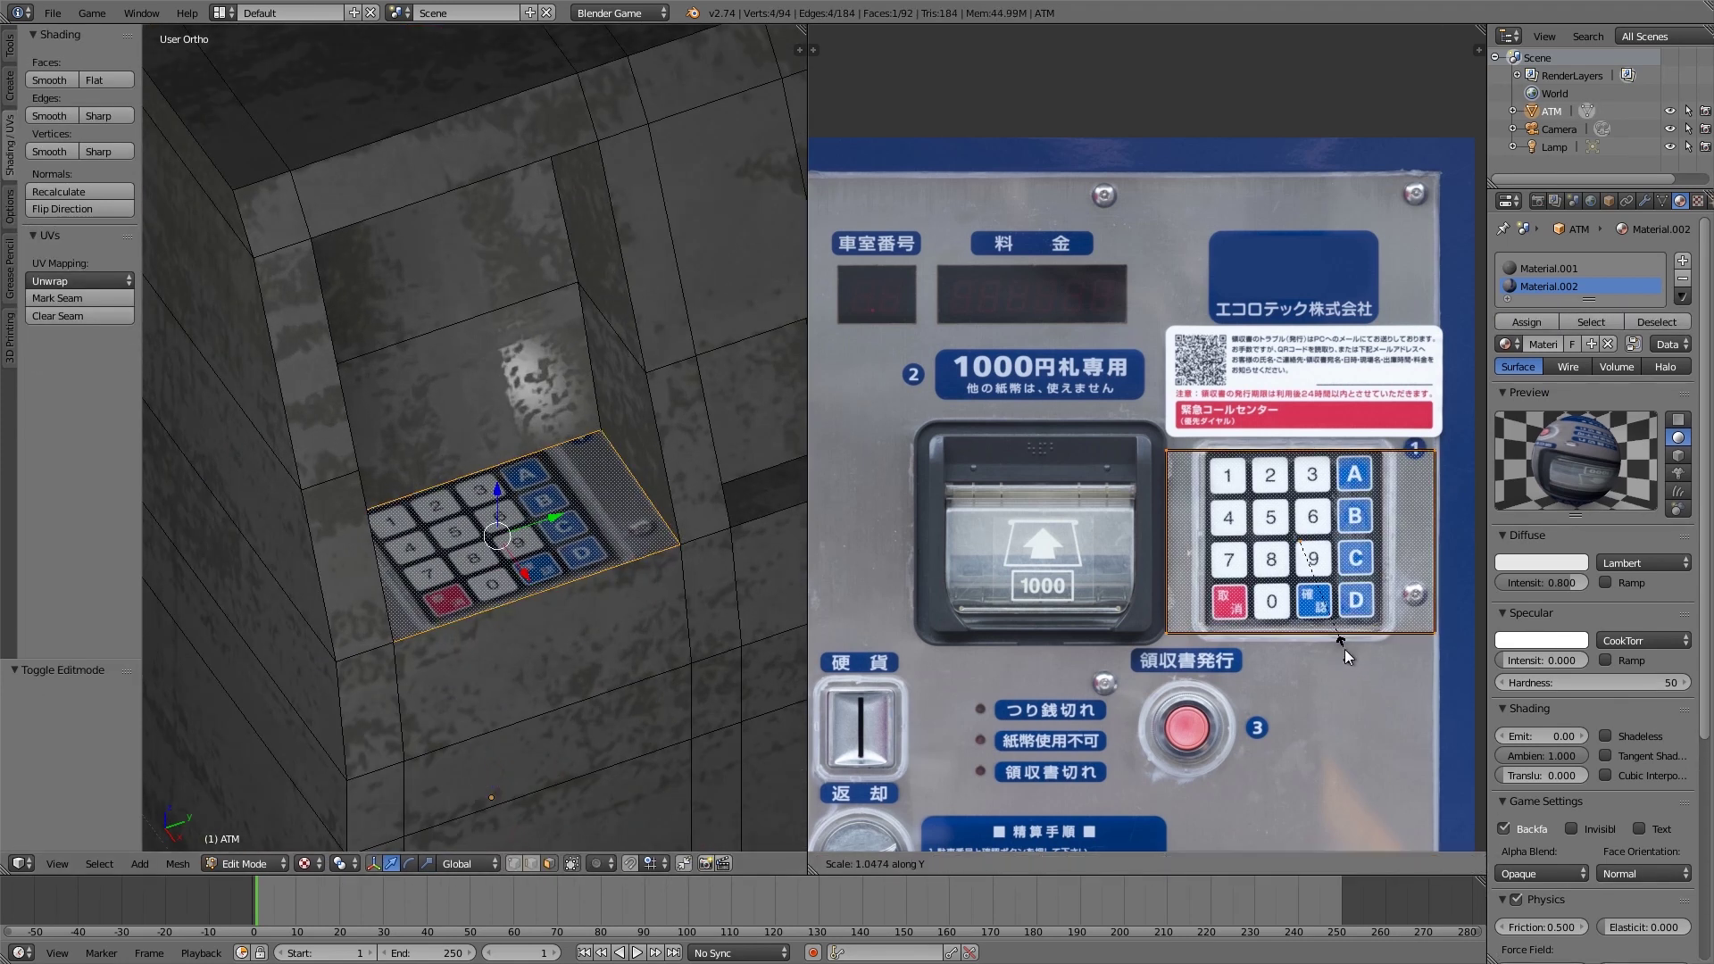
click(1343, 645)
Step: Reselect the ATM from a frontal view and return to editing the keypad face
scroll(573, 554, down, 4)
key(a)
scroll(480, 563, up, 1)
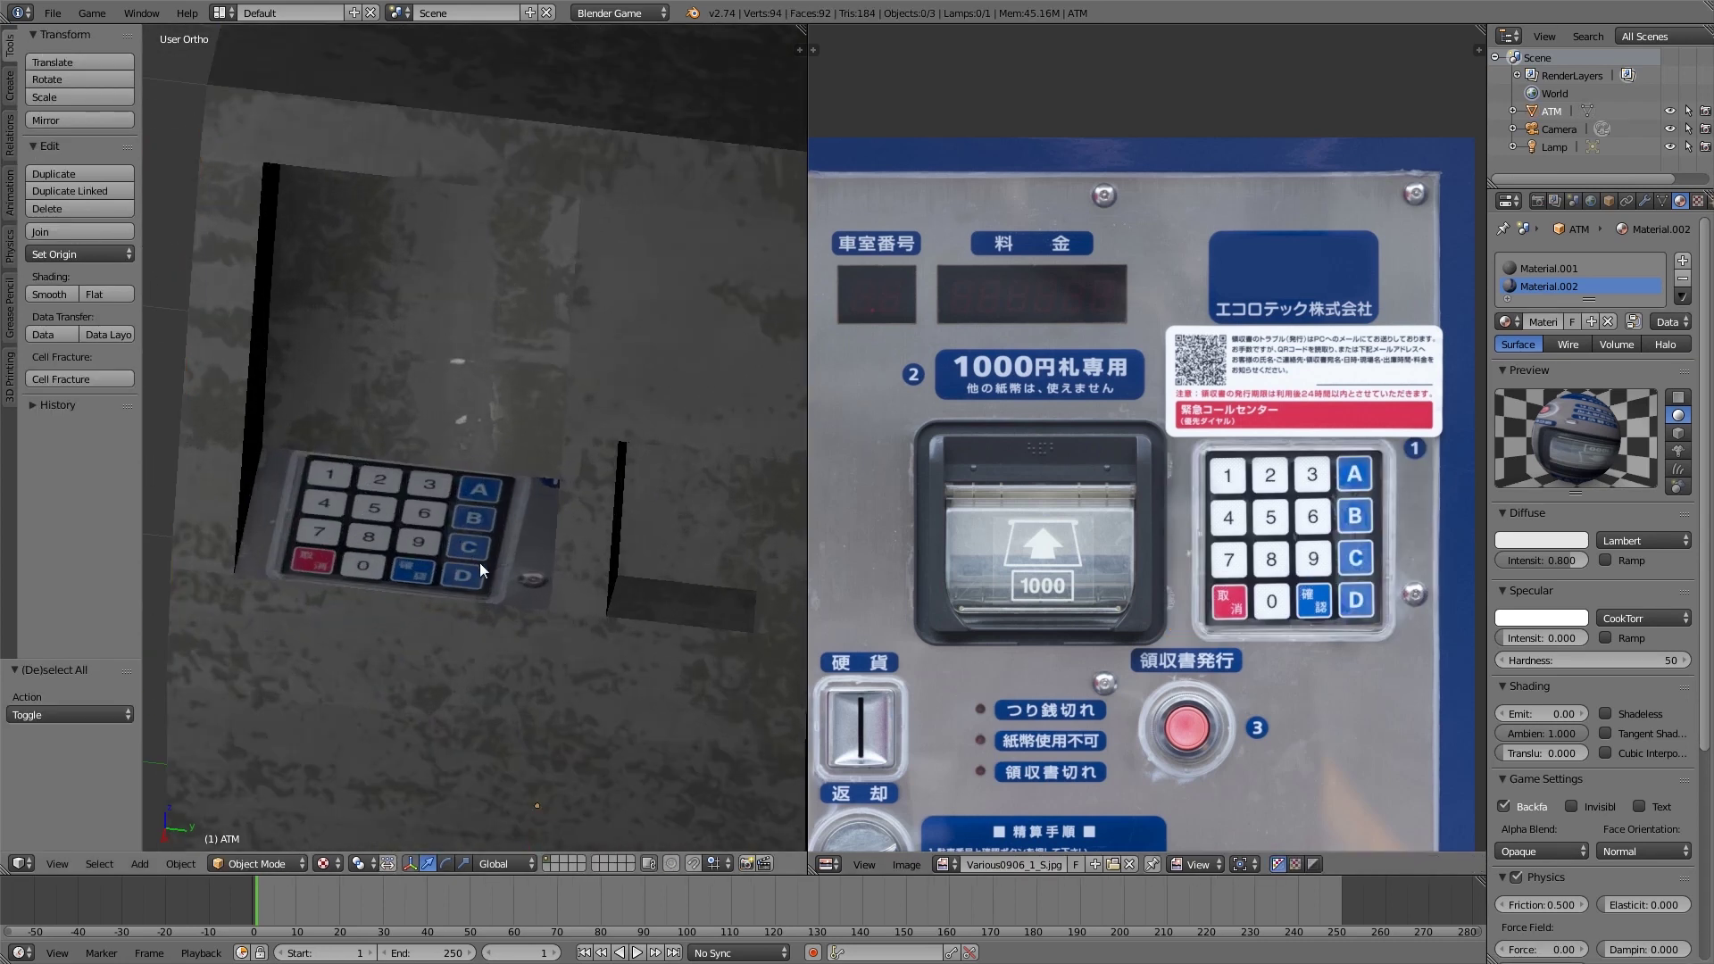
scroll(479, 563, down, 7)
middle_drag(485, 559, 491, 557)
scroll(486, 561, up, 5)
right_click(486, 560)
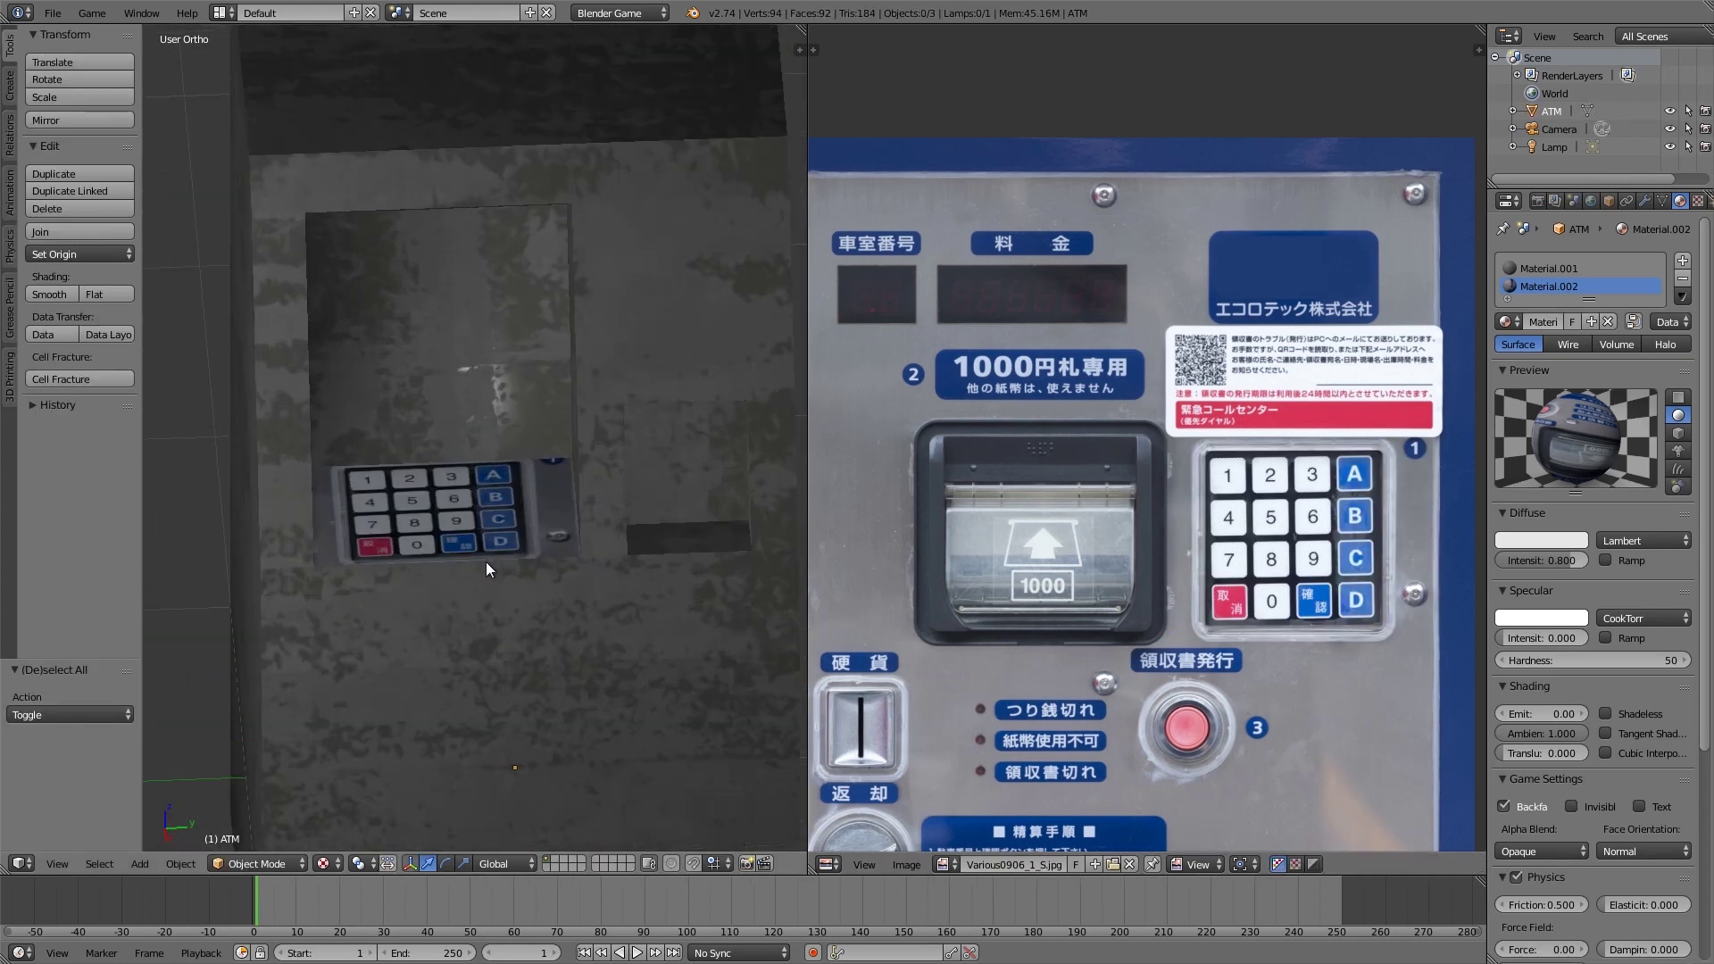
scroll(486, 561, up, 3)
key(Tab)
Step: Narrow the keypad UVs along X and shift them slightly left
key(s)
key(x)
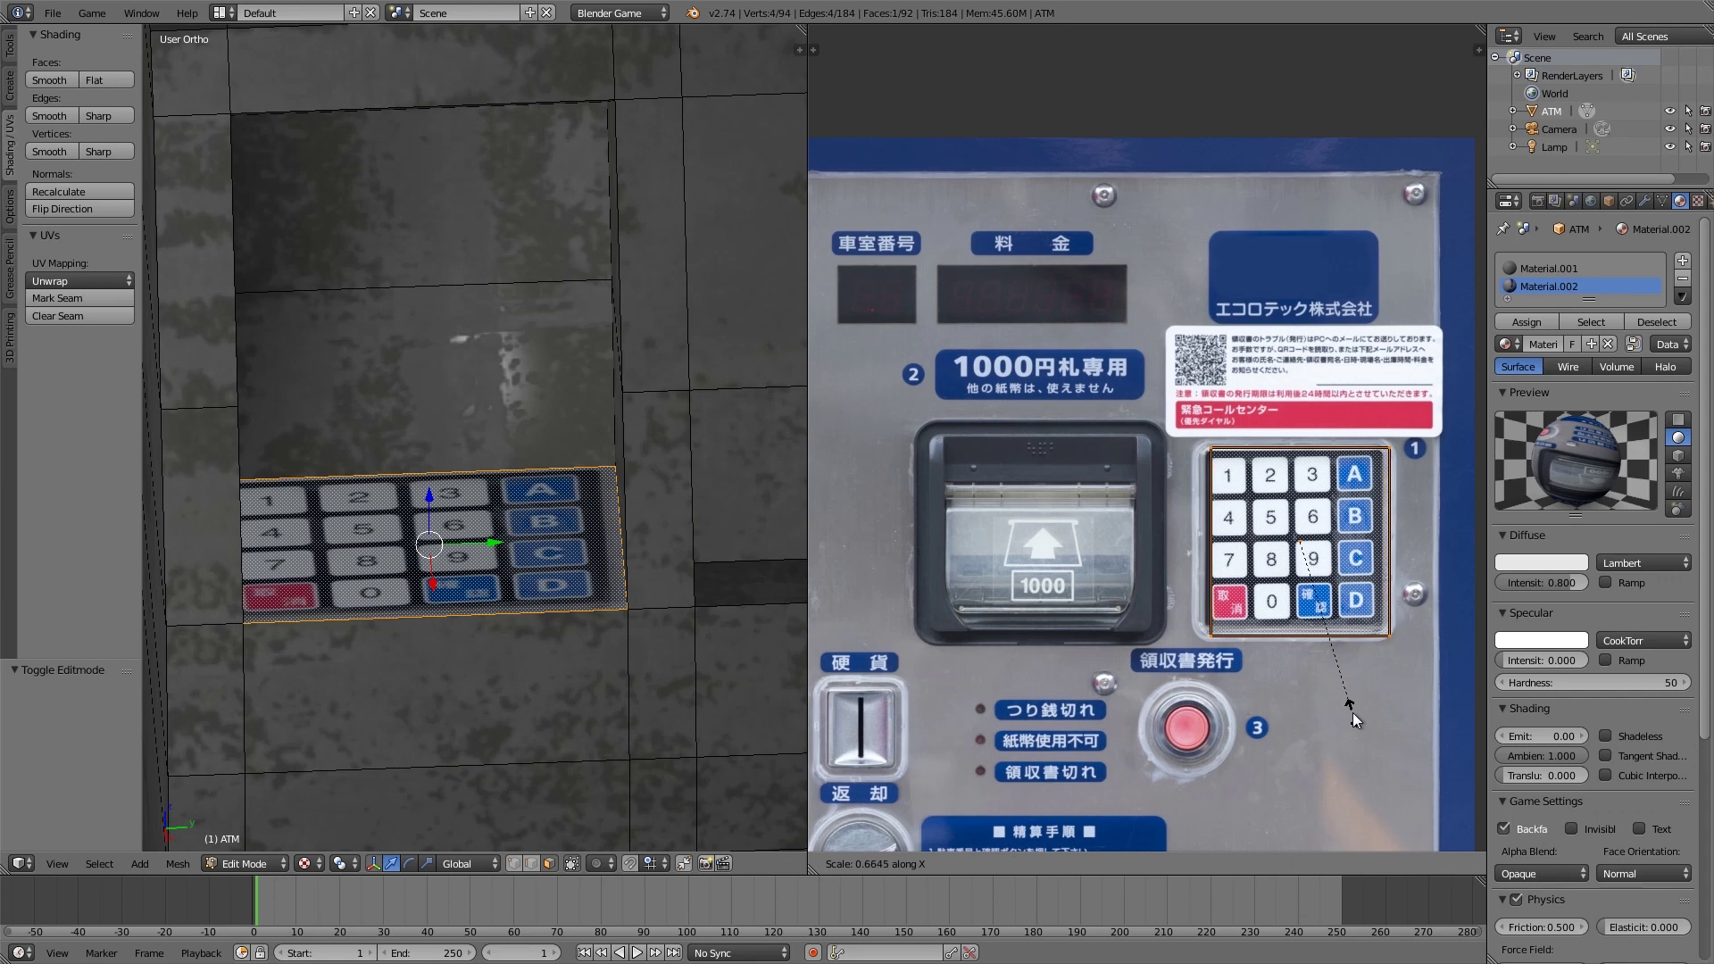
click(1353, 722)
key(g)
key(x)
click(1350, 721)
key(s)
key(x)
click(1346, 724)
Step: Fine-tune the keypad UVs' final X scale and position after inspecting the result
scroll(502, 553, down, 9)
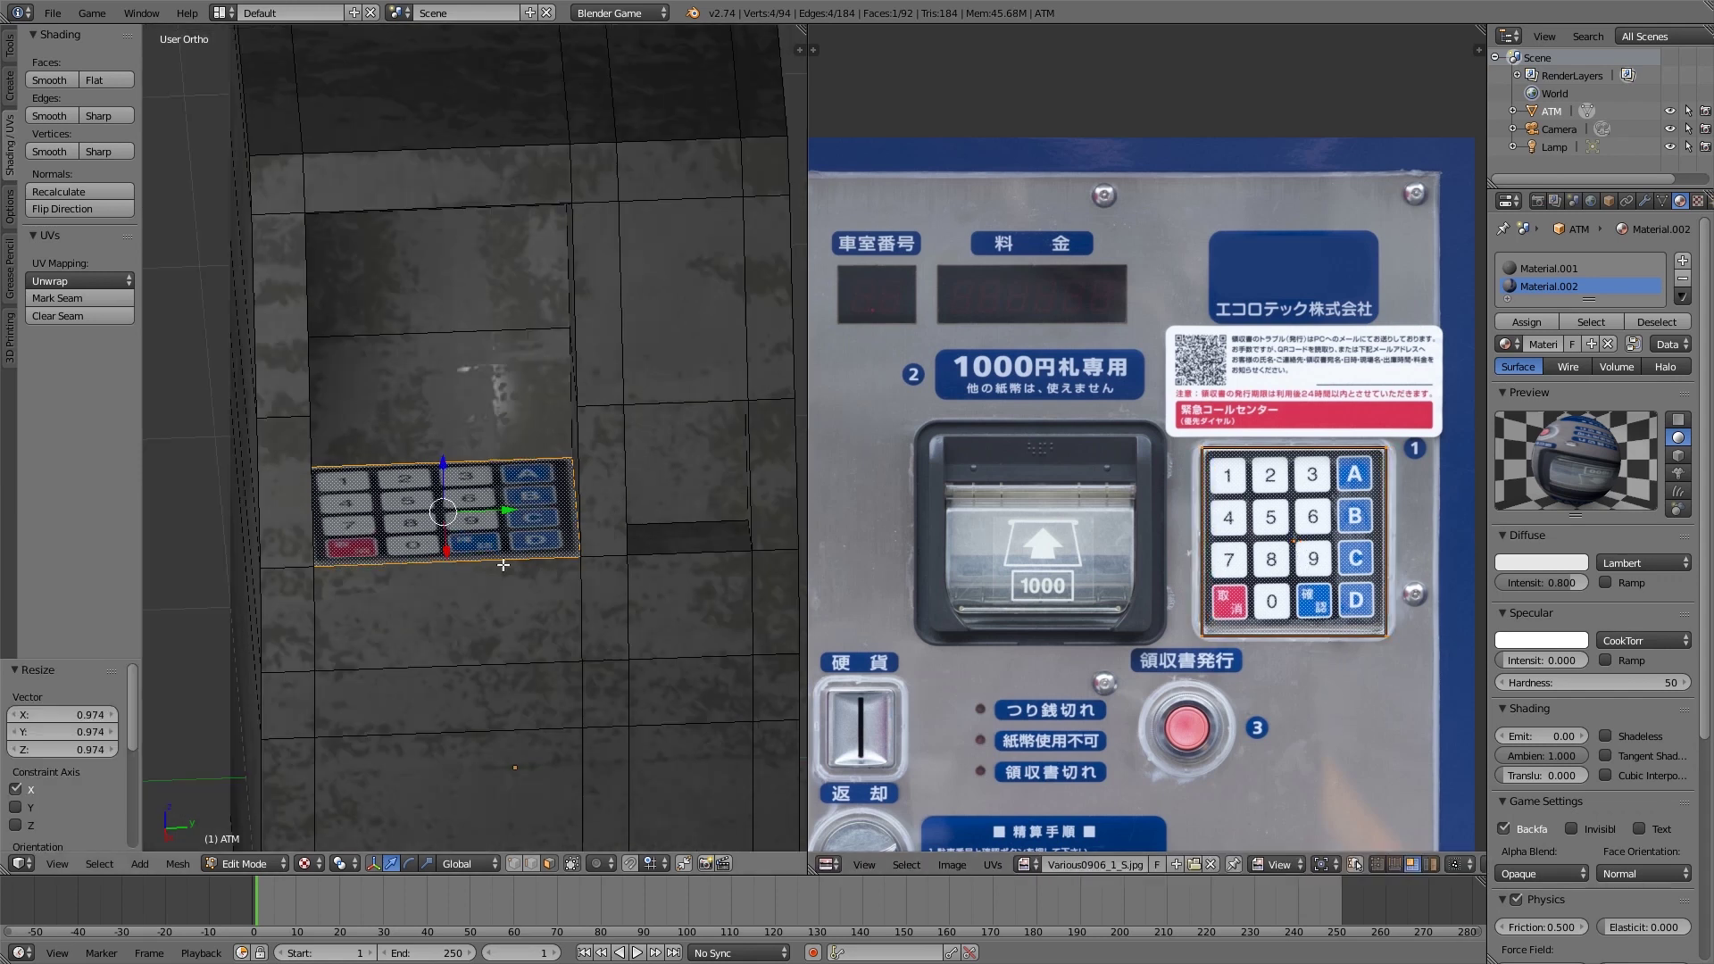
key(Tab)
middle_drag(497, 559, 408, 579)
scroll(408, 579, up, 4)
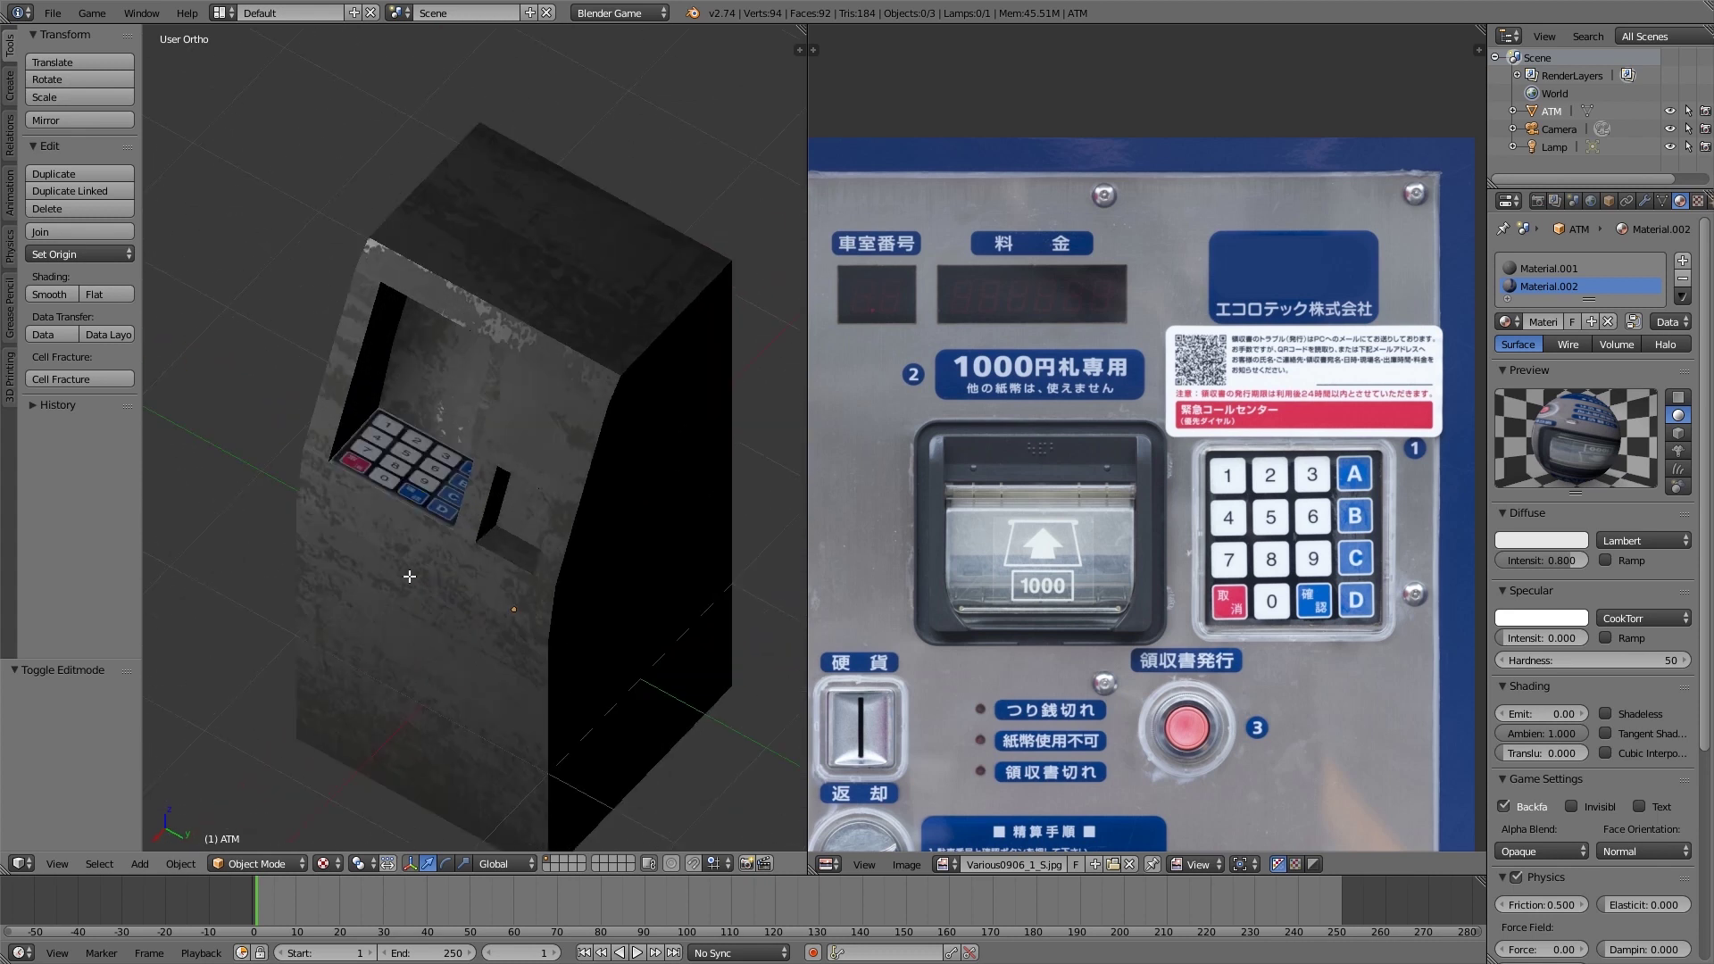
key(Tab)
key(s)
key(x)
click(1036, 634)
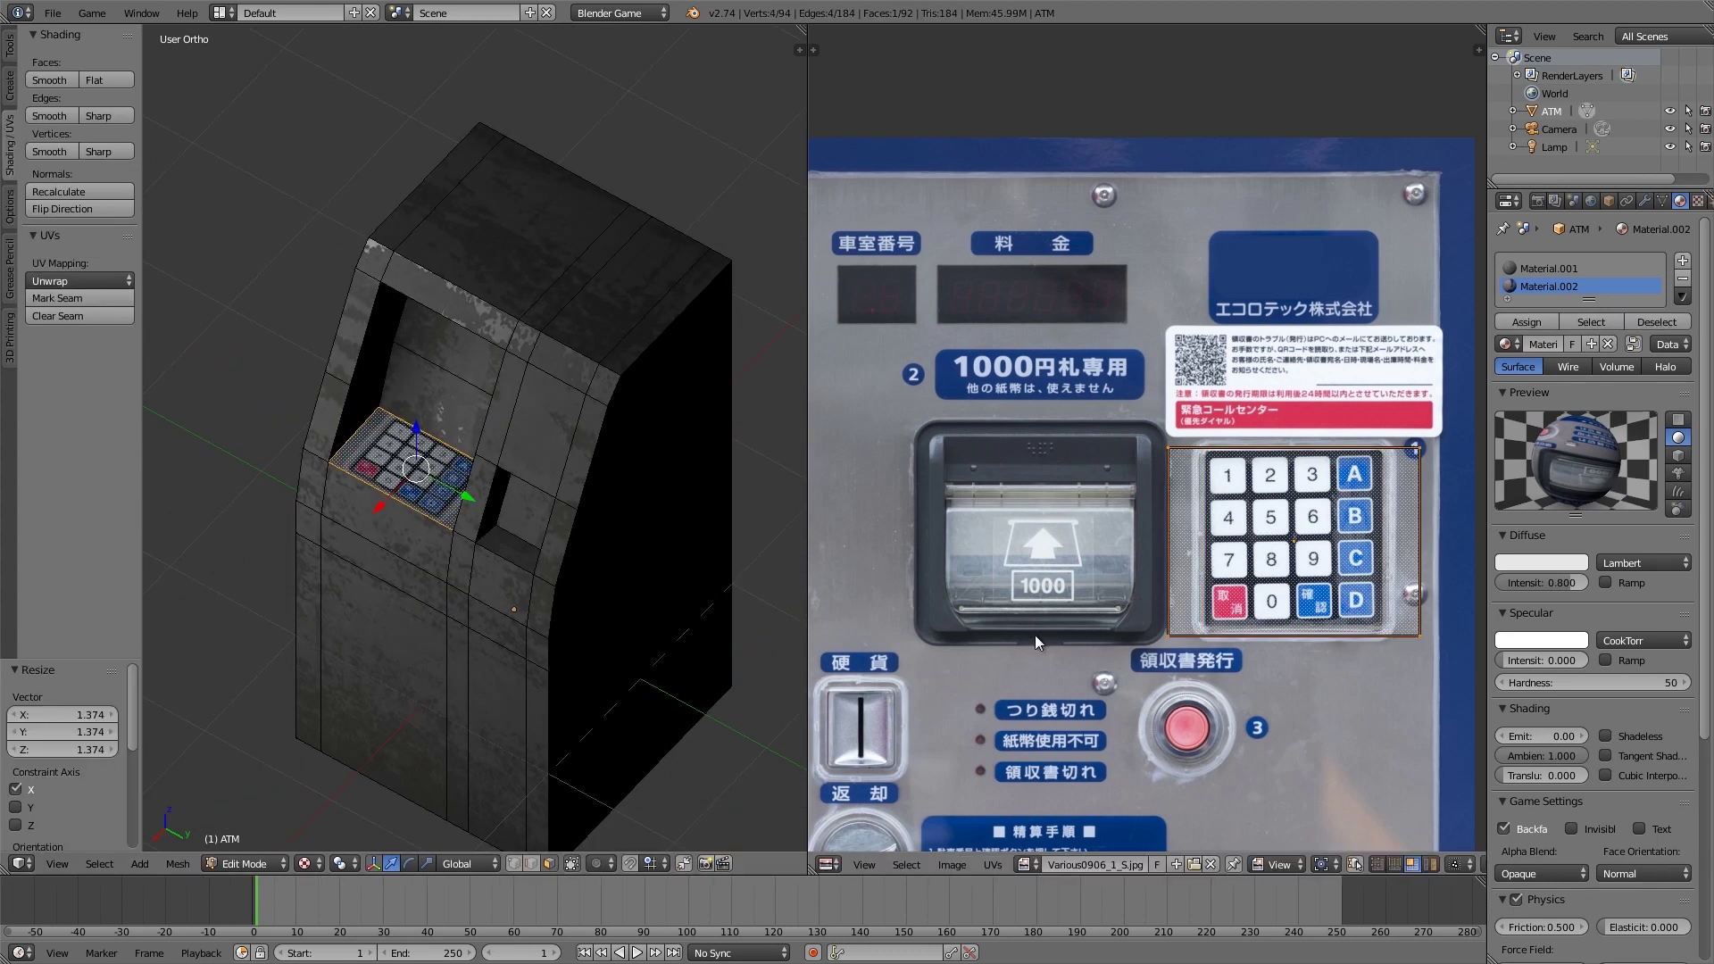
key(g)
key(x)
click(1058, 636)
key(s)
click(1036, 638)
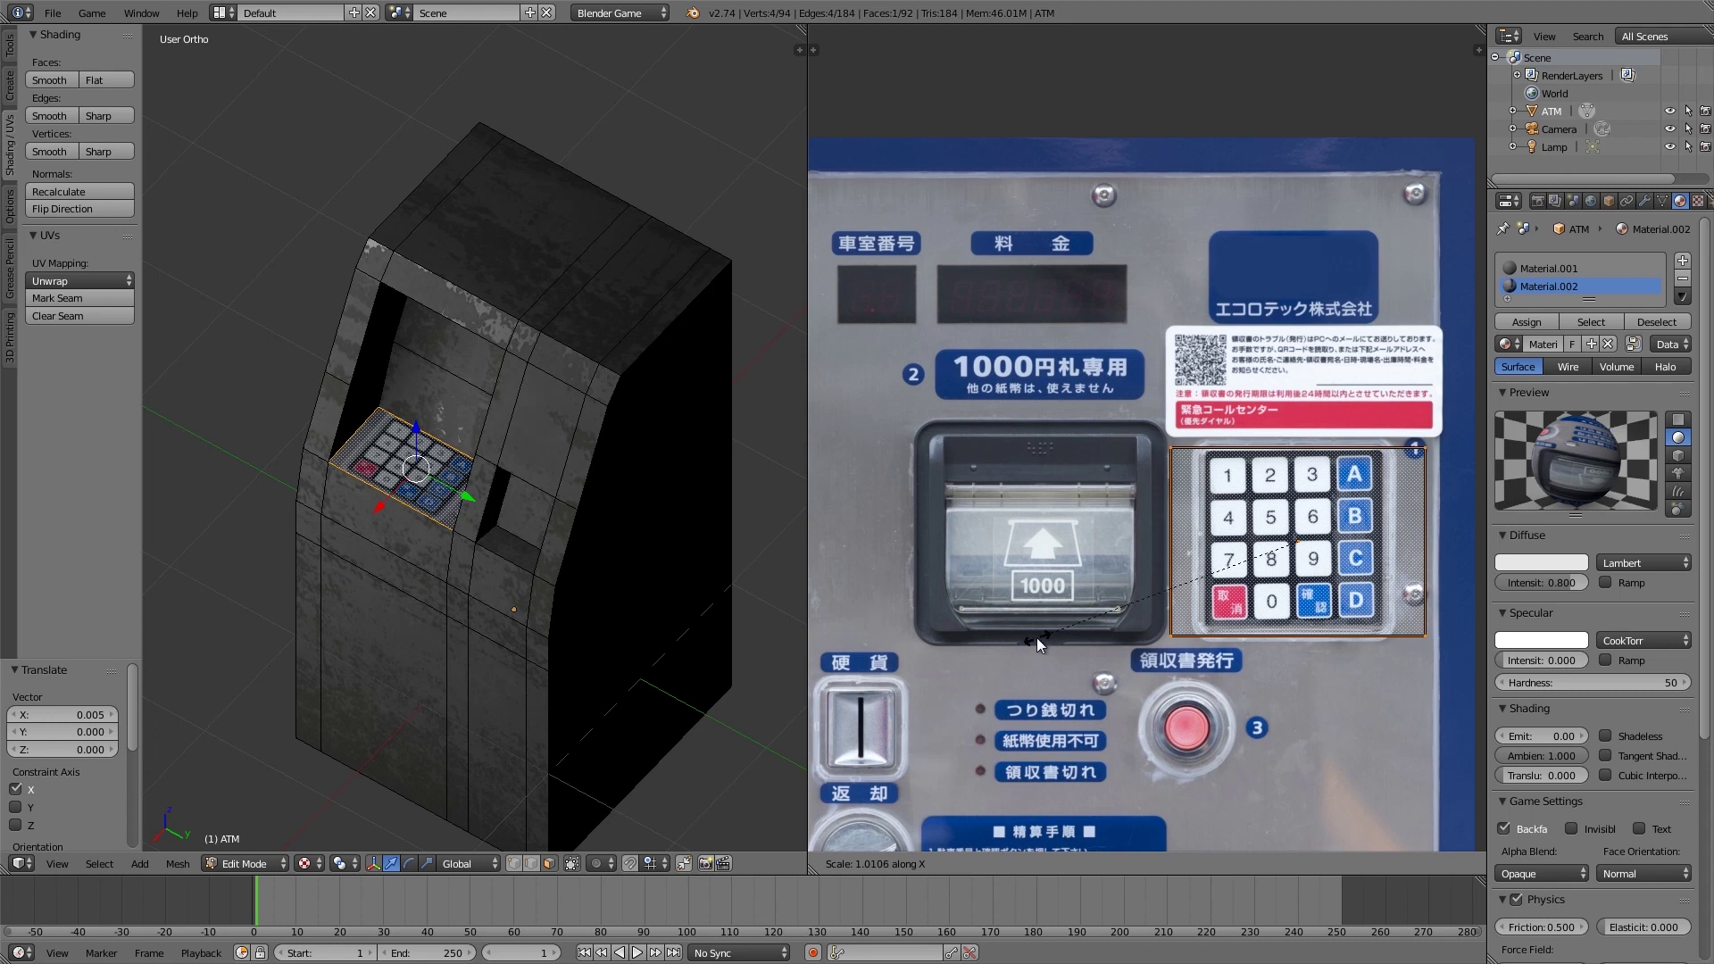
Step: Leave Edit Mode and orbit around the ATM to inspect the finished keypad
key(Tab)
scroll(396, 570, down, 4)
middle_drag(480, 565, 521, 420)
scroll(521, 421, up, 5)
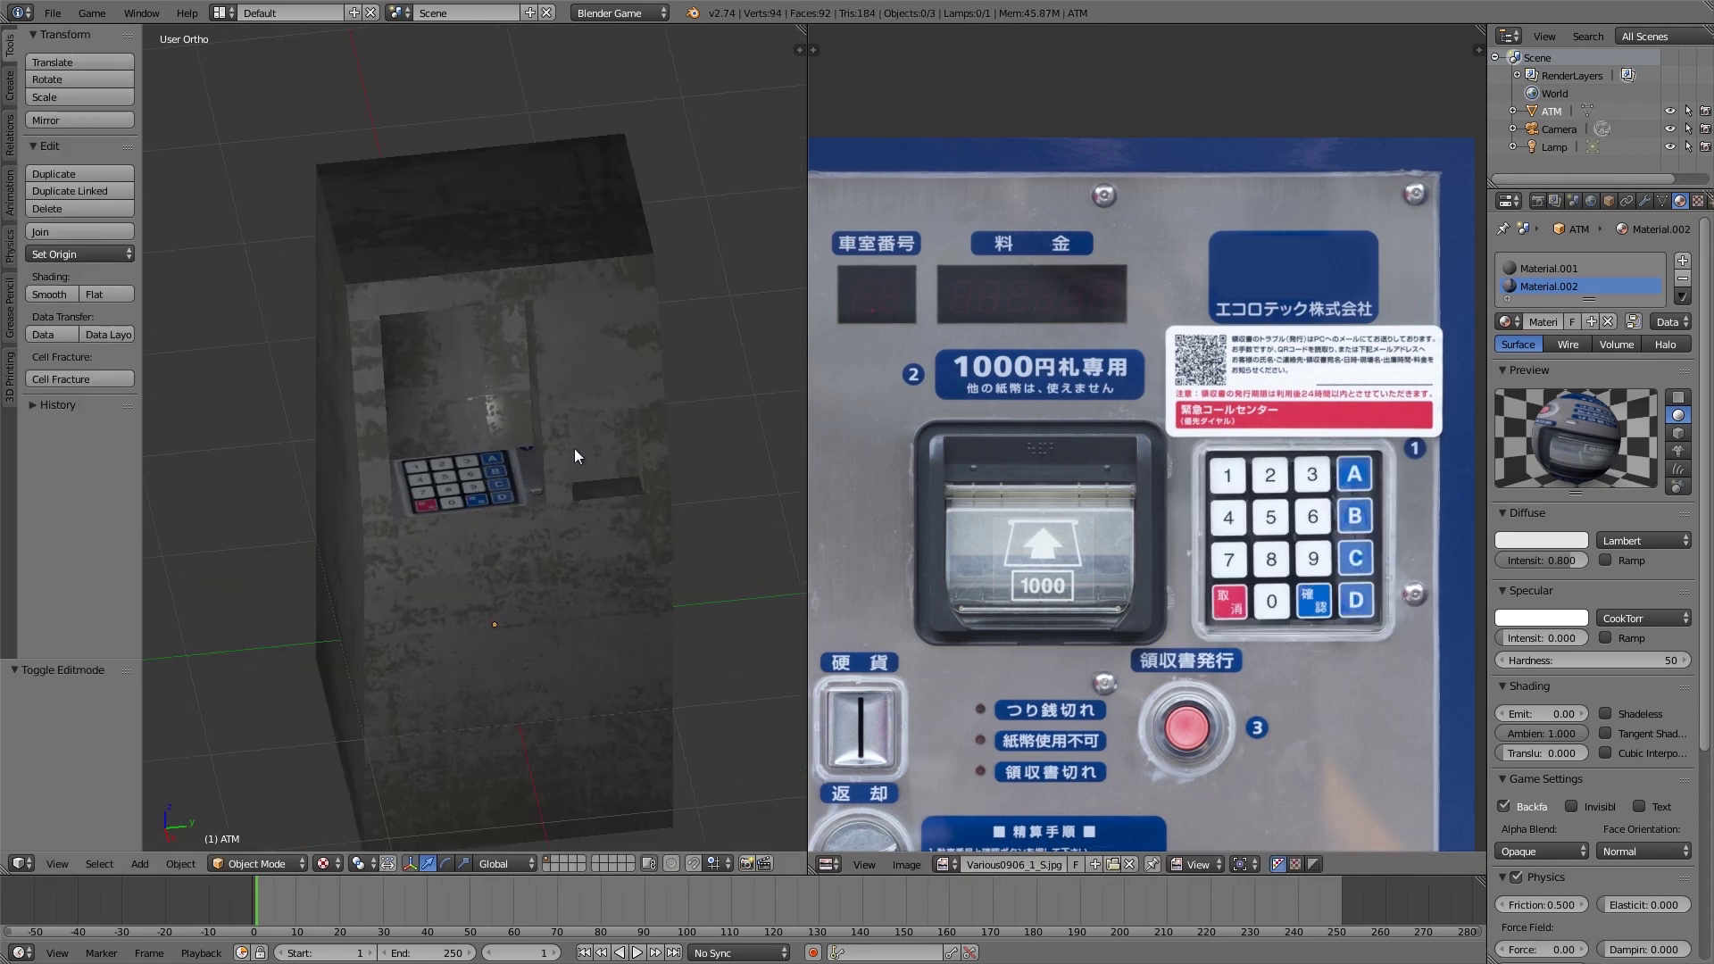
scroll(1111, 544, down, 5)
mouse_move(611, 488)
middle_down()
mouse_move(516, 485)
mouse_move(603, 491)
middle_up()
scroll(603, 491, up, 3)
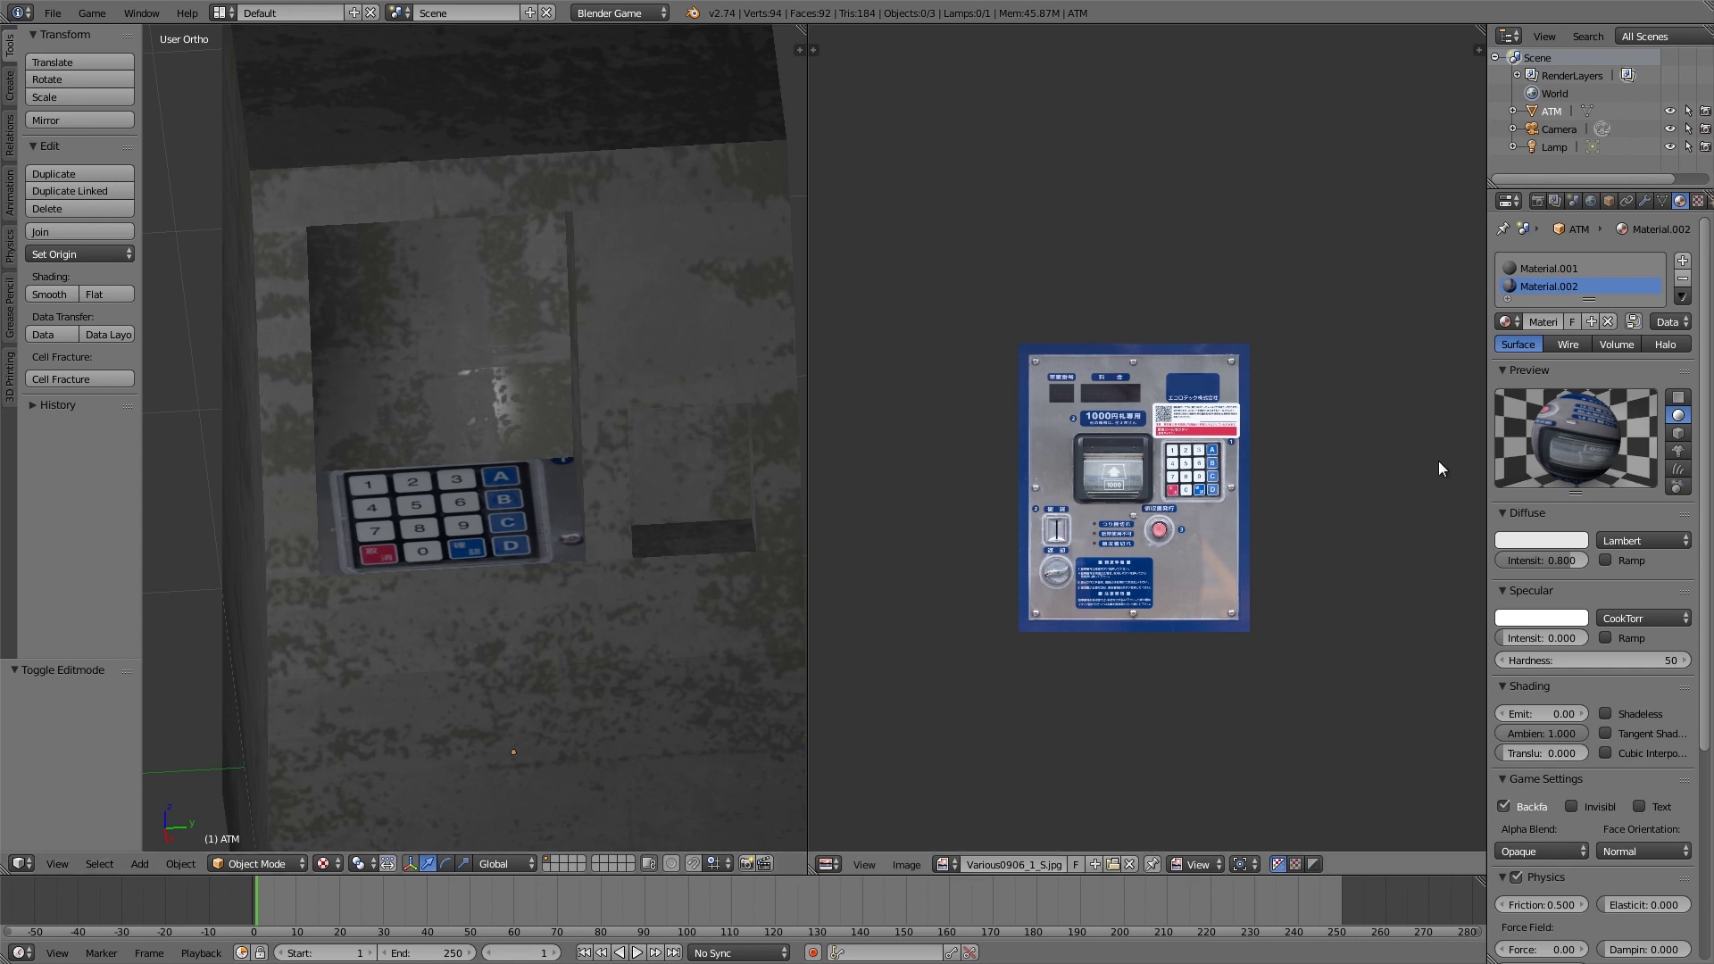
Step: Add a third material slot with a new material, Material.003
click(1685, 260)
click(1564, 341)
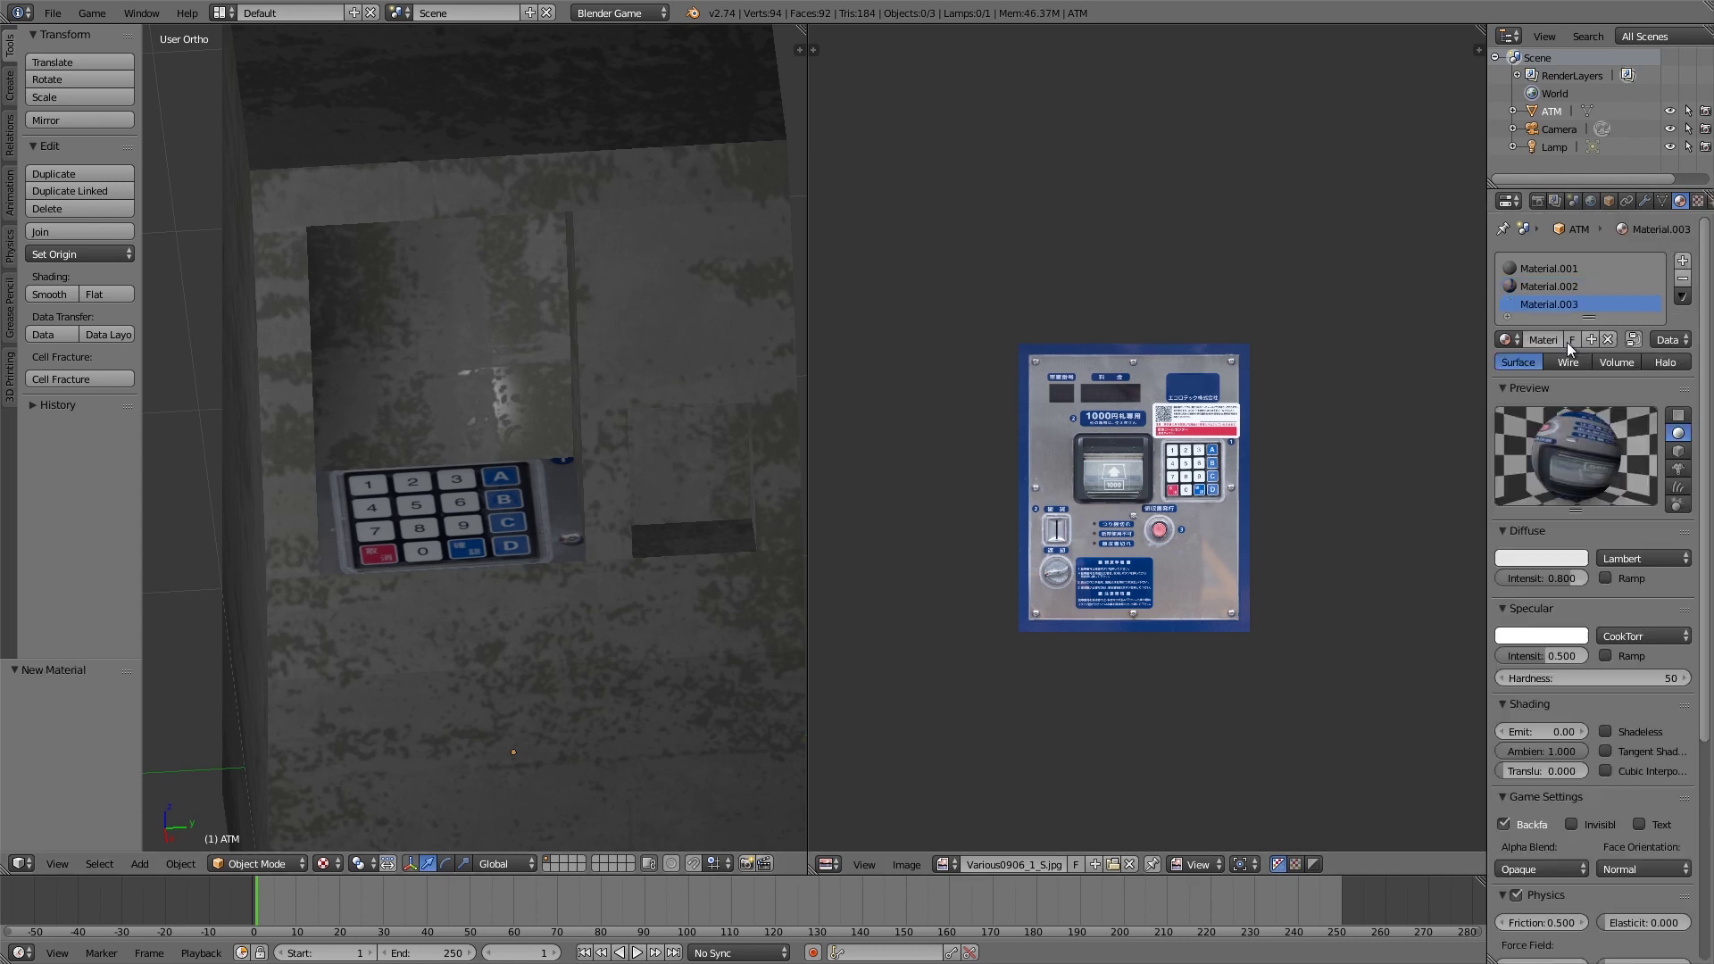
scroll(1545, 619, down, 4)
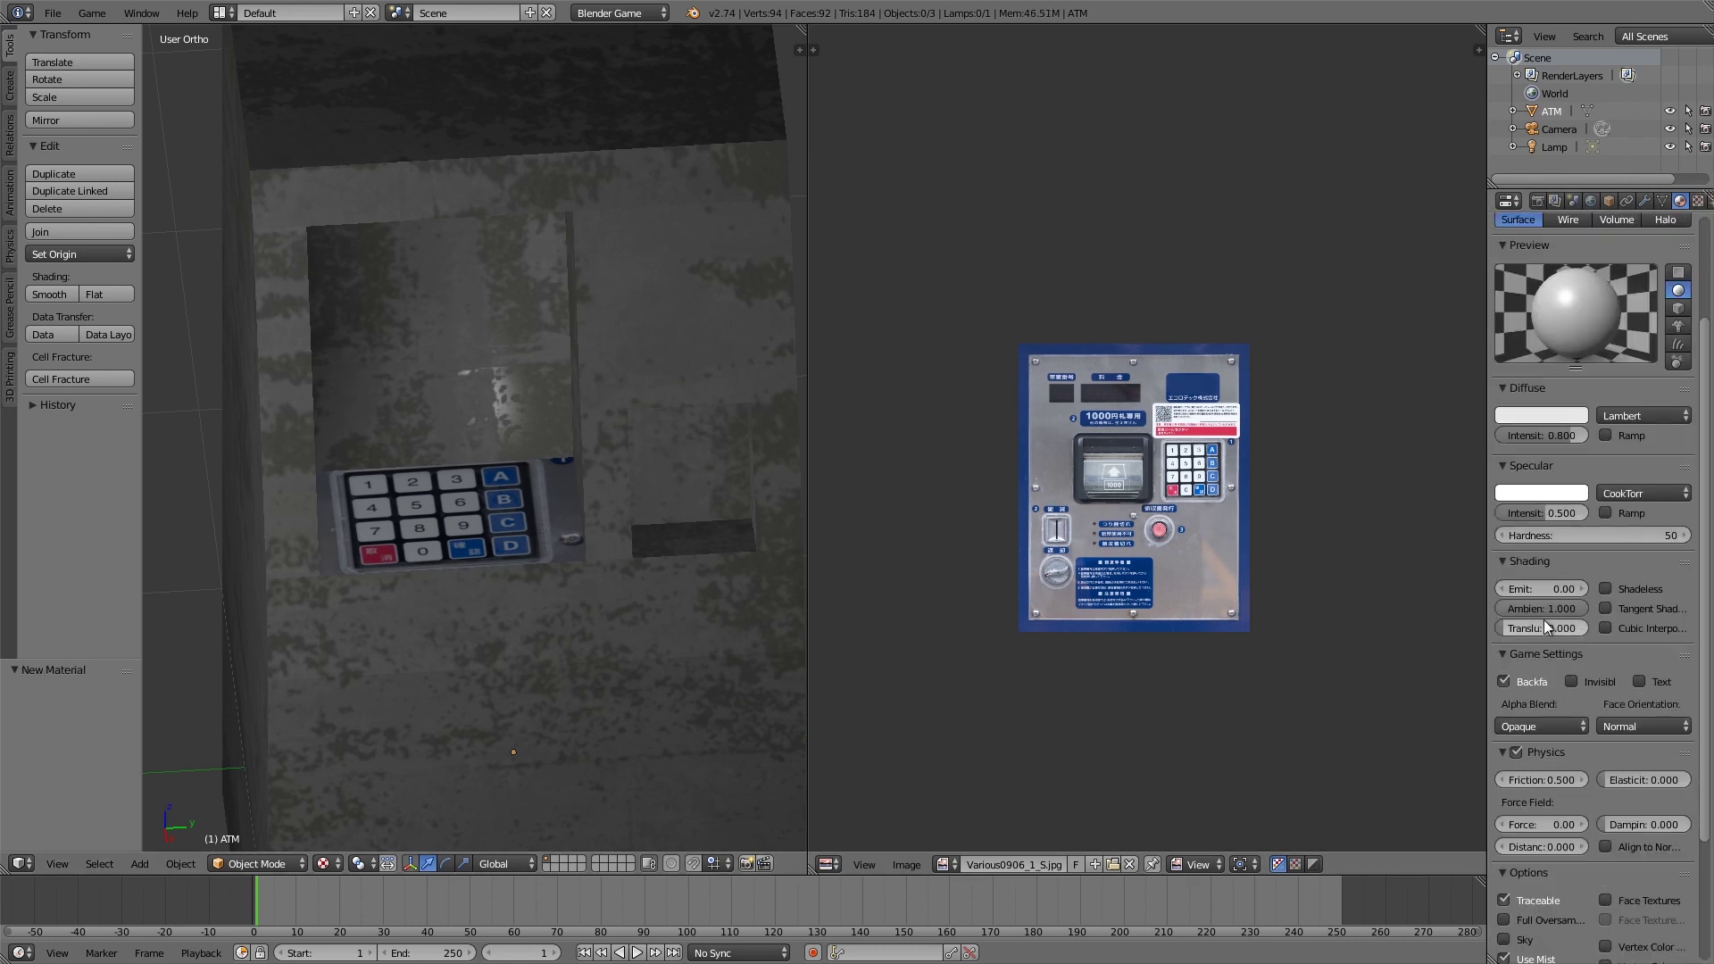
Step: Create Texture.003 loading Various0719_S.jpg, then select the ATM and enter Edit Mode
click(1698, 201)
click(1601, 361)
scroll(1634, 491, down, 3)
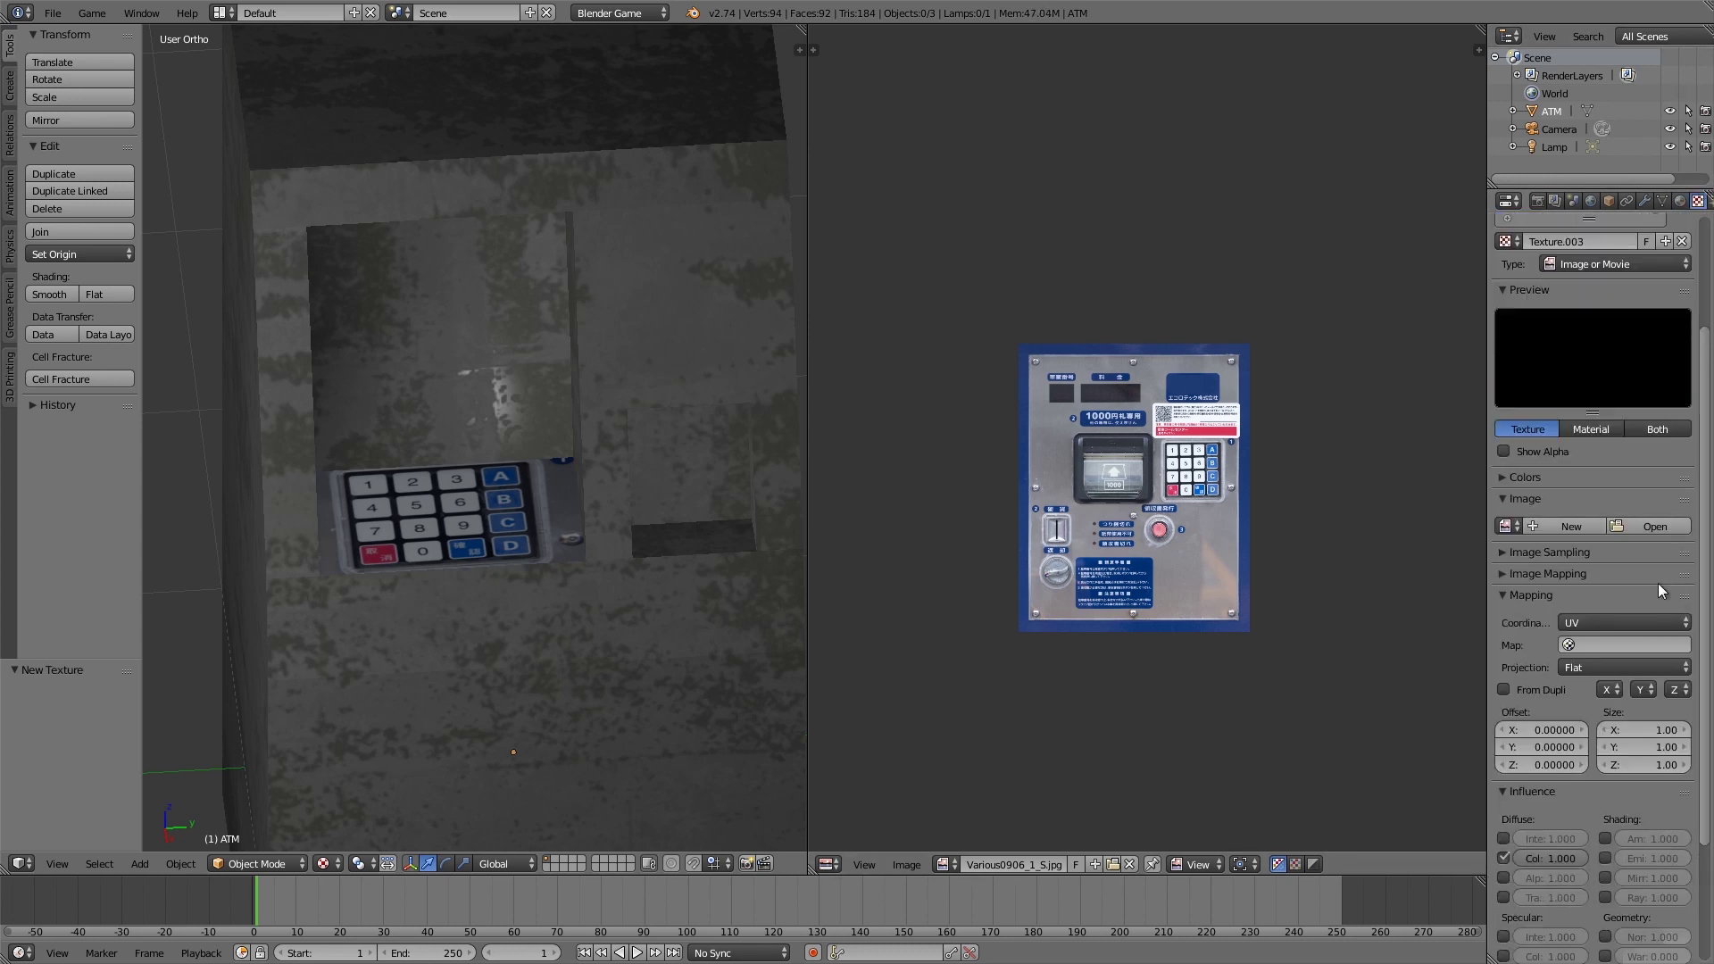
click(1653, 527)
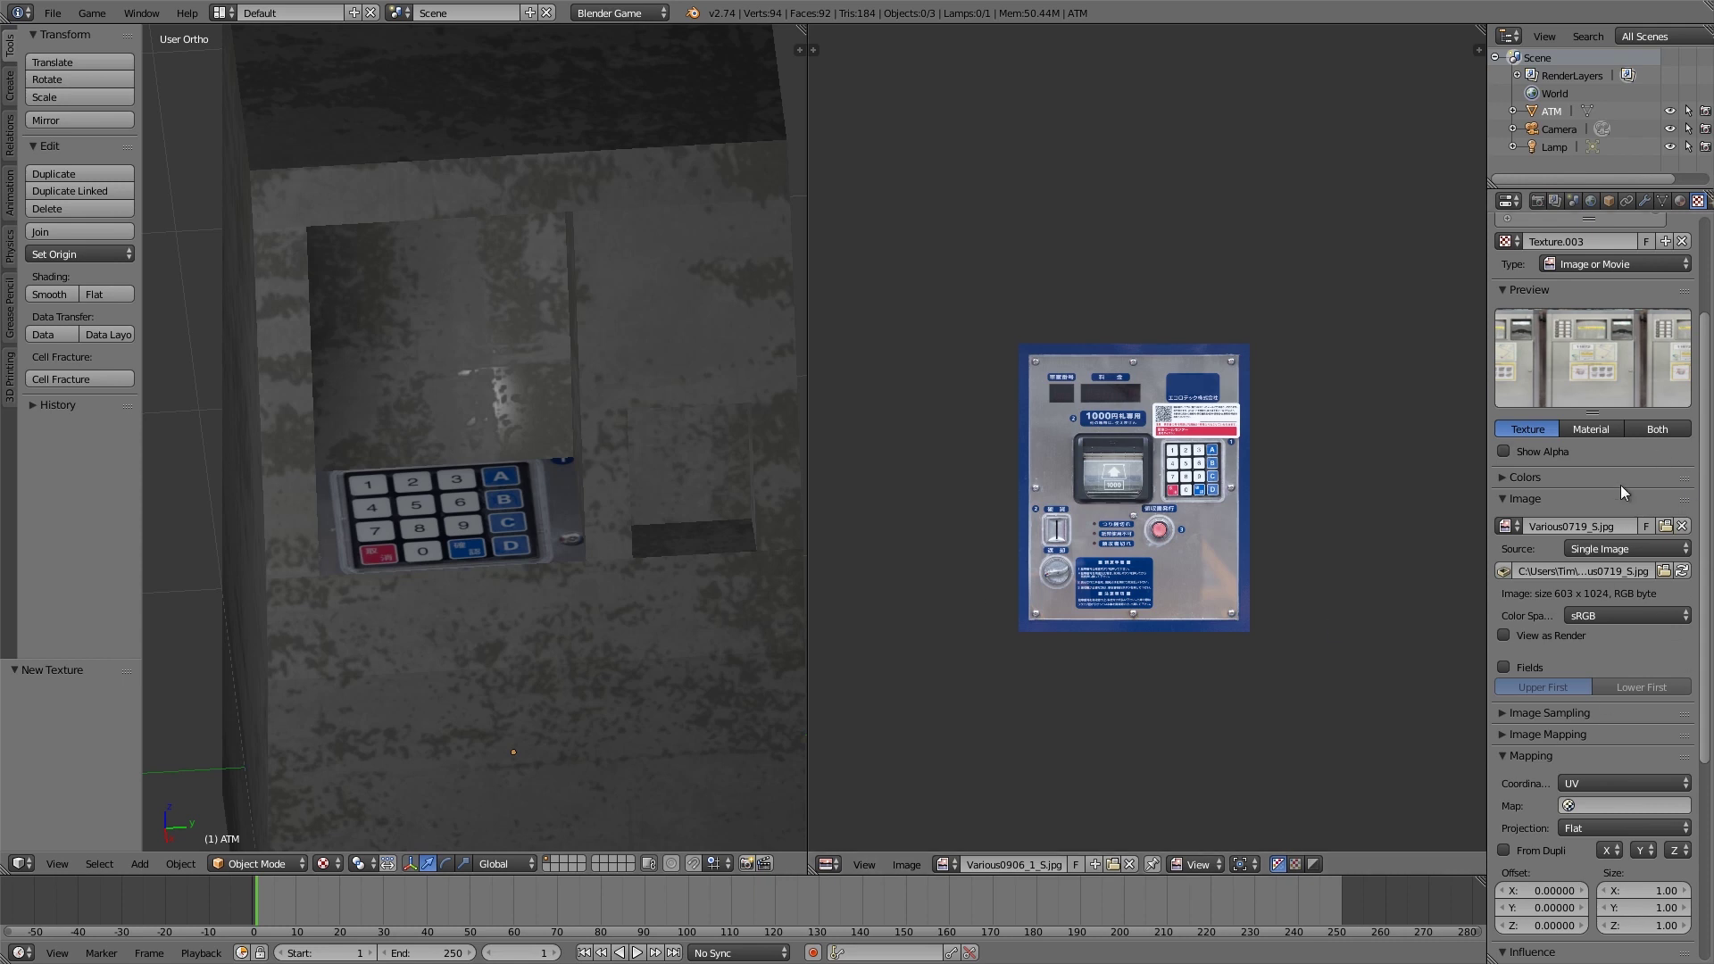
scroll(1623, 492, up, 2)
scroll(1145, 439, up, 2)
scroll(432, 332, down, 4)
right_click(565, 345)
key(Tab)
Step: Select the lower and upper screen faces and unwrap them
right_click(479, 418)
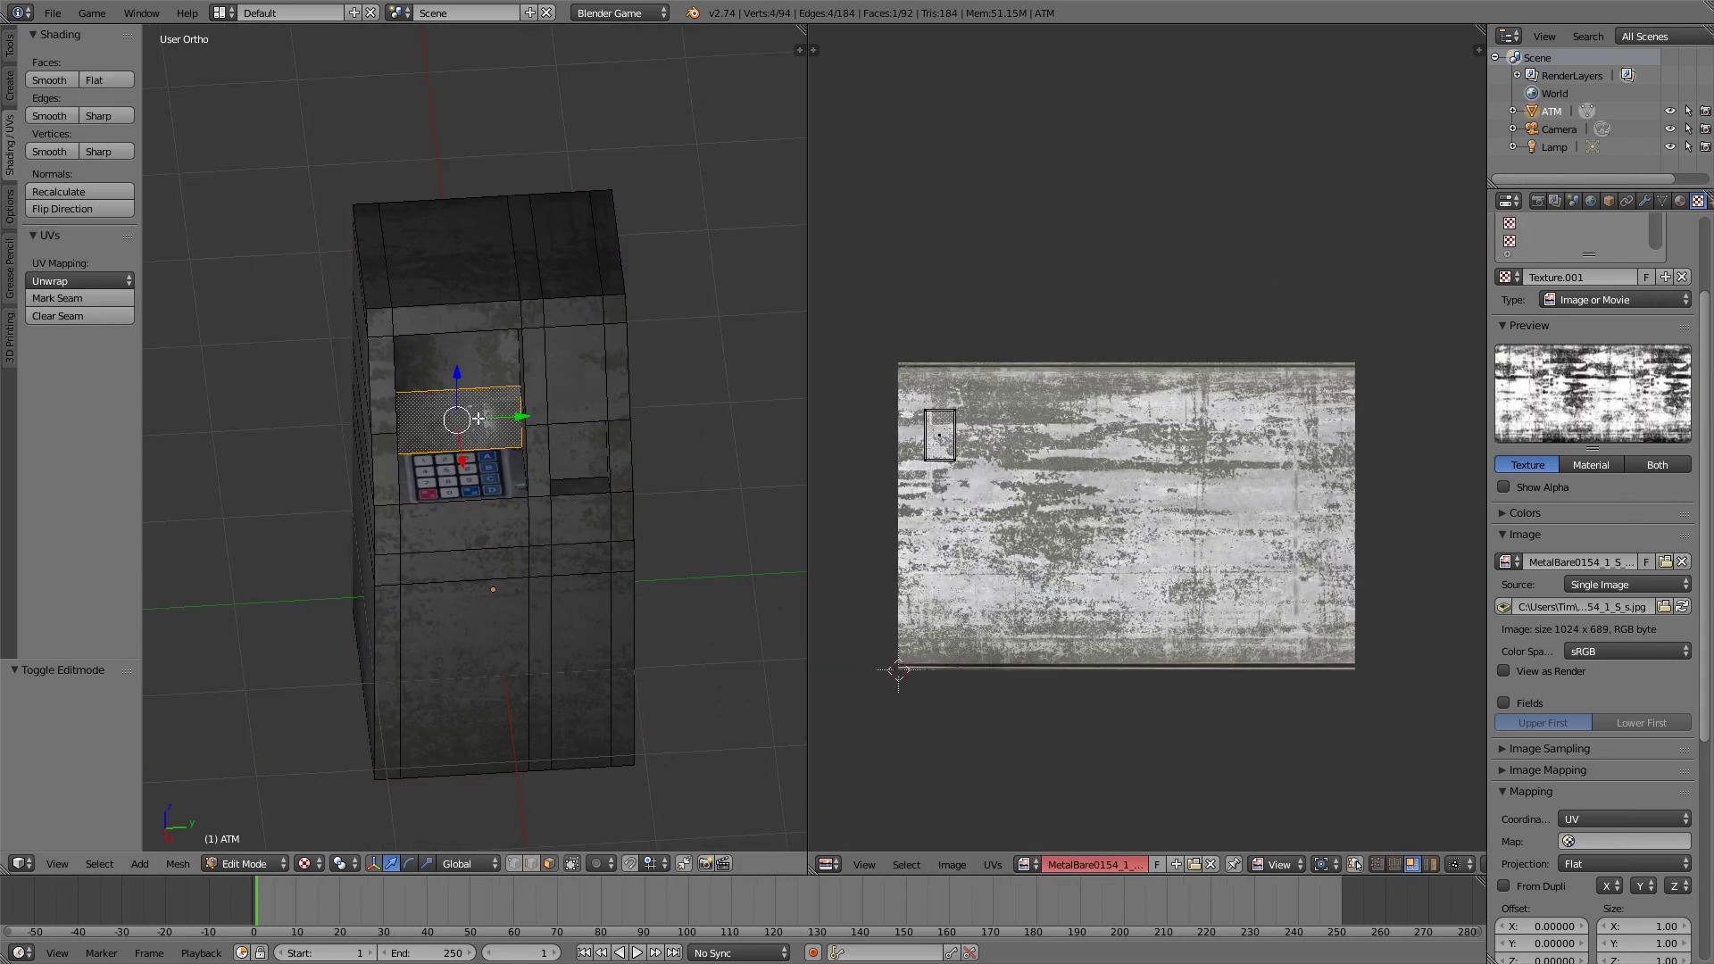
shift+right_click(470, 371)
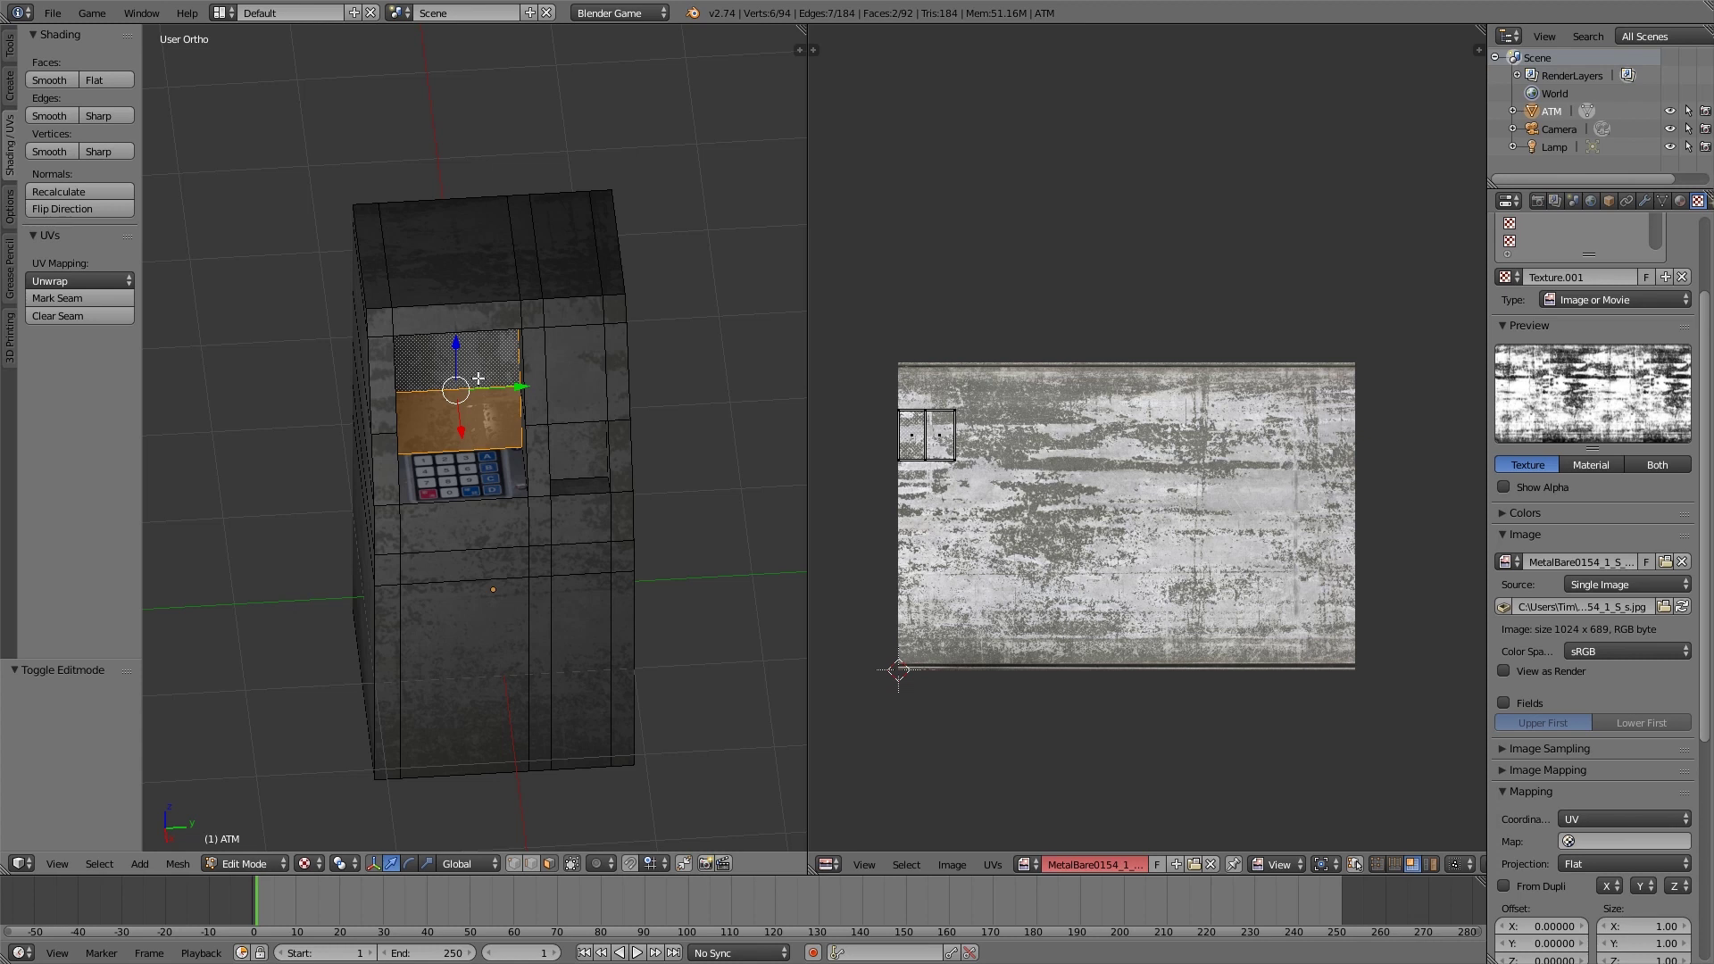
key(u)
click(479, 378)
Step: Unwrap the side slot face on its own
key(a)
right_click(579, 449)
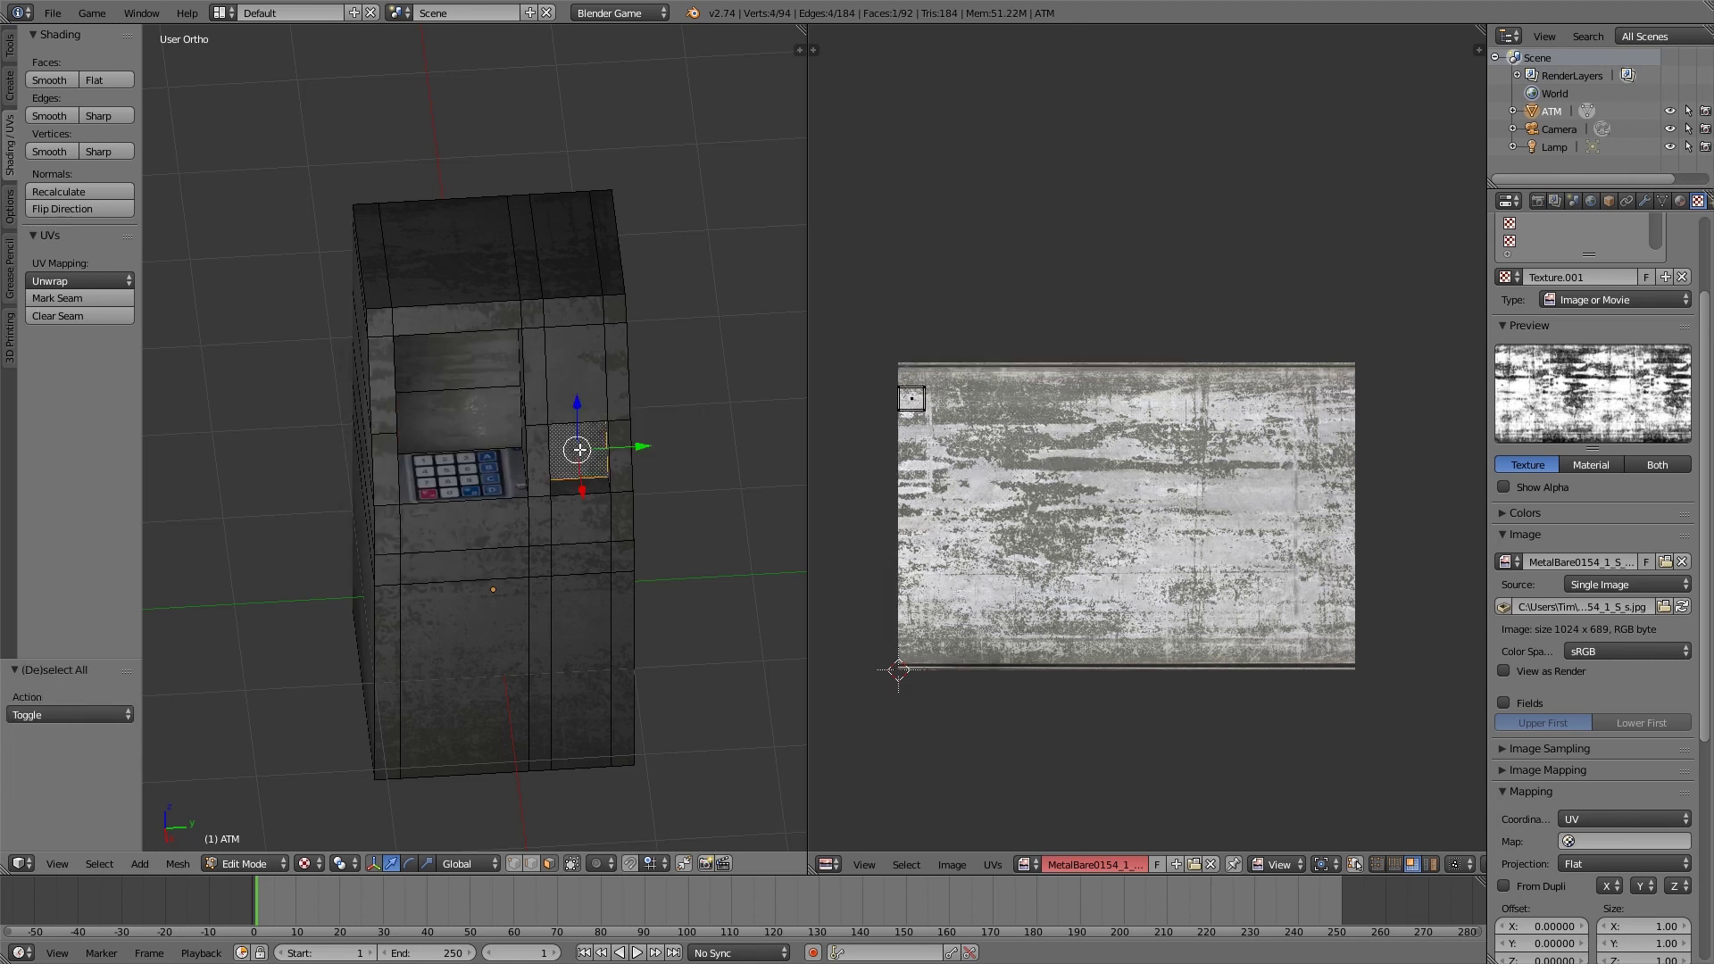
key(u)
click(579, 449)
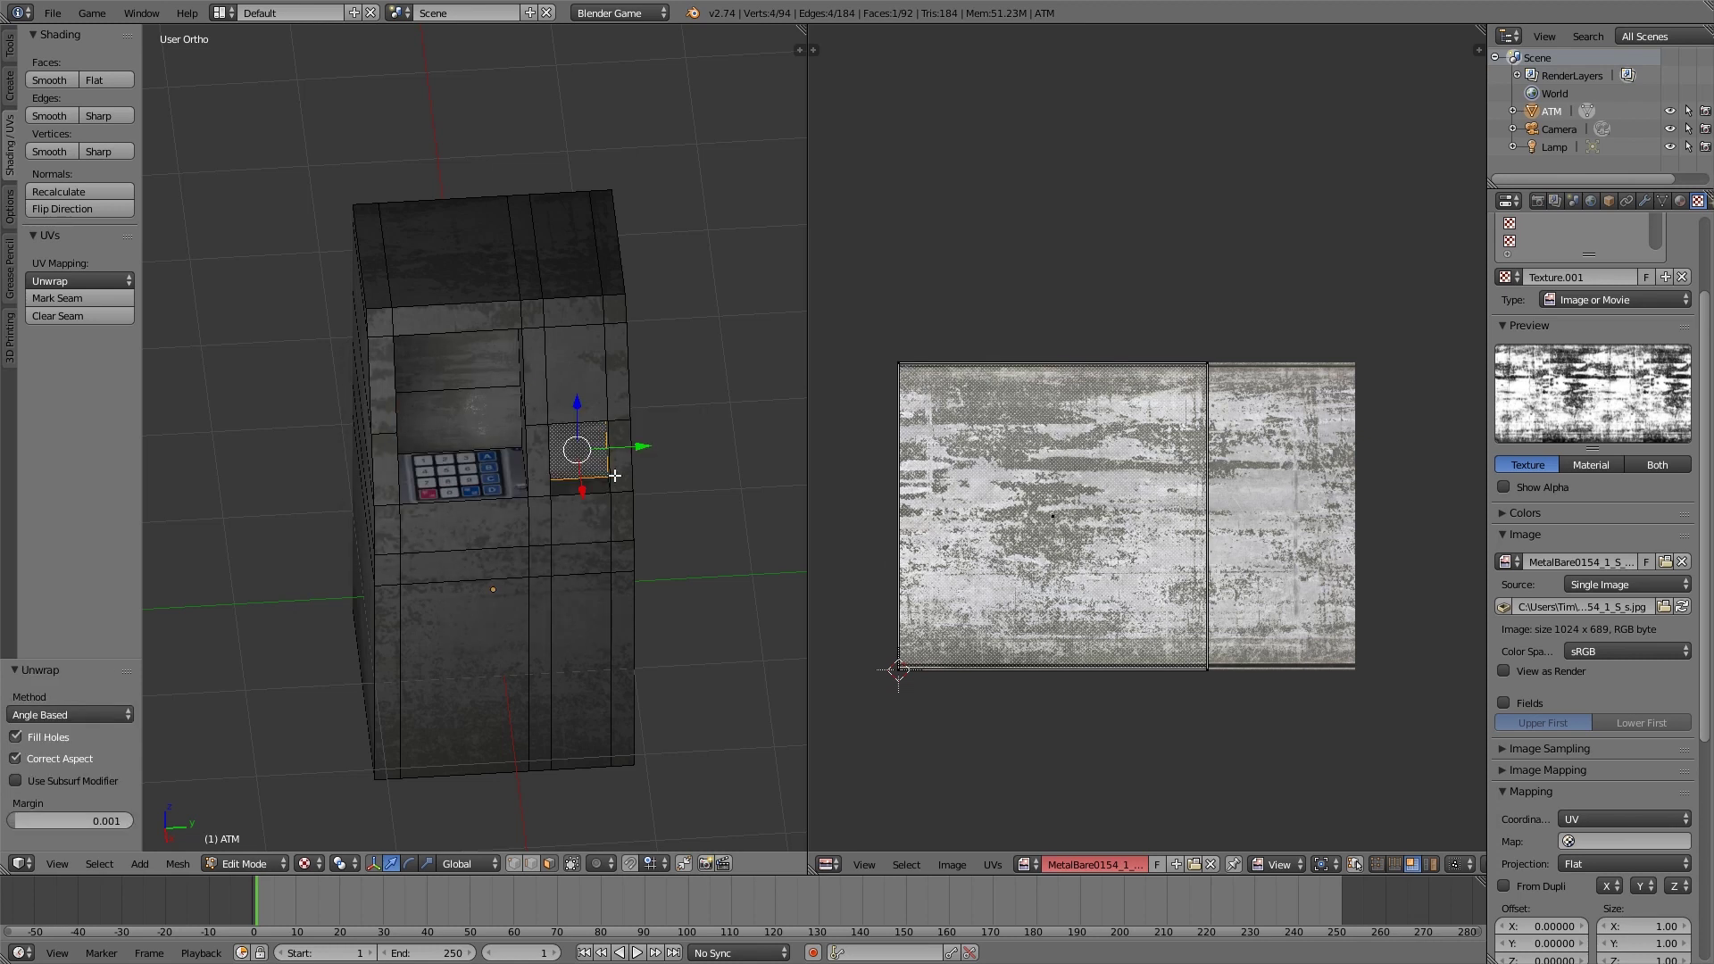
Step: With the screen faces selected, show Various0719_S.jpg behind the UVs in the UV editor
shift+right_click(470, 422)
shift+right_click(457, 362)
click(1024, 864)
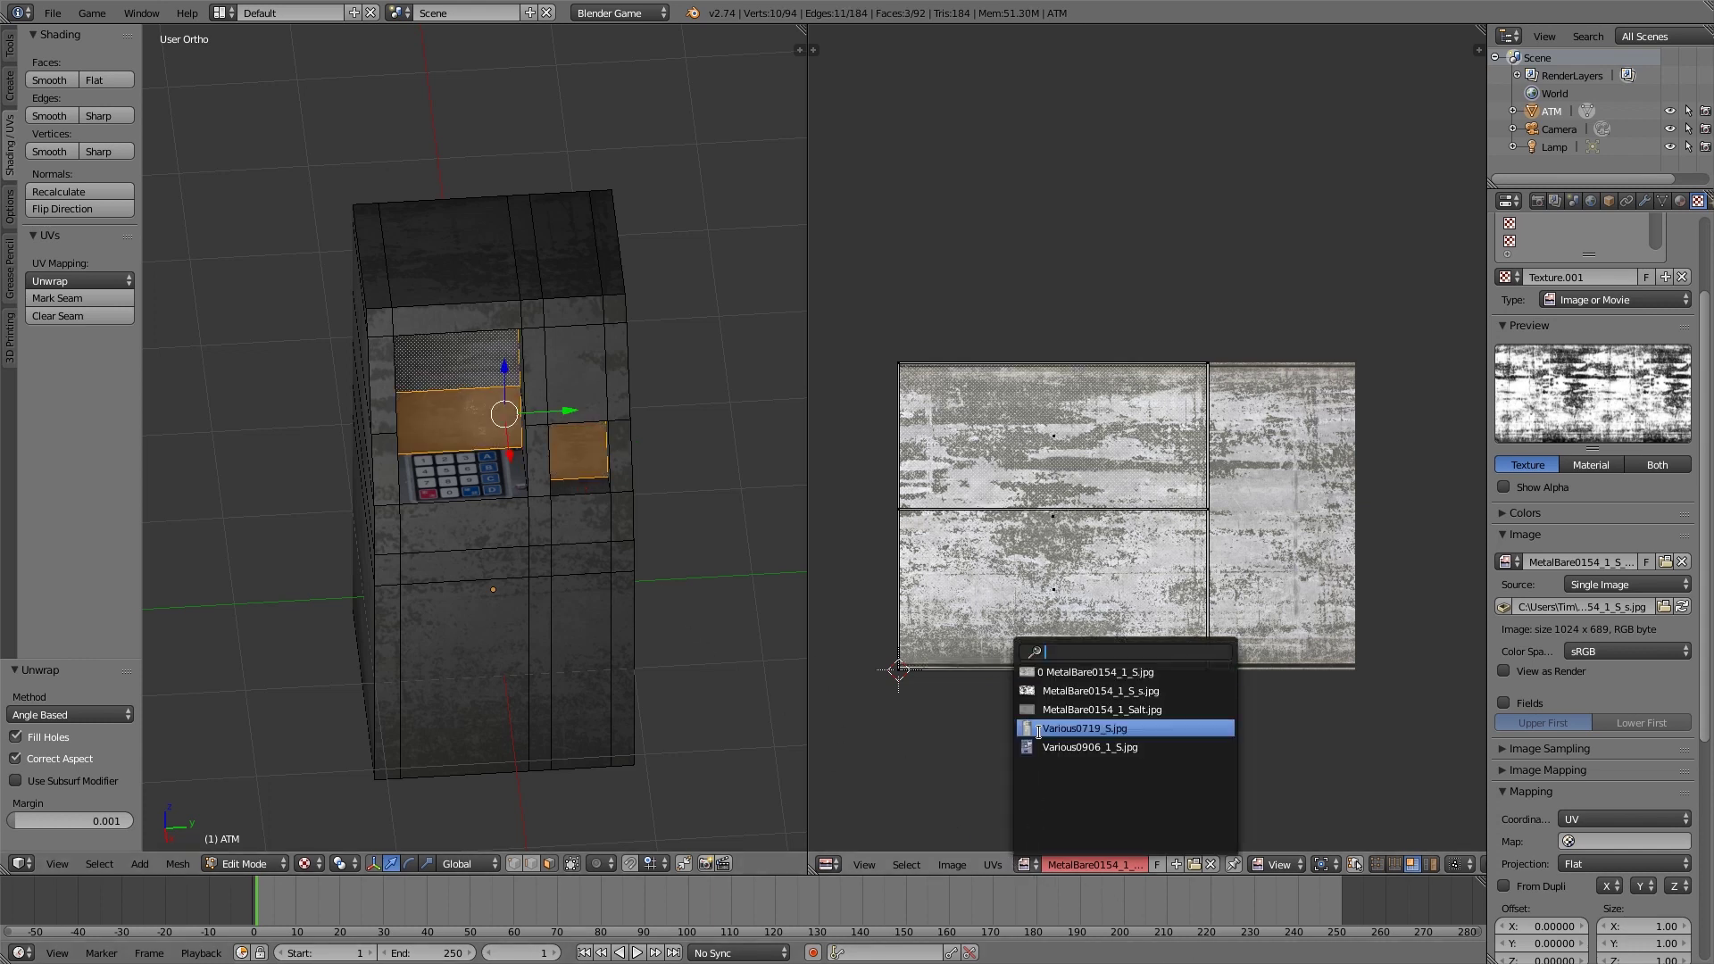
click(1064, 728)
Step: Reselect only the lower and upper screen faces
scroll(1118, 634, up, 2)
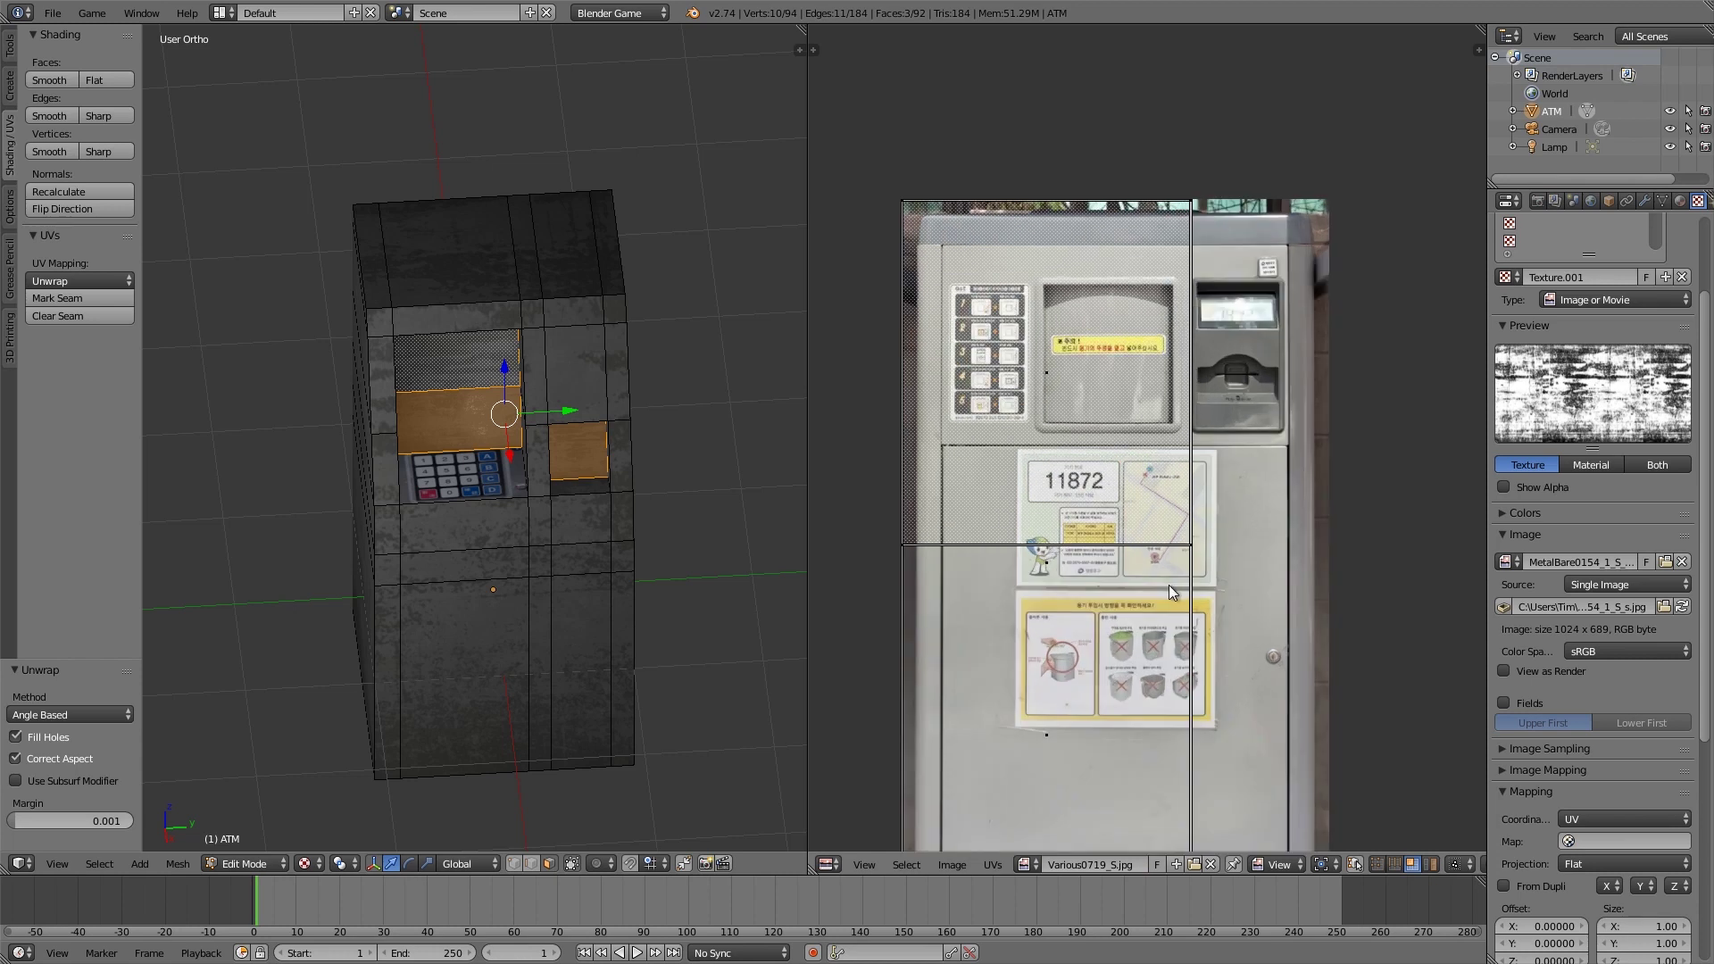
scroll(1170, 585, down, 2)
key(a)
right_click(446, 417)
shift+right_click(449, 372)
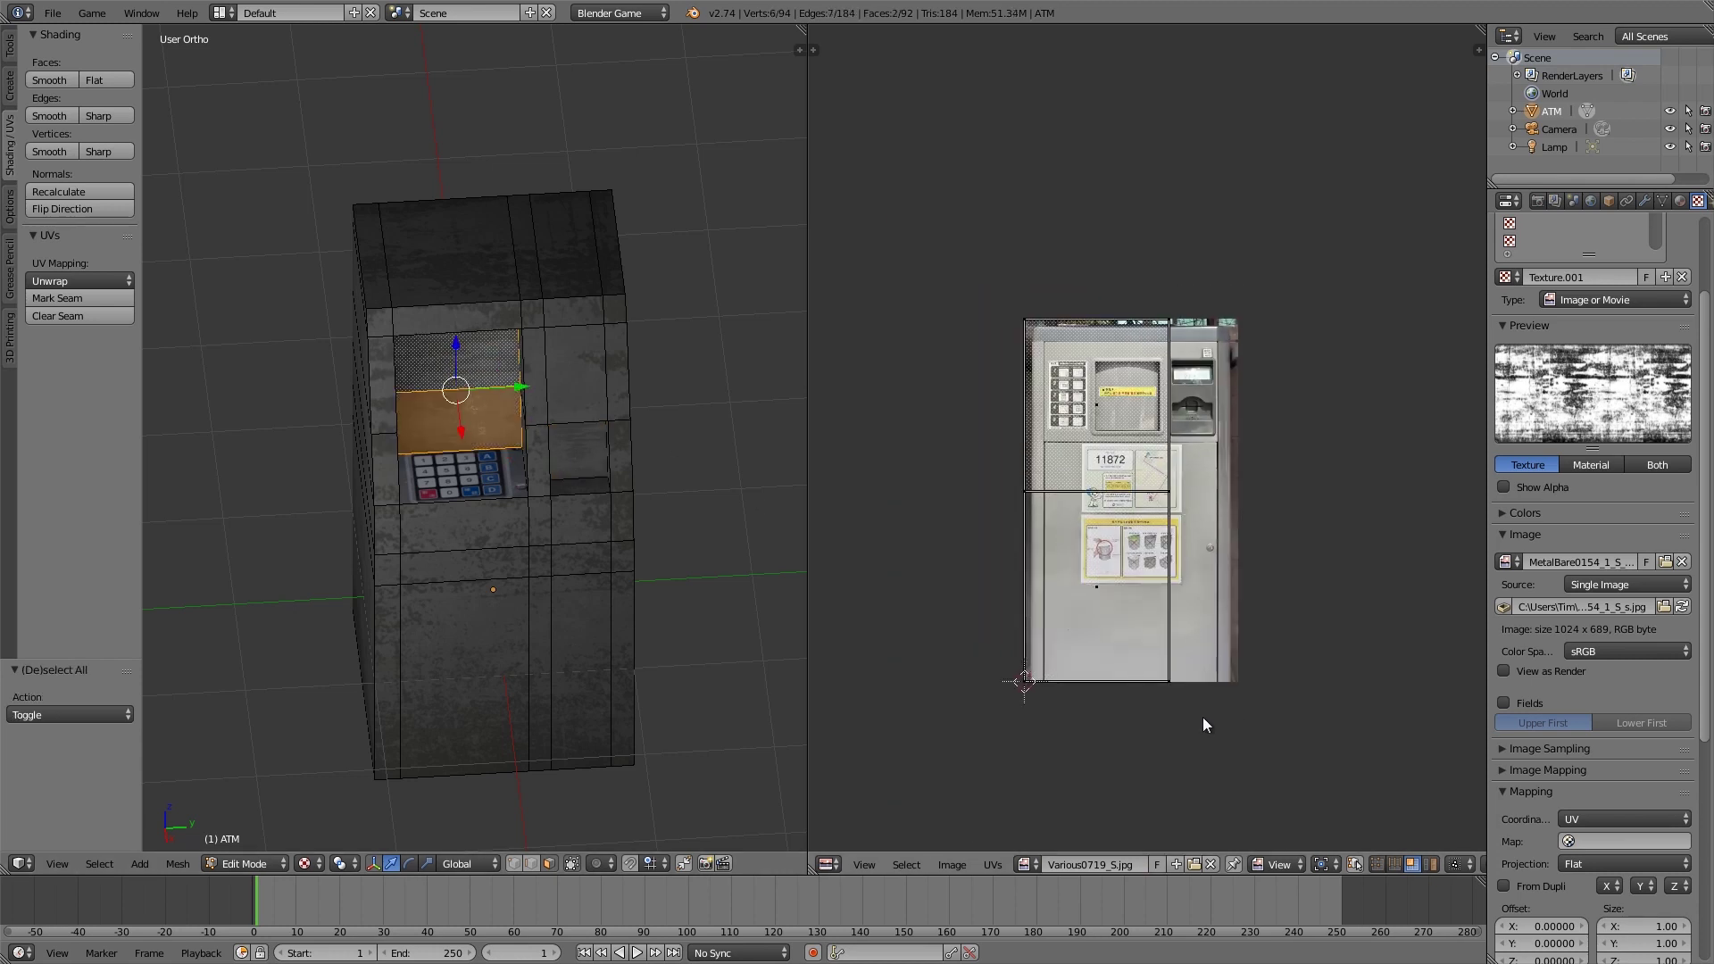
Step: Squeeze and move the screen UVs to sit over the photo's display
key(a)
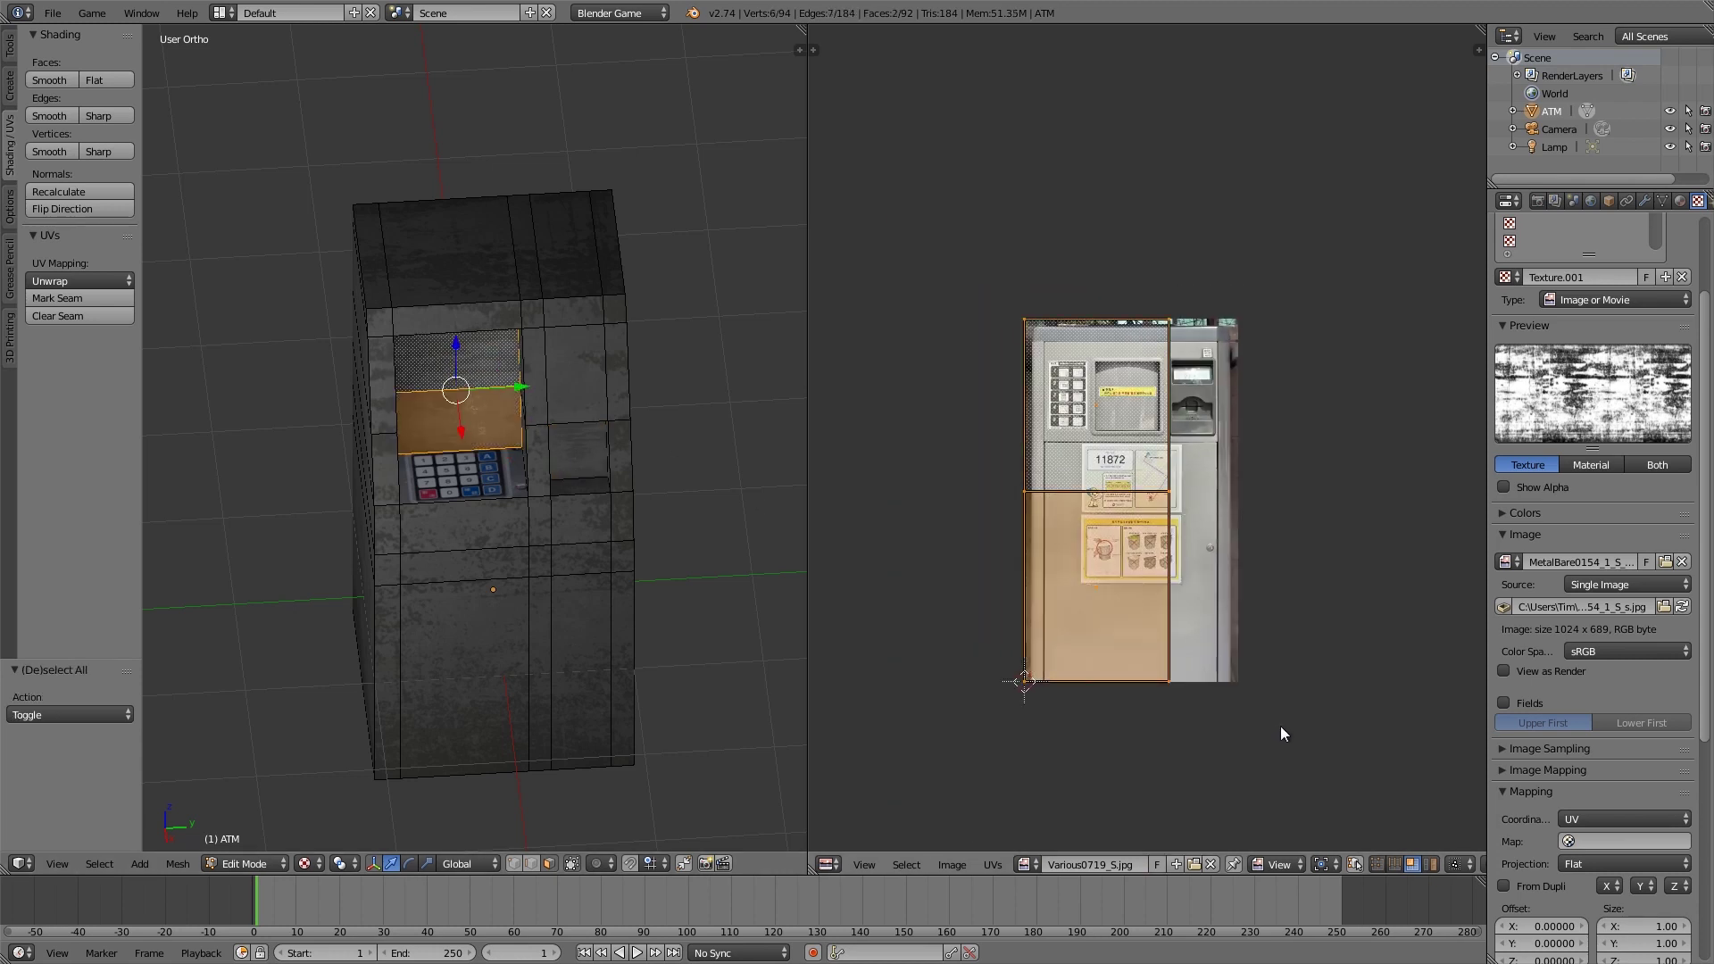
key(s)
key(y)
click(1187, 646)
key(g)
click(1294, 589)
key(s)
key(y)
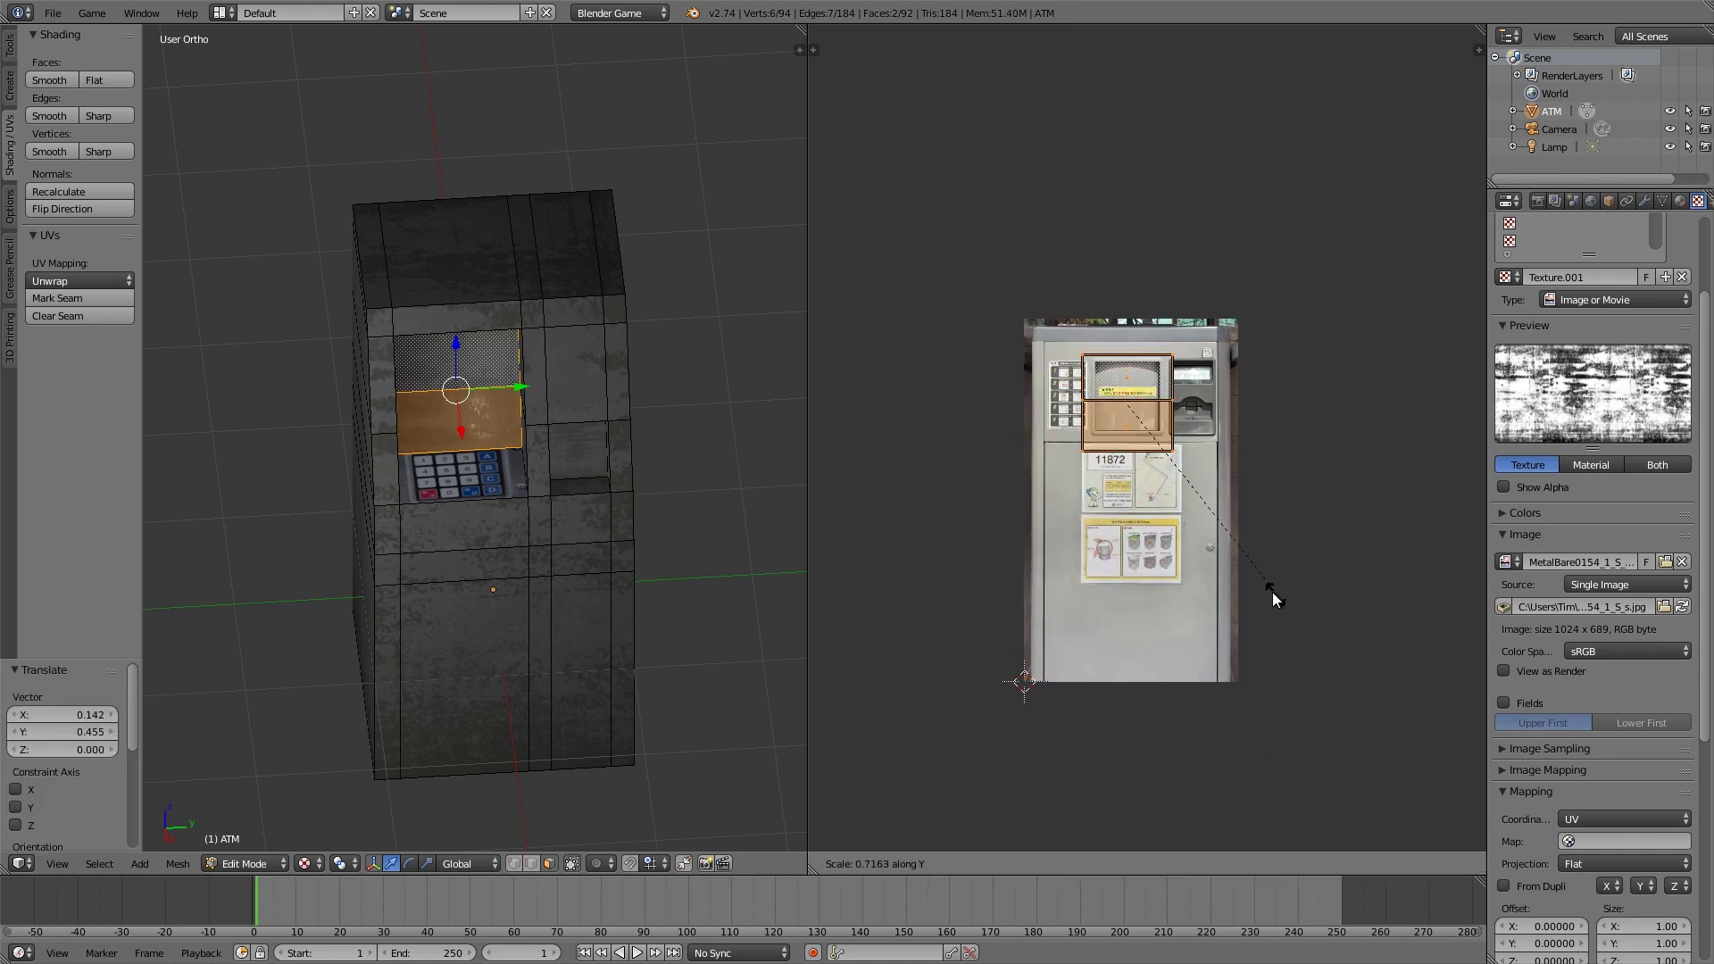
click(1266, 585)
scroll(1294, 602, up, 3)
key(s)
click(1278, 596)
key(g)
click(1277, 585)
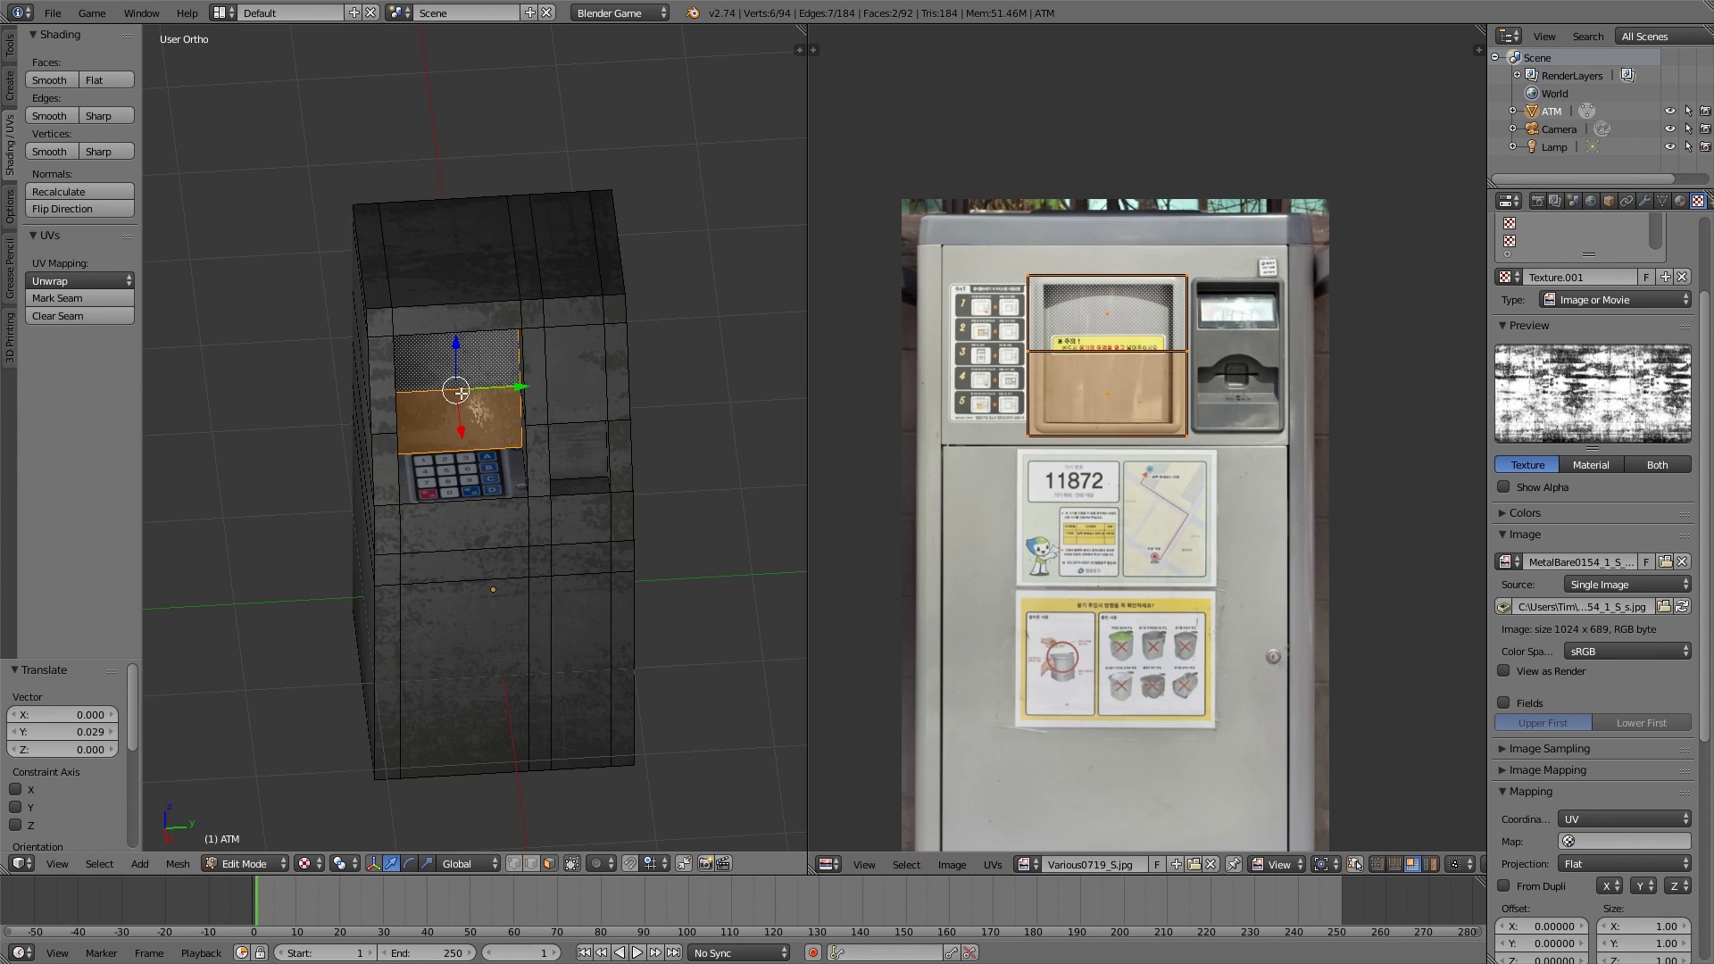
Step: Assign Material.003 to the selected screen faces
click(1680, 201)
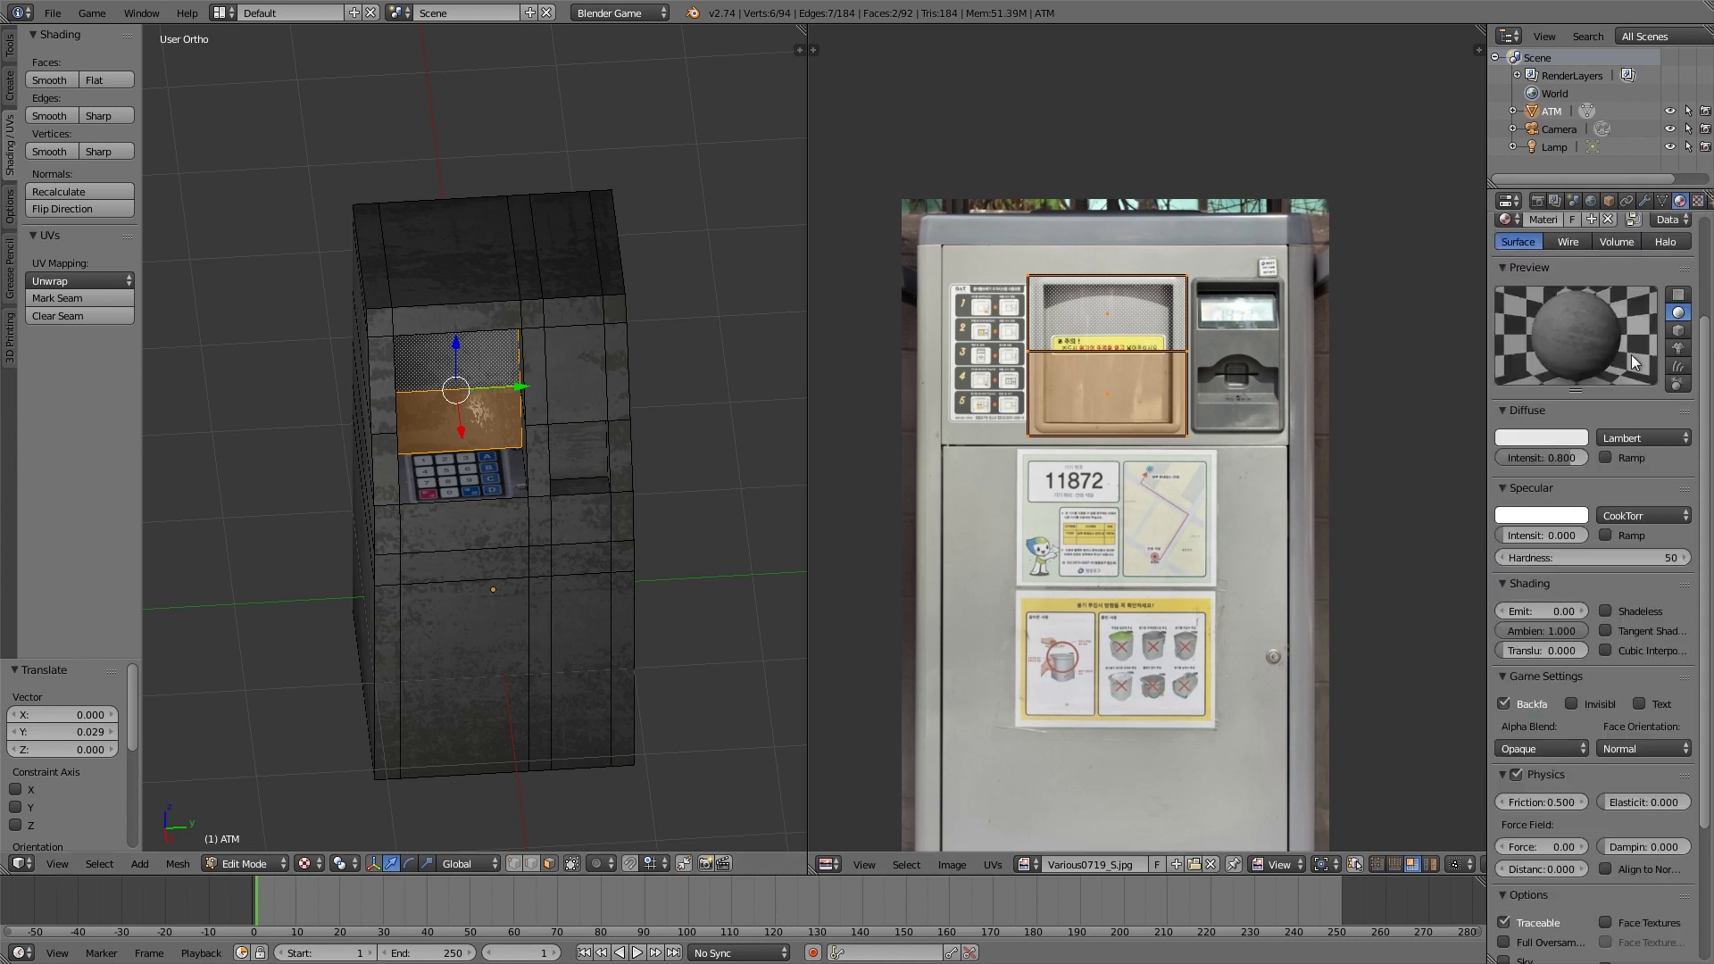
scroll(1625, 384, up, 4)
click(1535, 305)
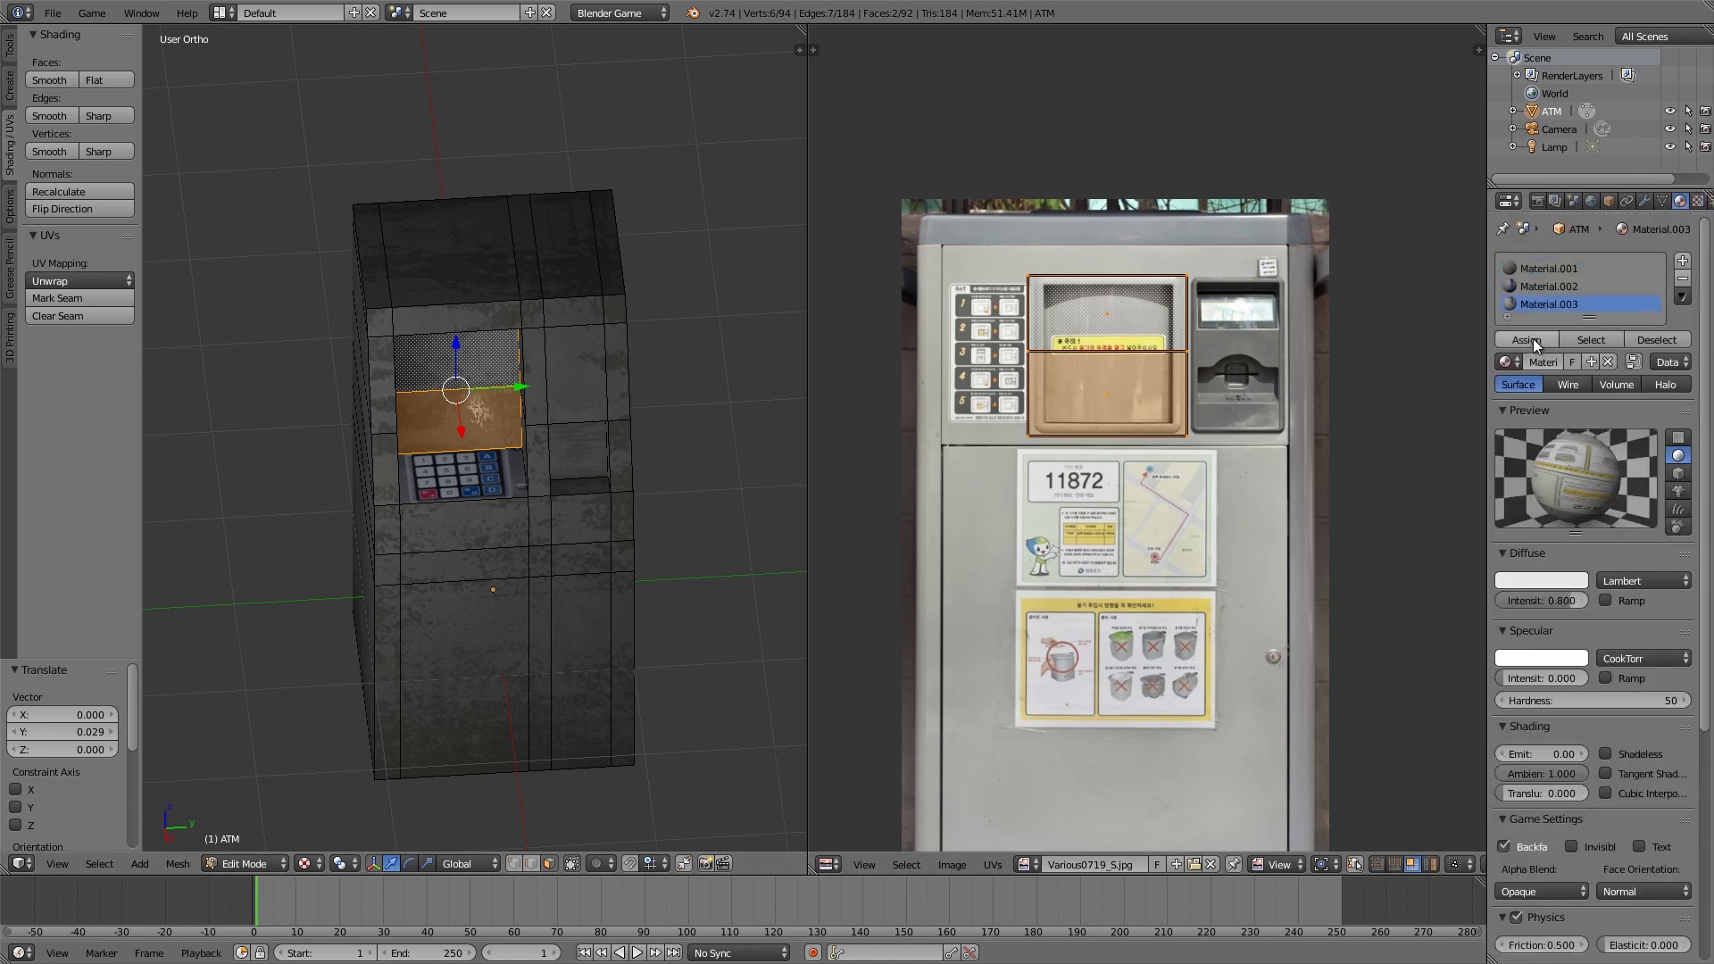
click(1533, 339)
scroll(706, 464, up, 4)
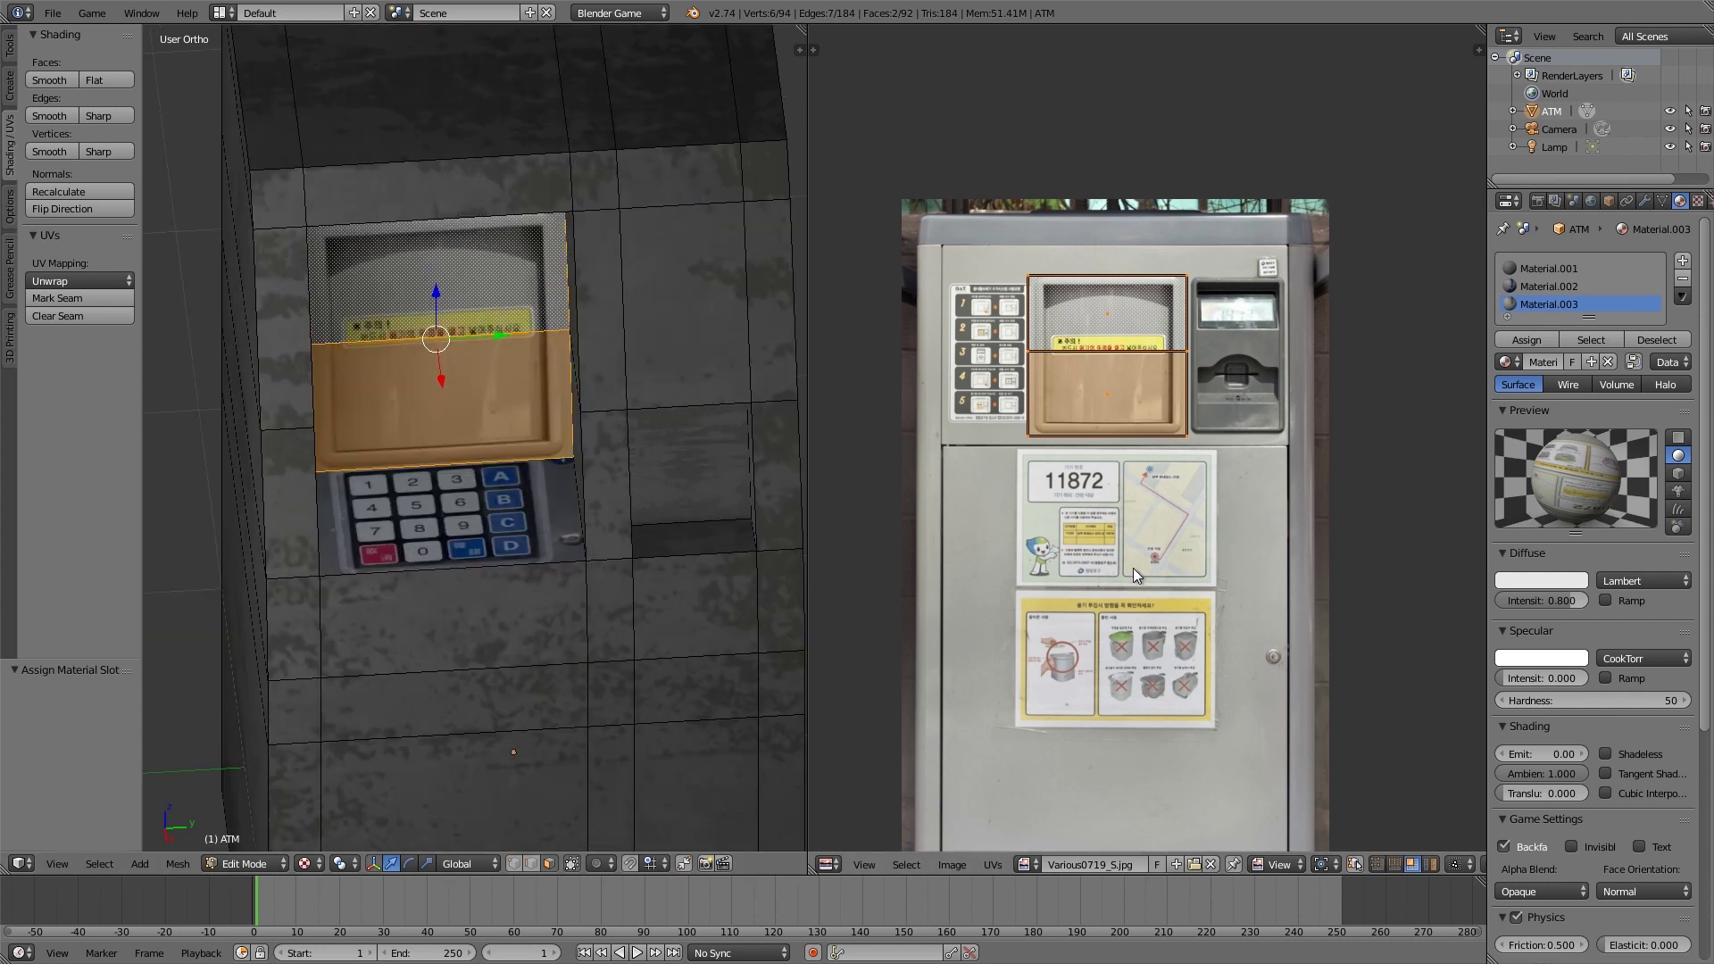
Step: Refine the screen UV fit with vertical and horizontal scaling and small shifts
key(s)
key(y)
click(1181, 531)
key(s)
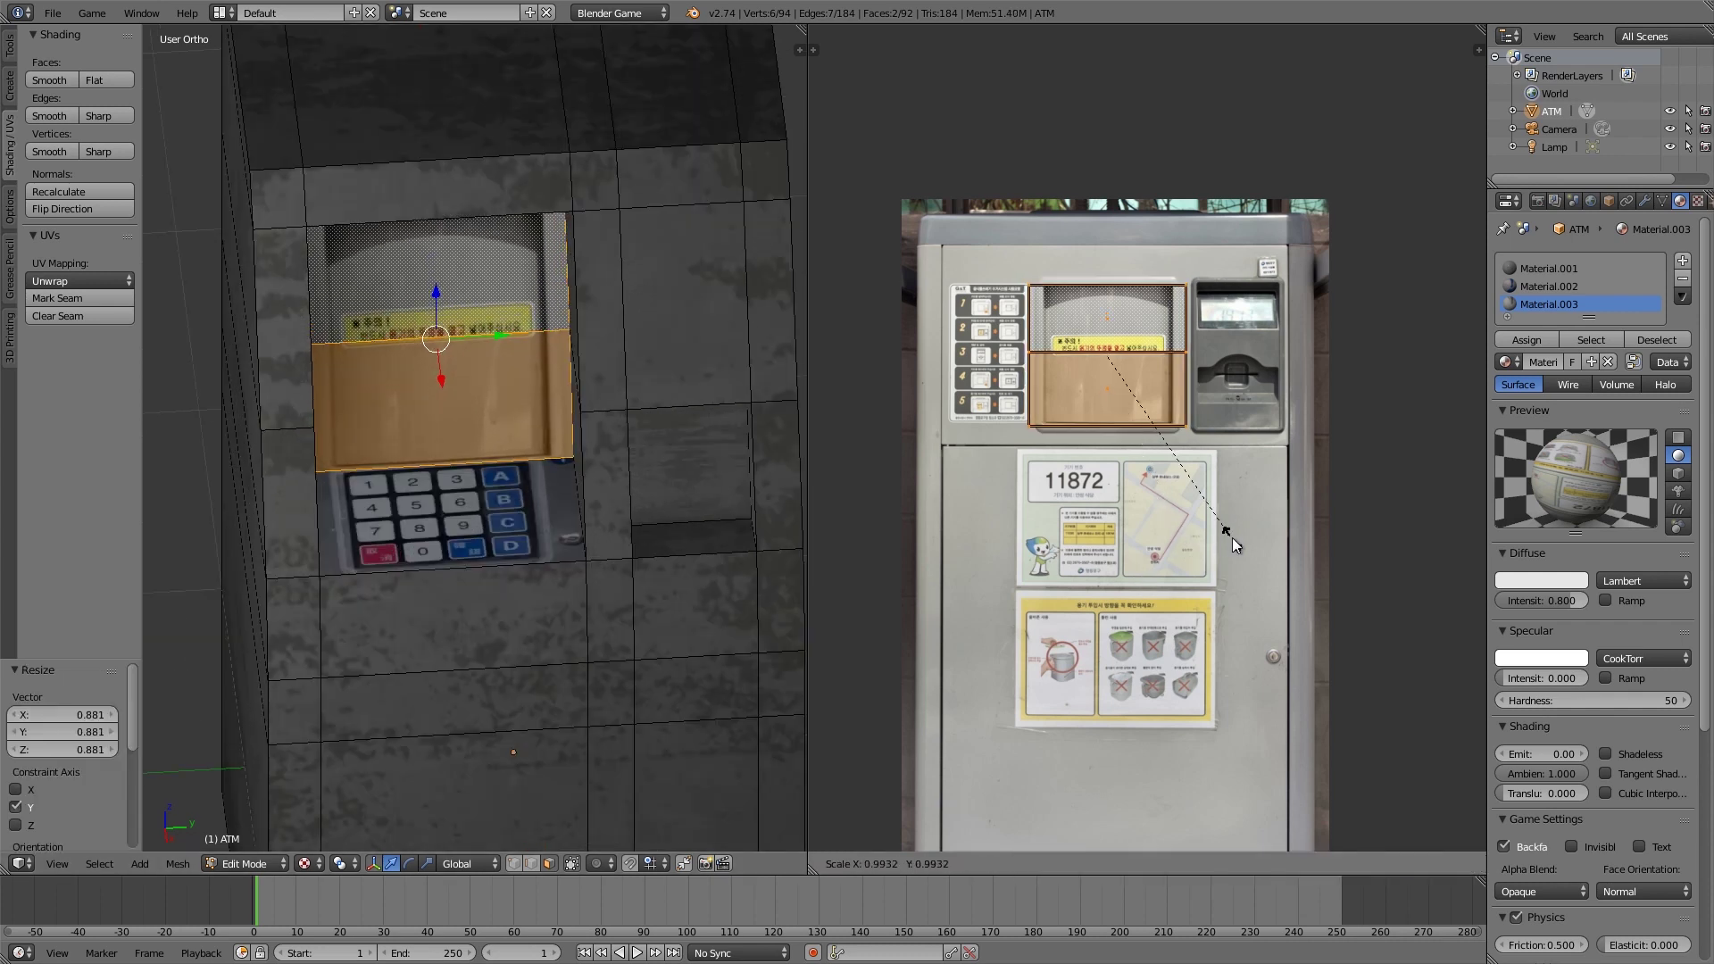
key(x)
click(1180, 523)
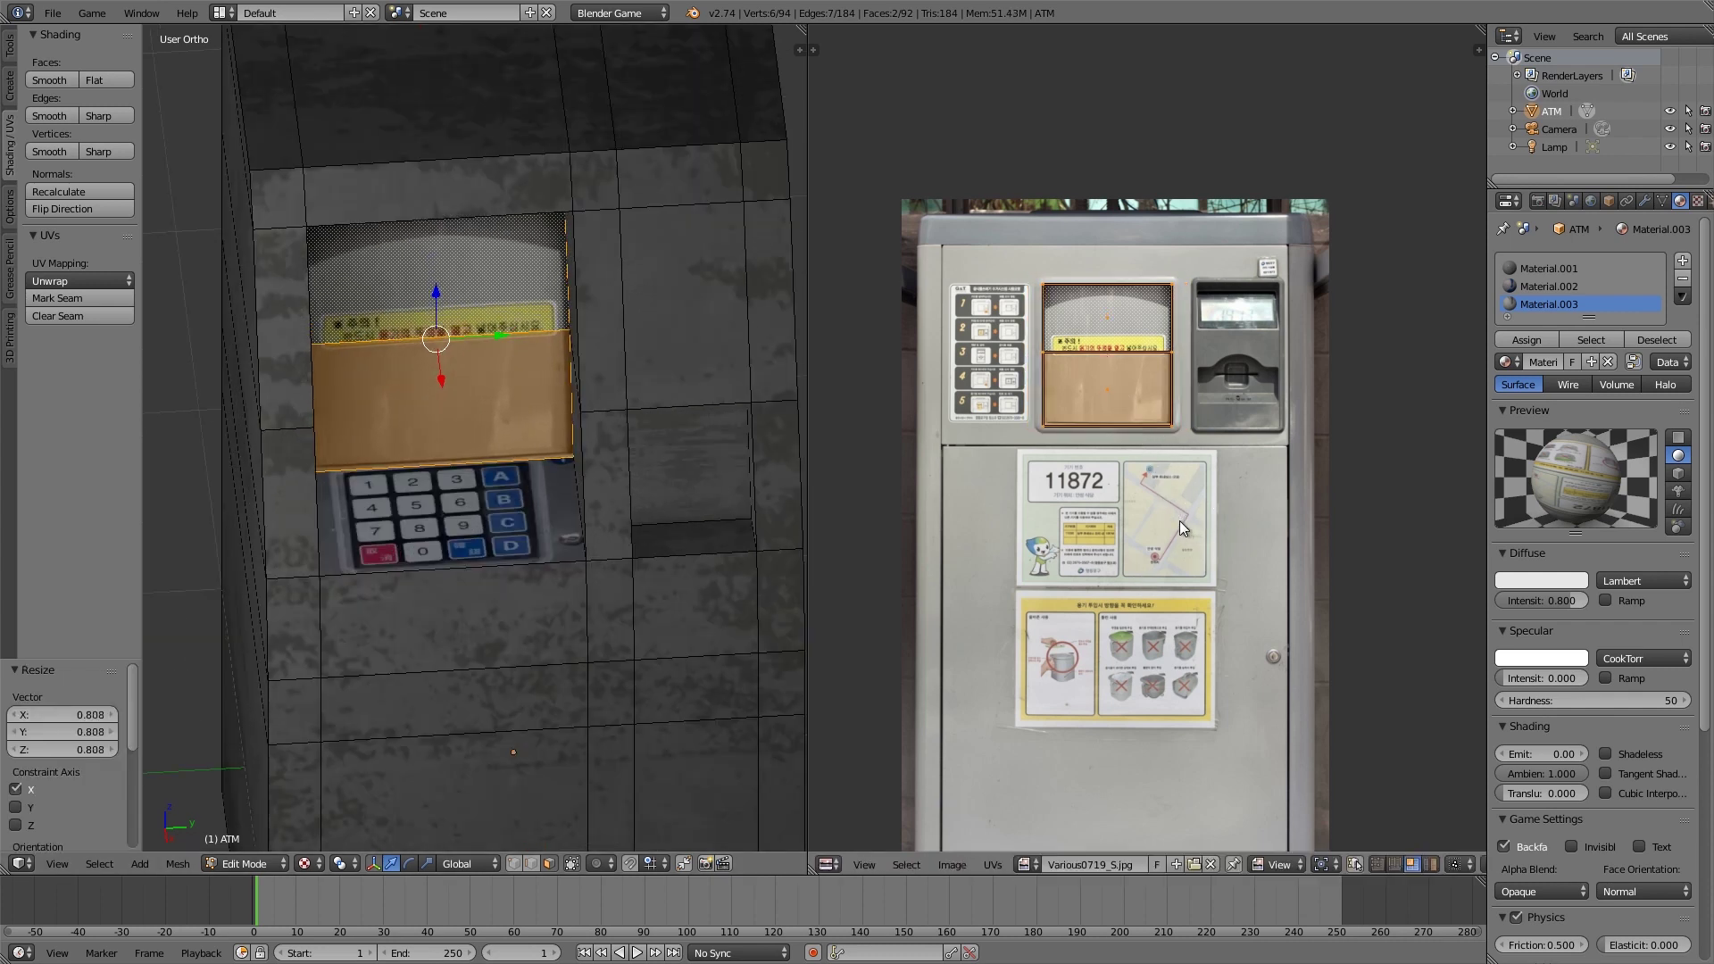
key(g)
key(x)
click(1198, 543)
key(g)
key(y)
click(1193, 537)
Step: Check the photo-textured screen in Object Mode, then return to Edit Mode
key(Tab)
scroll(576, 464, down, 3)
key(a)
middle_drag(575, 464, 430, 432)
scroll(430, 432, down, 1)
scroll(500, 437, up, 5)
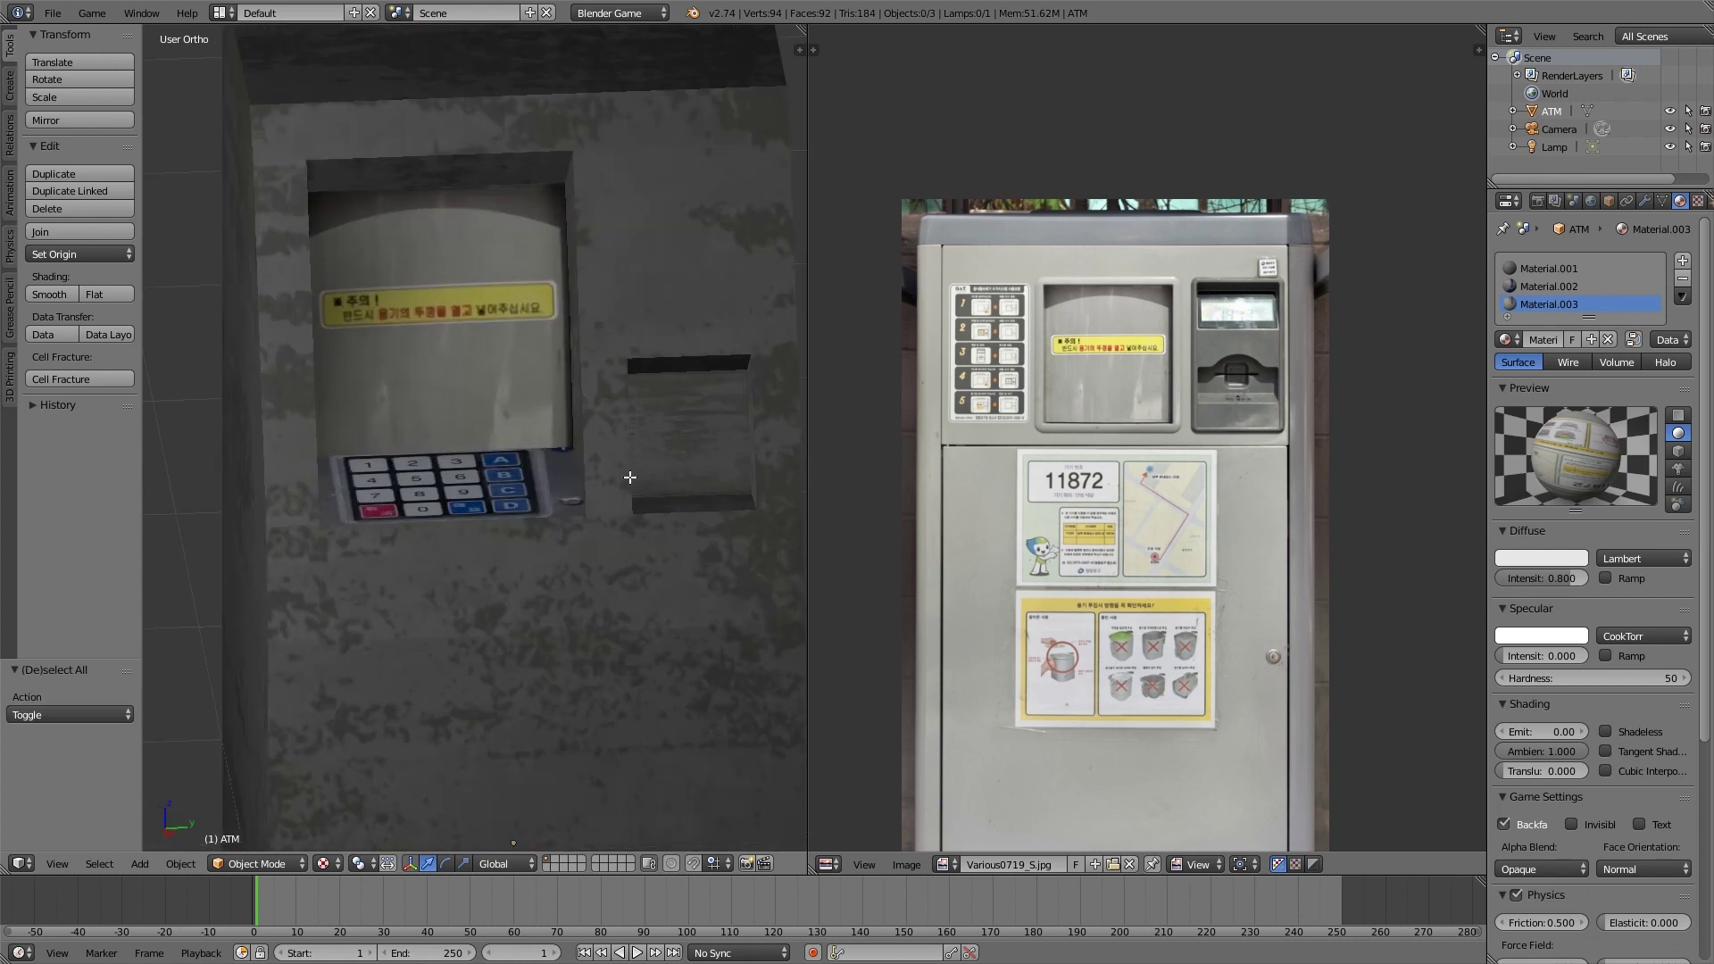
key(Tab)
Step: Select the small slot face and roughly shrink and place its UVs over the card reader
key(a)
right_click(707, 437)
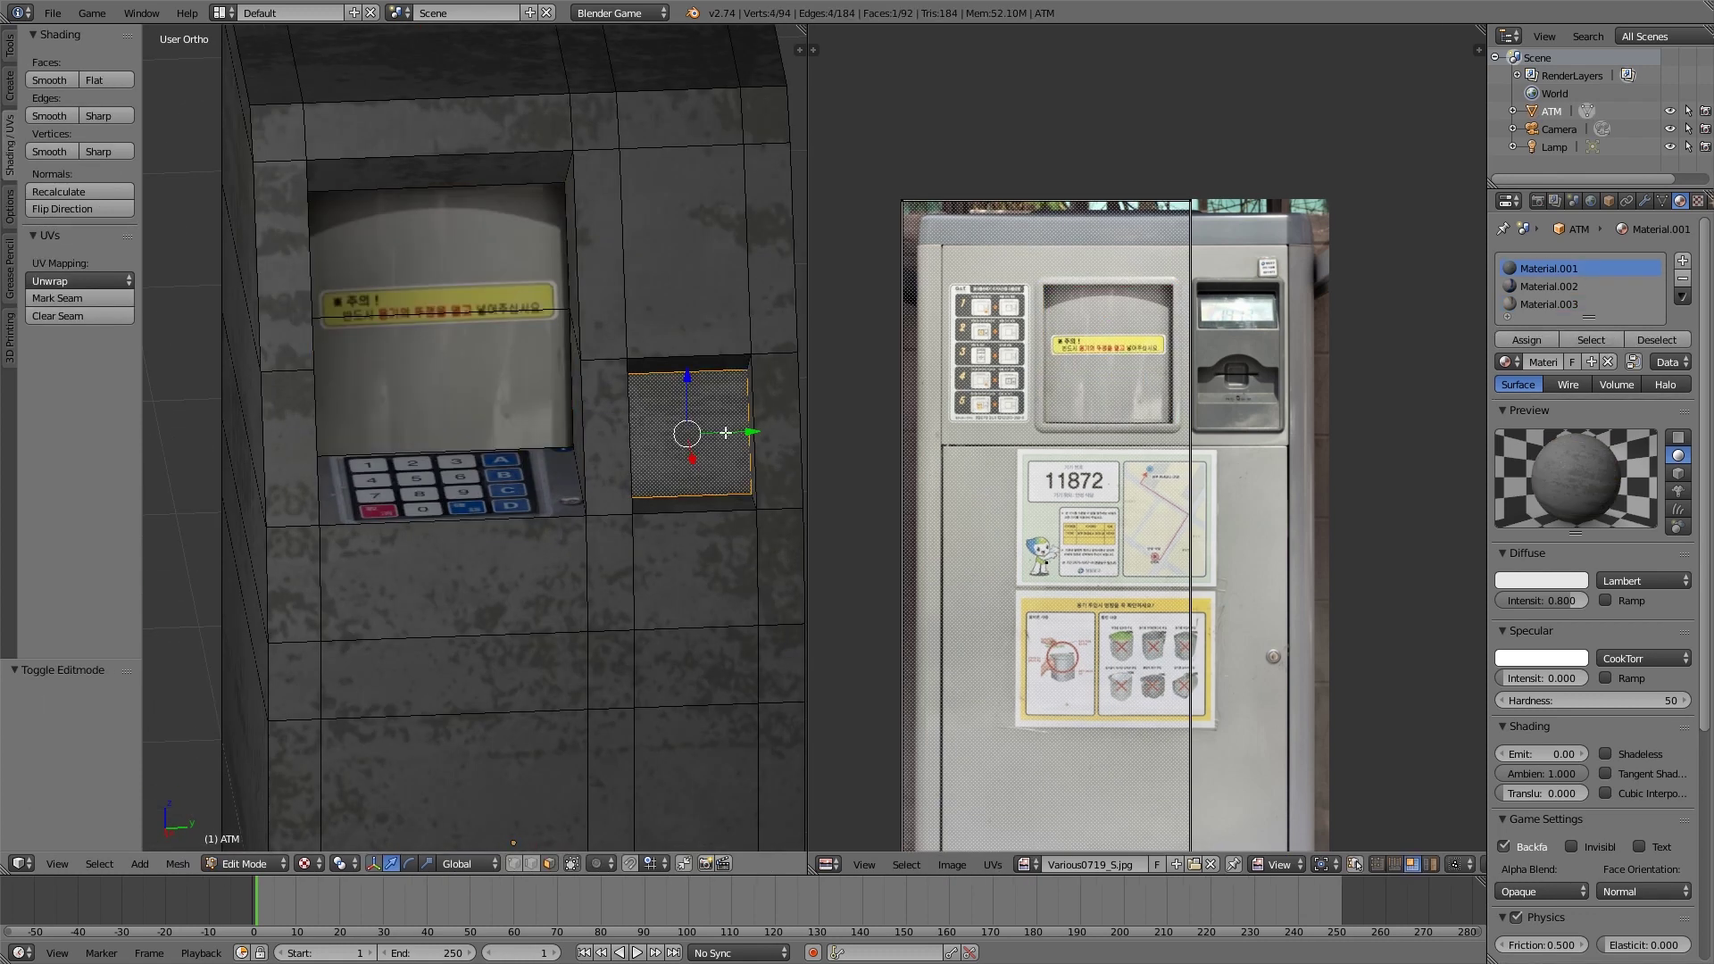
scroll(1261, 602, down, 3)
key(s)
click(1153, 541)
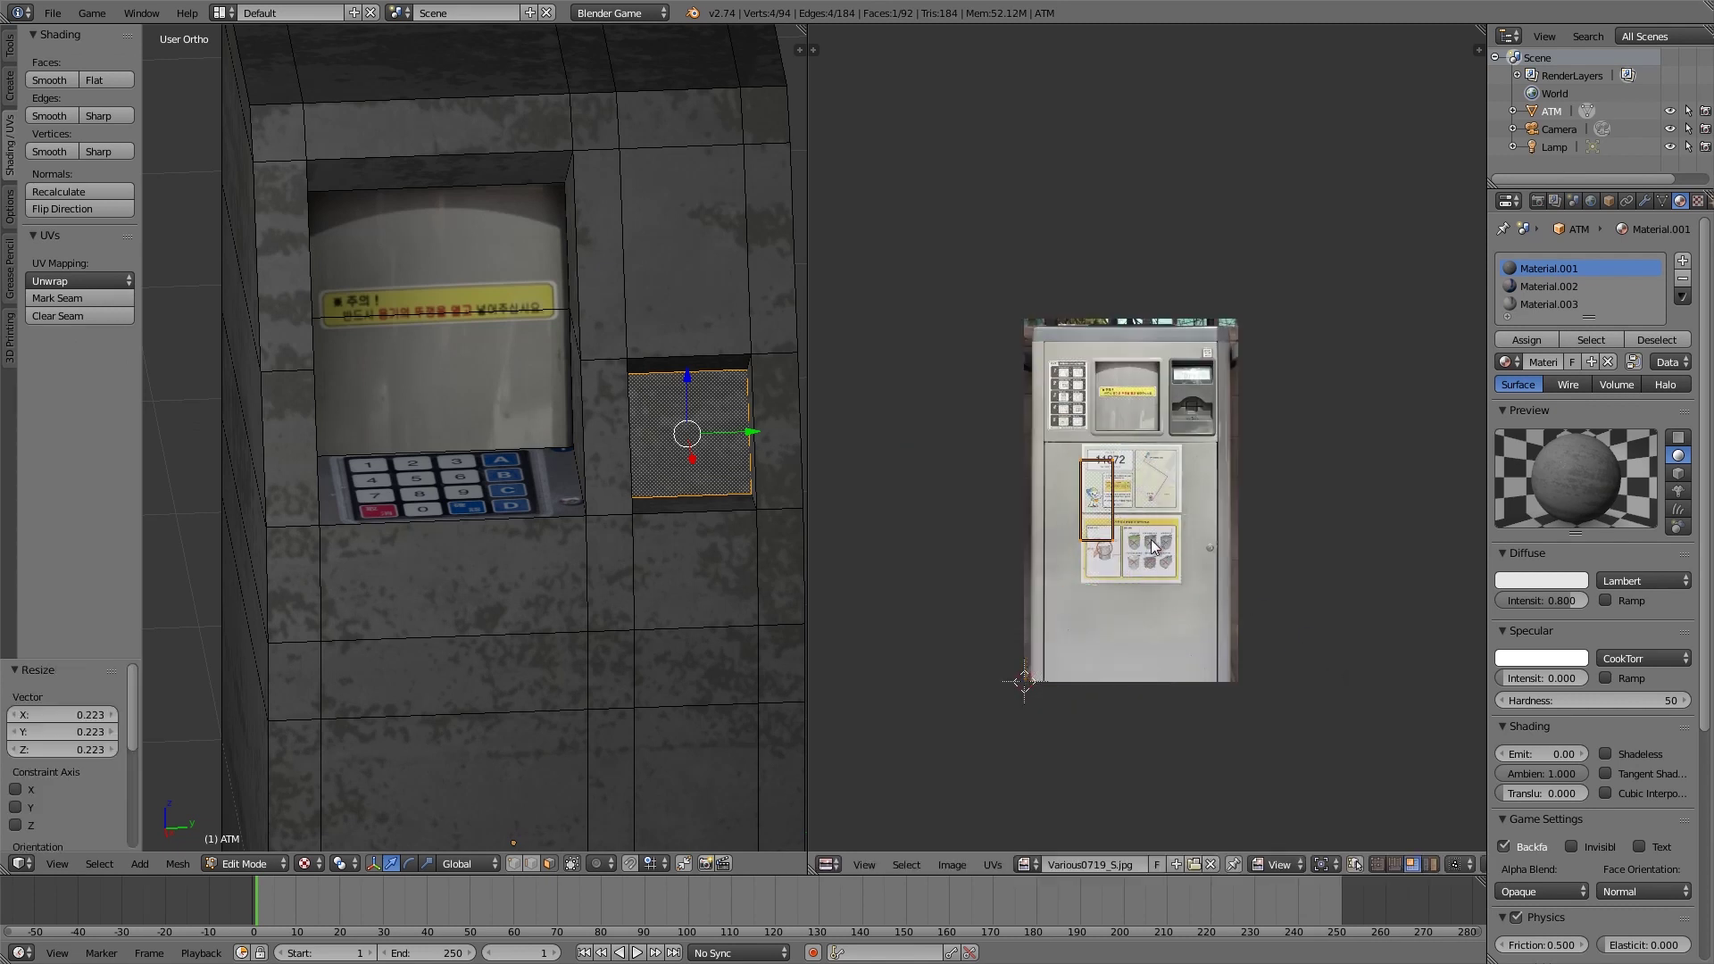
key(g)
click(1220, 508)
key(s)
key(y)
click(1189, 488)
scroll(1205, 504, up, 5)
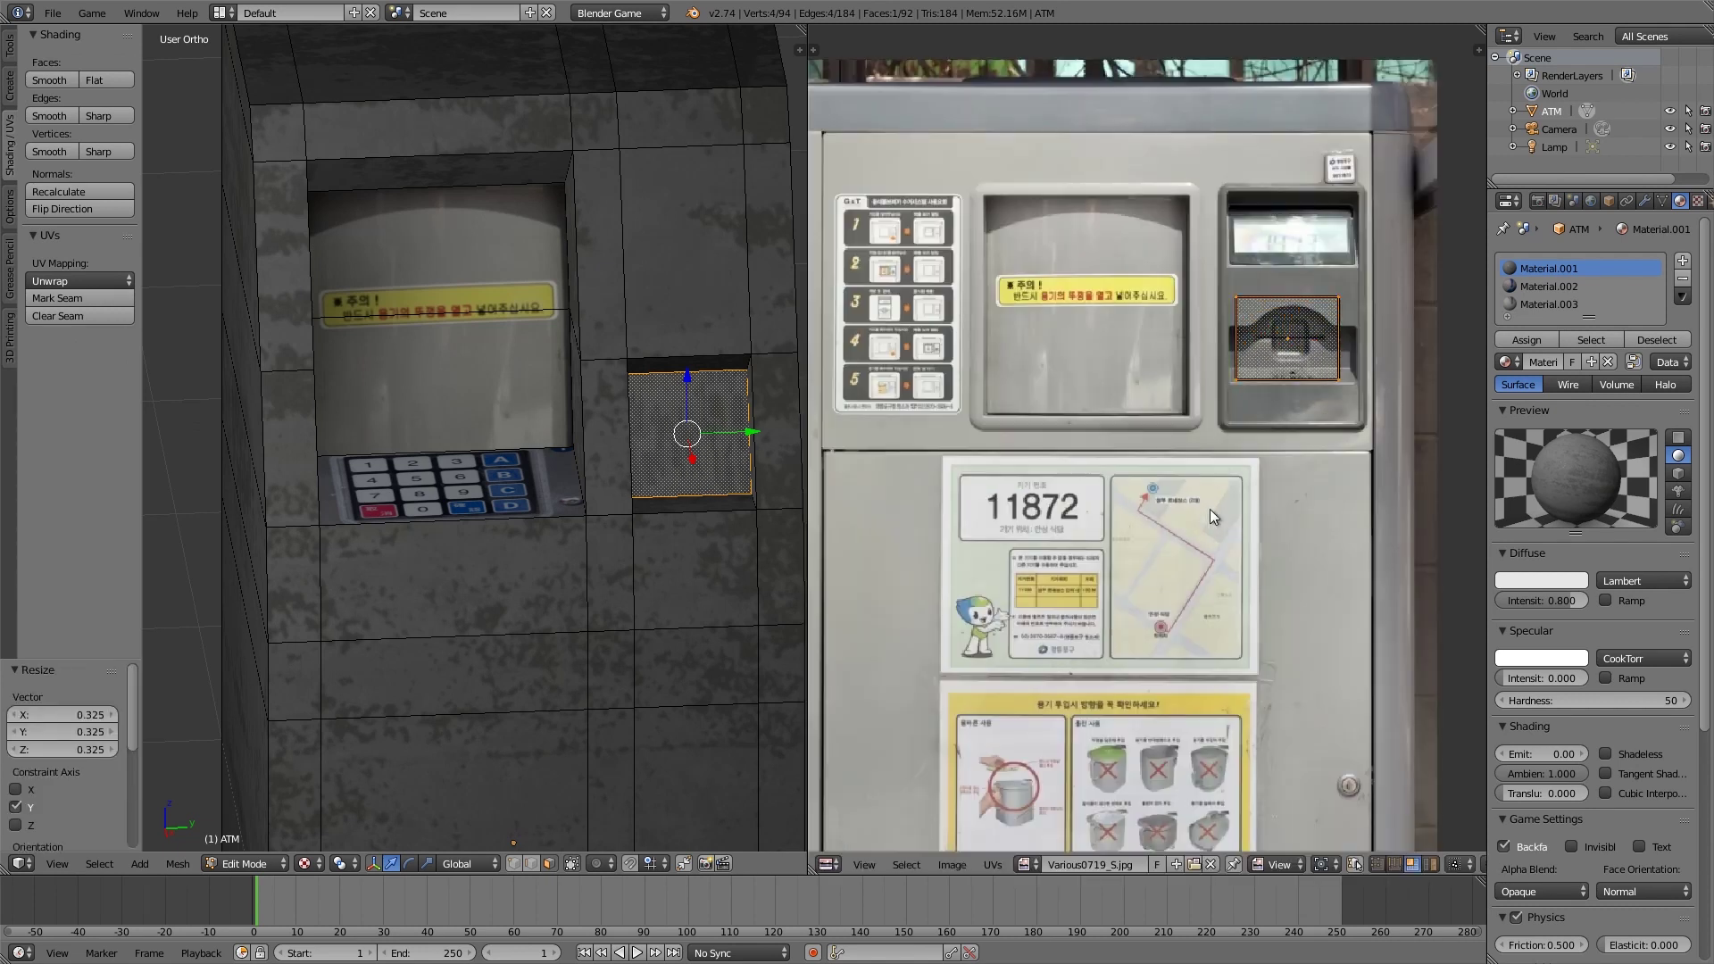
middle_drag(1210, 507, 1099, 551)
scroll(1112, 522, up, 4)
Step: Nudge the slot UVs, then stretch them taller and wider over the reader
key(g)
click(1193, 476)
key(s)
key(y)
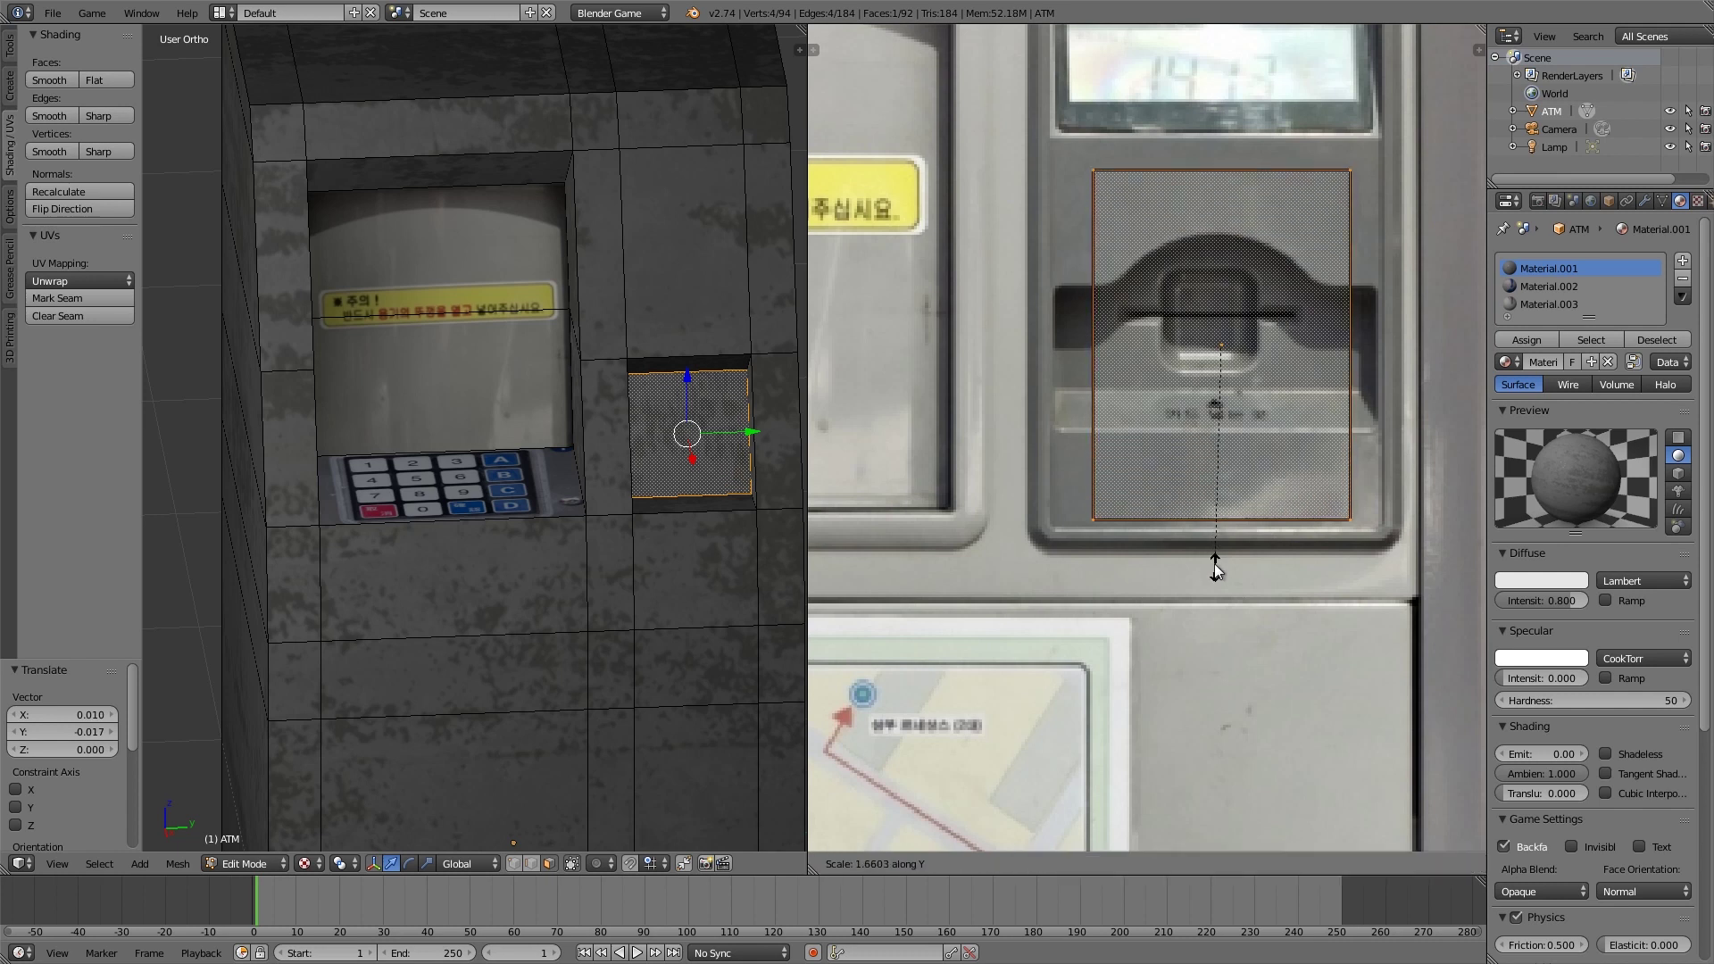
click(1220, 573)
key(s)
key(x)
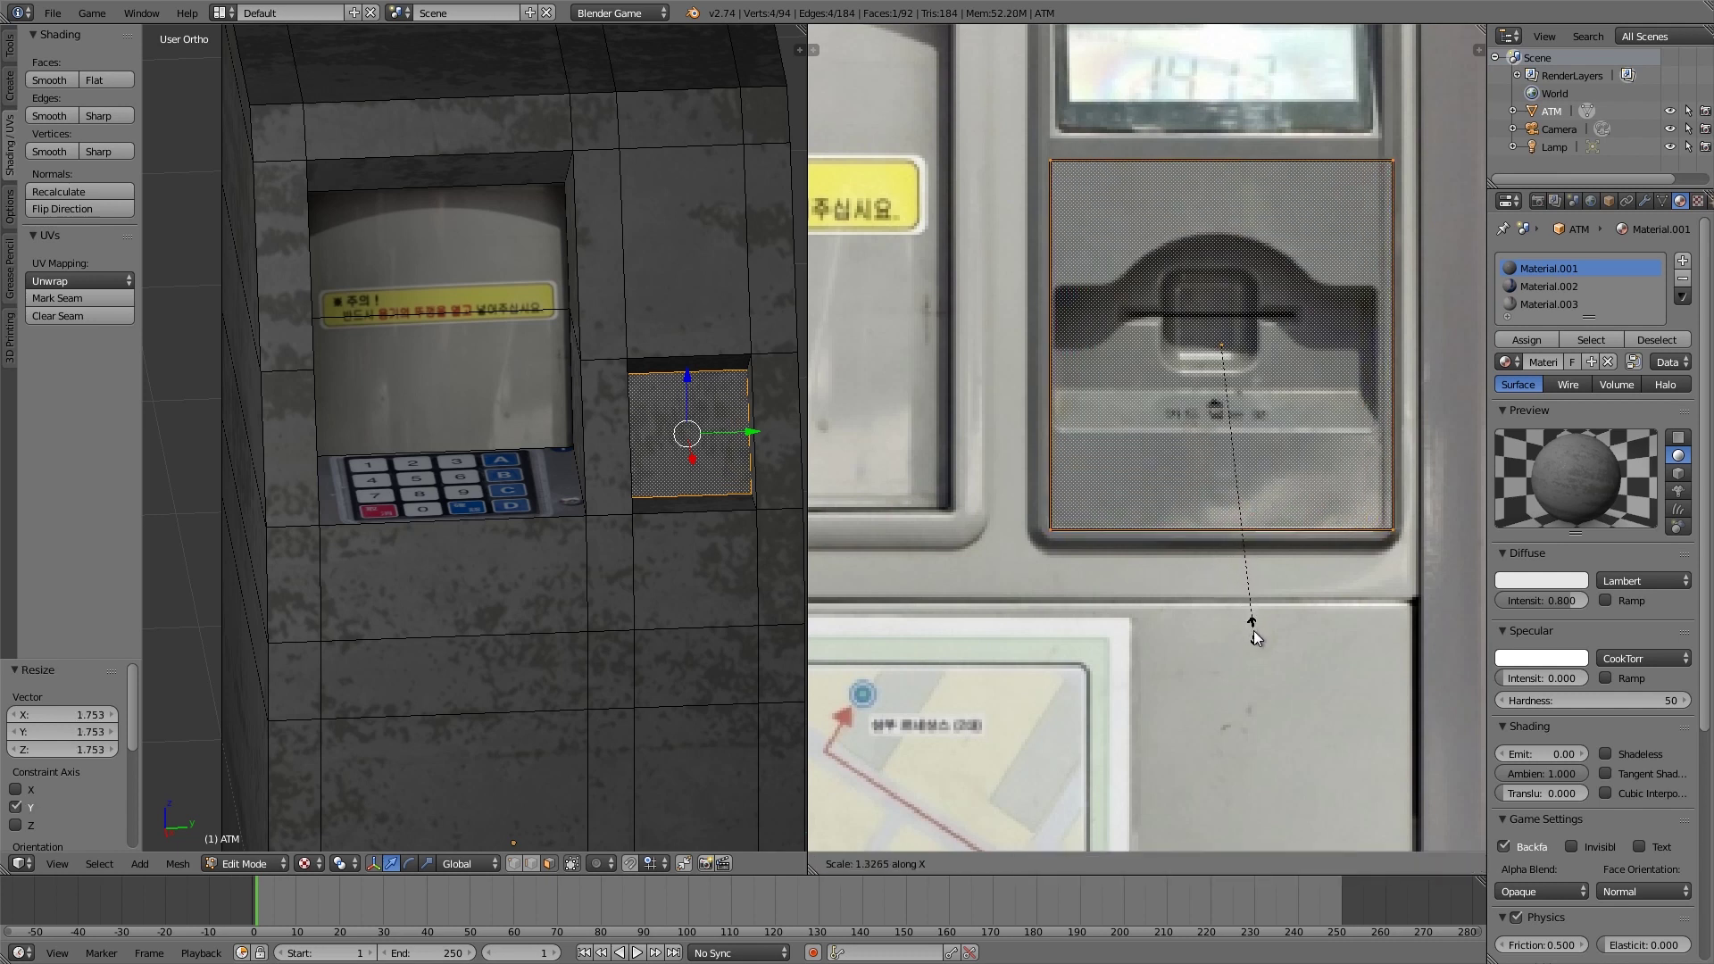
click(1250, 625)
Step: Fine-tune the slot UVs' horizontal position and width over the card reader
key(g)
key(x)
click(1238, 637)
key(s)
key(x)
click(1239, 632)
key(g)
key(x)
click(1239, 631)
Step: Check the slot mapping in Object Mode, then return to Edit Mode
scroll(669, 494, down, 4)
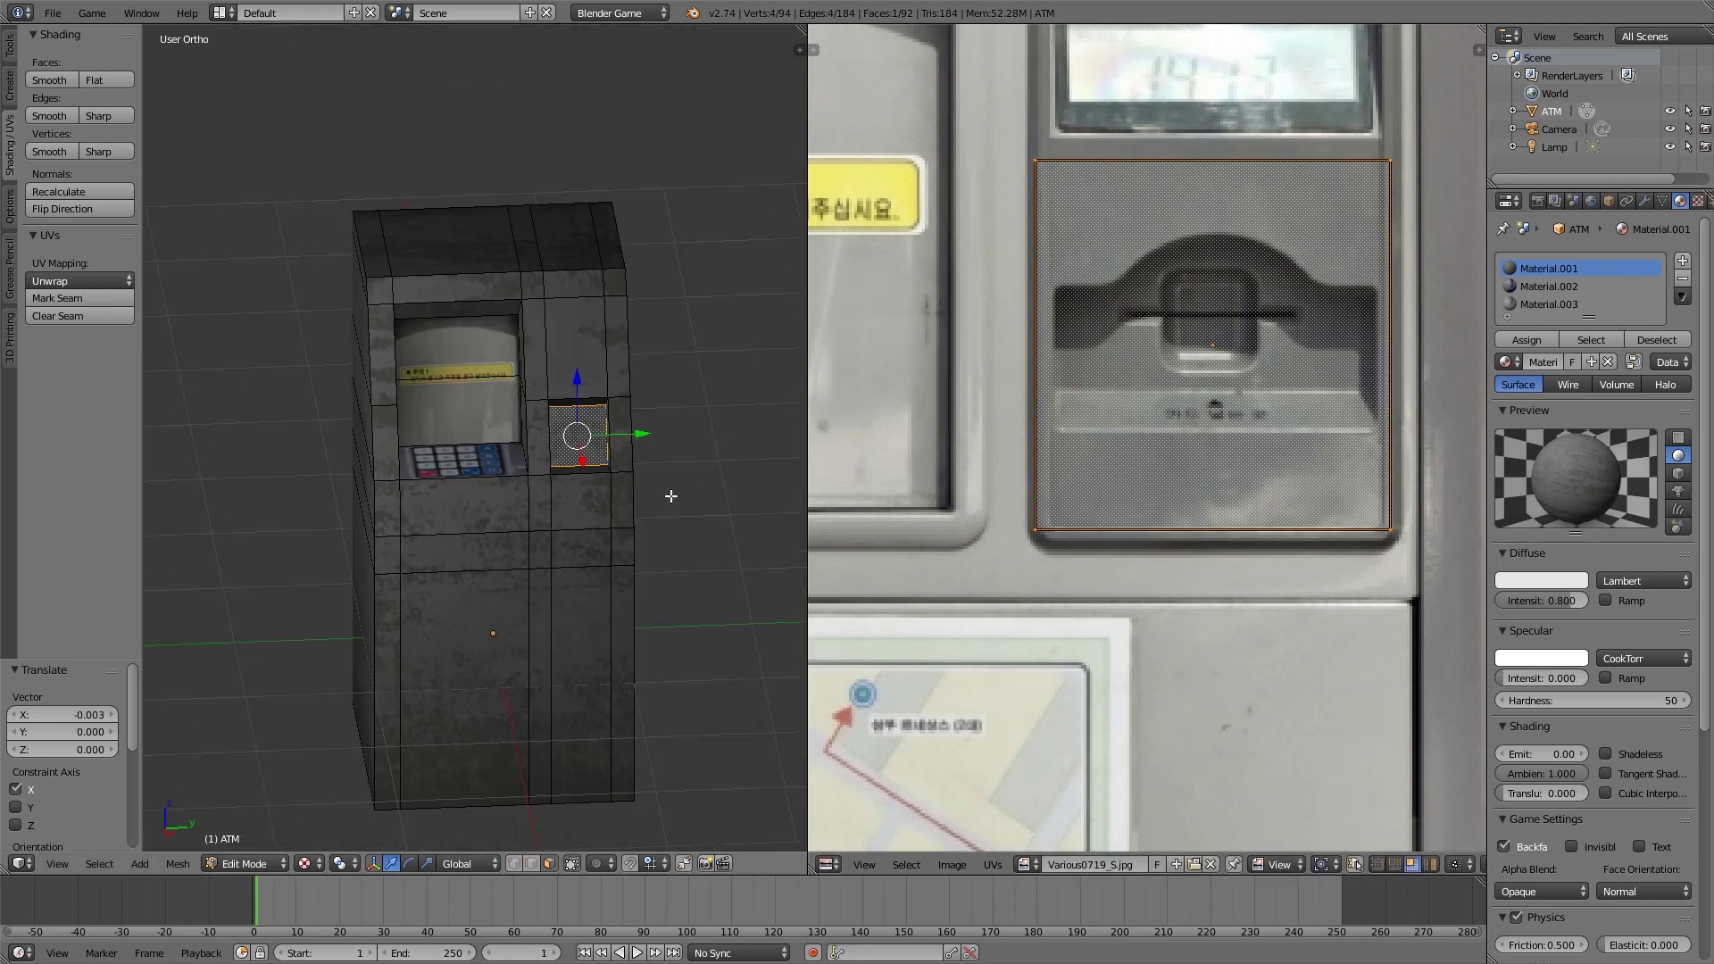
key(Tab)
middle_drag(670, 494, 586, 473)
scroll(586, 473, up, 4)
key(Tab)
Step: Assign Material.003 to the slot face and preview both textured recesses
click(1538, 306)
click(1527, 339)
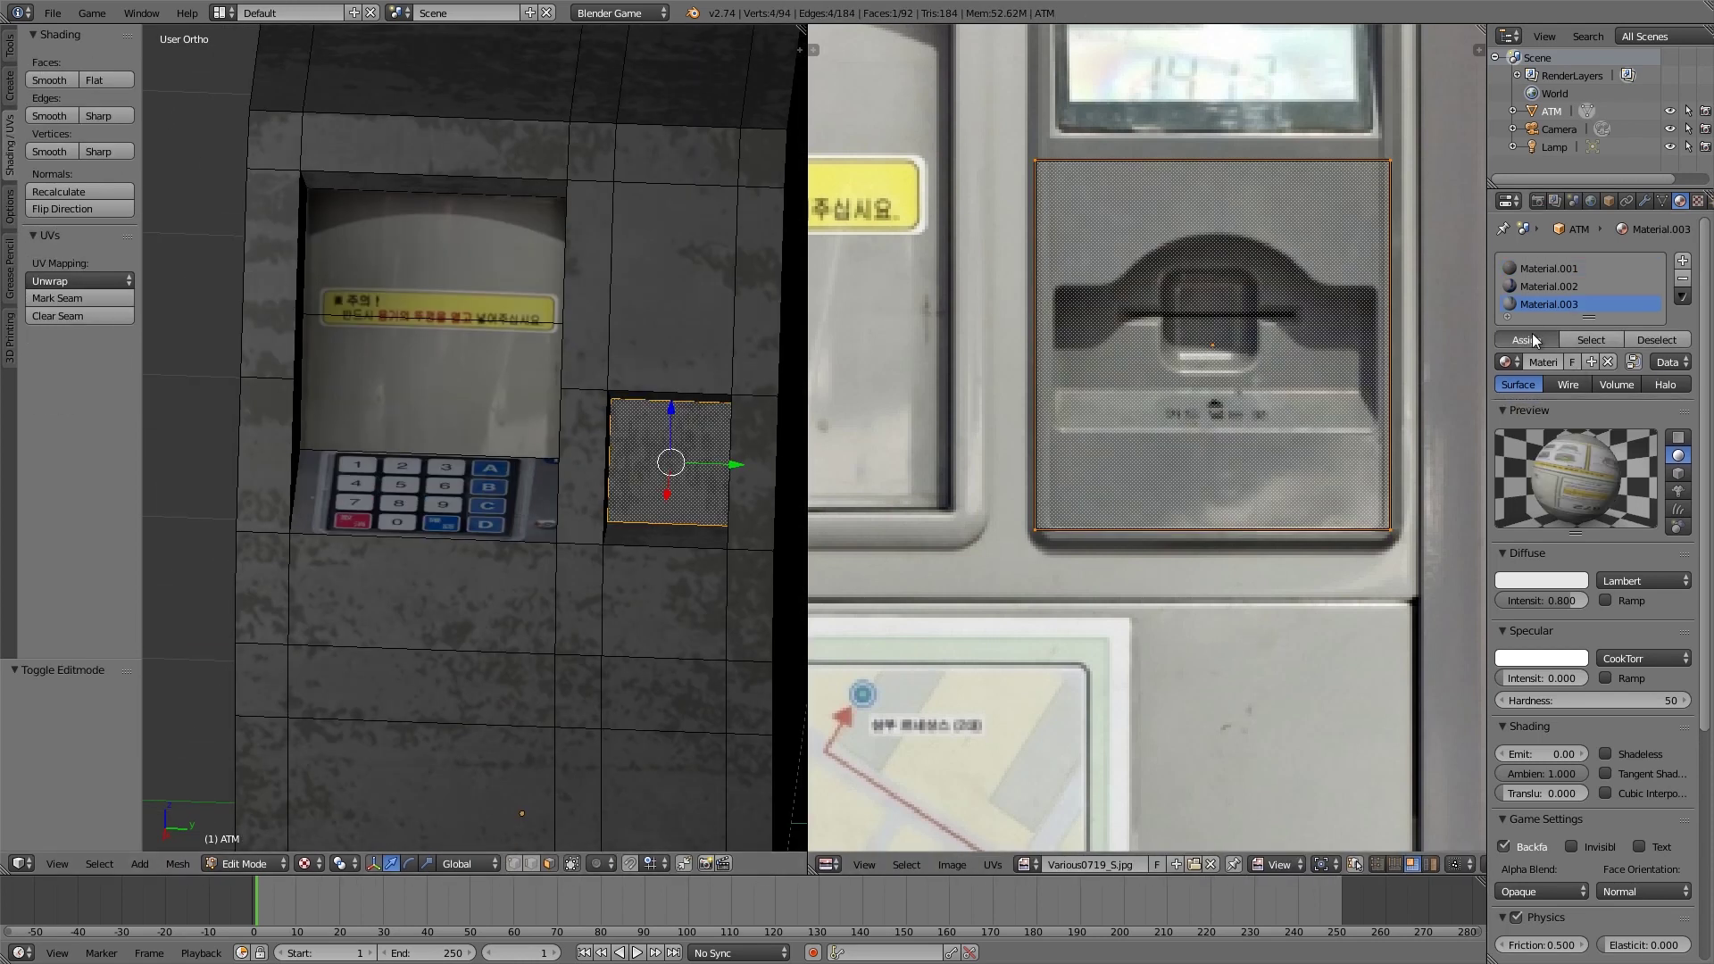
scroll(561, 400, down, 3)
key(Tab)
middle_drag(560, 400, 624, 416)
scroll(631, 419, down, 3)
key(a)
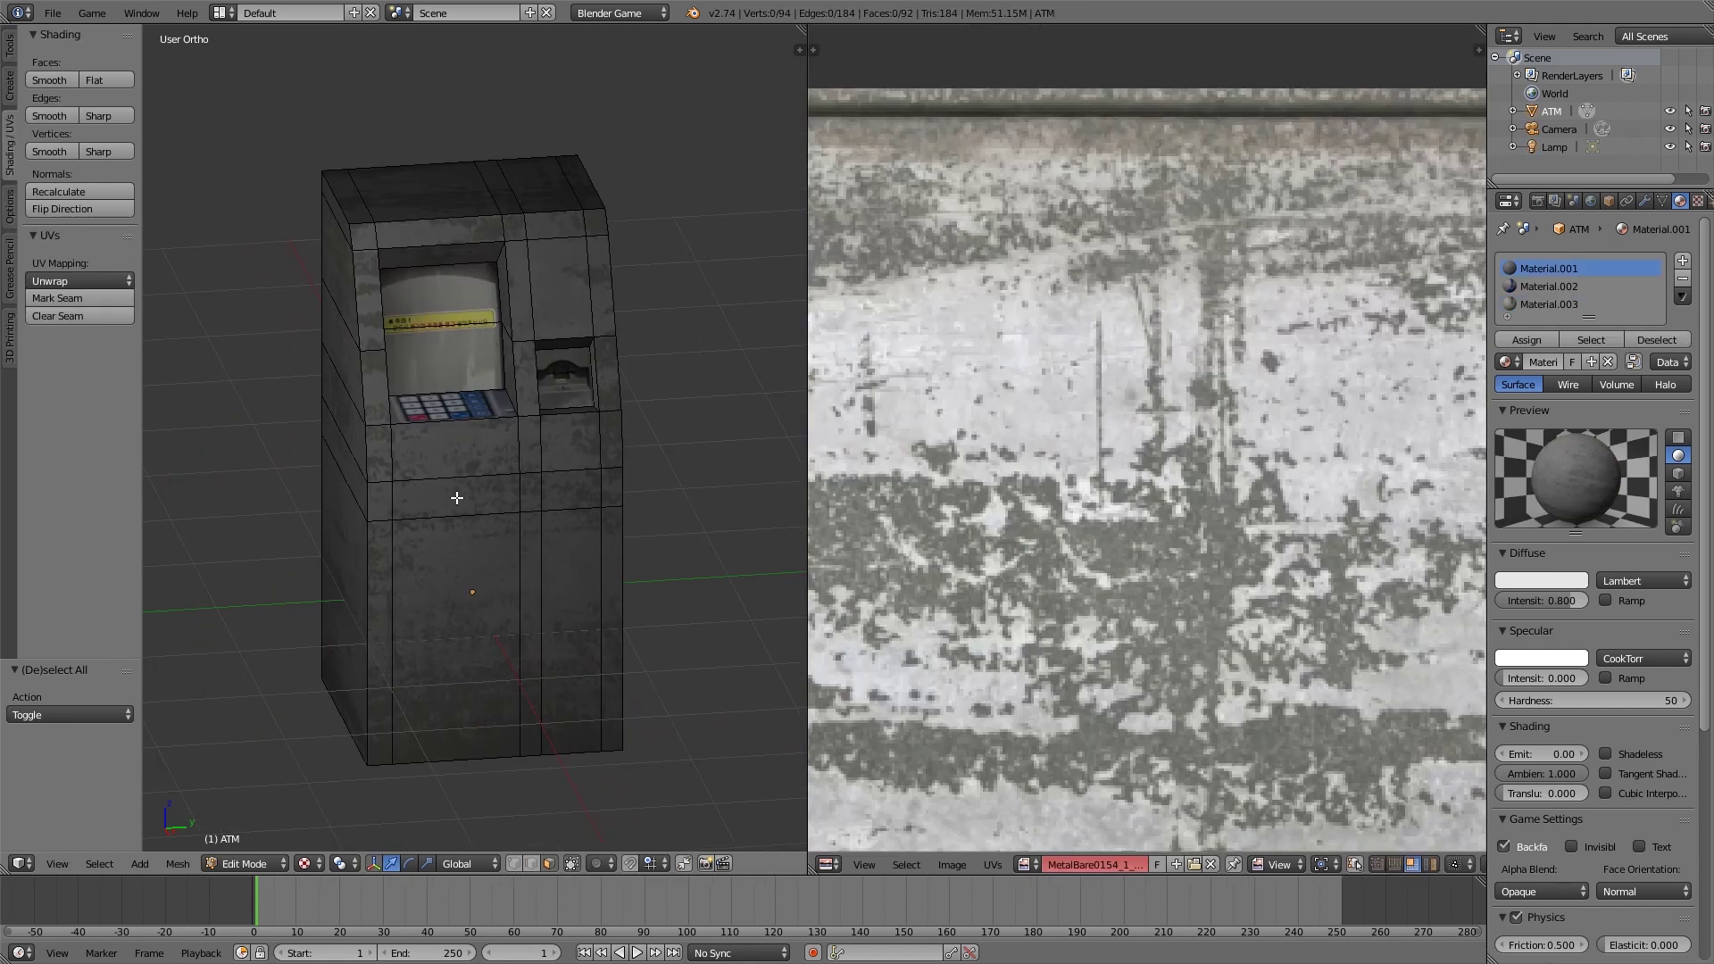
Step: Extrude the face below the keypad into the body and scale it into a short horizontal cash slot
right_click(462, 497)
scroll(554, 575, up, 5)
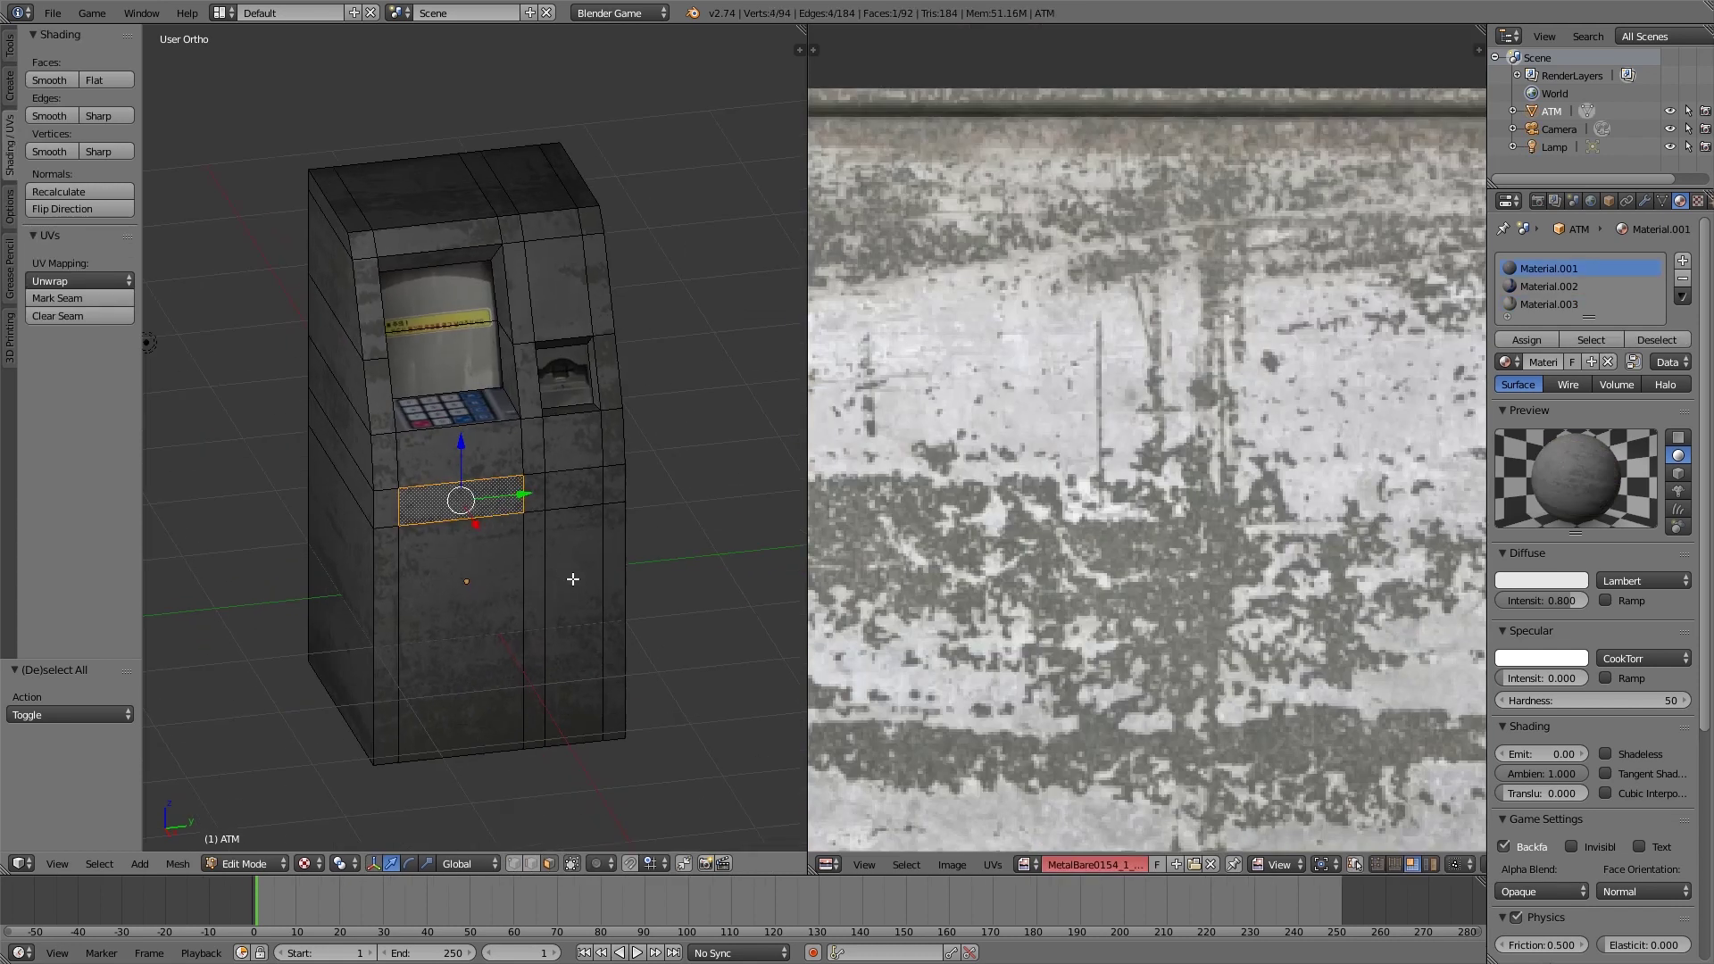
key(e)
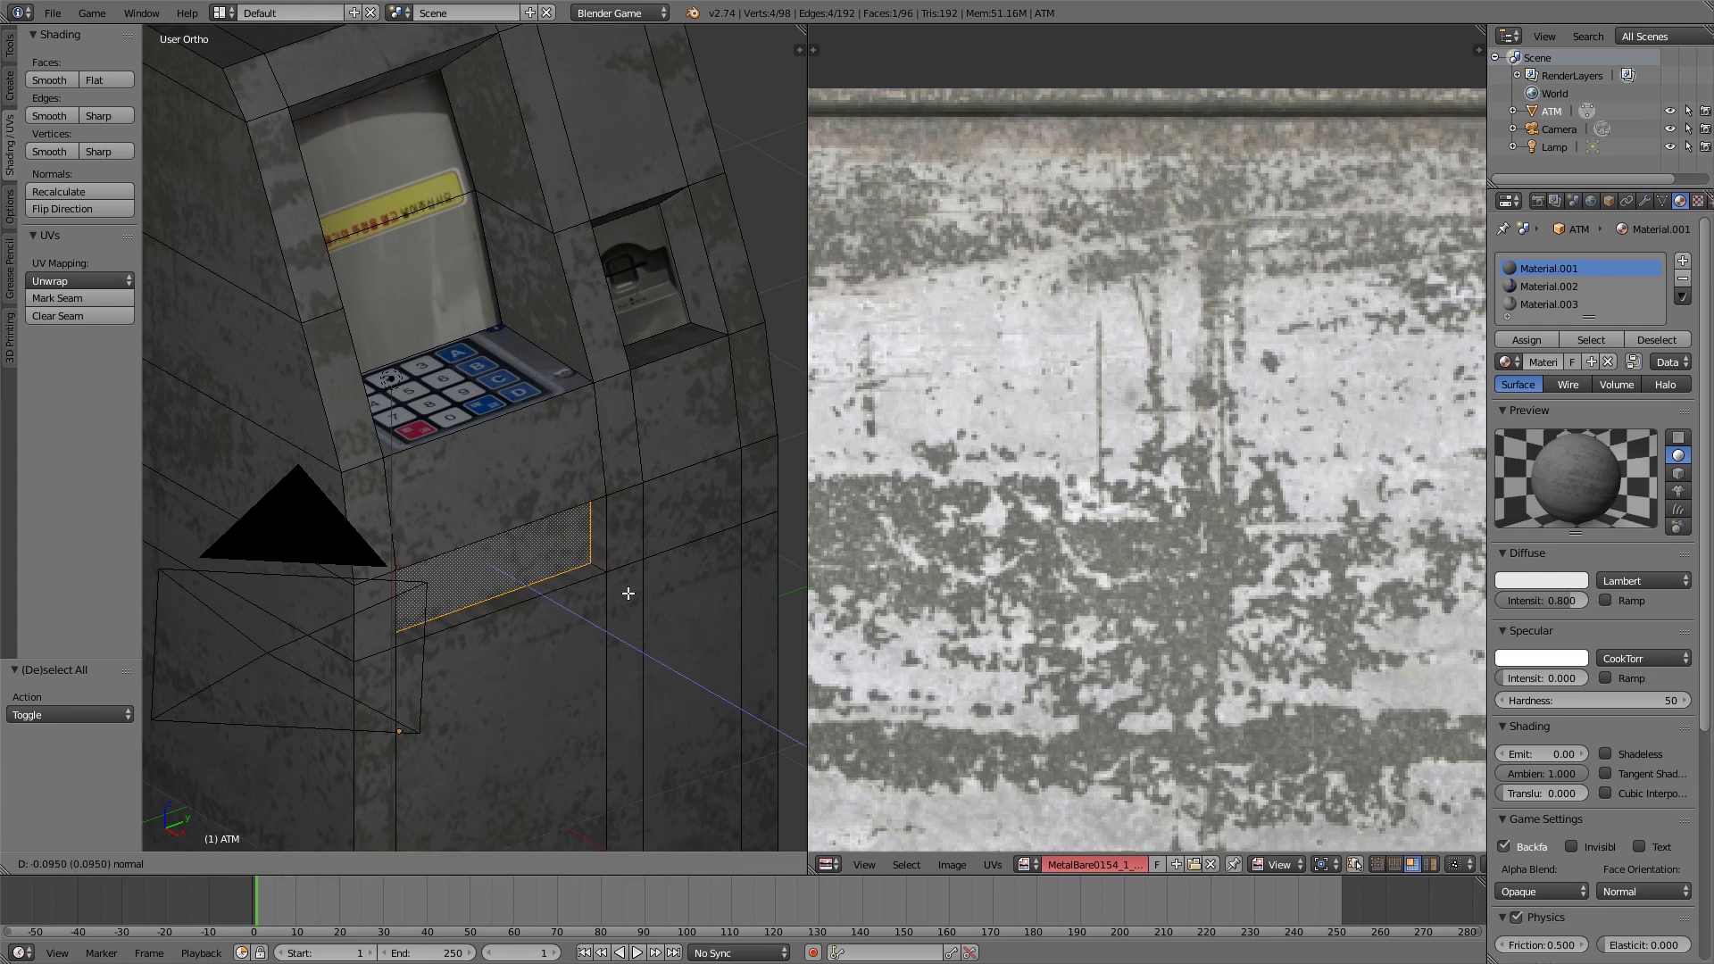
click(625, 593)
key(s)
key(z)
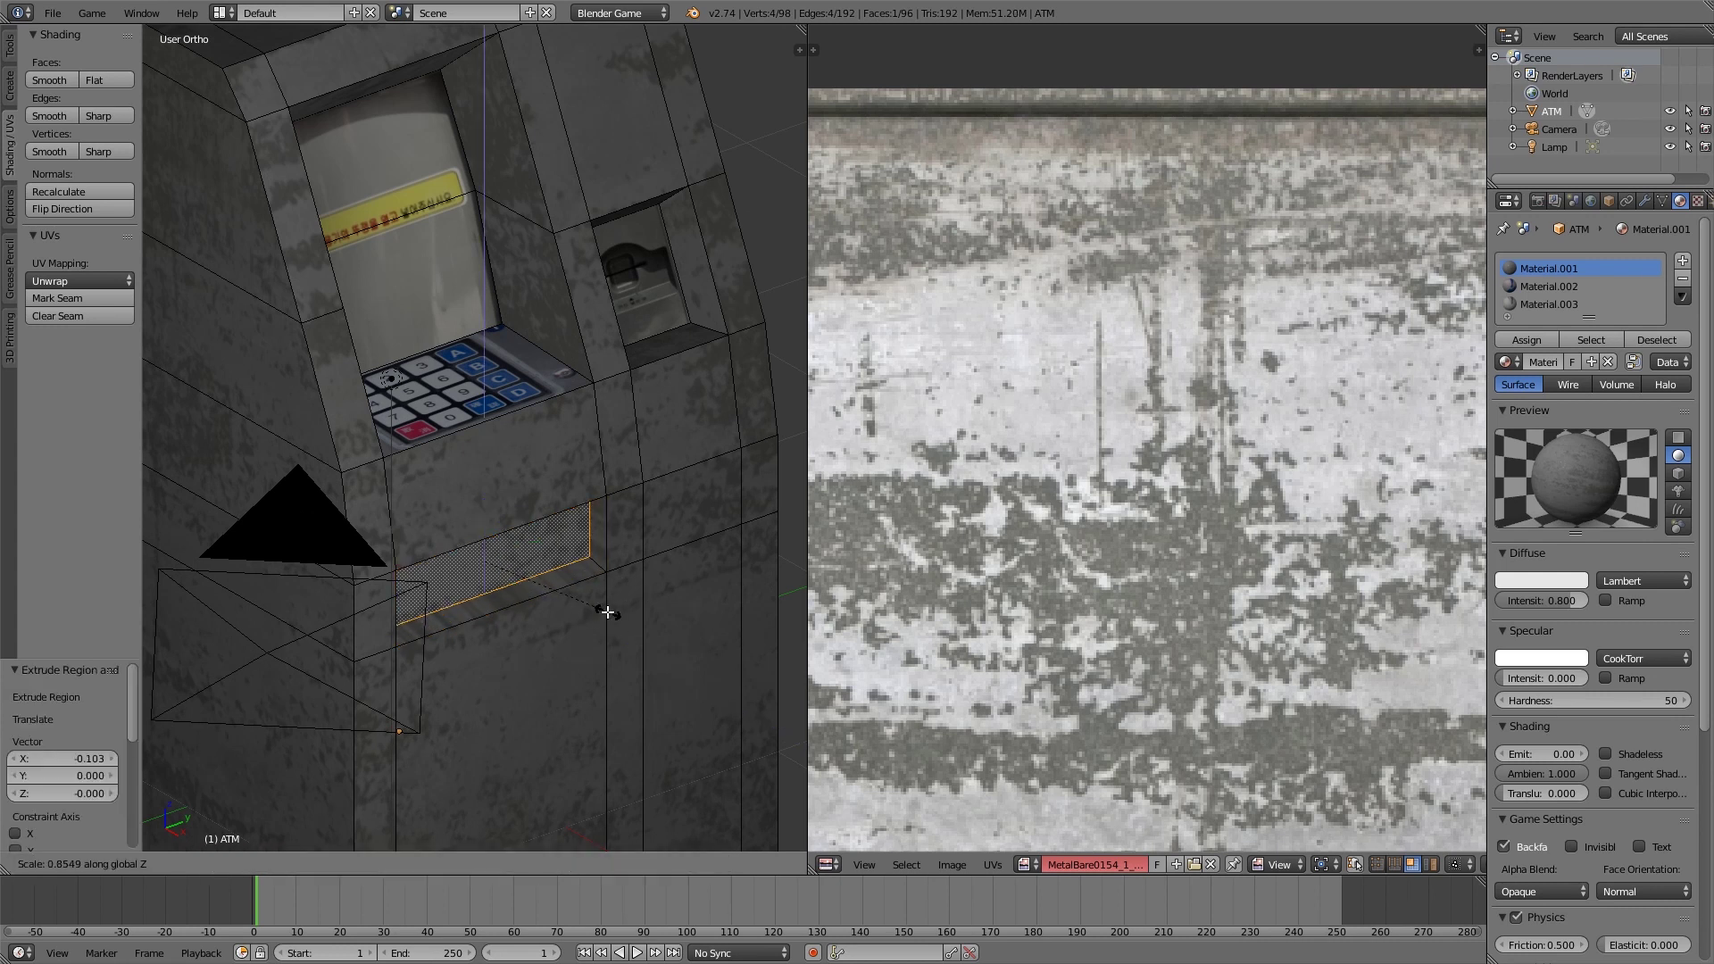
click(589, 603)
middle_drag(589, 603, 598, 576)
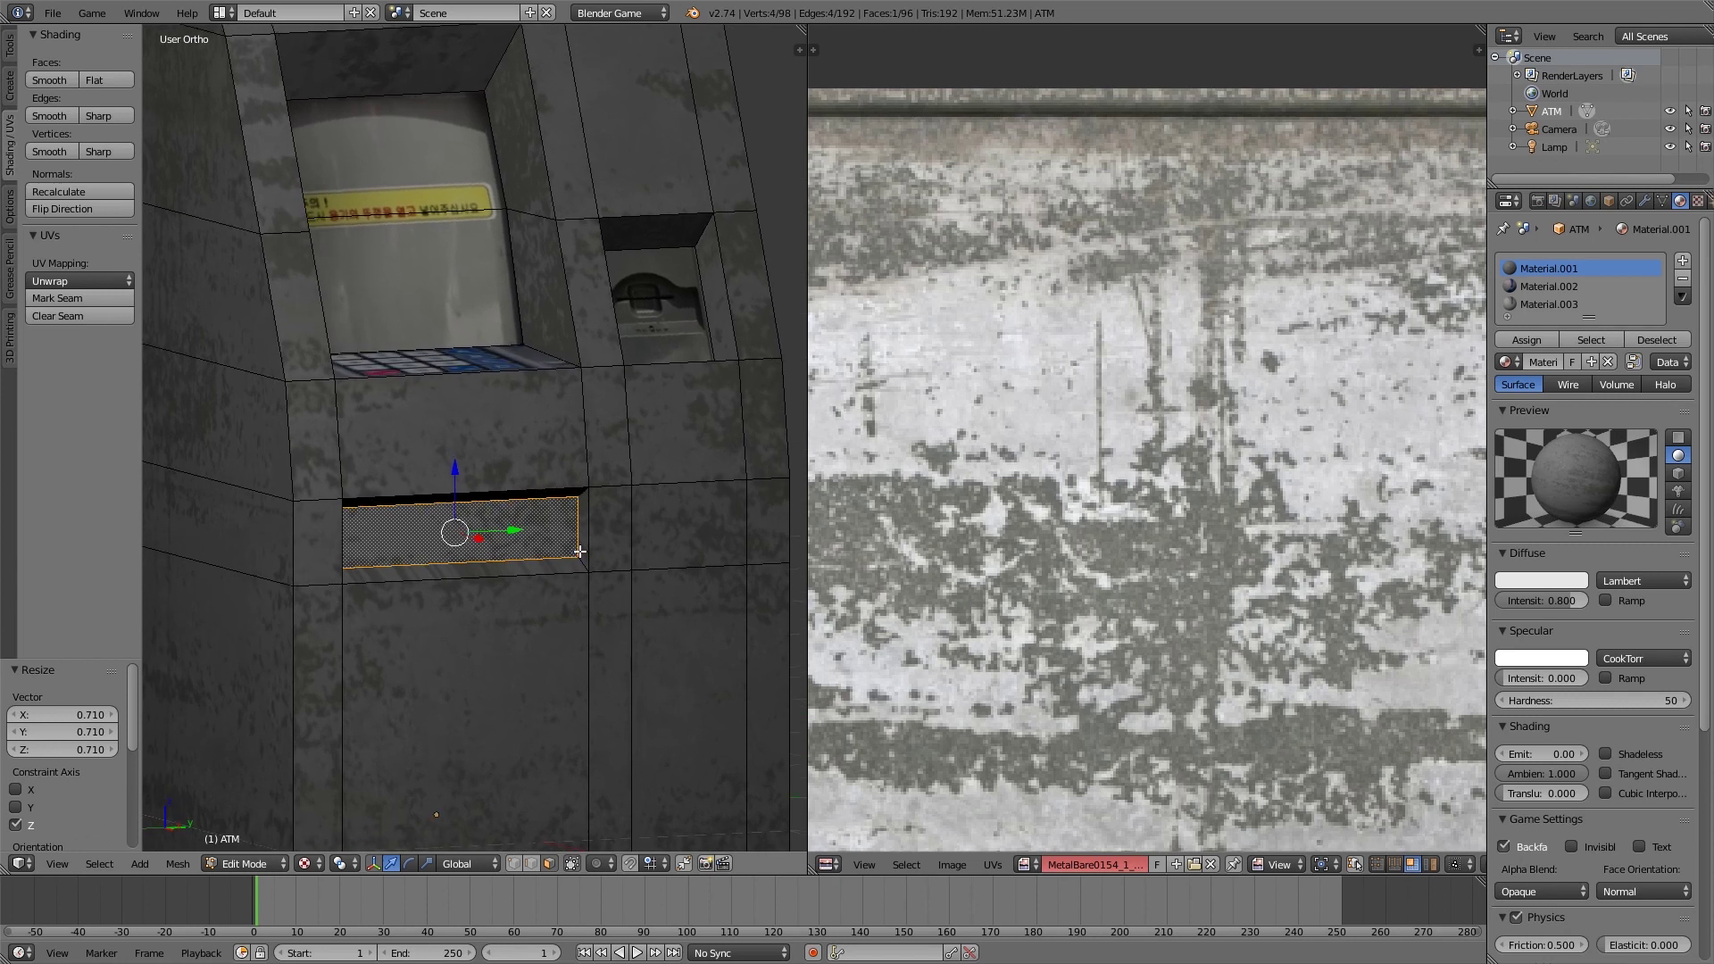
key(s)
key(z)
click(595, 569)
key(g)
key(z)
click(597, 477)
Step: Adjust the slot's vertical position, checking the result in Object Mode
scroll(593, 487, down, 3)
key(Tab)
middle_drag(574, 533, 436, 624)
key(Tab)
key(g)
key(z)
click(562, 614)
scroll(518, 597, down, 3)
key(Tab)
scroll(667, 610, up, 4)
key(Tab)
scroll(607, 543, up, 3)
Step: Select the slot's side, top and inner faces and Smart UV Project them
shift+right_click(630, 532)
shift+right_click(596, 512)
middle_drag(326, 624, 231, 559)
shift+right_click(230, 559)
shift+right_click(210, 524)
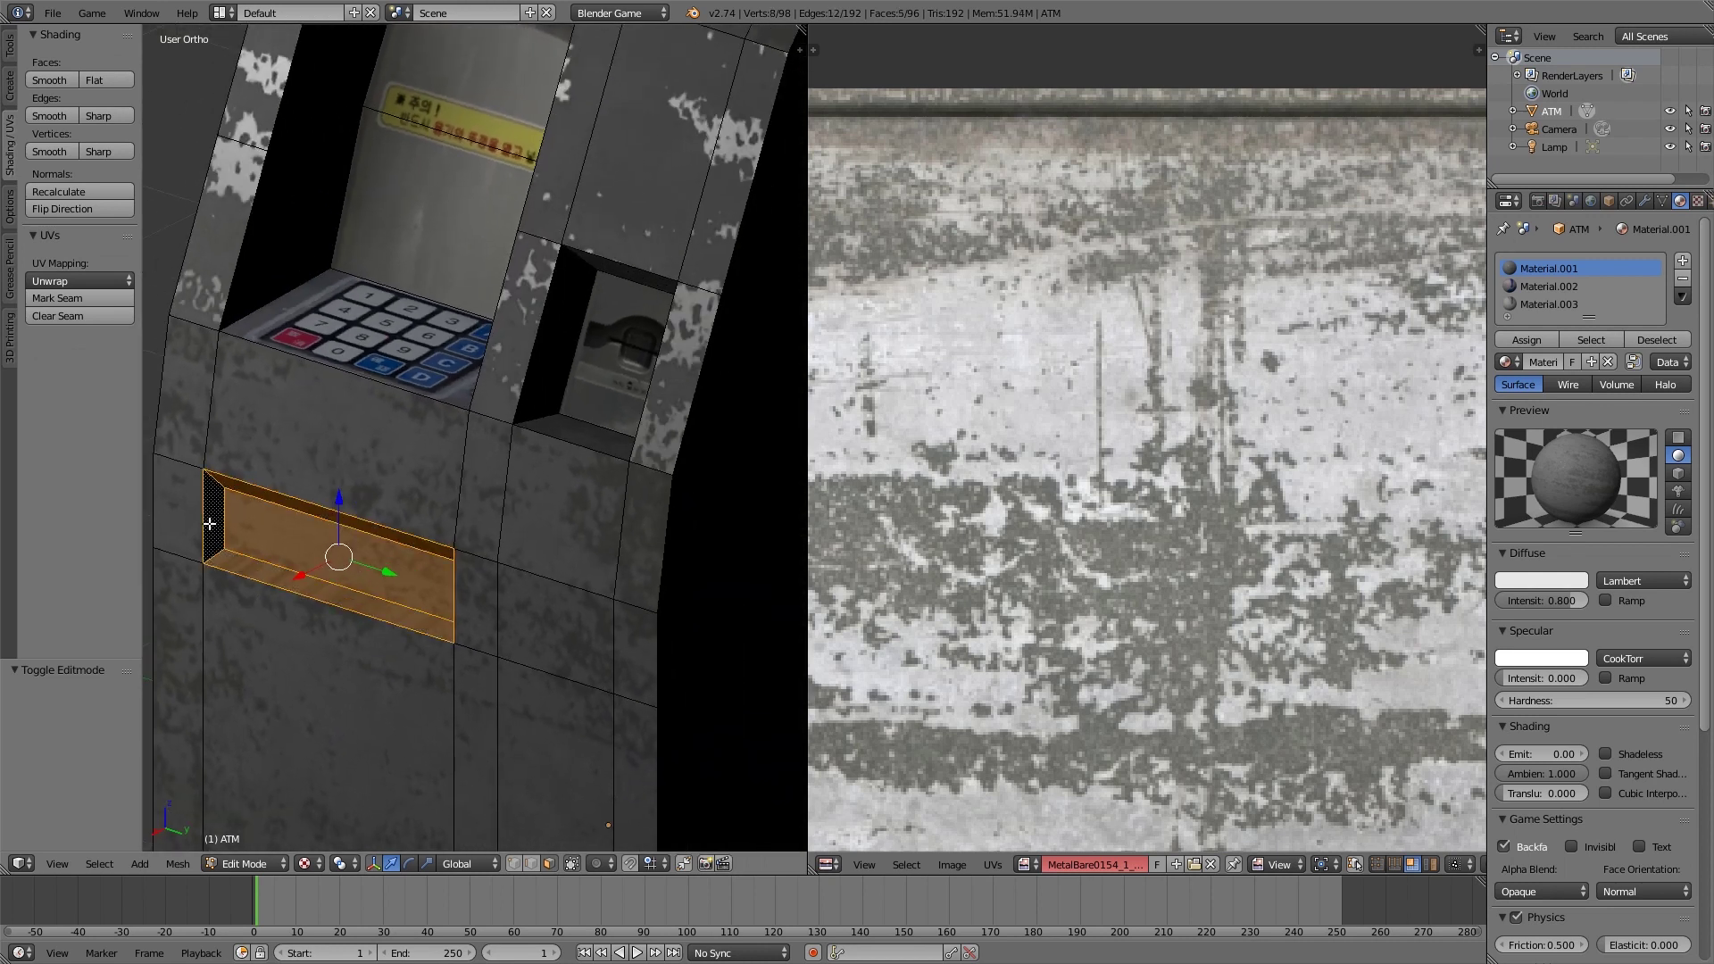
key(u)
click(261, 557)
click(278, 682)
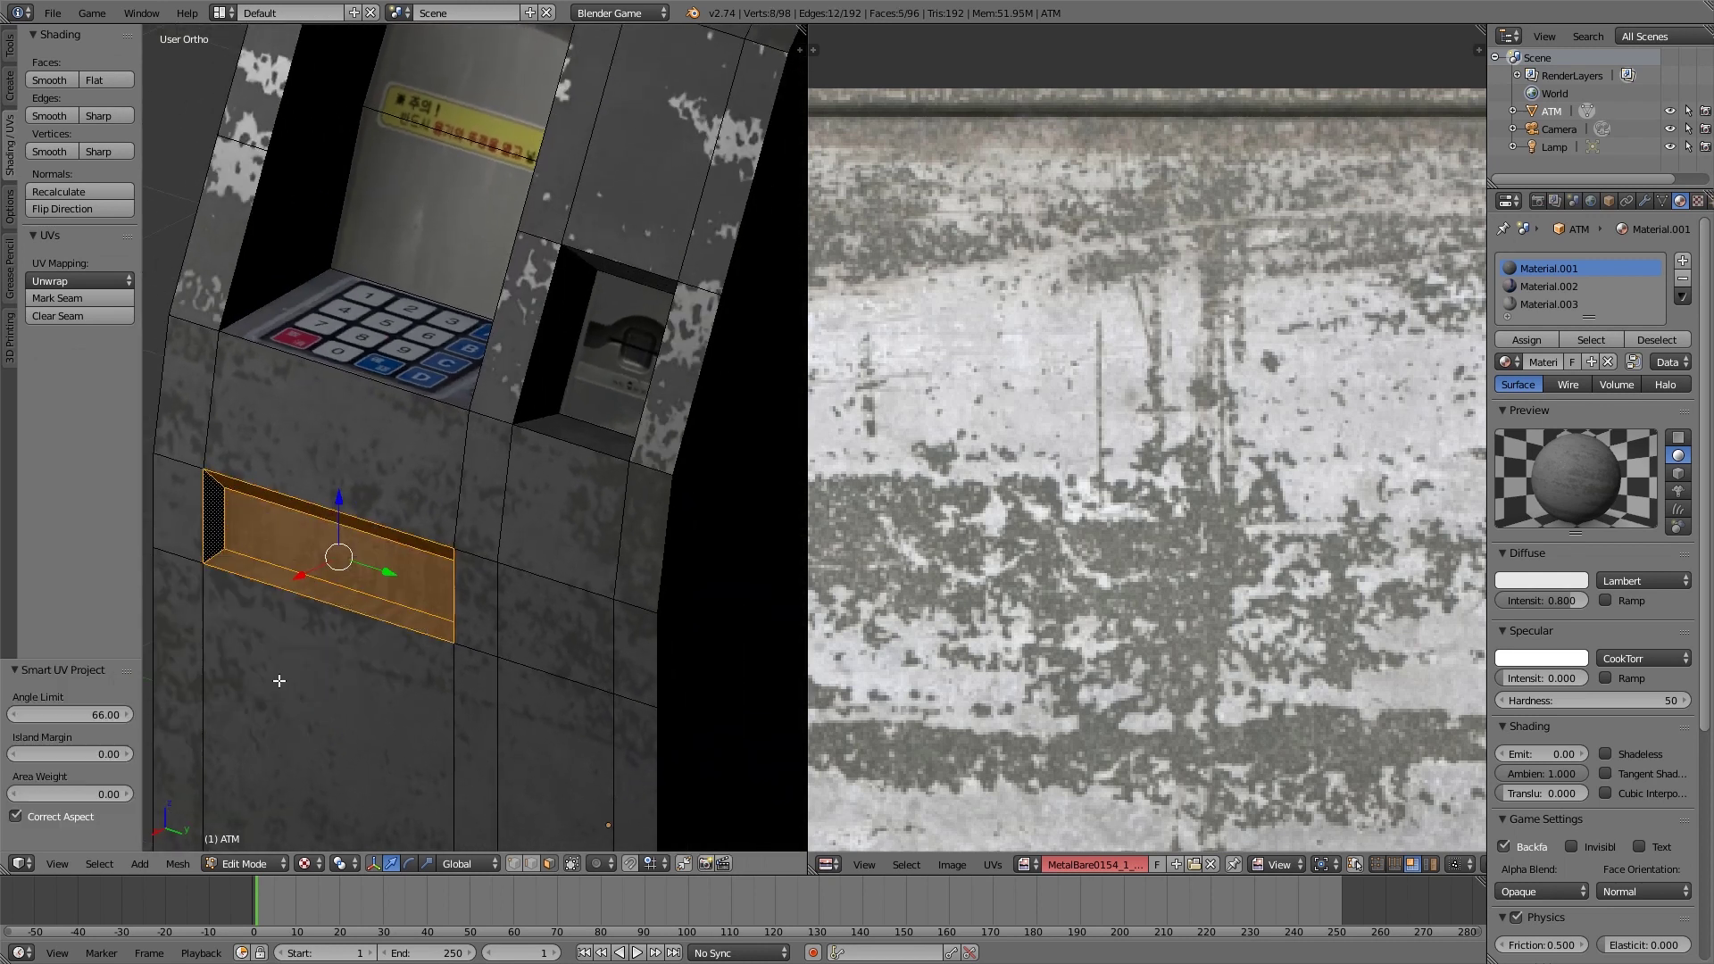
scroll(964, 553, down, 6)
key(Tab)
scroll(527, 571, up, 2)
middle_drag(505, 580, 574, 505)
Step: Shrink the slot's UV islands twice and move them to a new spot on the metal texture
scroll(573, 505, down, 3)
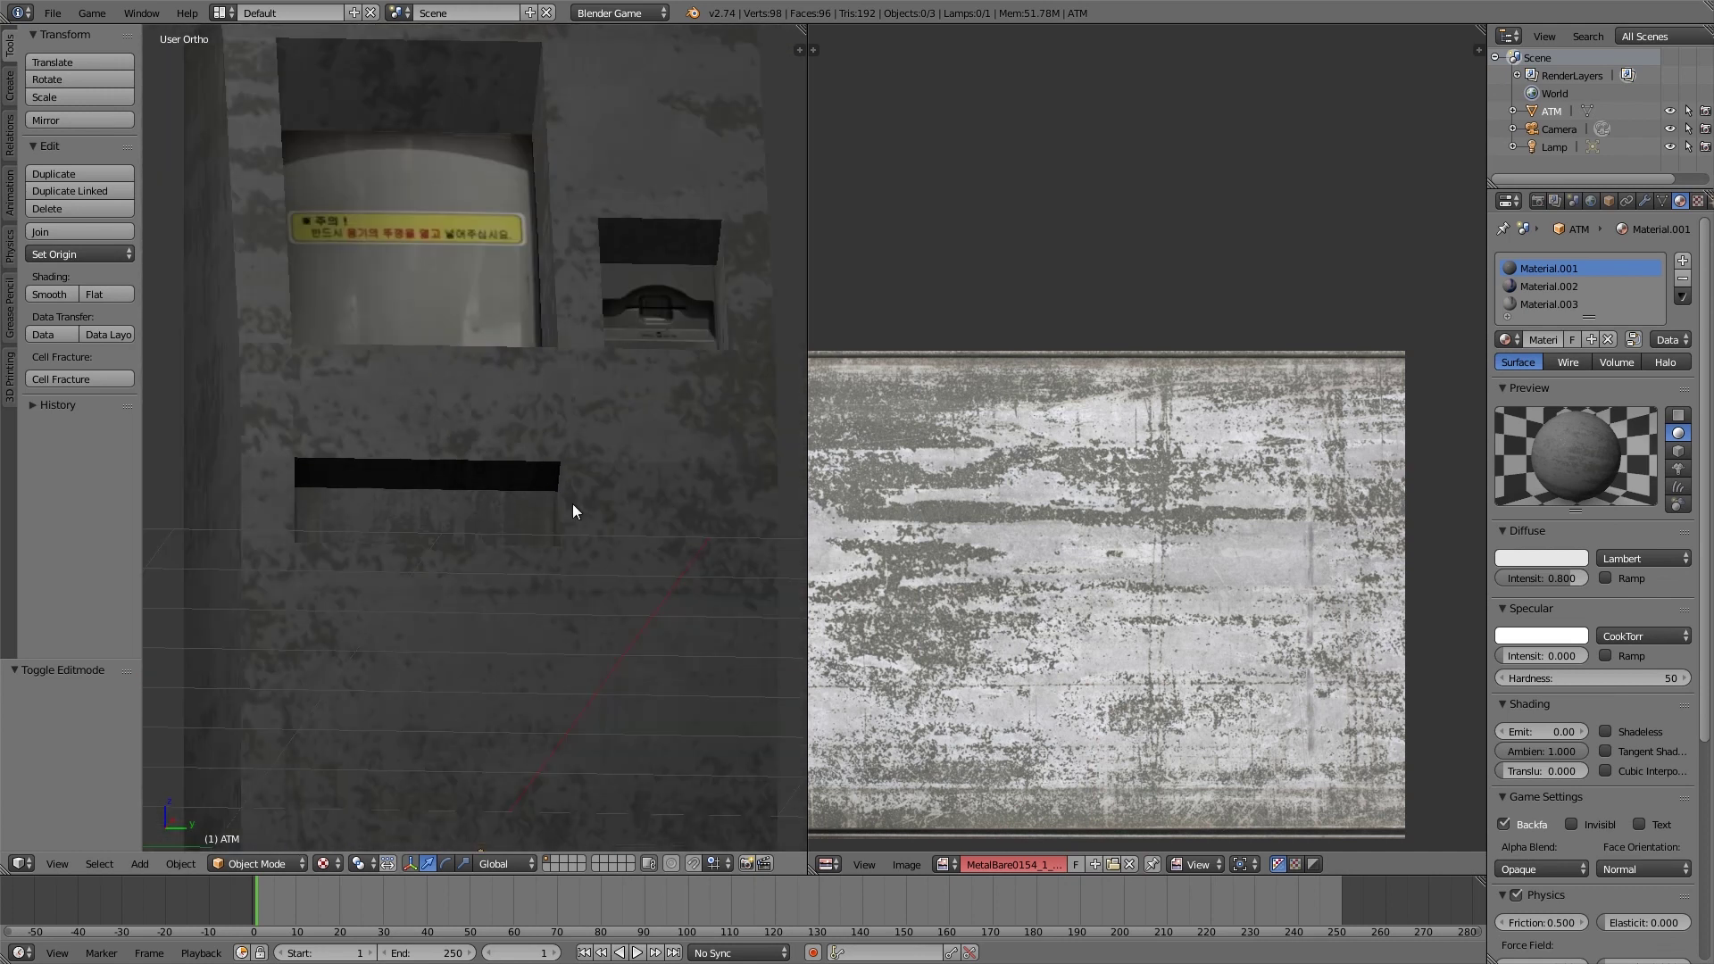
key(Tab)
key(s)
click(1080, 666)
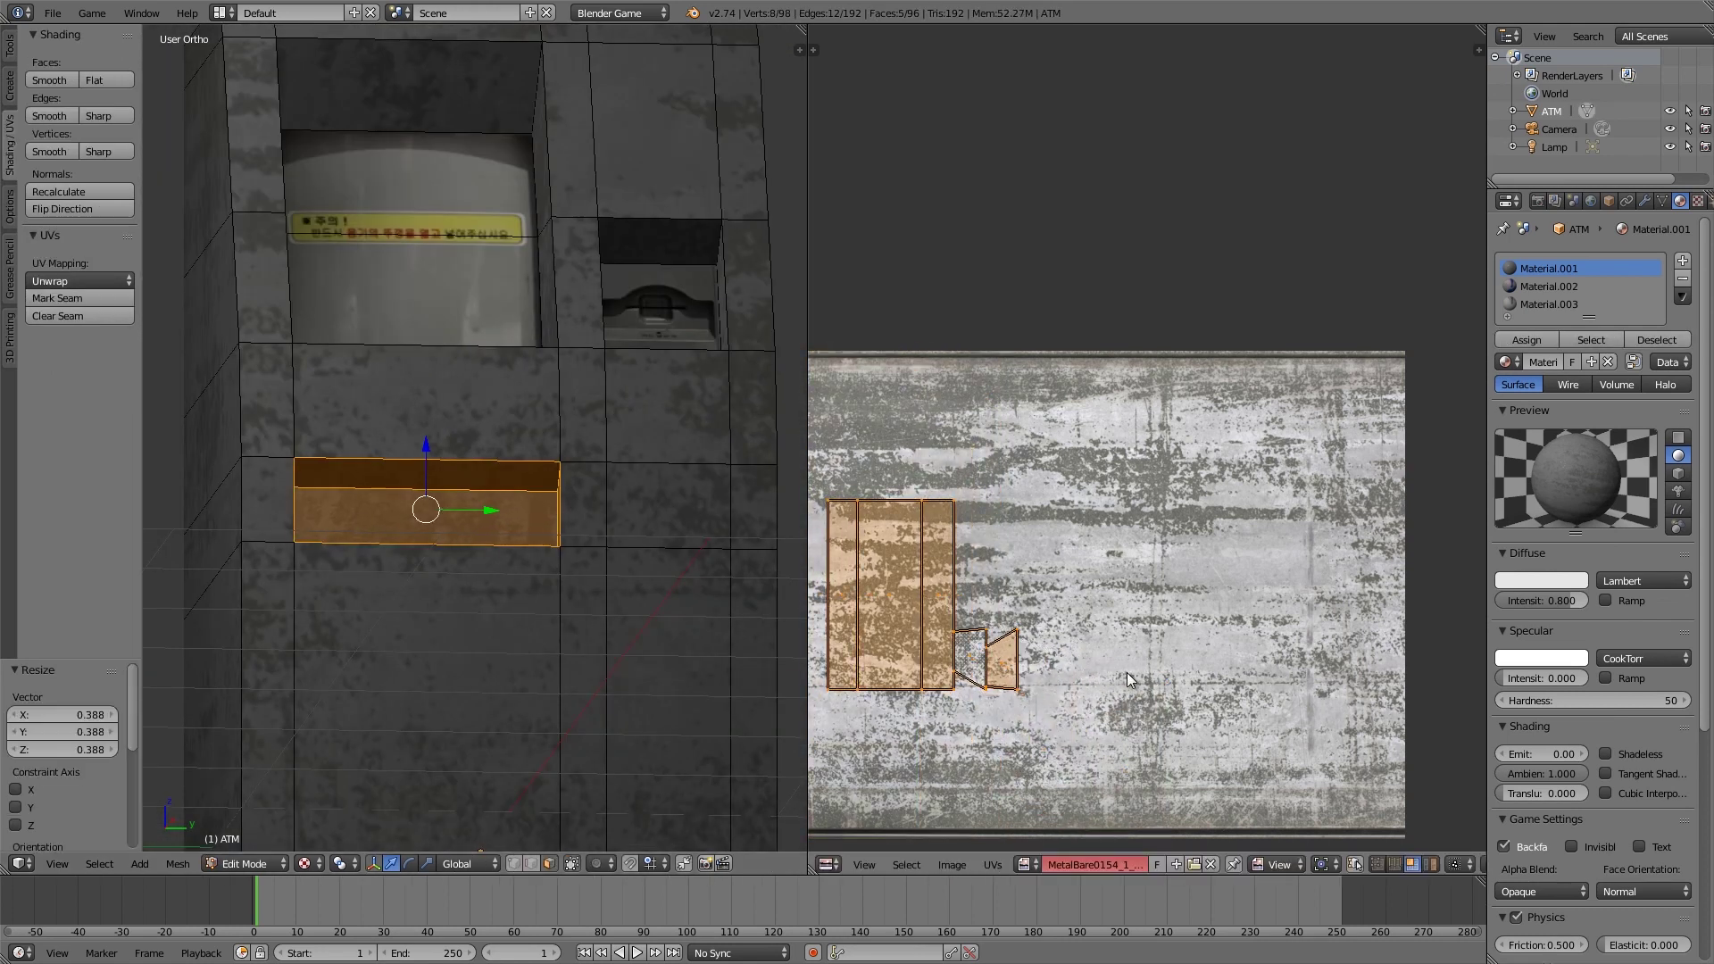
key(s)
click(1007, 653)
key(g)
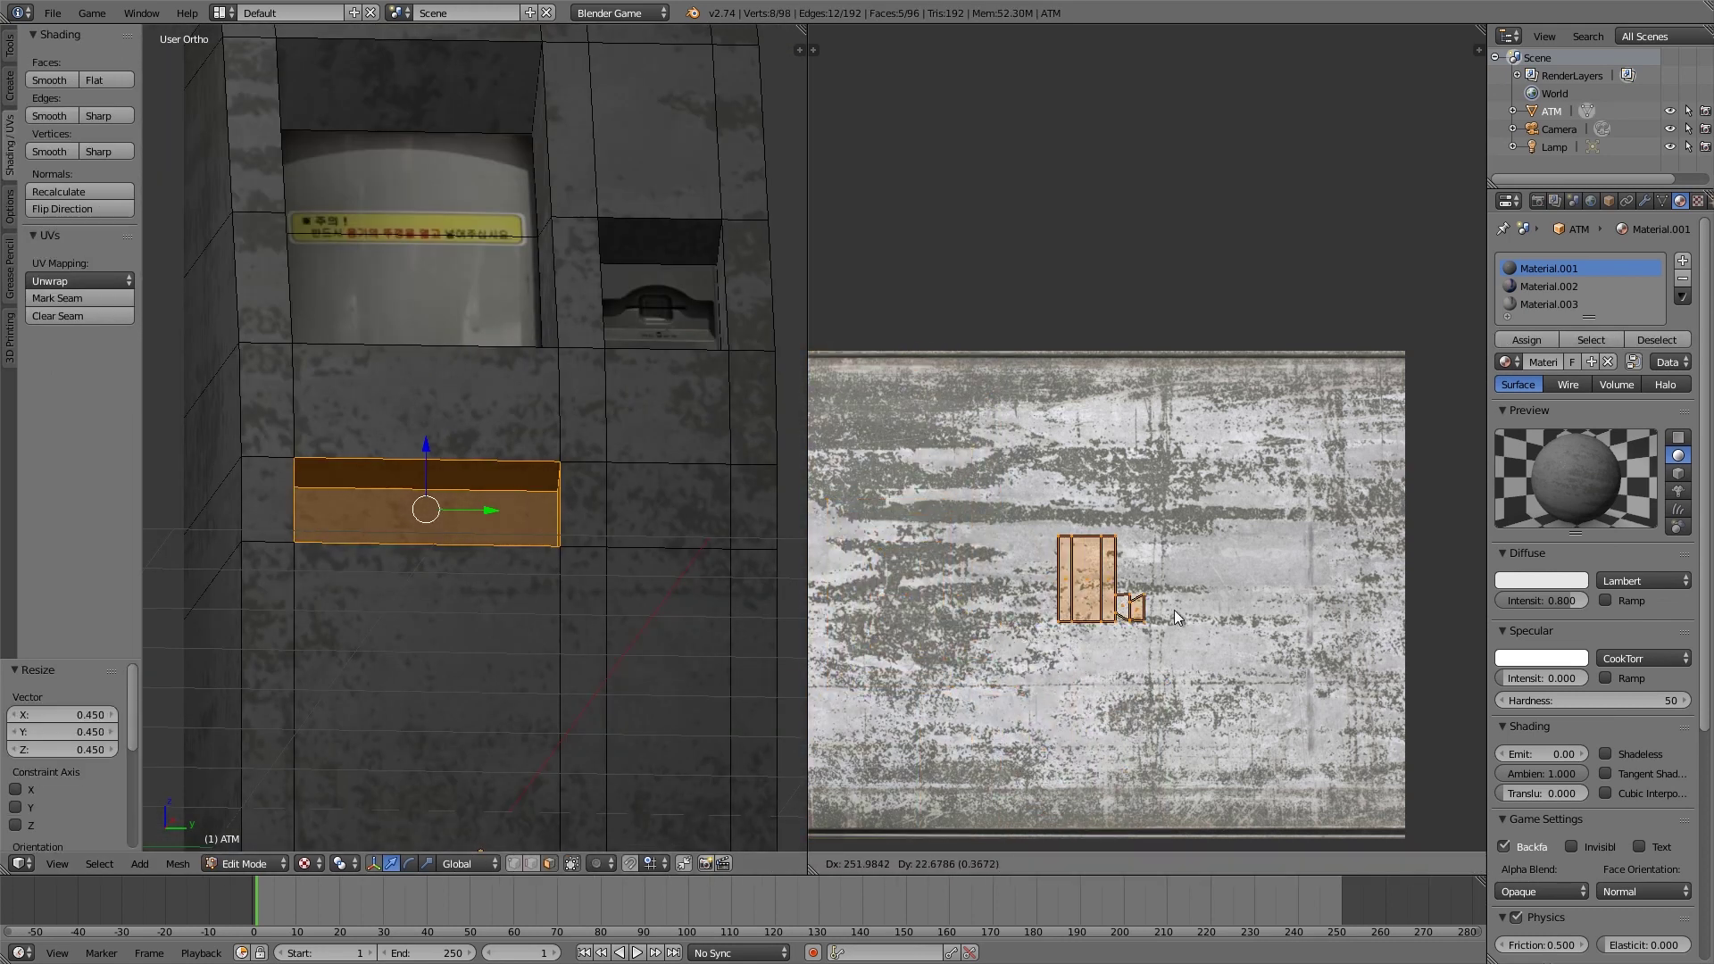
click(1165, 584)
key(Tab)
scroll(537, 572, down, 3)
middle_drag(538, 571, 645, 576)
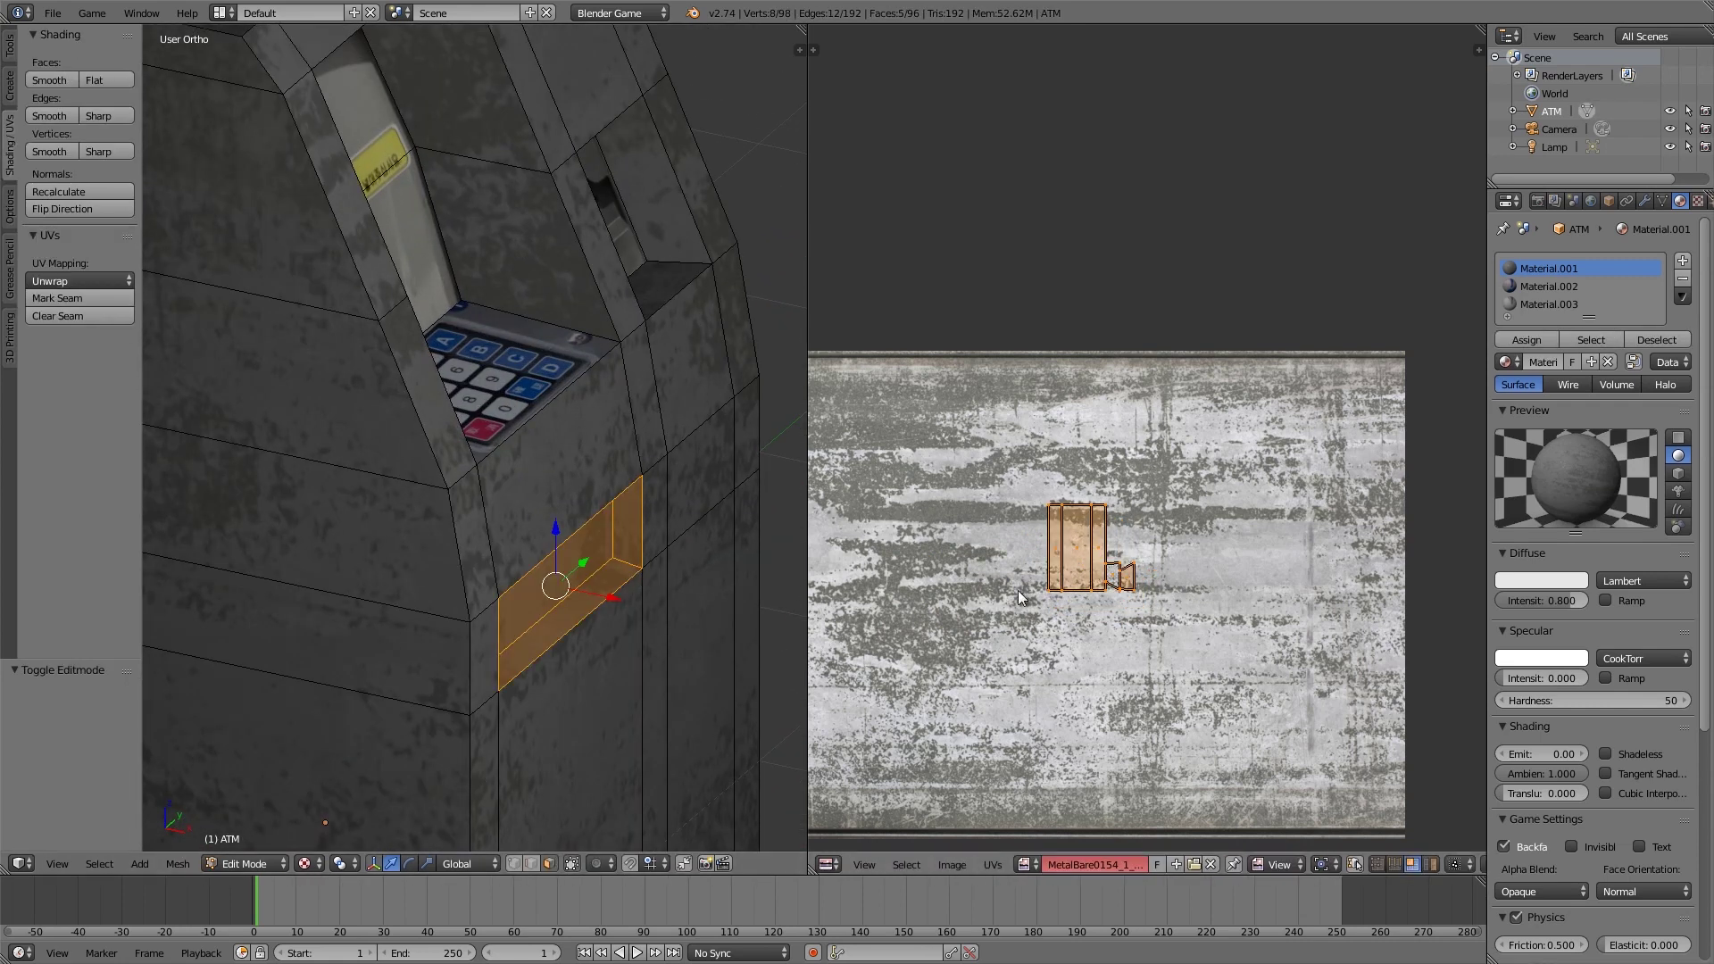
Step: Rotate the slot's UV island 90 degrees and inspect it in Object Mode
key(r)
key(9)
key(0)
key(Return)
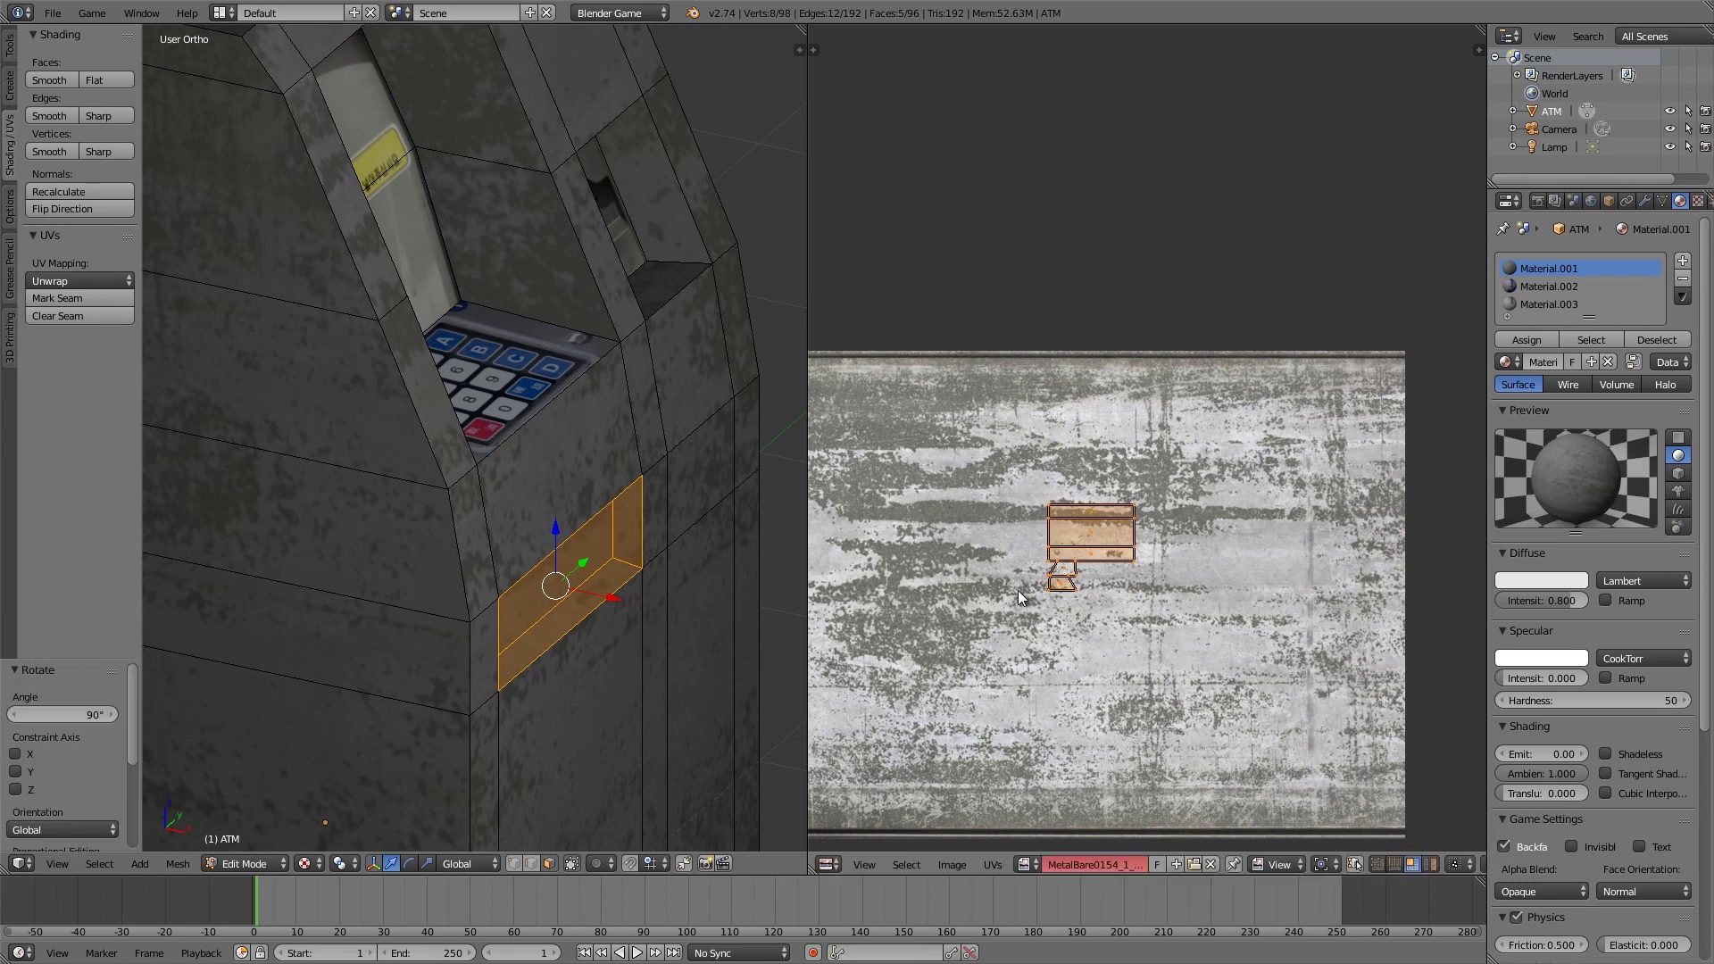
key(Tab)
scroll(614, 552, down, 2)
middle_drag(614, 552, 462, 547)
Step: Resize the slot's UV islands to 0.750, then deselect everything
key(Tab)
key(s)
click(1252, 650)
key(Tab)
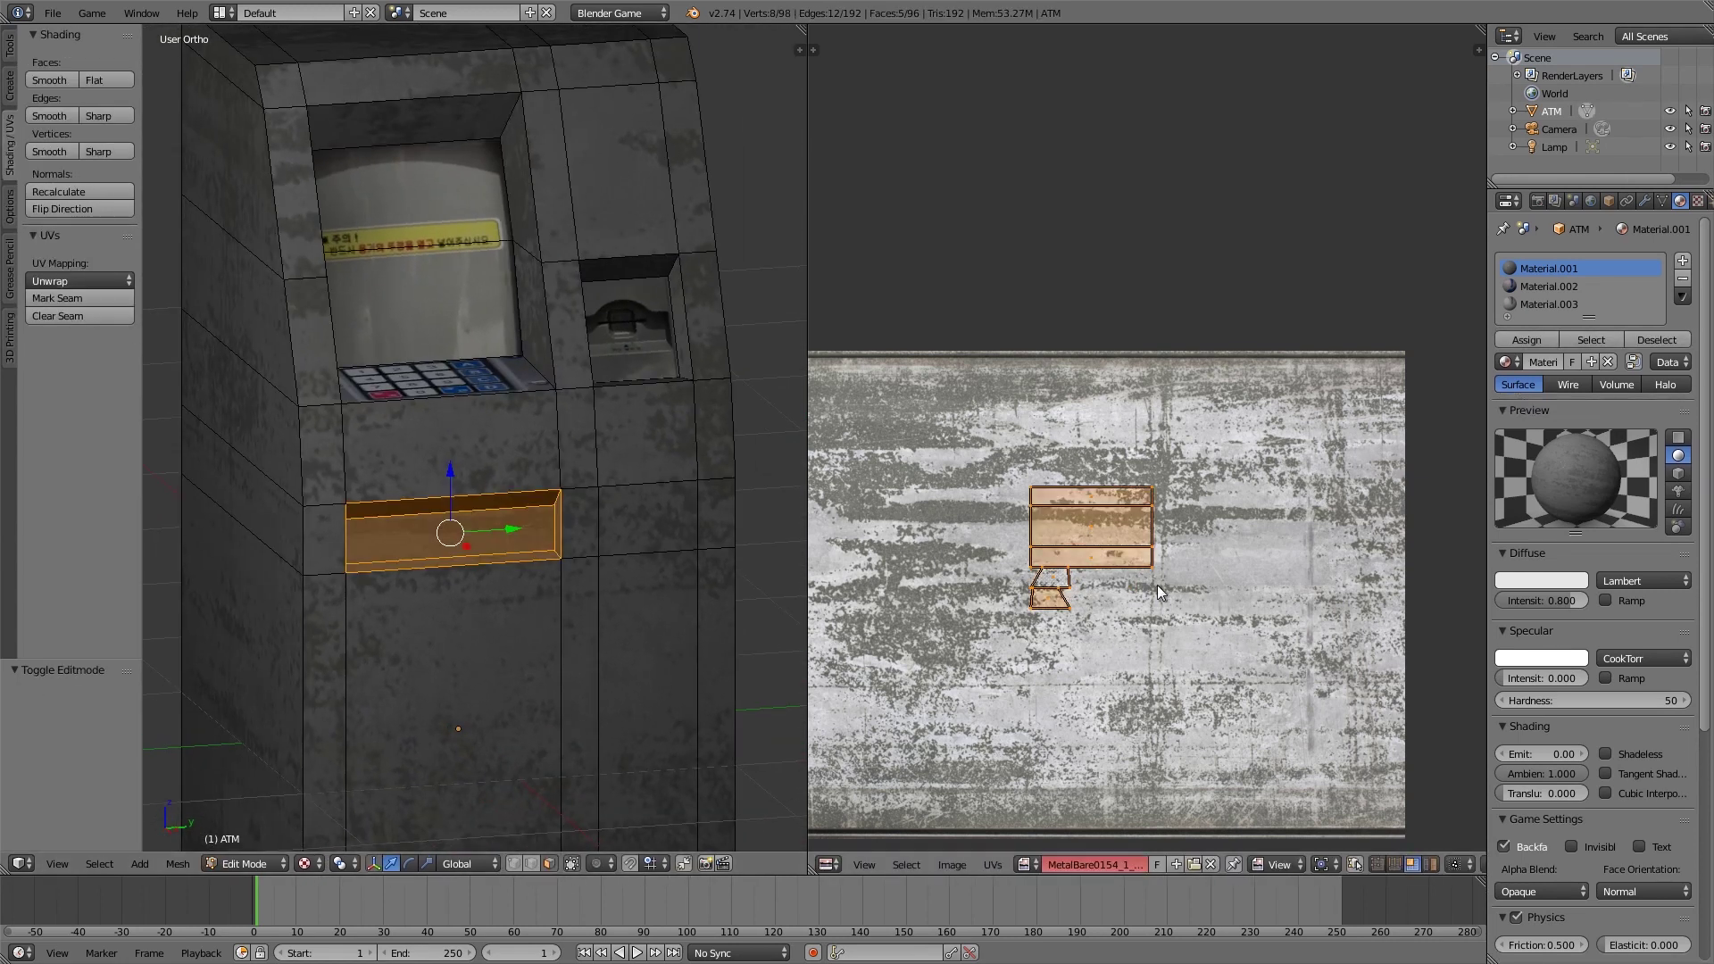
key(s)
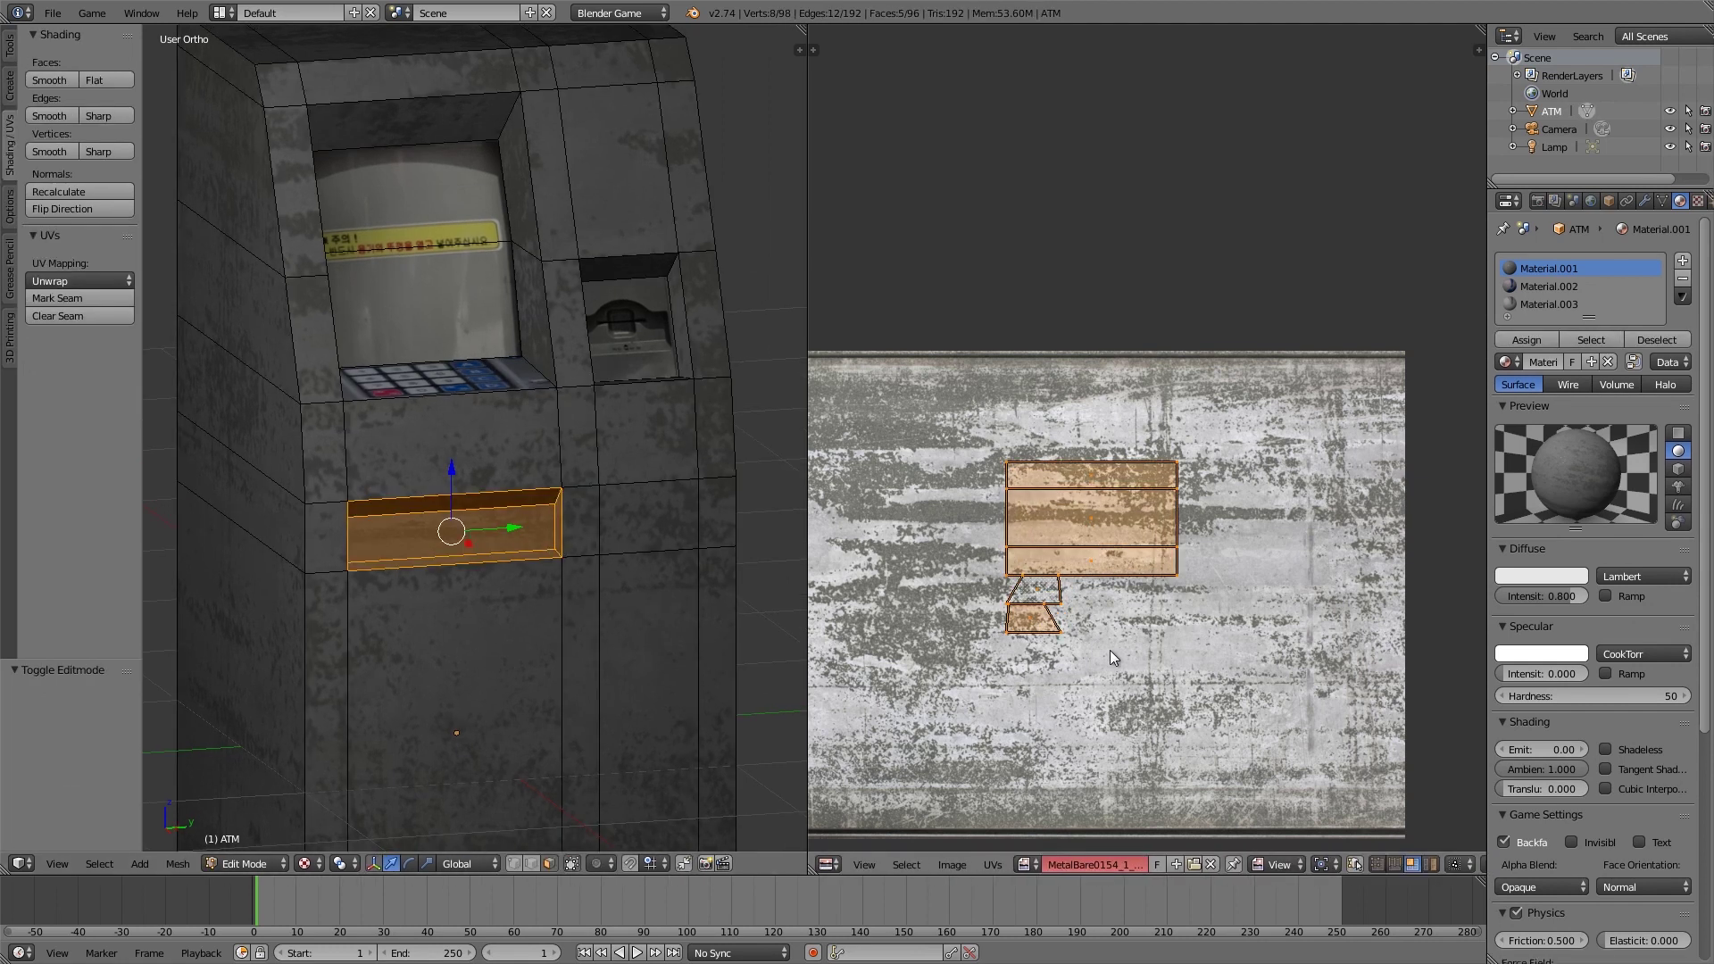
click(1102, 631)
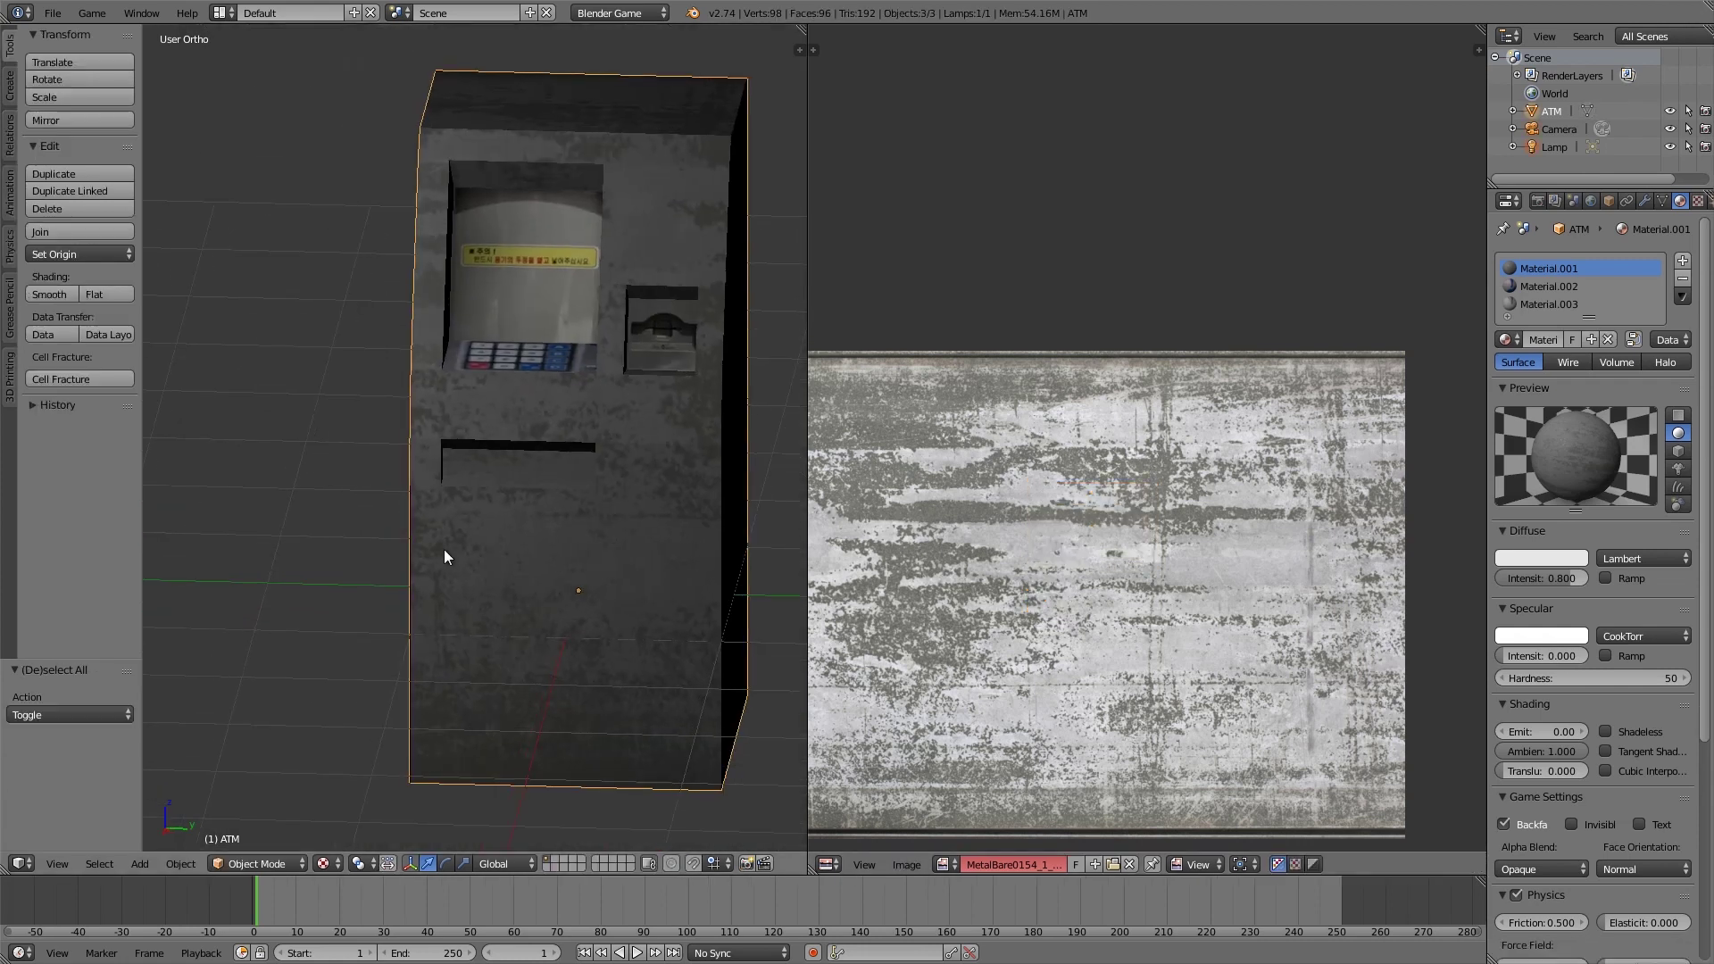
scroll(442, 549, up, 3)
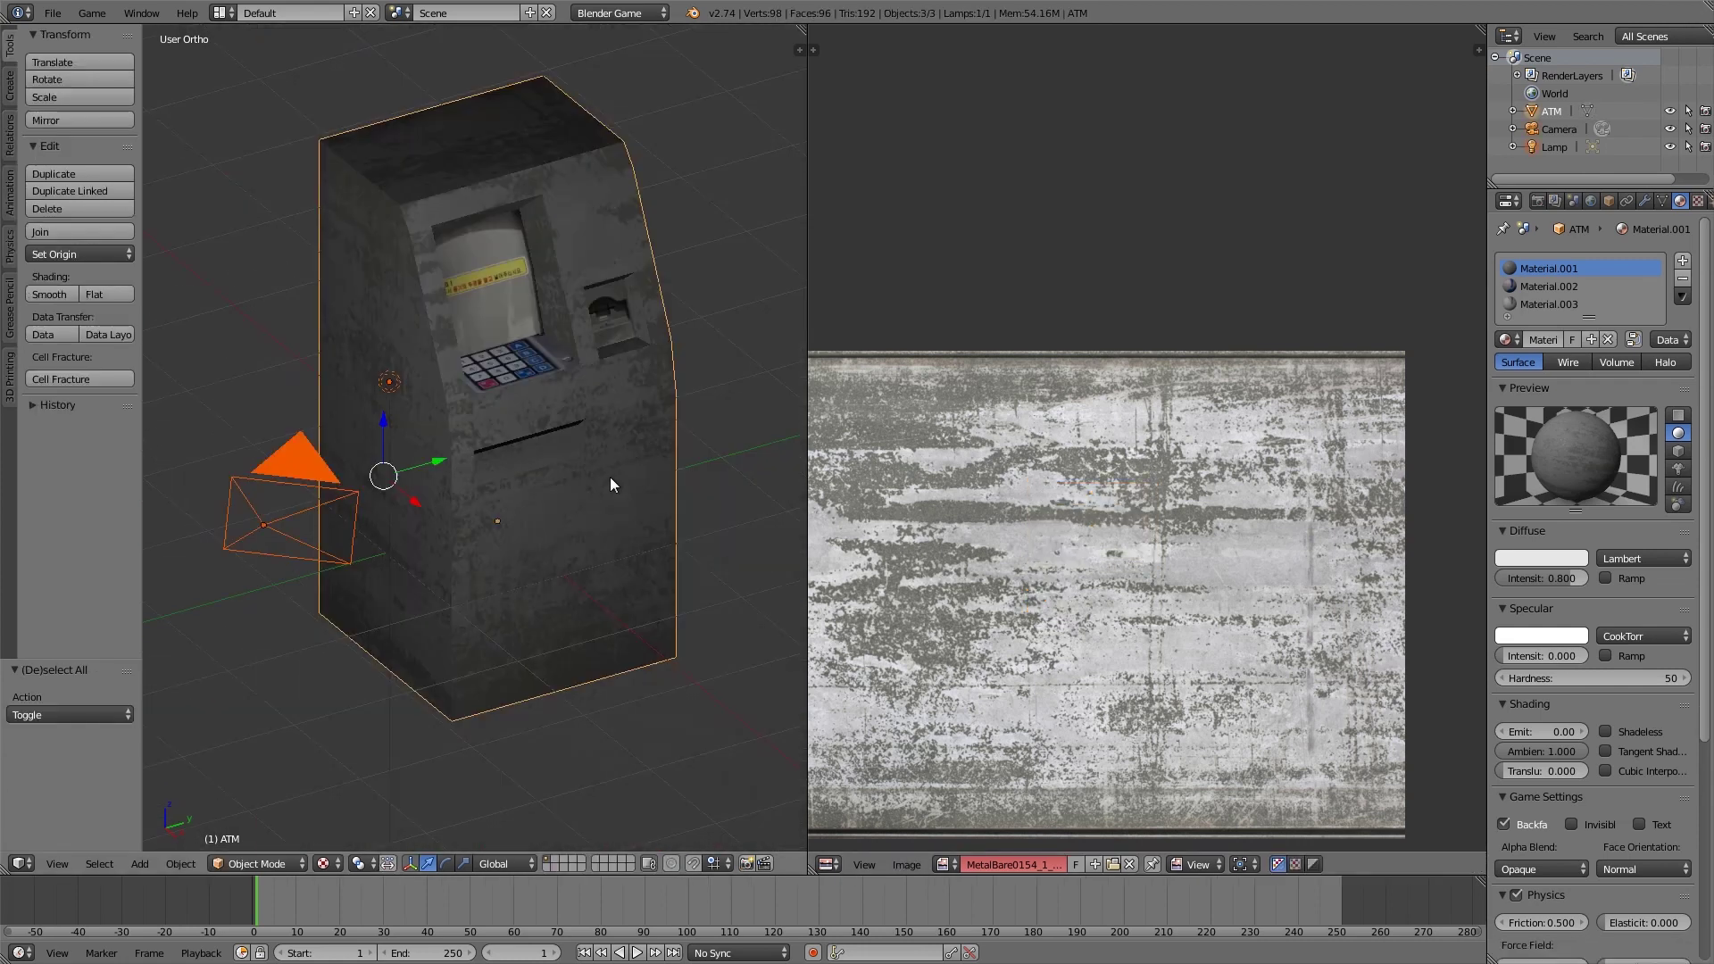
middle_drag(610, 477, 502, 455)
scroll(642, 459, down, 2)
key(a)
scroll(502, 455, up, 5)
scroll(526, 444, down, 3)
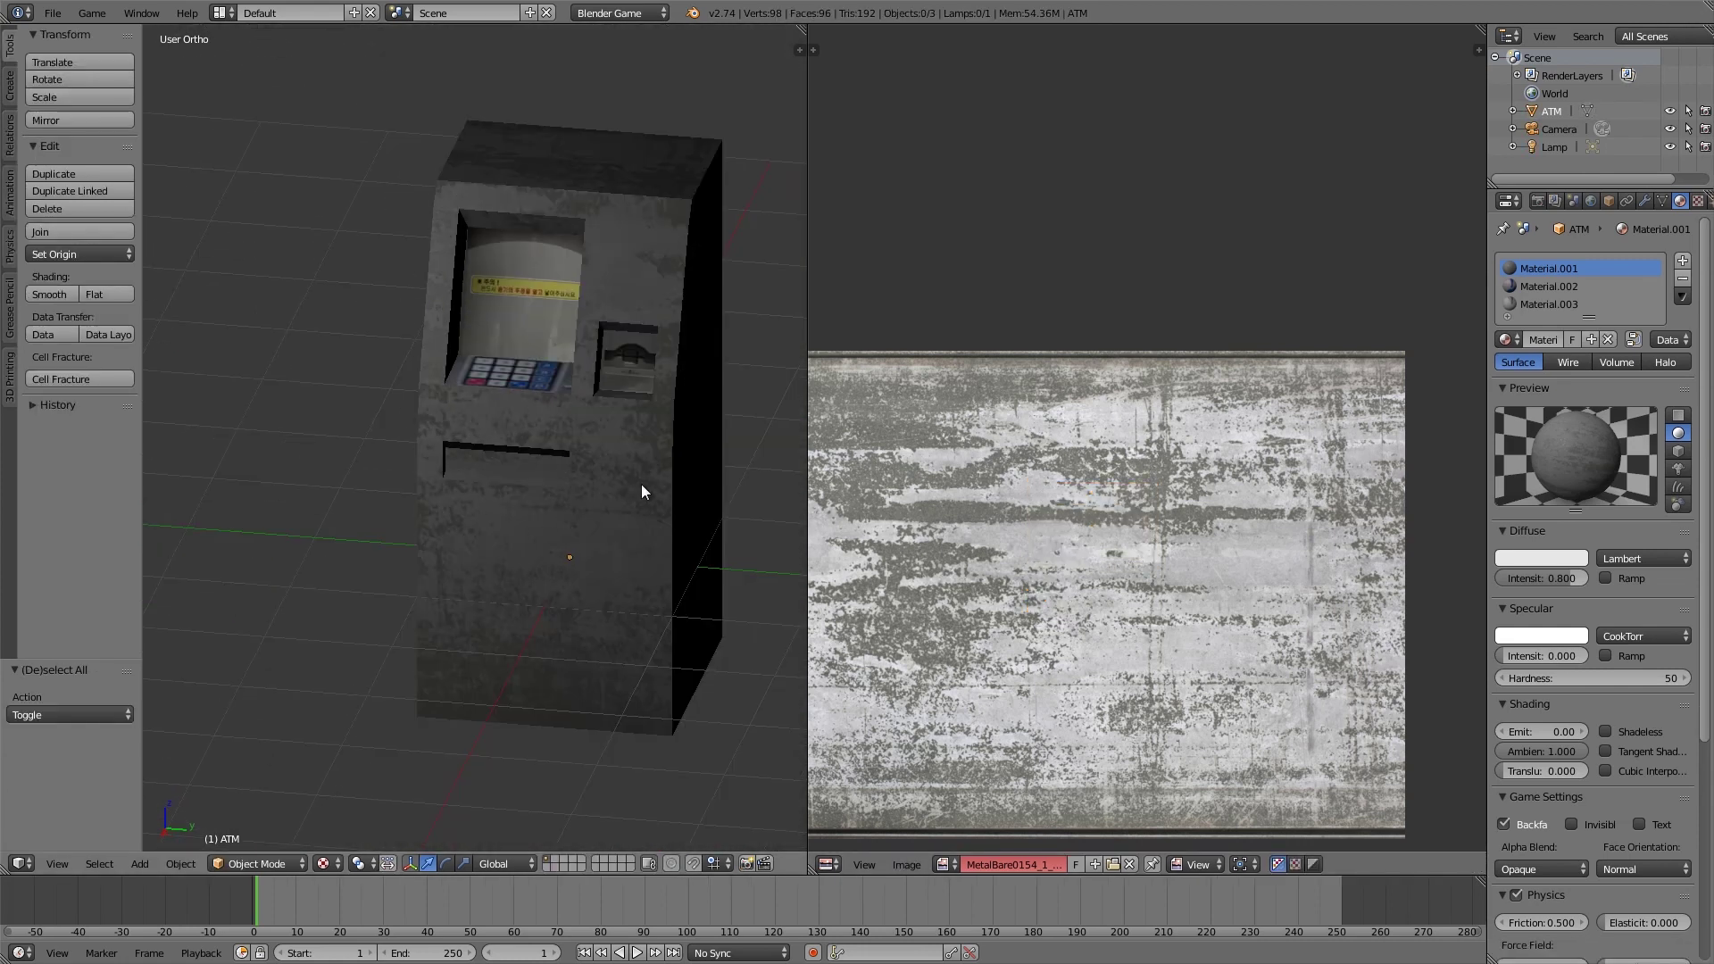
Step: Select the ATM and add a new UV map named BAKE in its Object Data settings
right_click(549, 368)
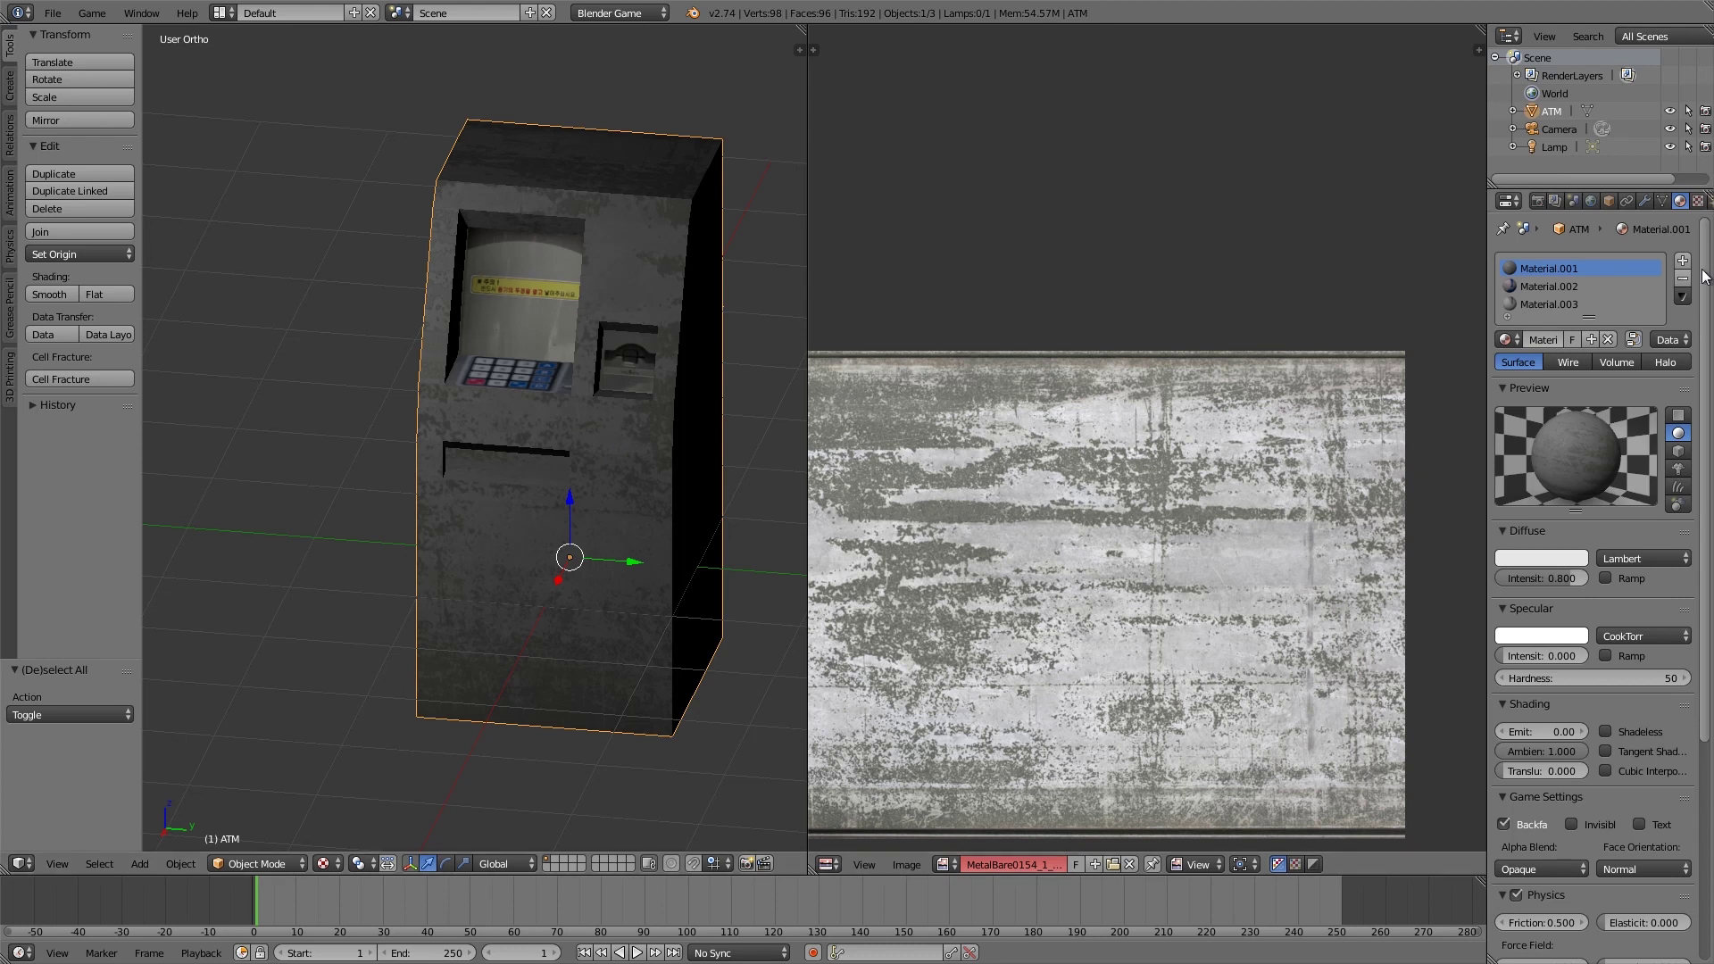
click(1660, 200)
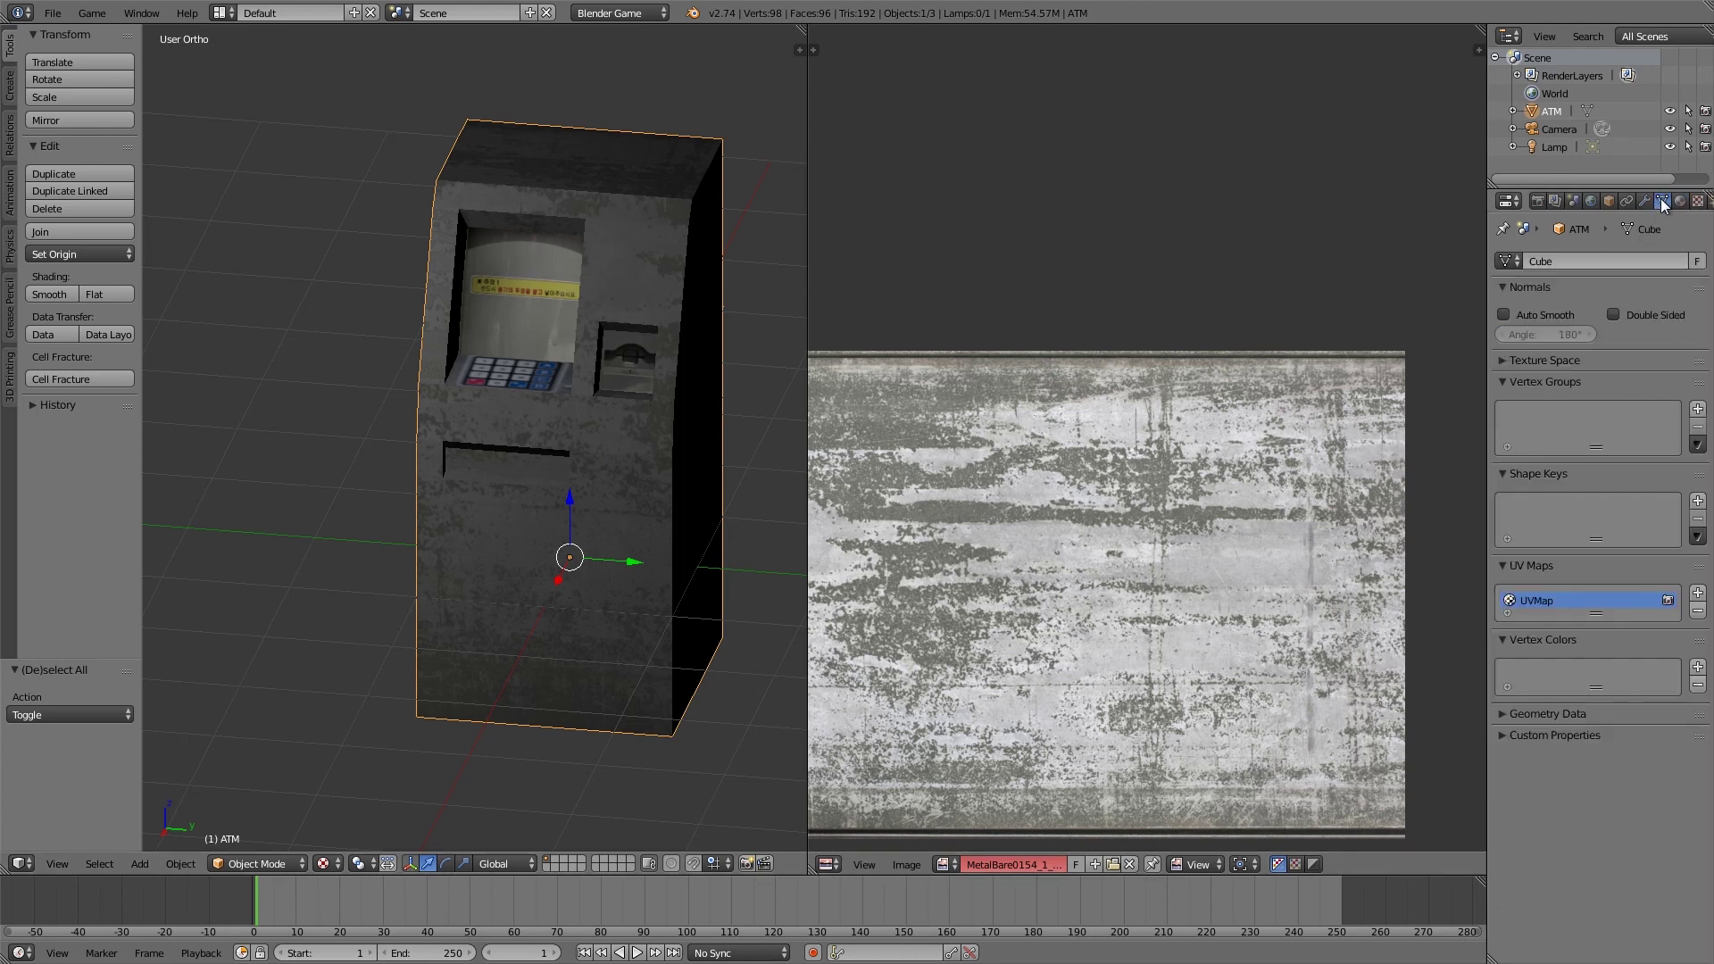
click(1698, 594)
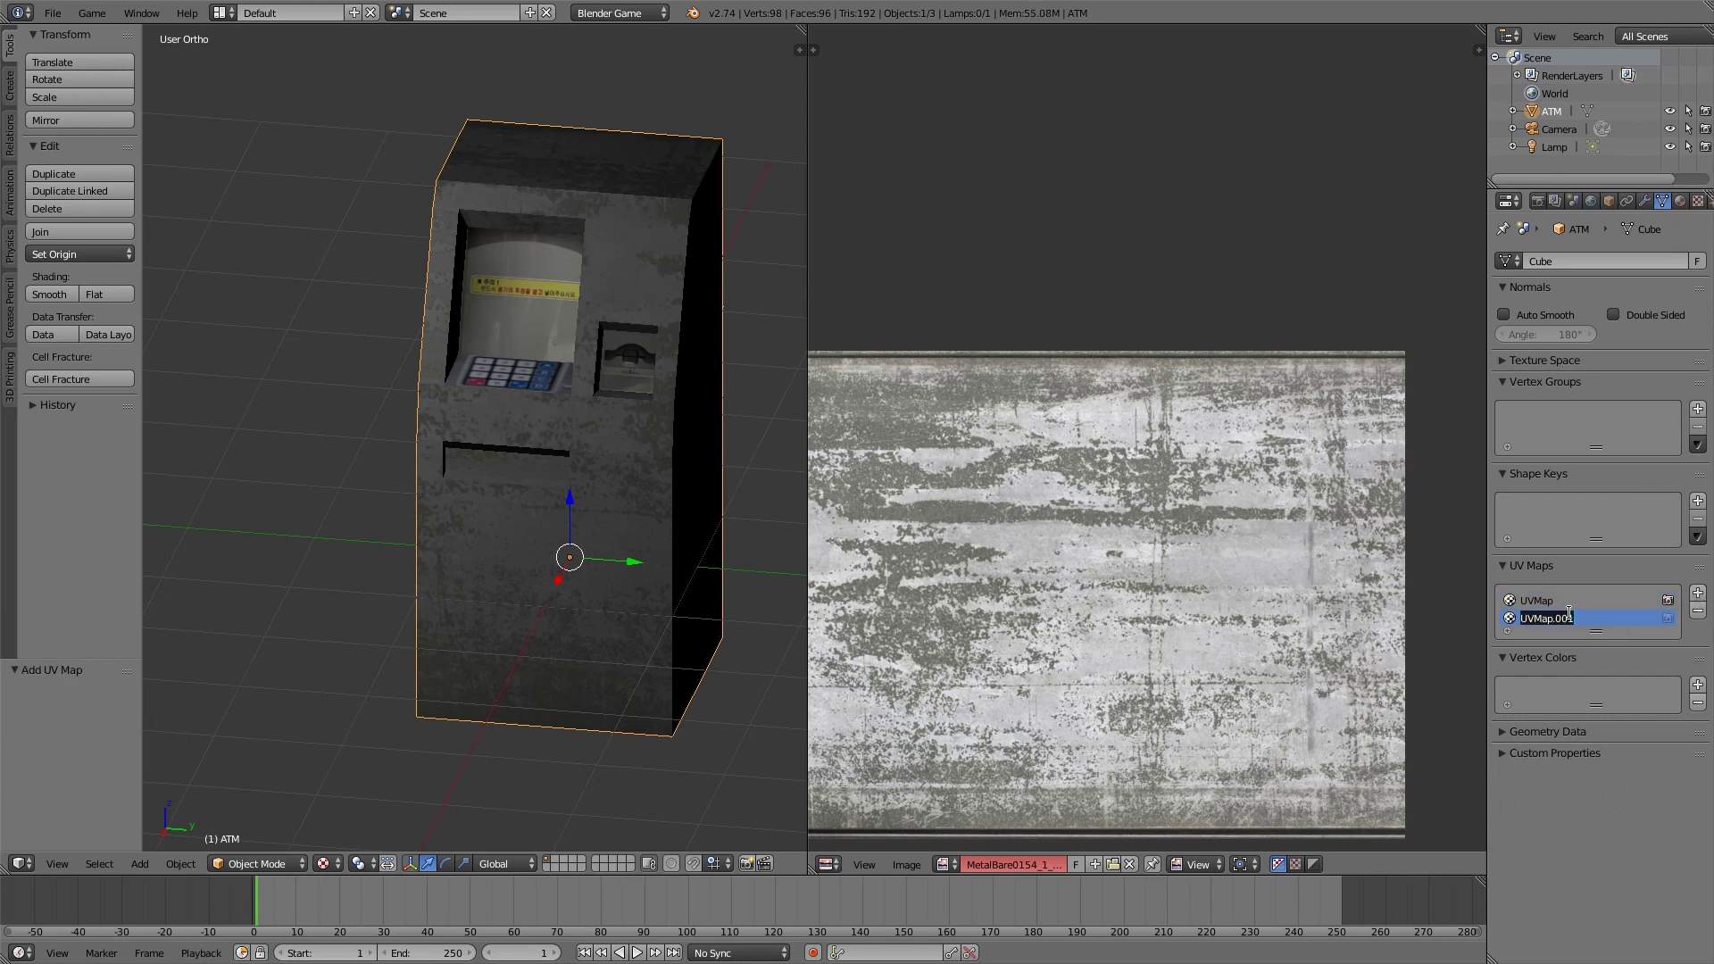
text(BAKE)
key(Return)
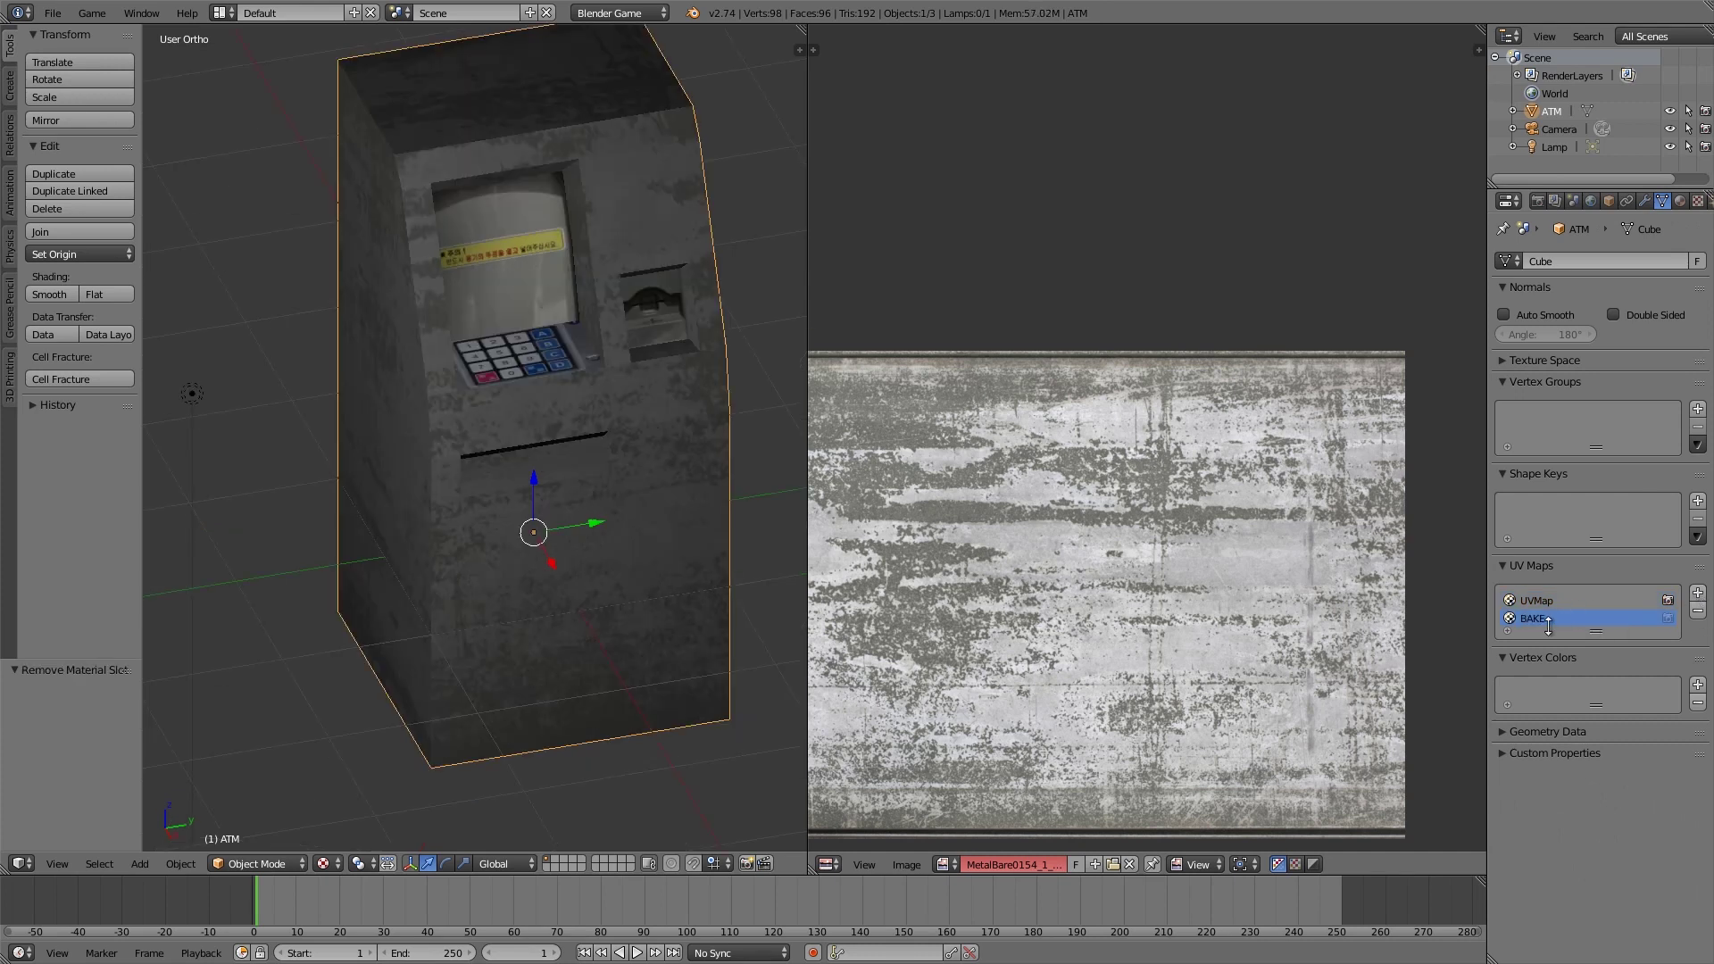
scroll(507, 449, down, 4)
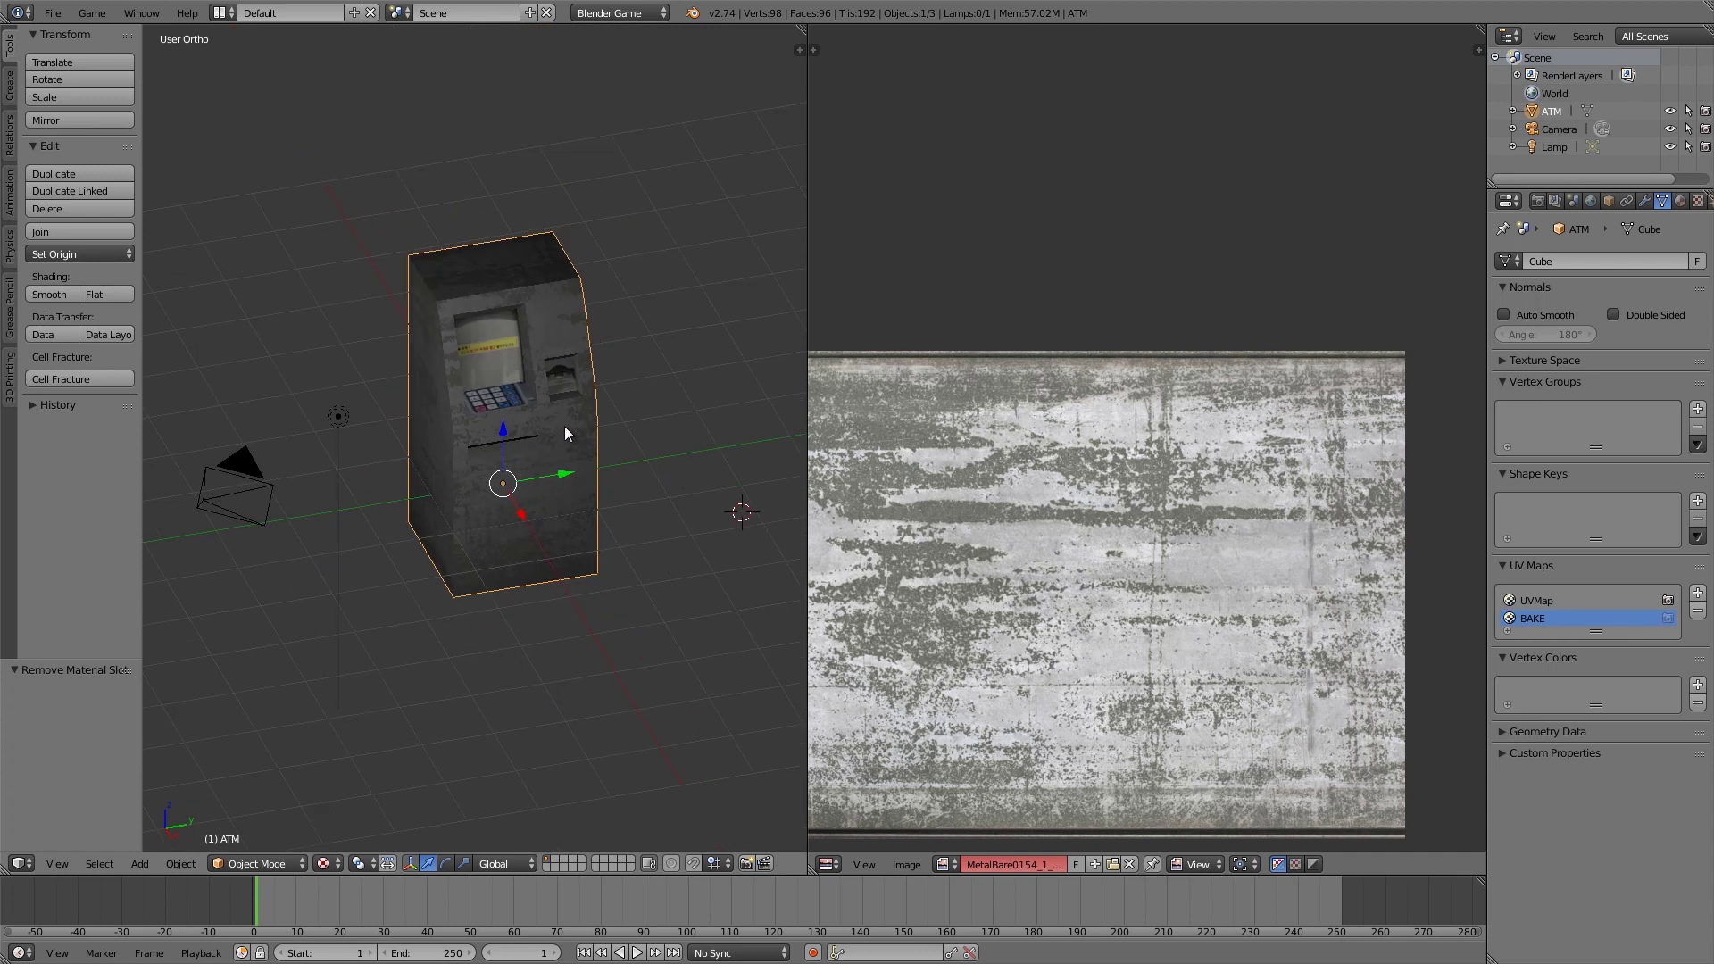
key(Tab)
Step: Select all of the ATM's geometry and Smart UV Project it with a 0.06 island margin
key(a)
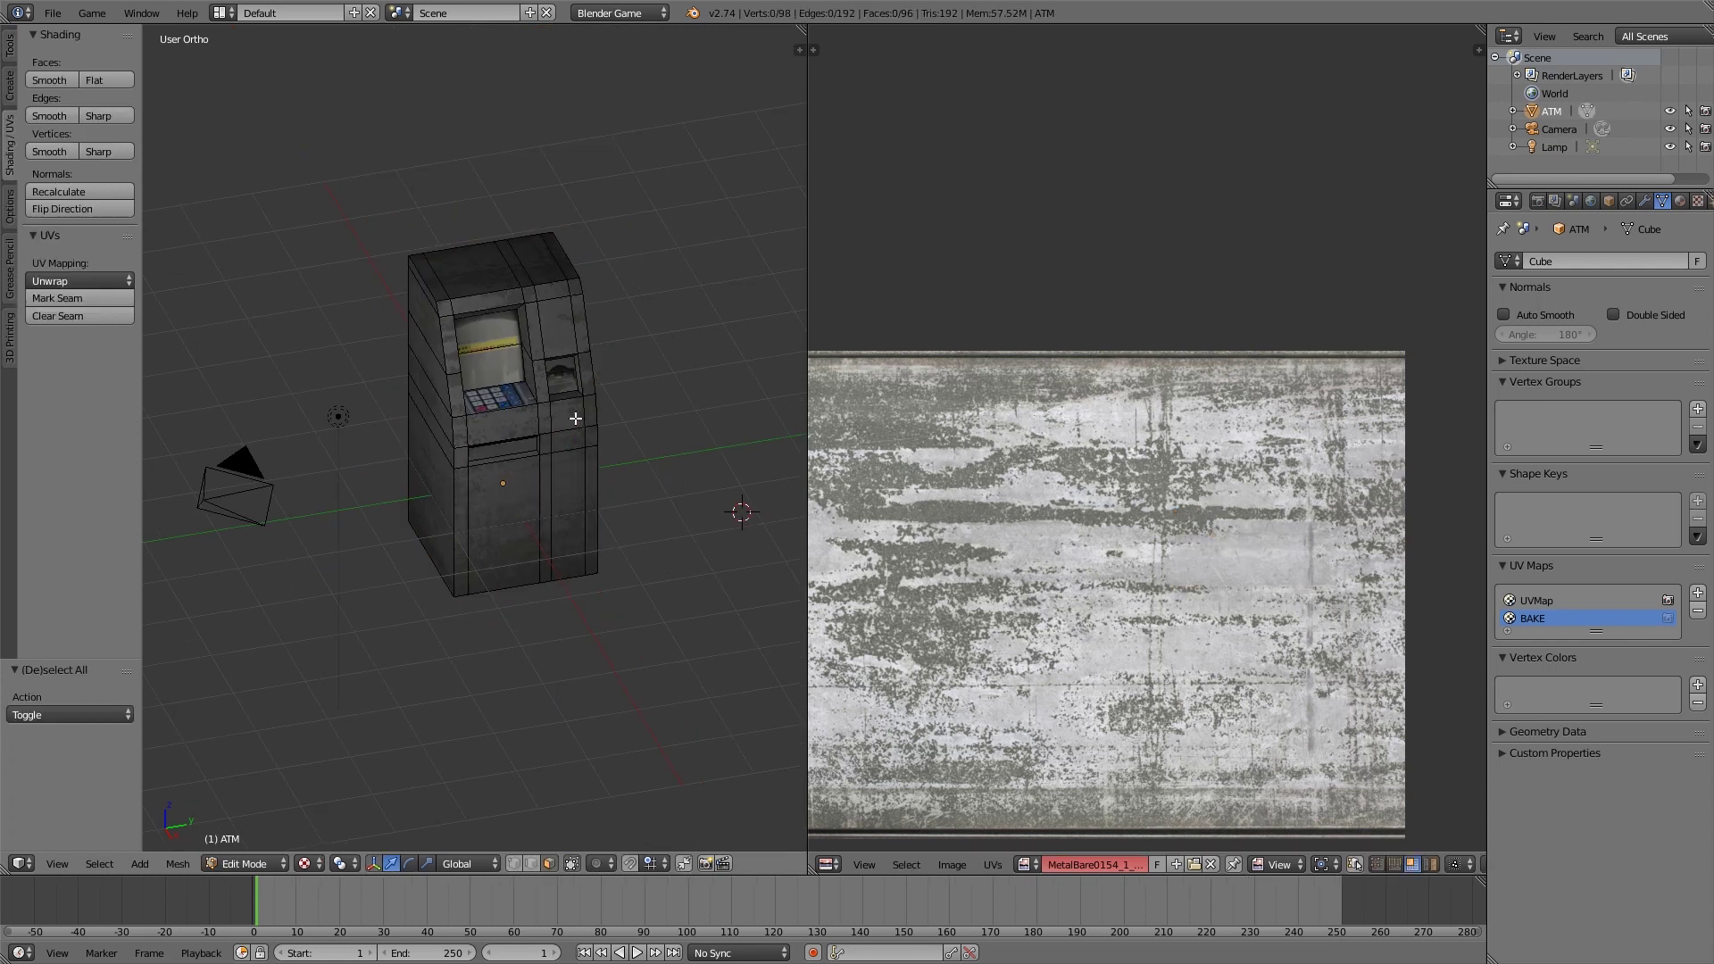
key(a)
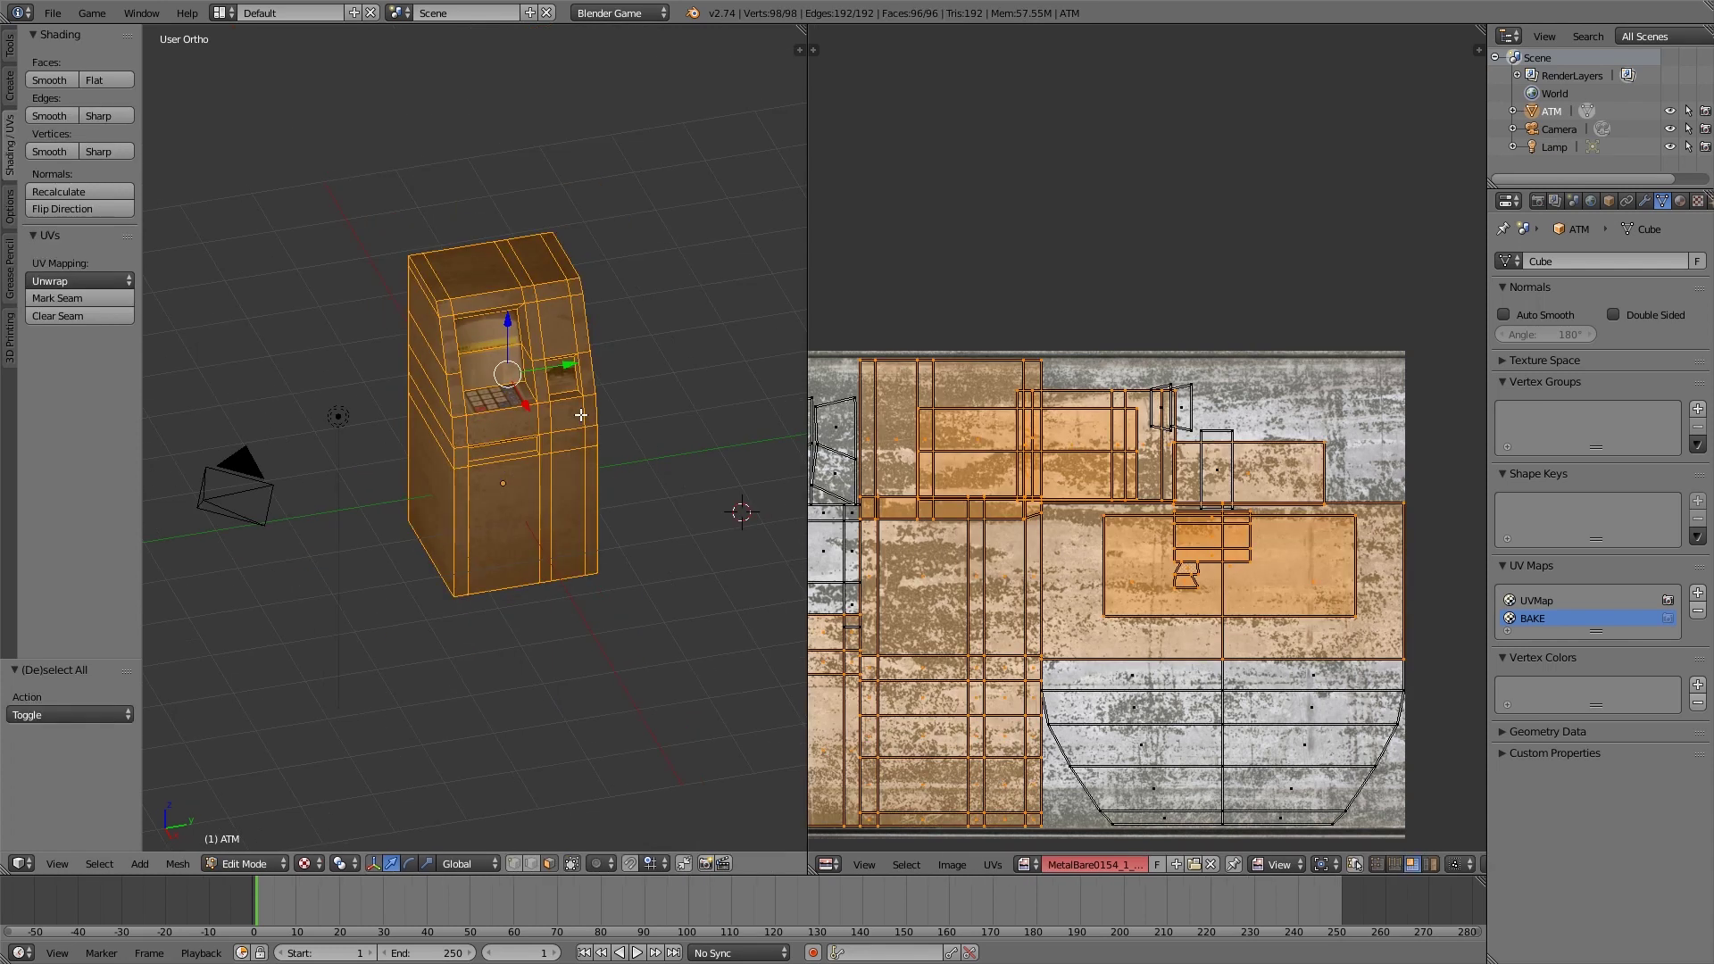
key(u)
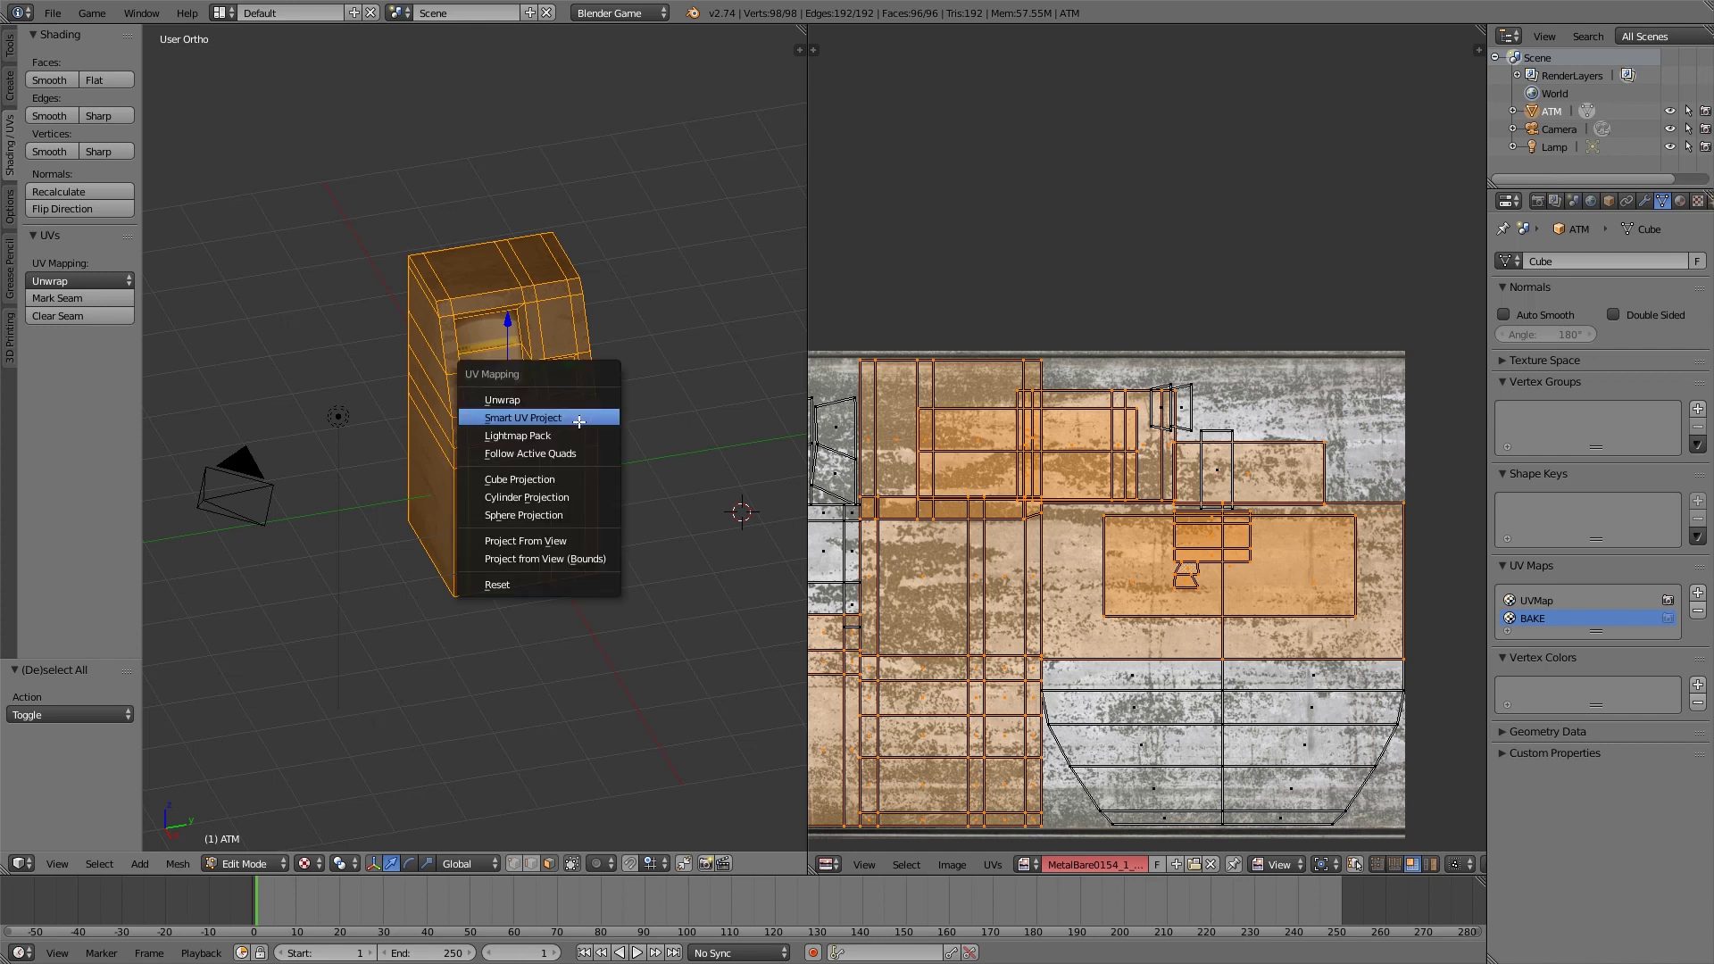
click(579, 419)
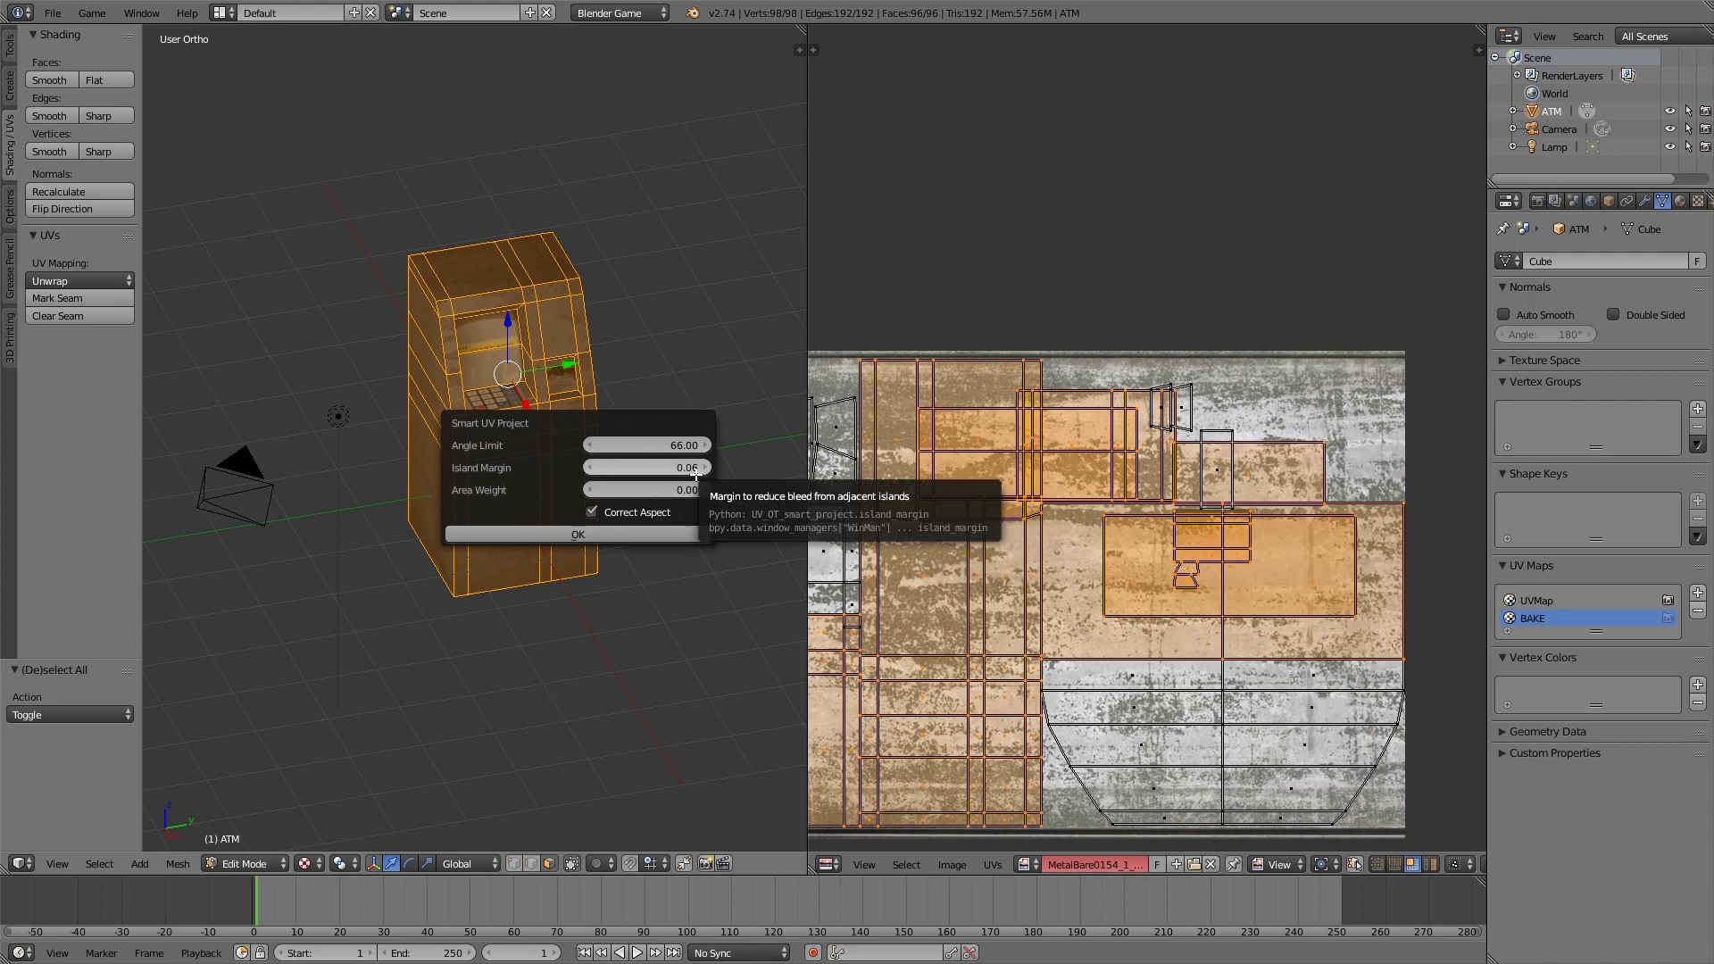
click(614, 534)
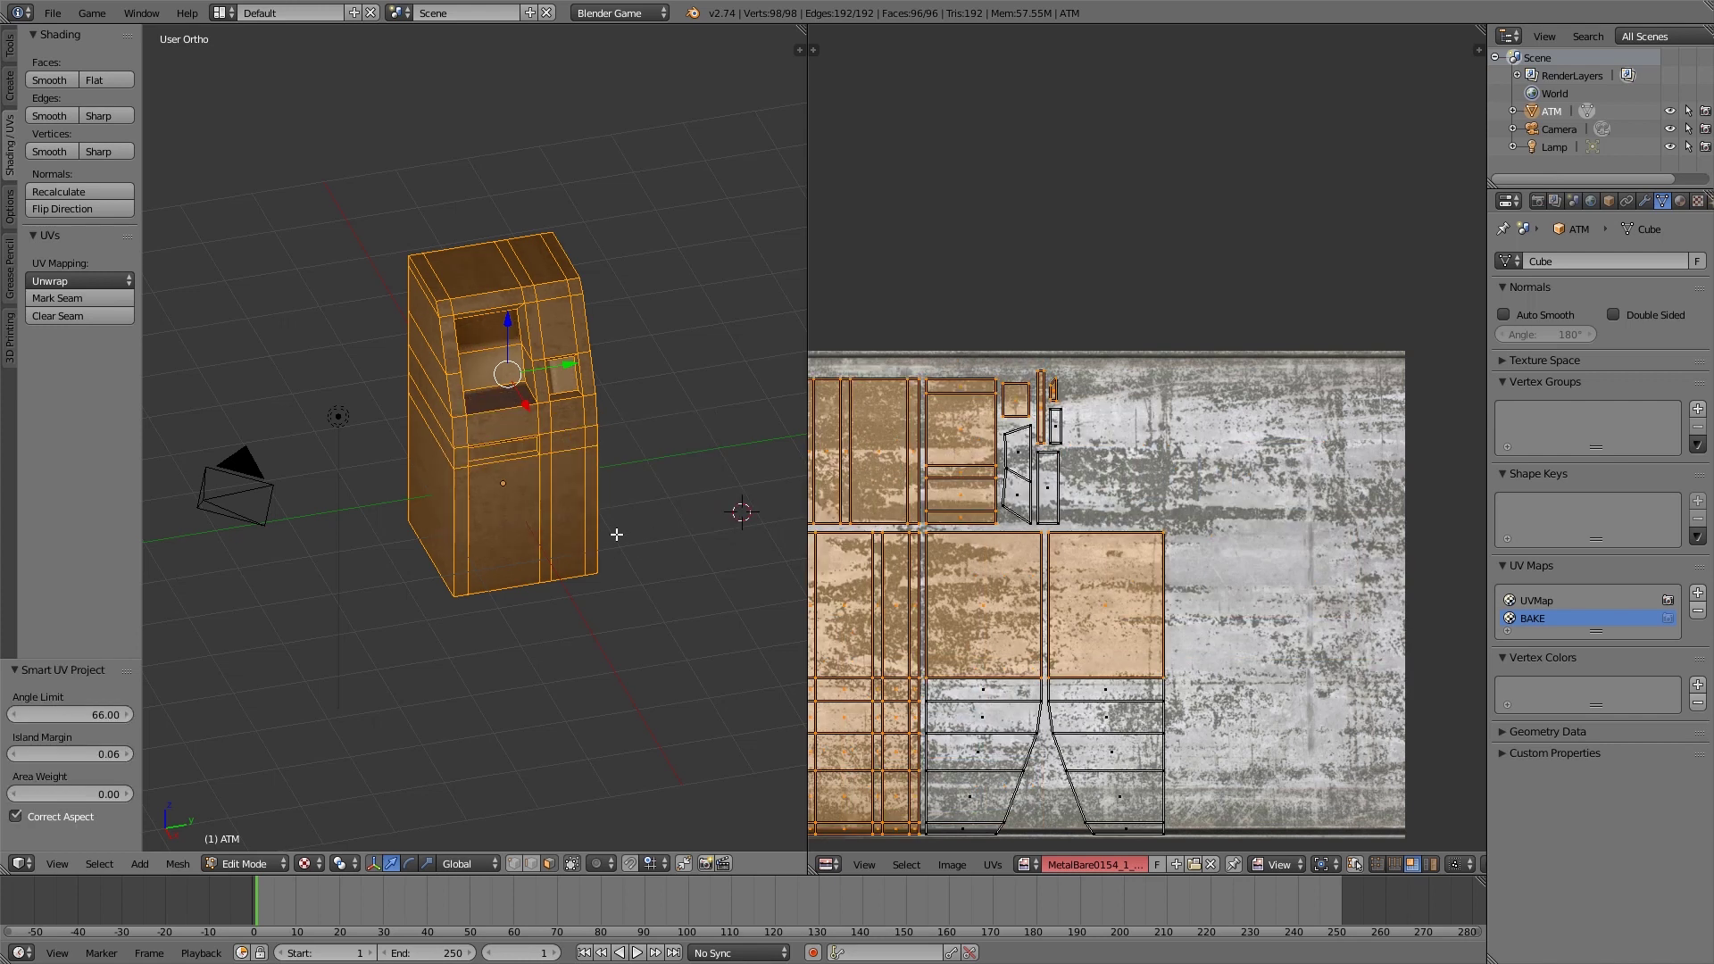
Step: Start a new 1024 x 1024 image in the UV editor and edit its name
scroll(942, 511, down, 3)
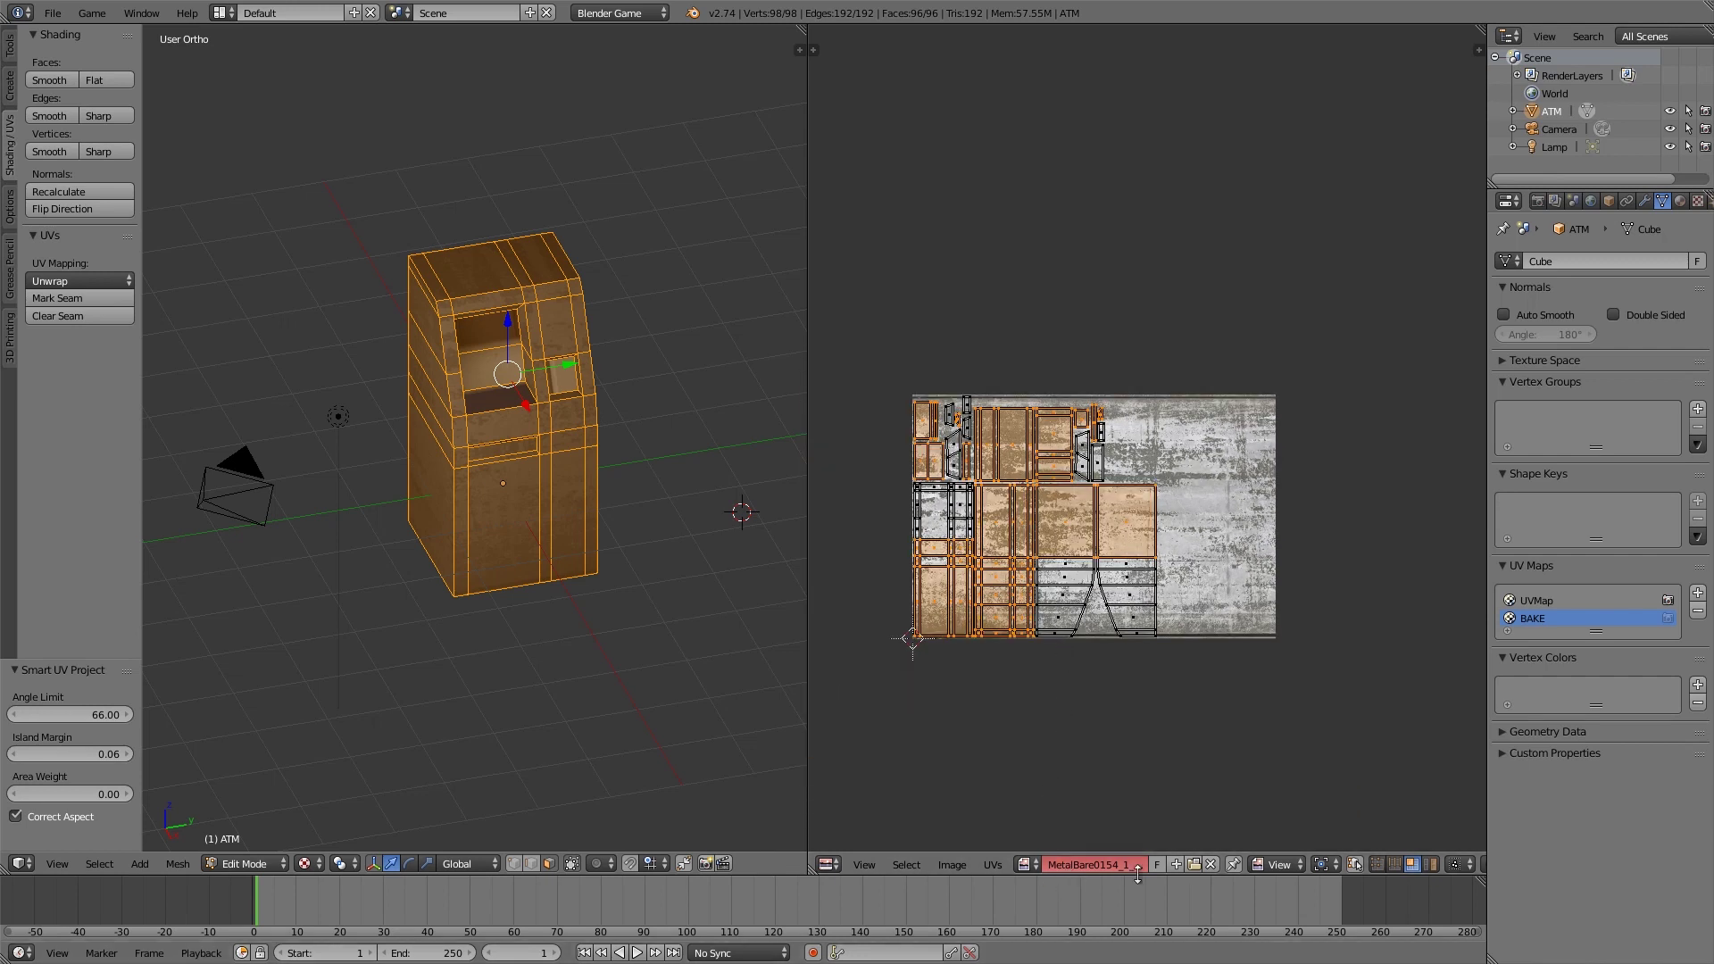
click(1176, 865)
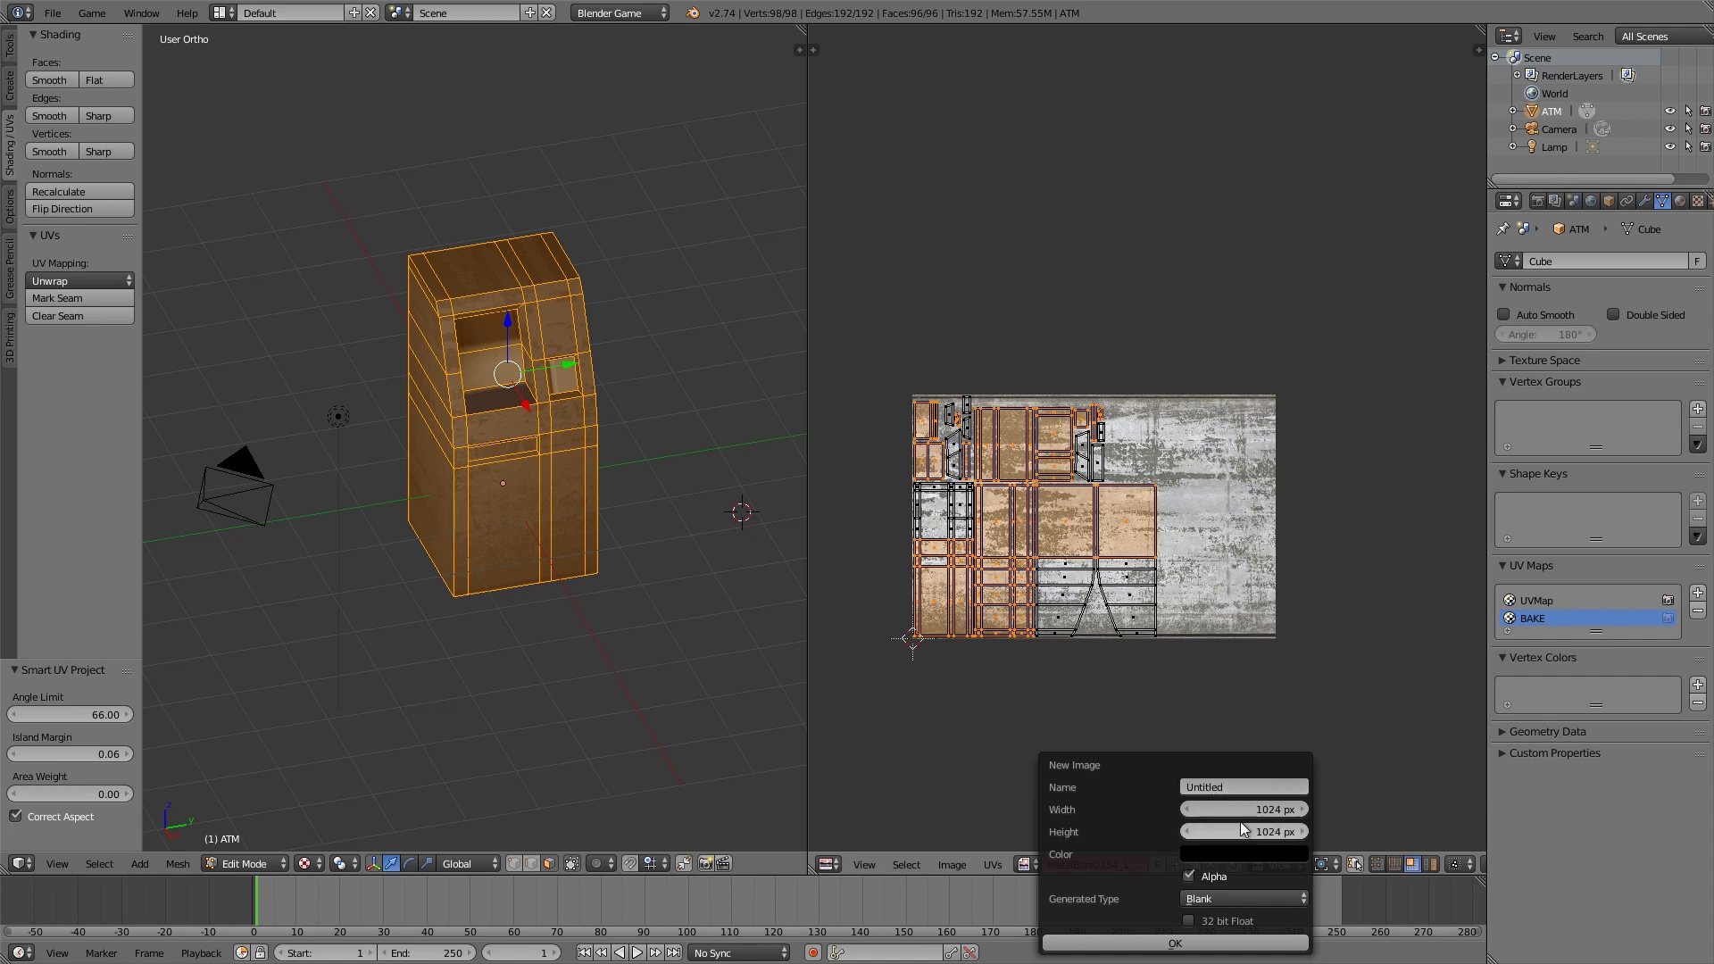
click(1205, 787)
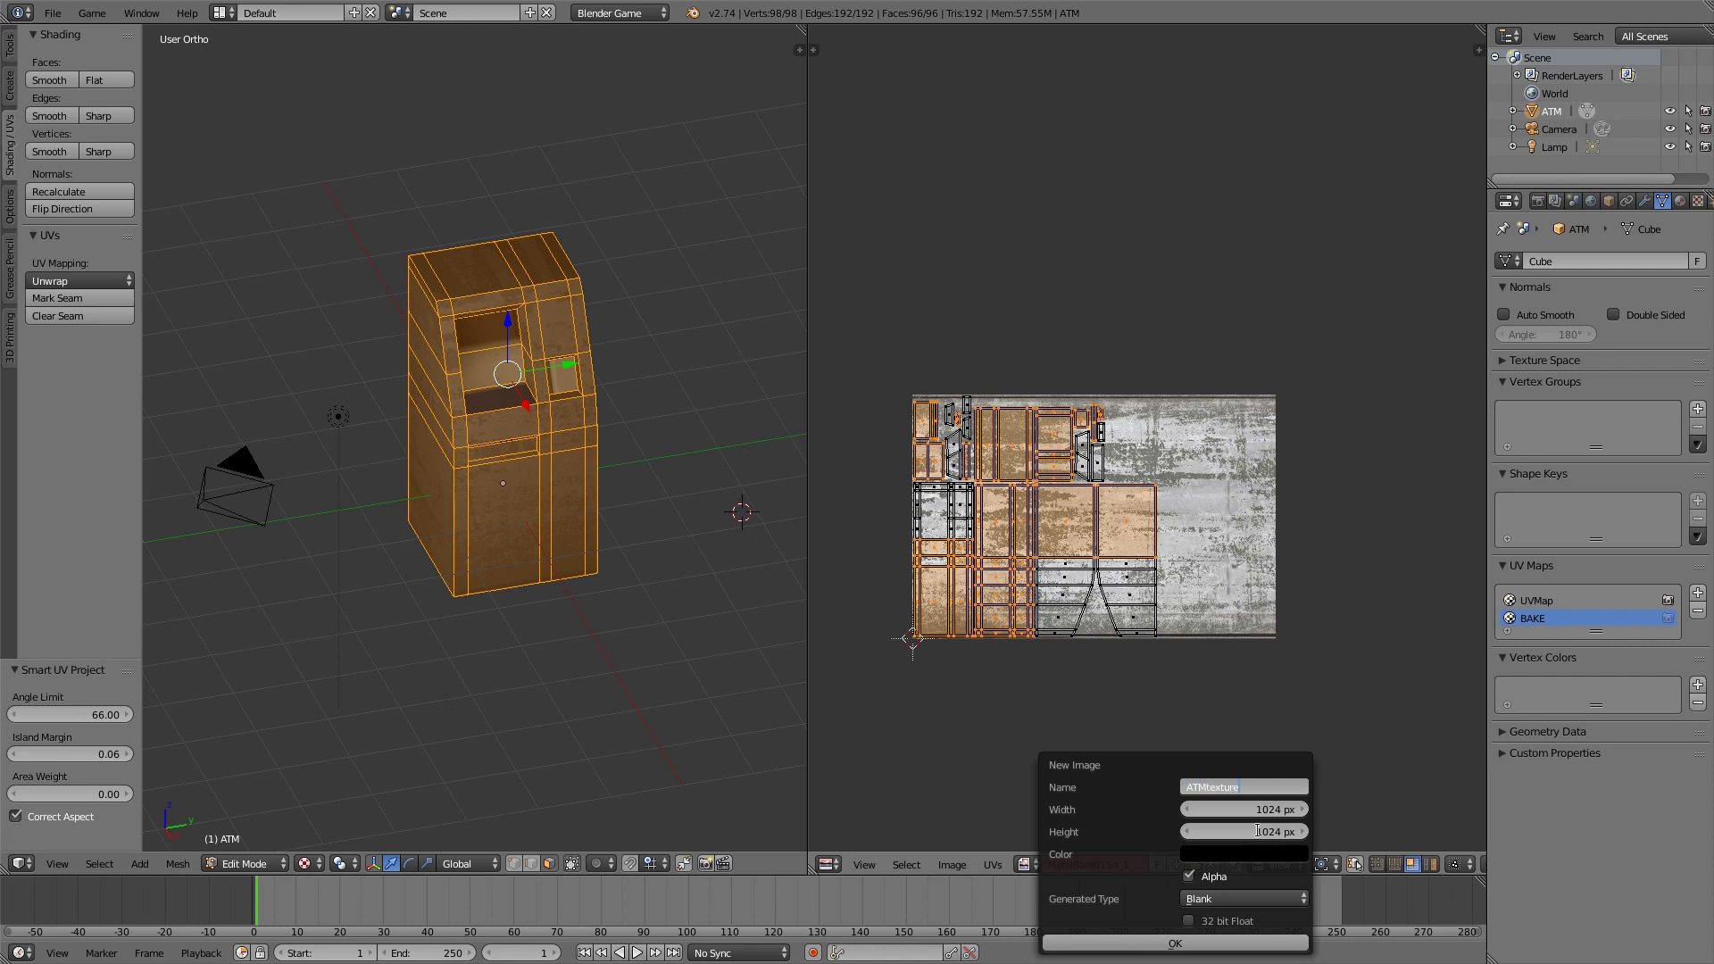
Step: Create the blank ATMtexture image at 512 x 512 px
key(Return)
click(1237, 813)
text(512)
key(Return)
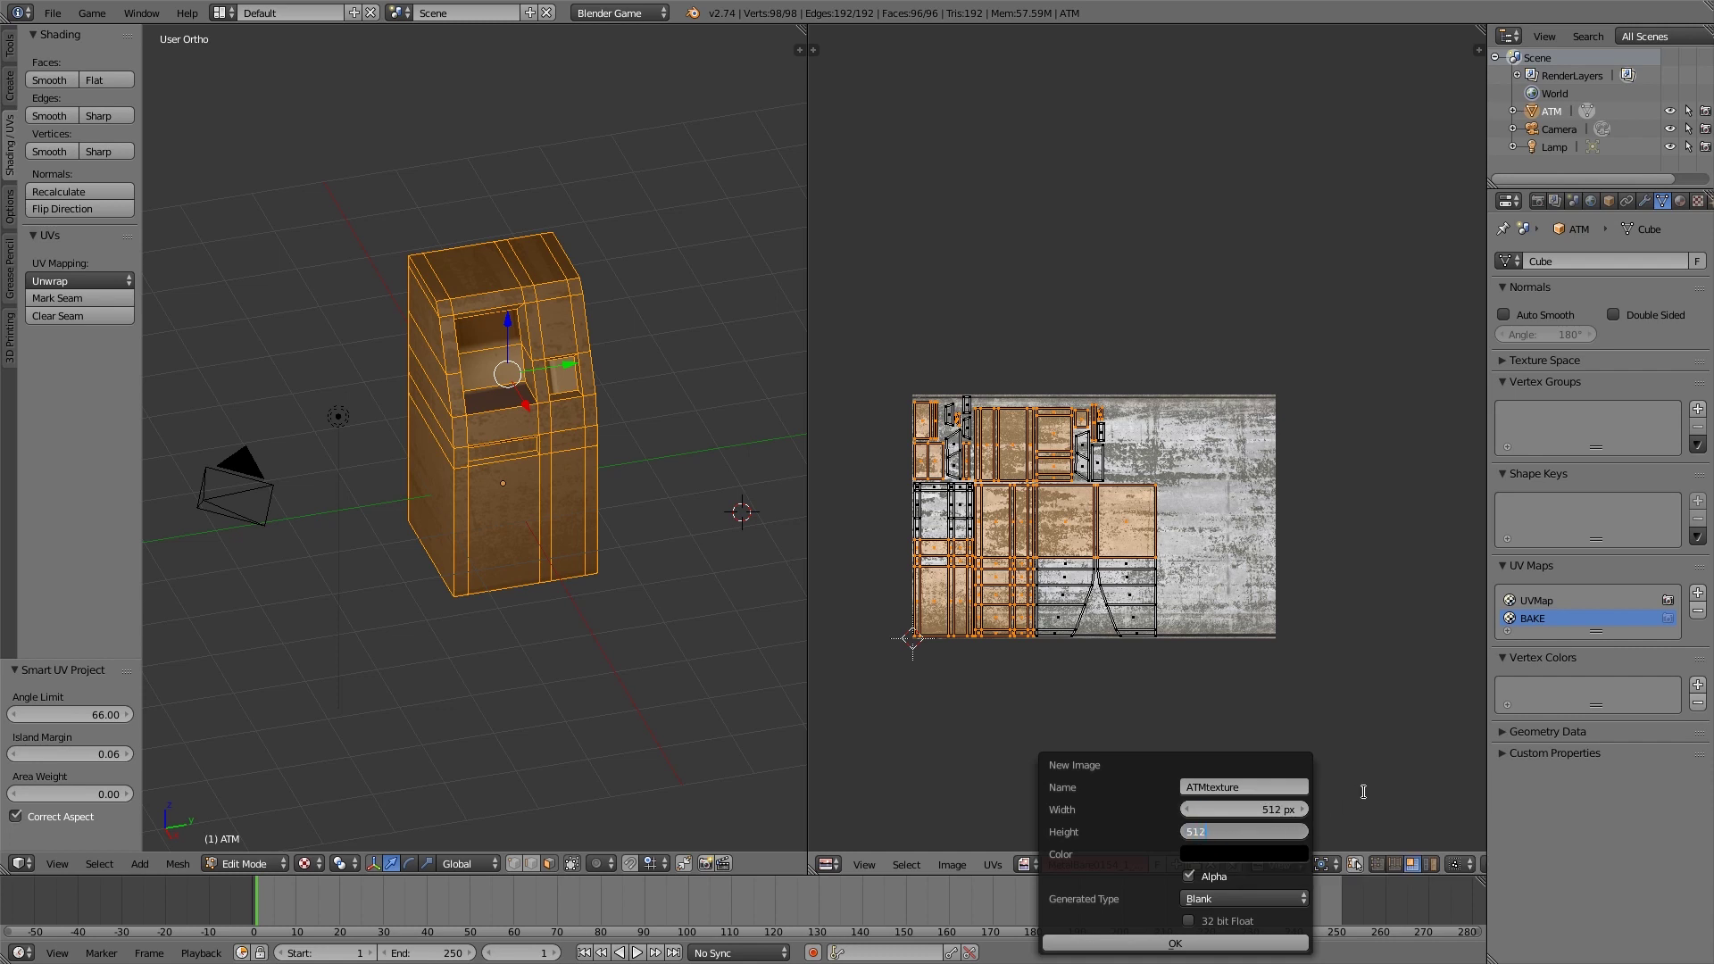
text(512)
key(Return)
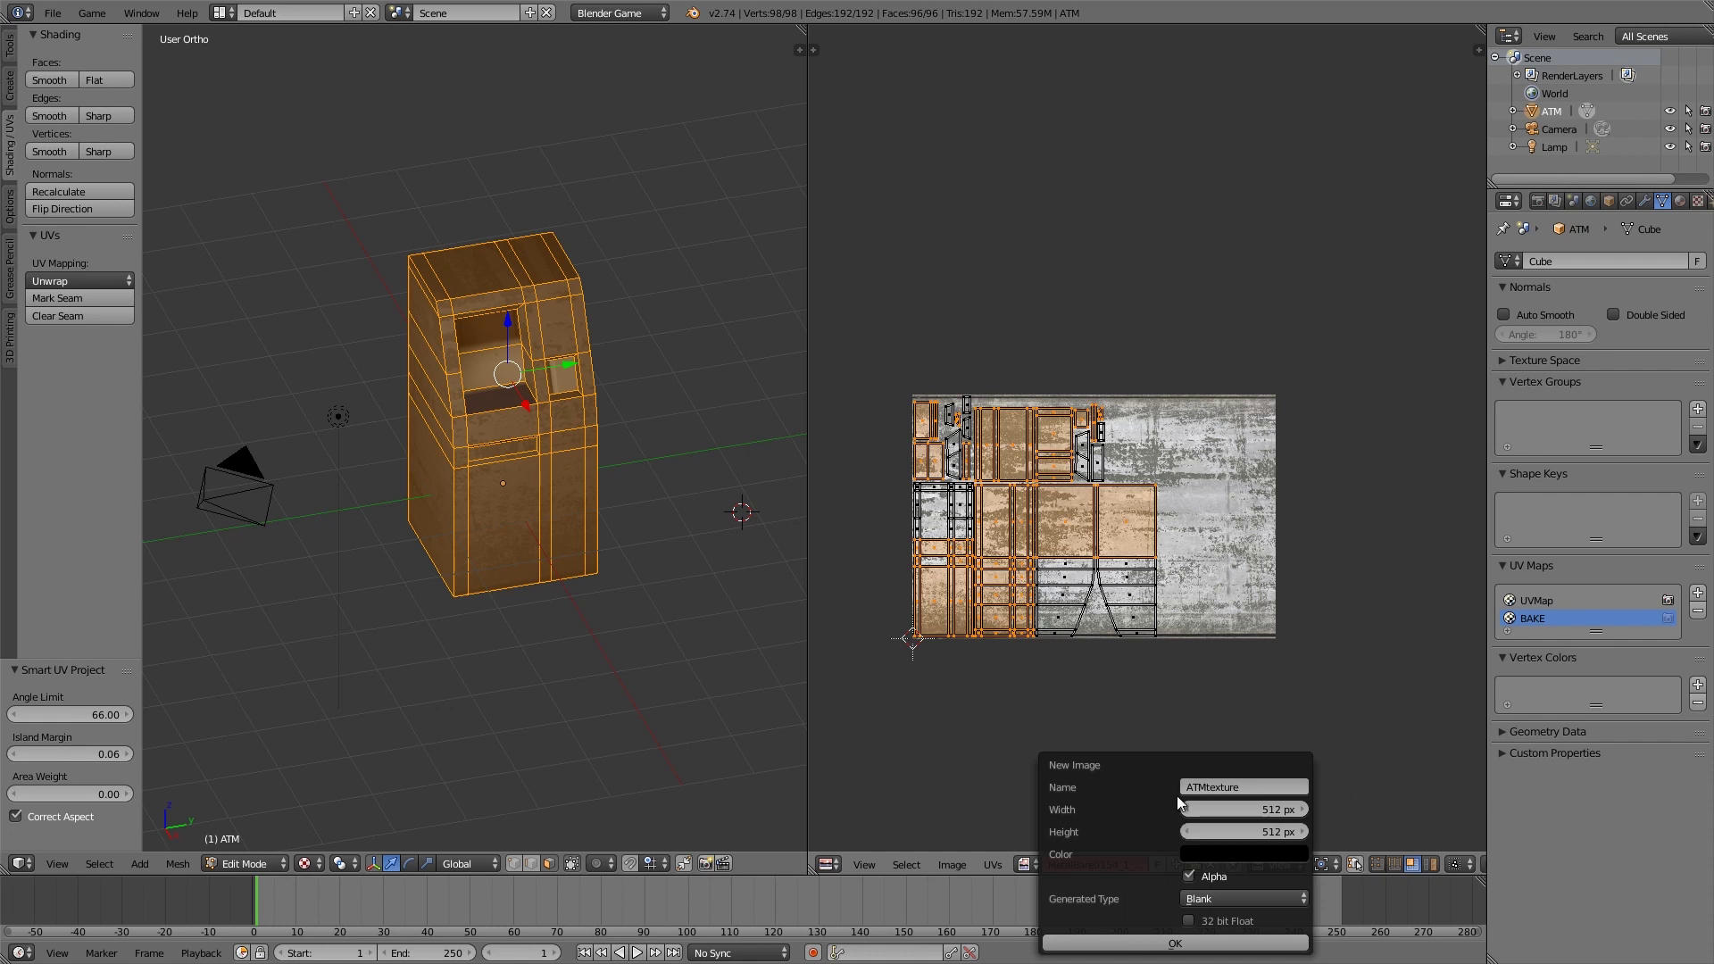
click(1143, 943)
Step: Box-select all BAKE UV islands, stretch them horizontally and shift them sideways
scroll(1114, 700, down, 4)
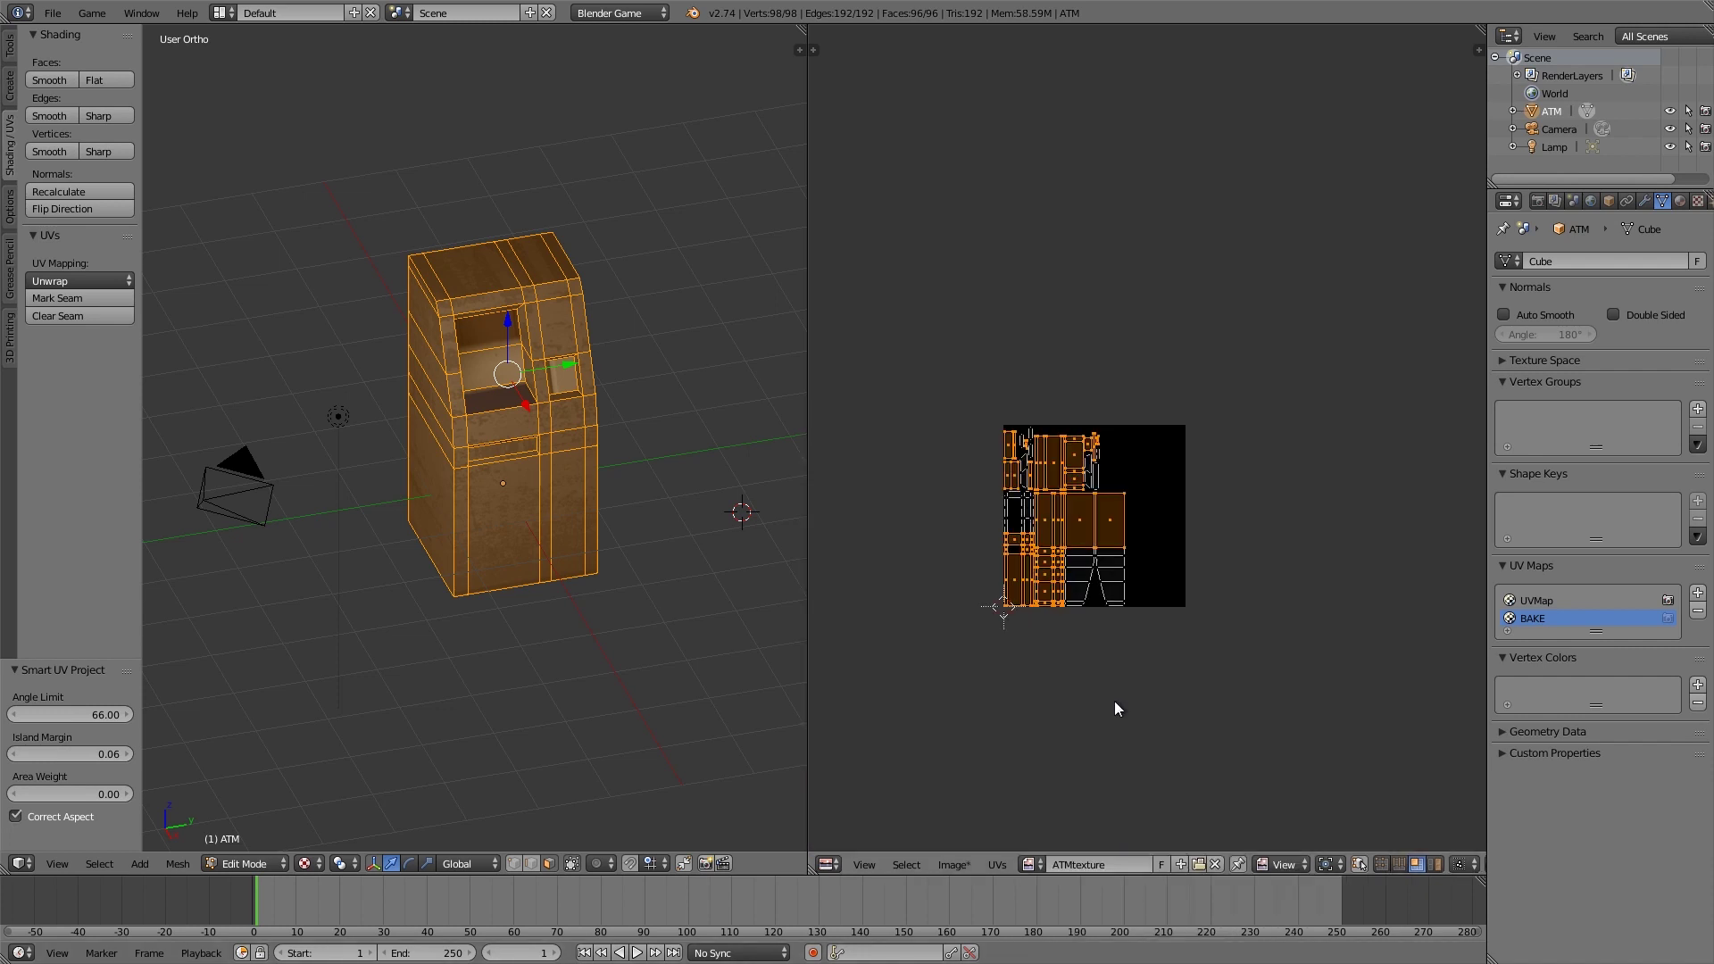
scroll(1126, 648, up, 4)
key(a)
scroll(1107, 607, down, 3)
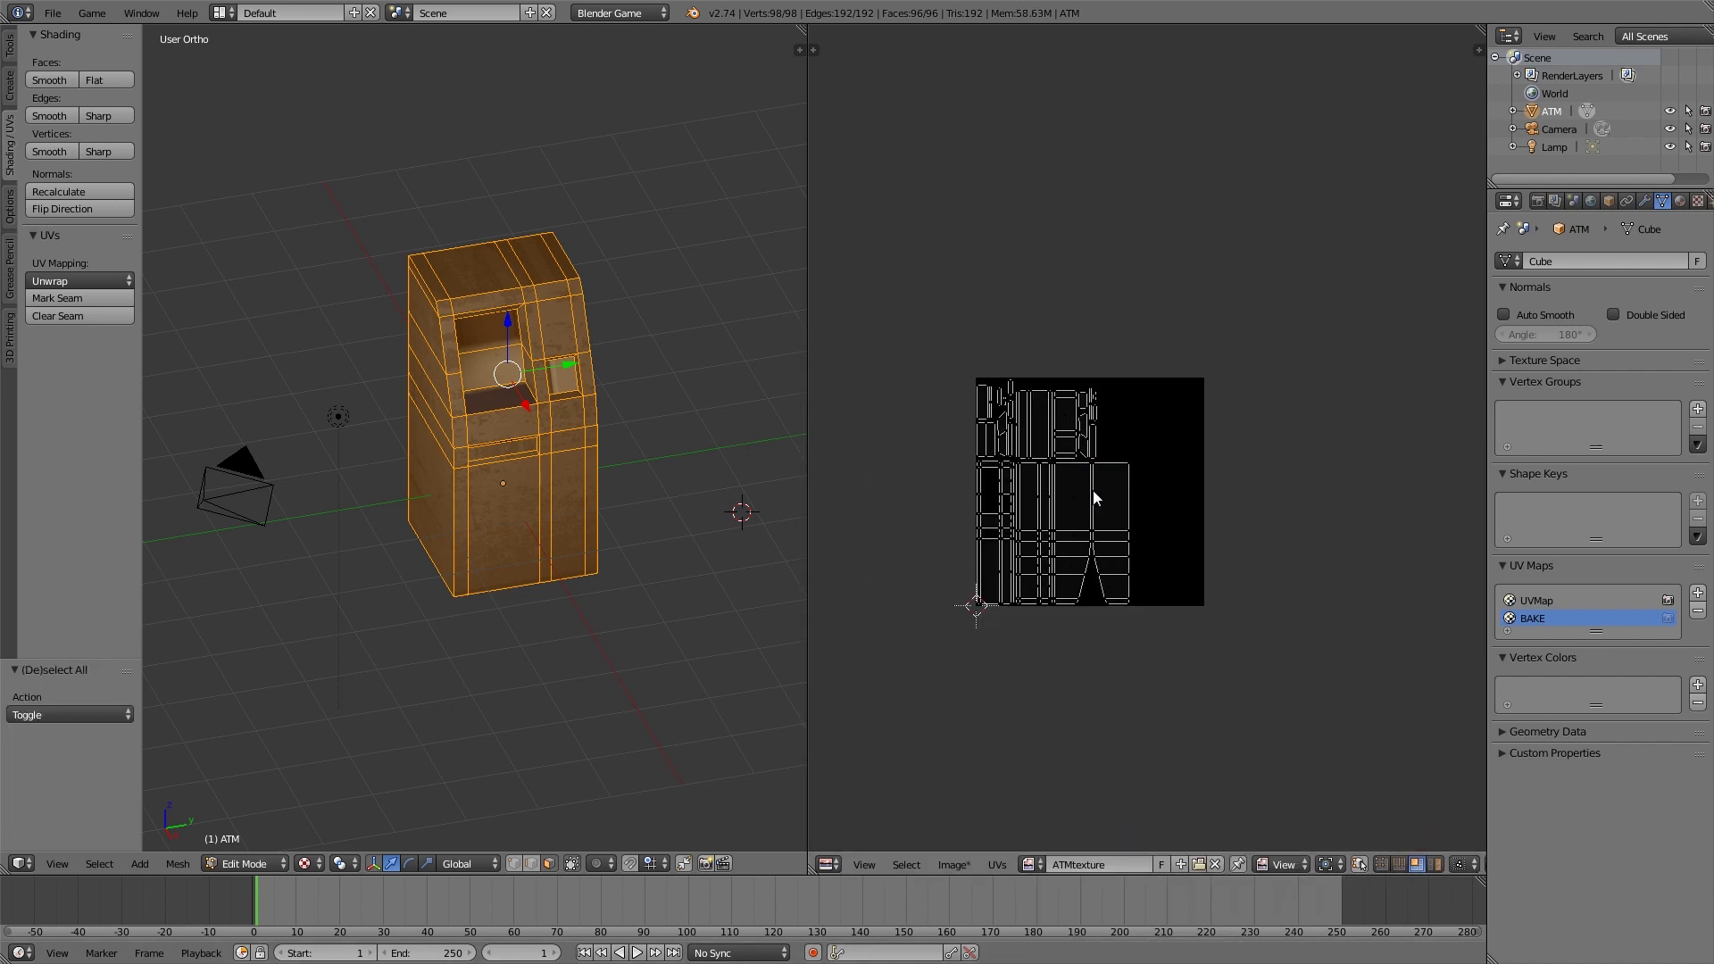
key(b)
drag(929, 314, 1197, 623)
key(s)
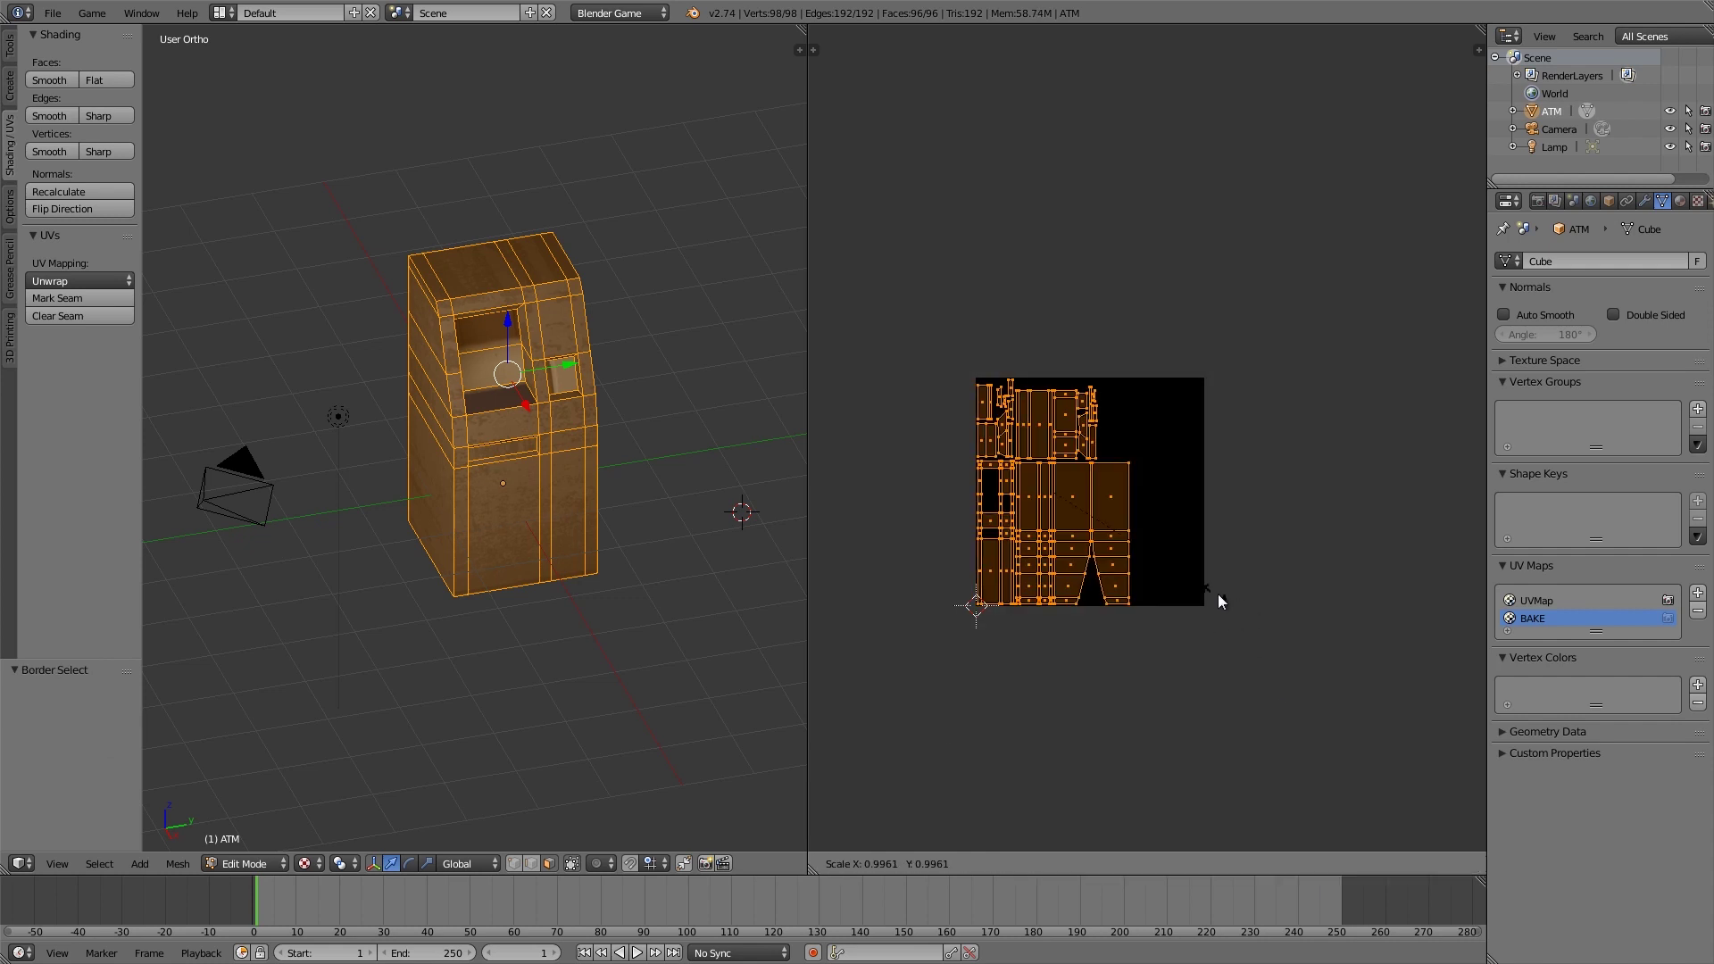
key(x)
click(1287, 616)
key(g)
key(x)
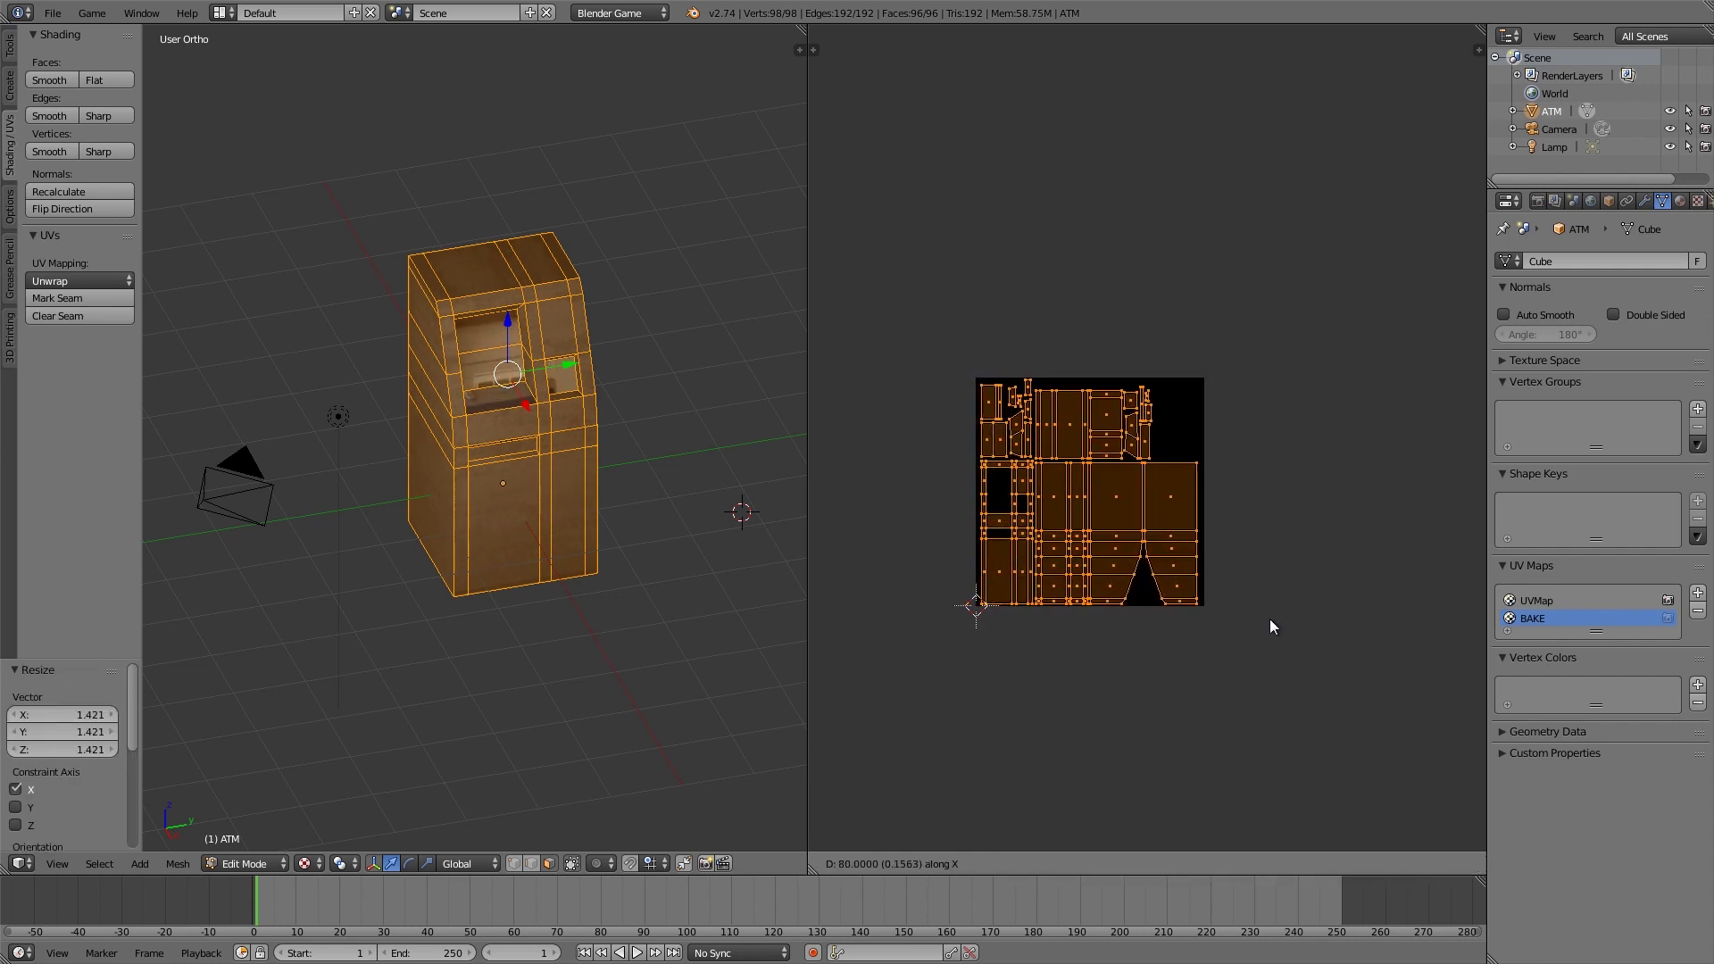
click(1260, 616)
Step: Stretch the UVs further horizontally, move them vertically to fill the square, then deselect
scroll(1252, 610, up, 2)
key(s)
key(x)
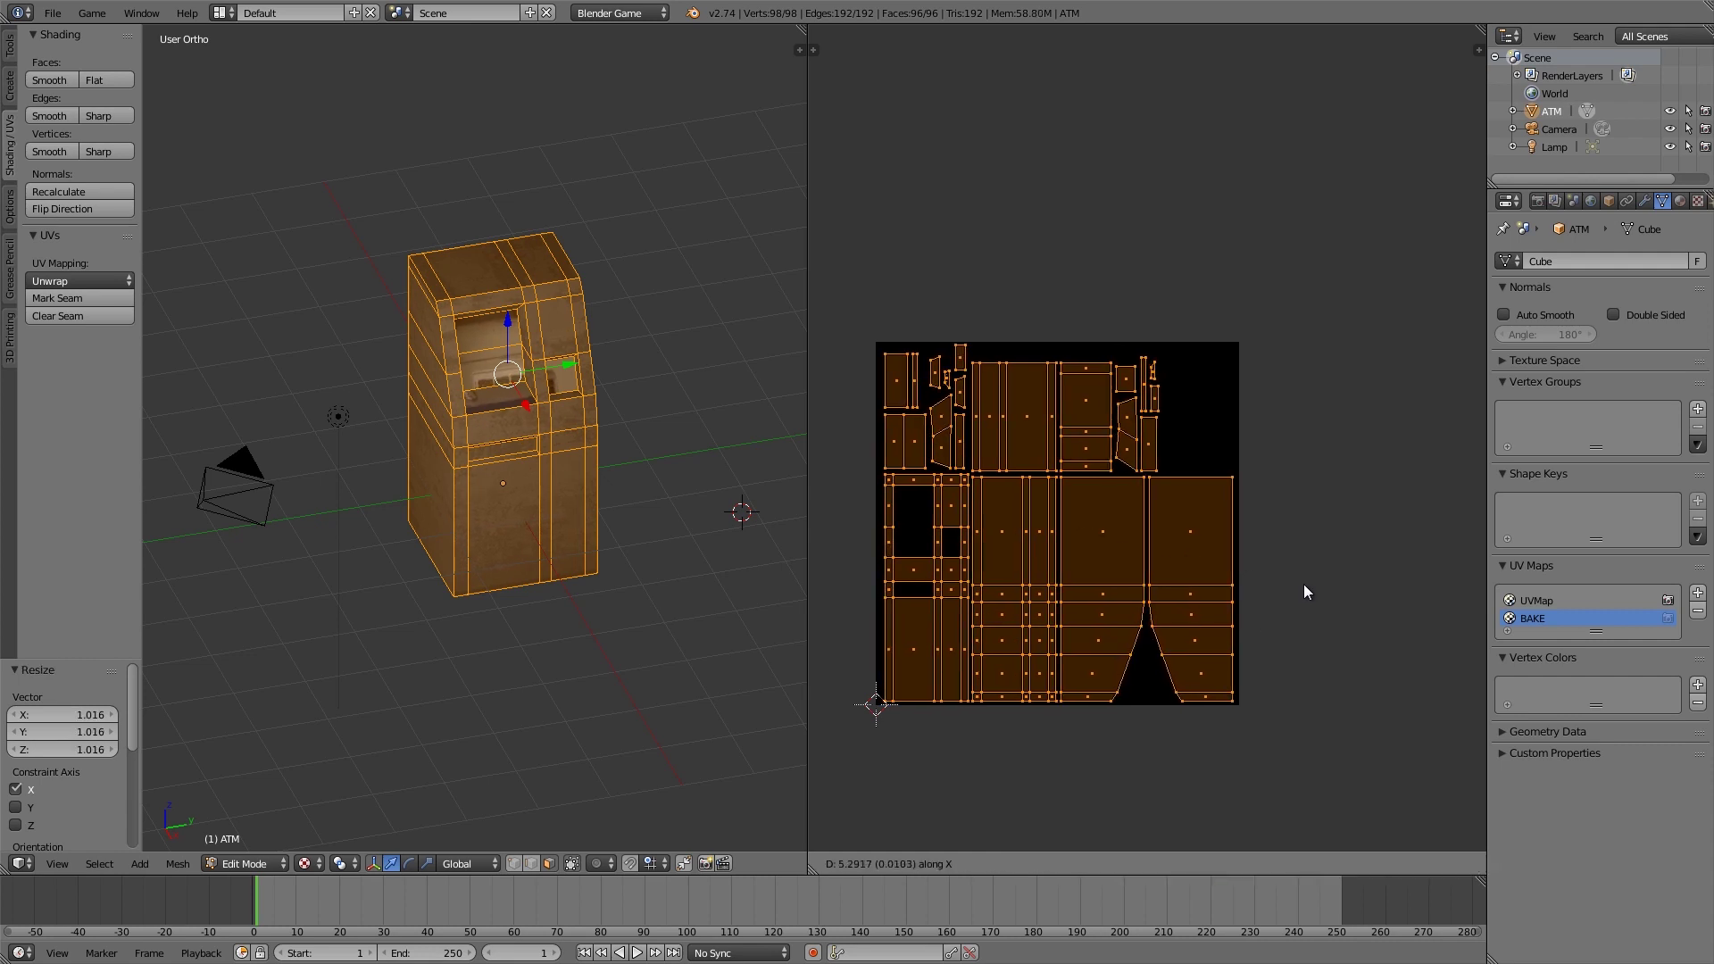
click(1305, 586)
key(g)
key(y)
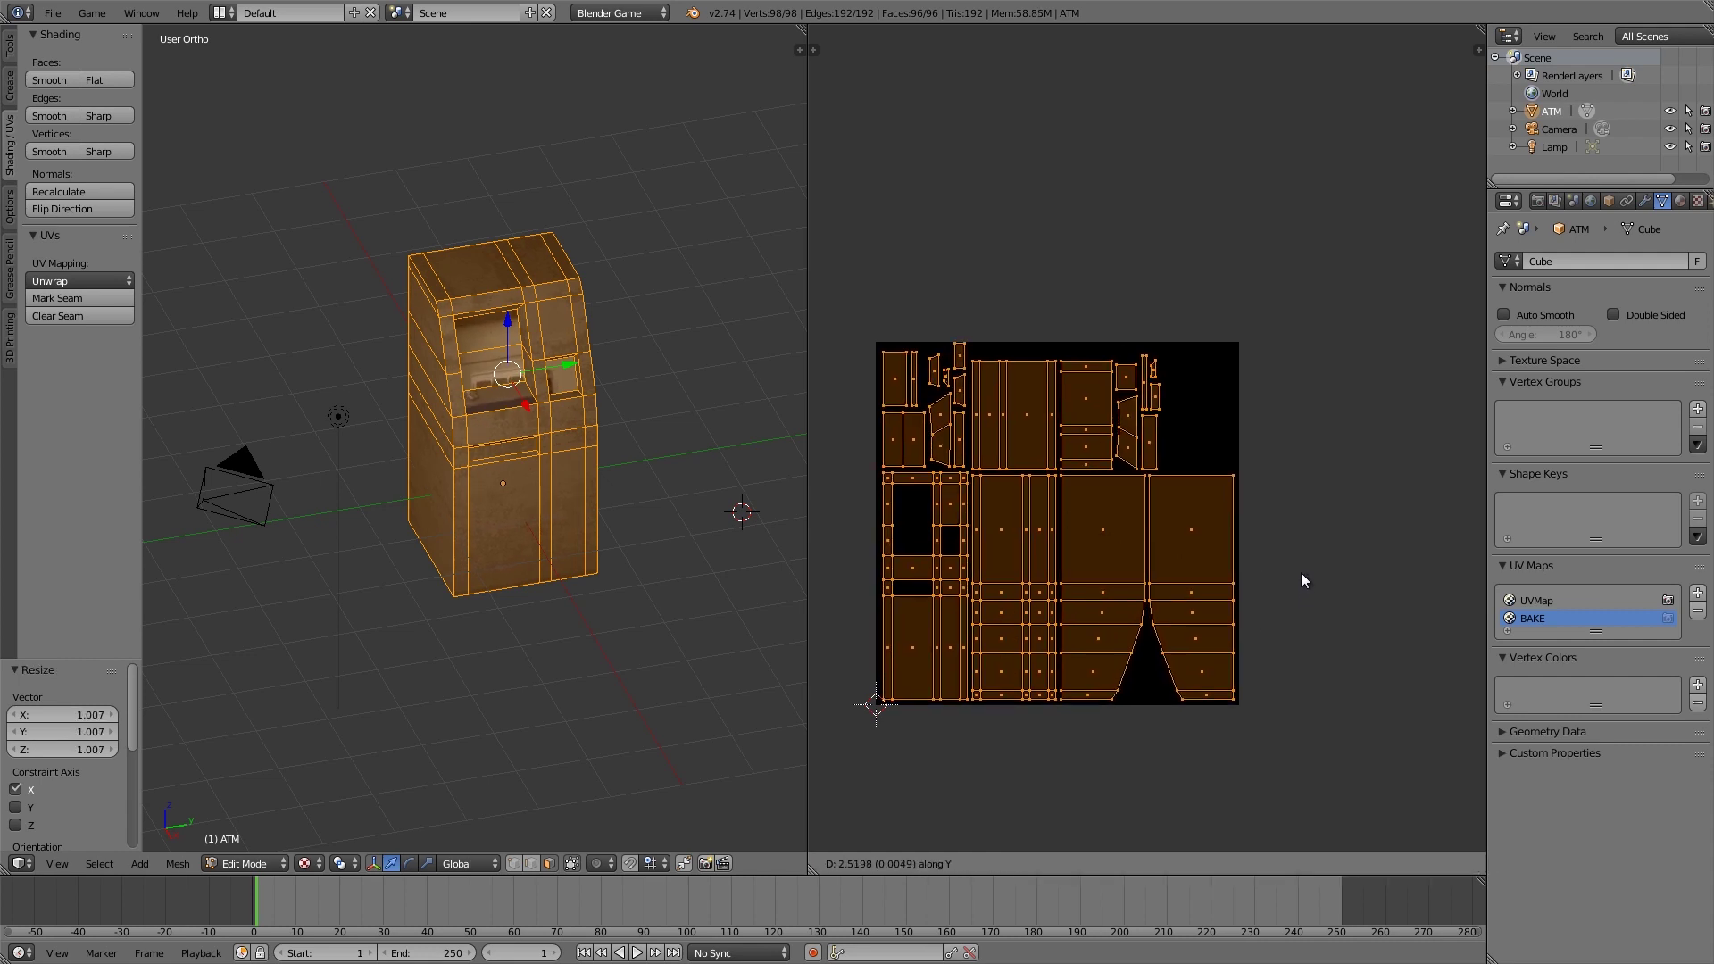
click(1298, 584)
scroll(1305, 588, up, 1)
key(g)
key(x)
key(Escape)
key(a)
scroll(1309, 587, down, 1)
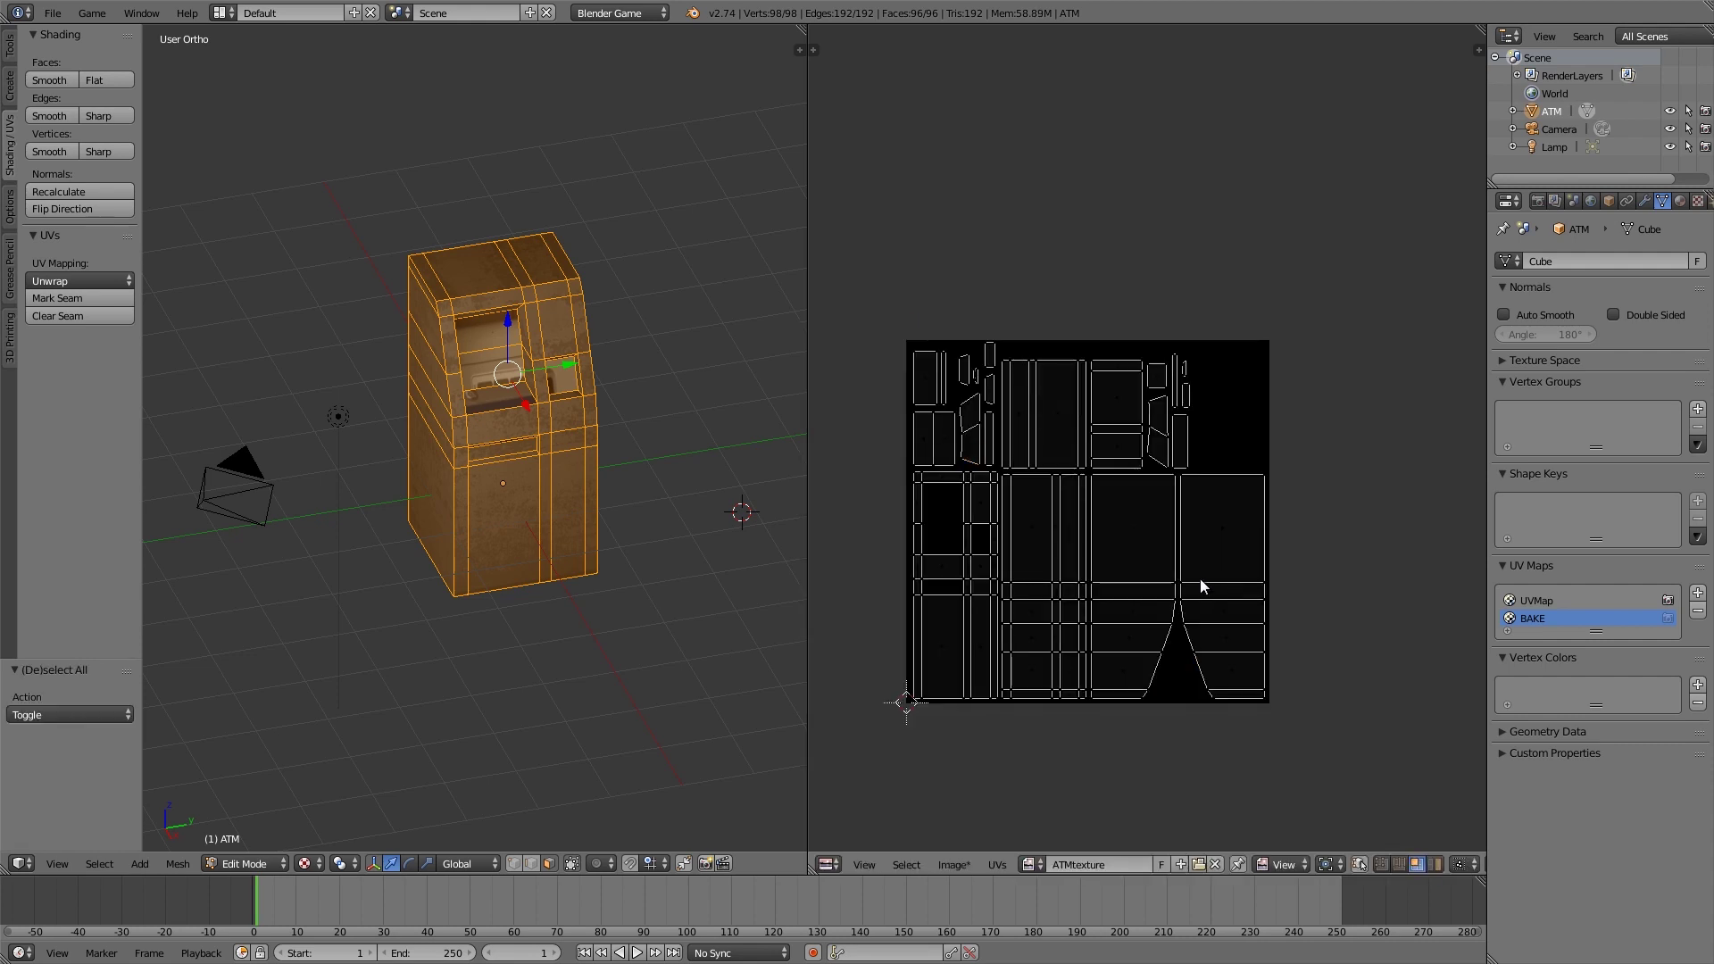
Step: Map Material.001's Texture.001 through UVMap
scroll(581, 378, up, 1)
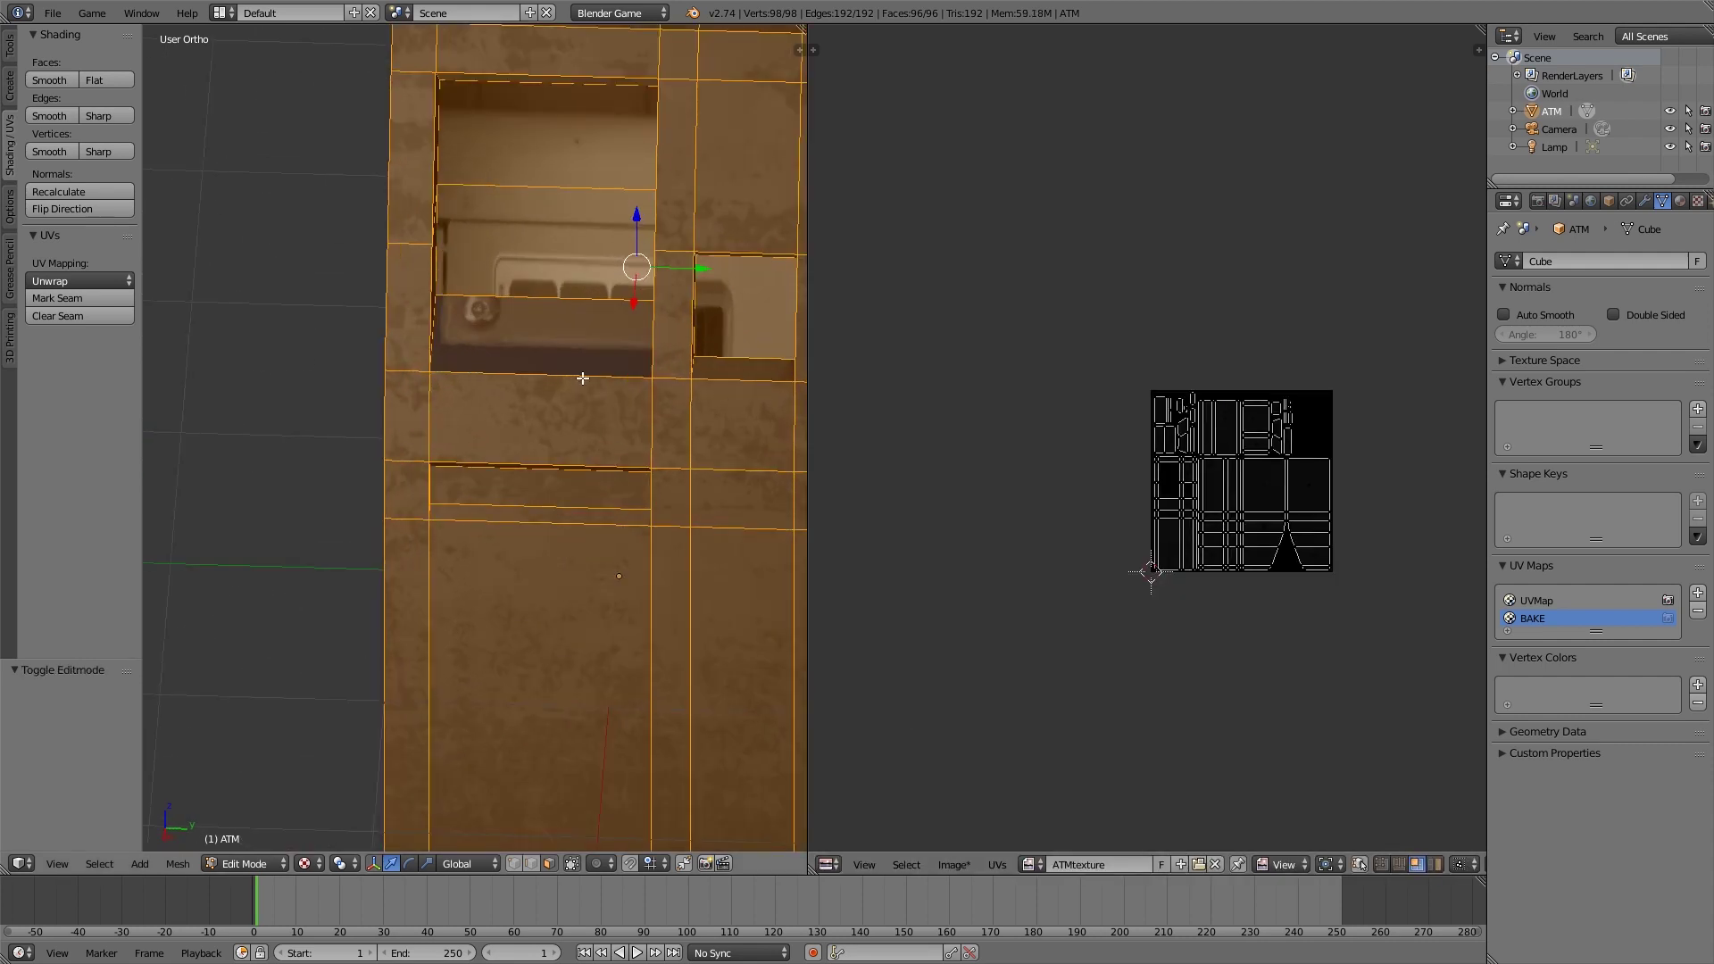
shift+middle_drag(582, 379, 560, 473)
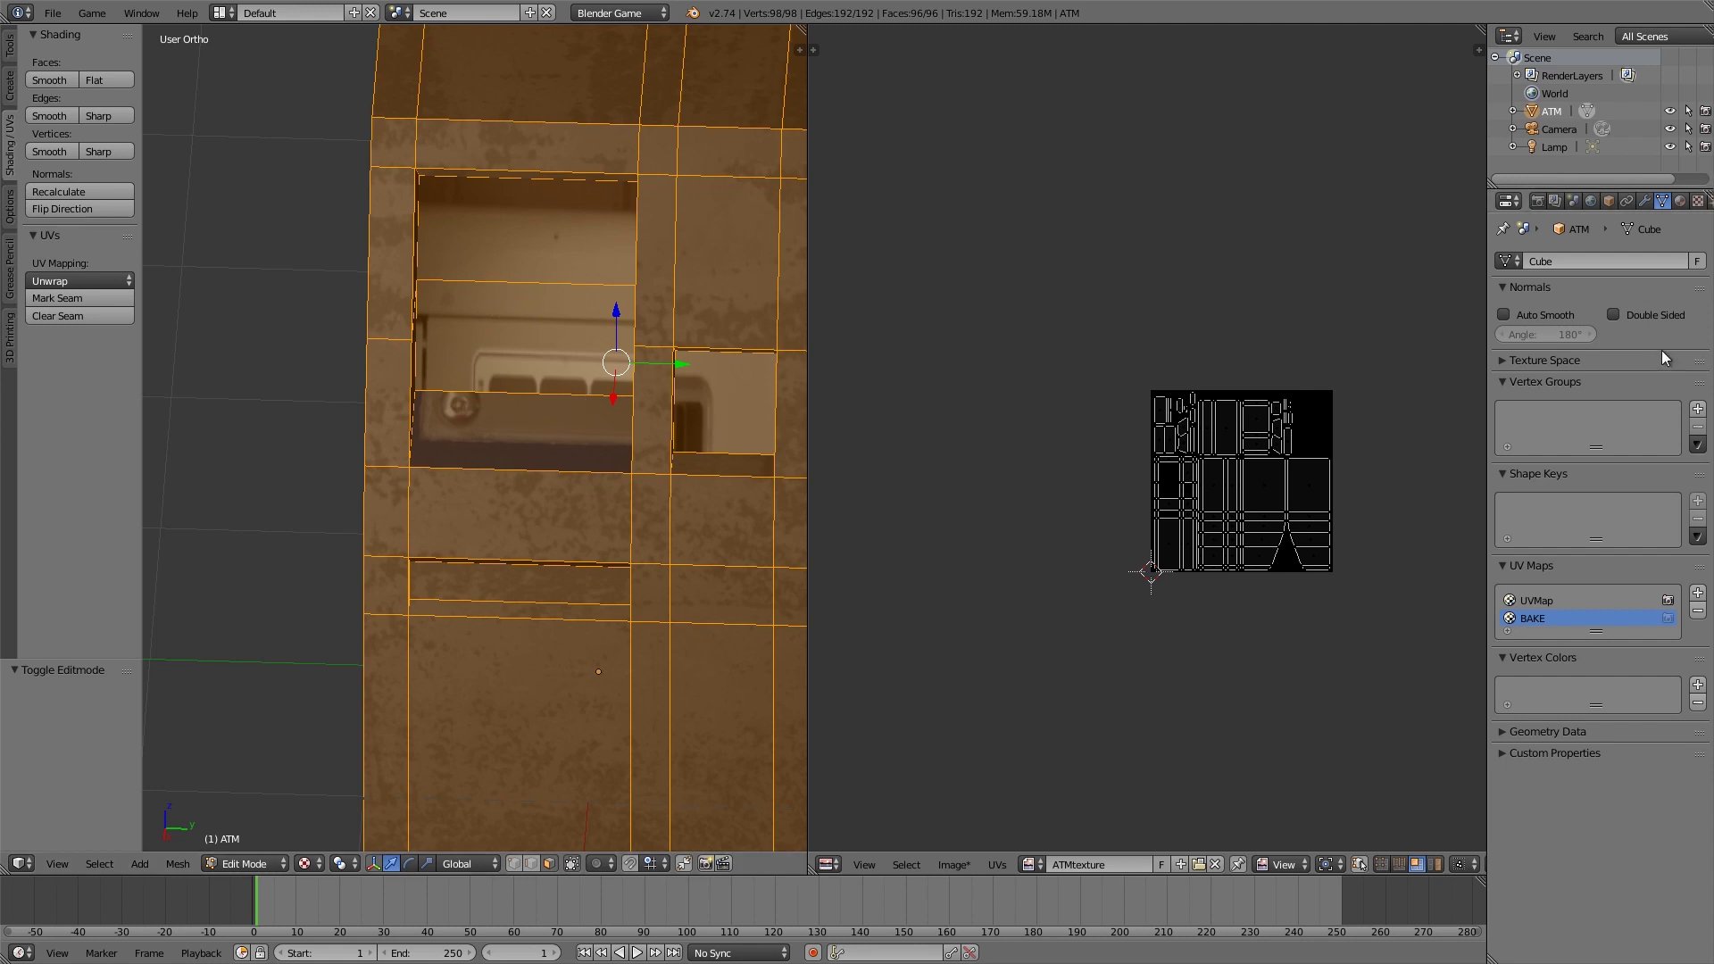
click(1678, 200)
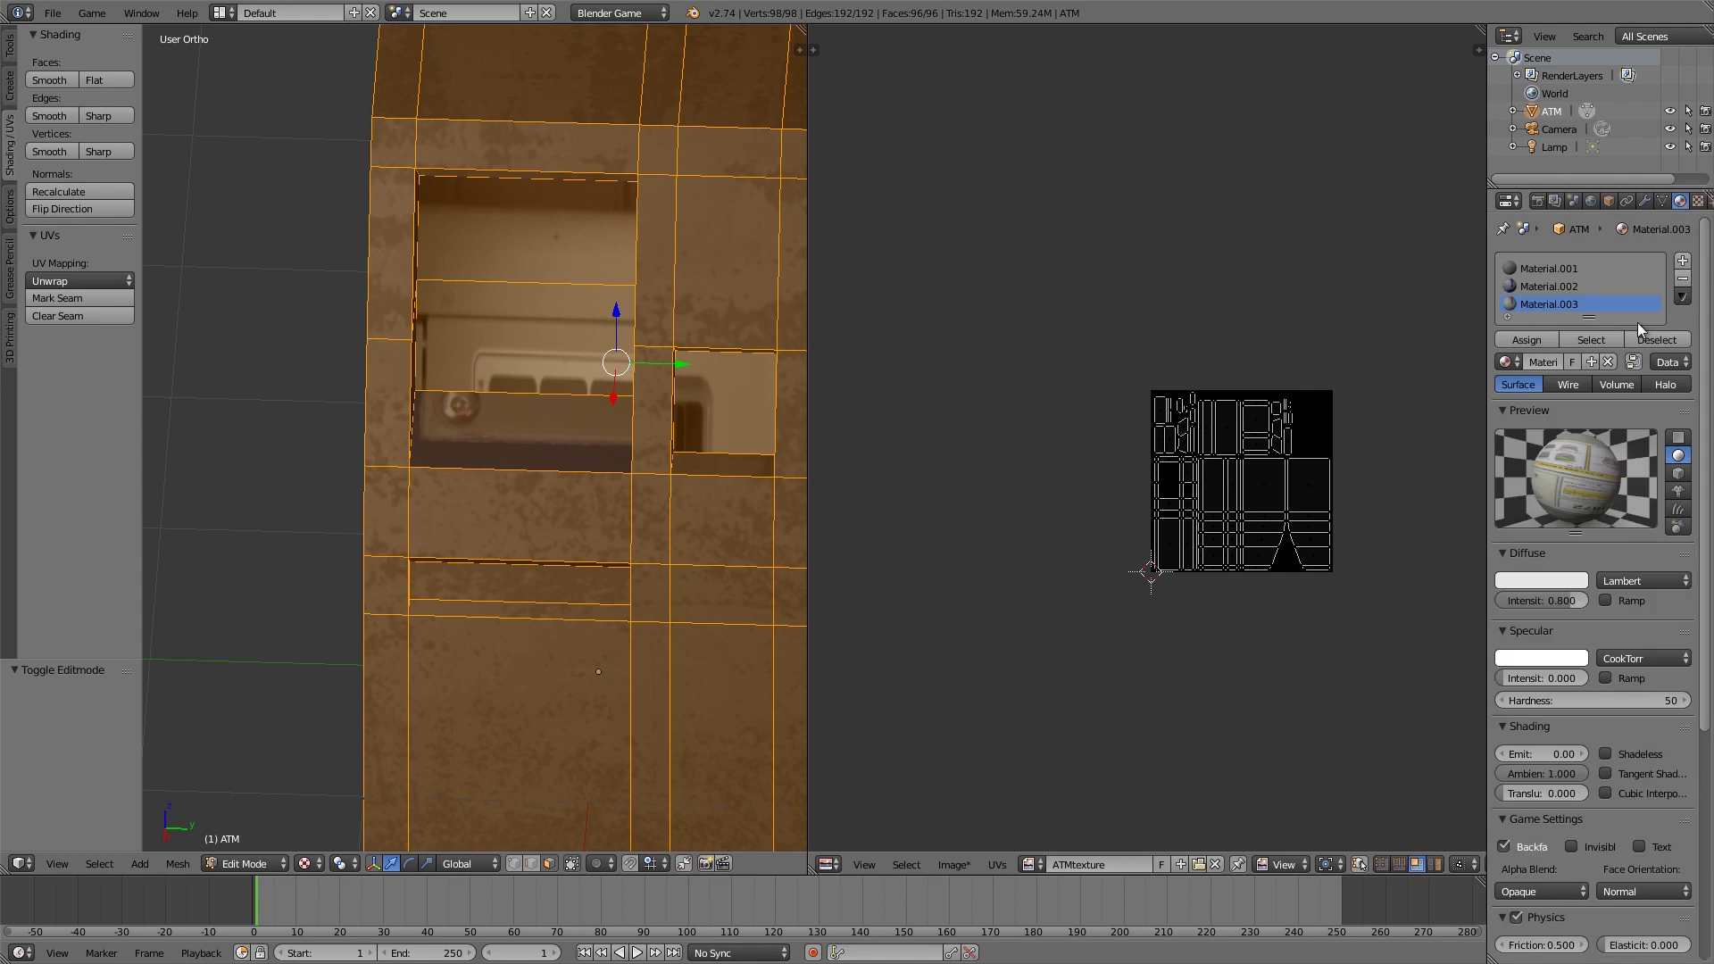
click(1550, 268)
click(1697, 201)
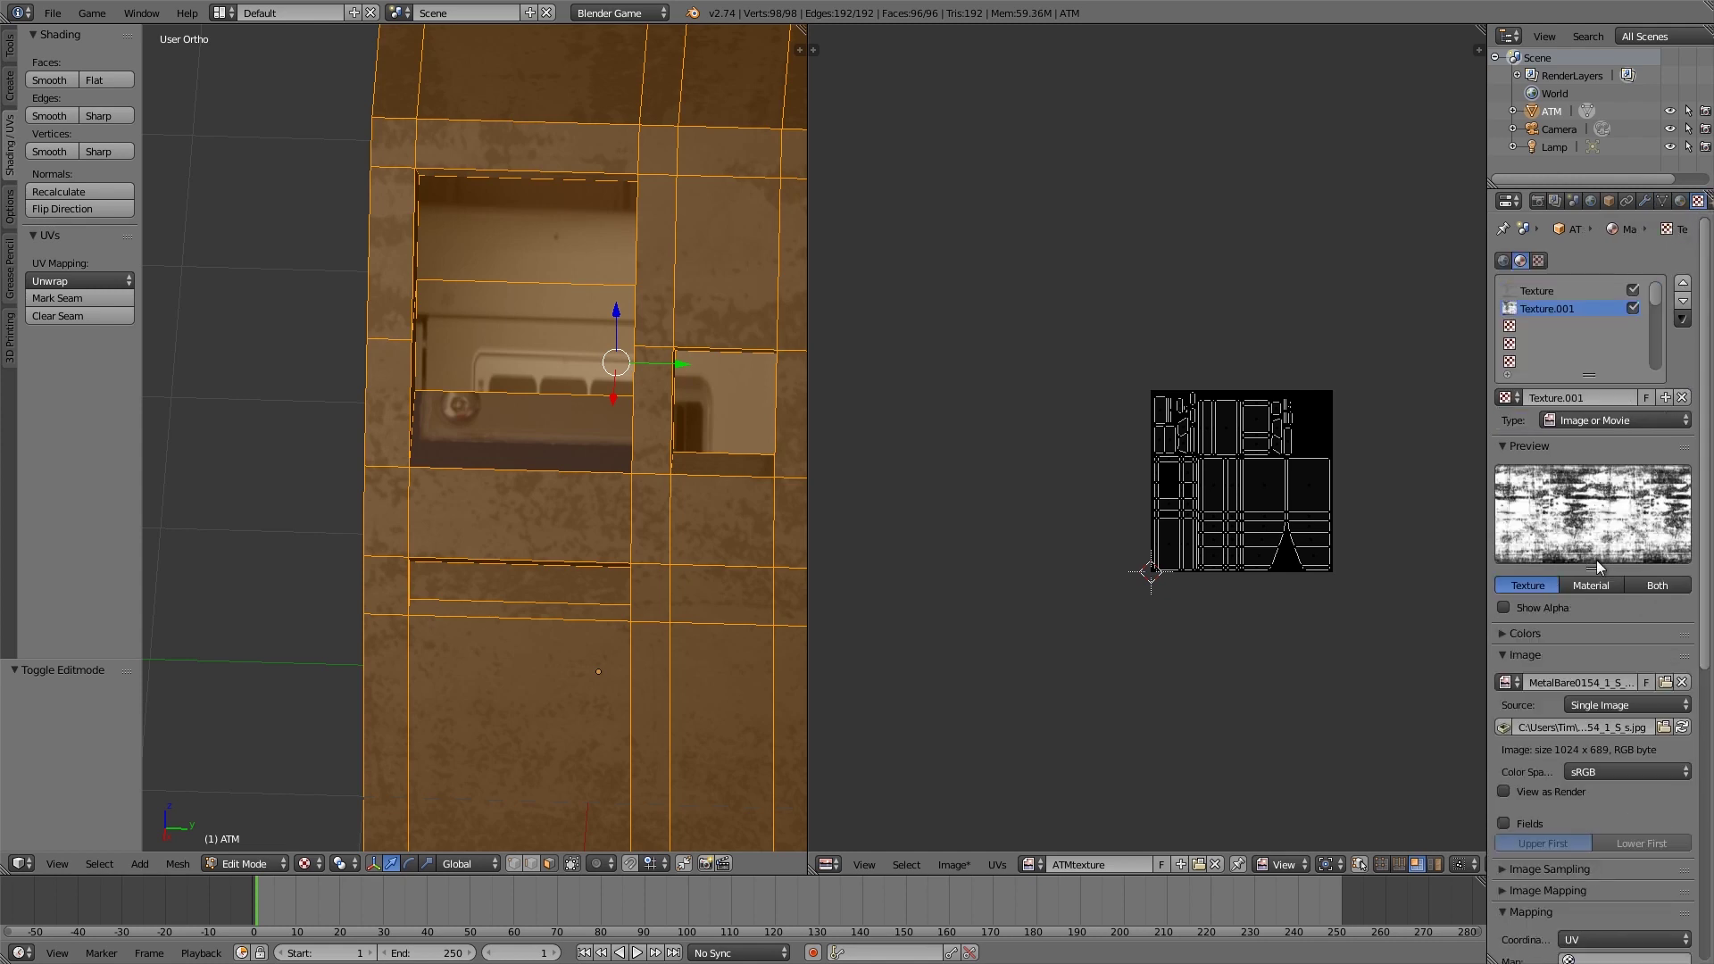
scroll(1604, 670, down, 6)
click(1607, 640)
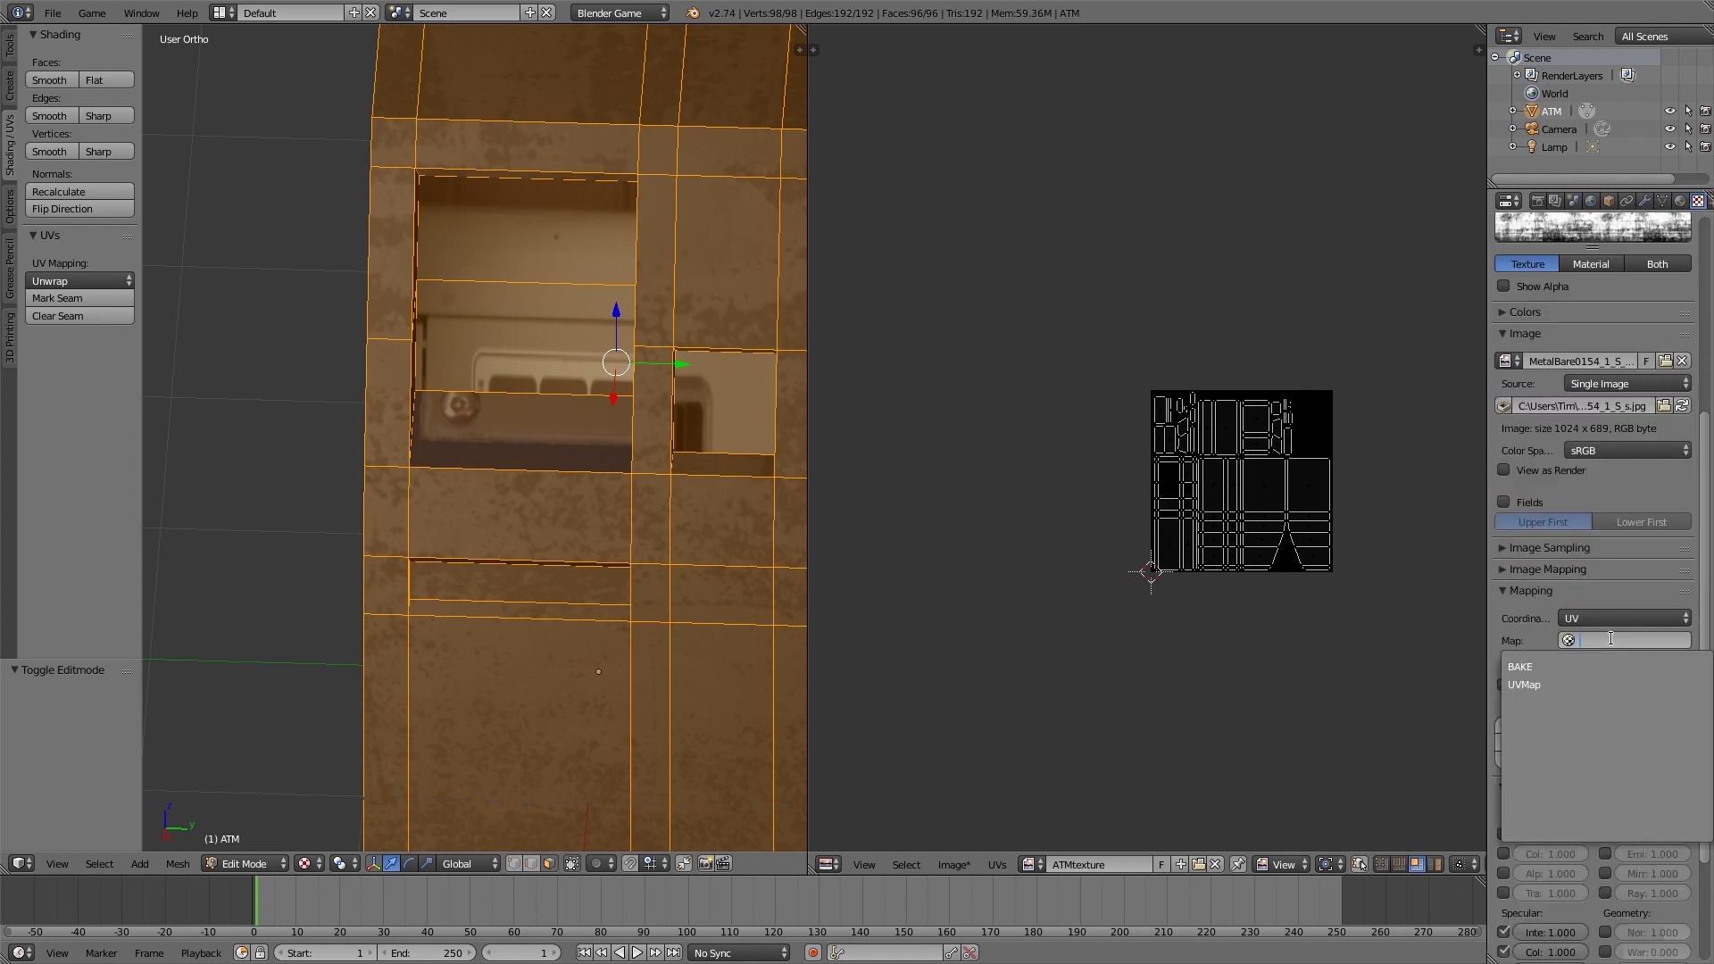
click(1547, 685)
scroll(1598, 541, up, 9)
Step: Map Material.001's first texture slot, Texture, through UVMap as well
click(1532, 293)
scroll(1567, 658, down, 6)
scroll(1568, 750, down, 2)
click(1598, 676)
click(1598, 718)
scroll(1605, 530, up, 5)
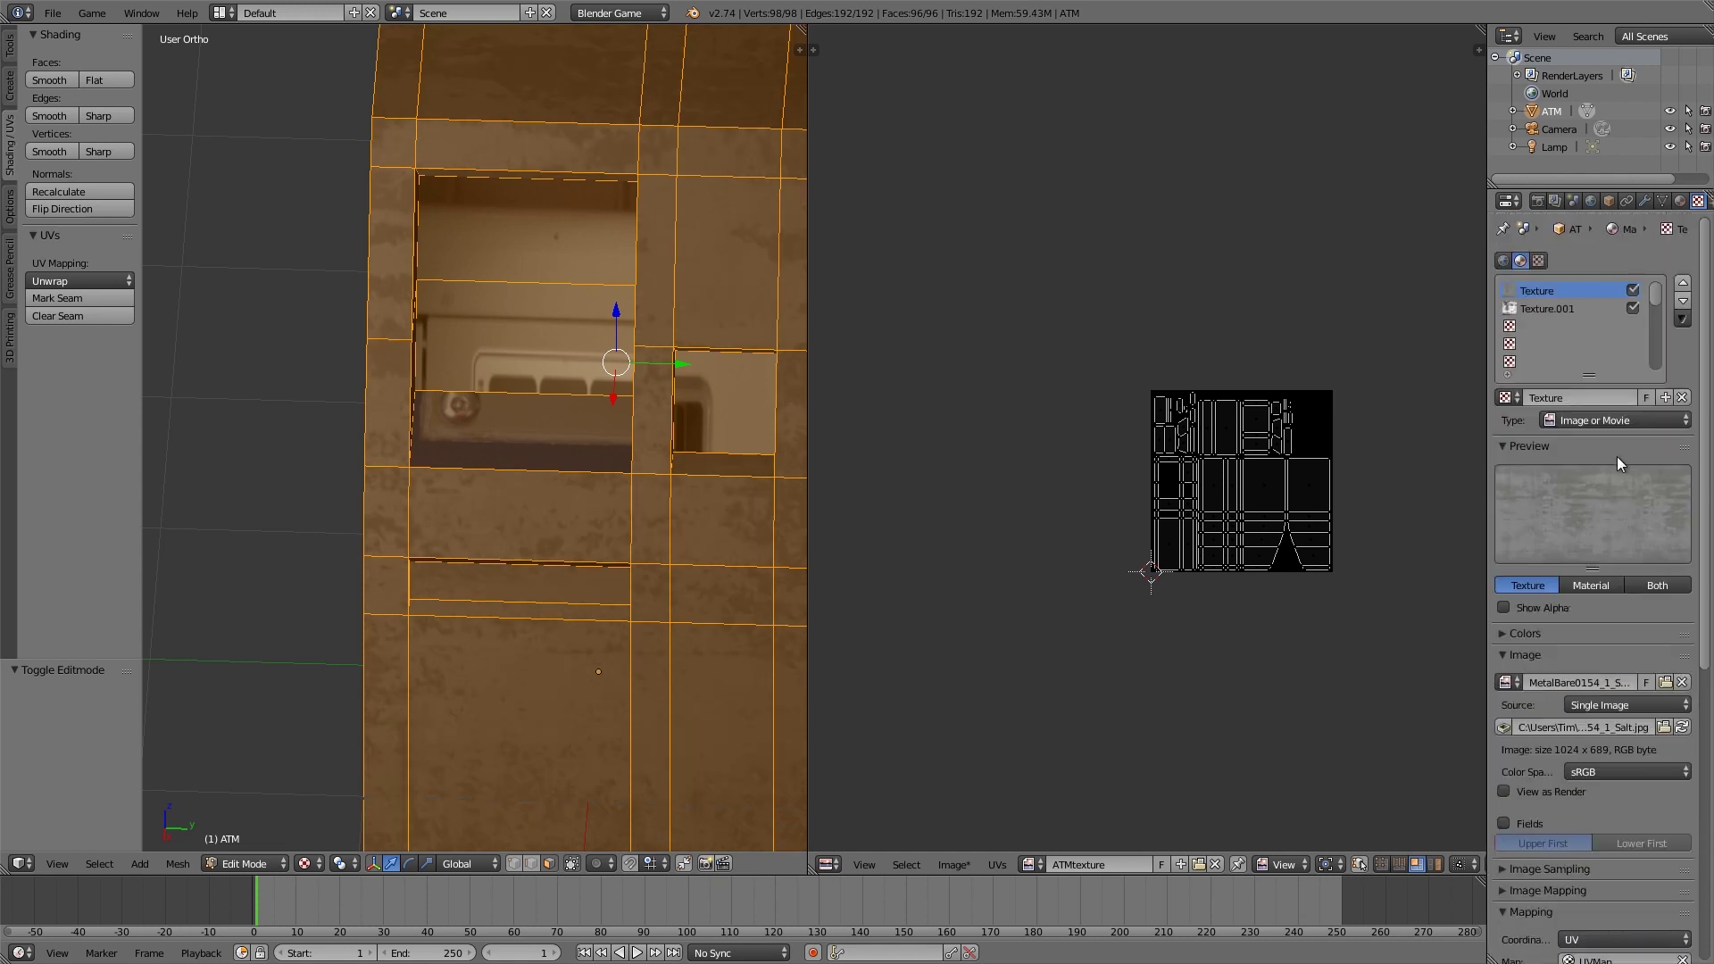
Step: Map Material.002's keypad texture, Texture.002, through UVMap
click(1679, 201)
click(1559, 291)
click(1697, 204)
scroll(1603, 446, down, 10)
click(1612, 569)
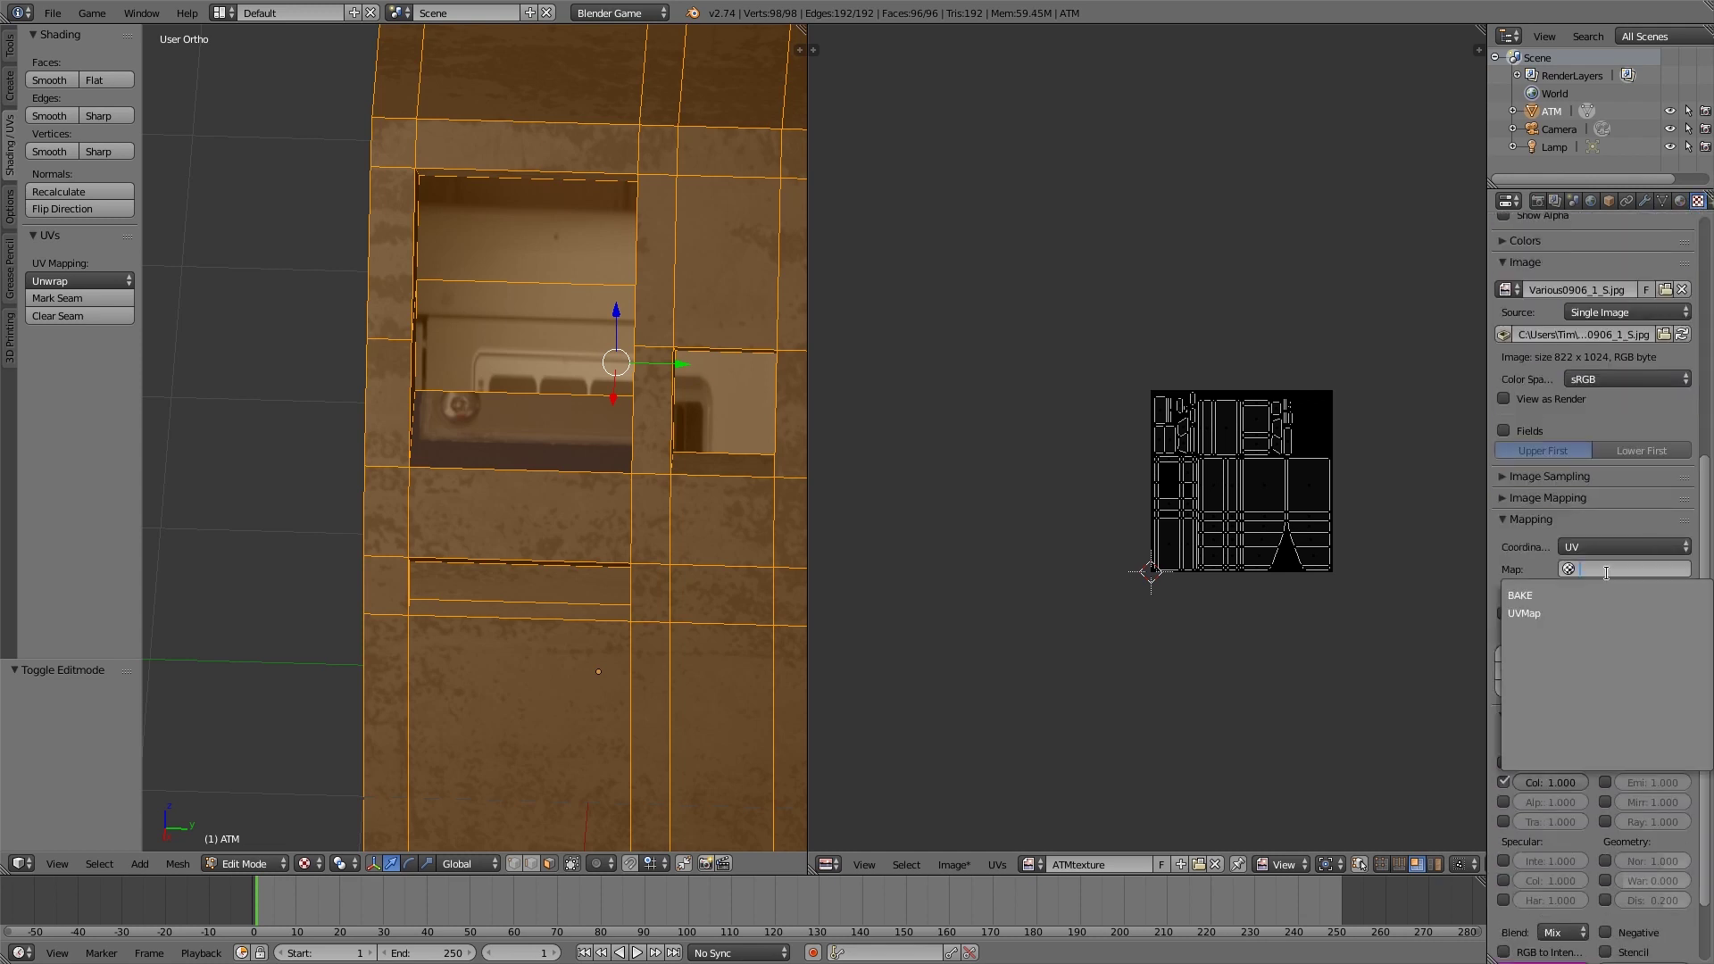
click(1584, 614)
scroll(1650, 559, up, 10)
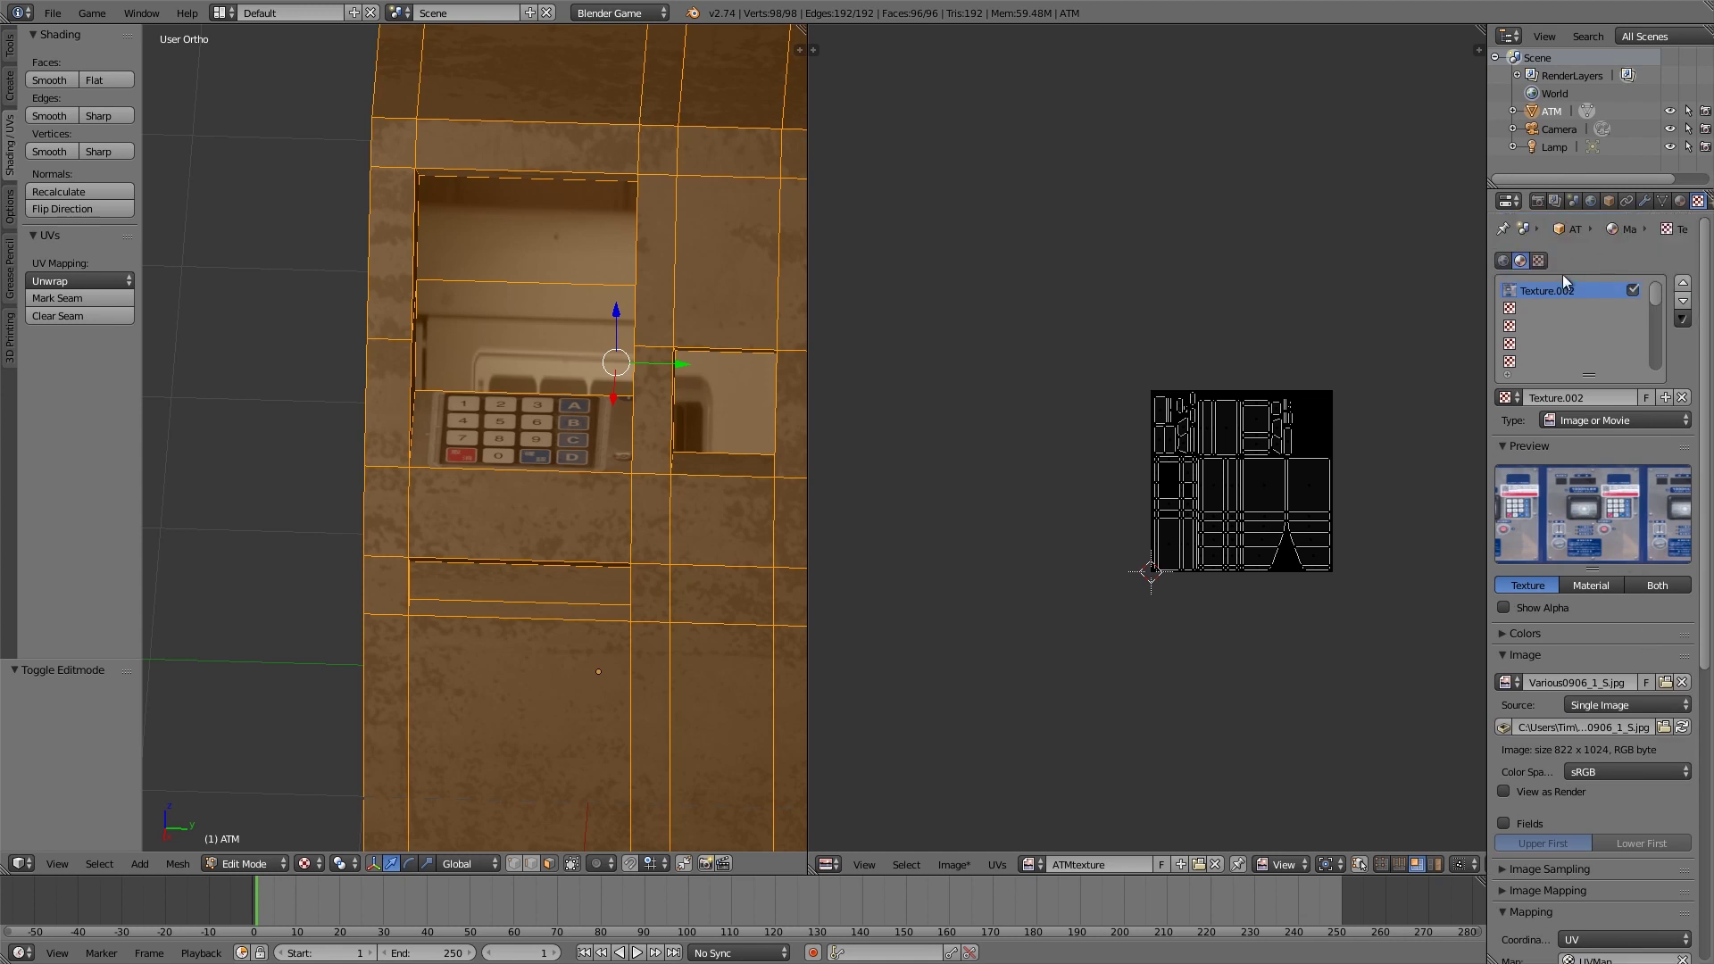
Step: Check Material.003's Texture.003 UV map, then return to Edit Mode
click(1680, 203)
click(1588, 307)
click(1698, 203)
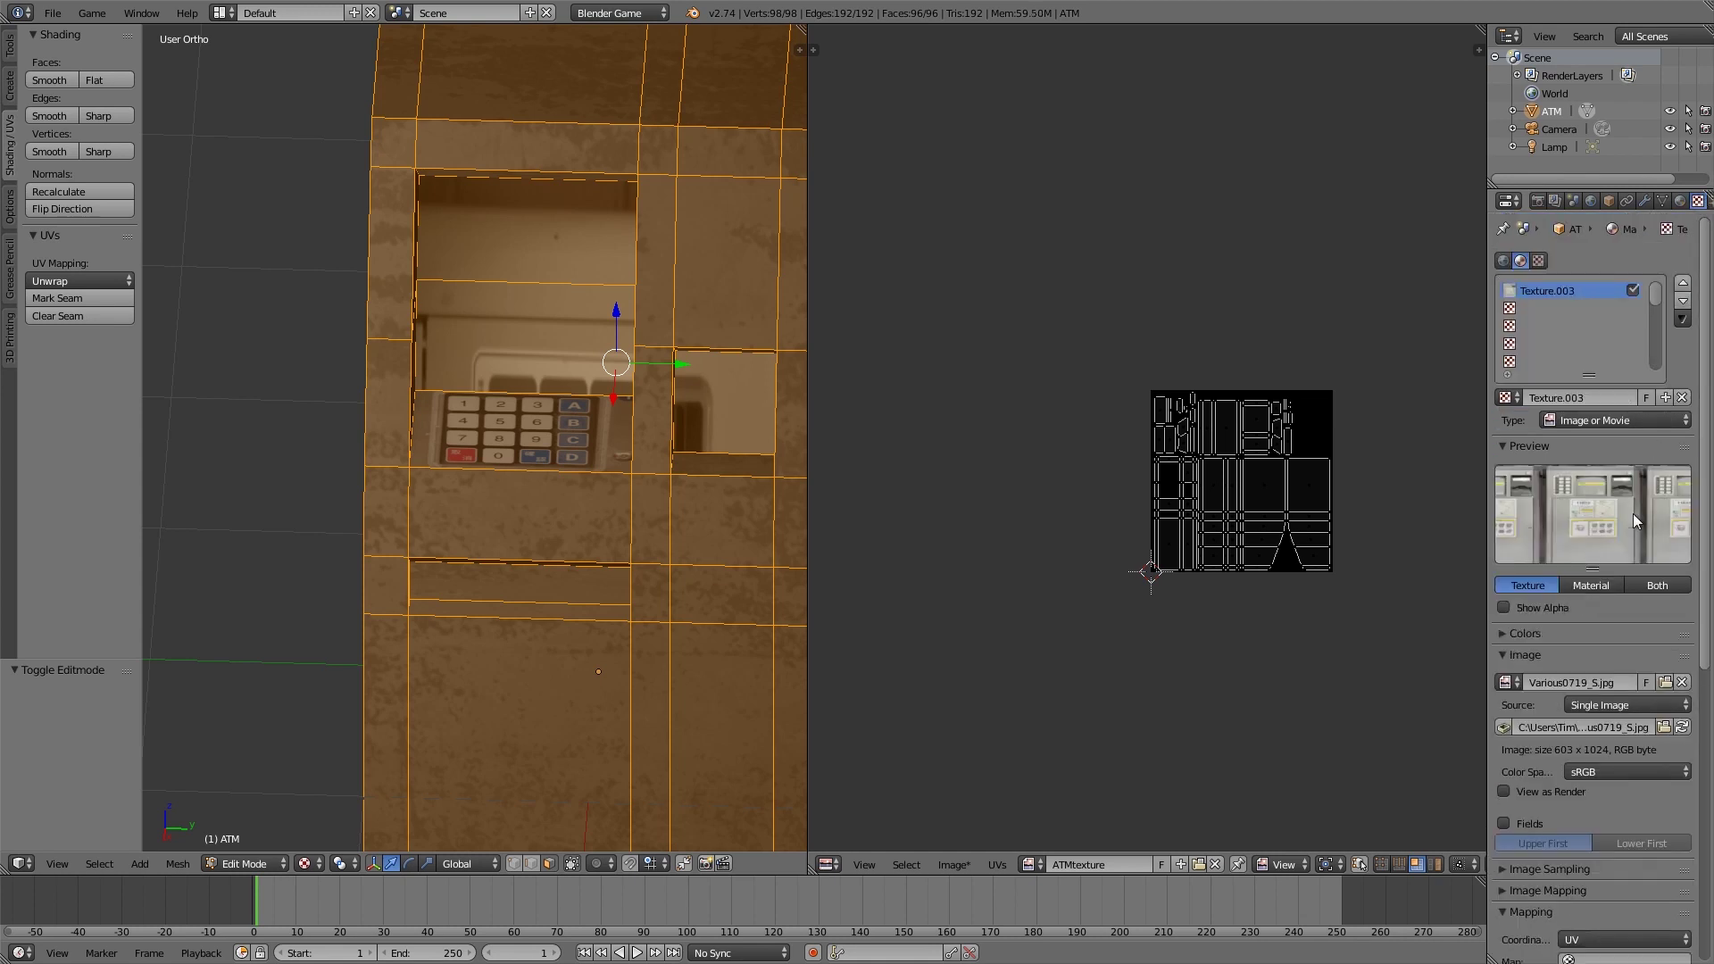
scroll(1592, 638, down, 7)
click(1605, 711)
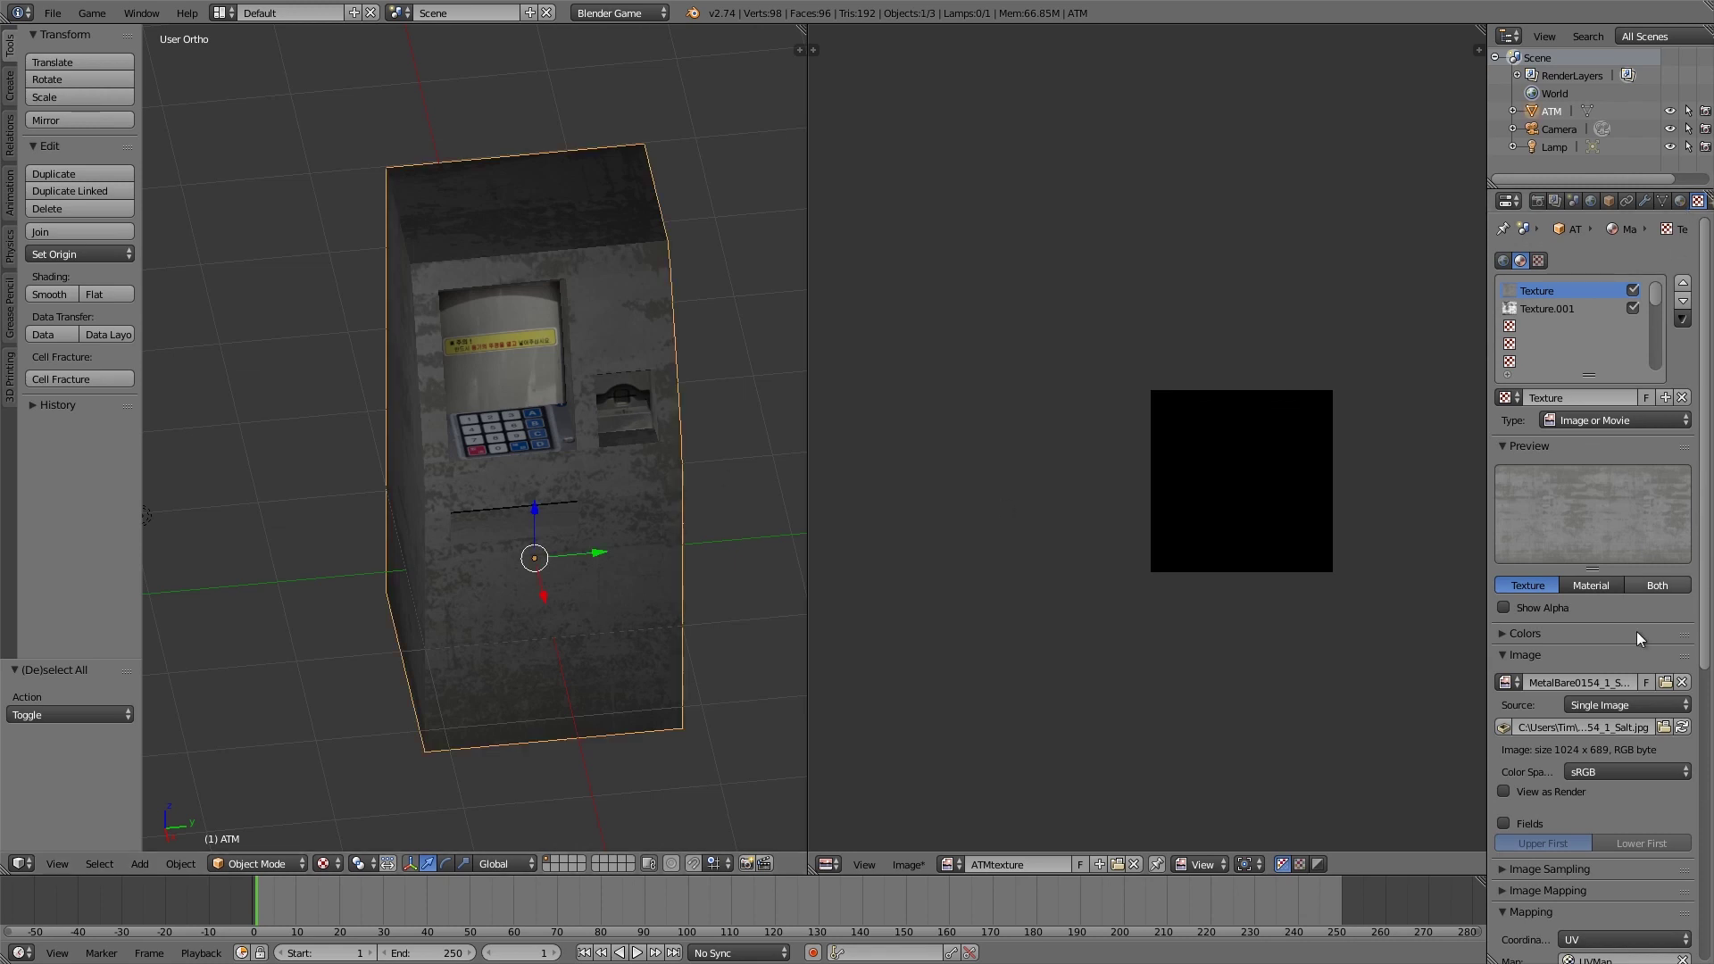
scroll(1637, 630, down, 3)
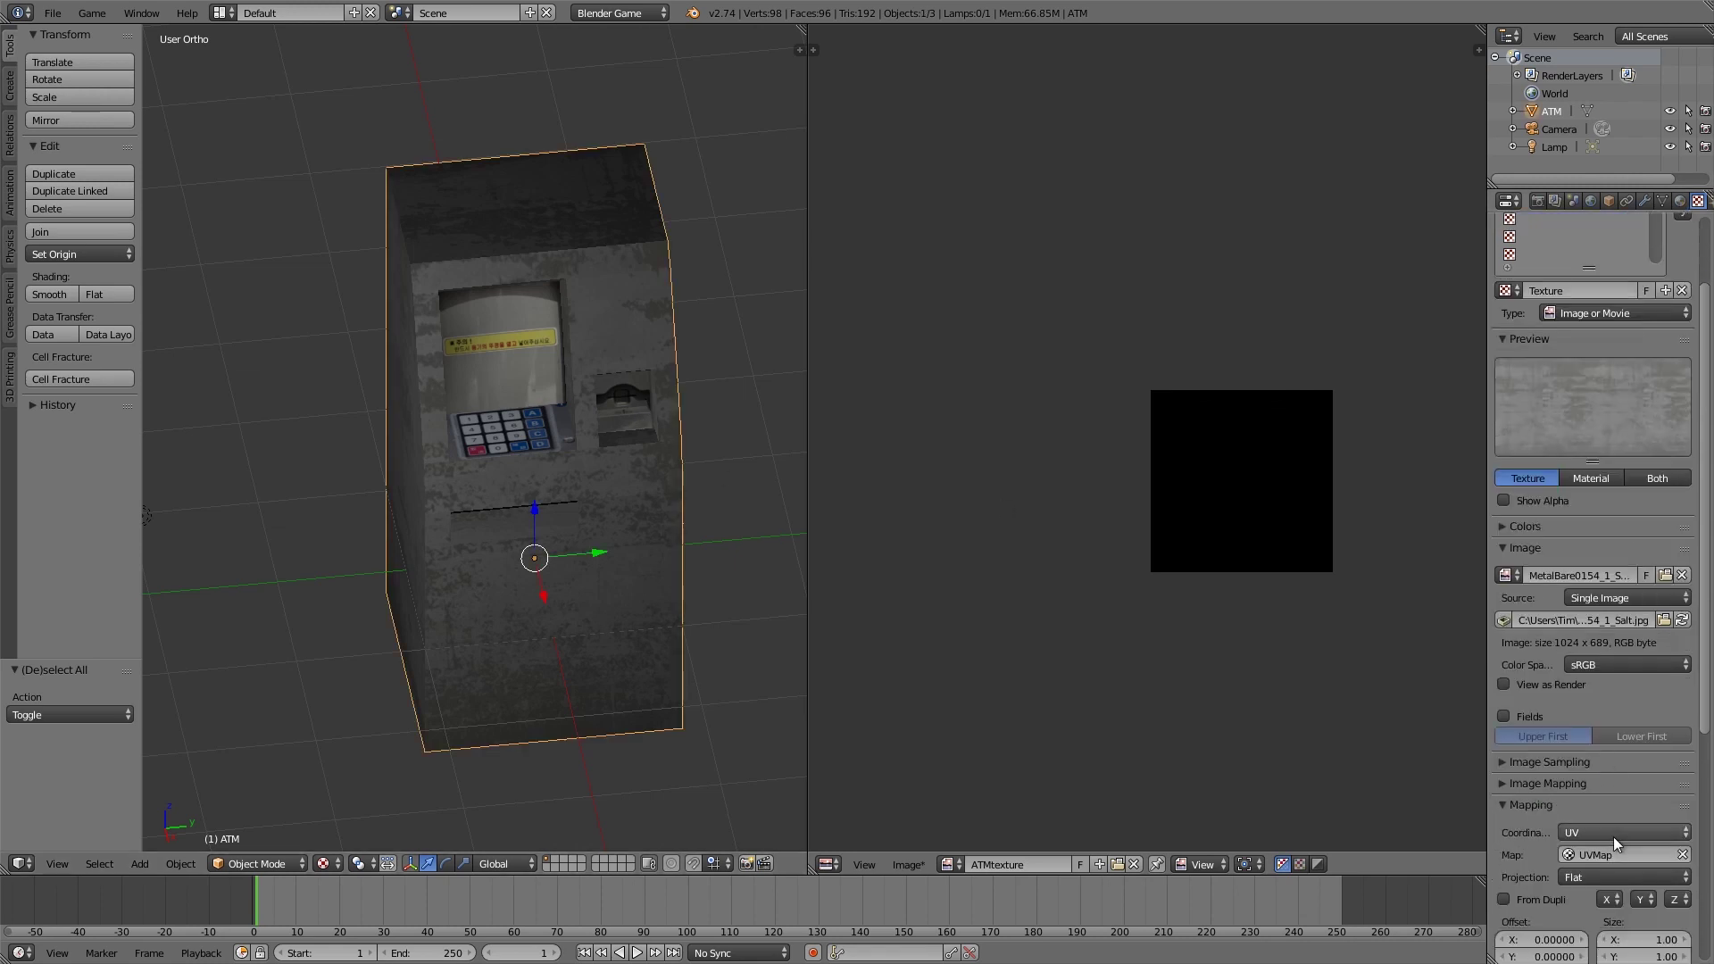
click(1680, 201)
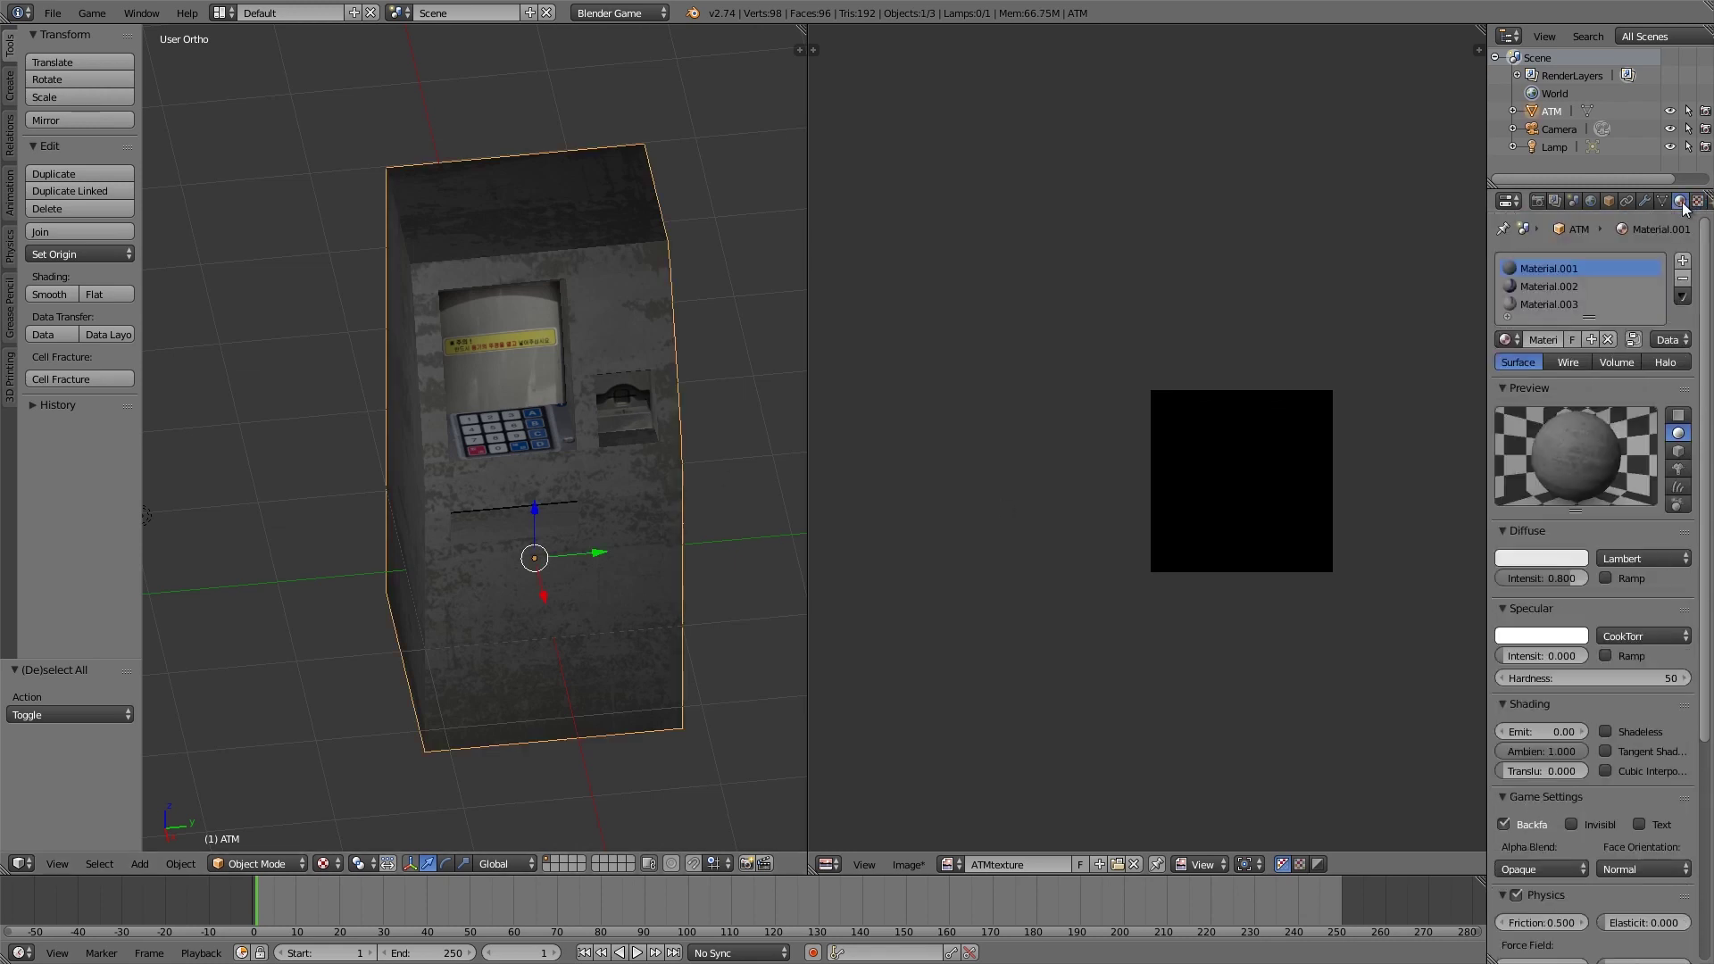
scroll(489, 448, up, 4)
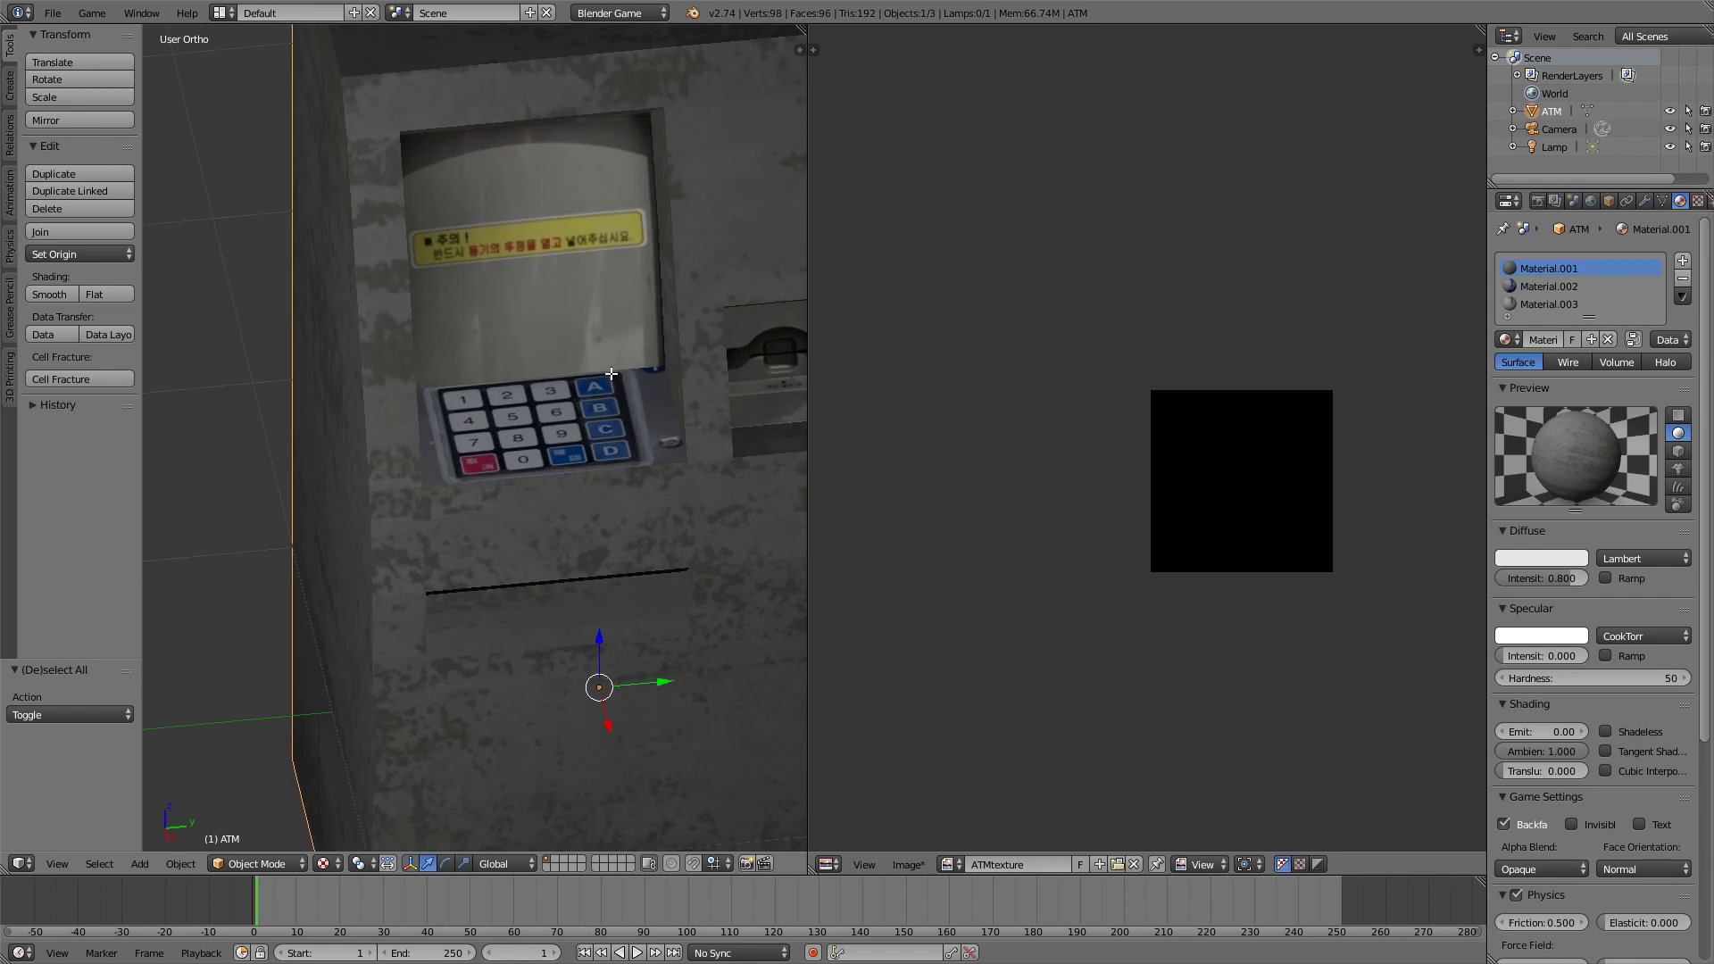
key(Tab)
click(1663, 200)
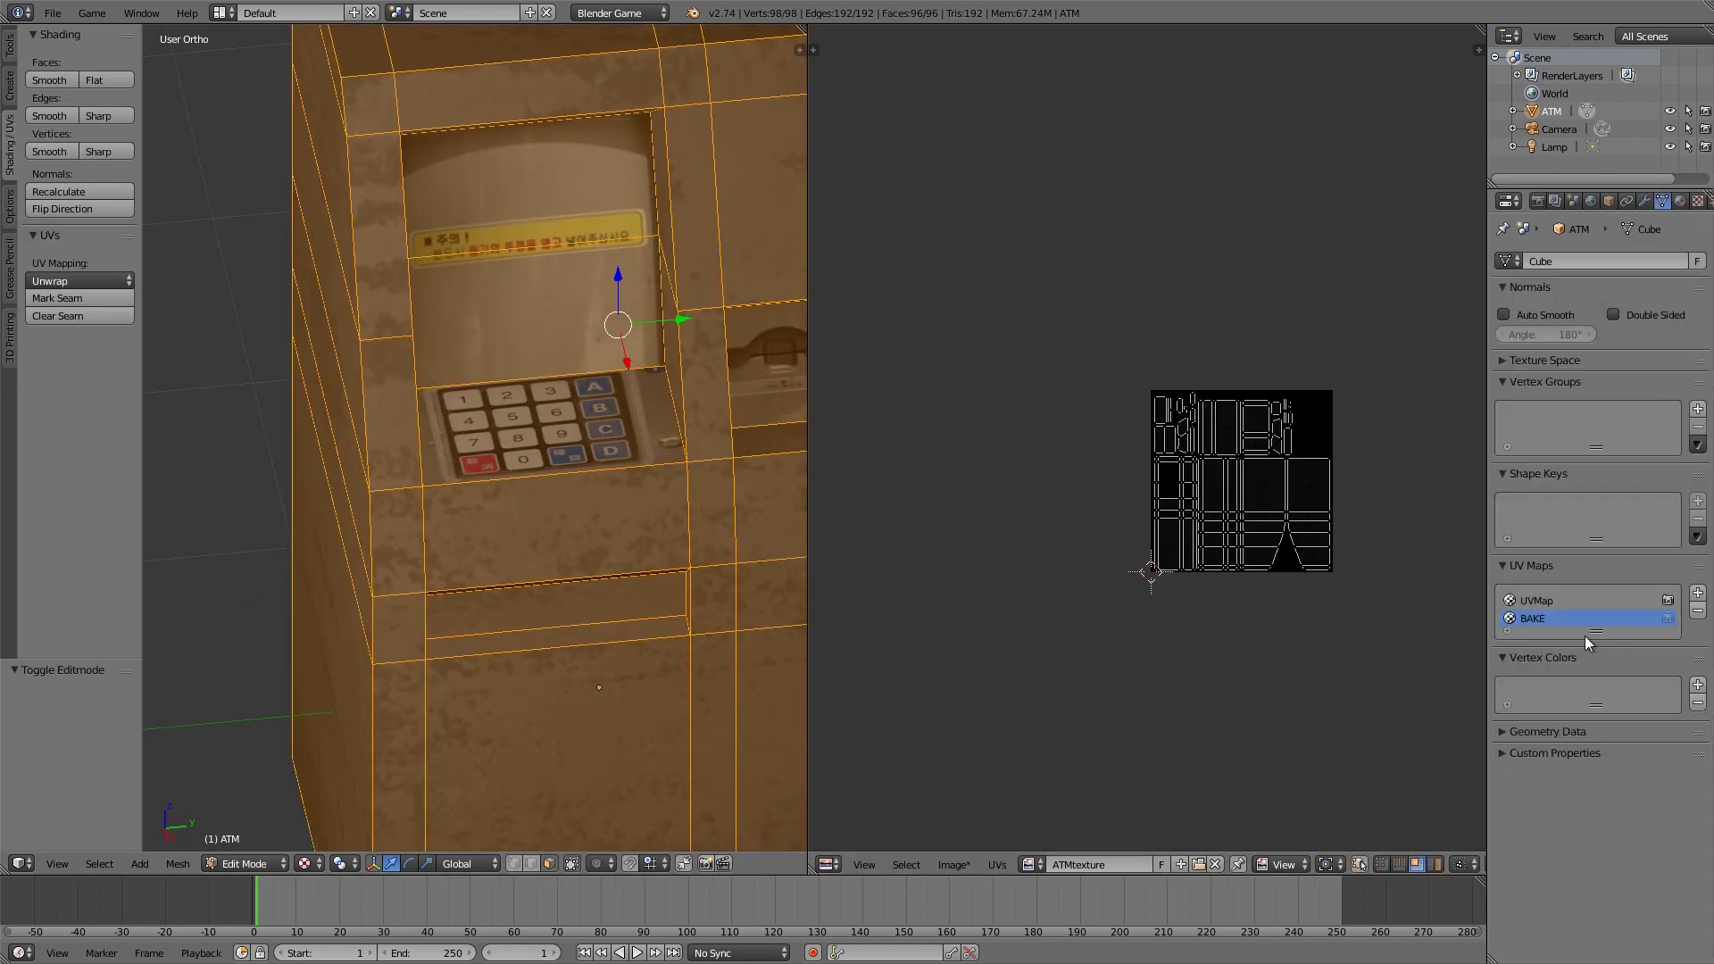
Step: Set the Bake type to Textures in Render settings and bake into ATMtexture
scroll(402, 218, down, 5)
middle_drag(1097, 484, 1078, 482)
click(1537, 201)
scroll(1576, 702, down, 4)
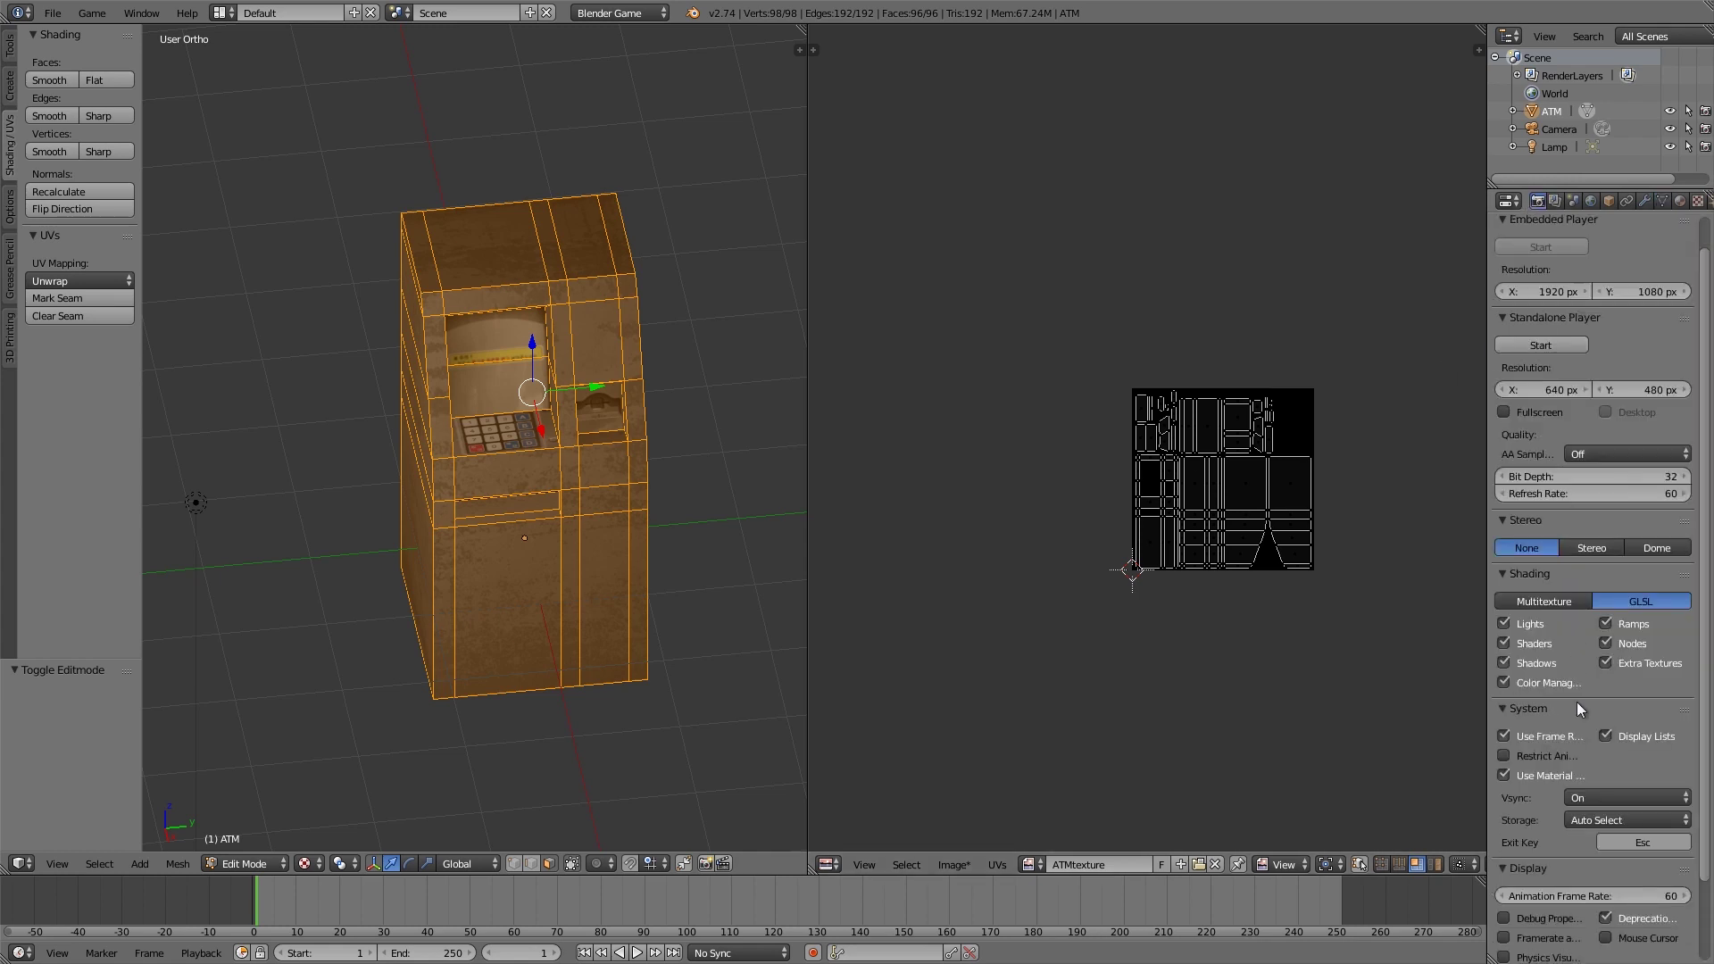
click(1522, 952)
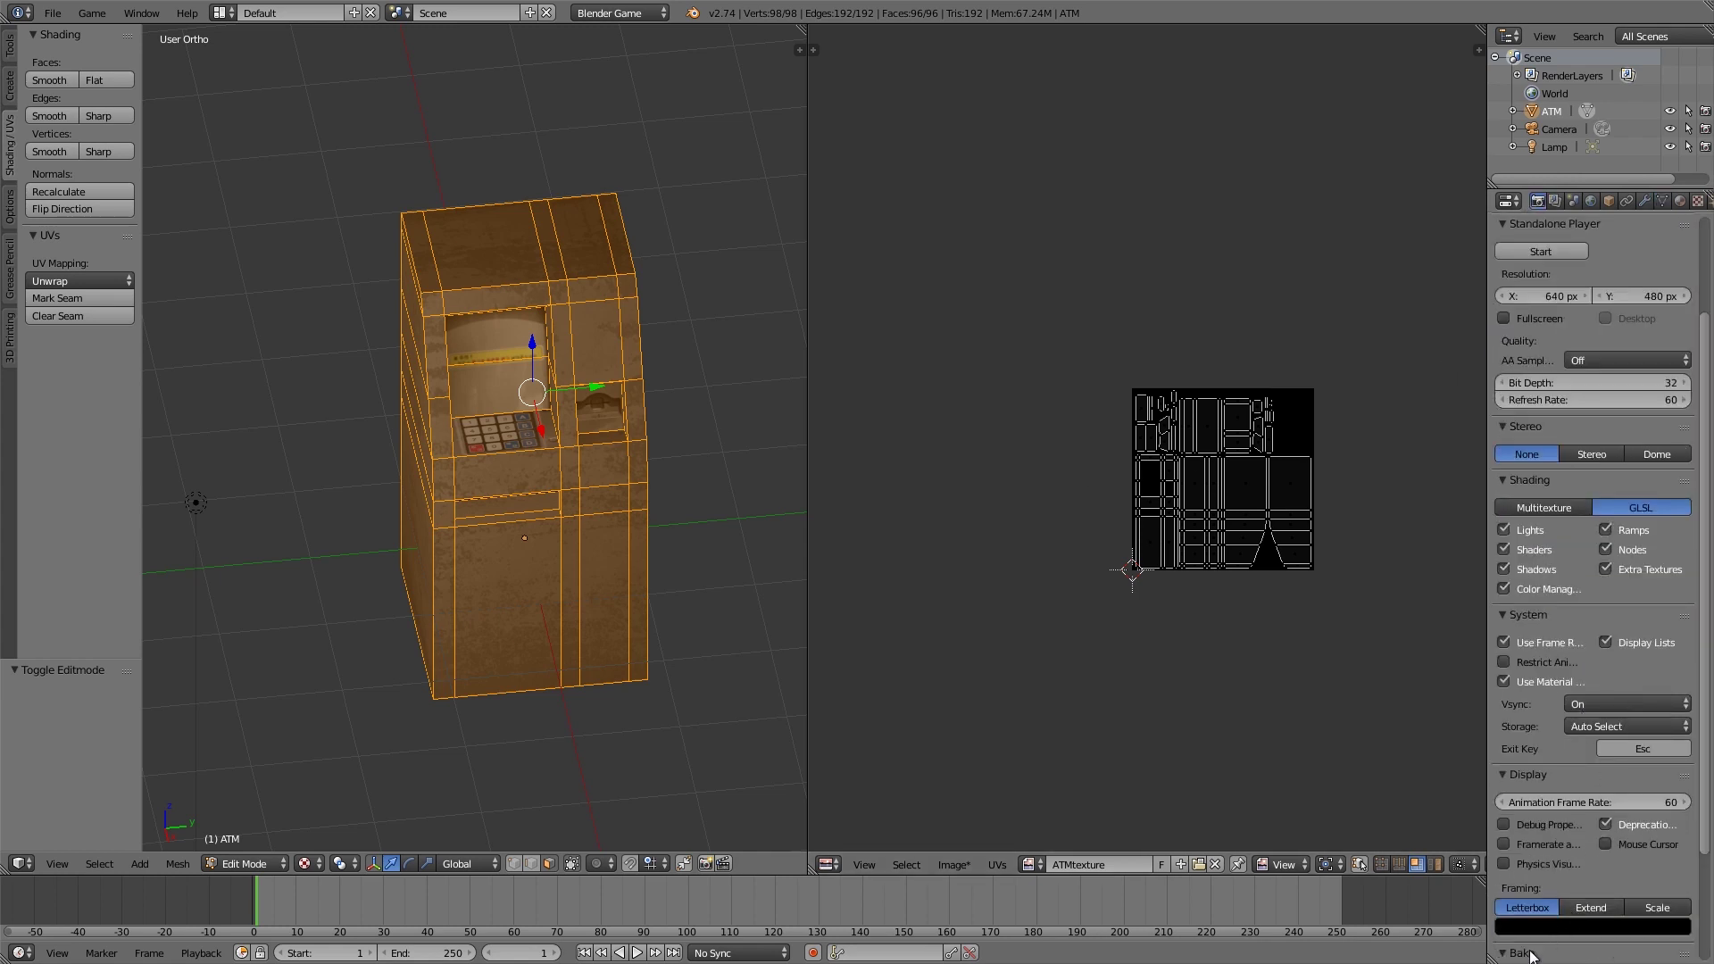
scroll(1582, 884, down, 4)
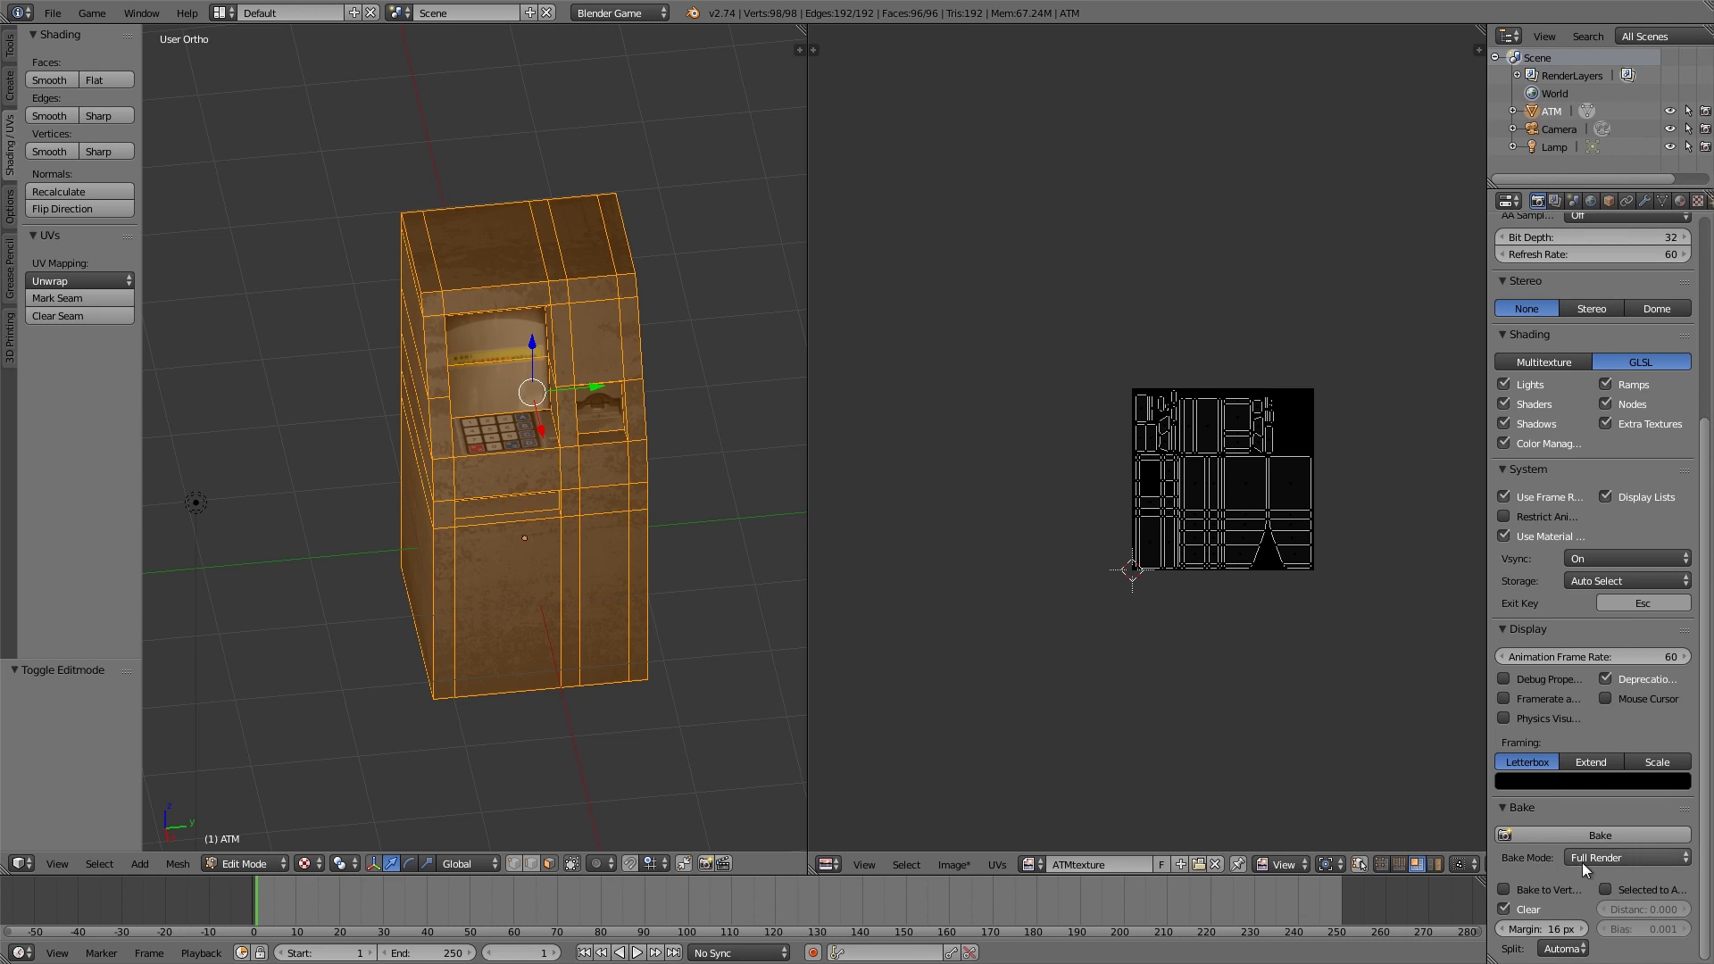
click(1582, 863)
click(1588, 759)
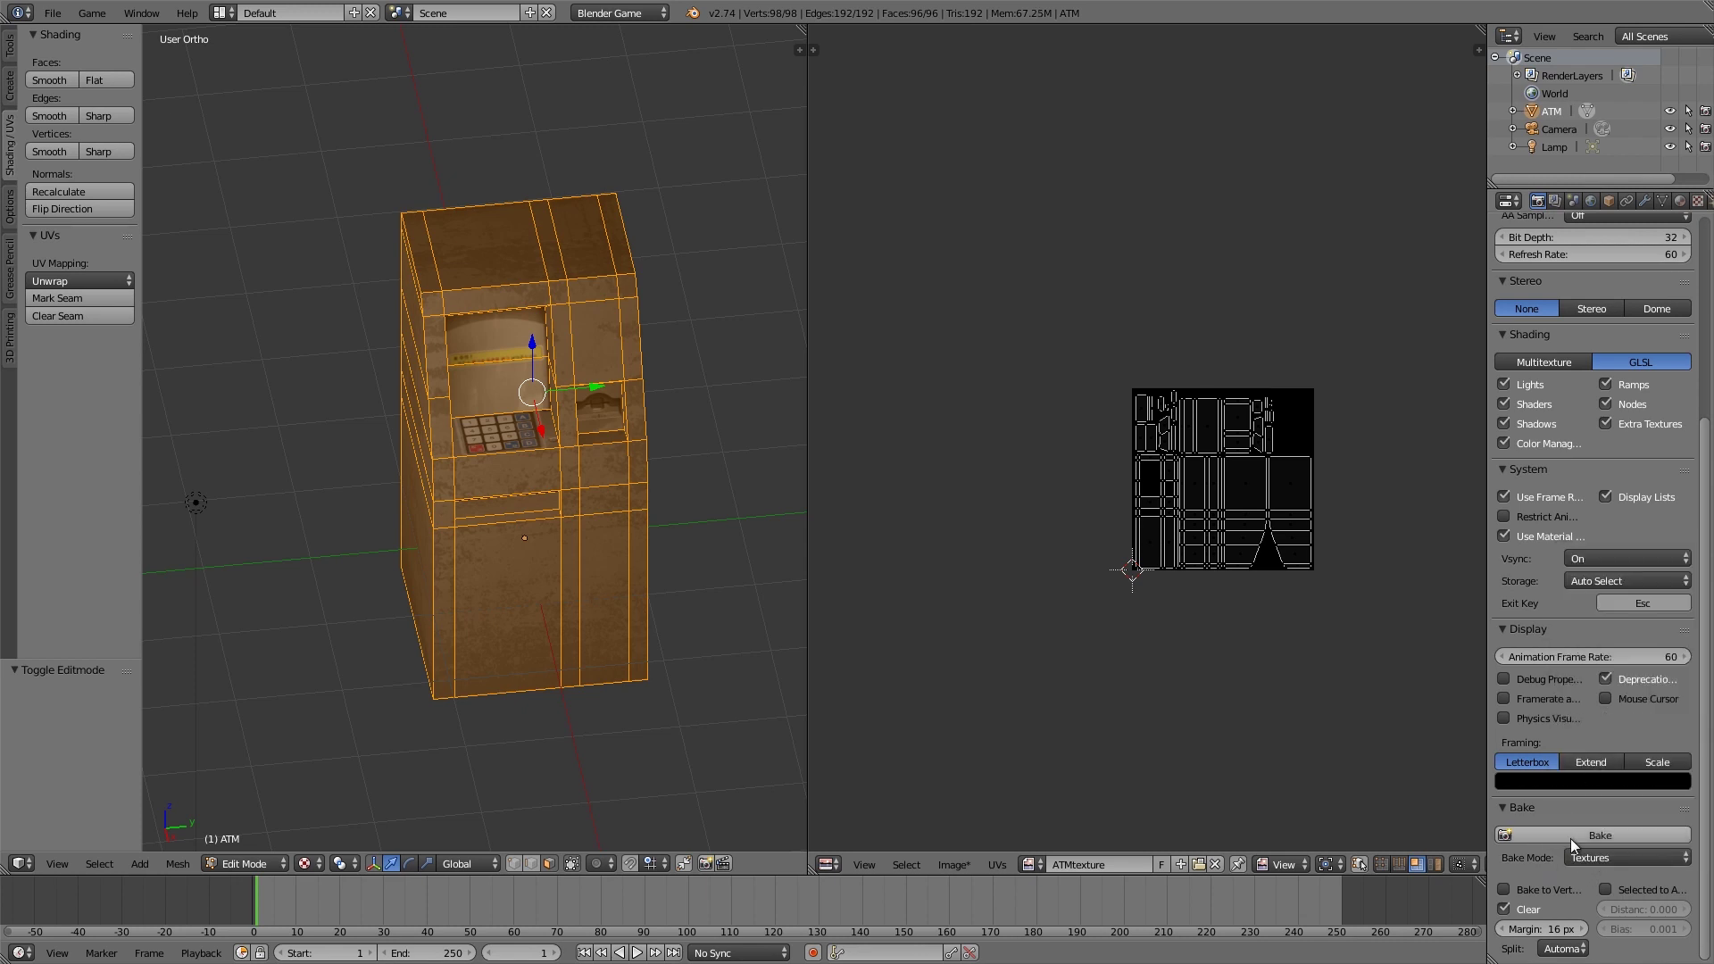
click(1571, 838)
Step: Zoom in and out over the baked ATMtexture to inspect the result
scroll(1364, 704, up, 5)
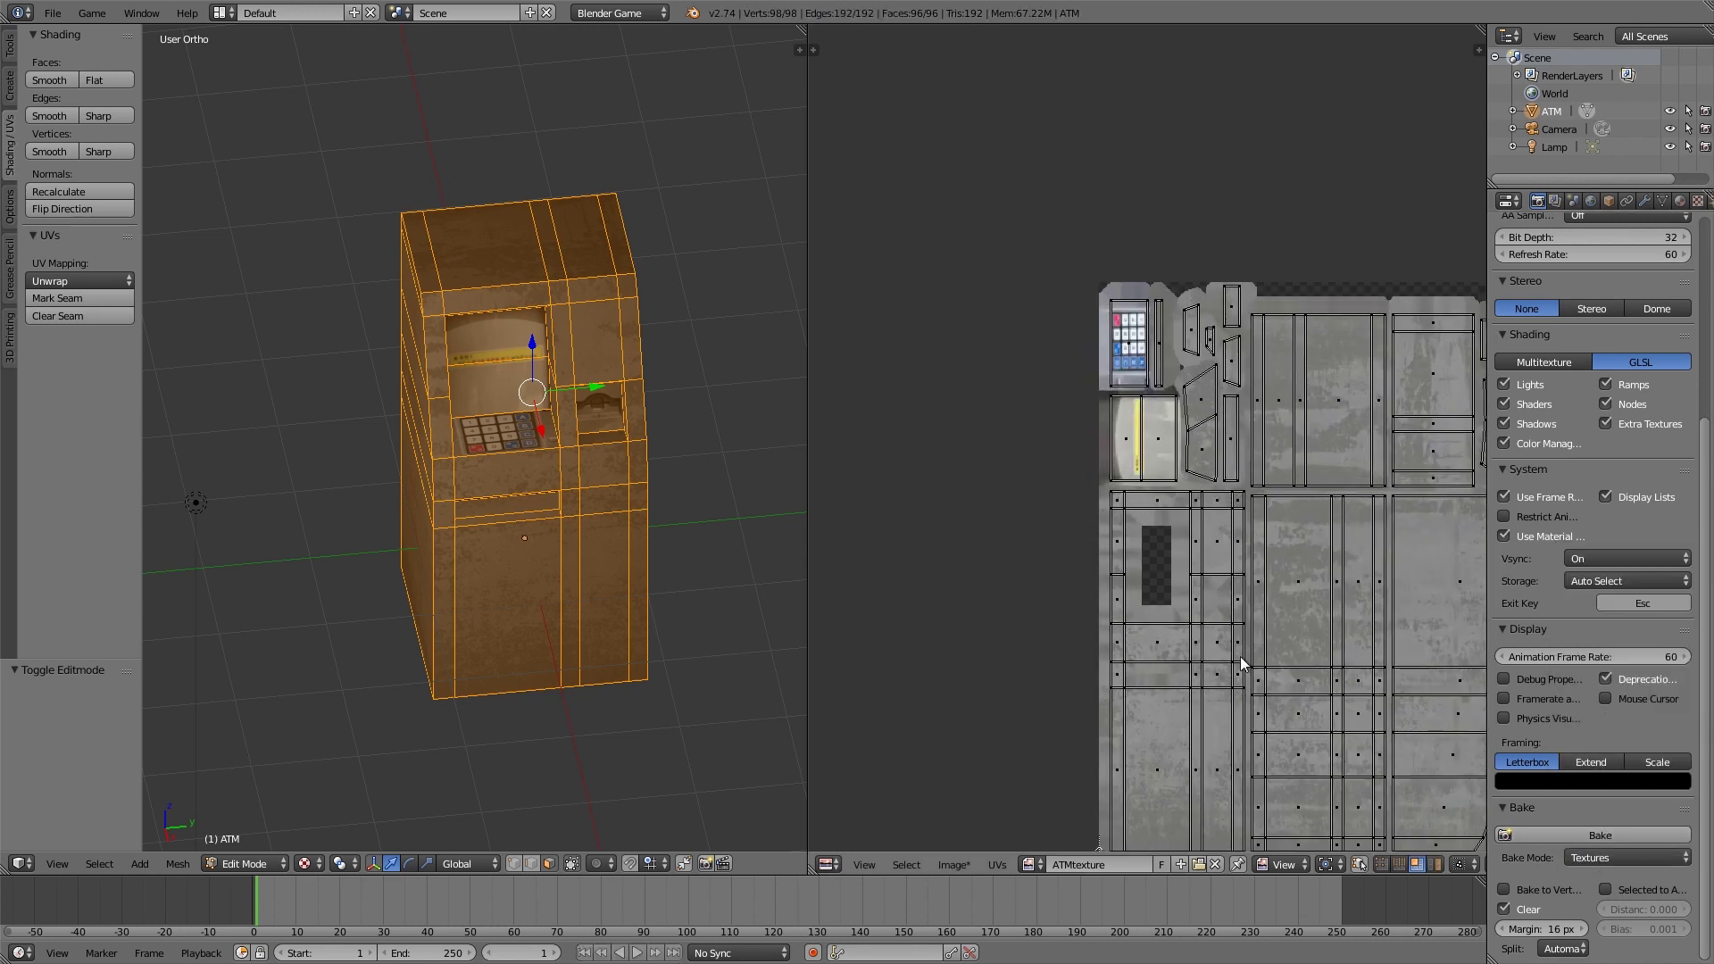
scroll(1240, 656, up, 3)
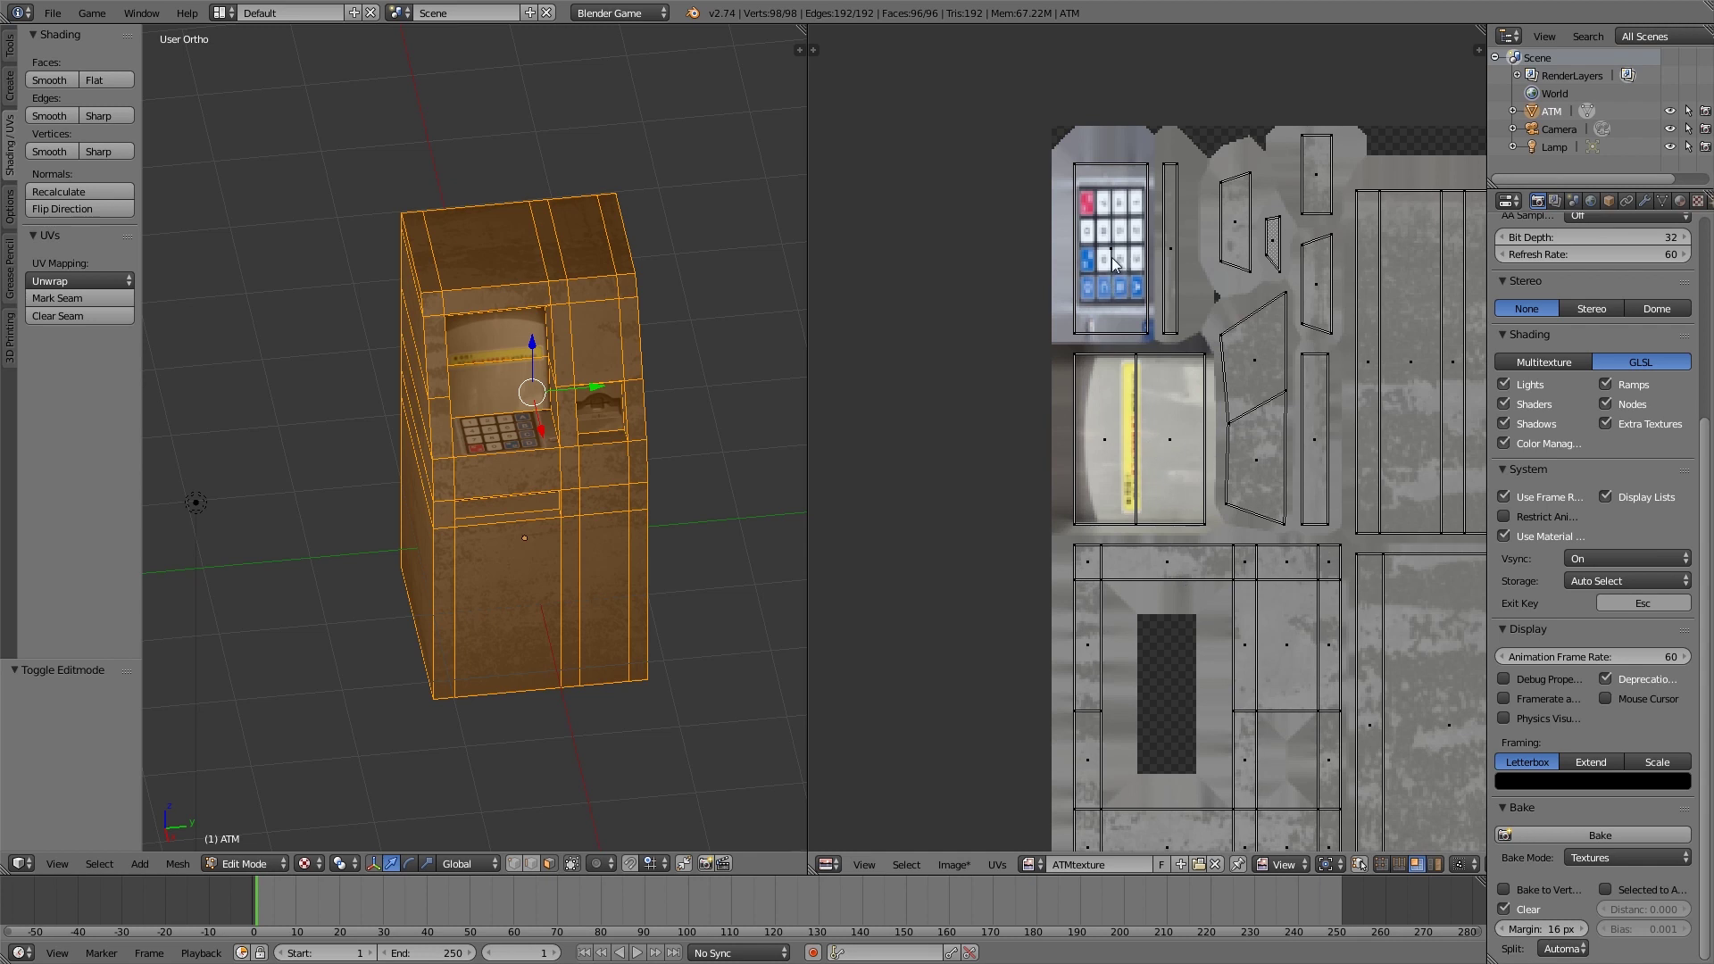
scroll(1127, 311, down, 4)
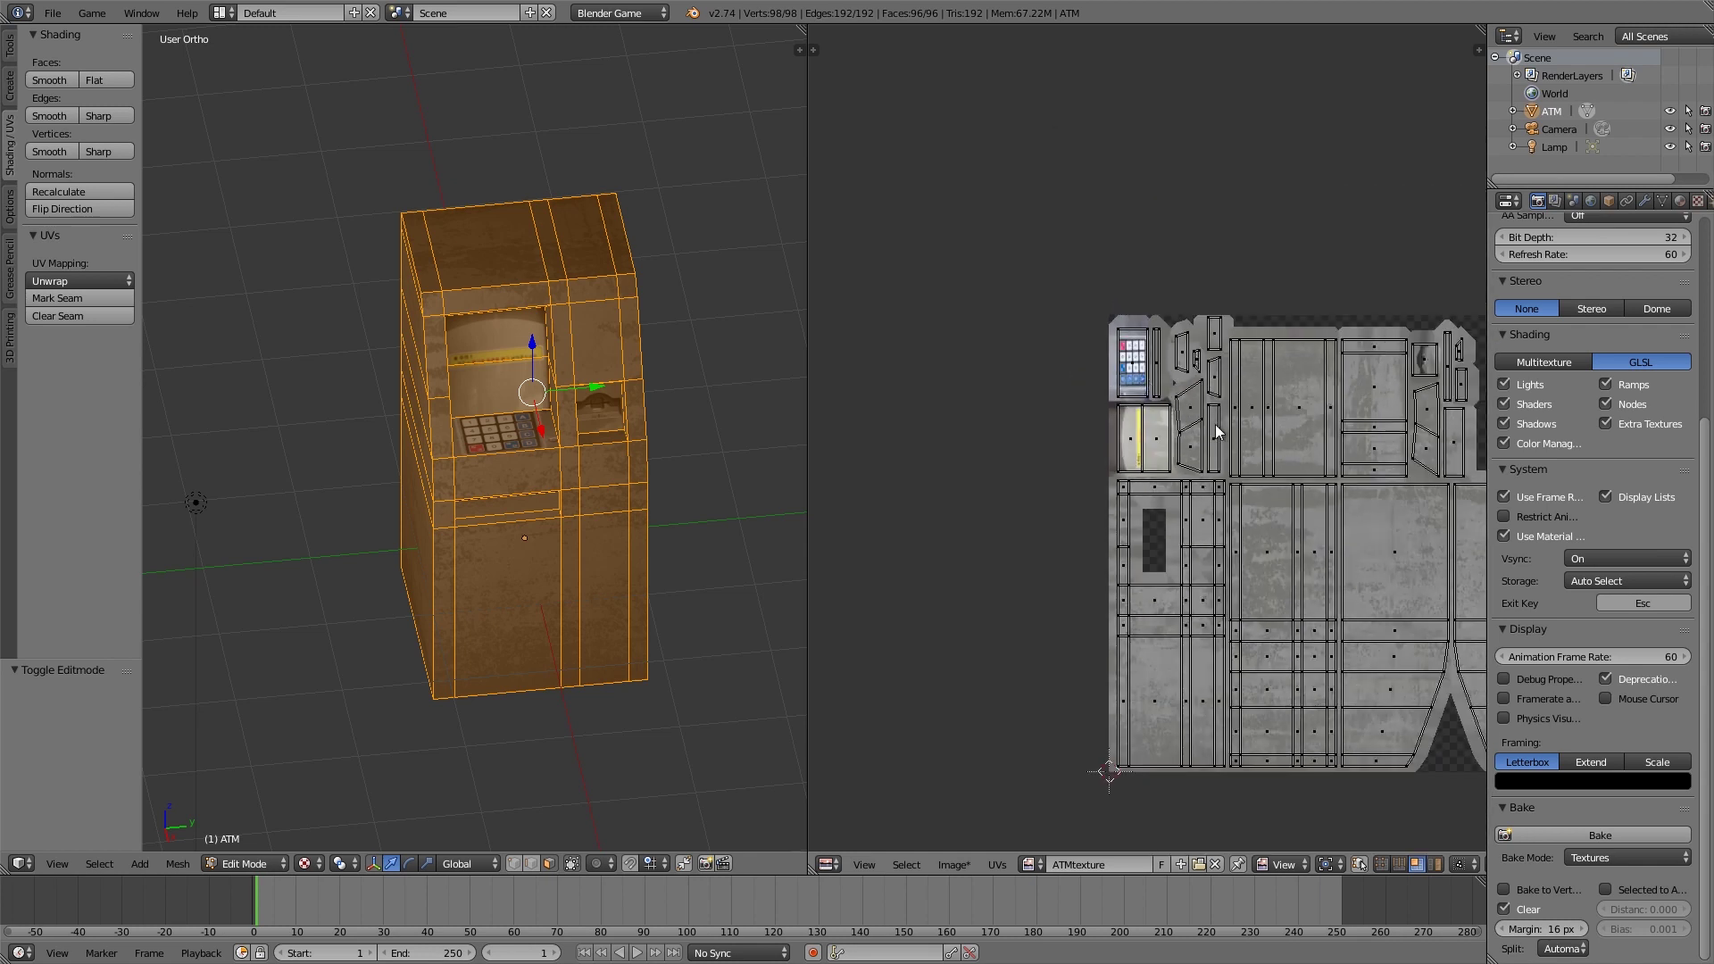
scroll(1383, 397, up, 4)
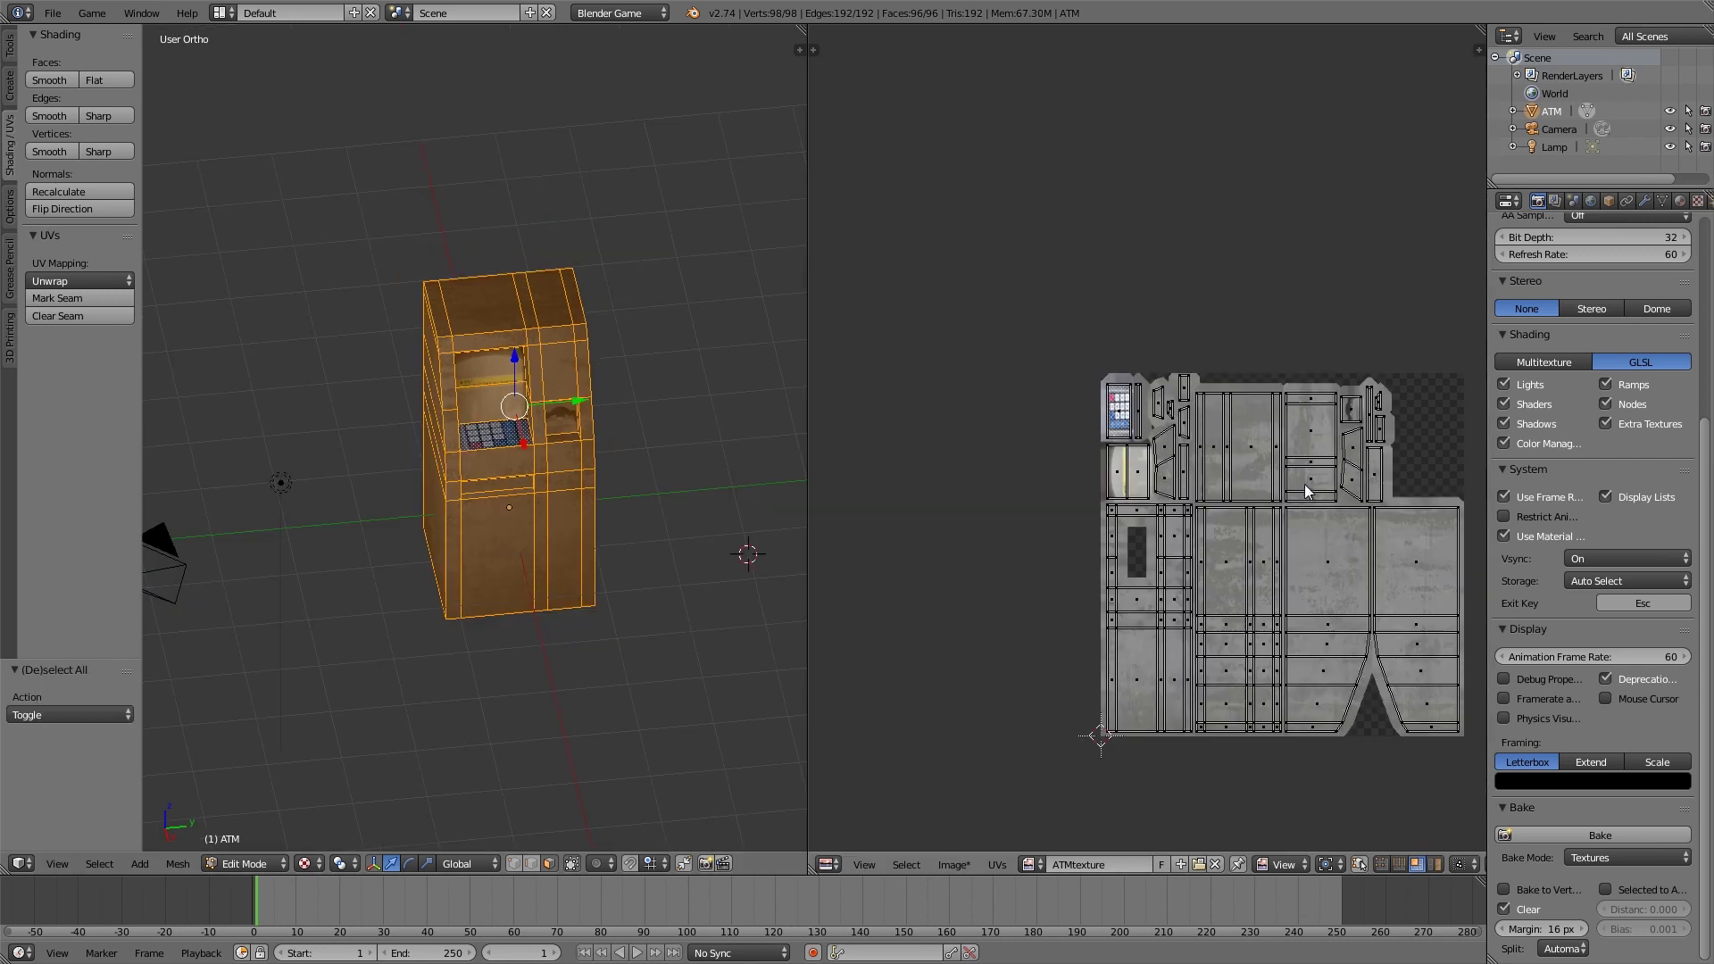
scroll(1298, 489, up, 2)
scroll(1112, 418, down, 2)
scroll(1114, 418, down, 1)
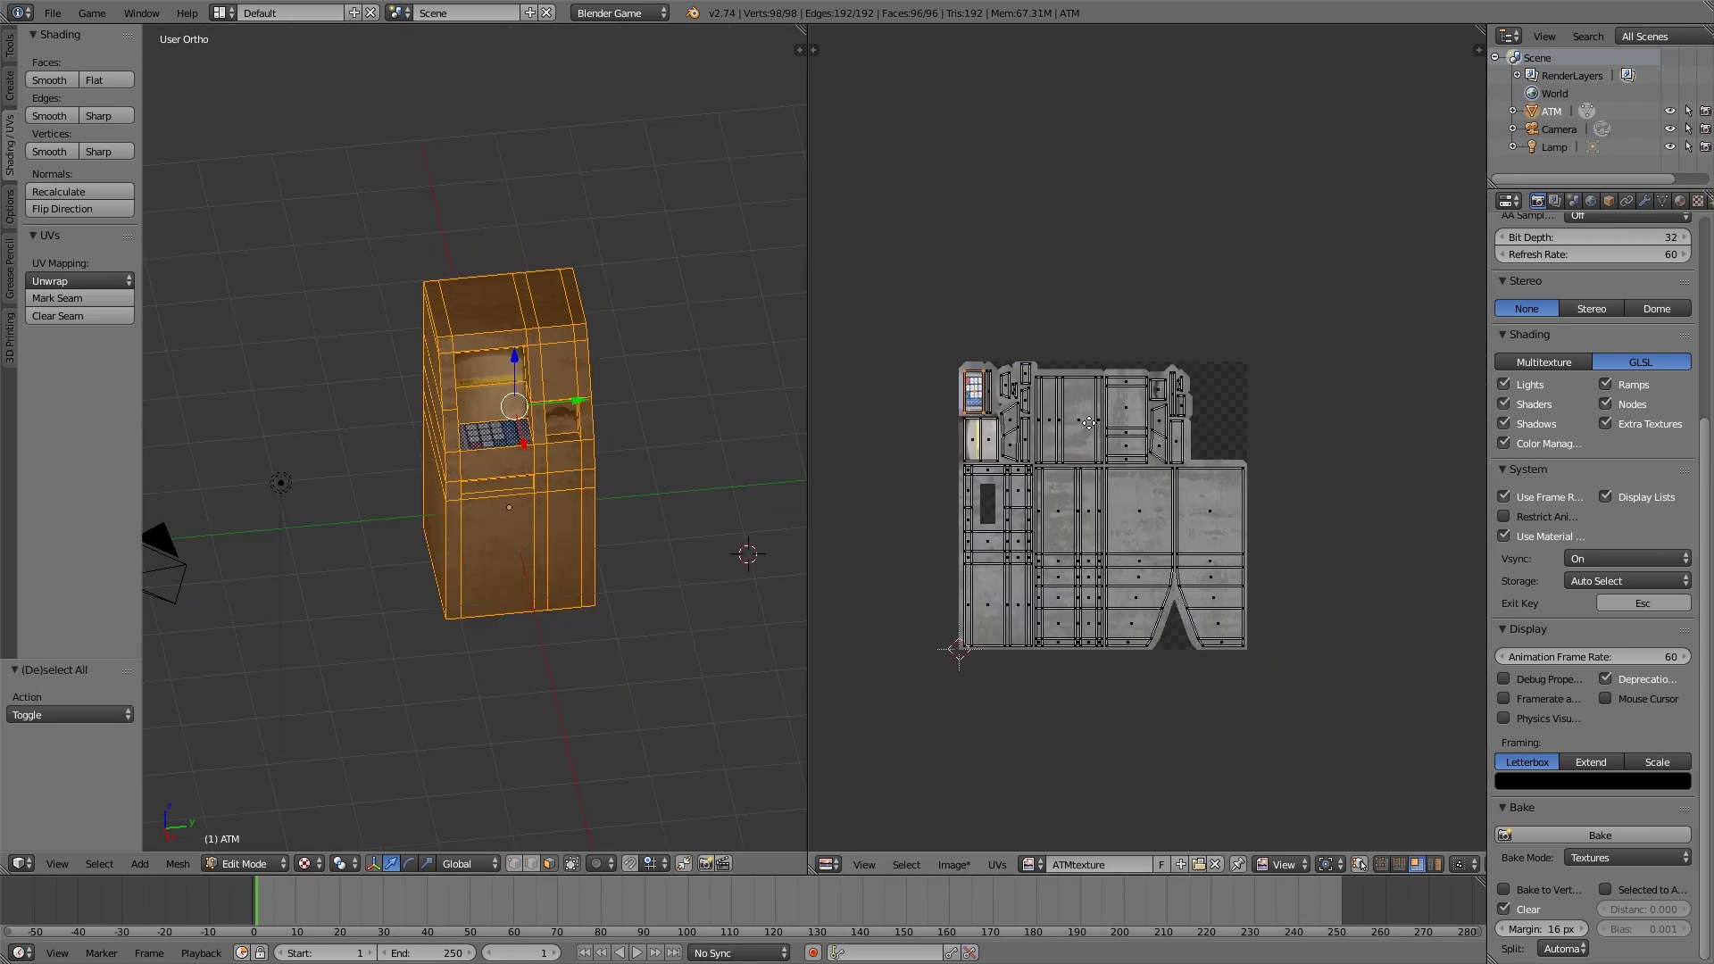
scroll(981, 423, up, 2)
Step: Move the keypad island toward empty space, stretch it horizontally and scale it up
key(g)
click(1323, 423)
key(s)
key(x)
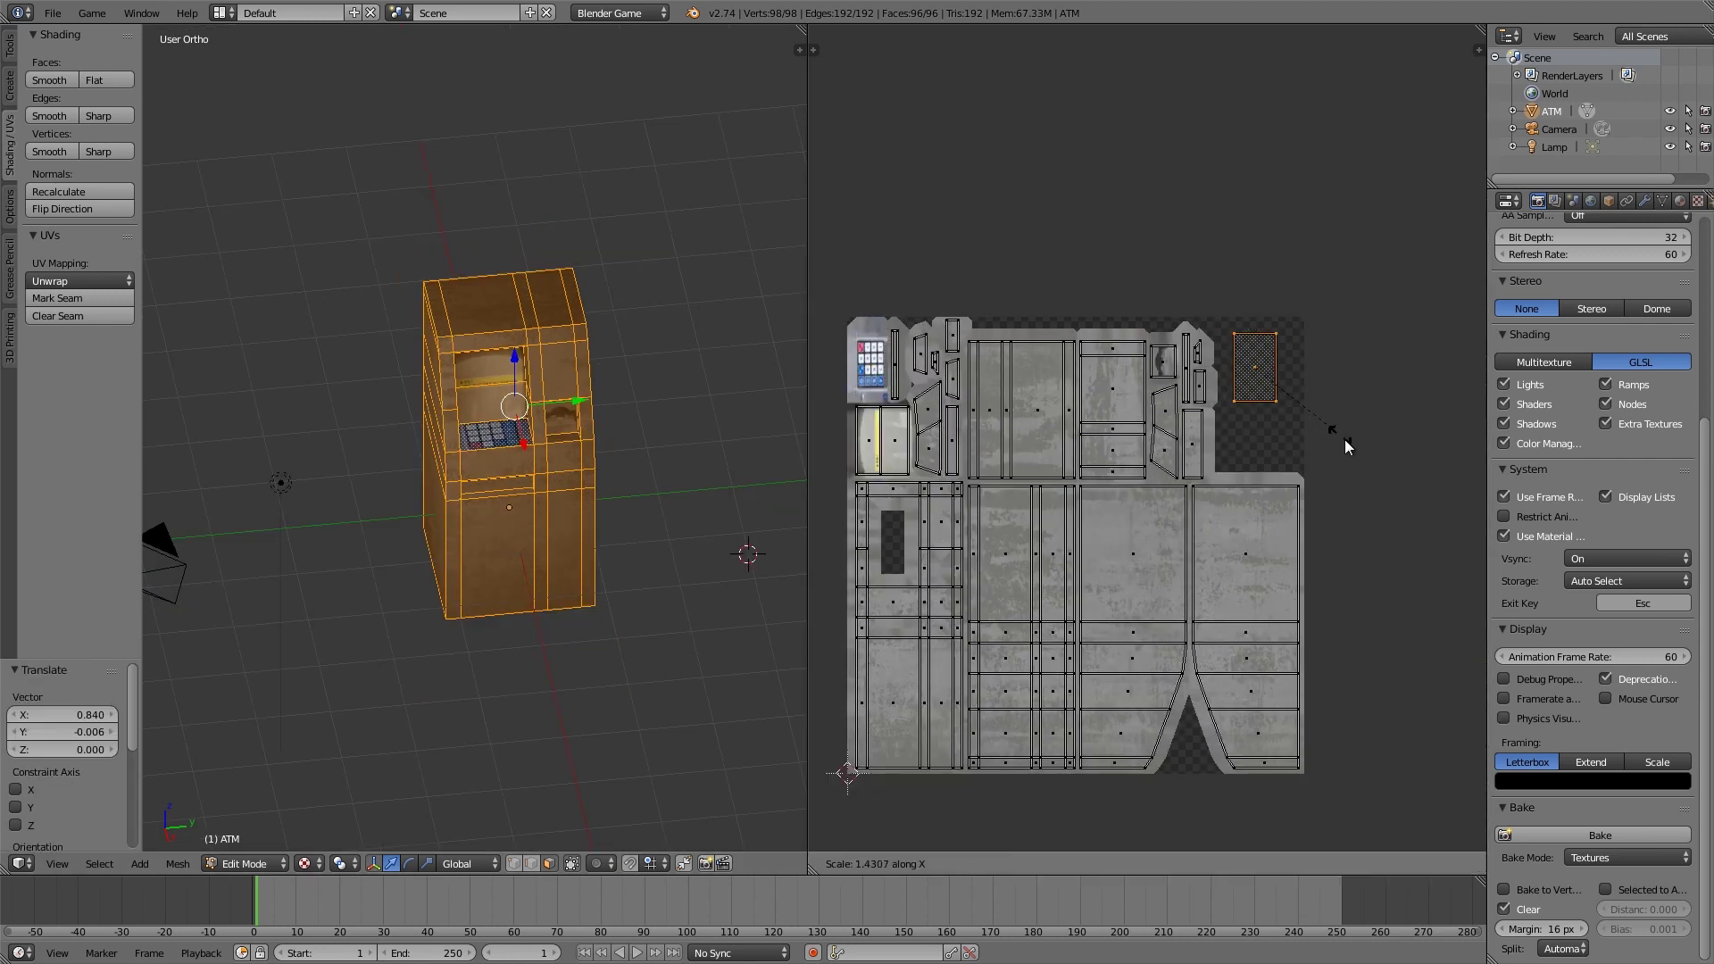
click(1356, 452)
key(s)
click(1342, 467)
scroll(1342, 468, up, 2)
key(g)
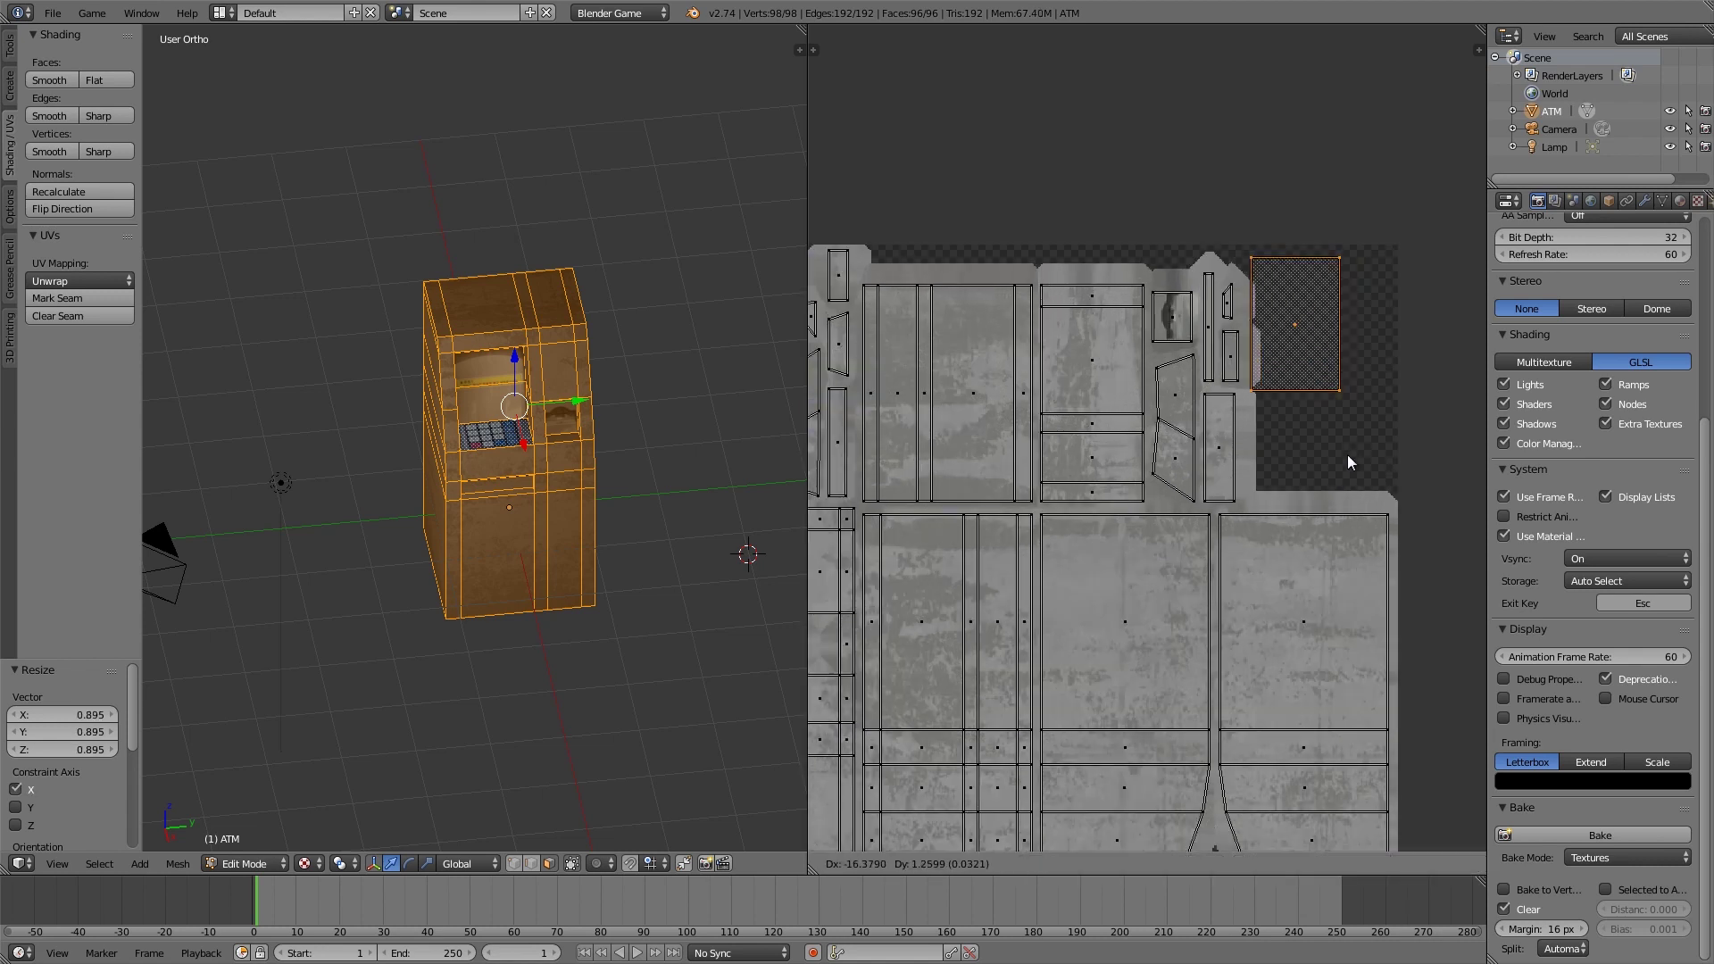
click(1347, 454)
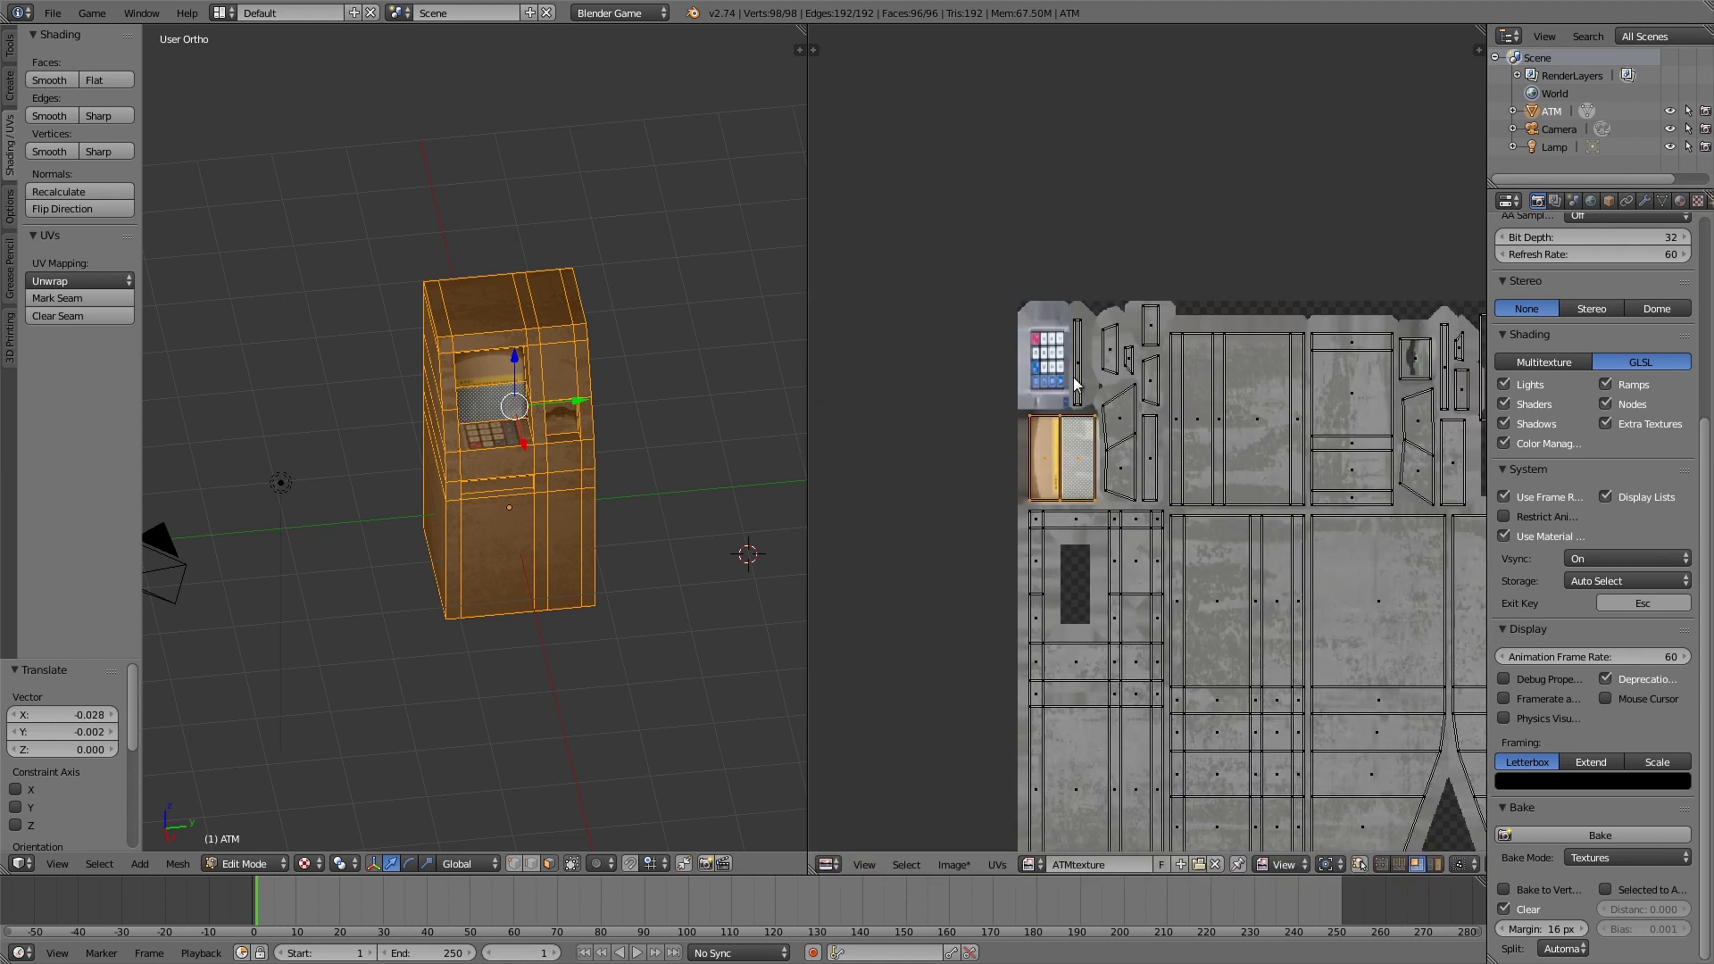
Step: Enlarge the narrow strip beside the keypad and move it into the empty area
right_click(1073, 377)
key(s)
click(1158, 398)
middle_drag(1184, 405, 1082, 434)
key(g)
click(851, 432)
key(g)
click(1190, 441)
scroll(1094, 436, up, 1)
Step: Enlarge both screen faces and move them upward
right_click(979, 431)
shift+right_click(944, 431)
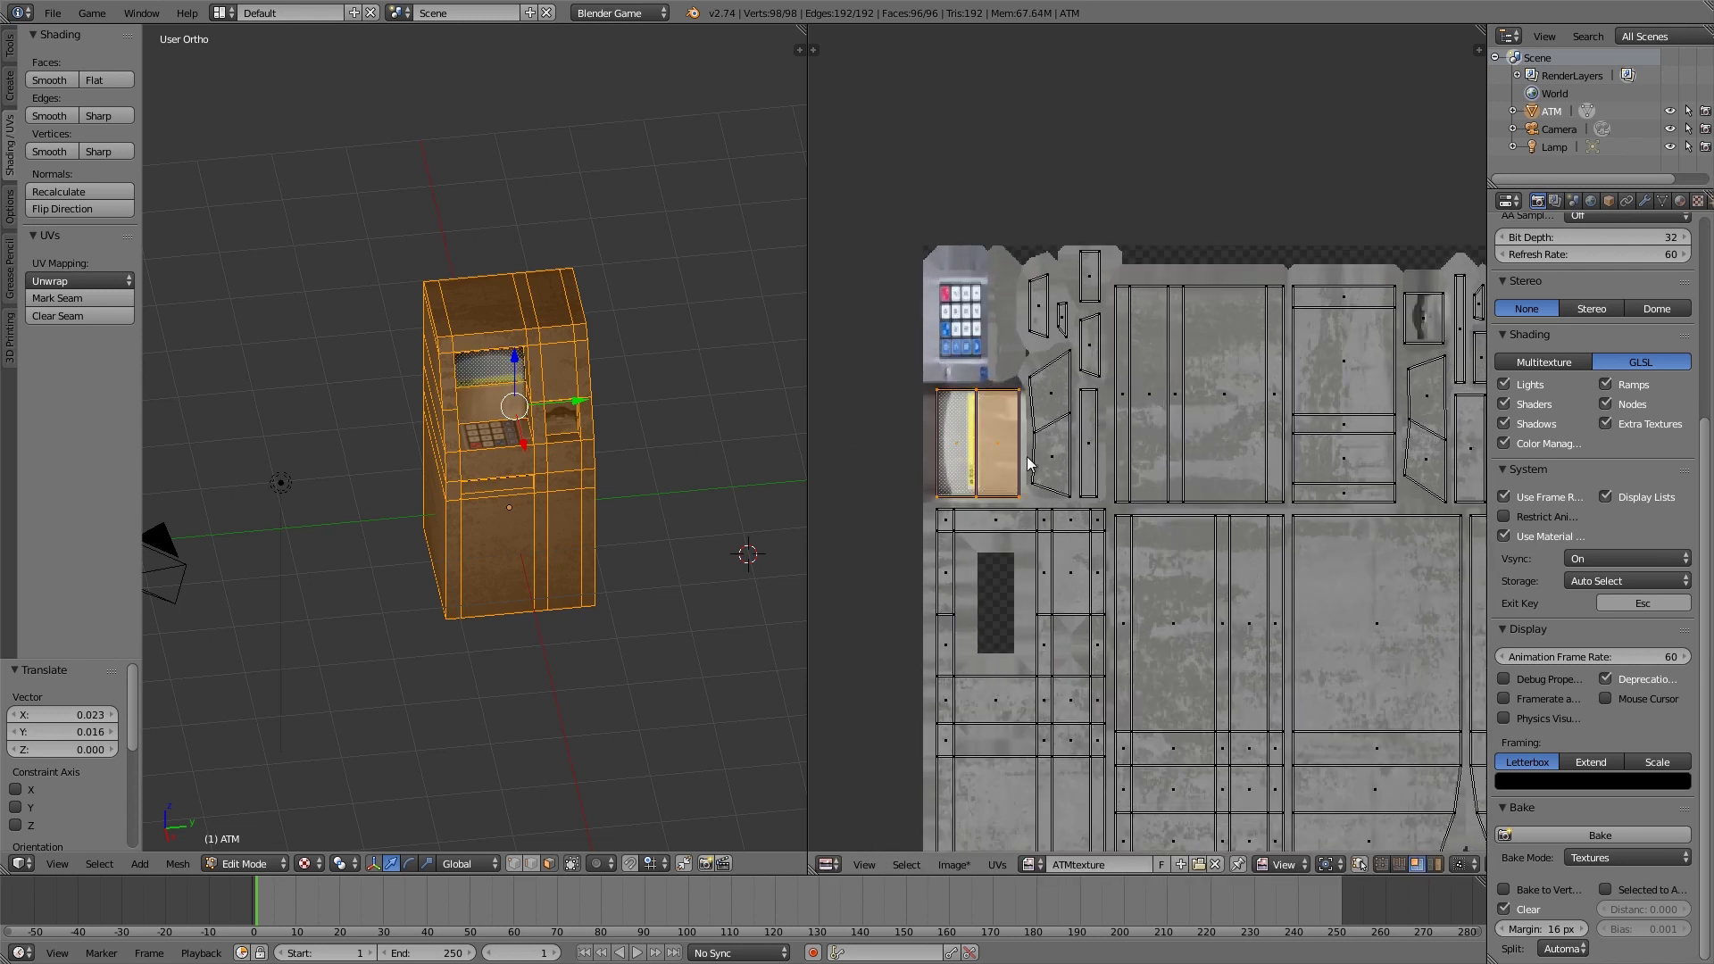
key(s)
click(1047, 438)
key(g)
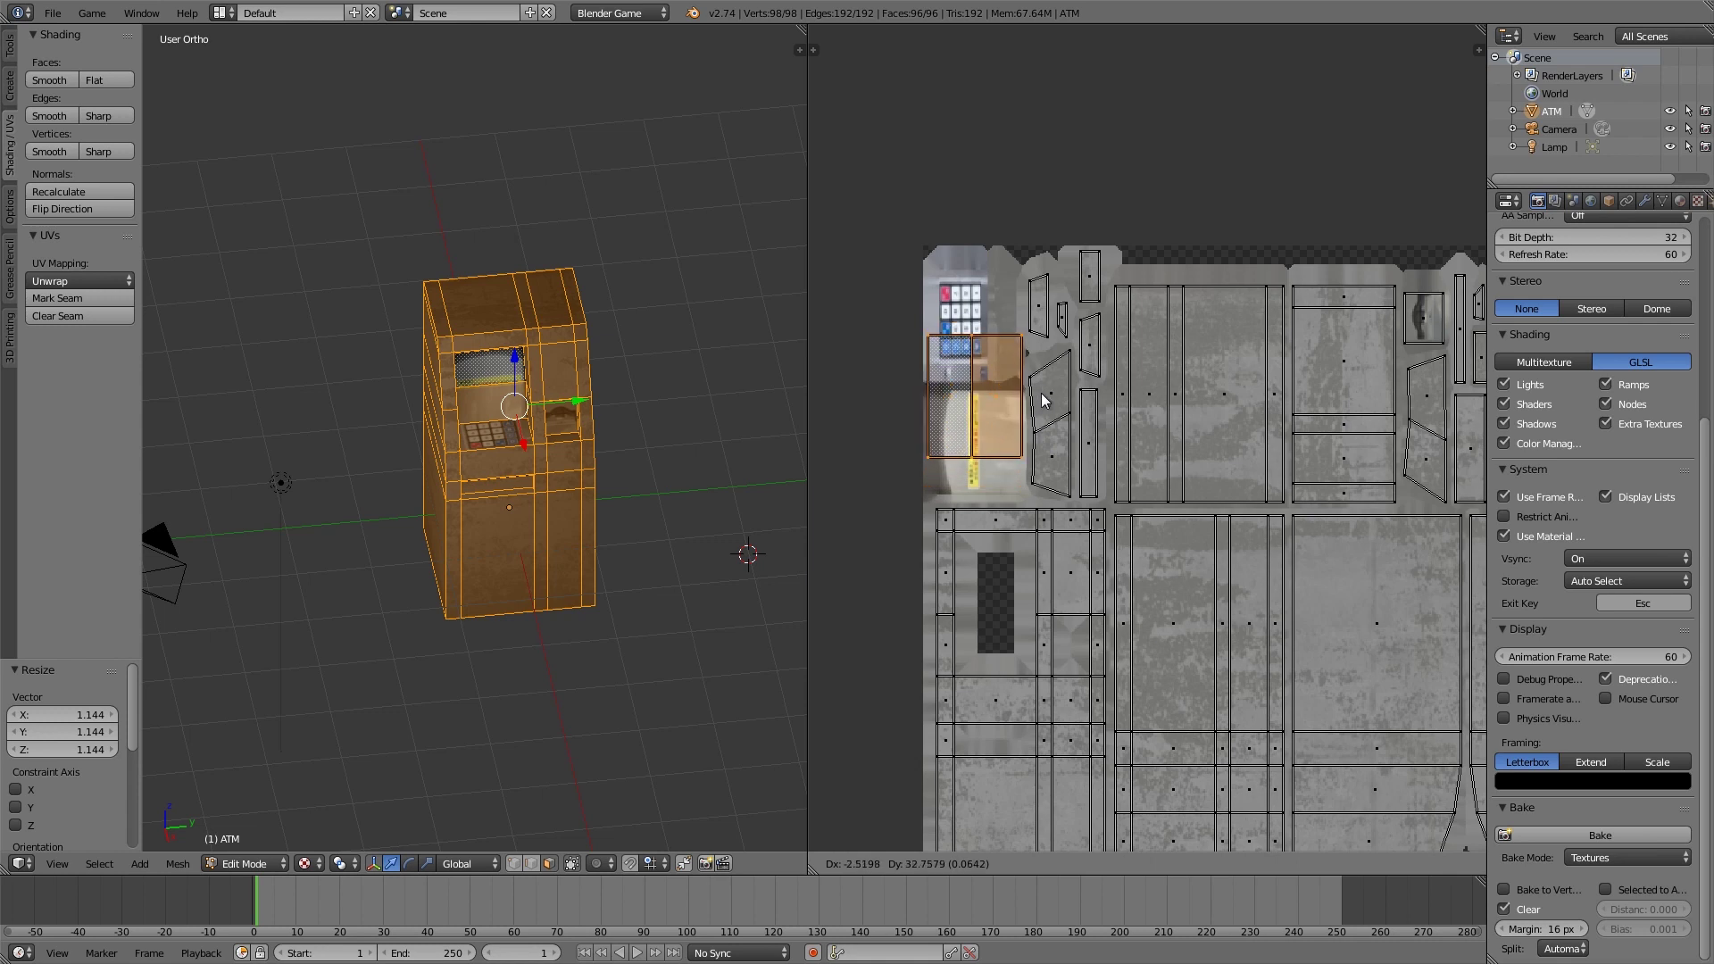
click(1038, 395)
scroll(1042, 402, down, 1)
Step: Move and enlarge the small island by the keypad, rotate it 90° and shift it right
right_click(1355, 350)
key(g)
click(1009, 343)
key(s)
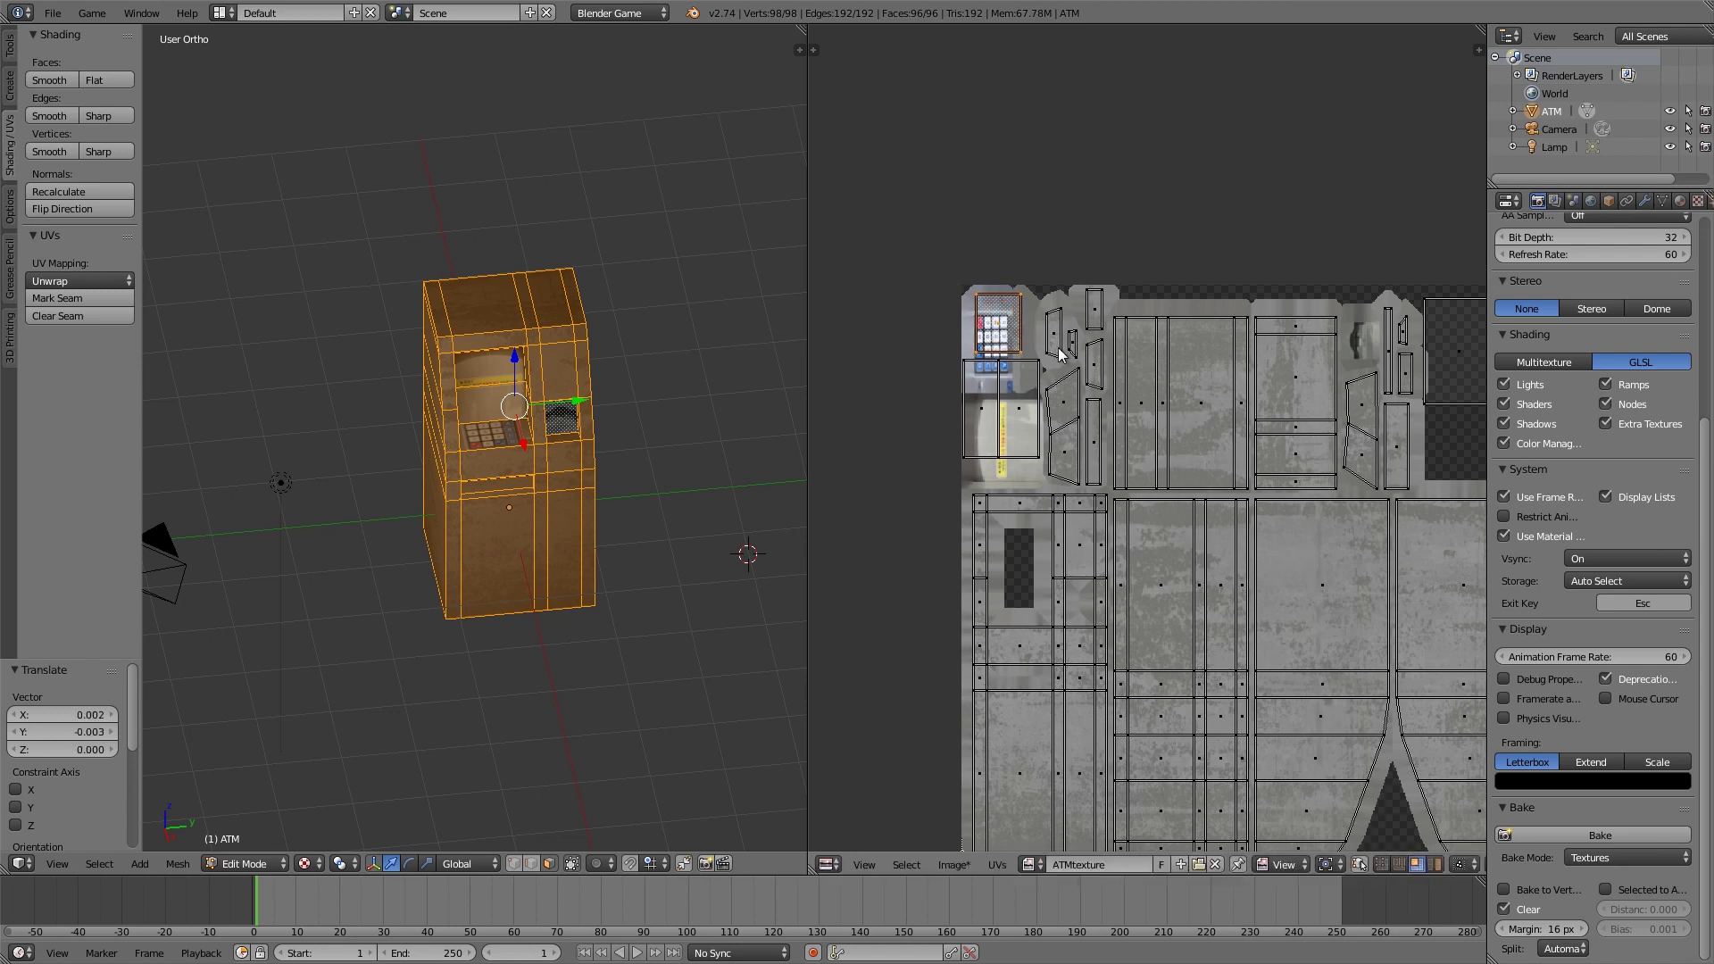
click(1057, 348)
middle_drag(1046, 362, 1050, 339)
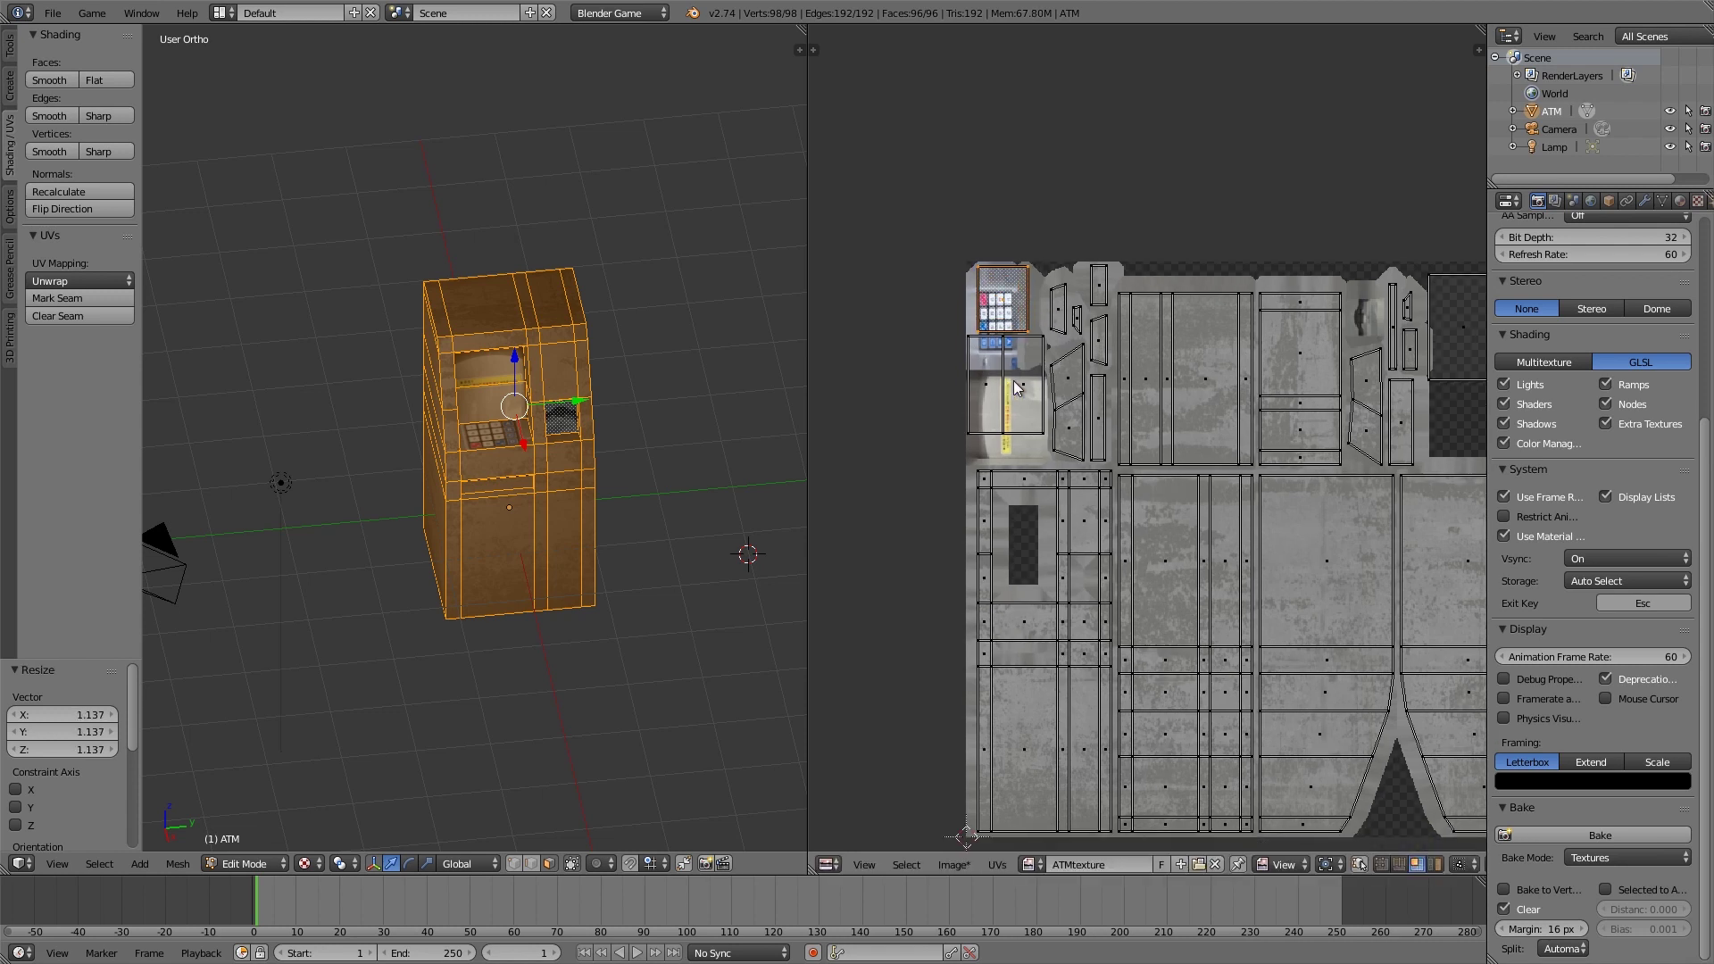
scroll(1229, 432, down, 2)
text(r90)
key(Return)
key(g)
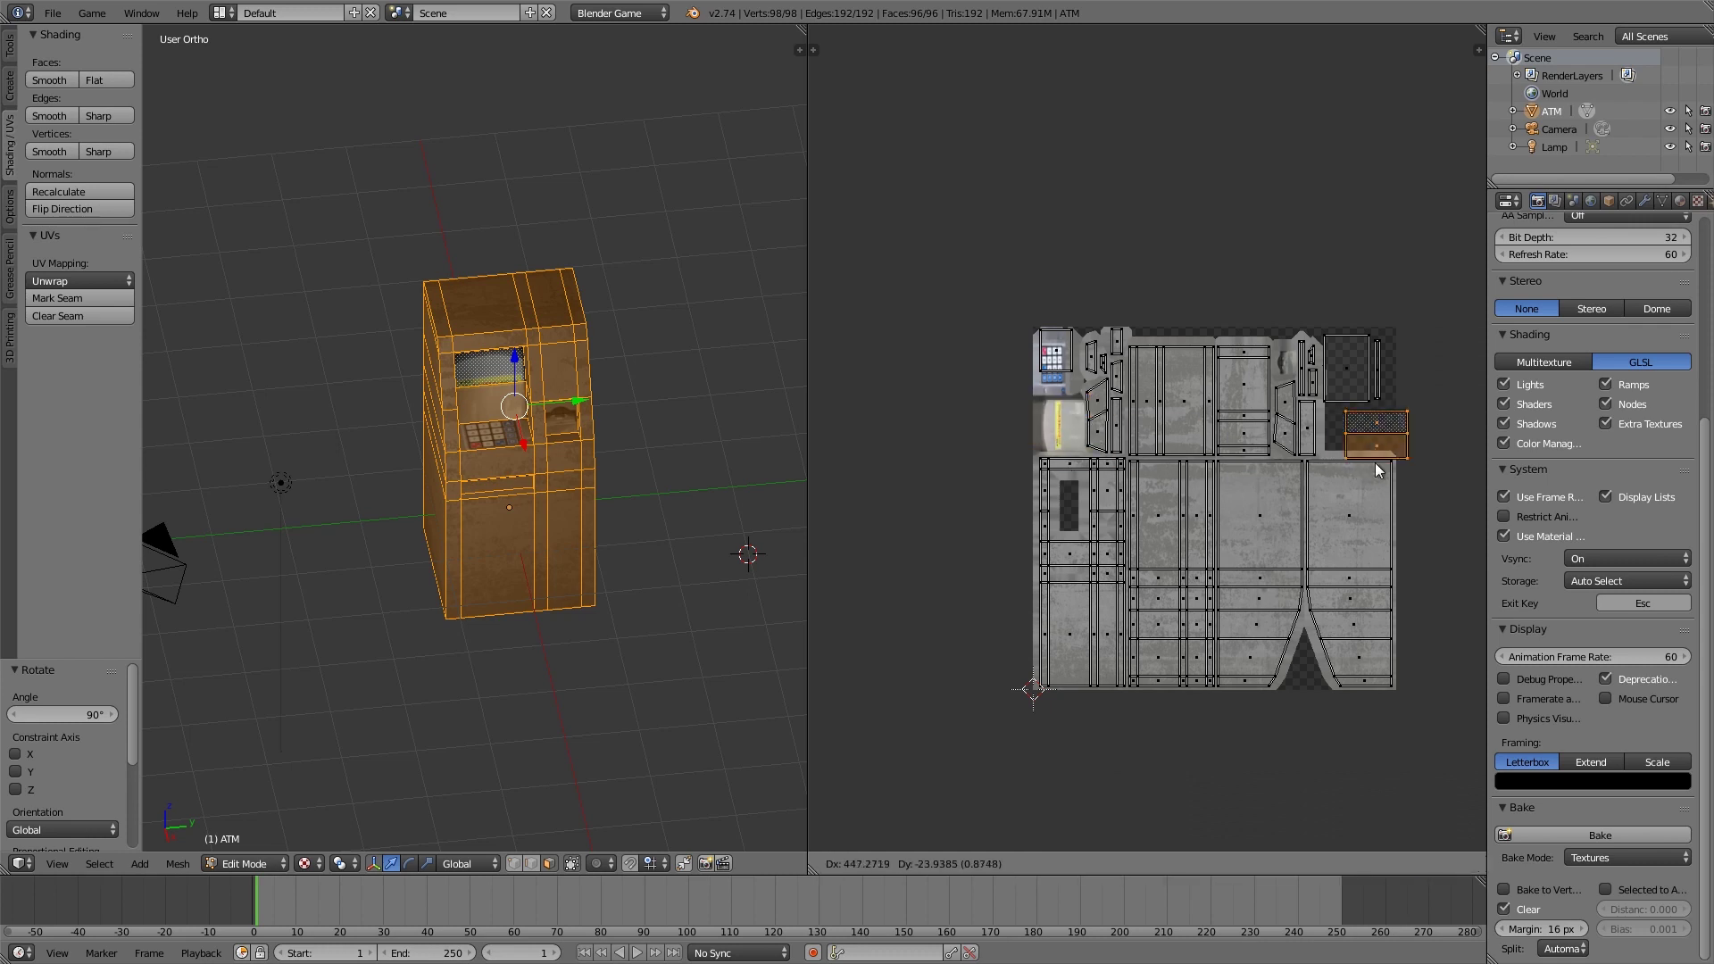
click(1374, 469)
Step: Fine-tune the rotated island's size and placement, then deselect all UVs
scroll(1021, 463, up, 5)
key(s)
click(1291, 482)
middle_drag(1294, 480, 1236, 467)
key(g)
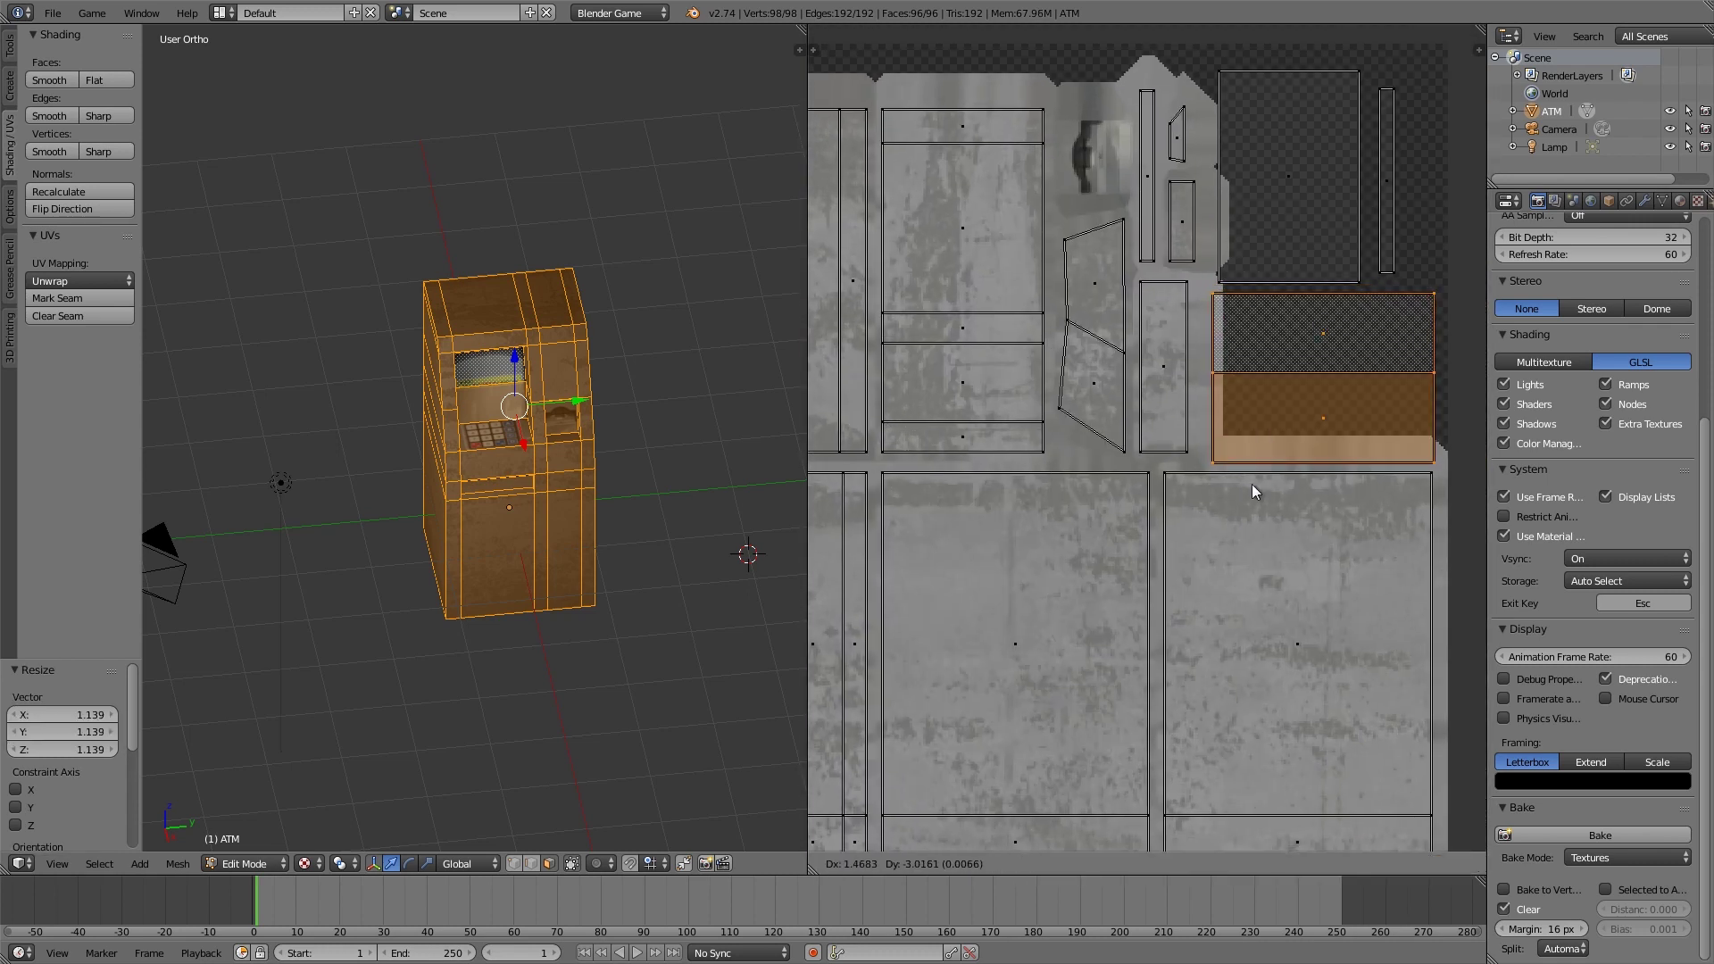
click(1236, 487)
key(s)
click(1230, 520)
key(a)
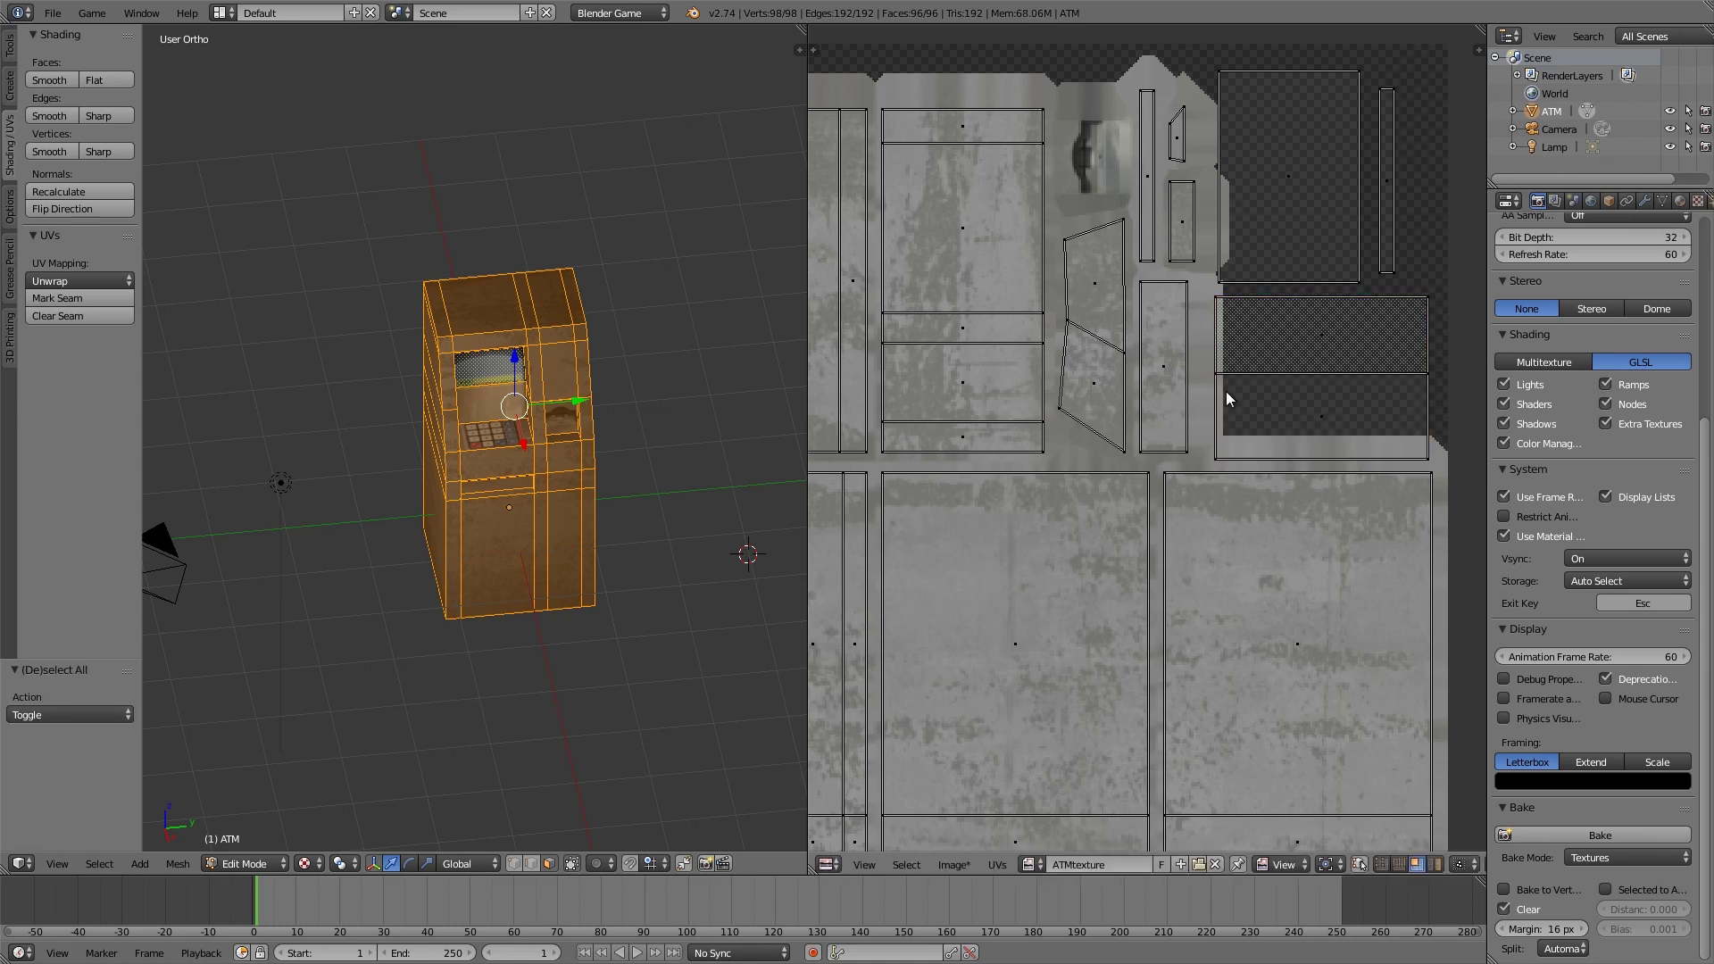
Step: Enlarge the keypad face at the upper left
scroll(1227, 397, down, 5)
scroll(1214, 450, up, 4)
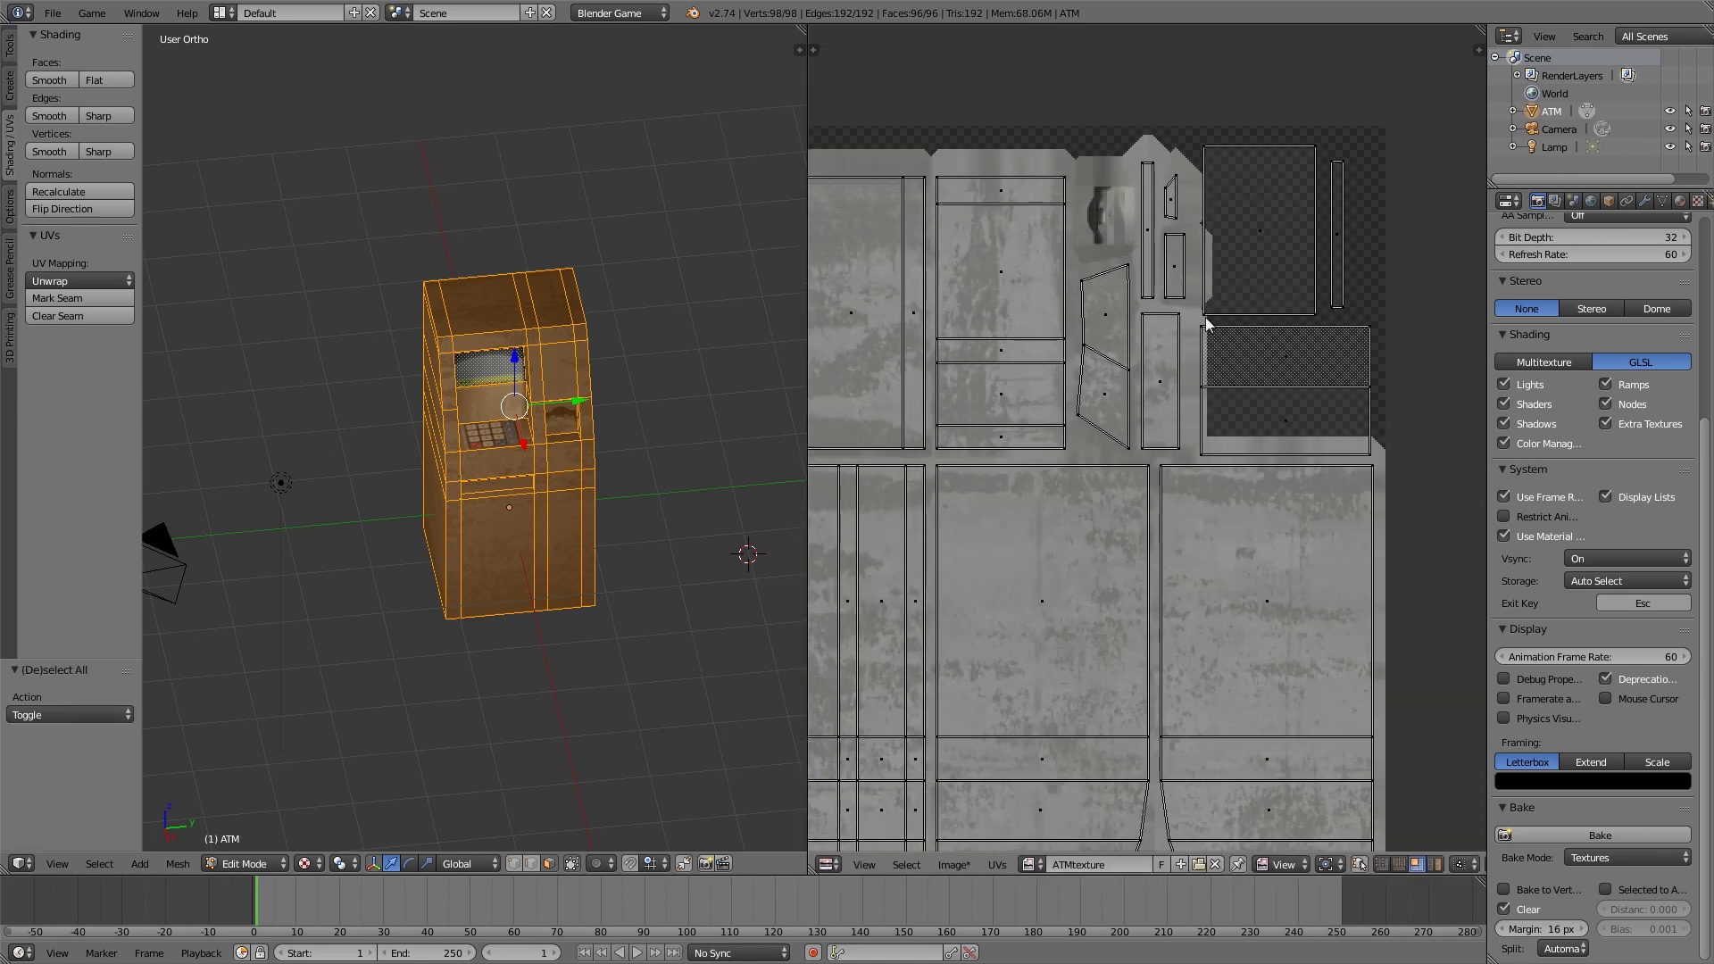
scroll(1098, 451, down, 6)
scroll(877, 330, up, 3)
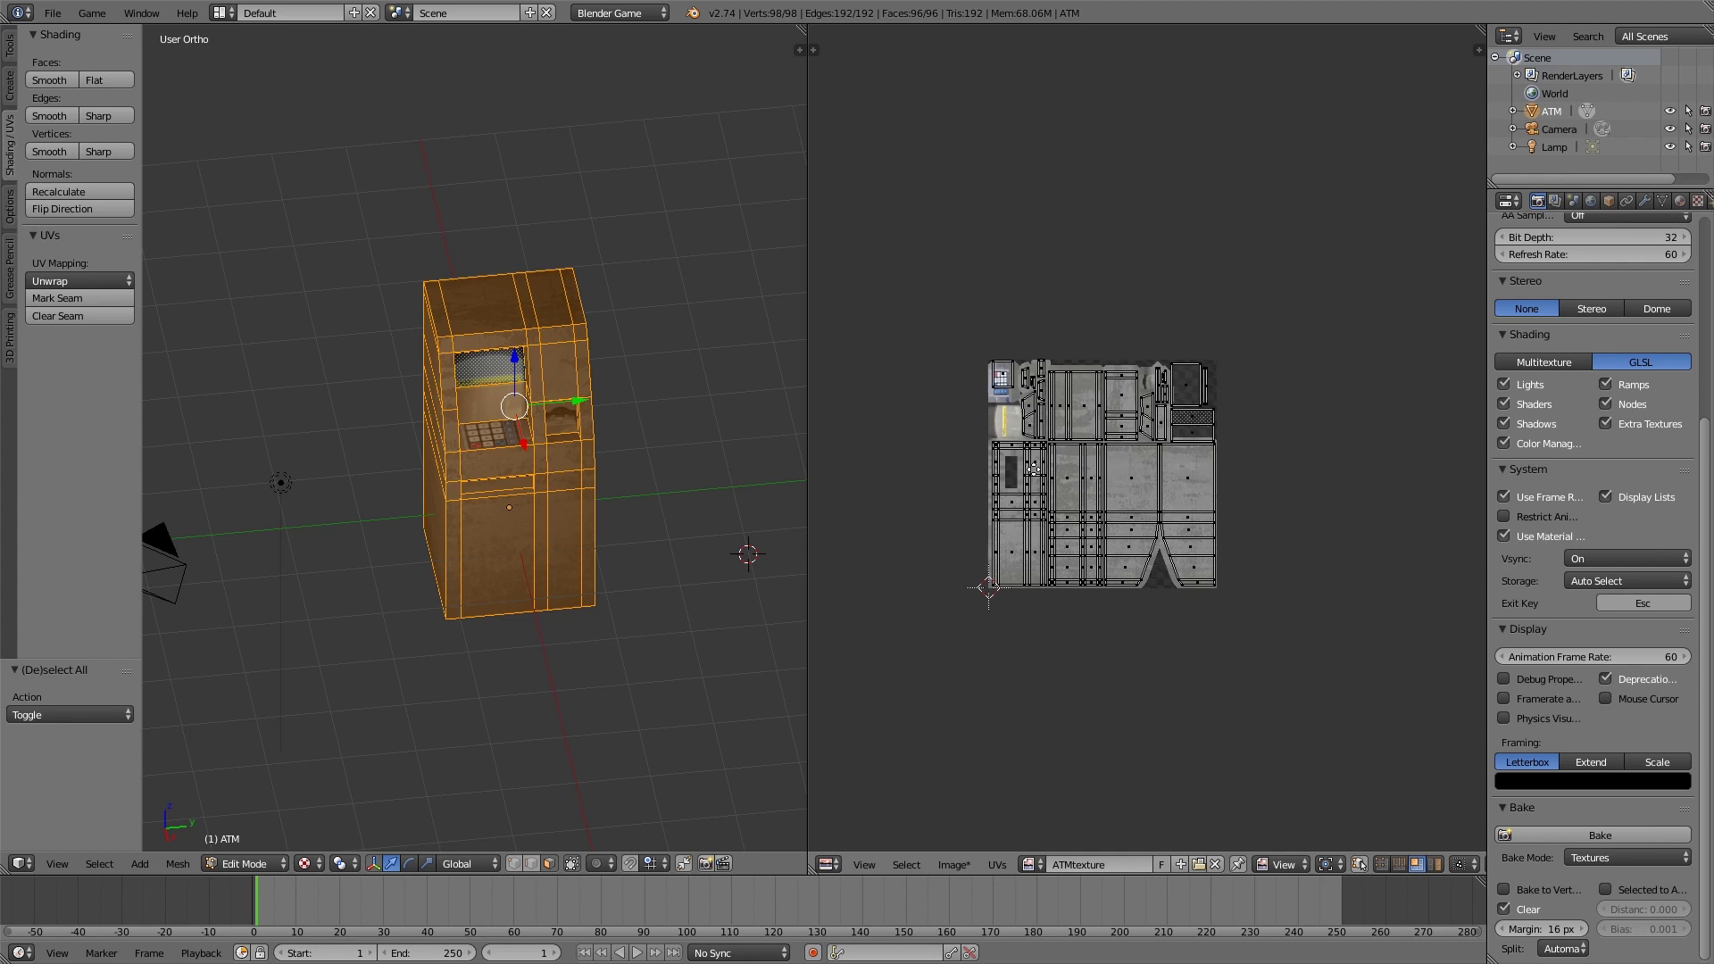
right_click(874, 327)
key(s)
click(938, 510)
Step: Move the keypad face down and rebake the ATM texture with the new layout
key(g)
click(941, 540)
key(Tab)
click(1583, 837)
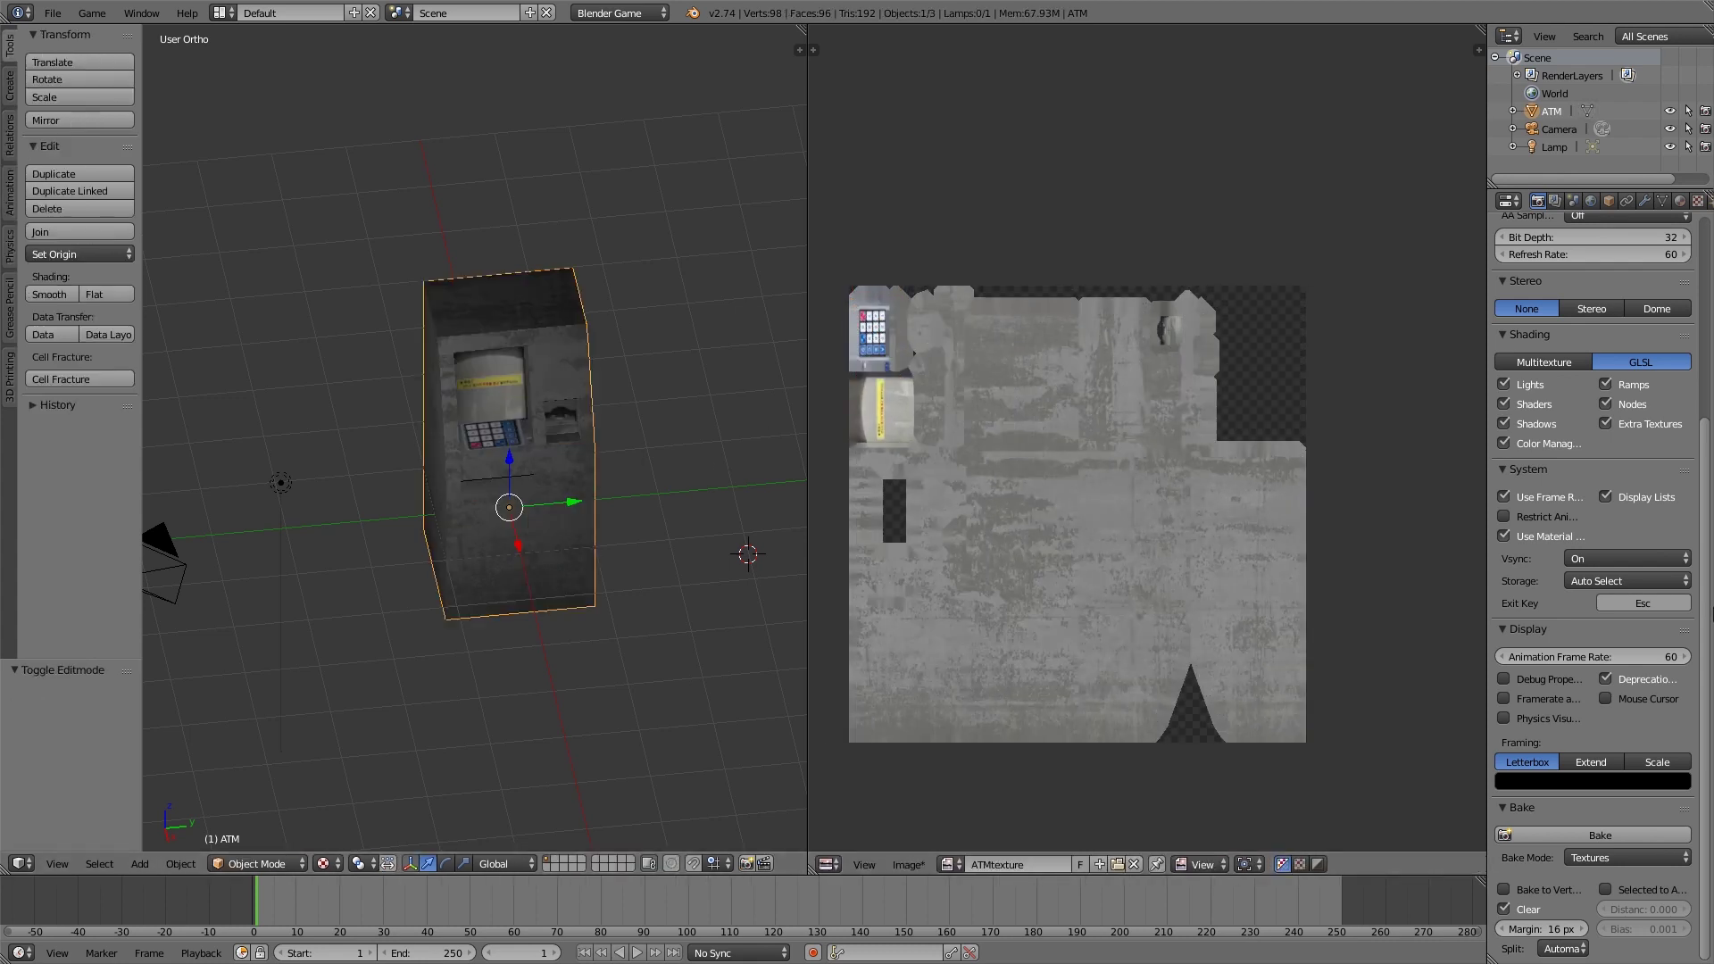
Step: Return to Edit Mode and check the enlarged keypad and screen islands on the rebaked texture
scroll(975, 447, down, 1)
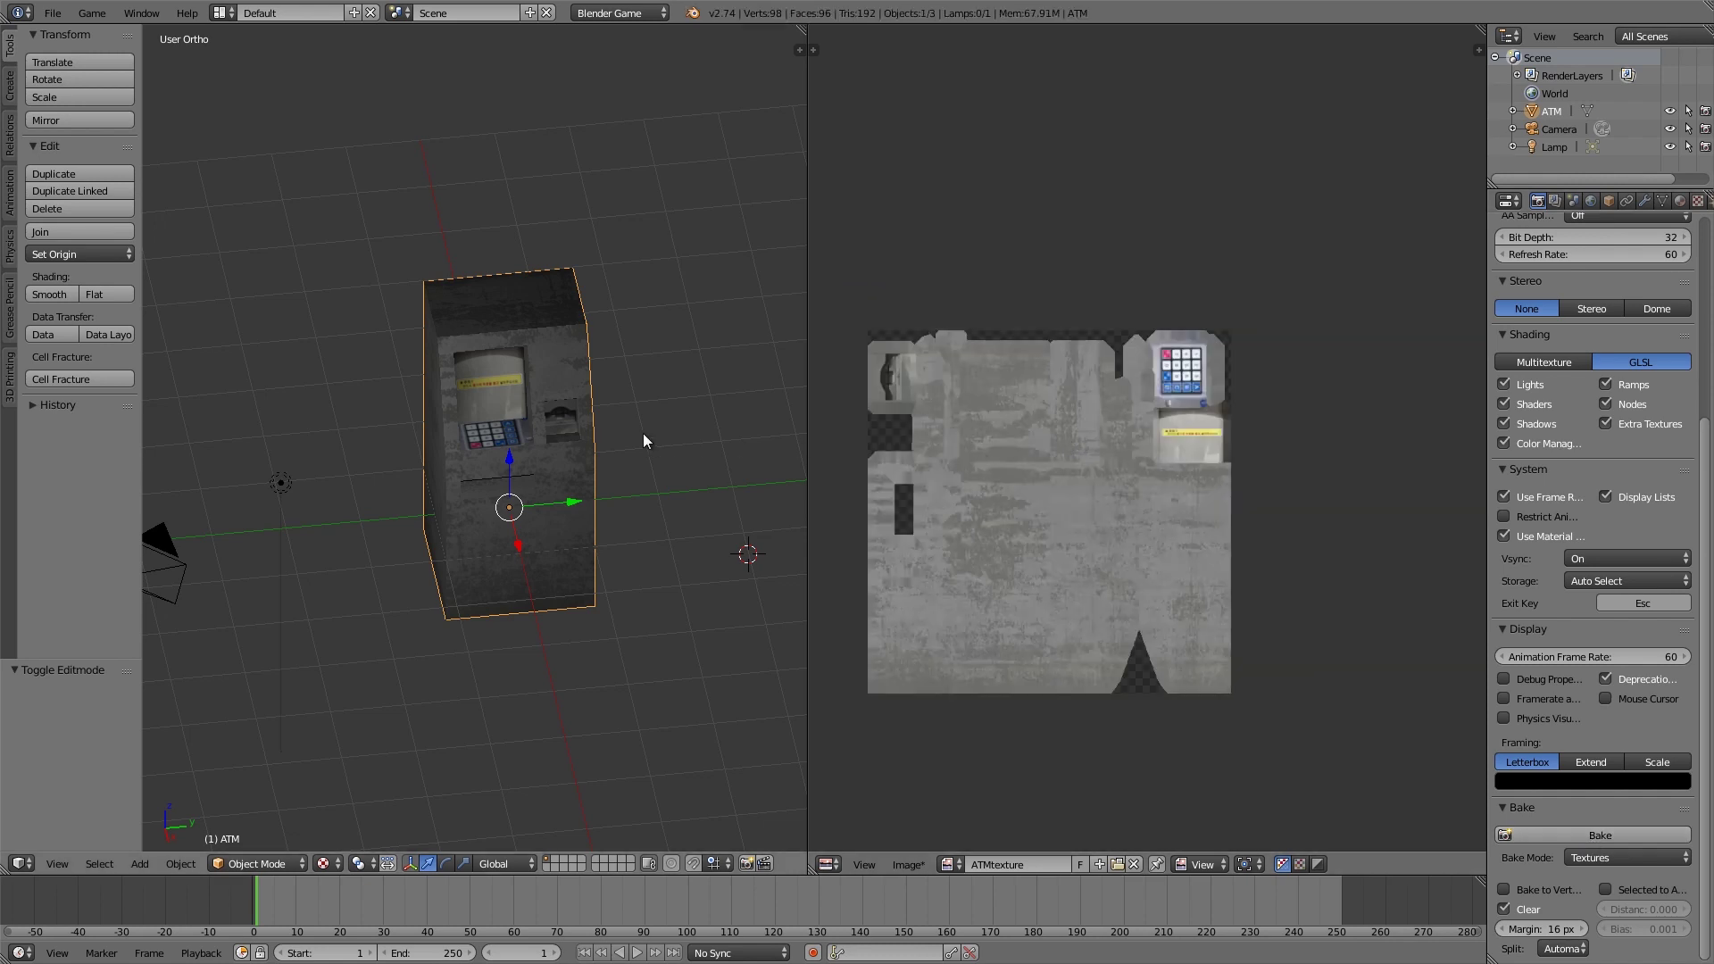
key(Tab)
scroll(1145, 437, up, 2)
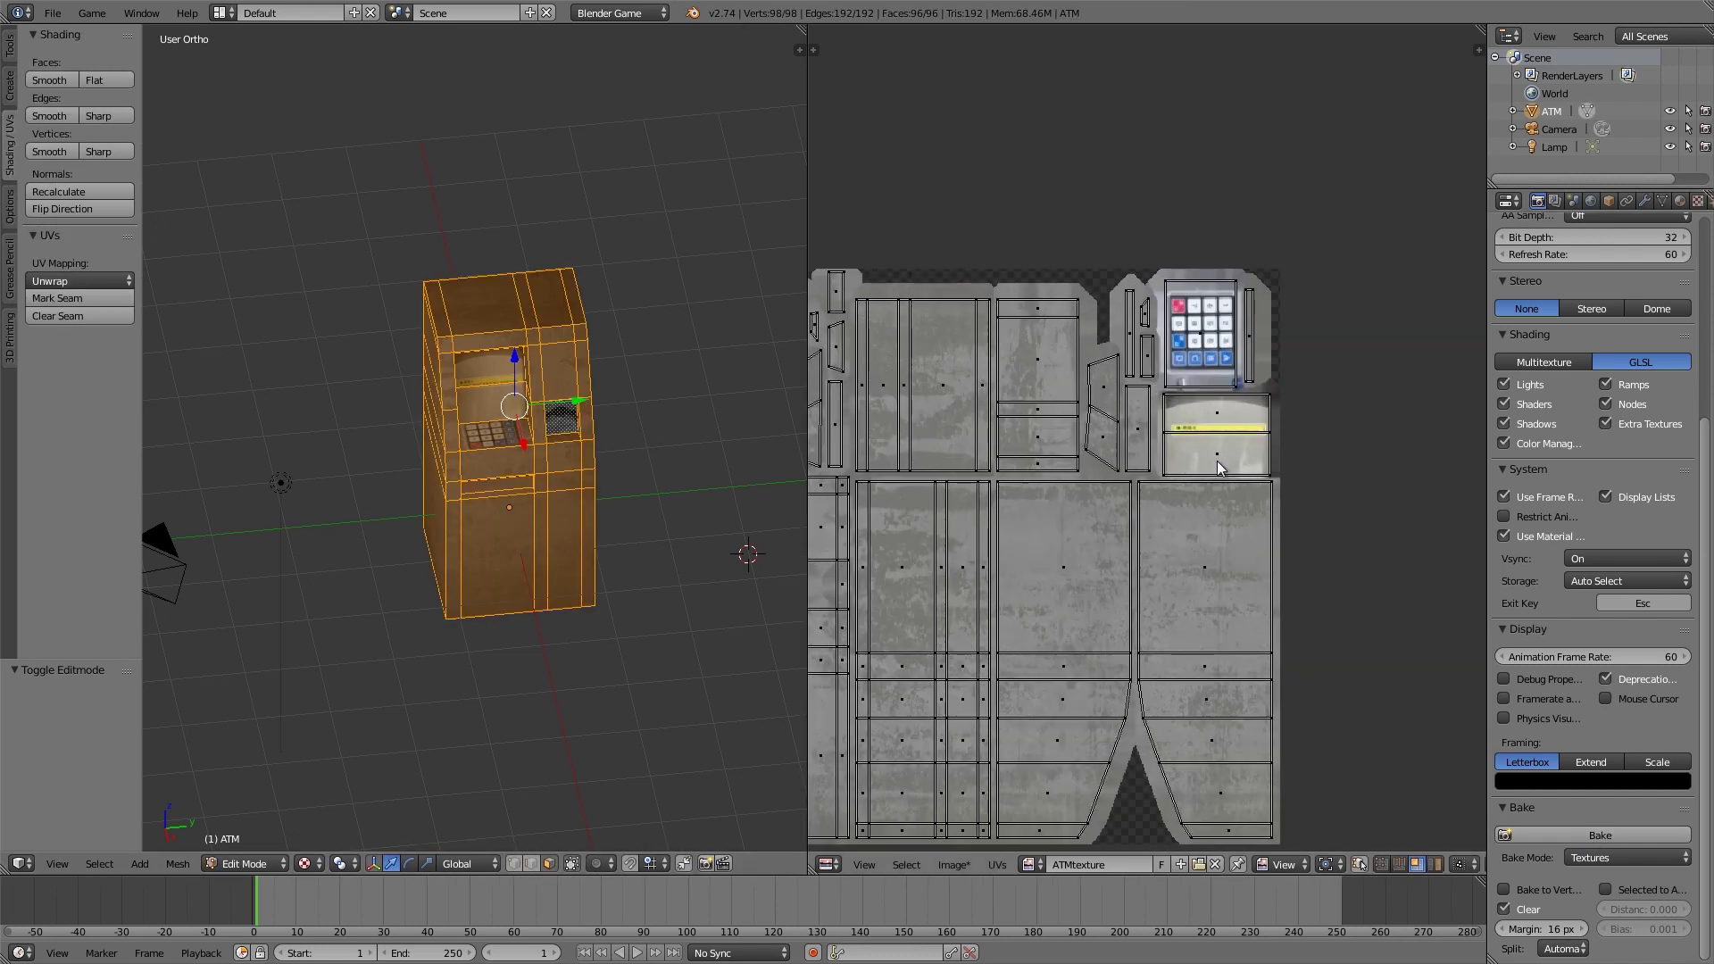
scroll(1200, 366, up, 4)
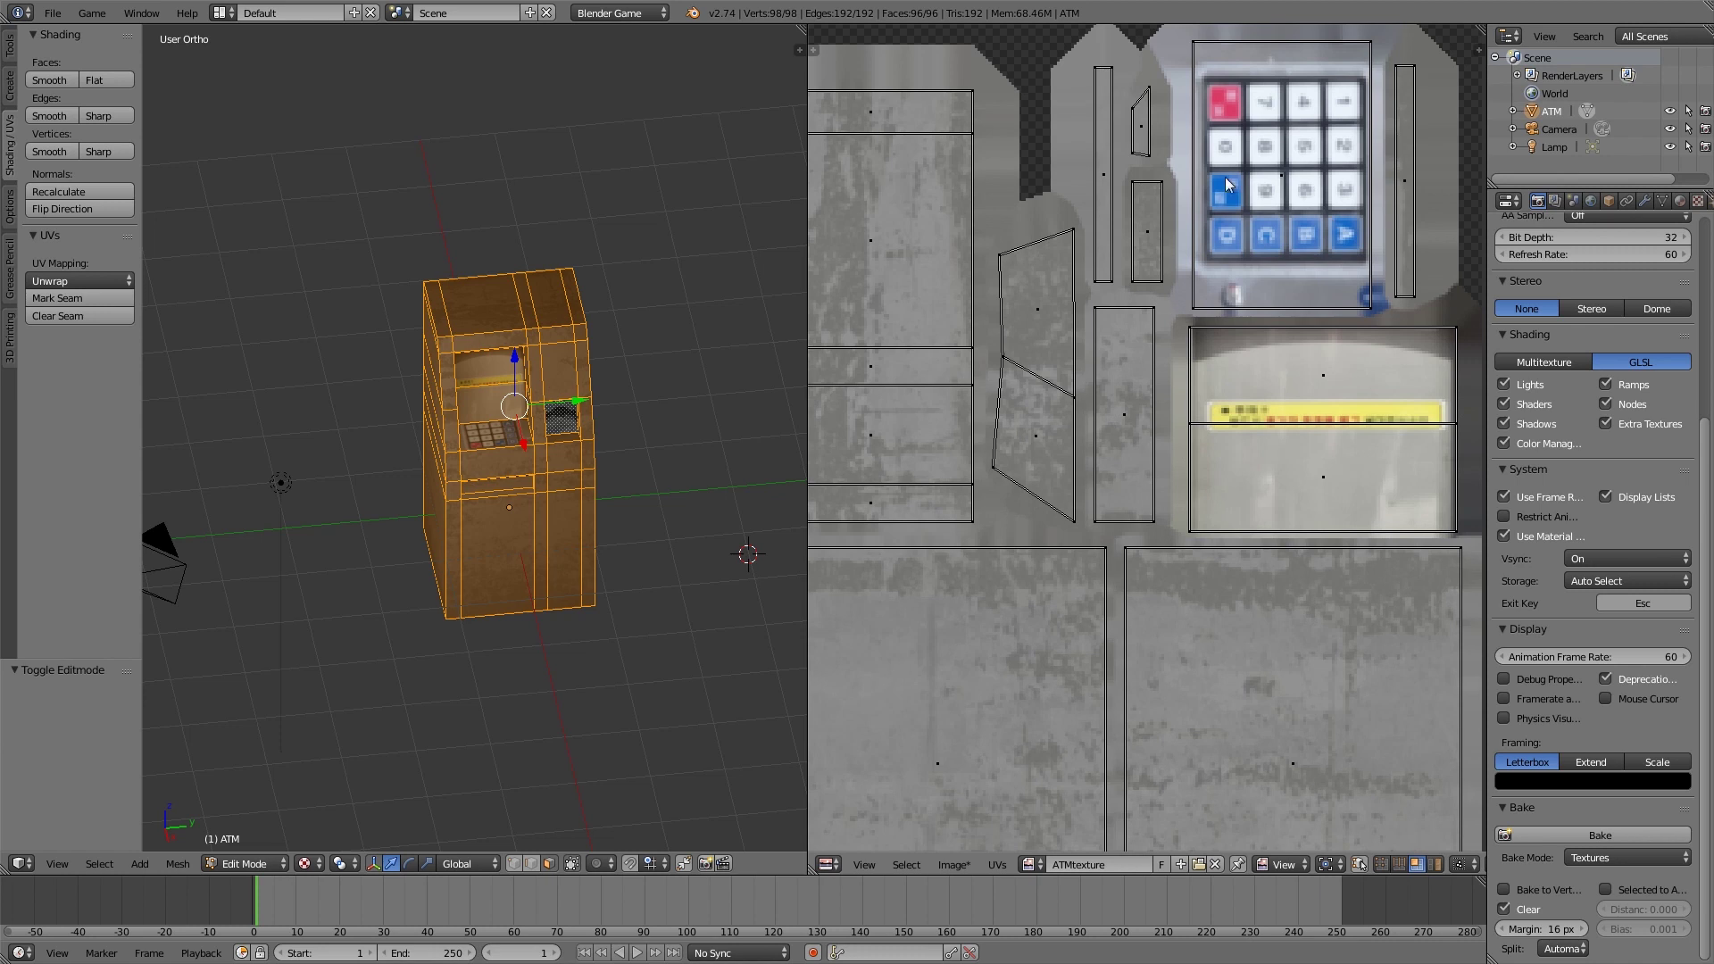
scroll(1207, 398, up, 1)
scroll(1207, 398, down, 3)
scroll(477, 534, up, 3)
middle_drag(475, 466, 437, 507)
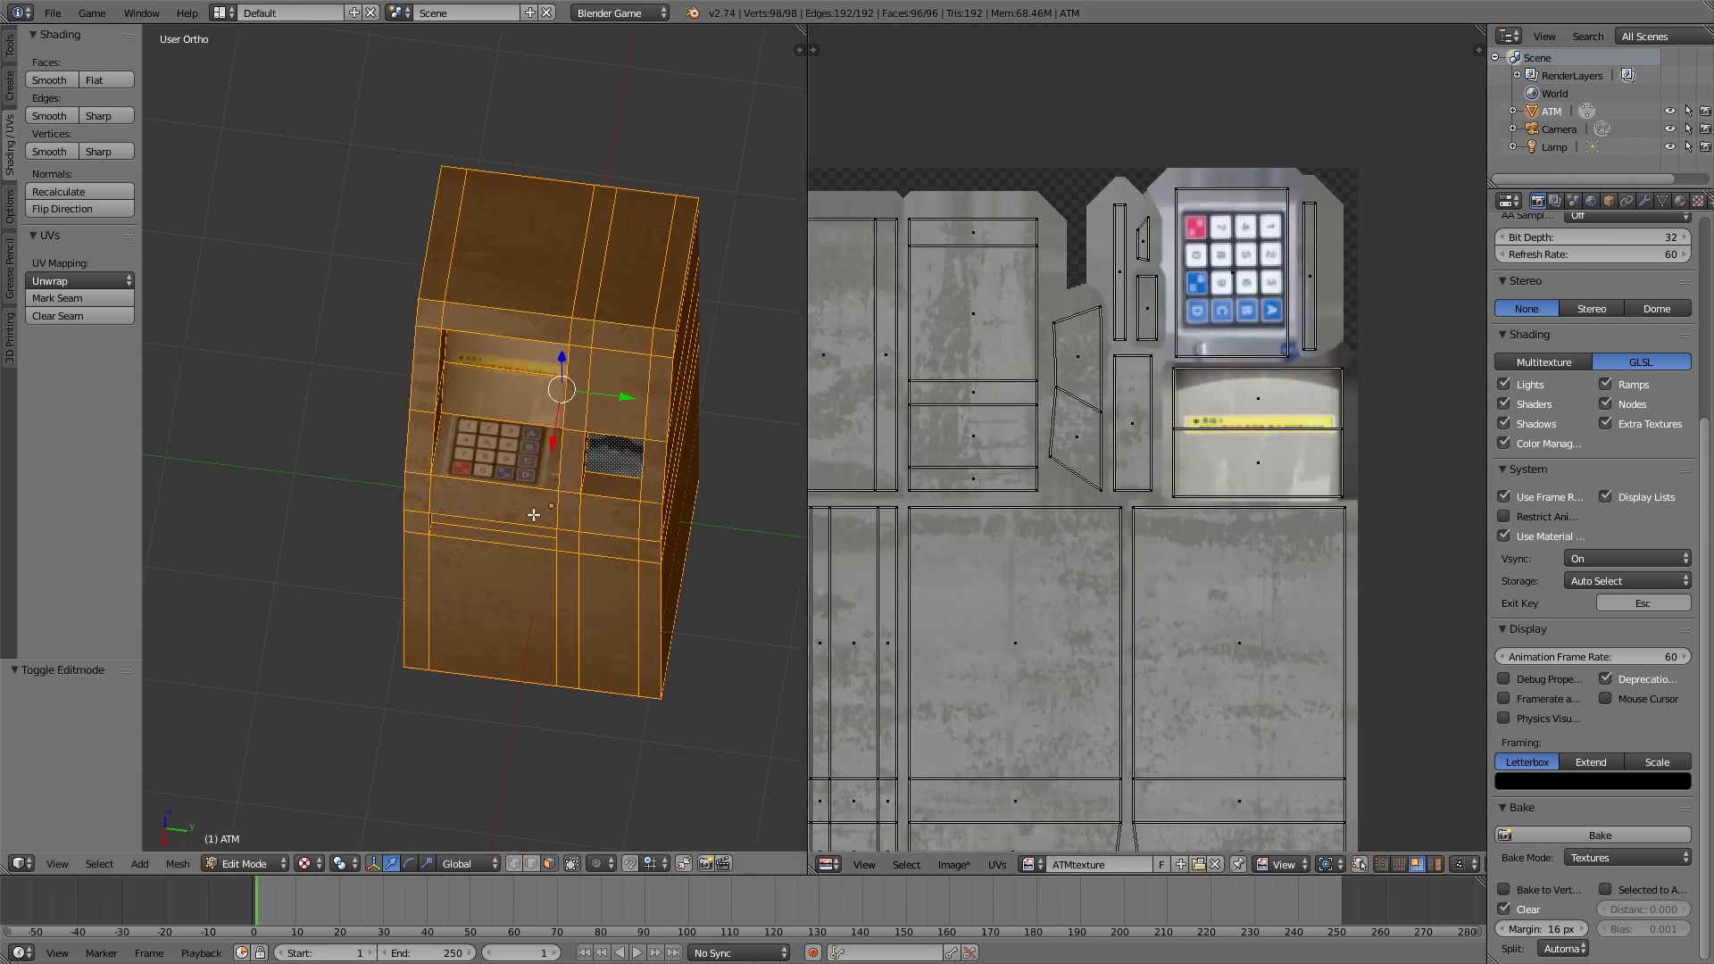
scroll(1208, 440, down, 5)
scroll(1208, 440, up, 3)
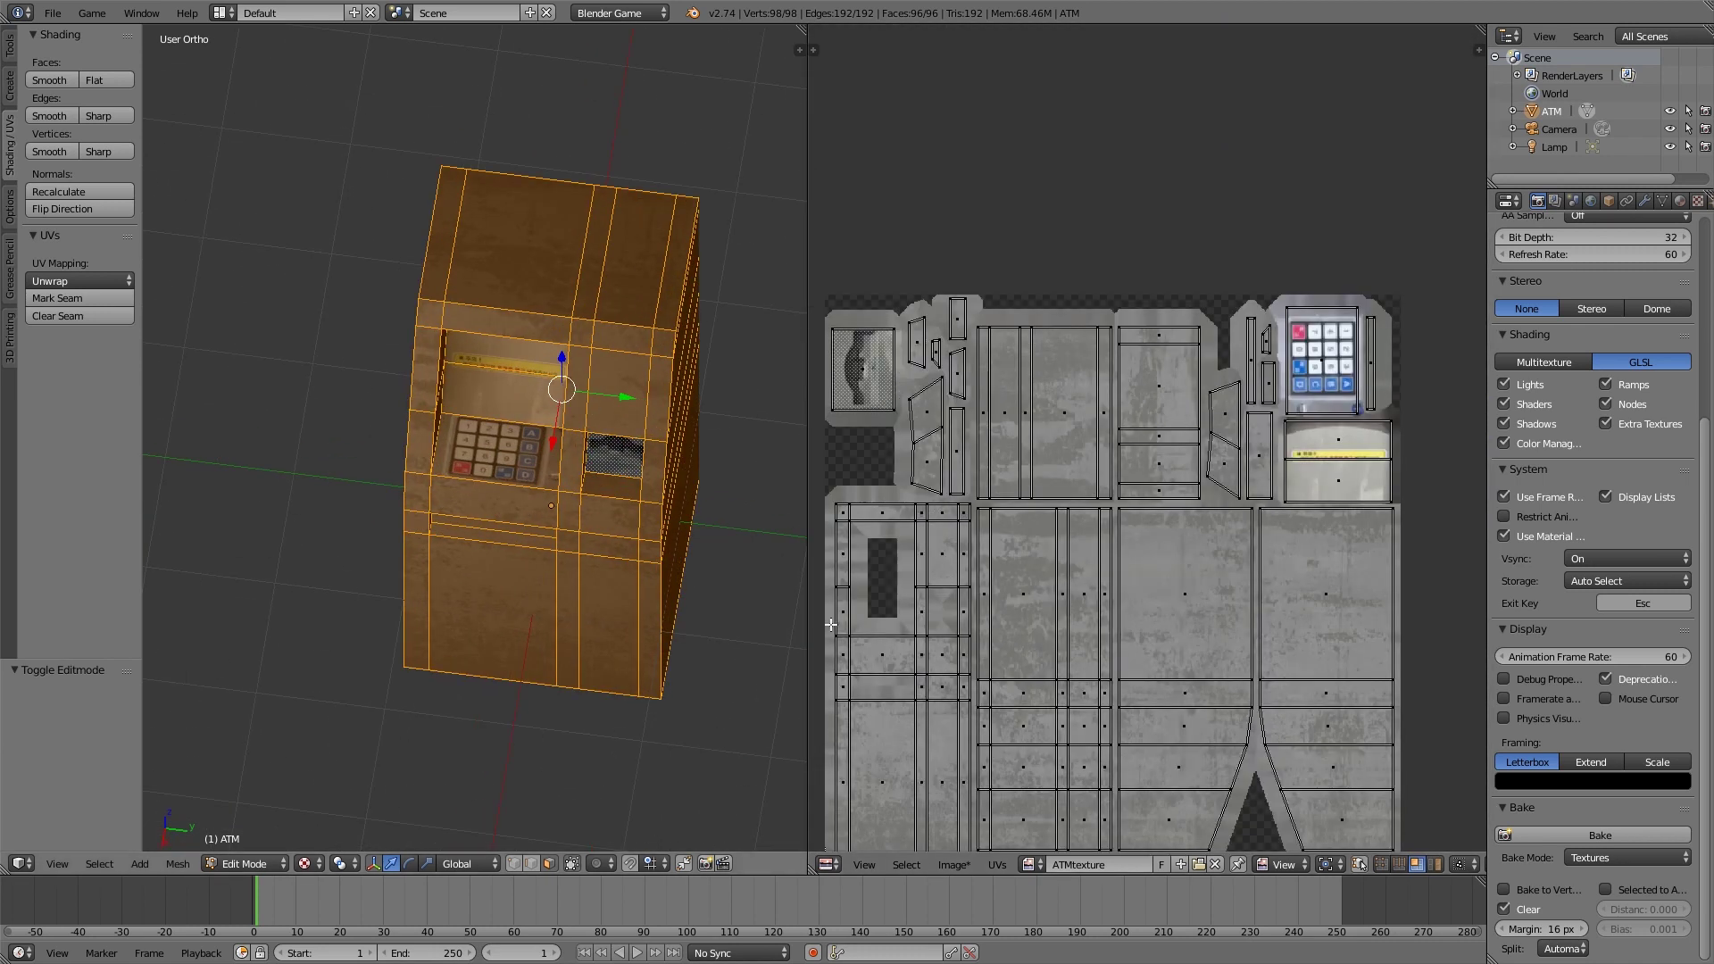
click(956, 859)
Step: Create a new ATM folder on the Desktop for the baked texture
click(987, 721)
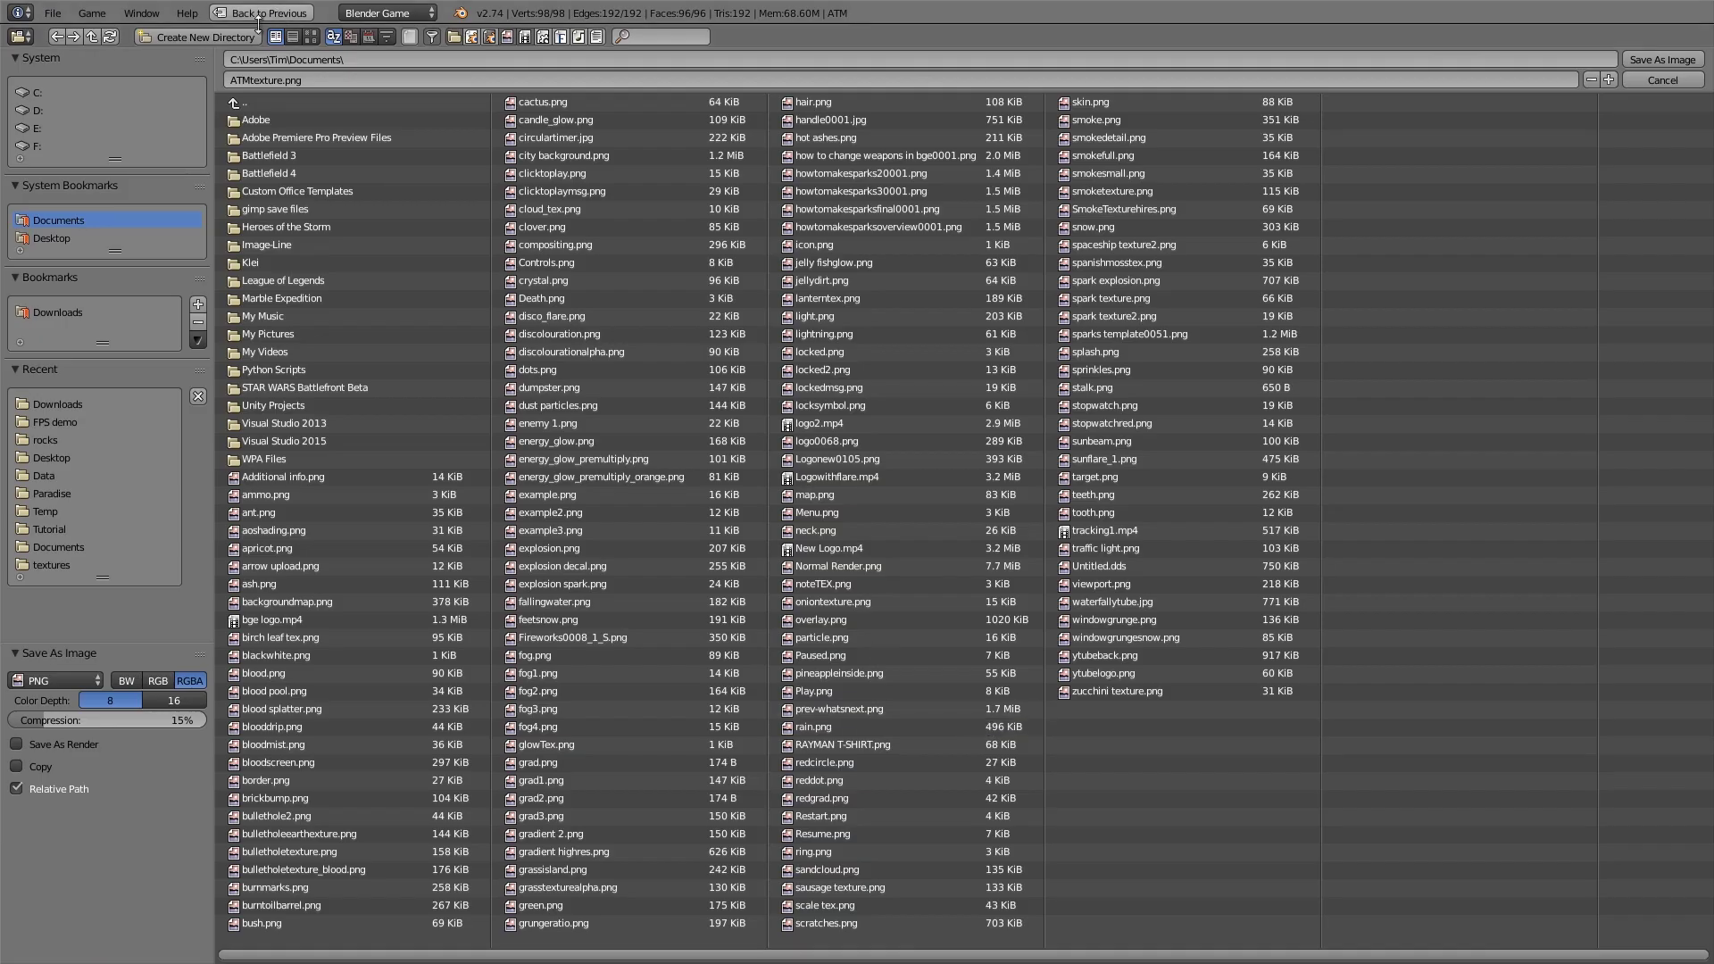
click(42, 236)
click(175, 38)
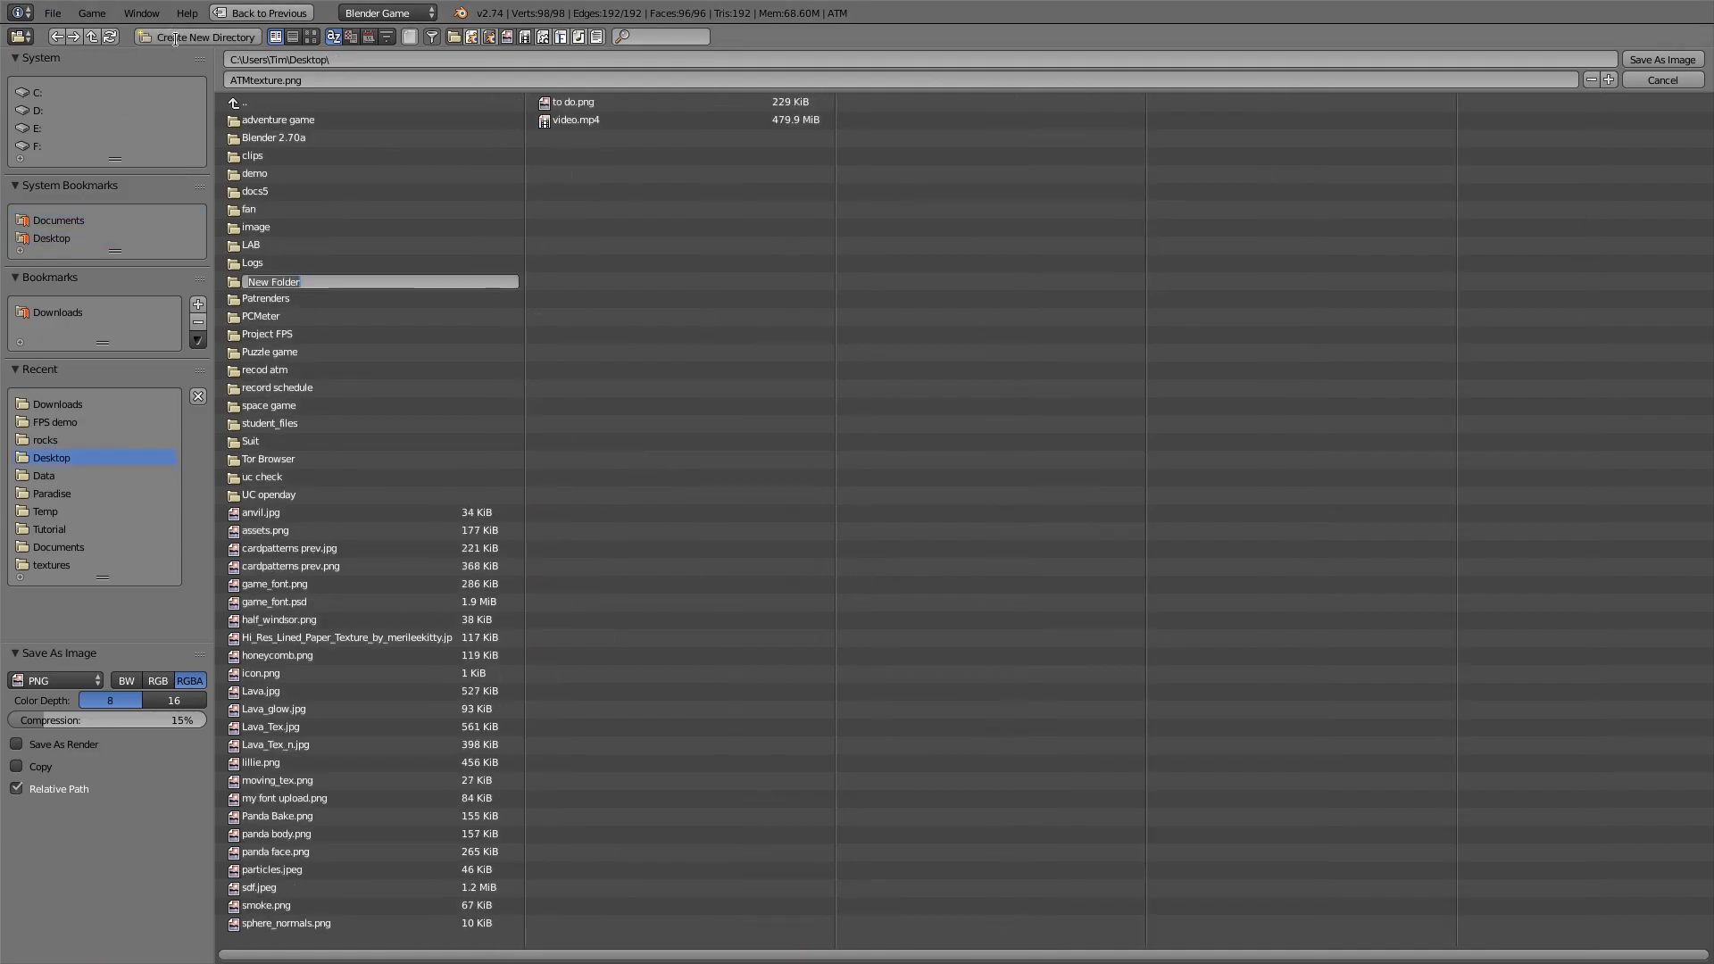
text(ATM)
key(Return)
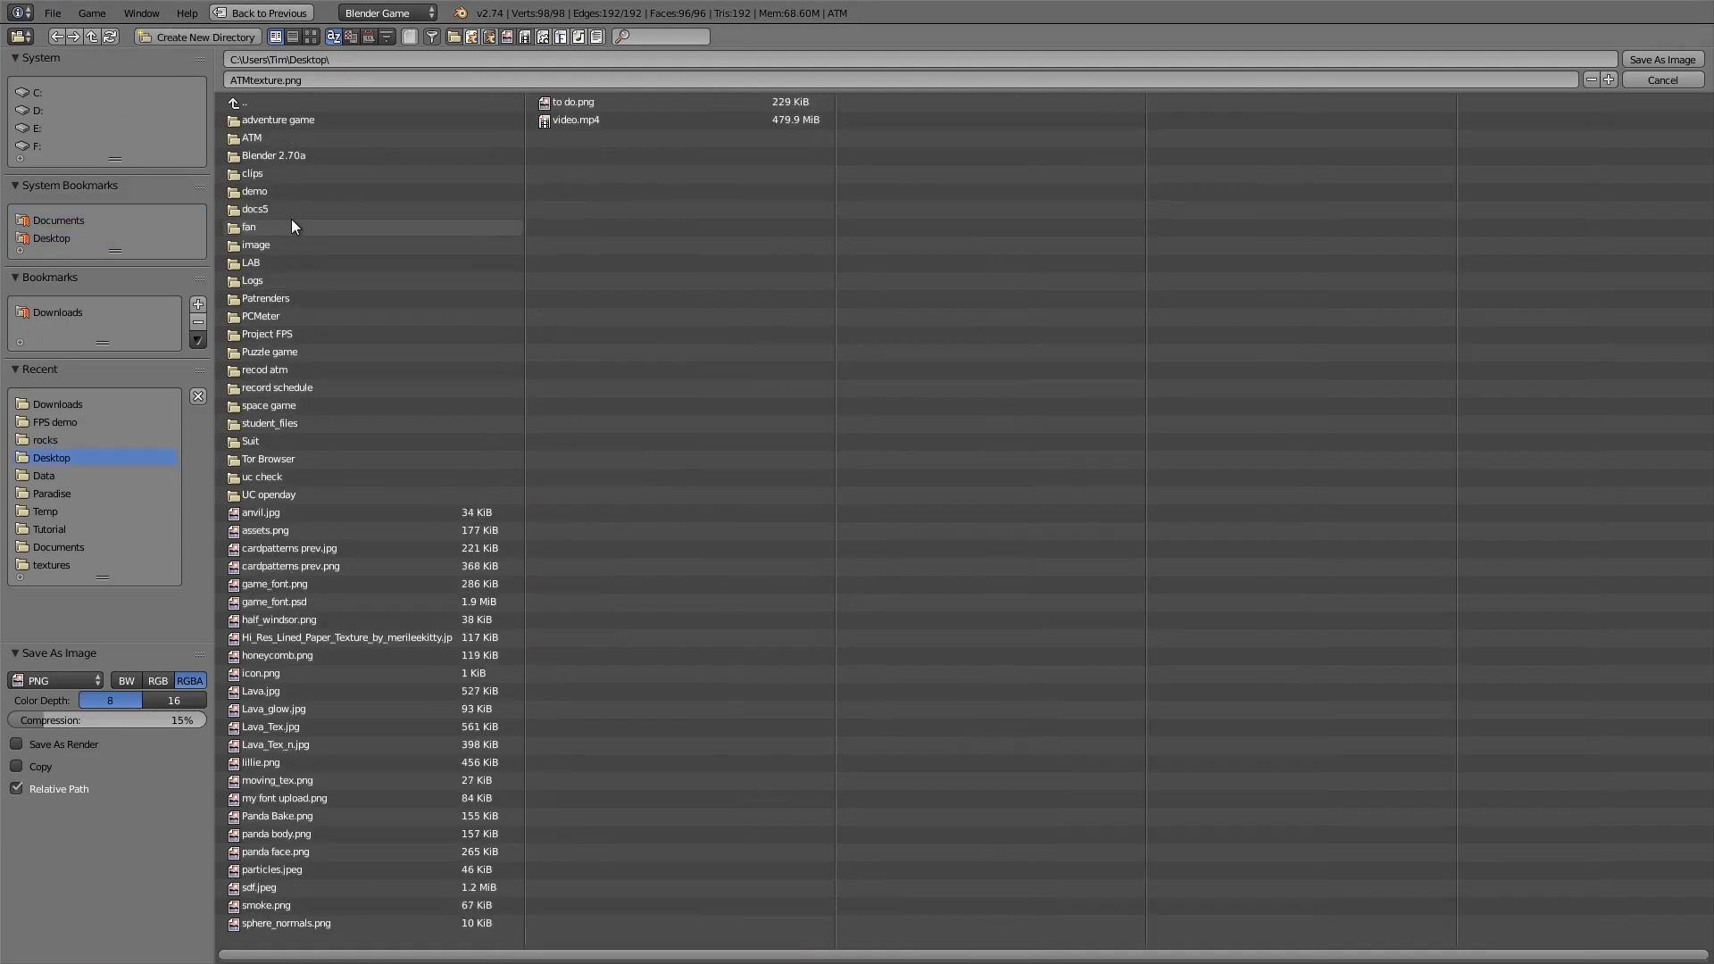
click(262, 138)
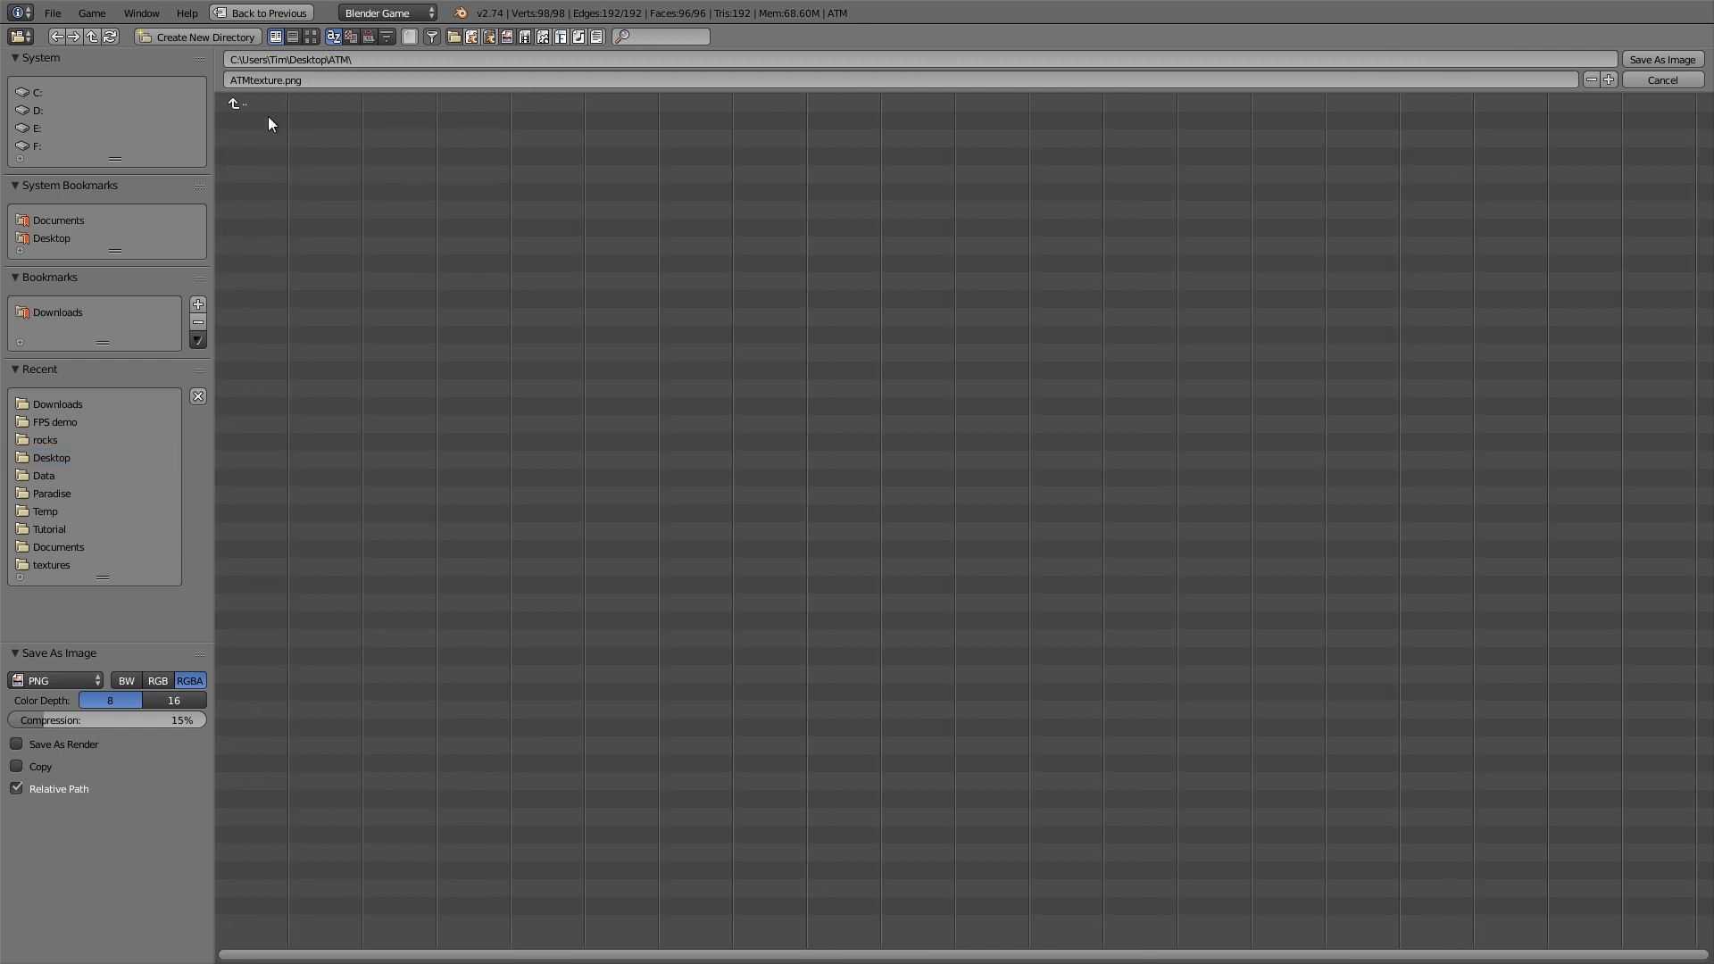
Step: Save the texture there as ATMdiffuse.png with 100% PNG compression
drag(139, 720, 232, 719)
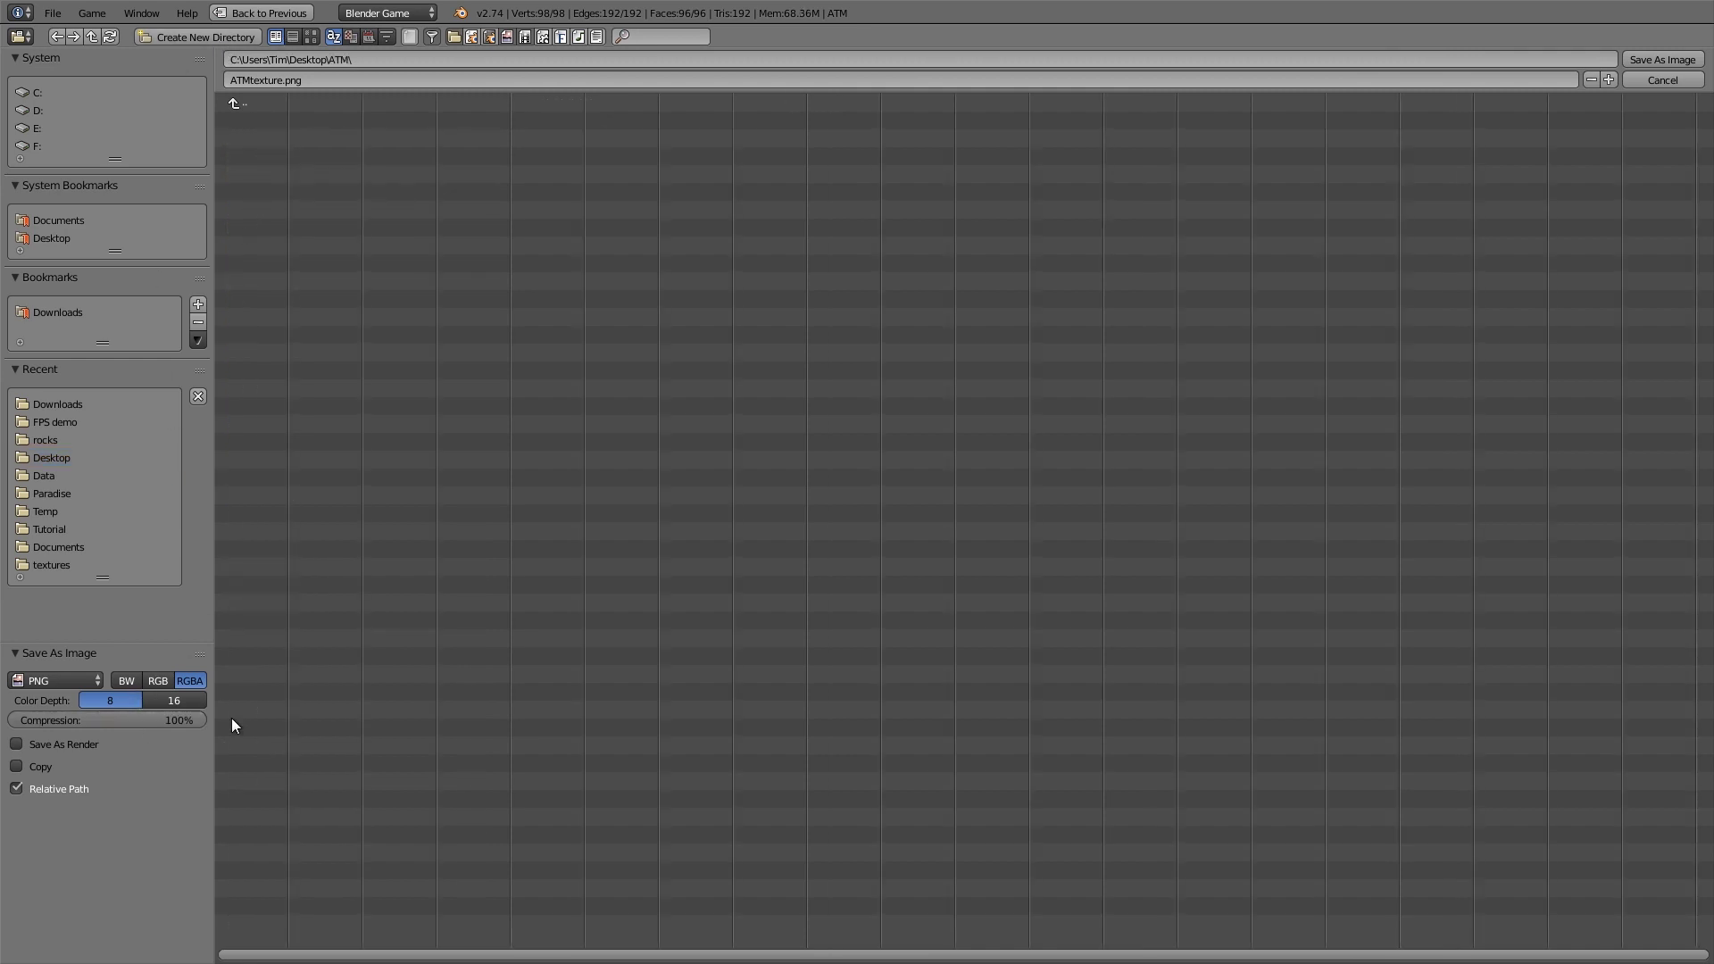
double_click(286, 81)
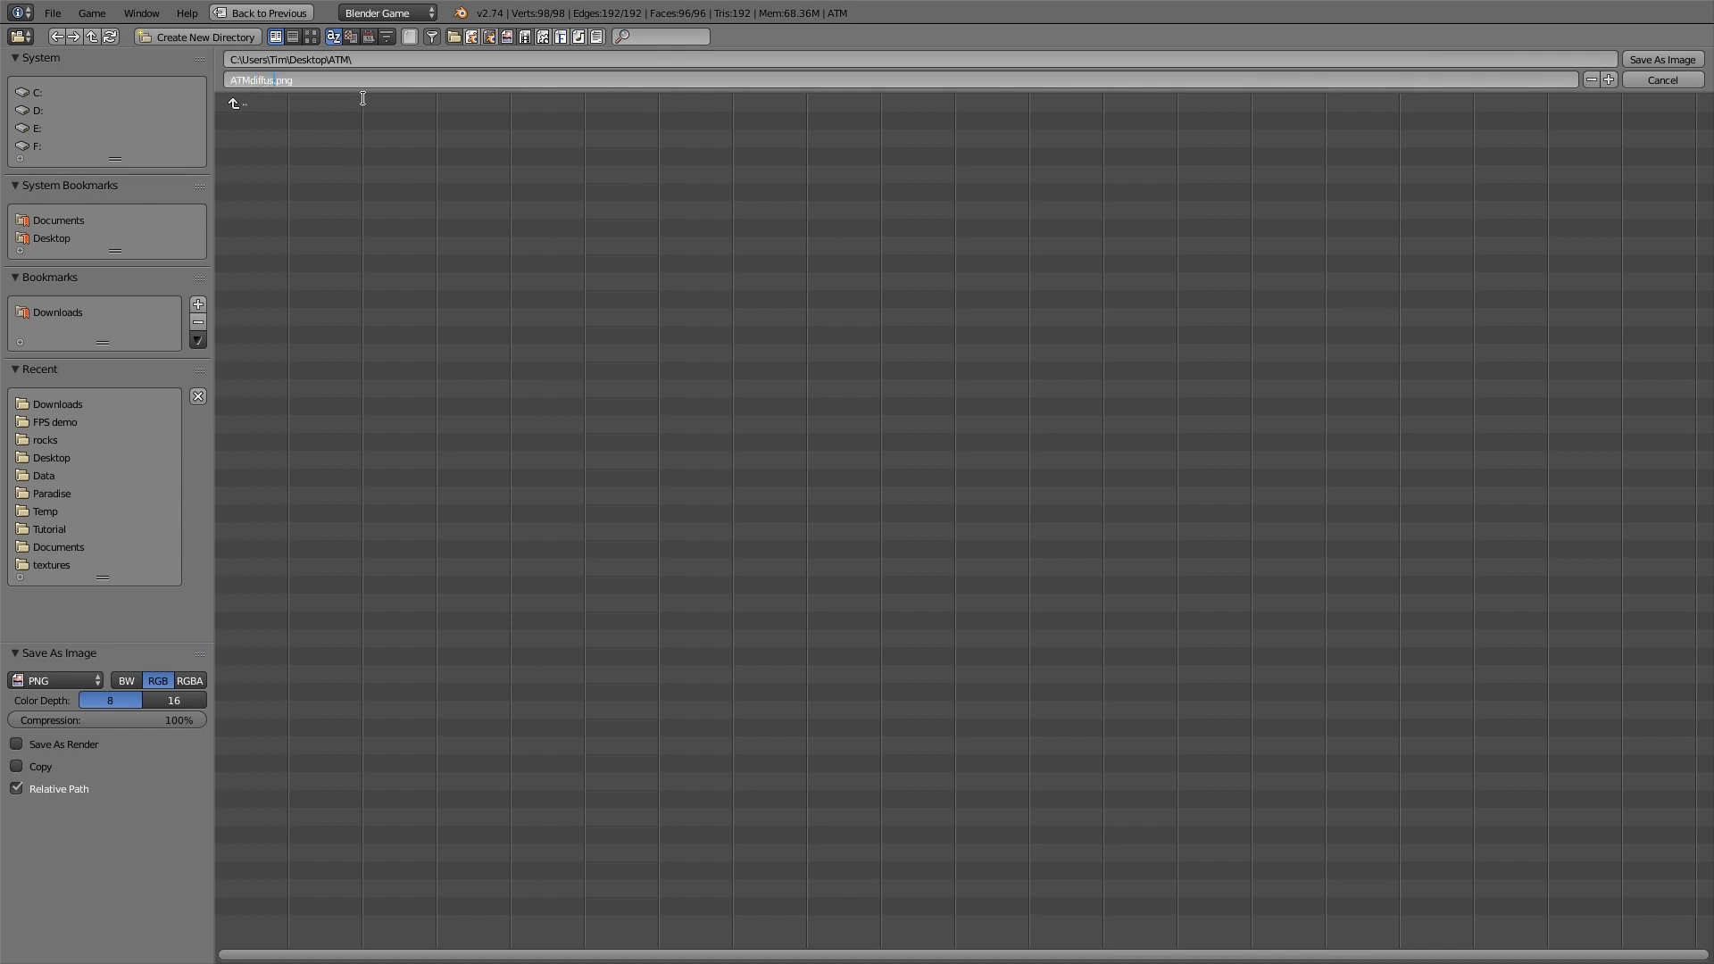
key(Return)
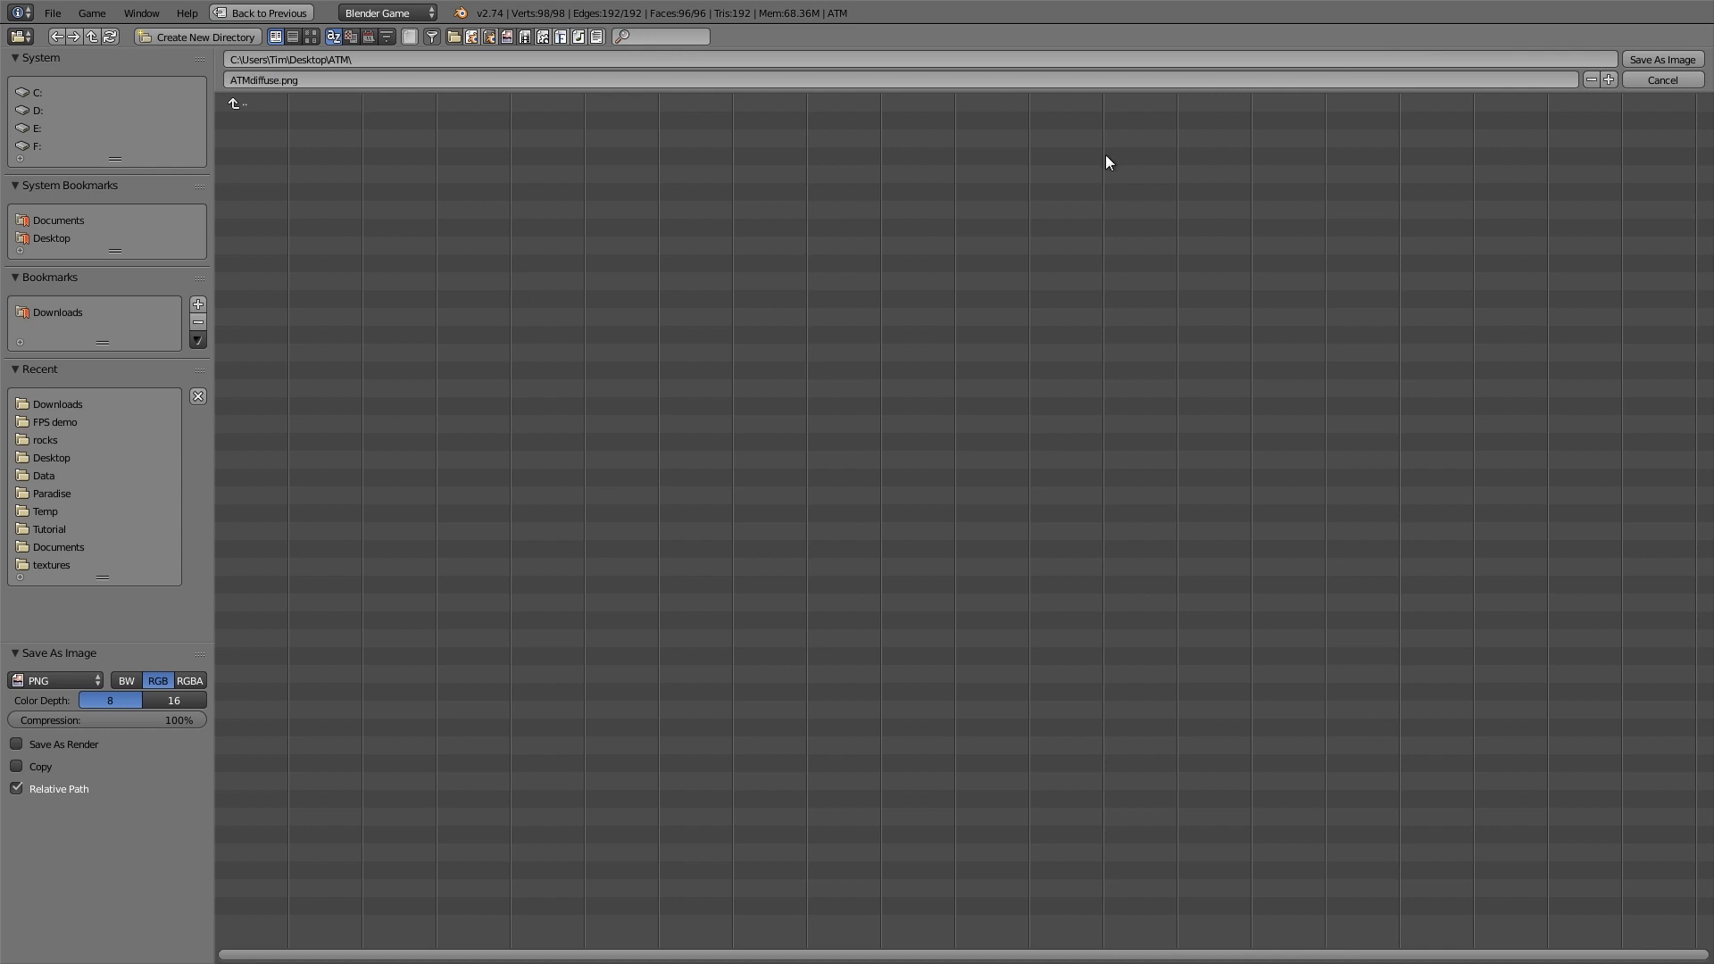
click(1682, 61)
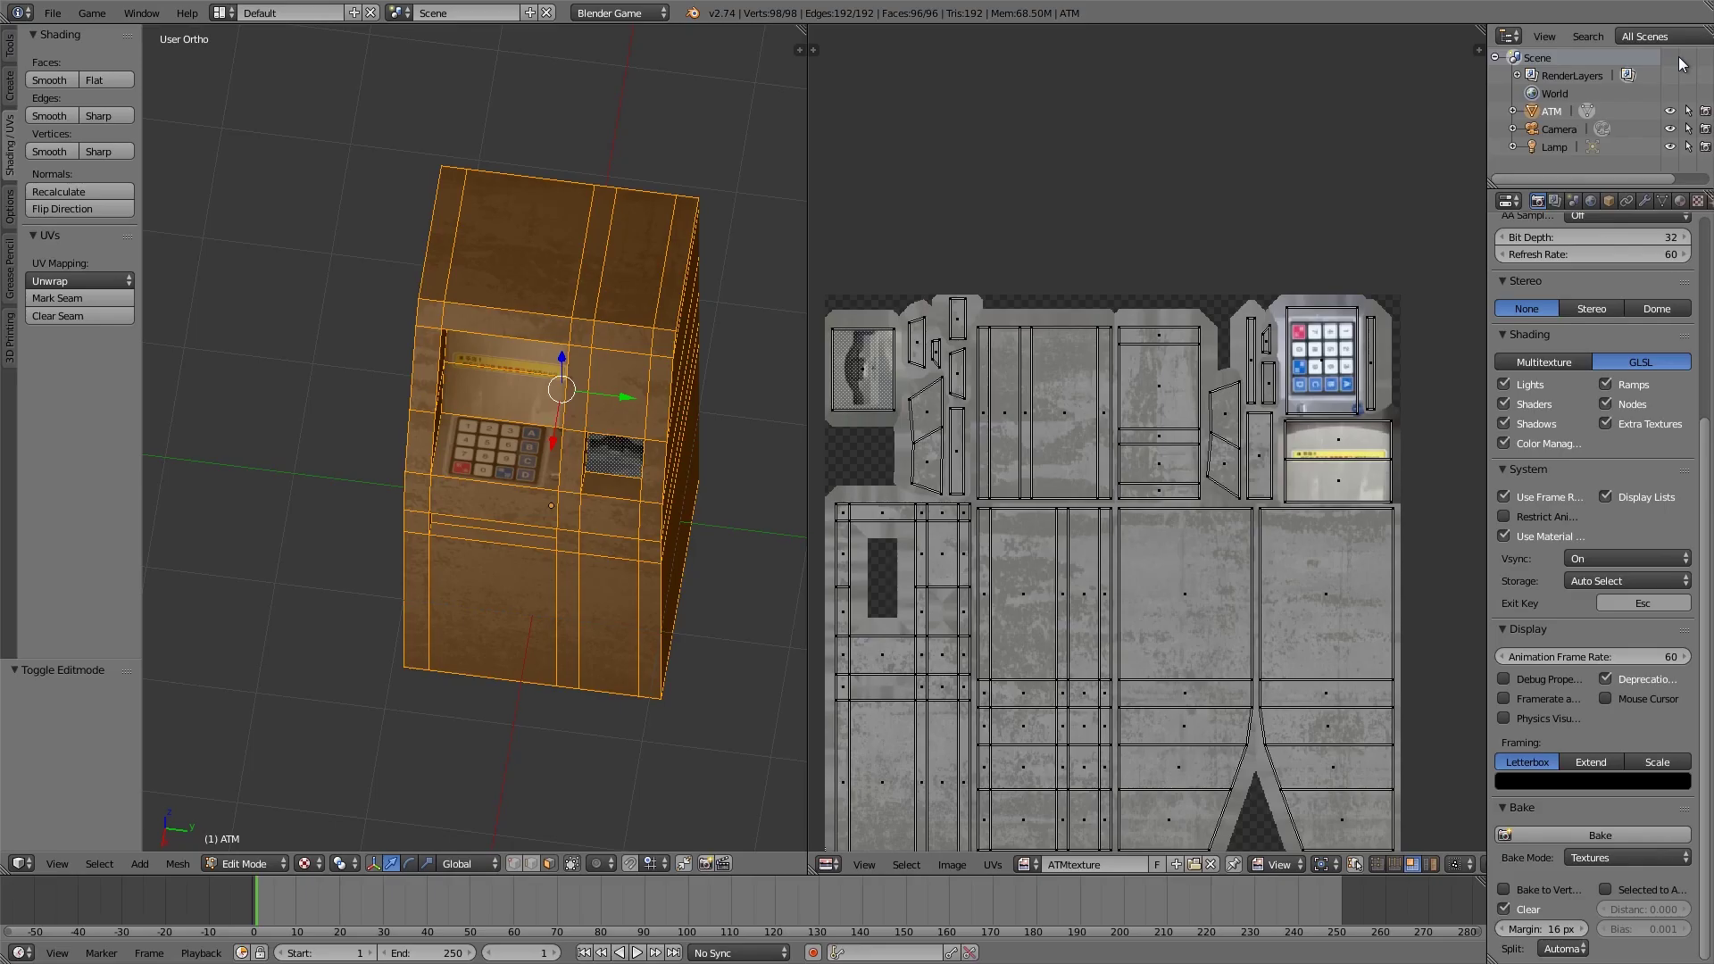
Step: Switch the bake type to Specular Colors
click(1595, 857)
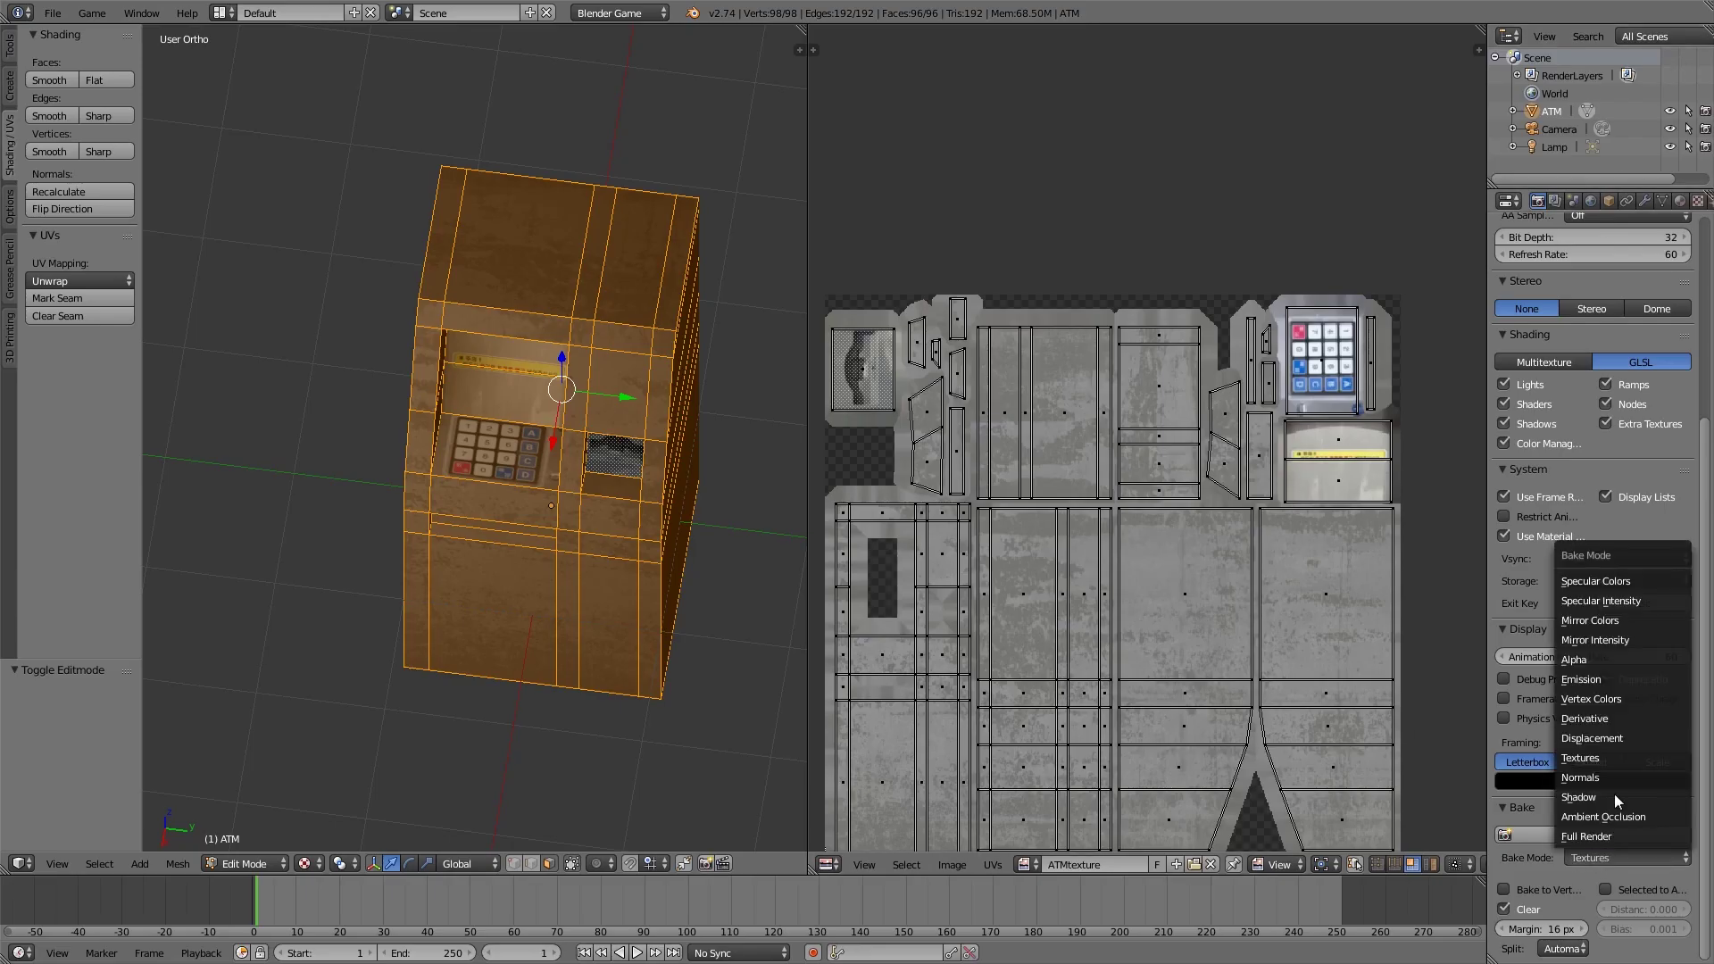
click(1599, 582)
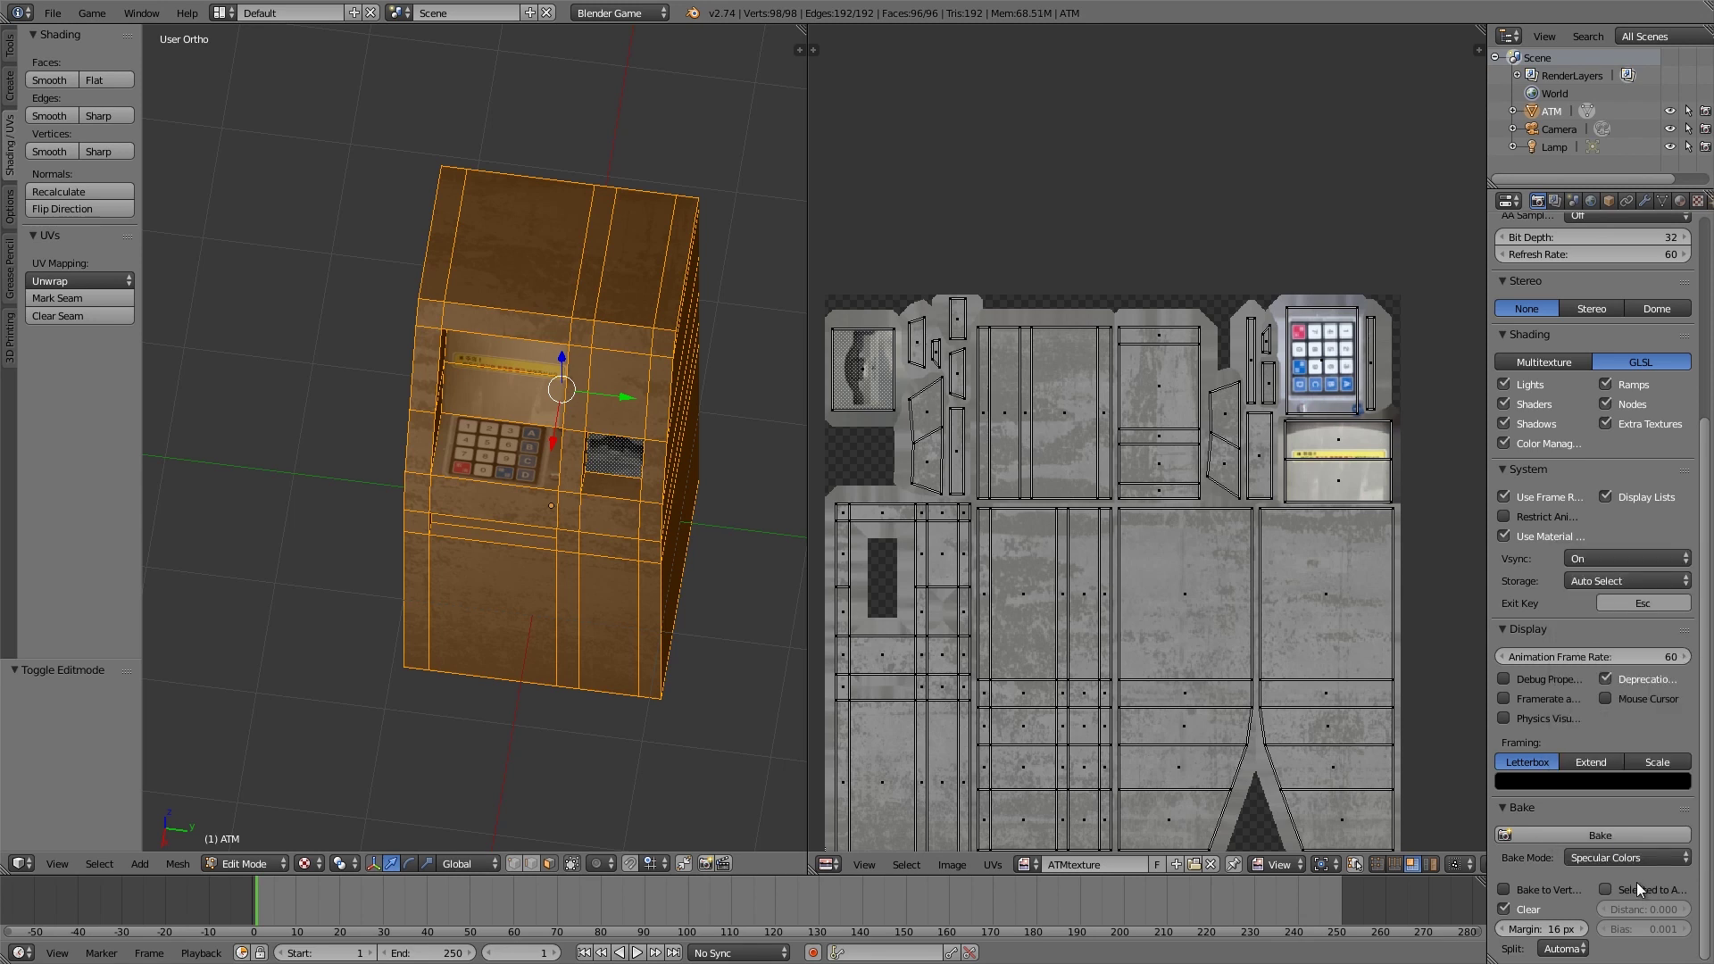
scroll(564, 450, up, 4)
scroll(563, 451, down, 4)
scroll(539, 505, up, 4)
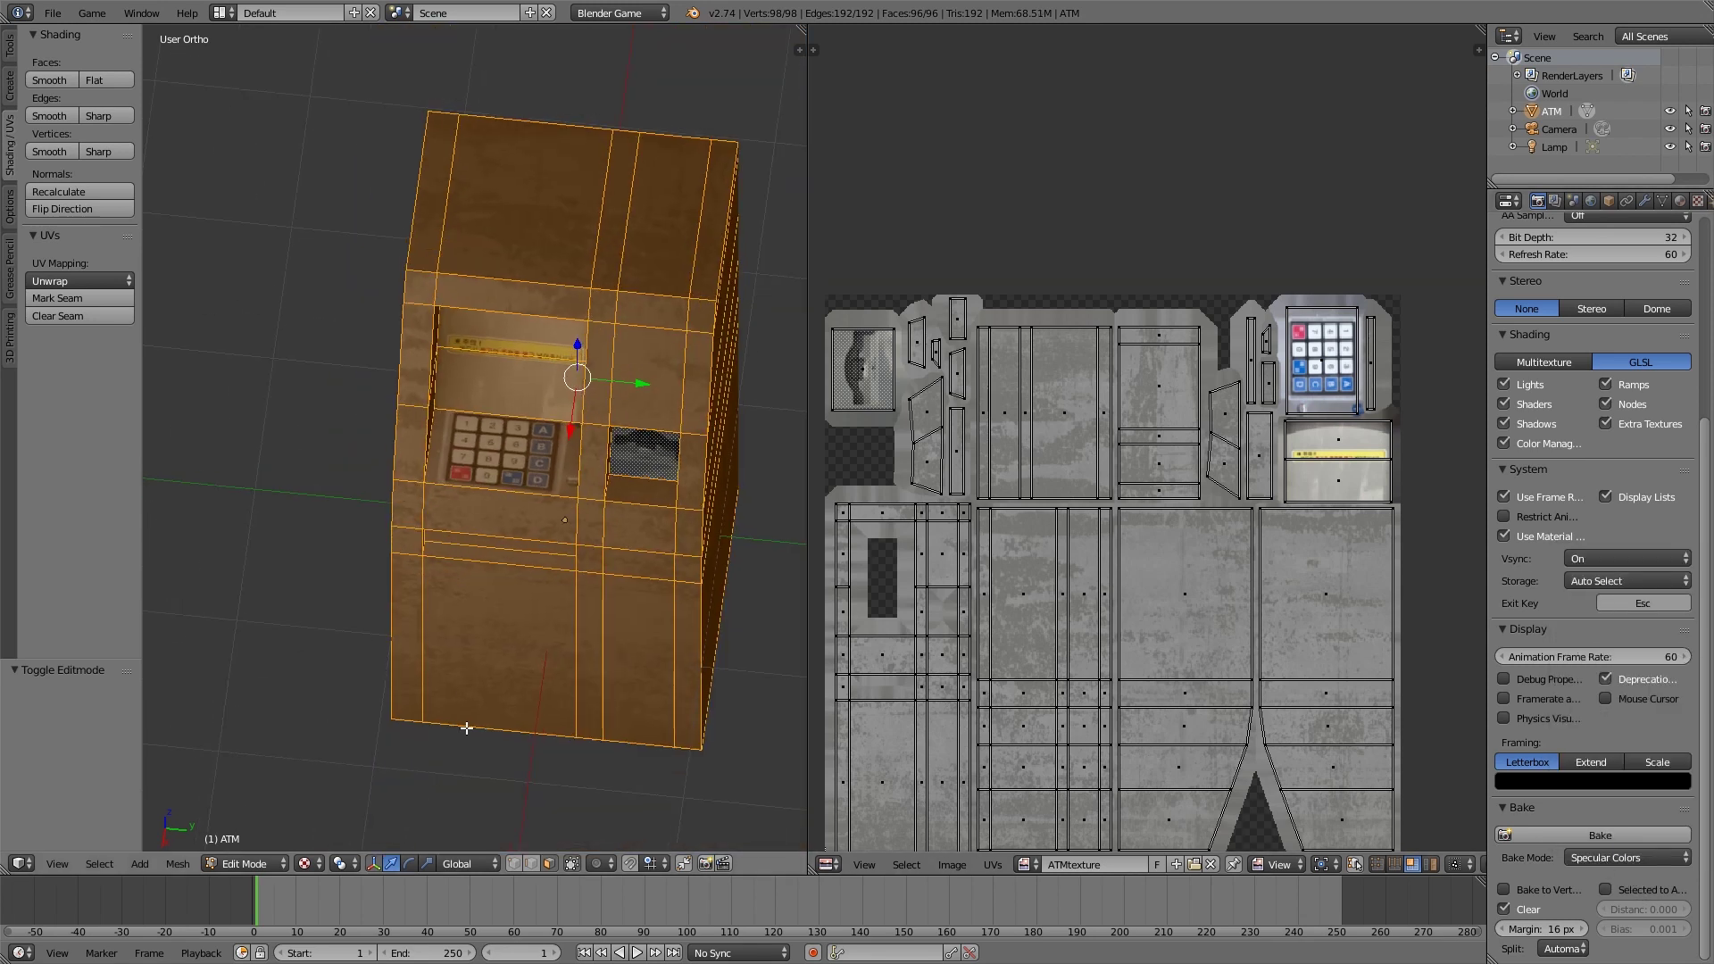
key(Tab)
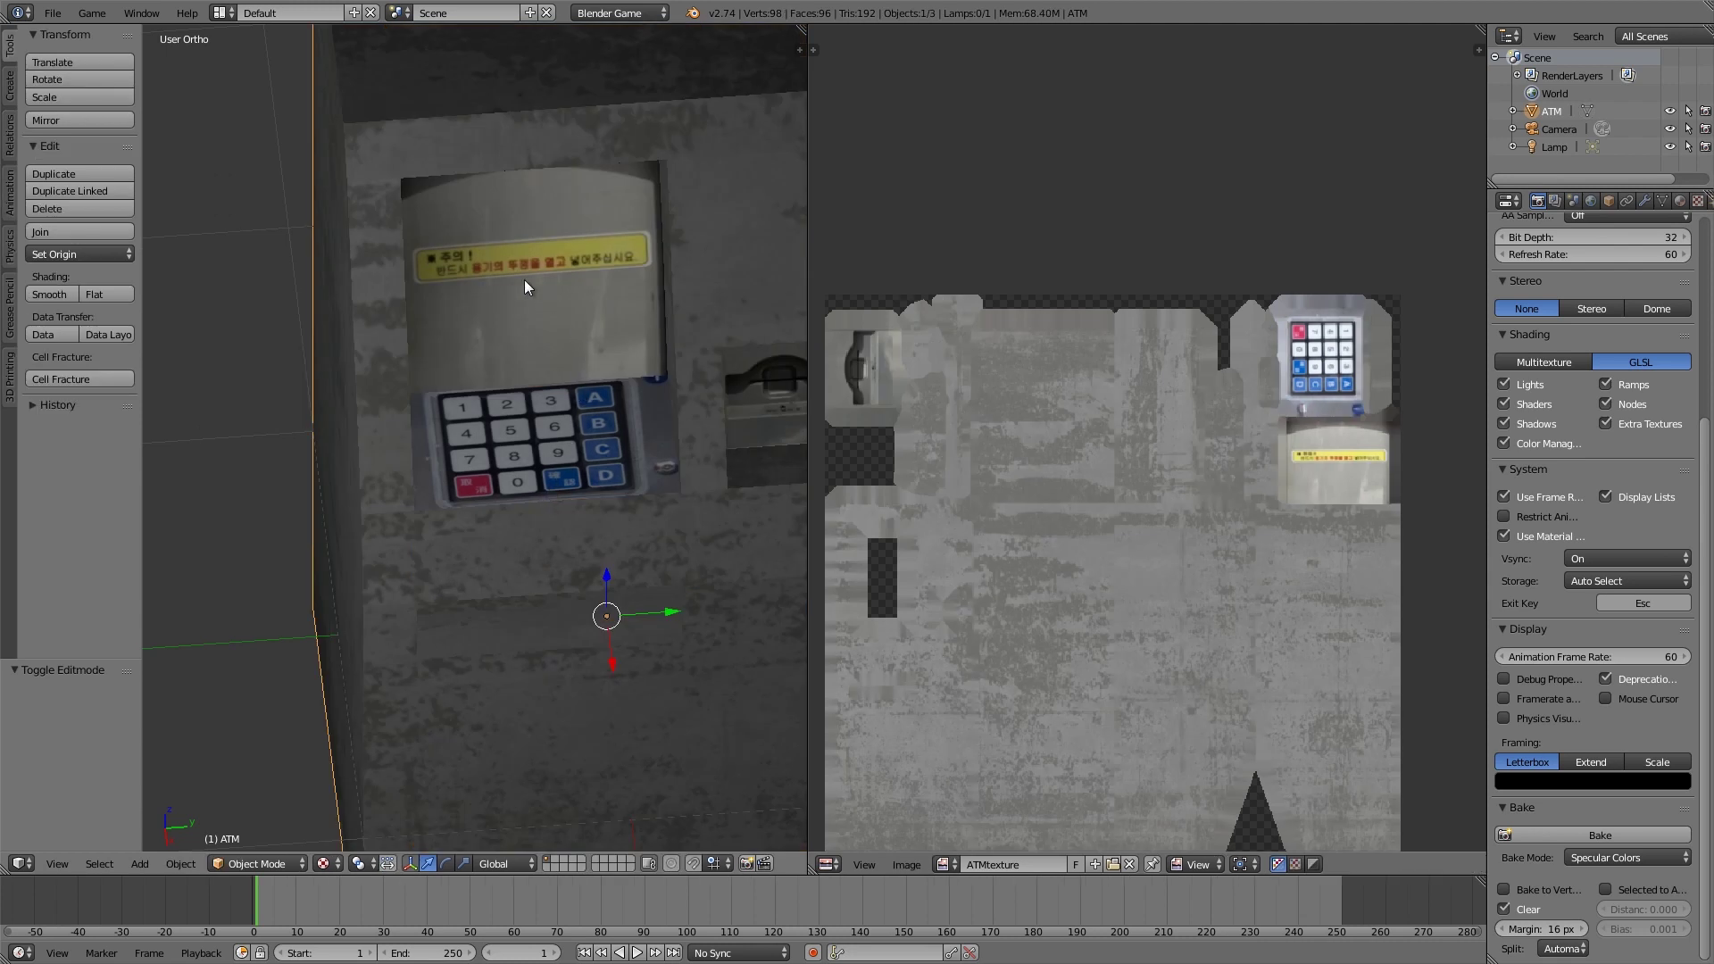
key(Tab)
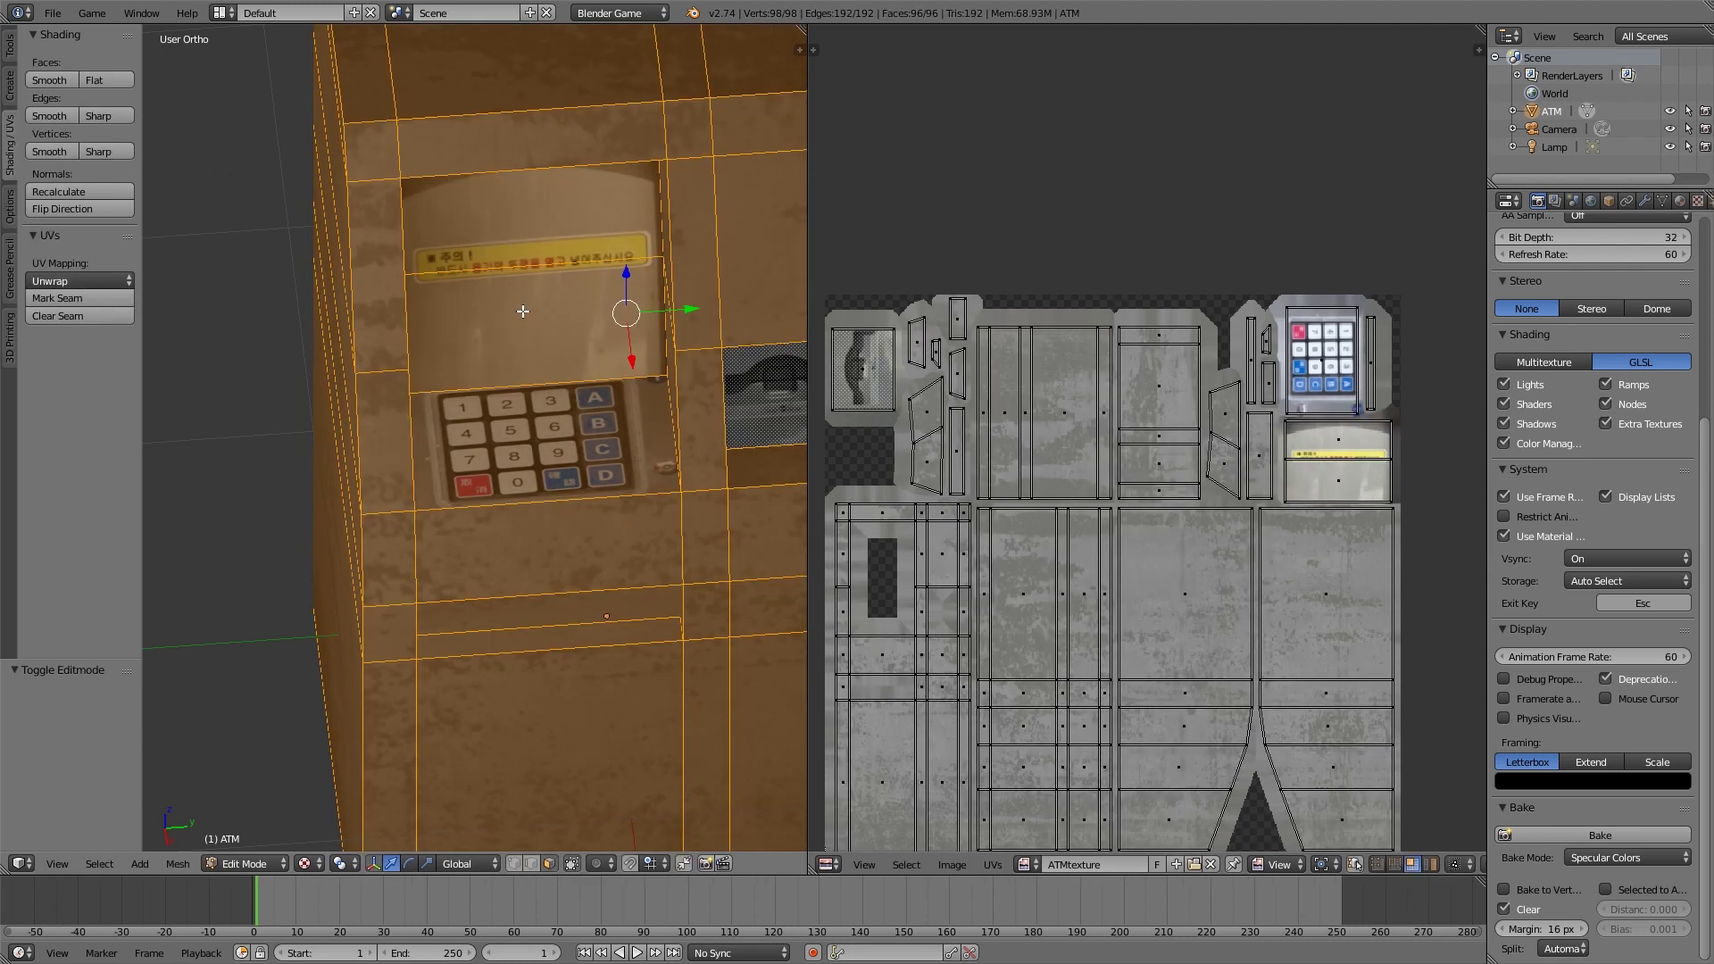
Step: Raise Material.003's specular intensity to 1.000
click(1679, 200)
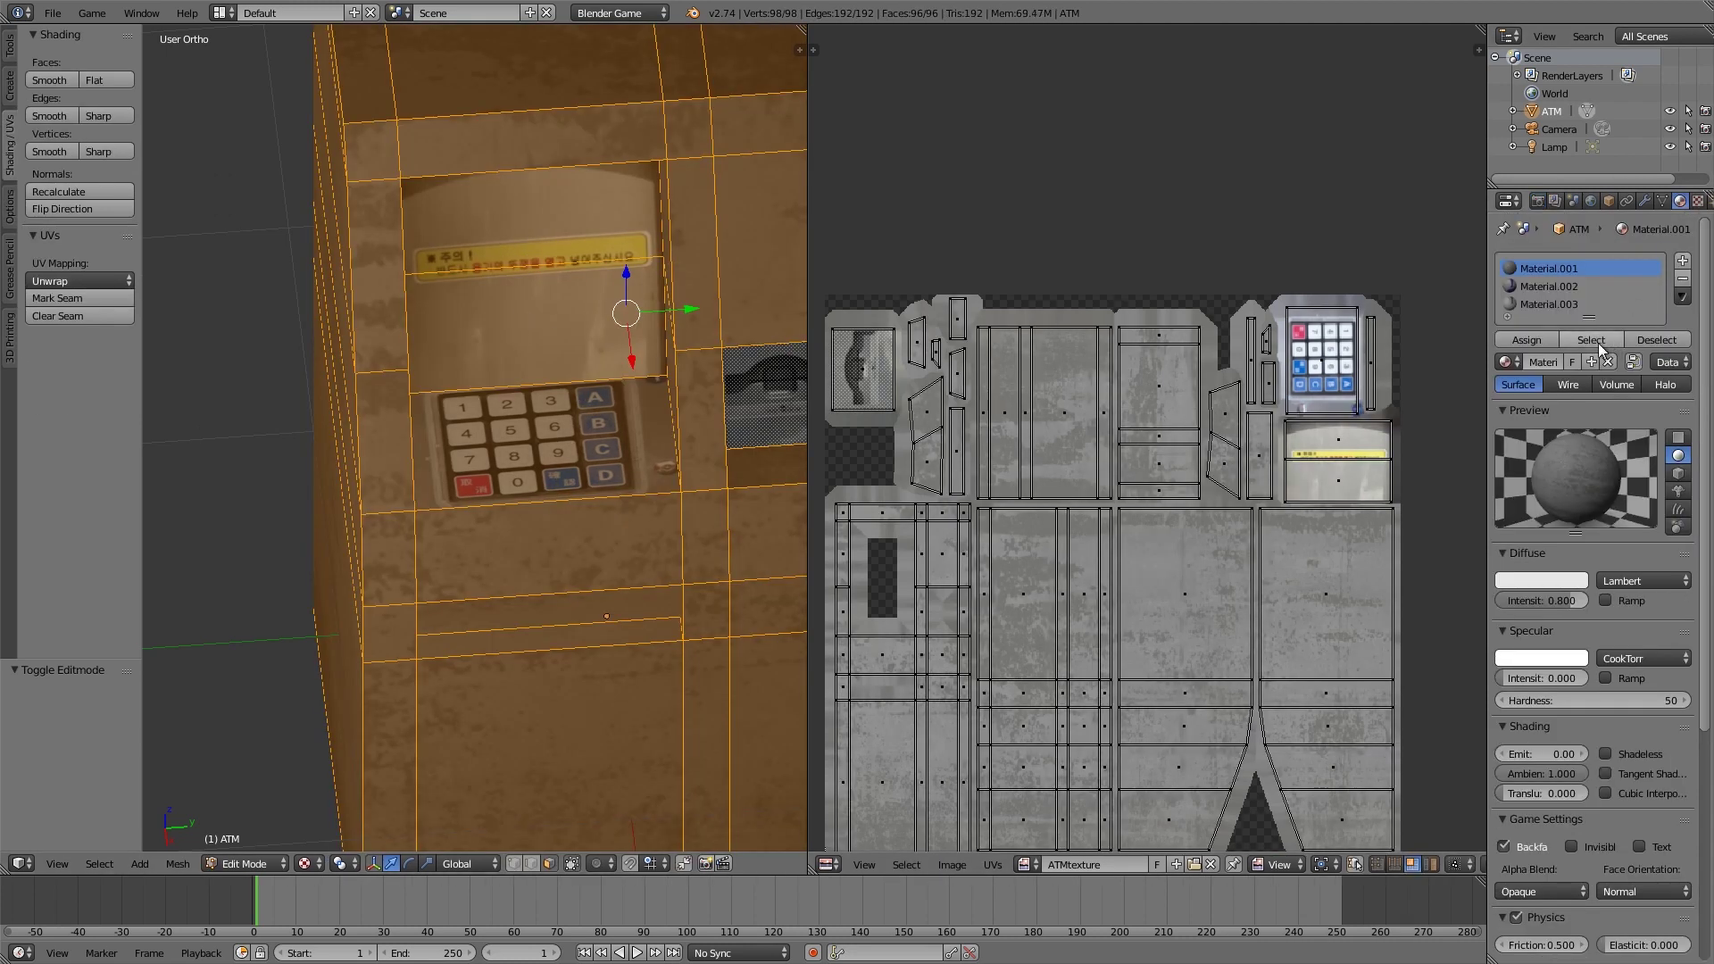
click(1555, 303)
drag(1540, 678, 1594, 684)
scroll(473, 447, down, 5)
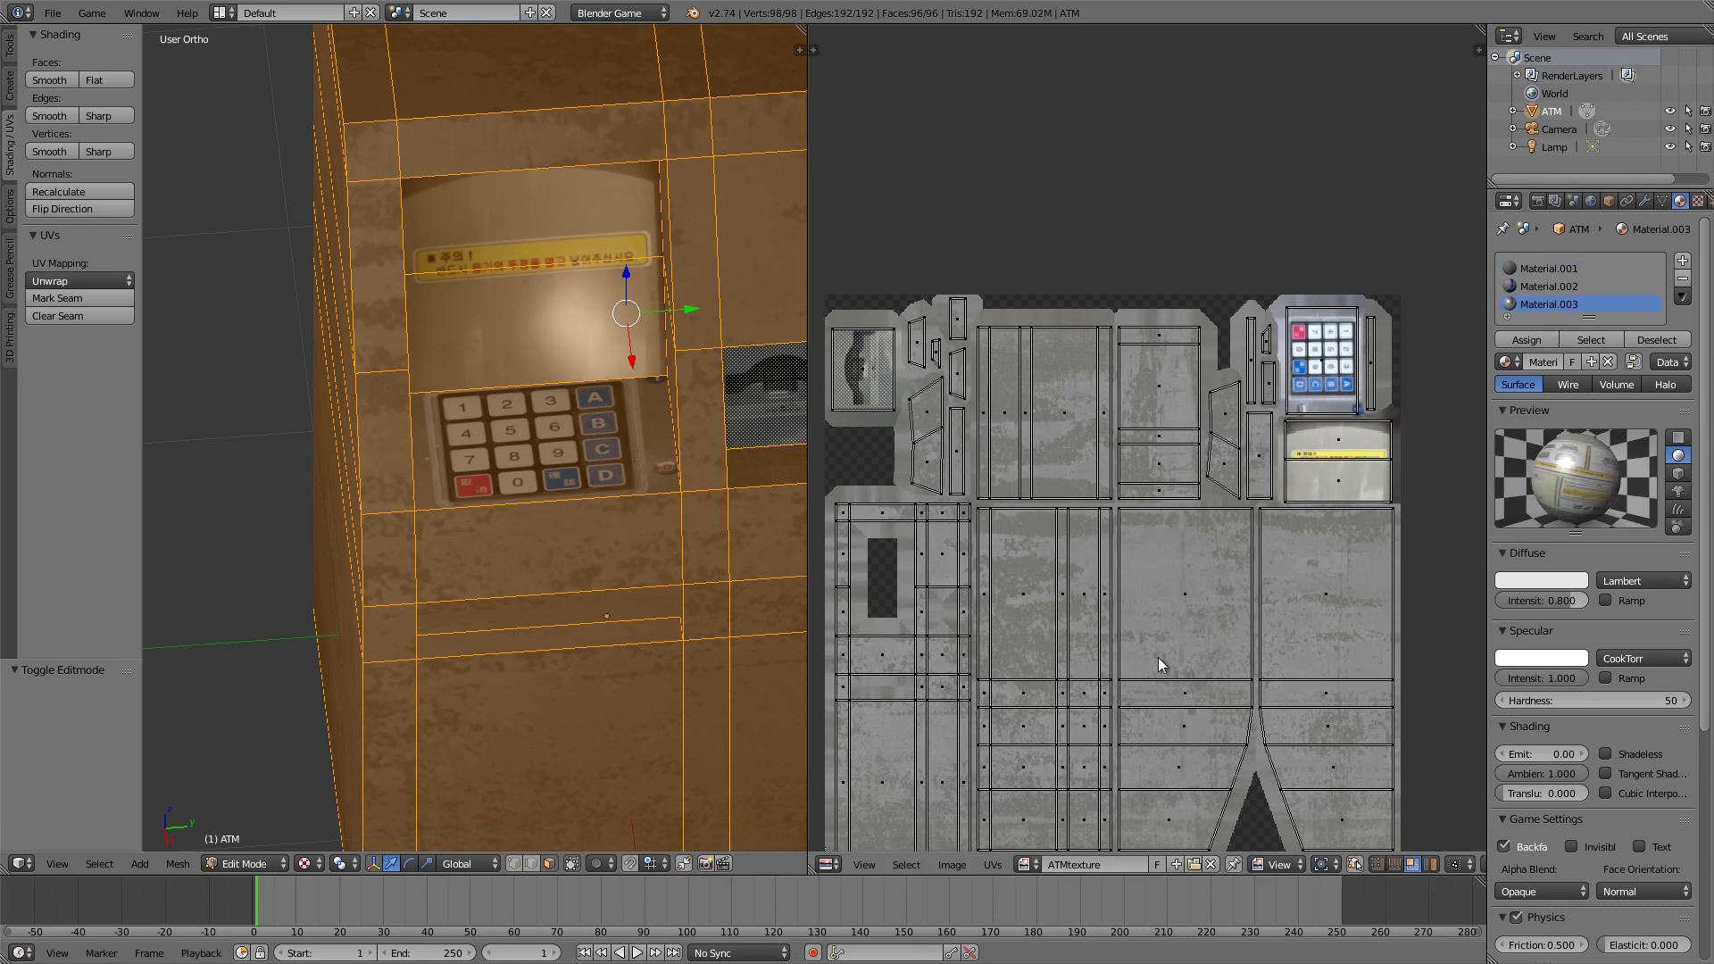
middle_drag(473, 446, 536, 375)
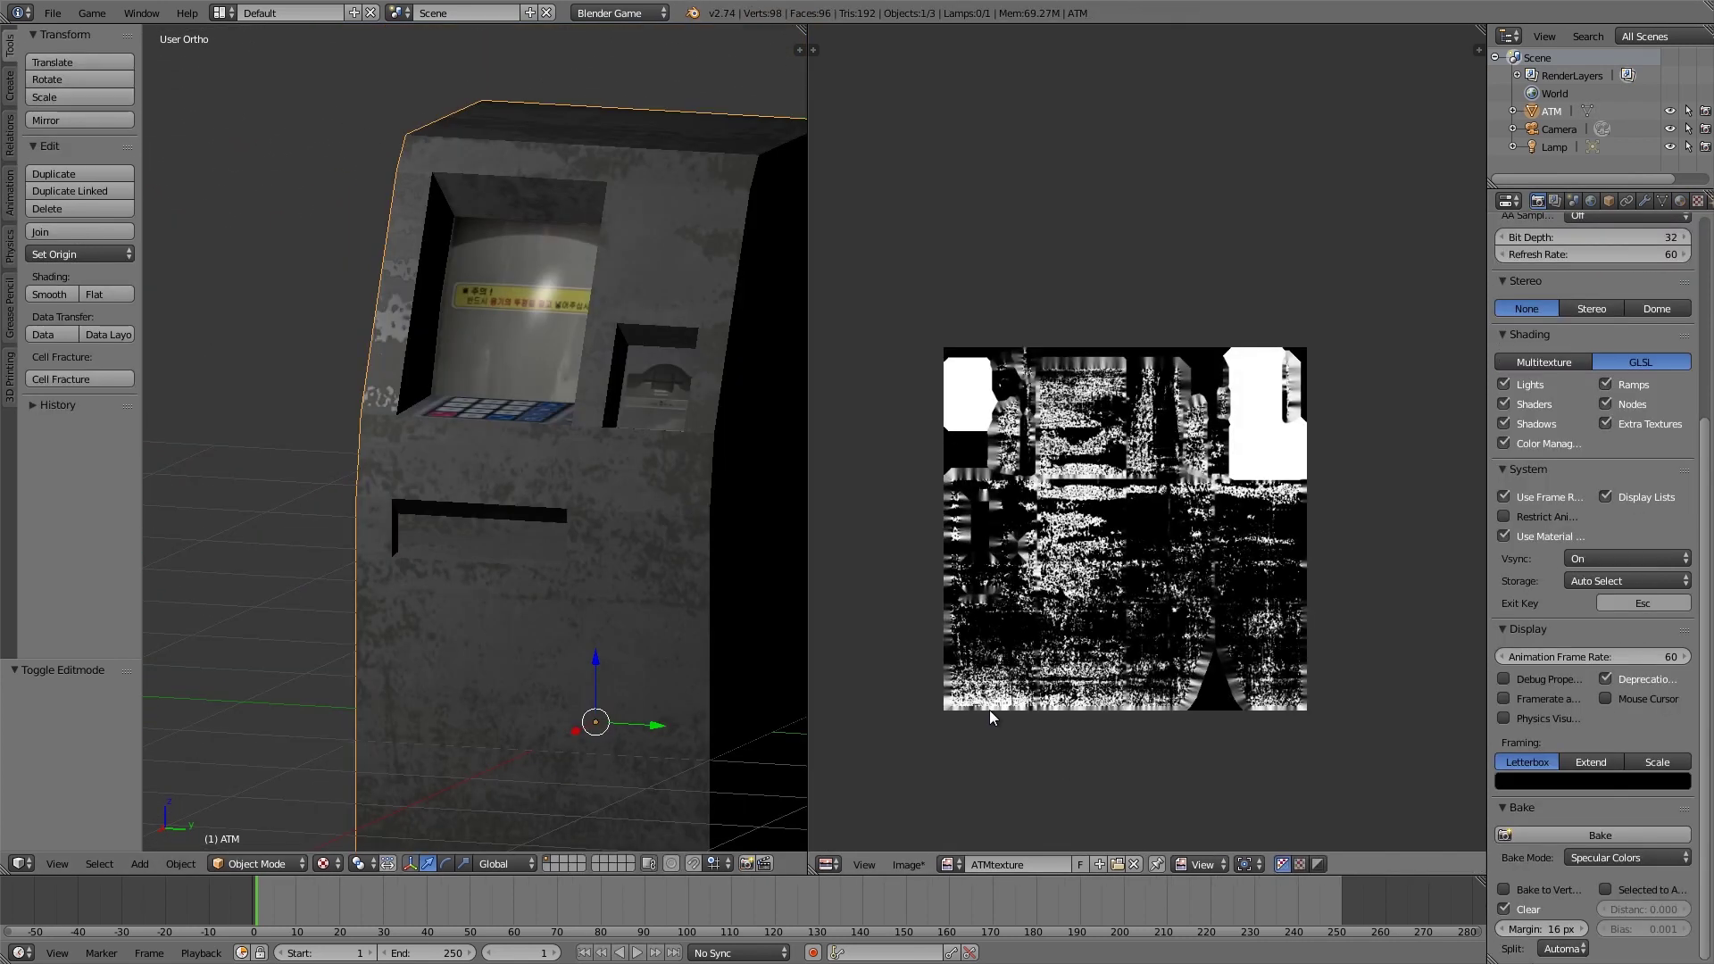
Step: Save the specular bake as ATMspecular.png with 100% compression beside ATMdiffuse.png
click(908, 865)
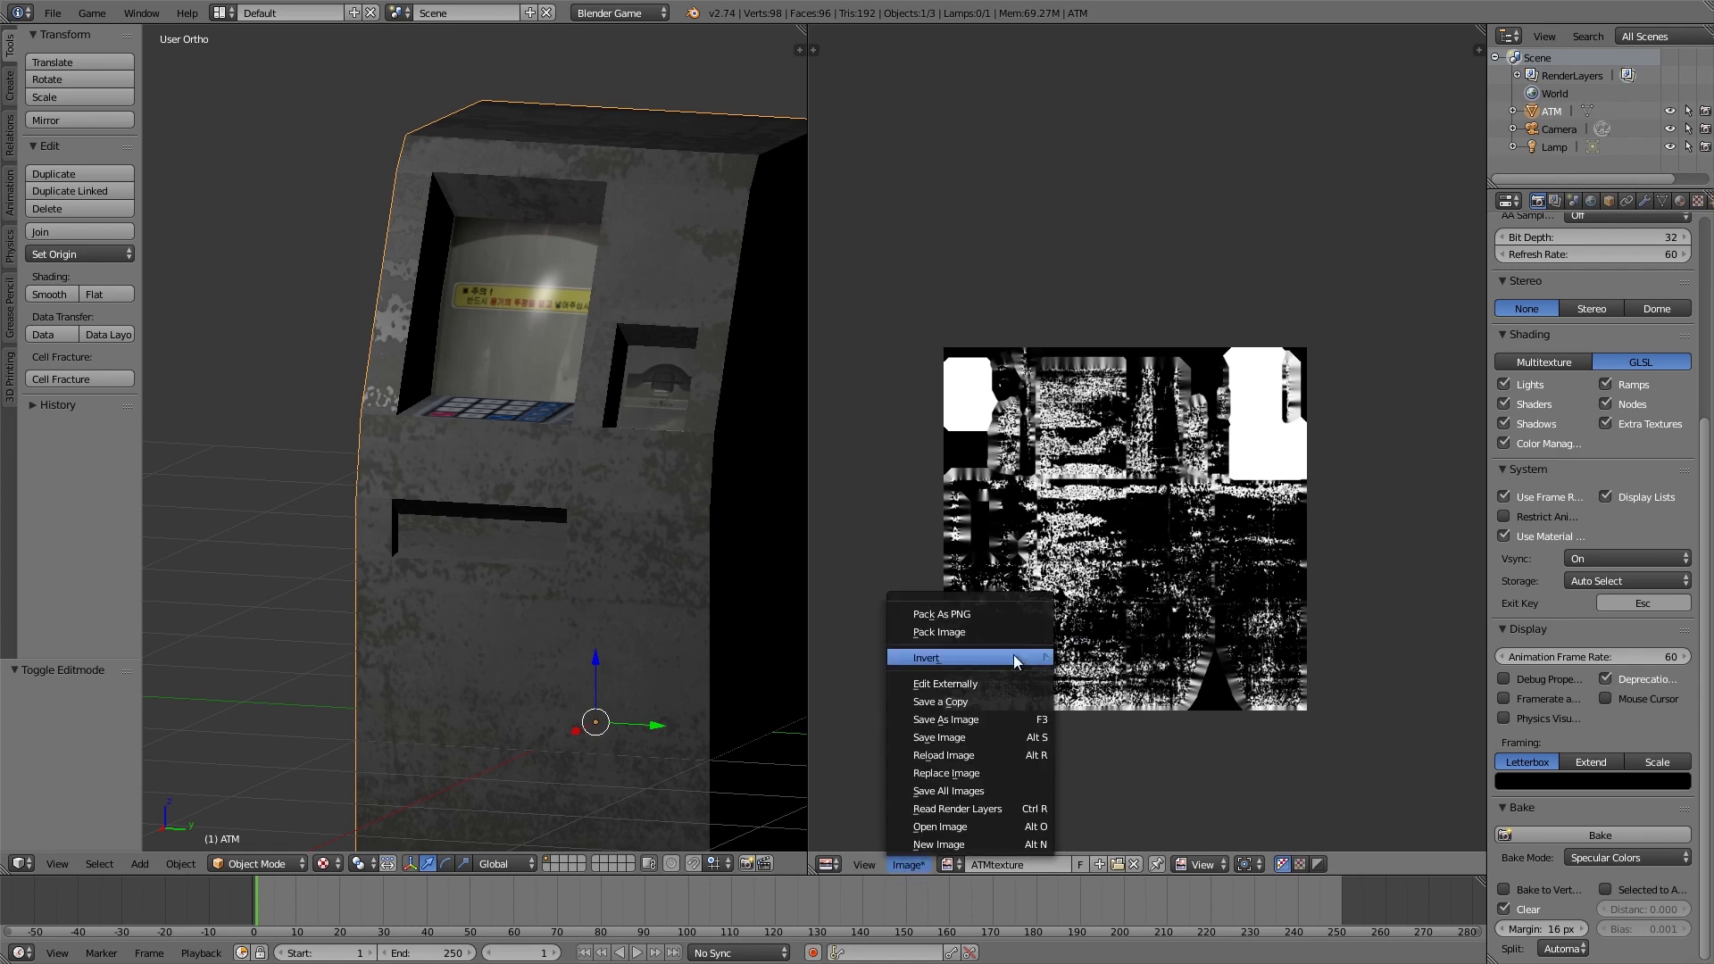
click(951, 720)
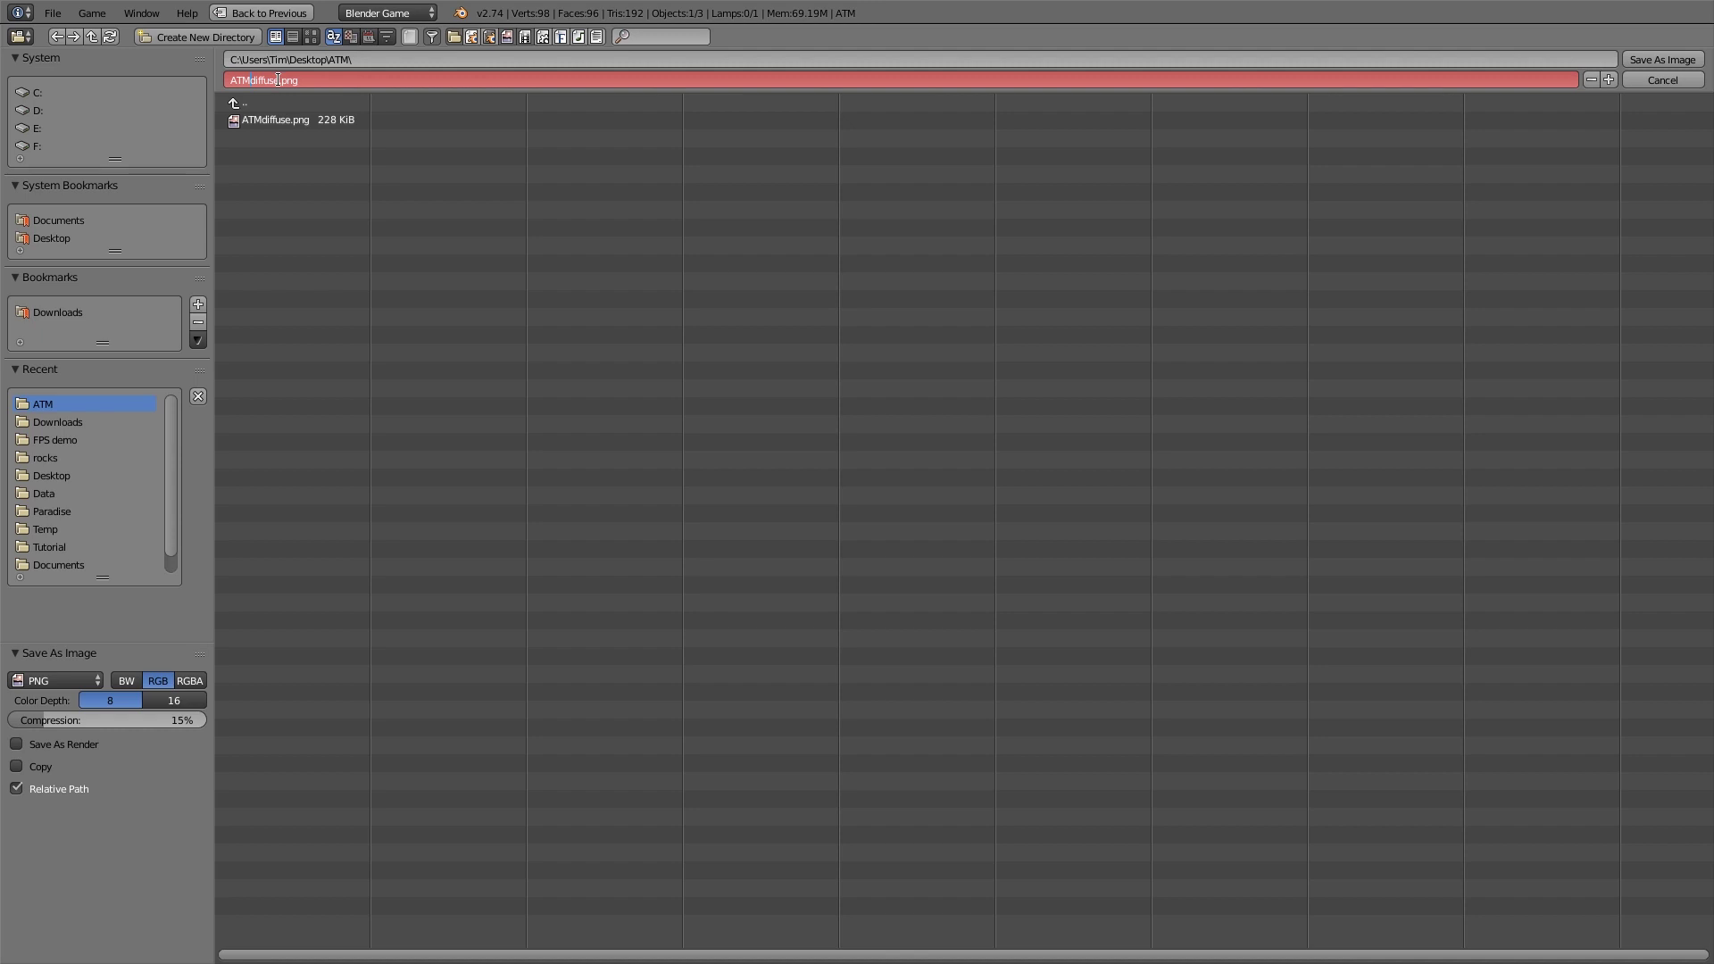
text(specular)
drag(111, 716, 250, 730)
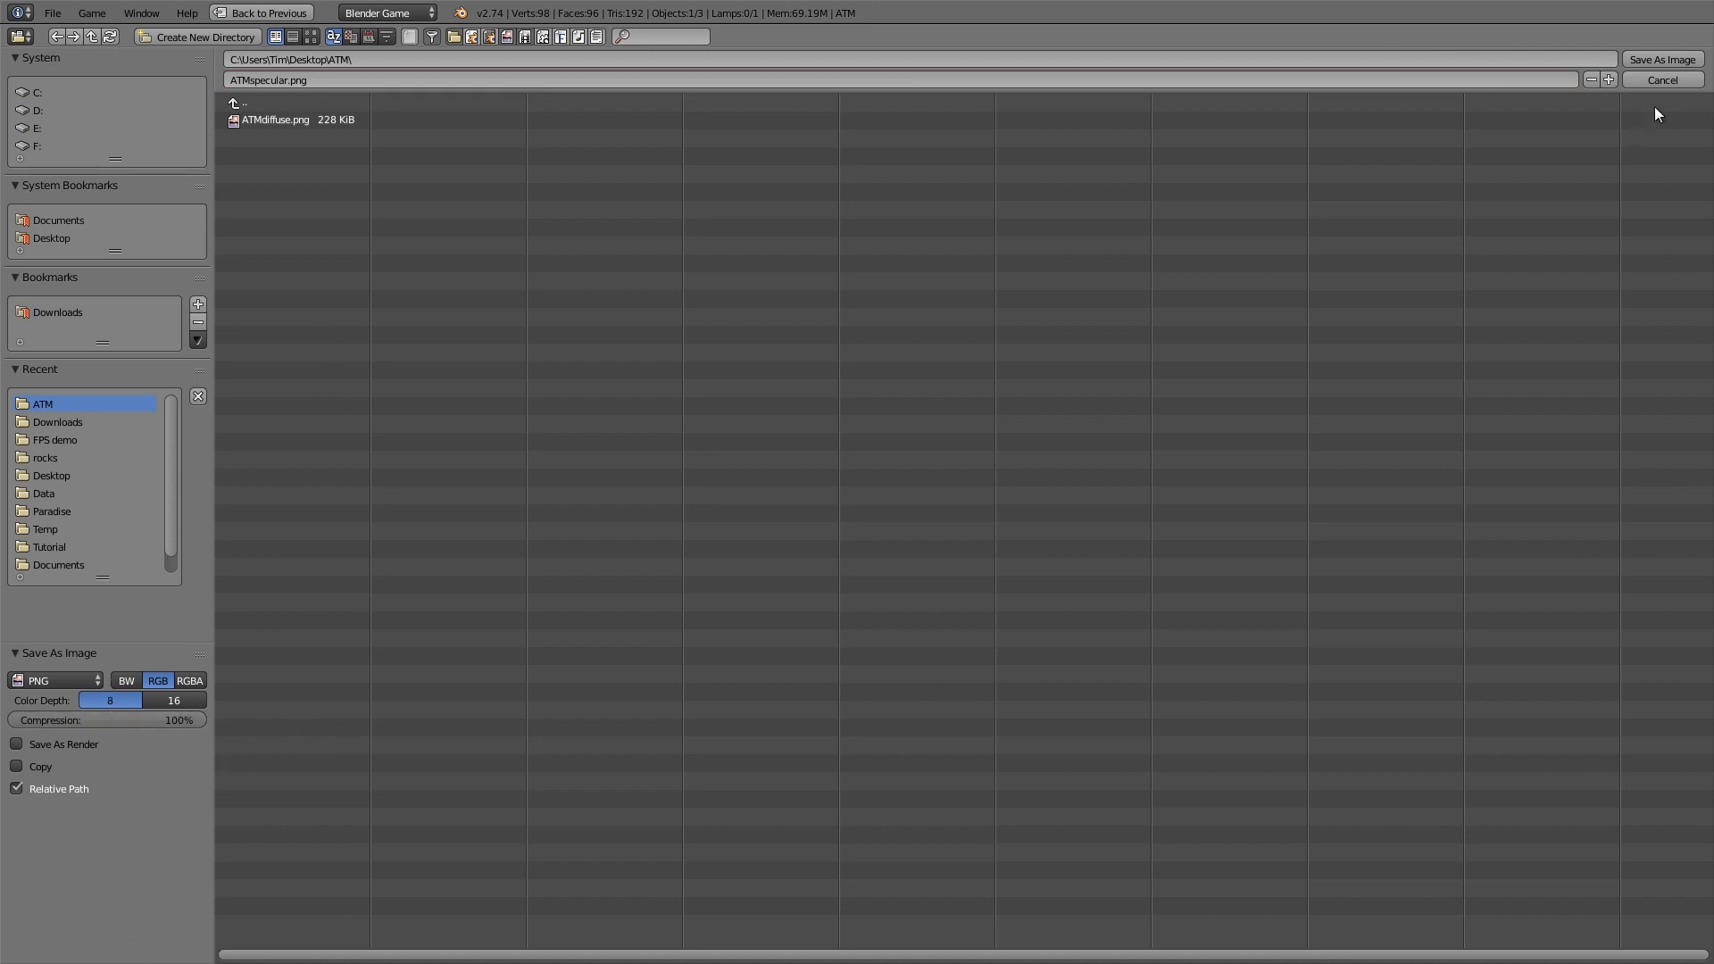
click(1664, 59)
Step: Switch the render engine to Blender Render
scroll(479, 413, down, 2)
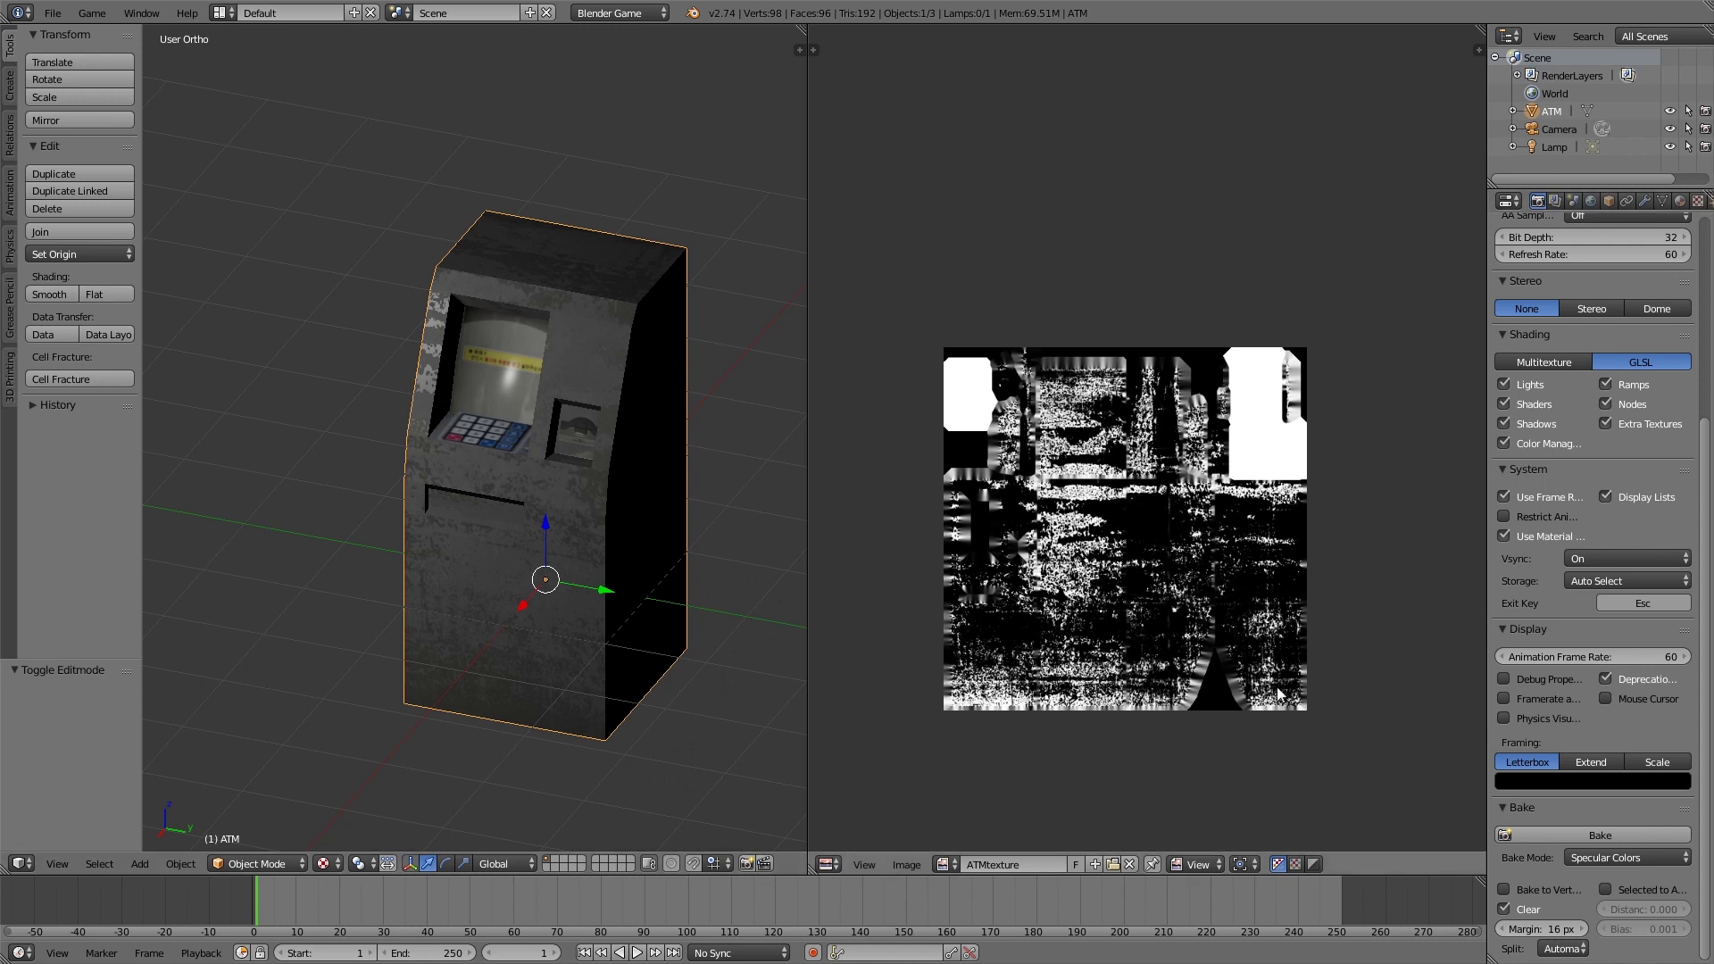
click(596, 10)
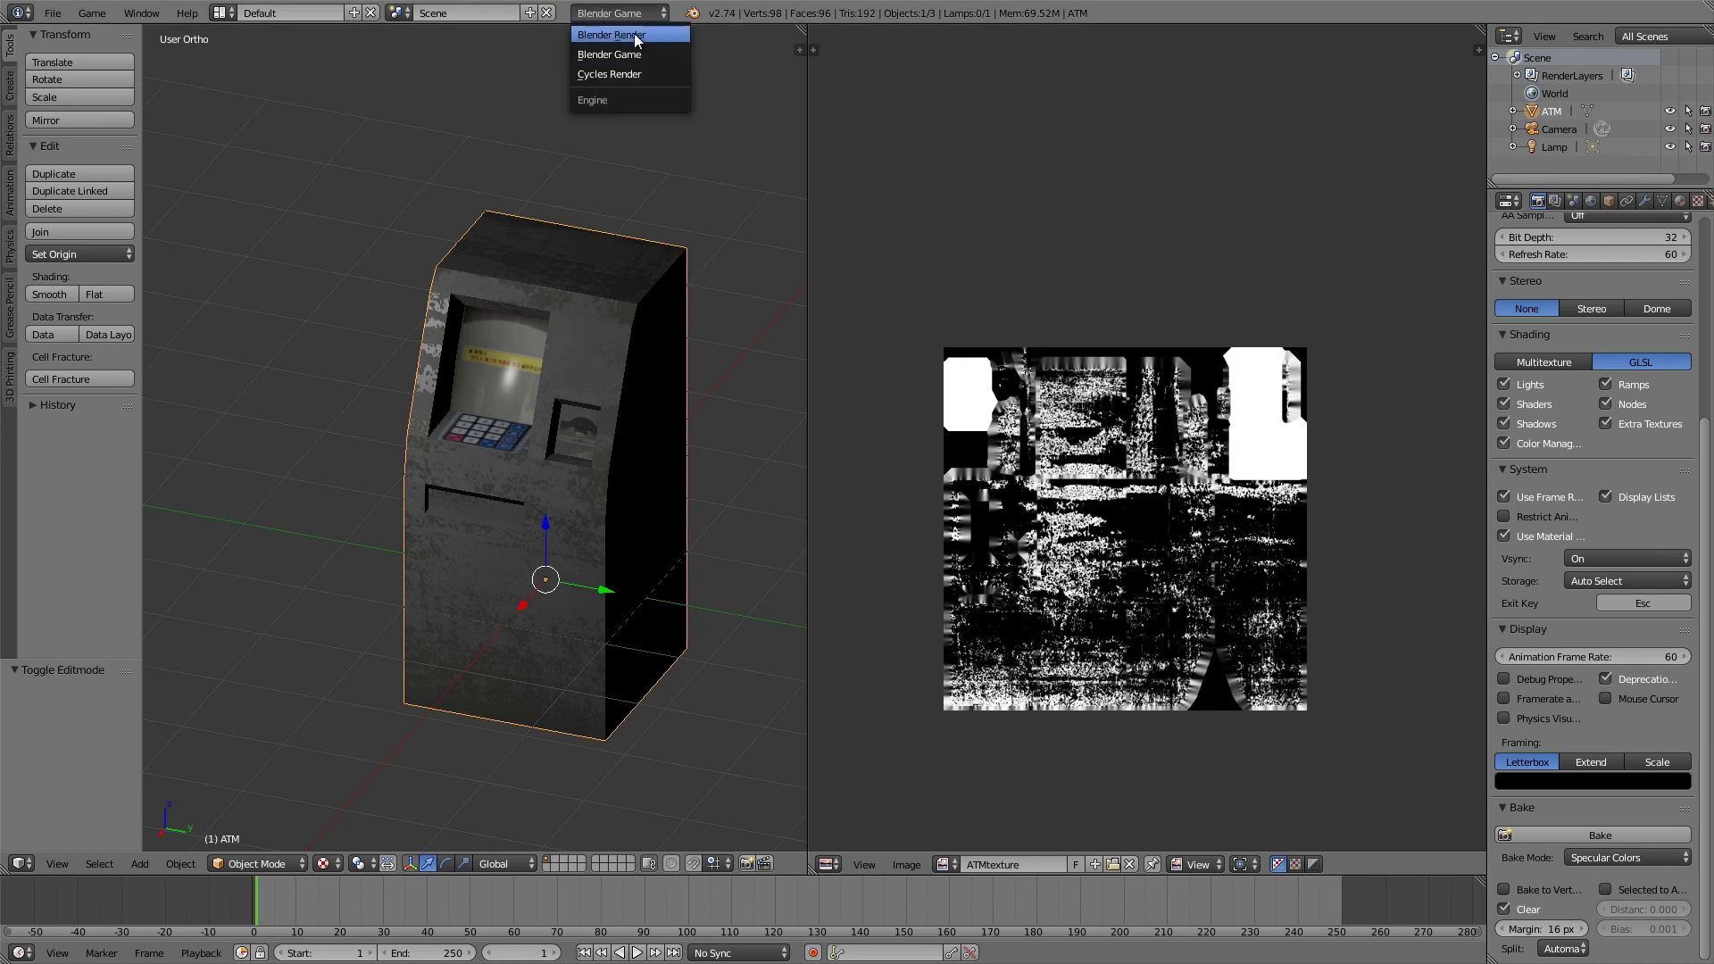
click(612, 35)
Step: Enable world ambient occlusion with a factor of 0.80
click(1592, 201)
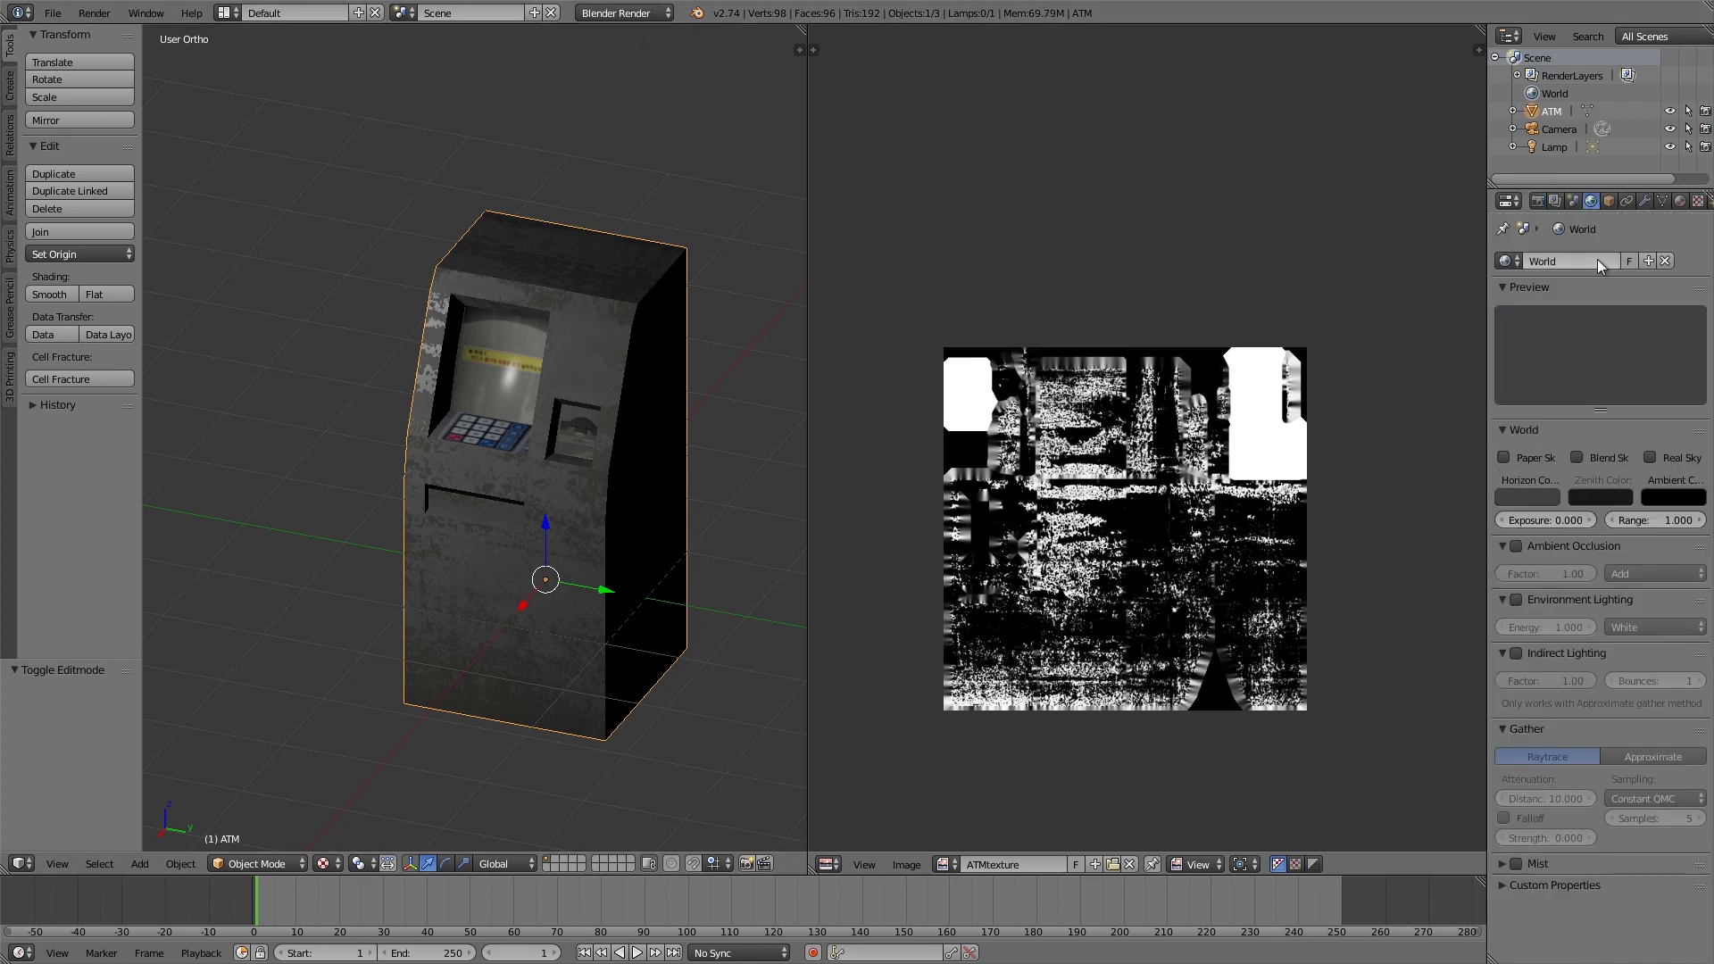
click(1516, 547)
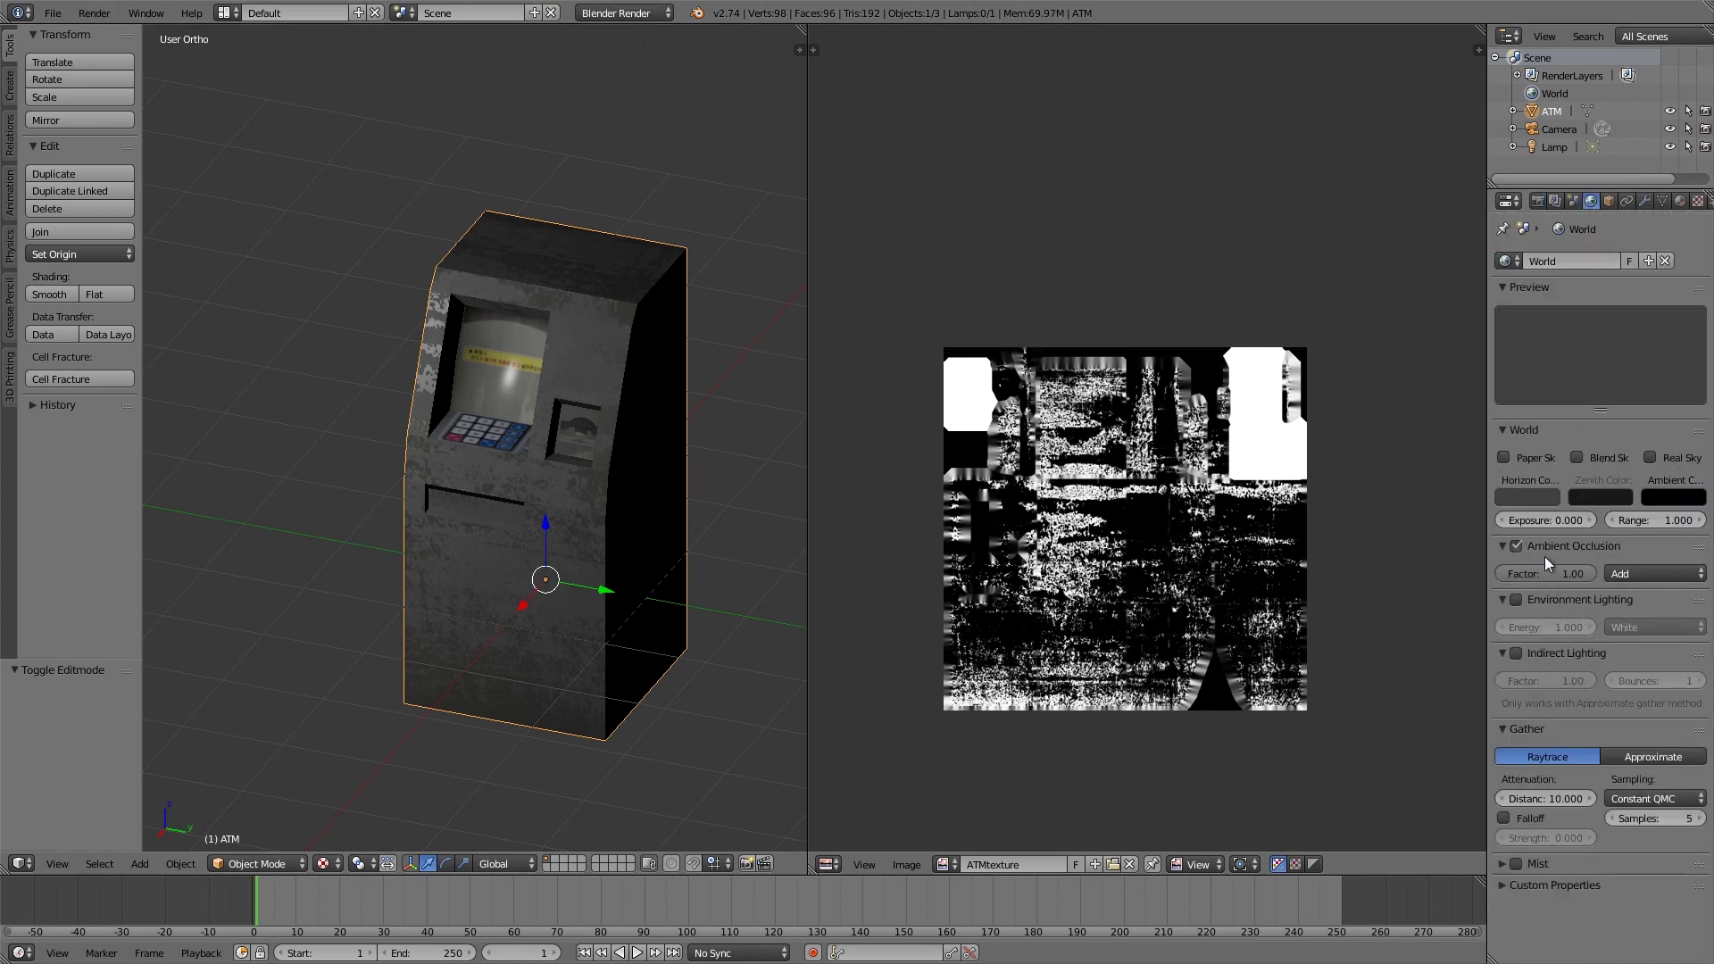
click(1595, 573)
text(.8)
key(Return)
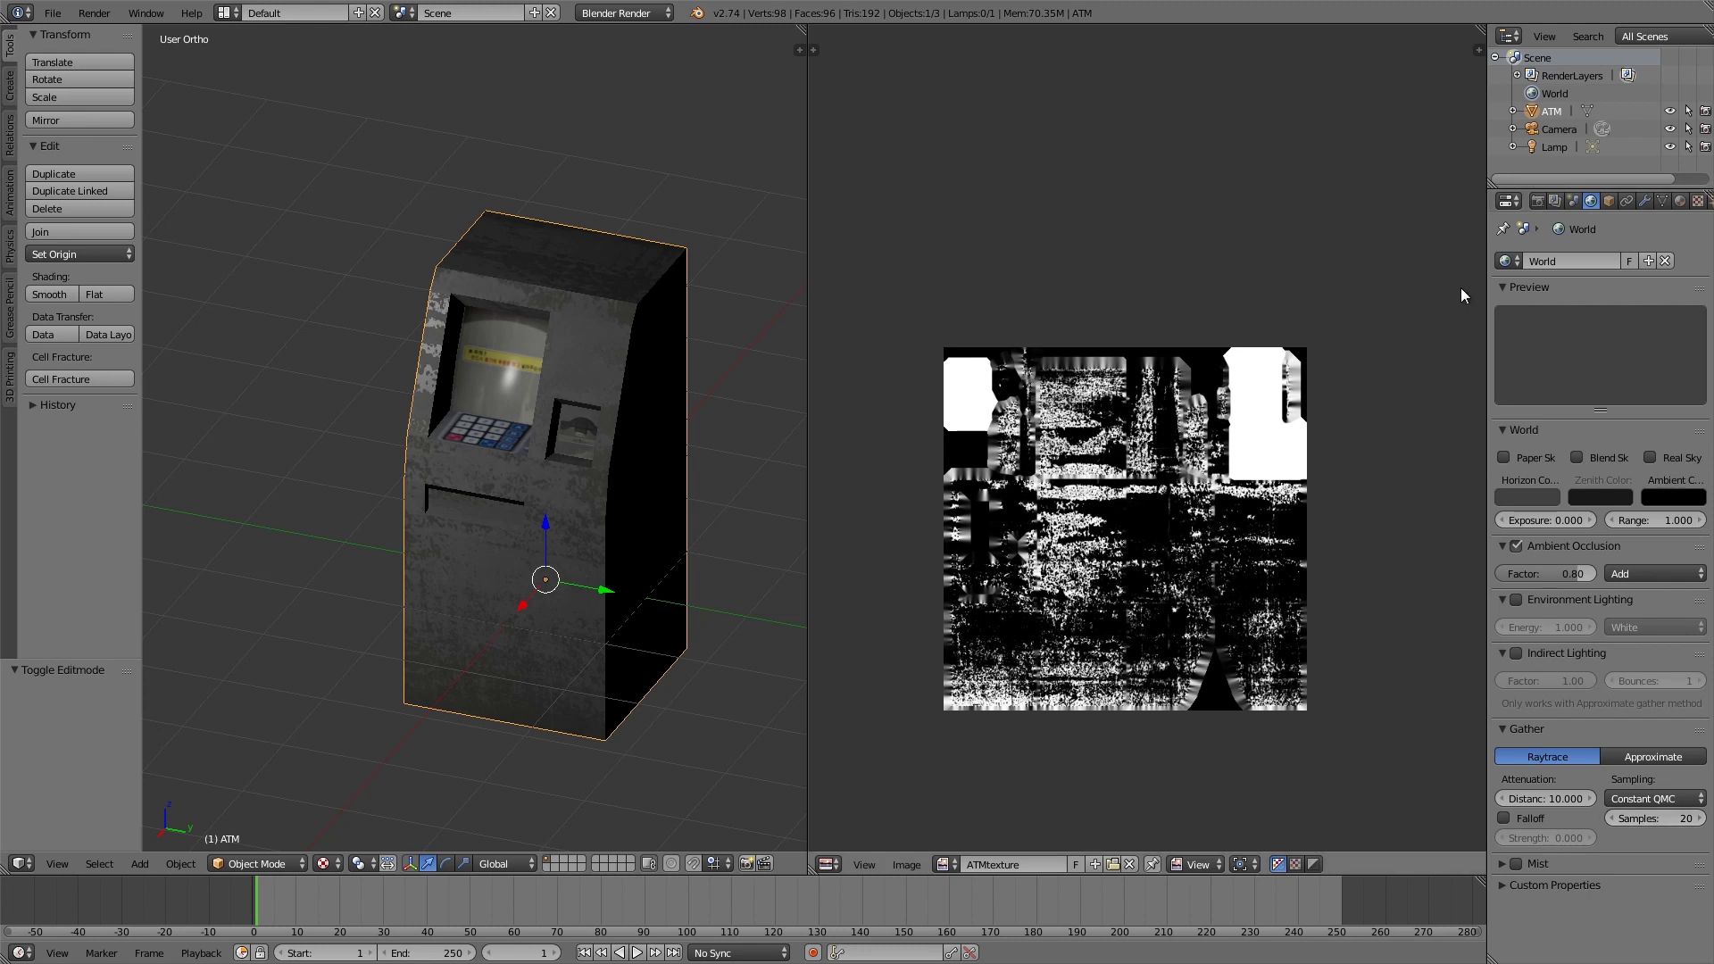
click(1538, 201)
click(1577, 646)
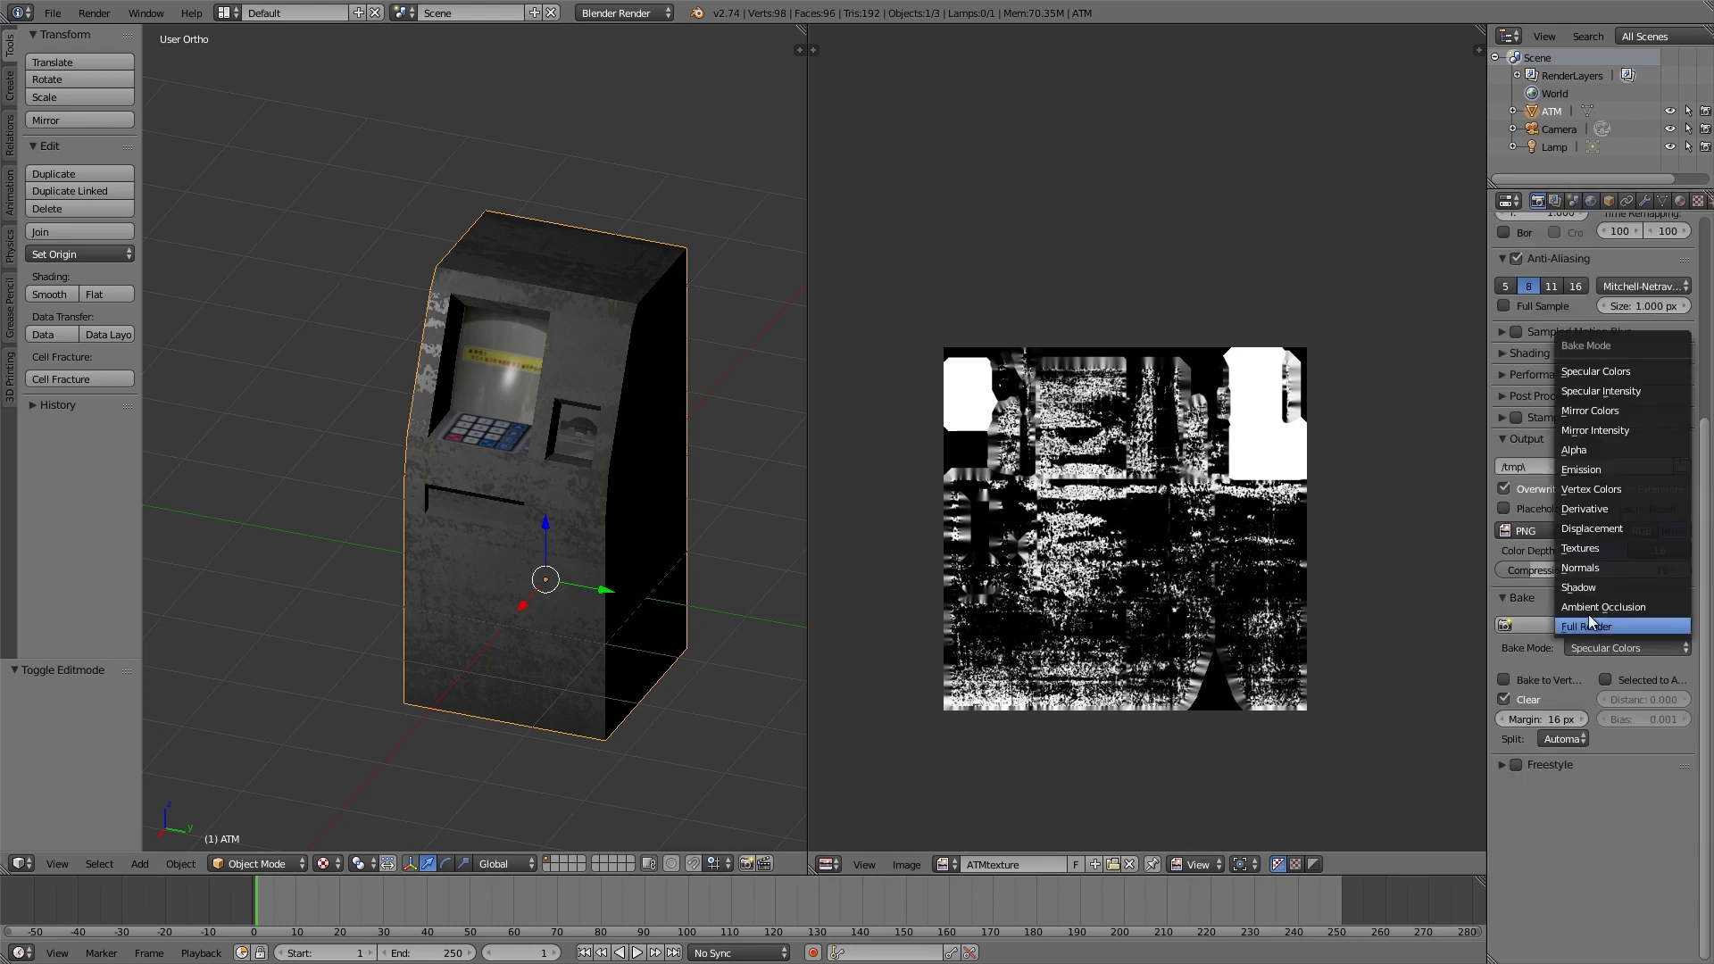
Step: Bake an Ambient Occlusion map into ATMtexture and recheck the World AO settings
click(1597, 607)
click(1573, 628)
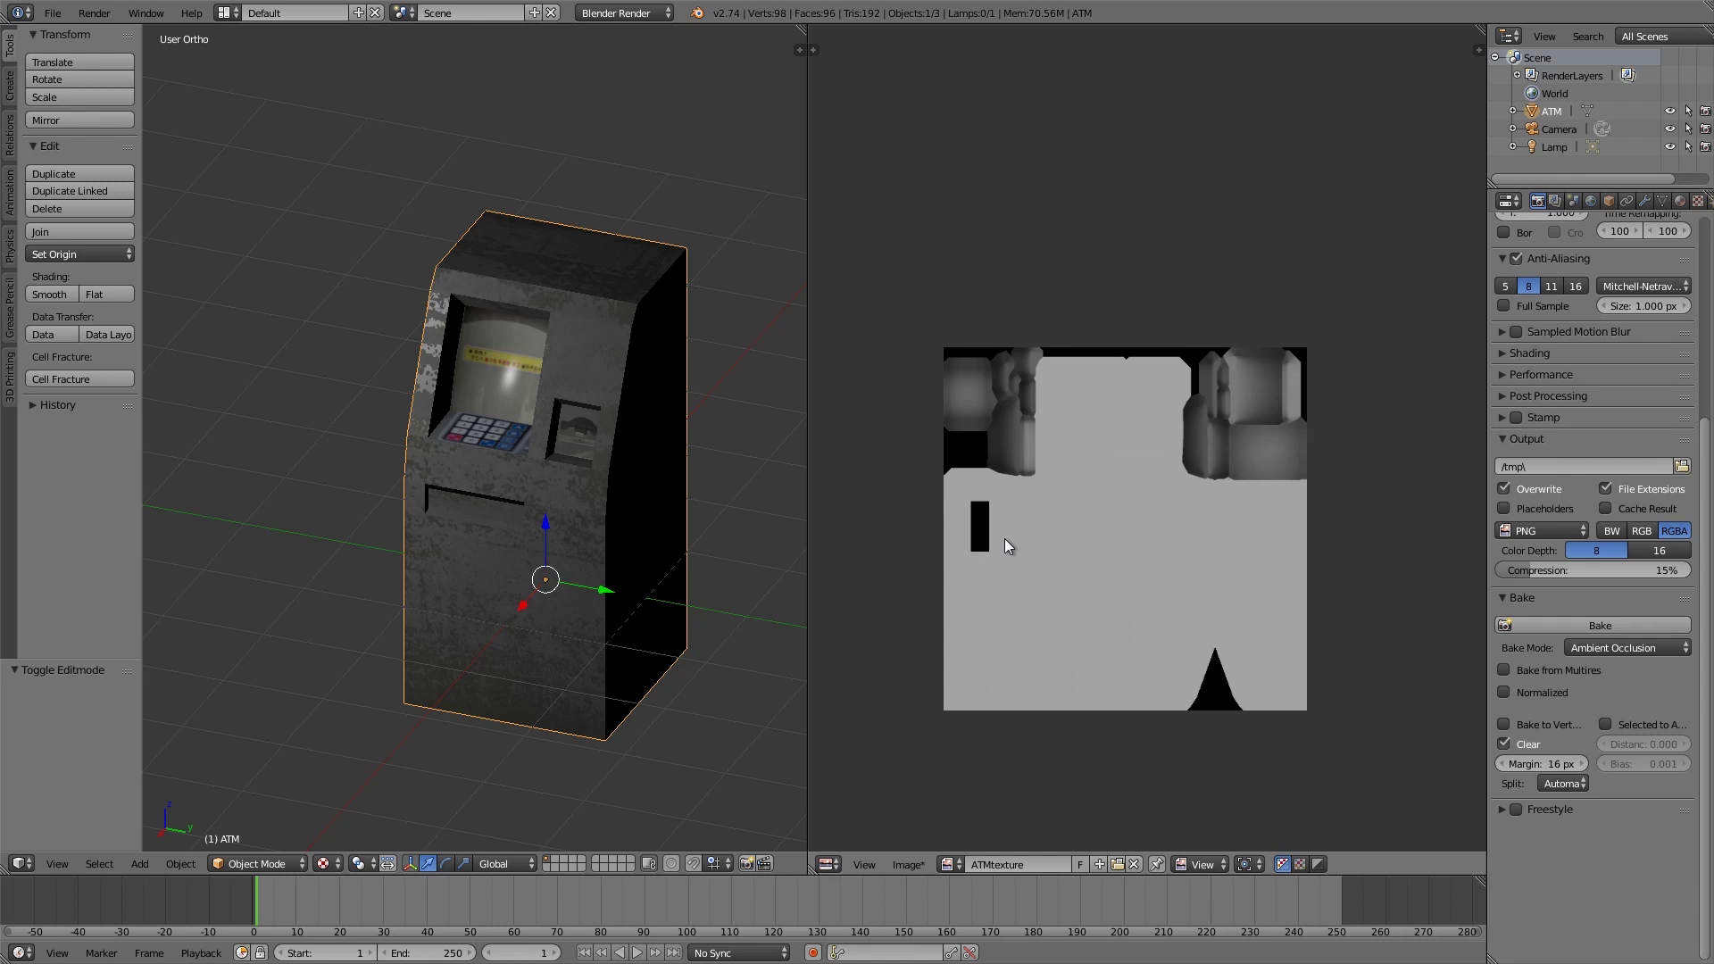
click(1590, 201)
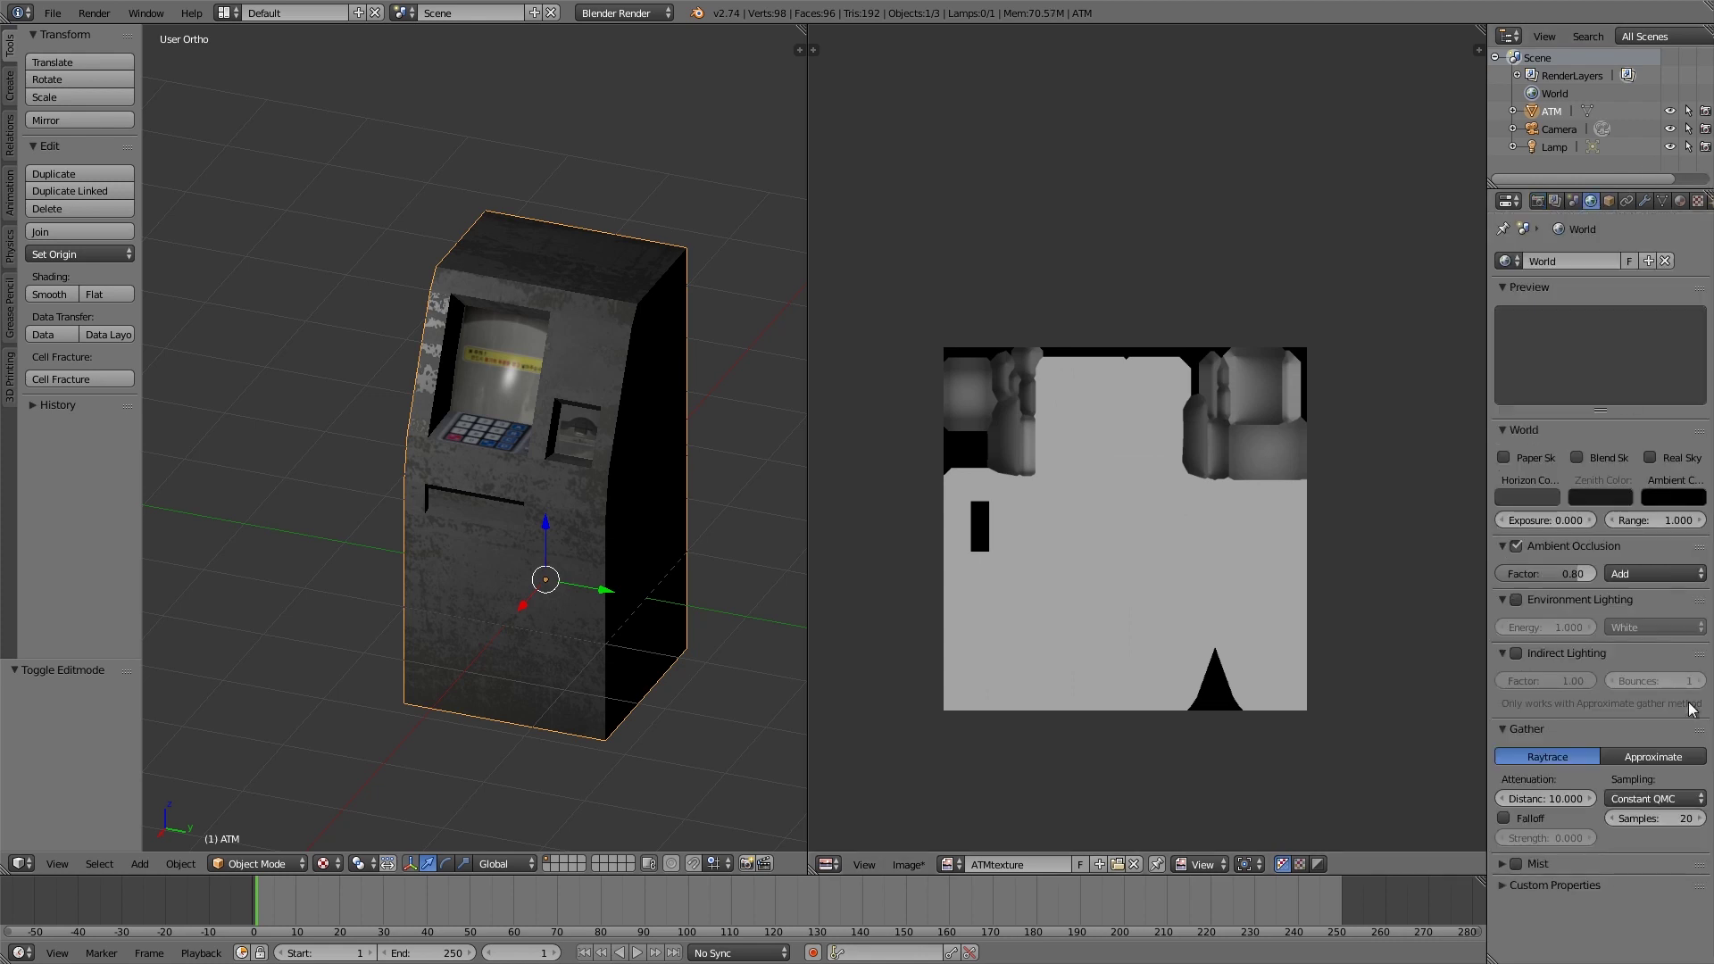
scroll(1075, 432, up, 5)
scroll(1352, 539, down, 3)
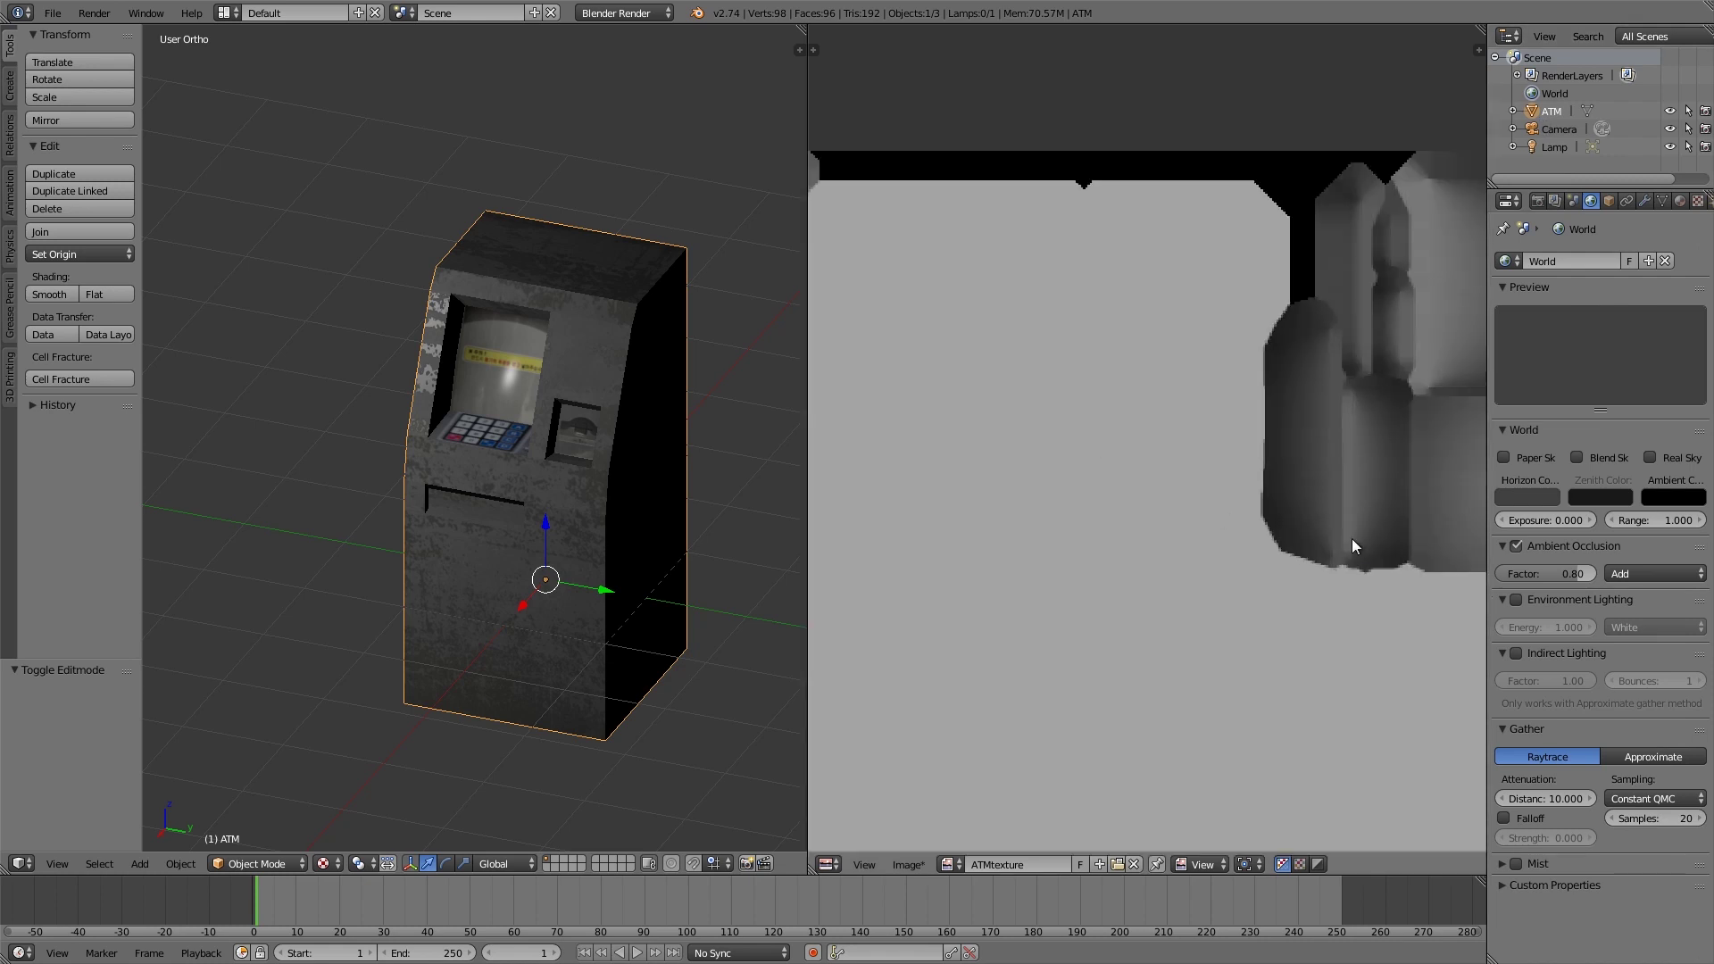
click(1537, 201)
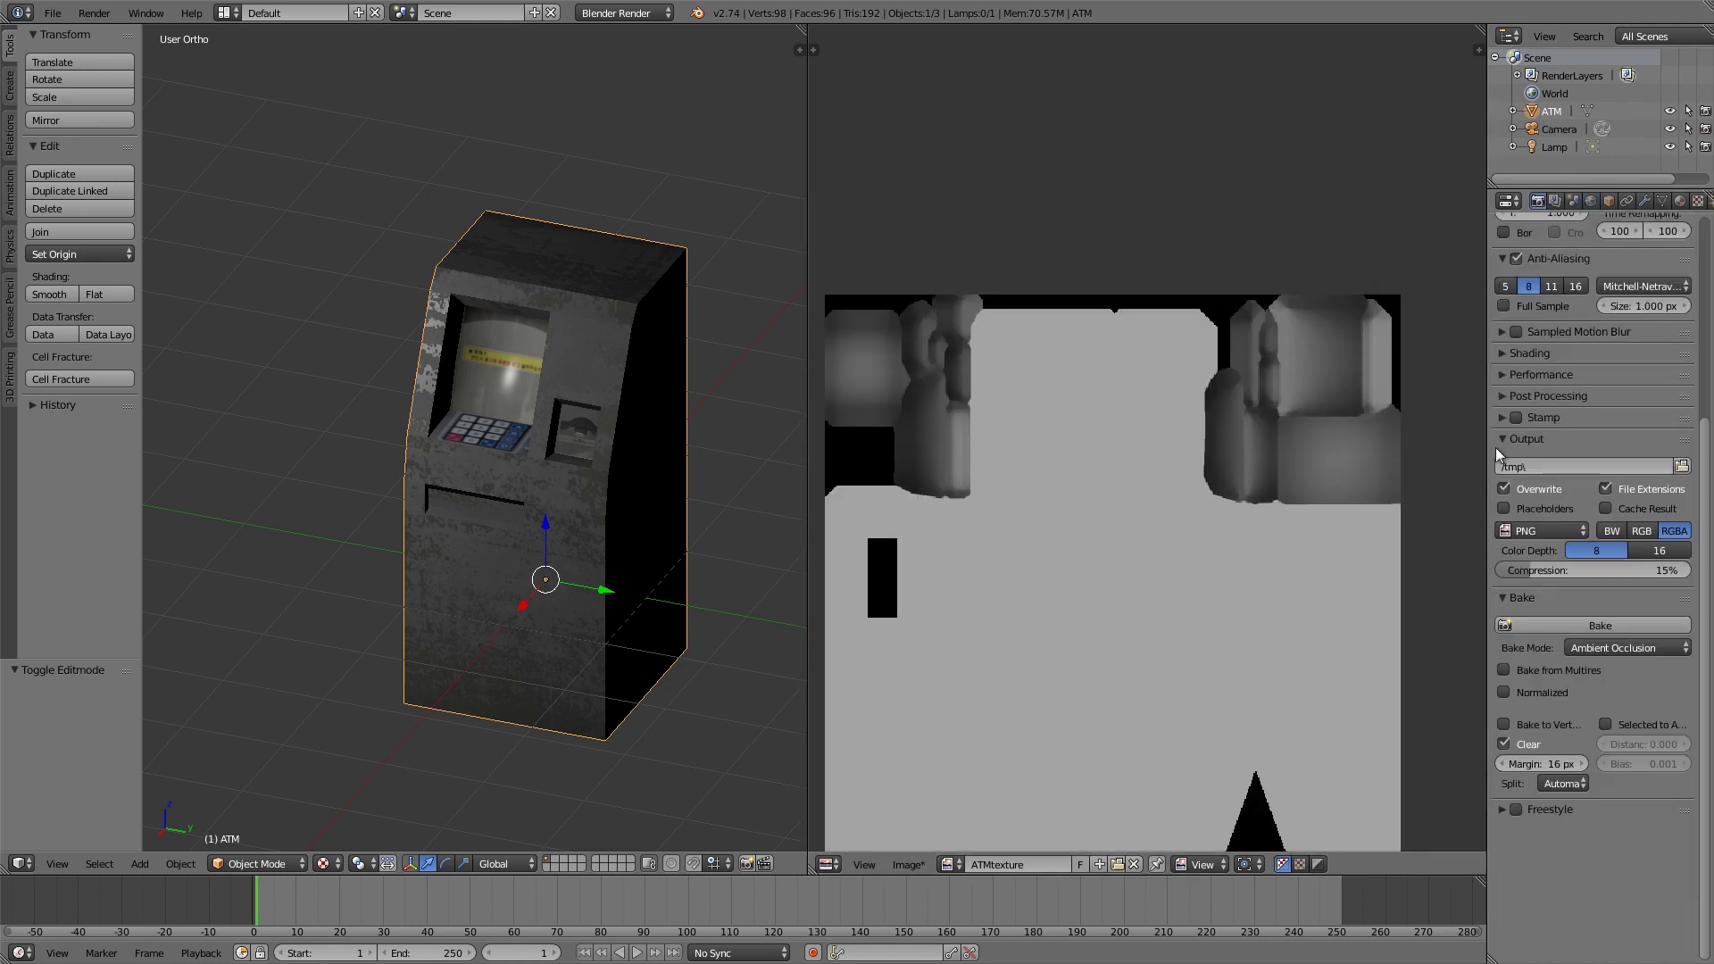
scroll(1126, 496, down, 6)
scroll(1073, 590, up, 5)
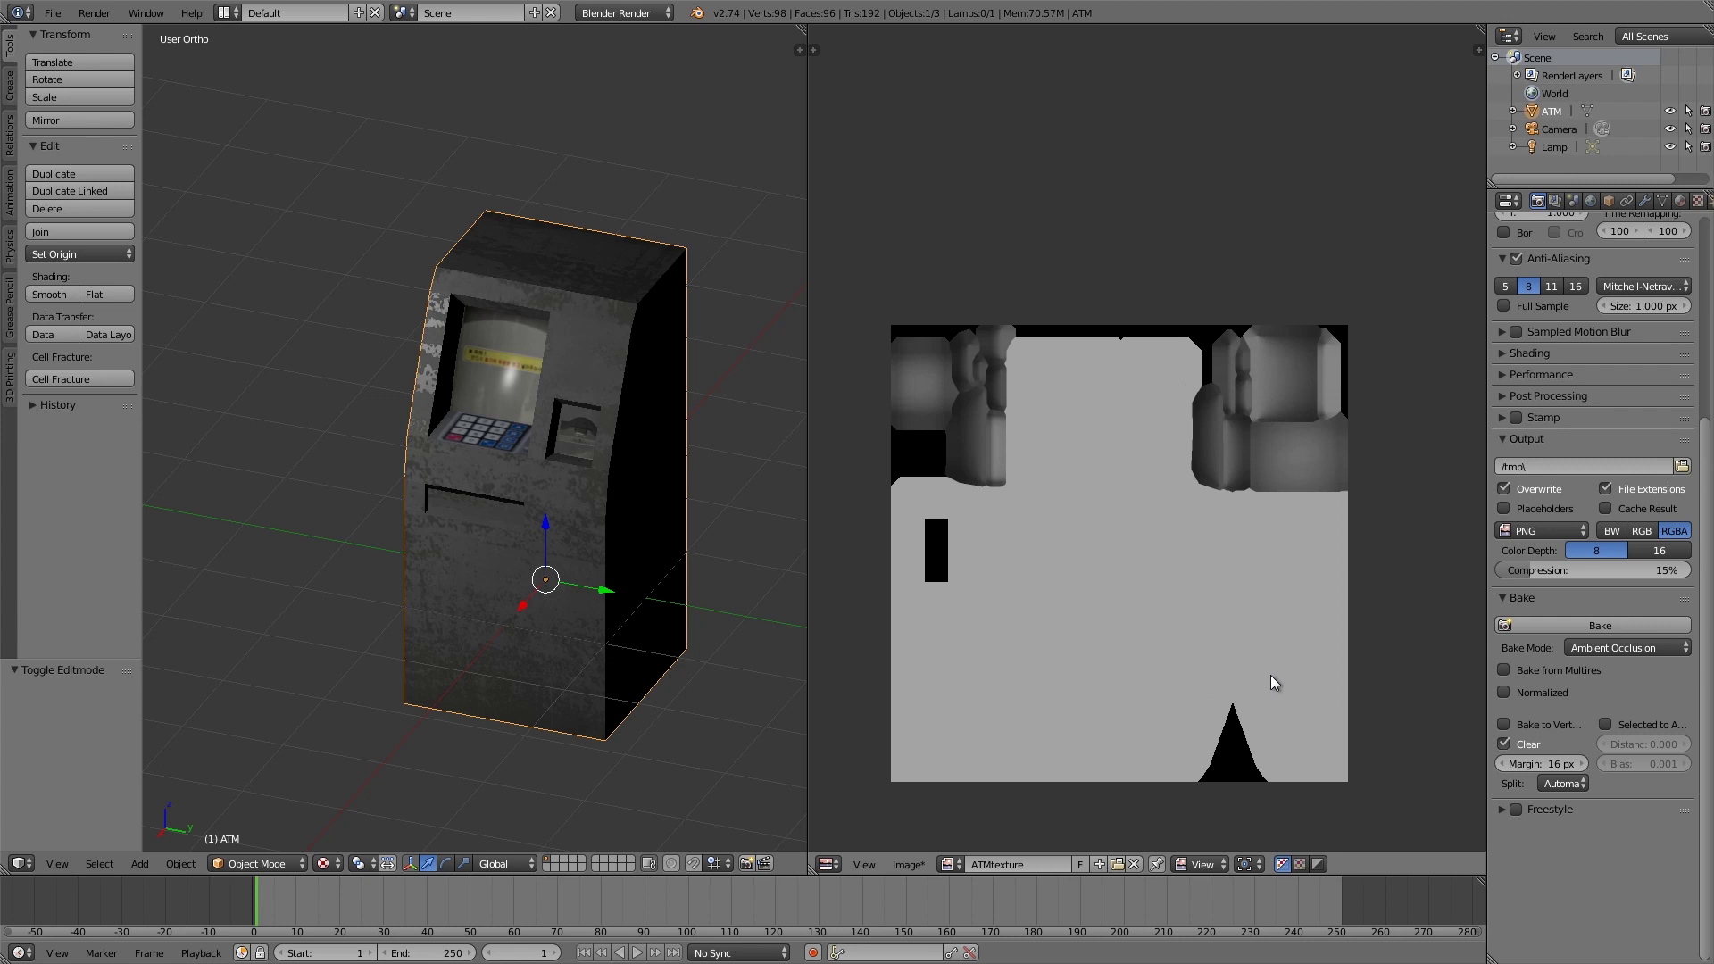
click(907, 864)
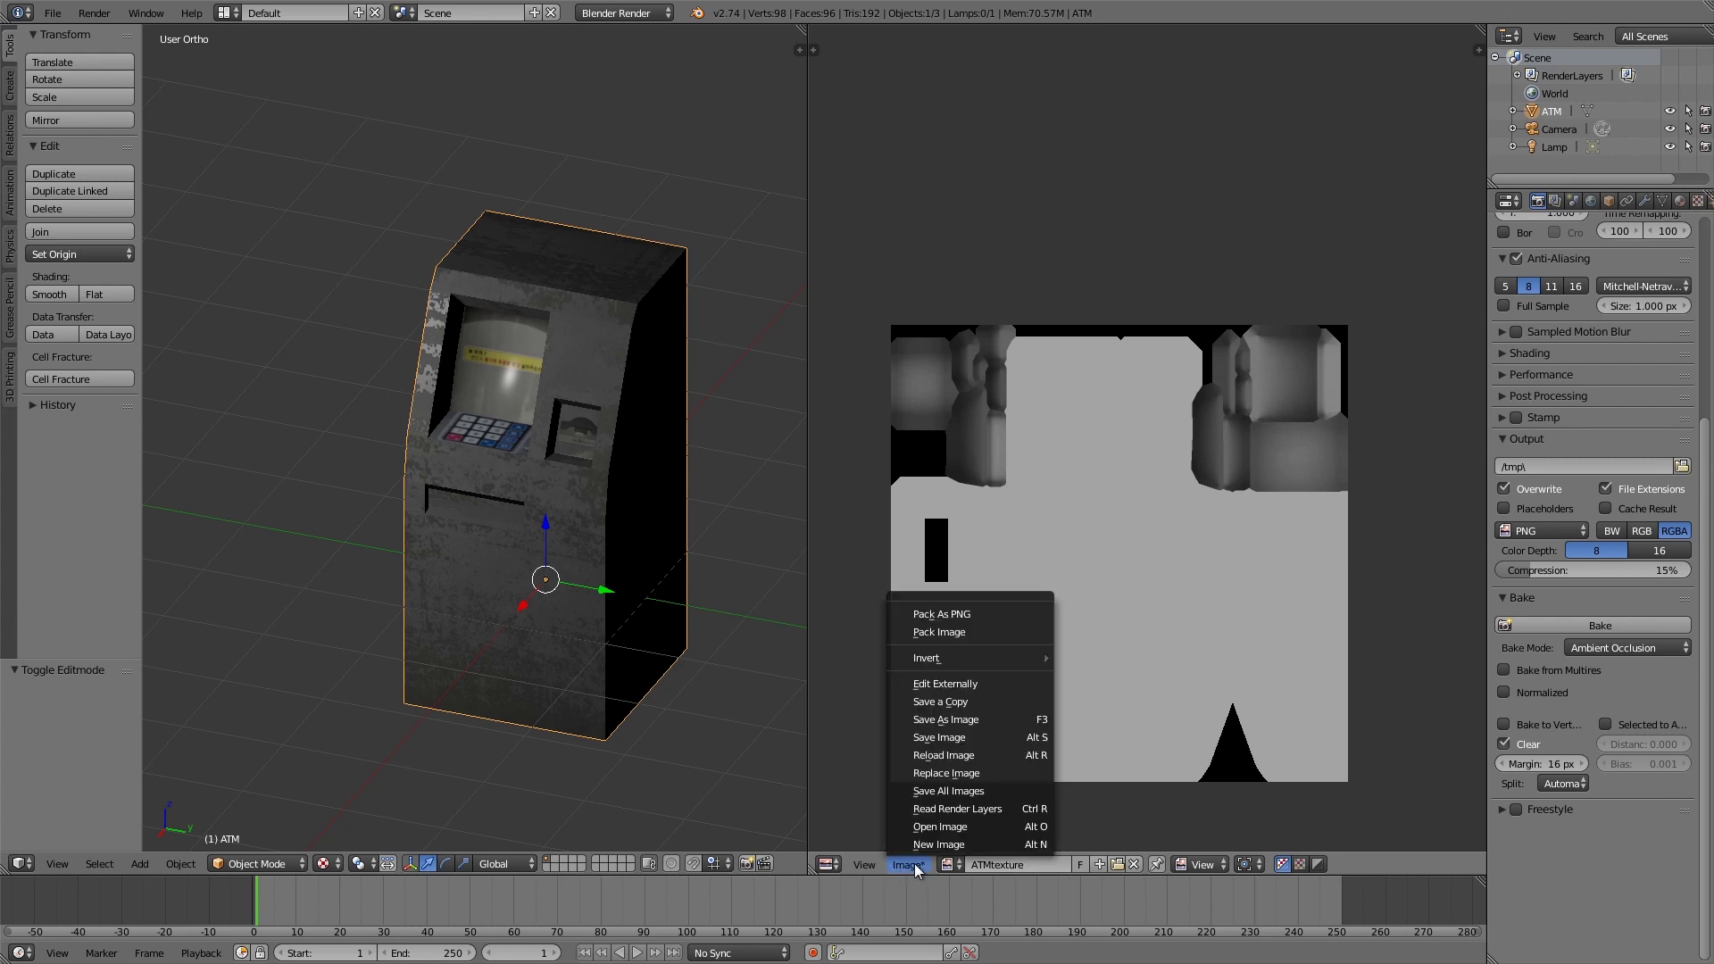
Step: Save the occlusion bake as ATMAO.png with 100% PNG compression
click(957, 720)
drag(287, 76, 260, 76)
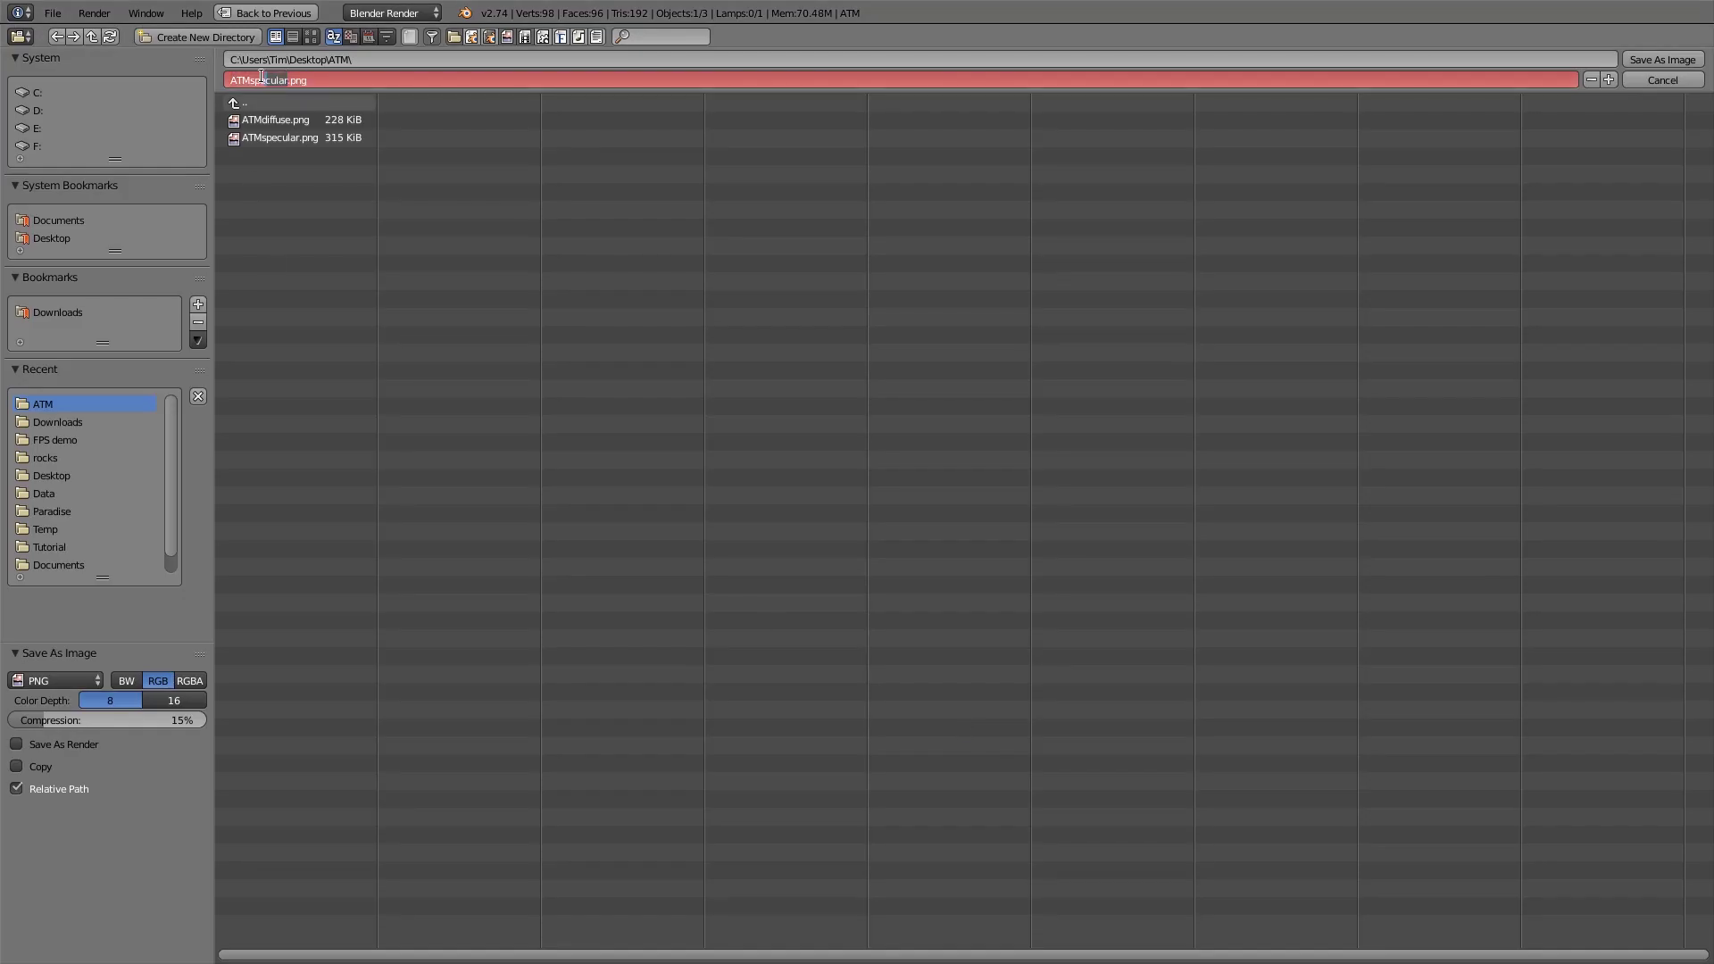
text(AO)
click(375, 202)
drag(82, 715, 388, 744)
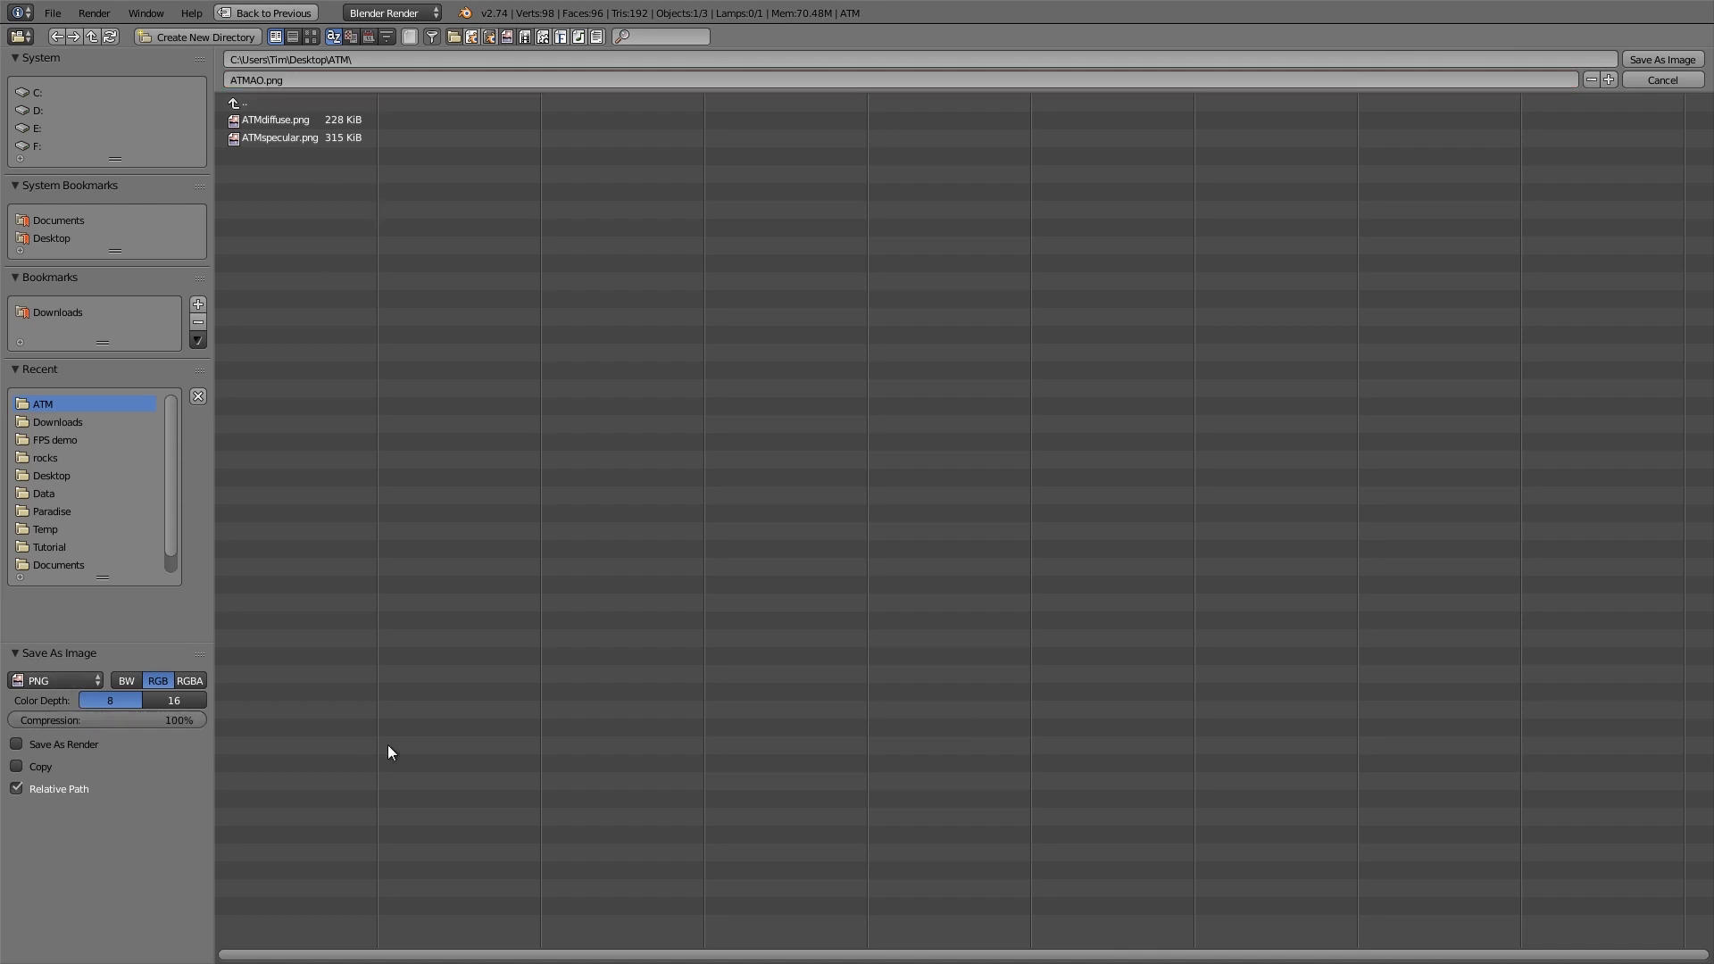
click(1663, 60)
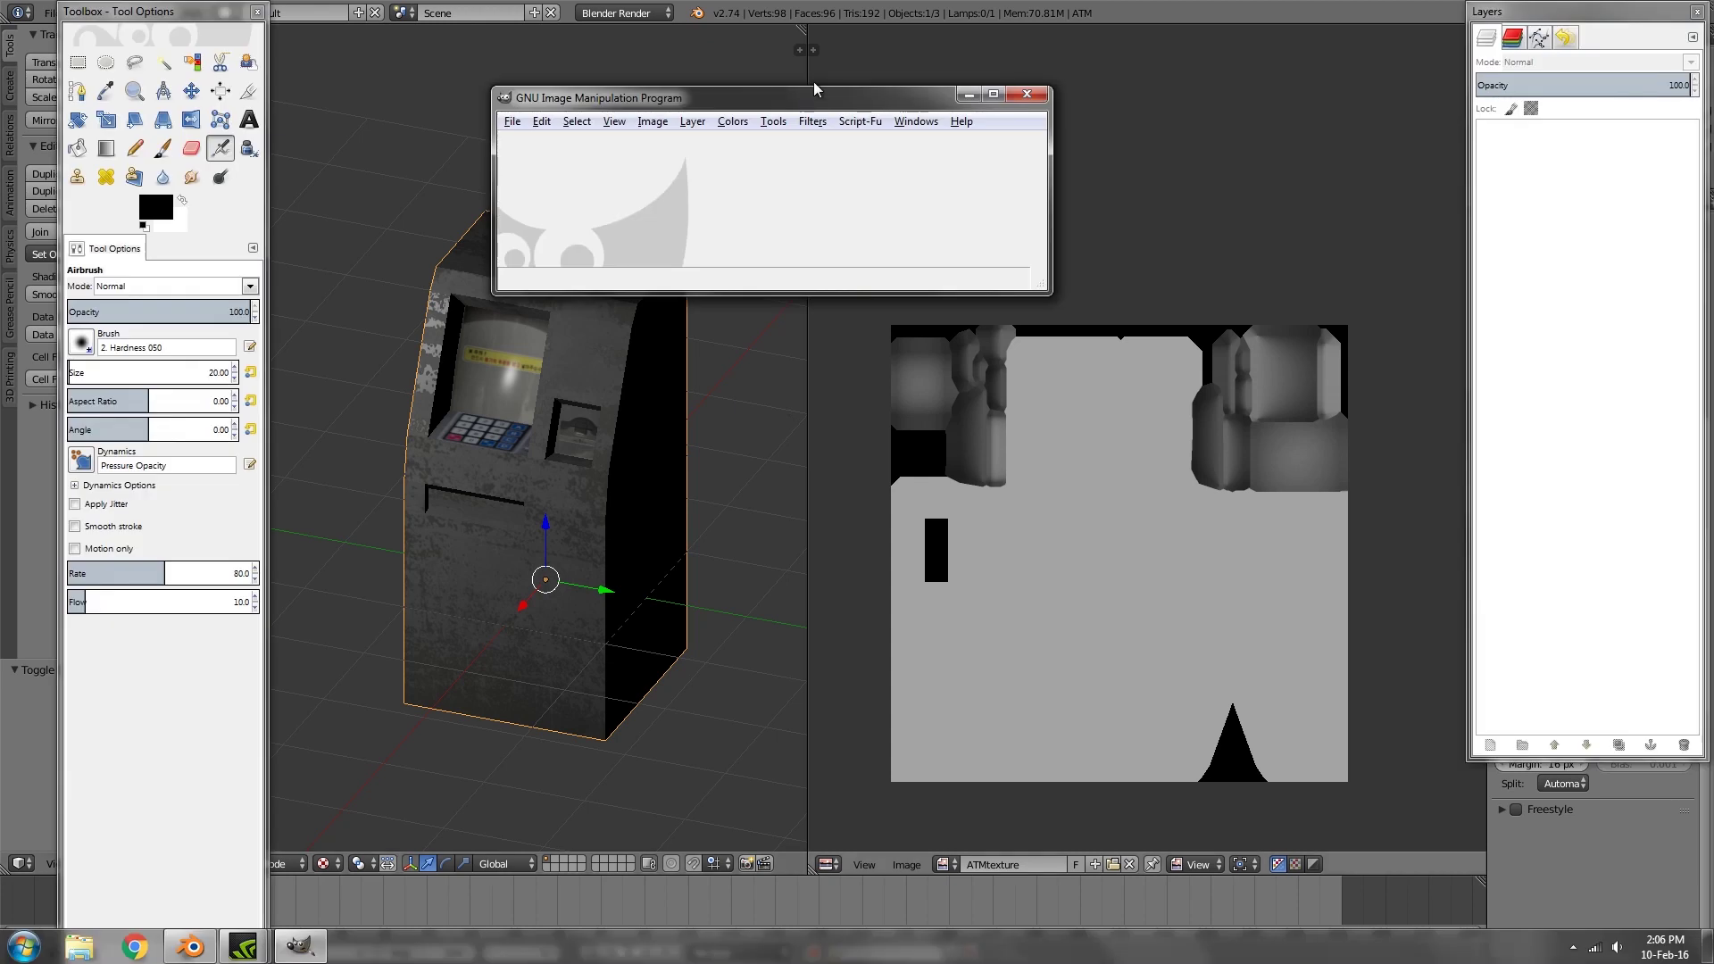
Step: Load ATMdiffuse.png and then ATMAO.png as layers in GIMP
click(513, 121)
click(542, 178)
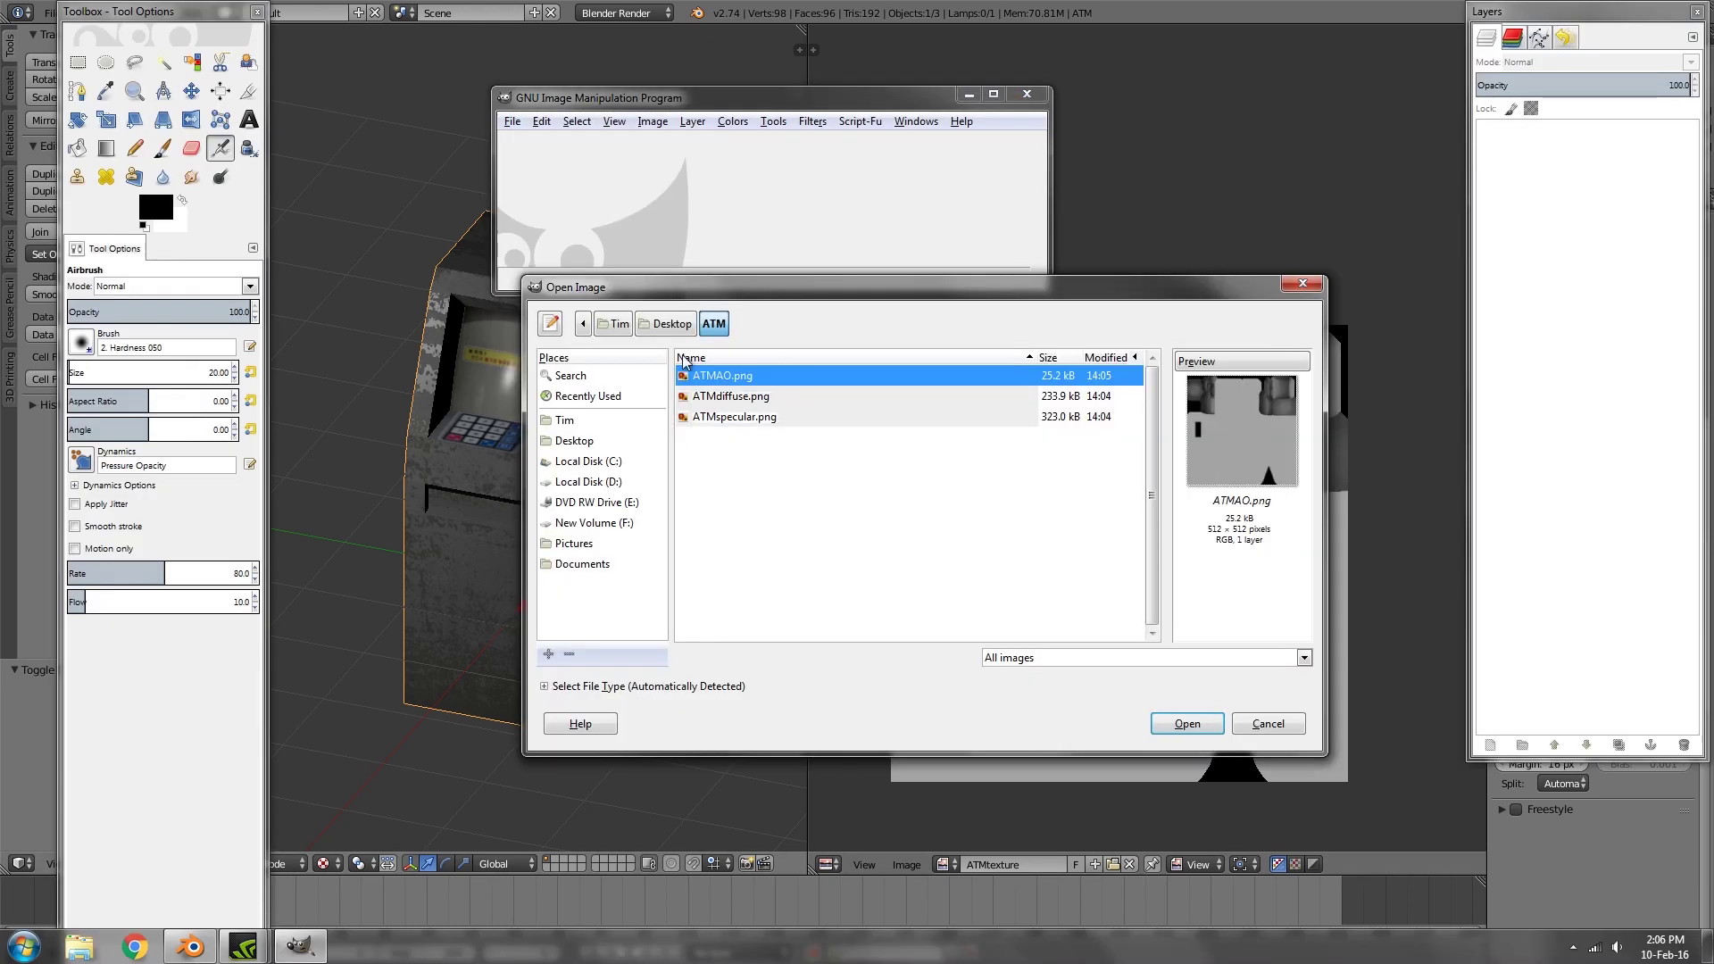
click(733, 399)
click(1186, 723)
key(m)
click(513, 121)
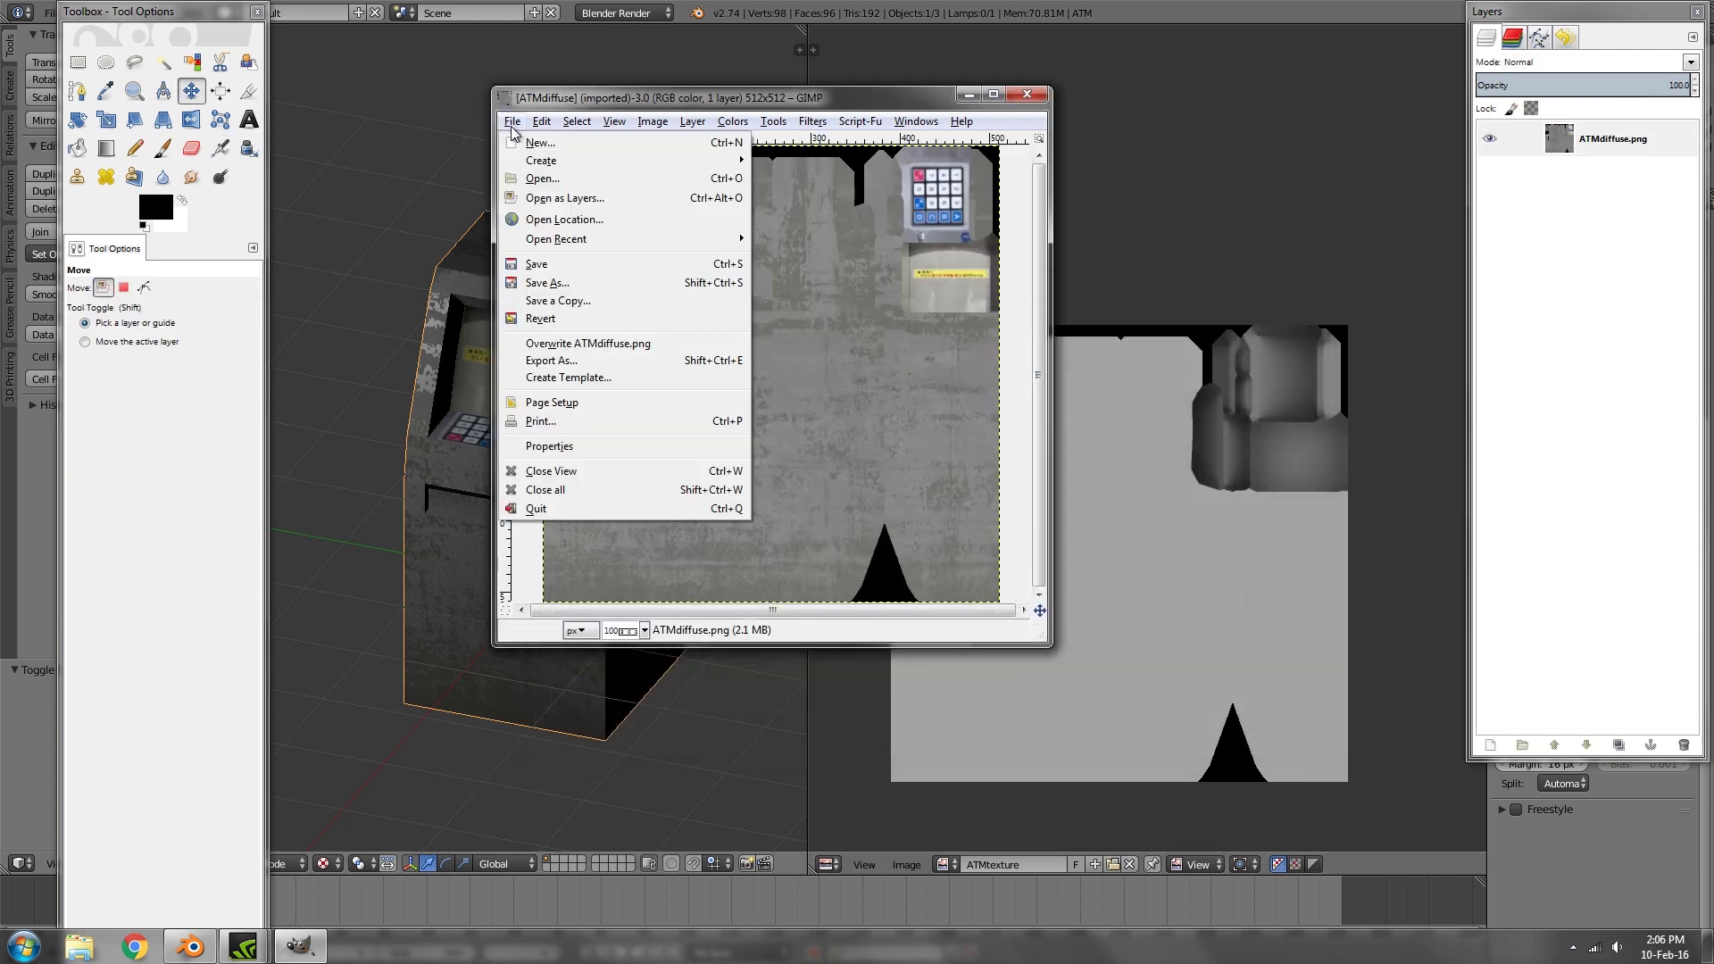
click(542, 178)
click(733, 376)
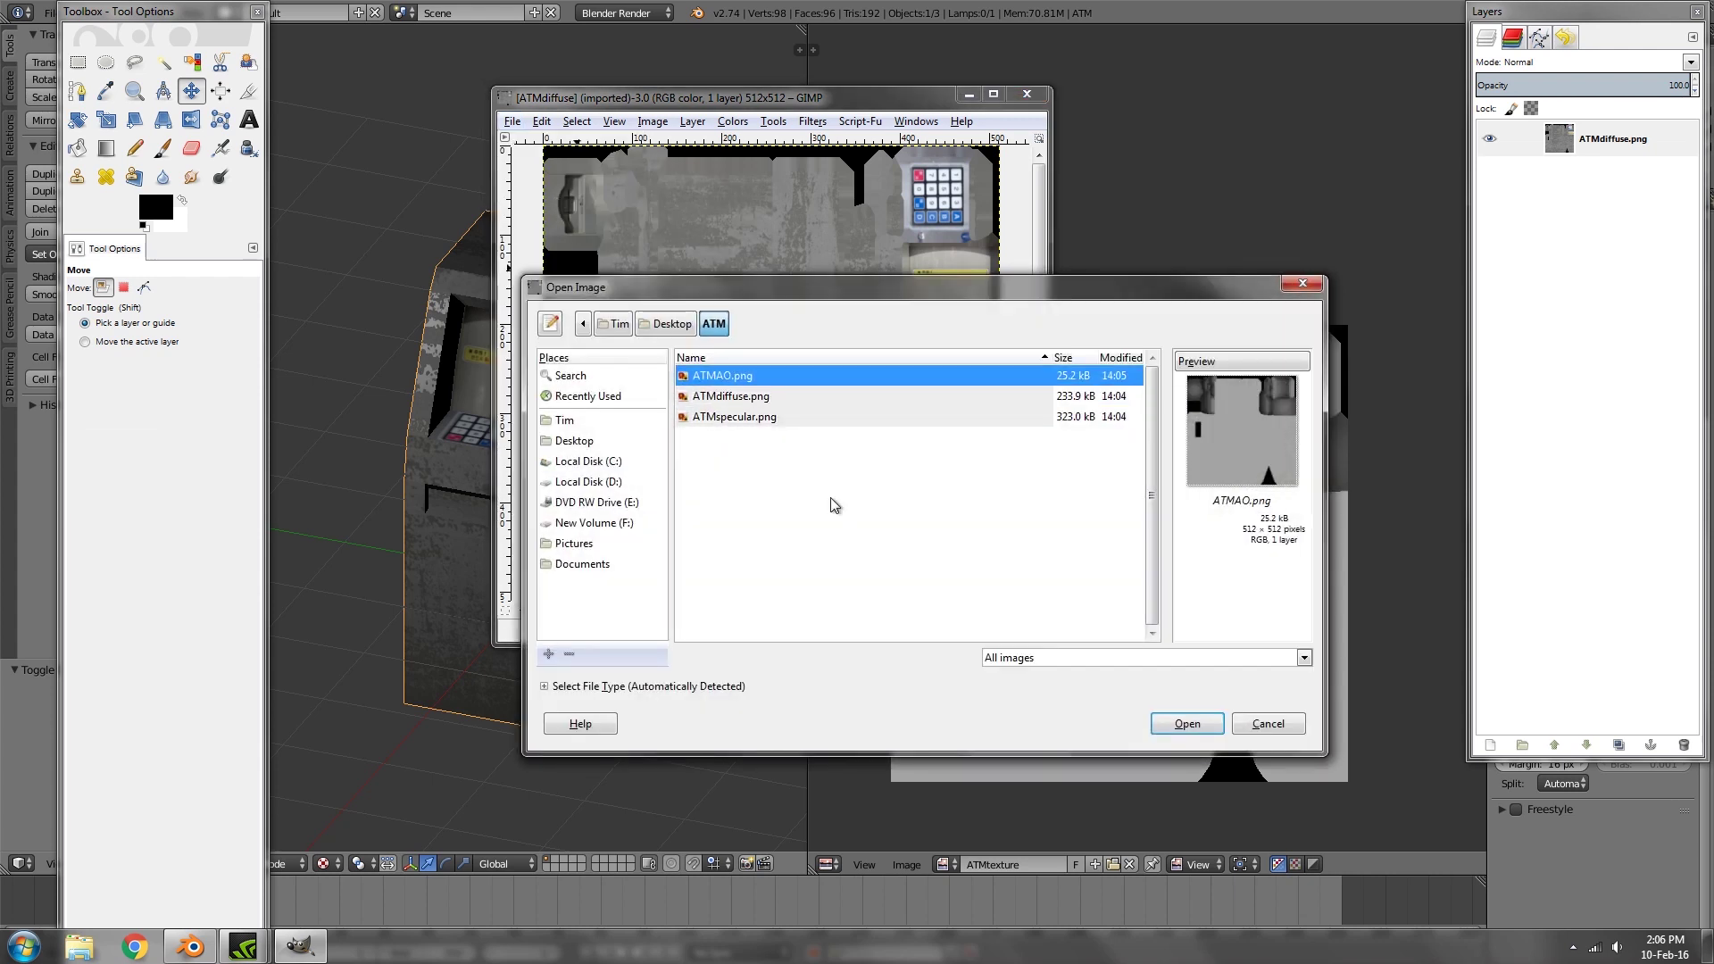
click(1186, 723)
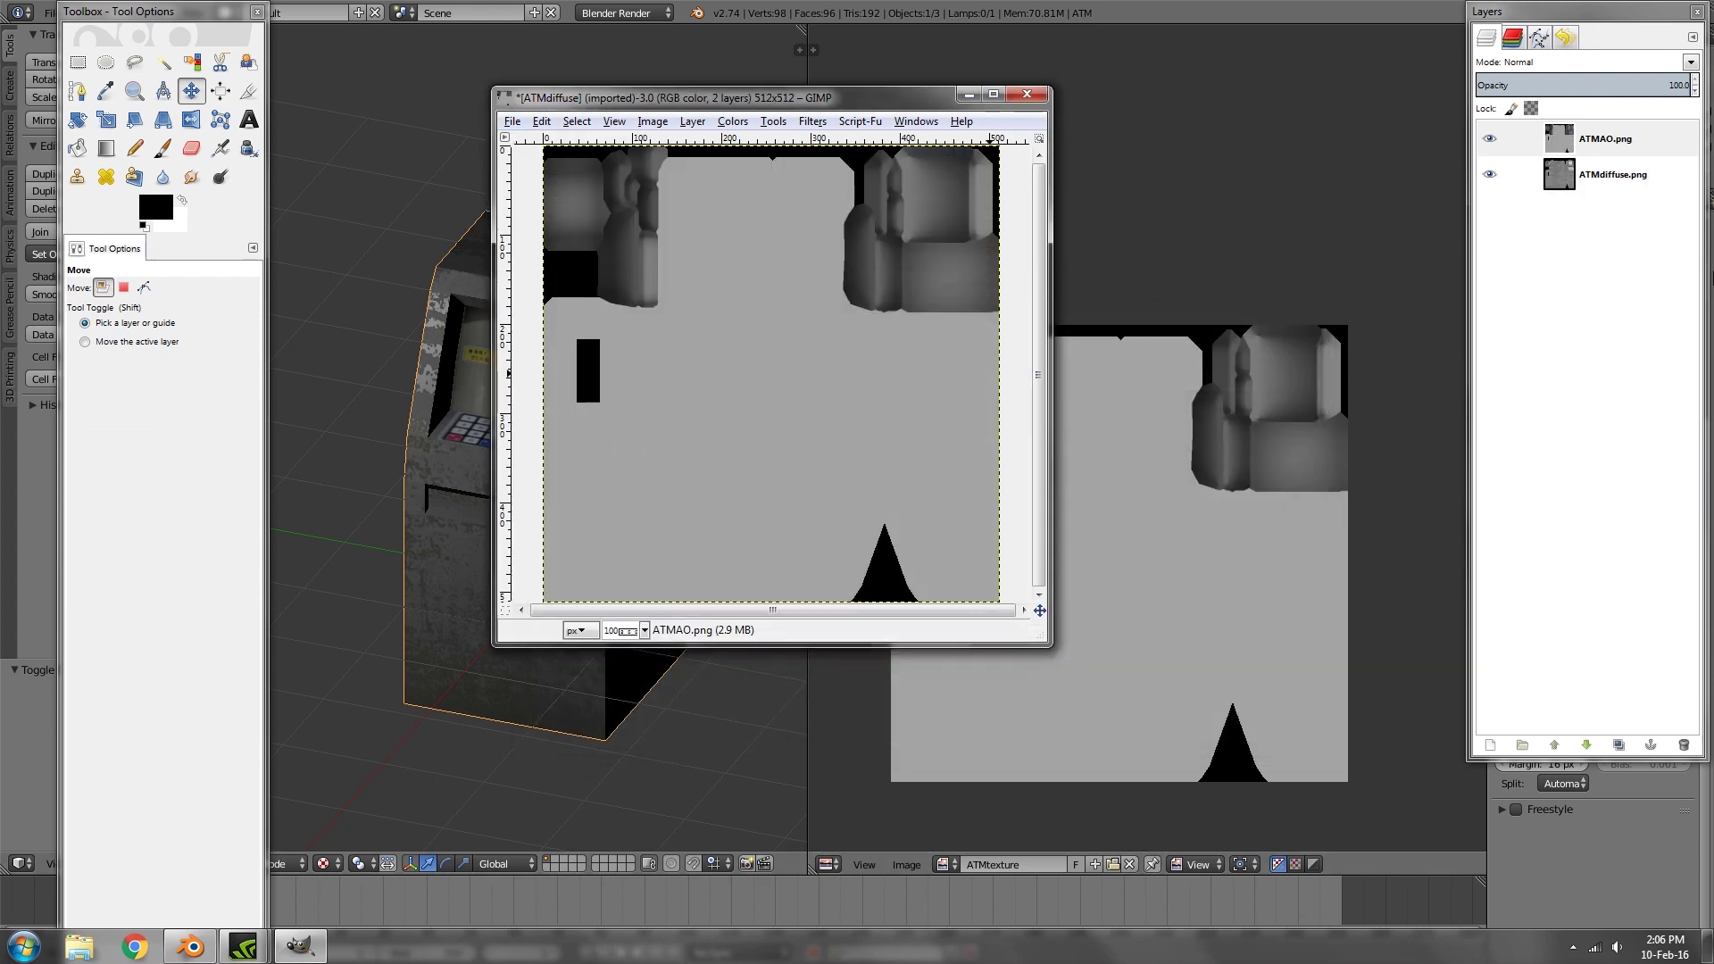
Step: Set the AO layer to Multiply mode at 70.8% opacity
click(1691, 62)
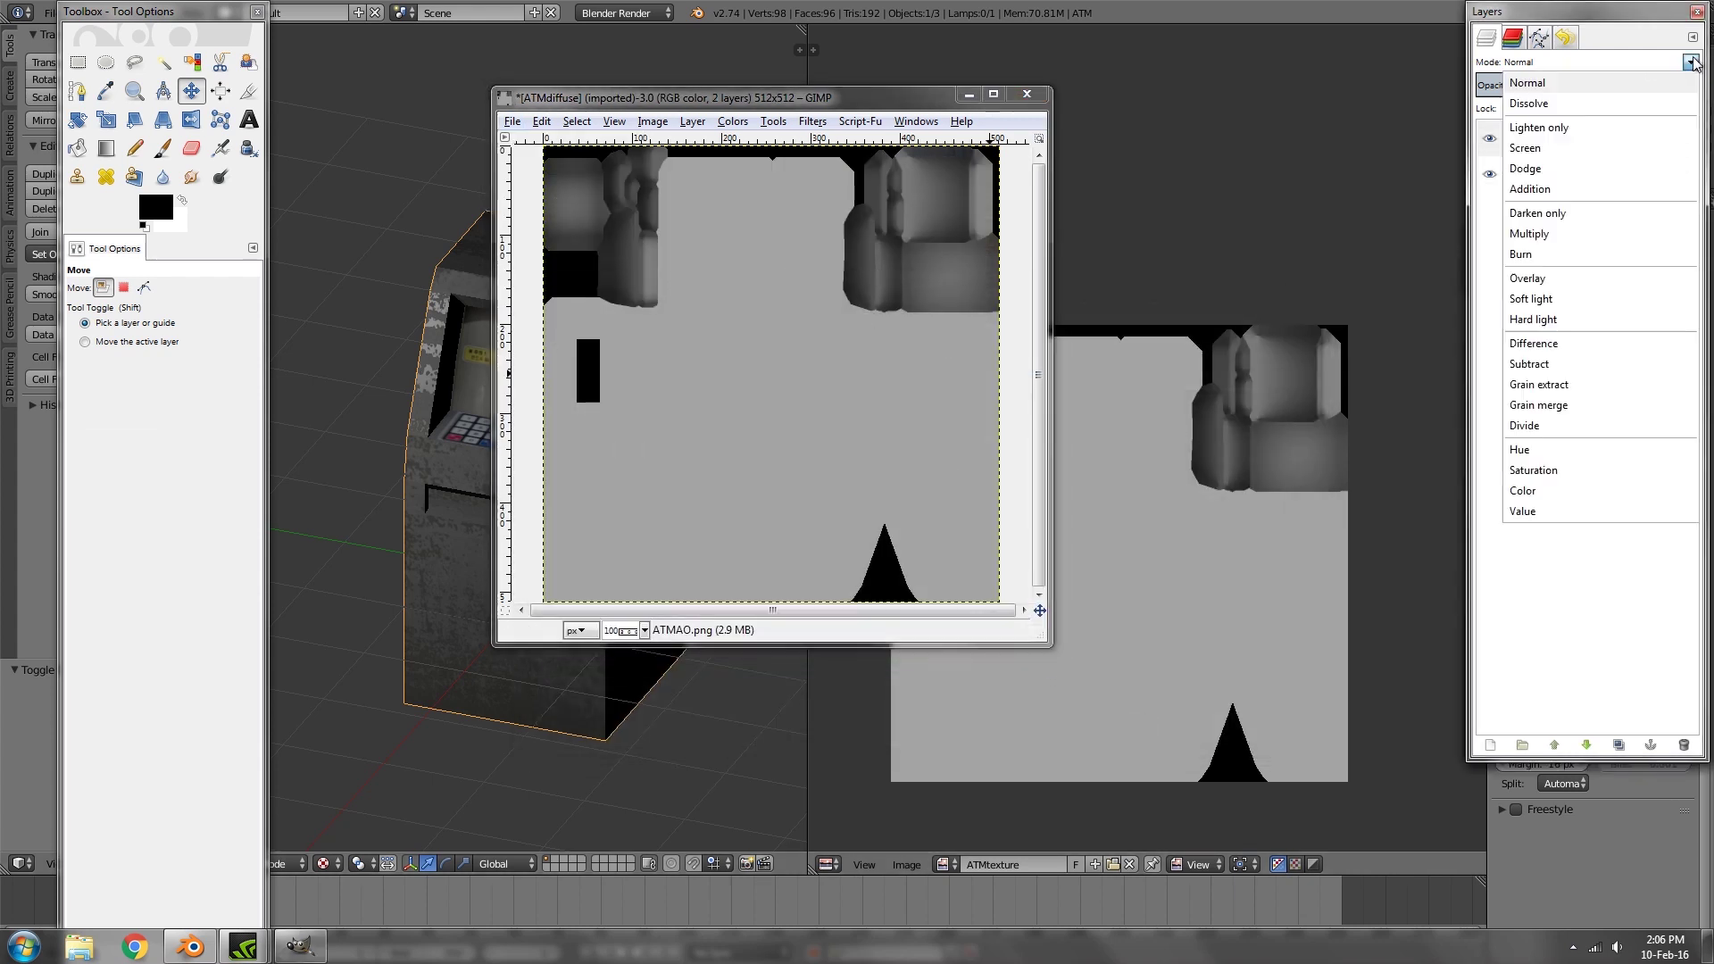
click(1573, 233)
drag(1571, 94, 1038, 159)
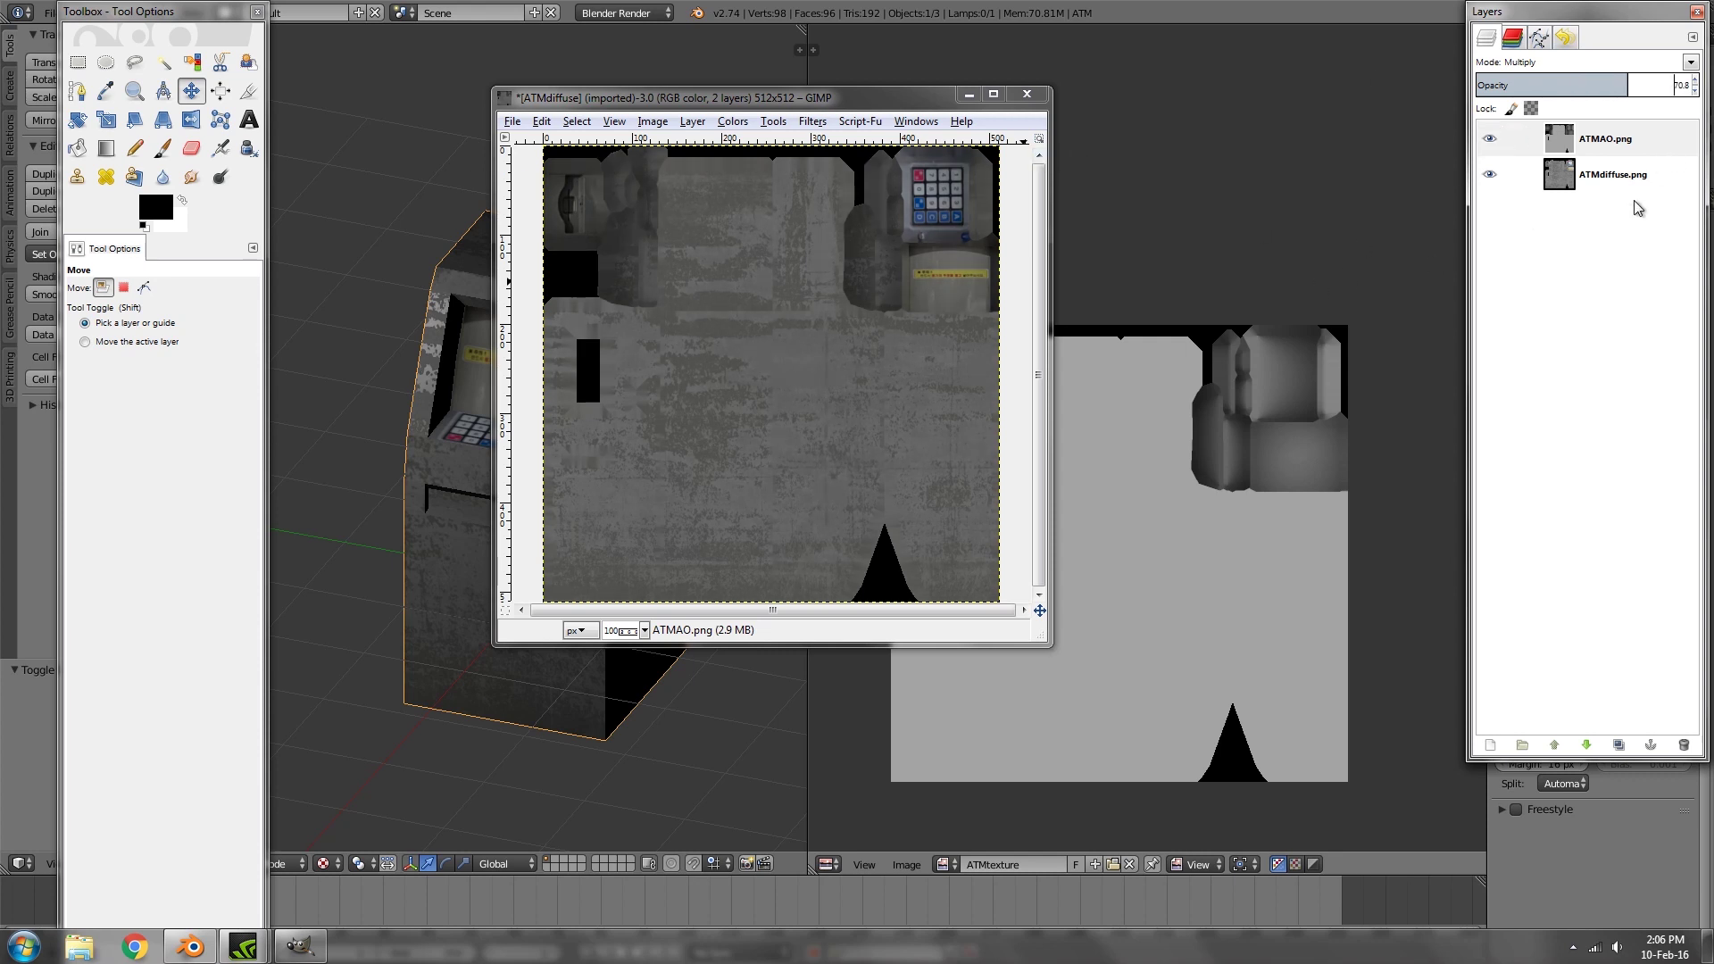
Step: Export the combined image as a new PNG, ATM_finaltexture.png
click(512, 121)
click(571, 362)
click(668, 290)
key(BackSpace)
key(BackSpace)
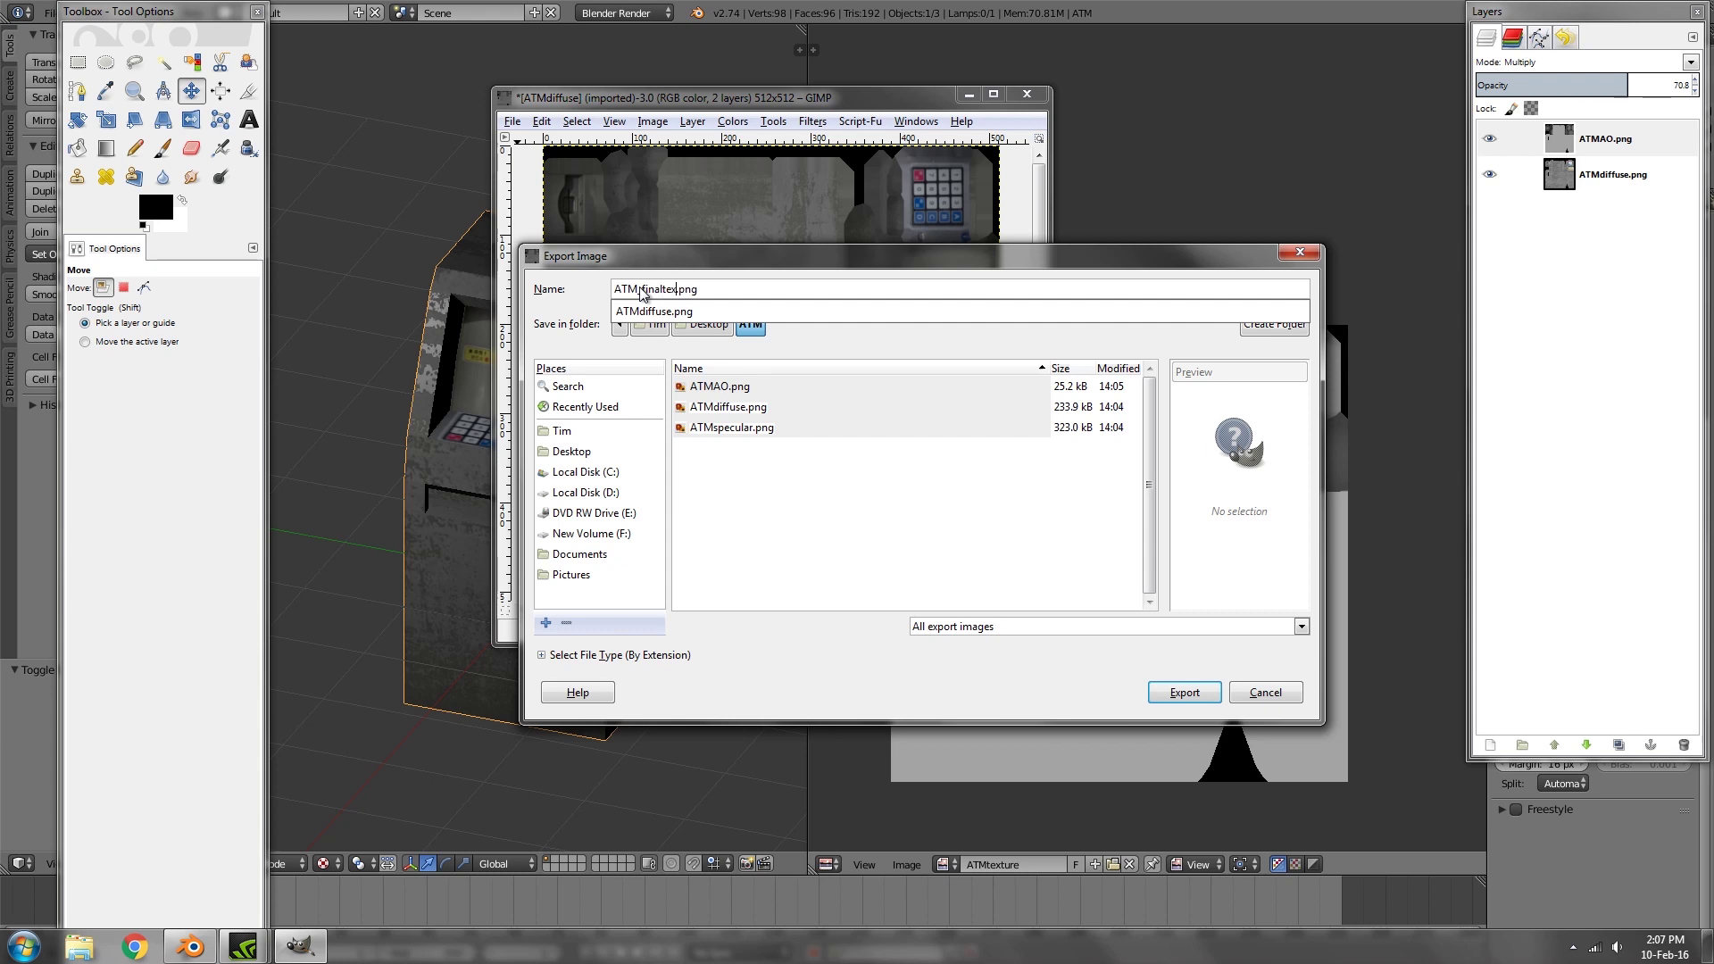
text(finaltex)
key(Return)
click(864, 641)
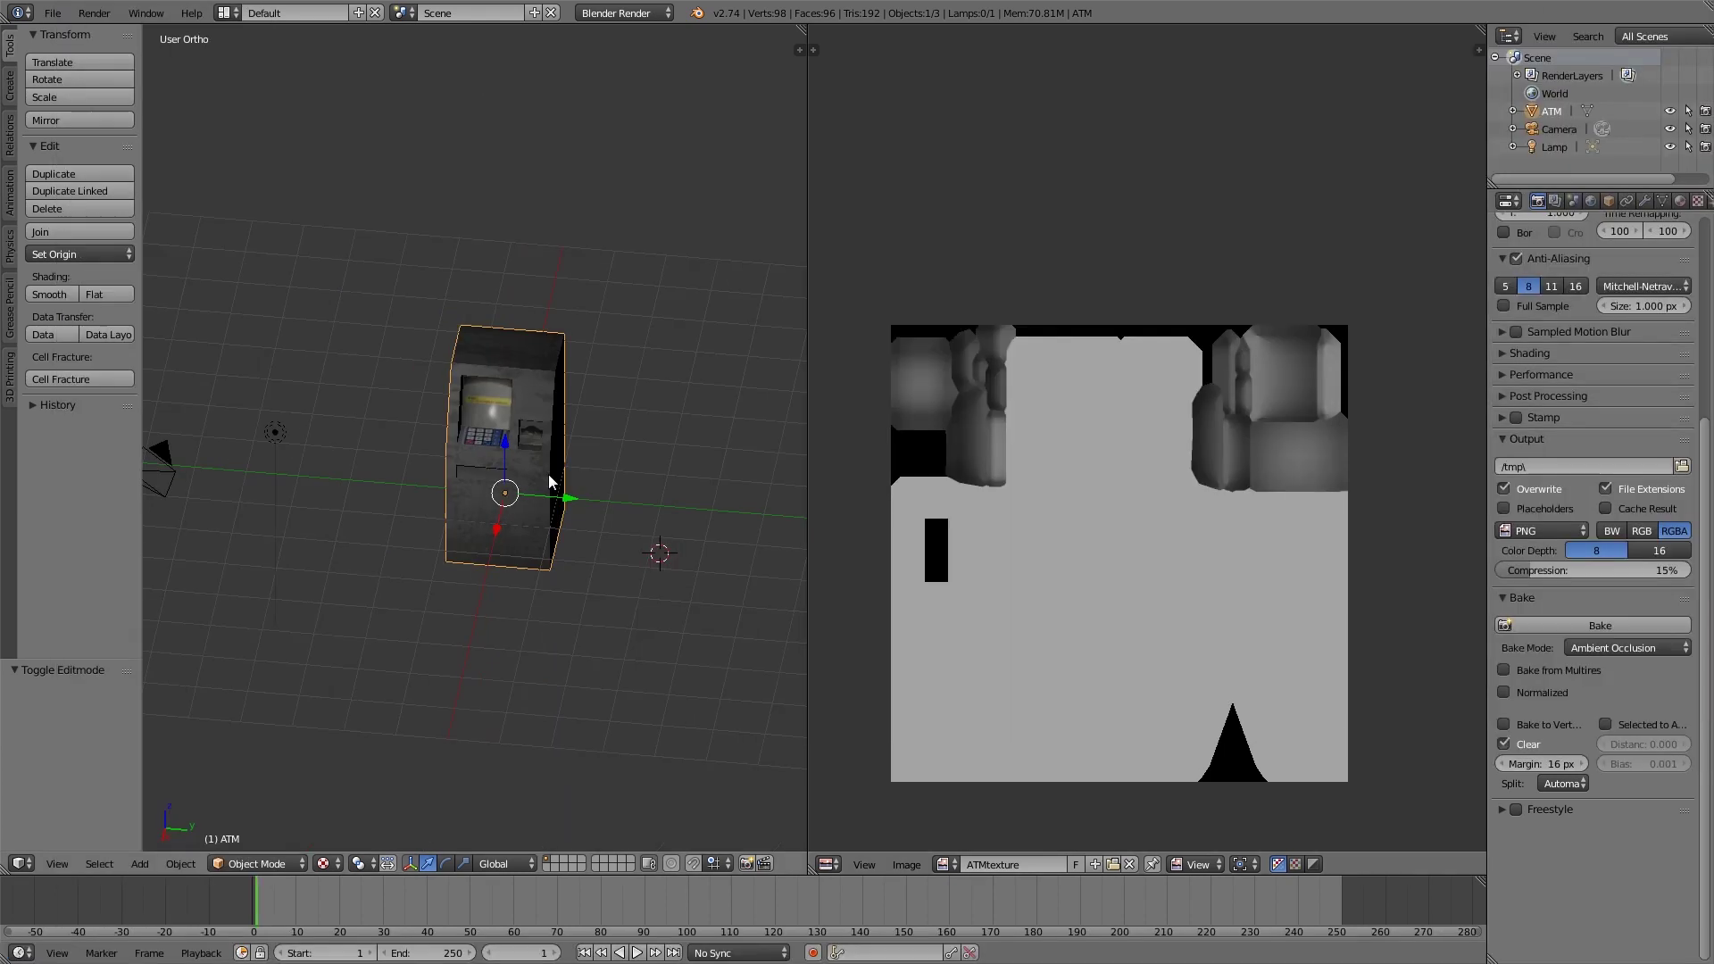
middle_drag(549, 481, 538, 505)
Step: Duplicate the ATM and shift the copy along the Y axis
key(shift+d)
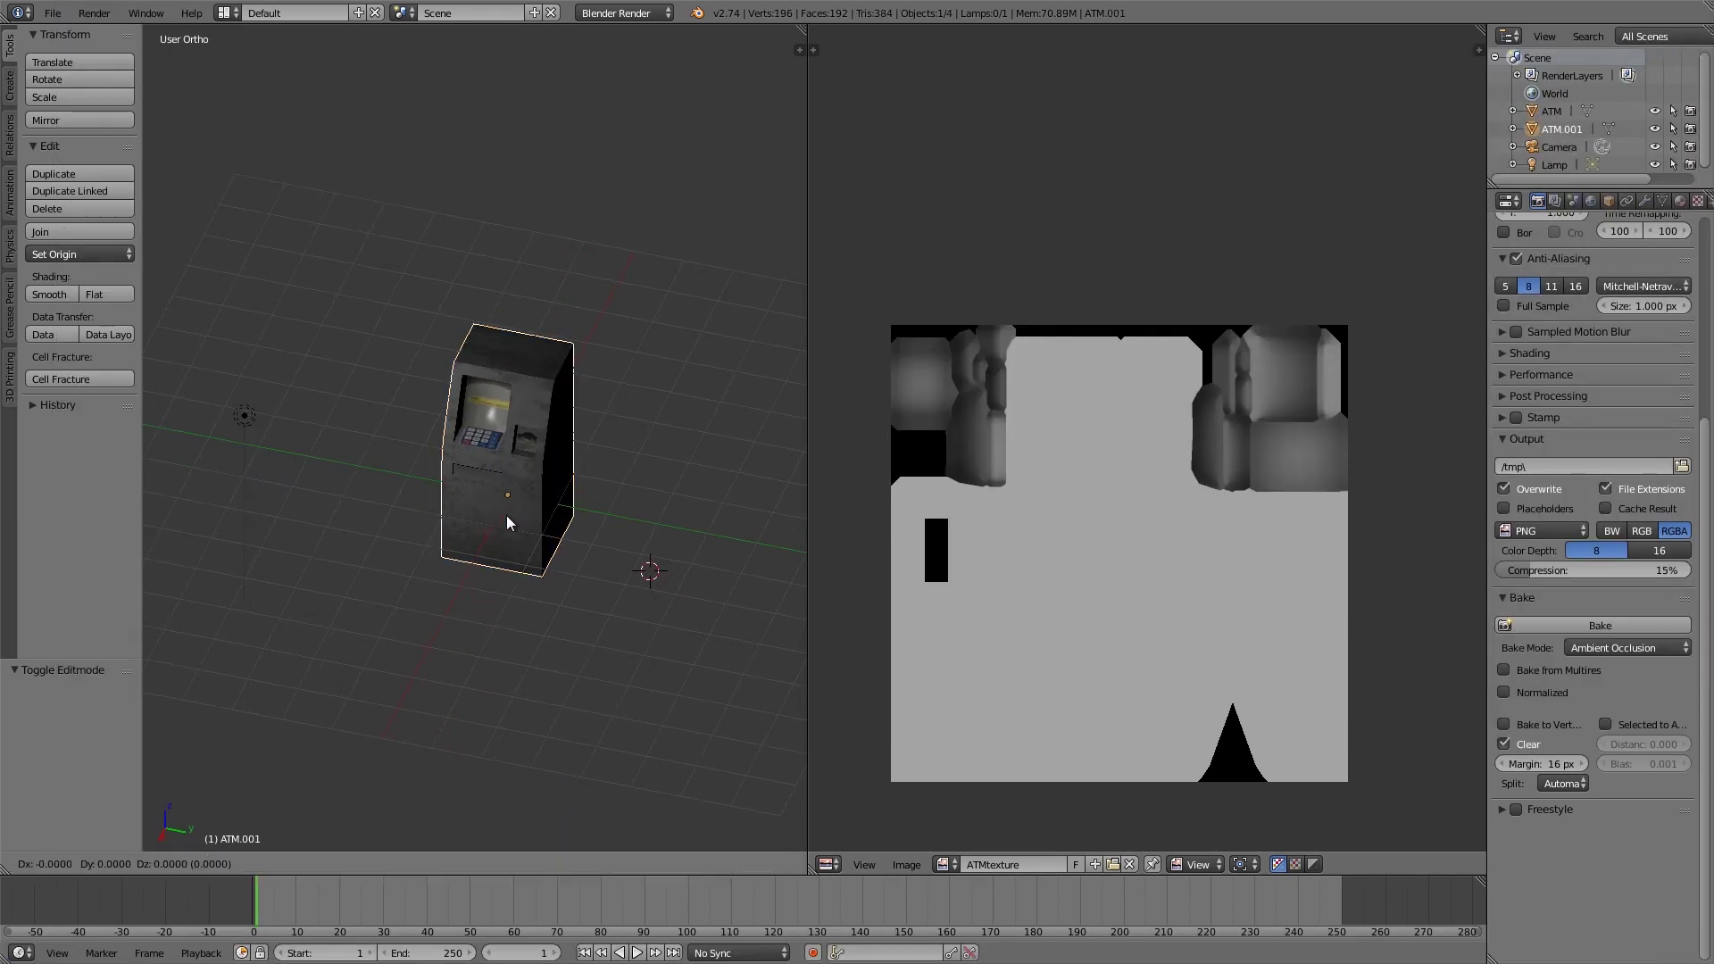
click(506, 516)
key(g)
key(y)
click(668, 564)
key(KP_Decimal)
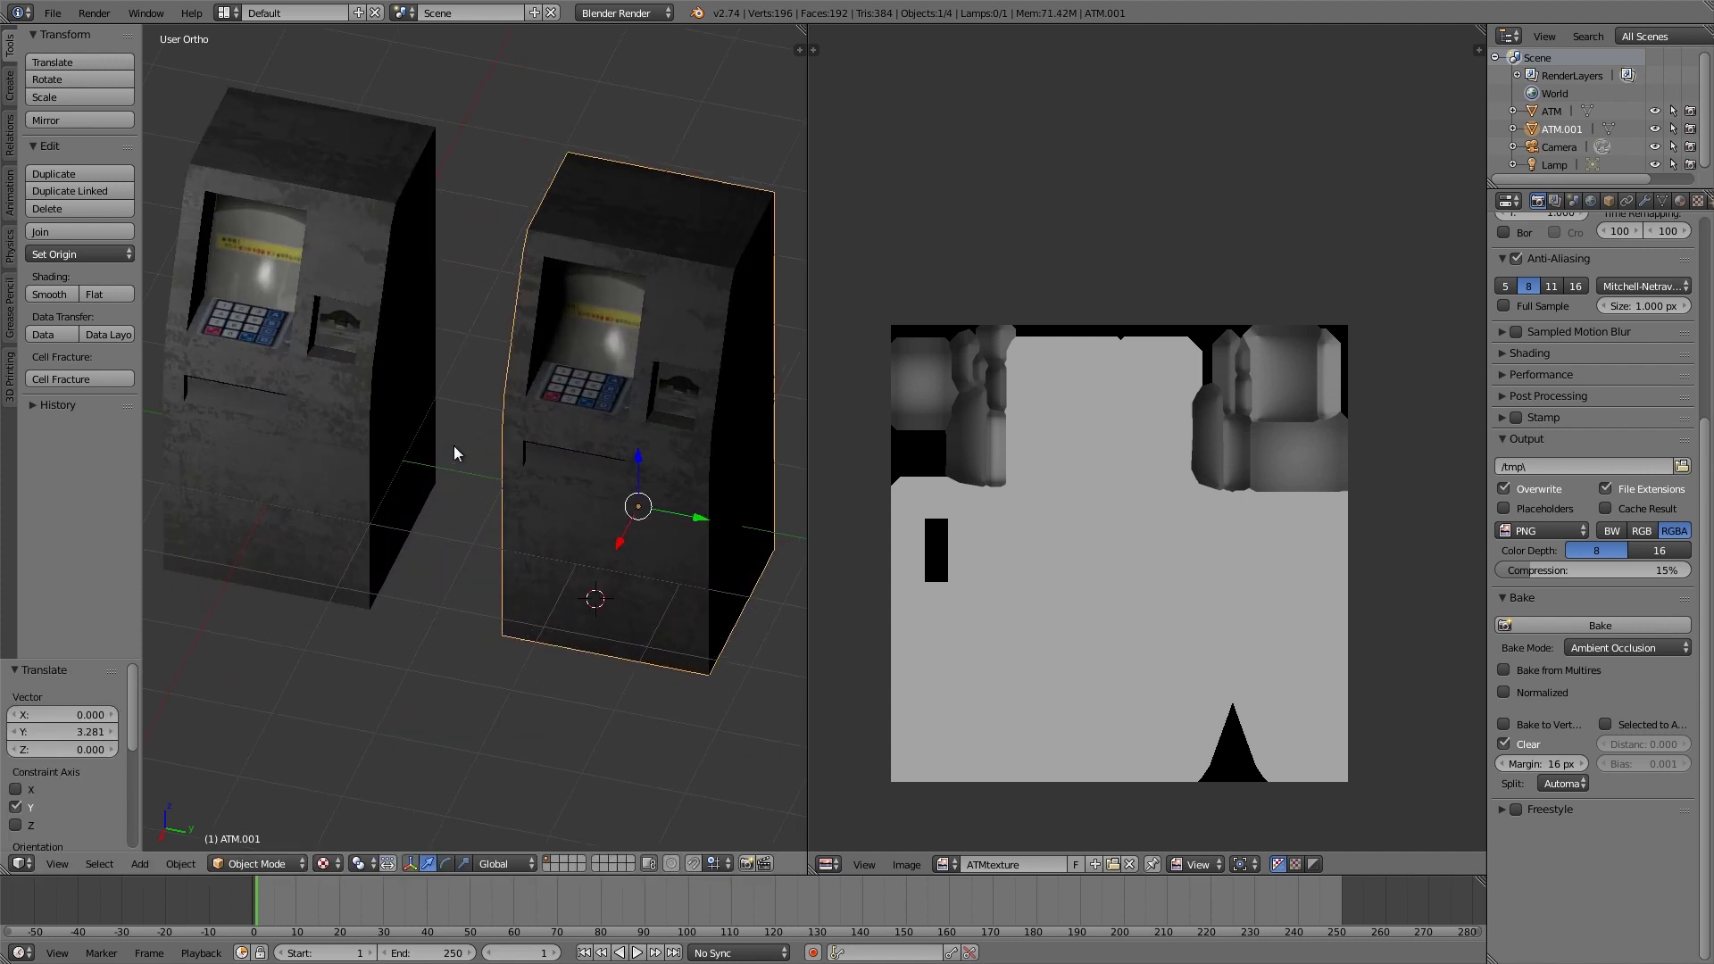
Step: Rename the copy to 'ATM optimized'
click(1609, 200)
click(1588, 263)
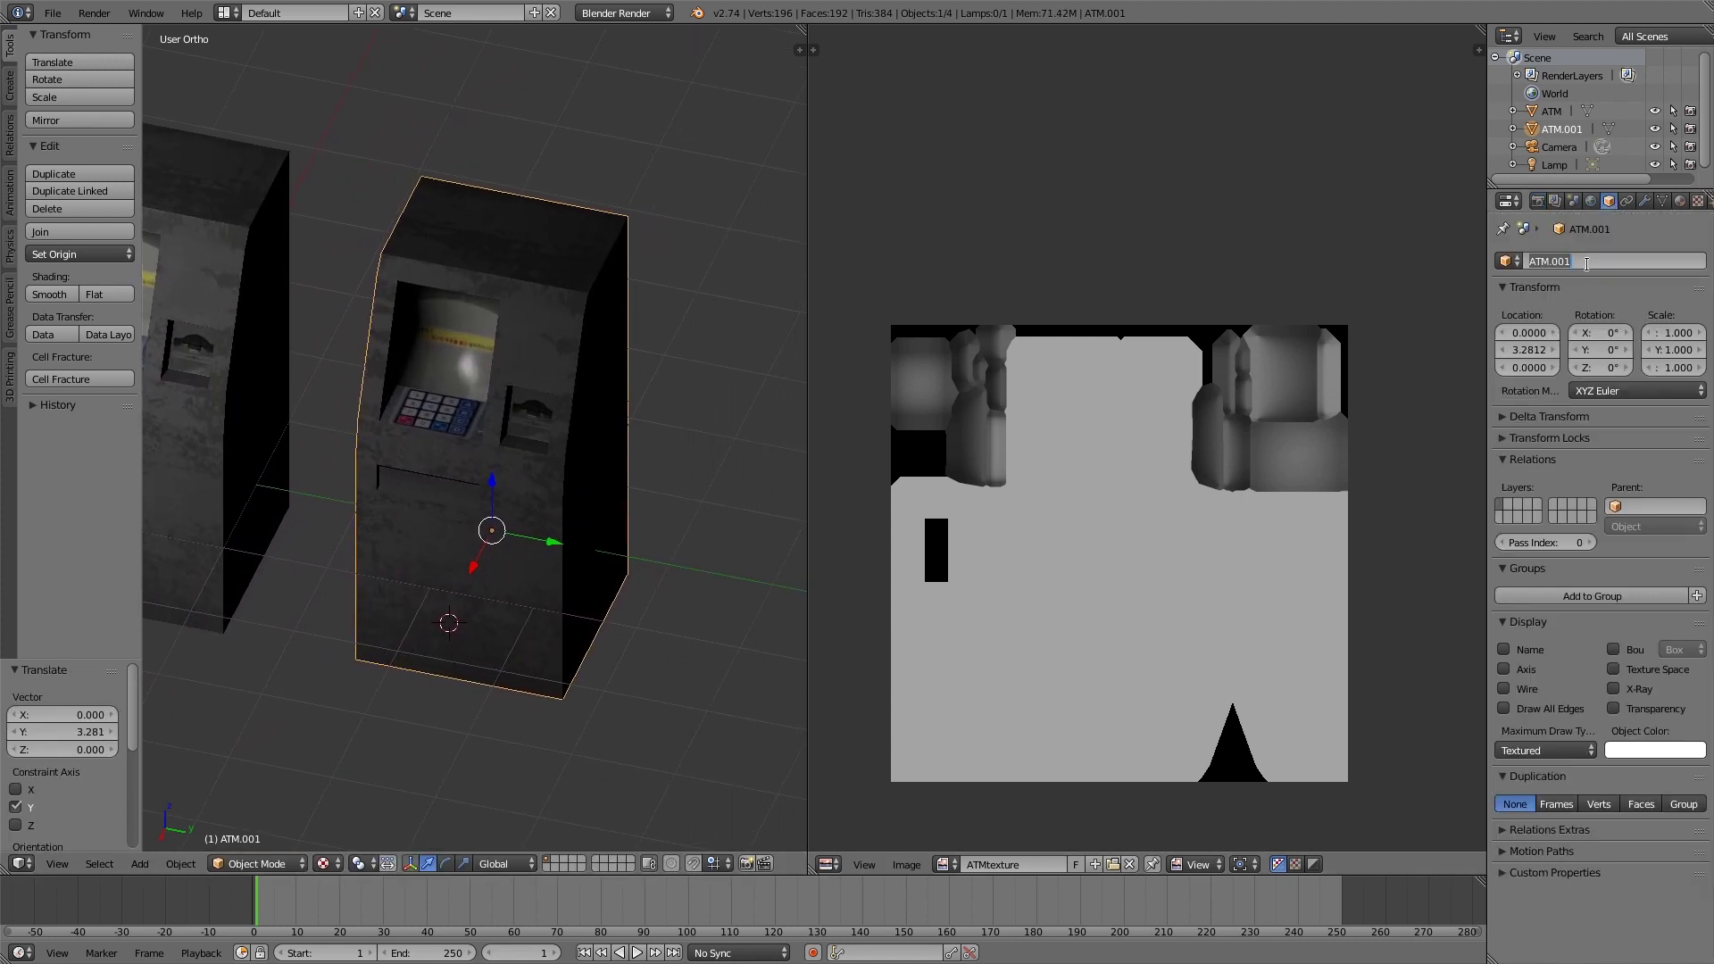
text(ATM optimized)
key(Return)
Step: Remove the copy's material slot and delete UVMap, keeping only BAKE
click(1662, 201)
click(1680, 201)
click(1692, 280)
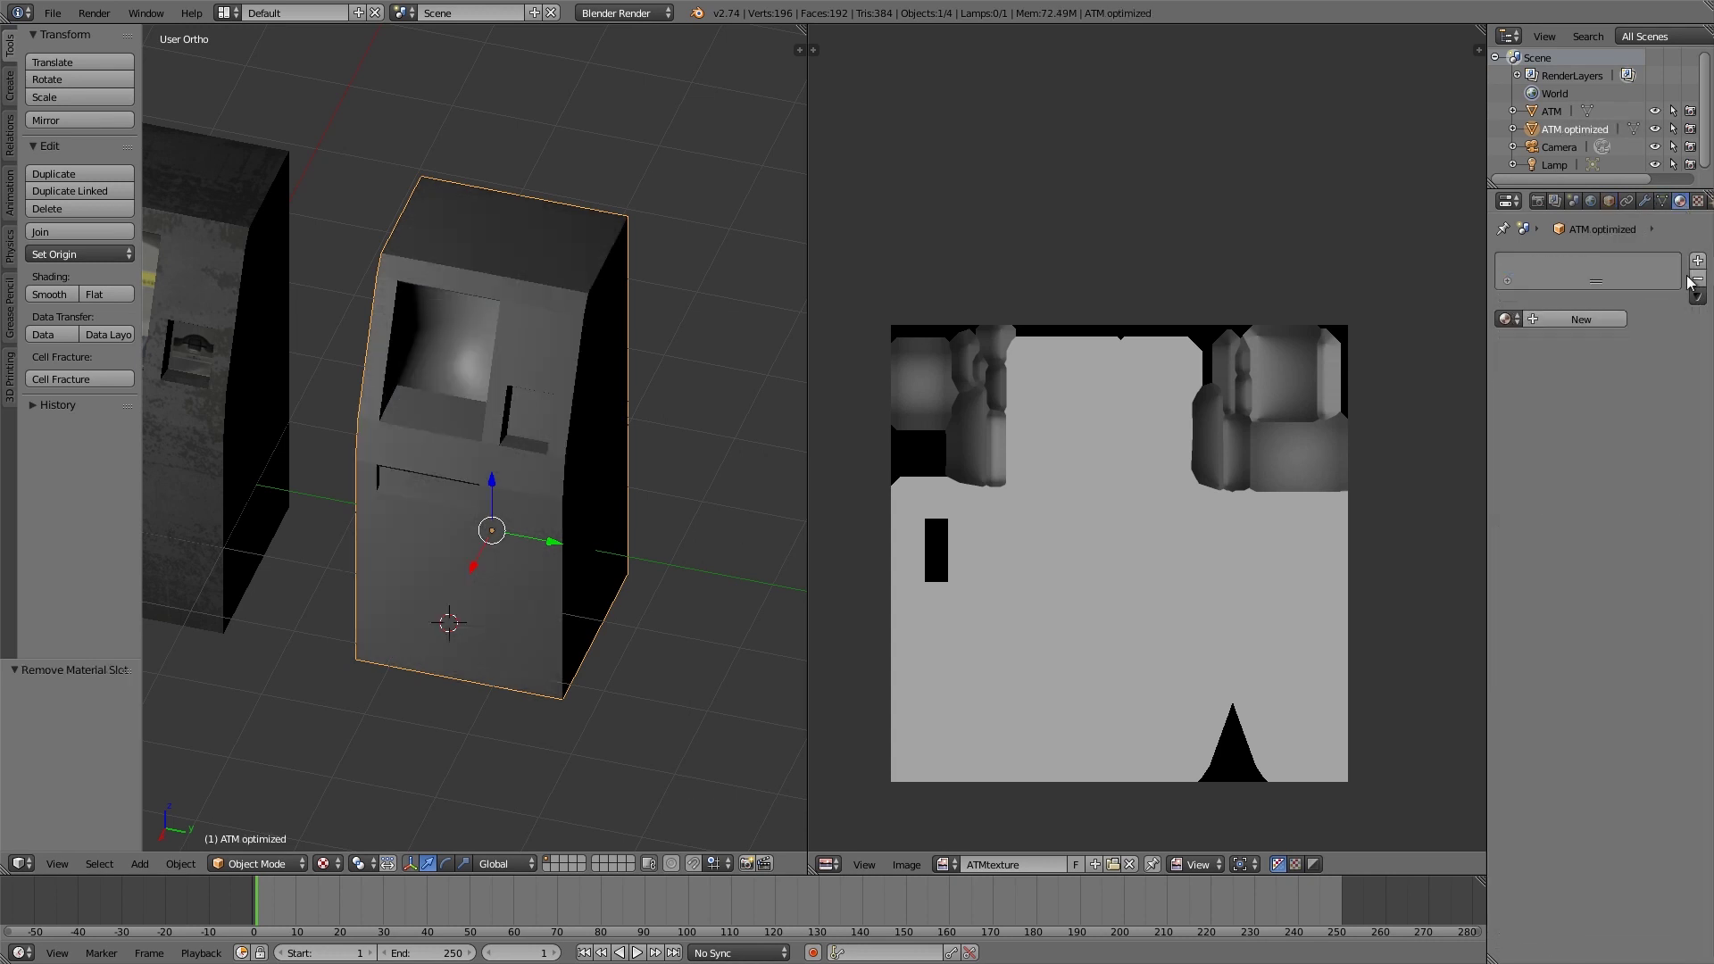
click(1662, 201)
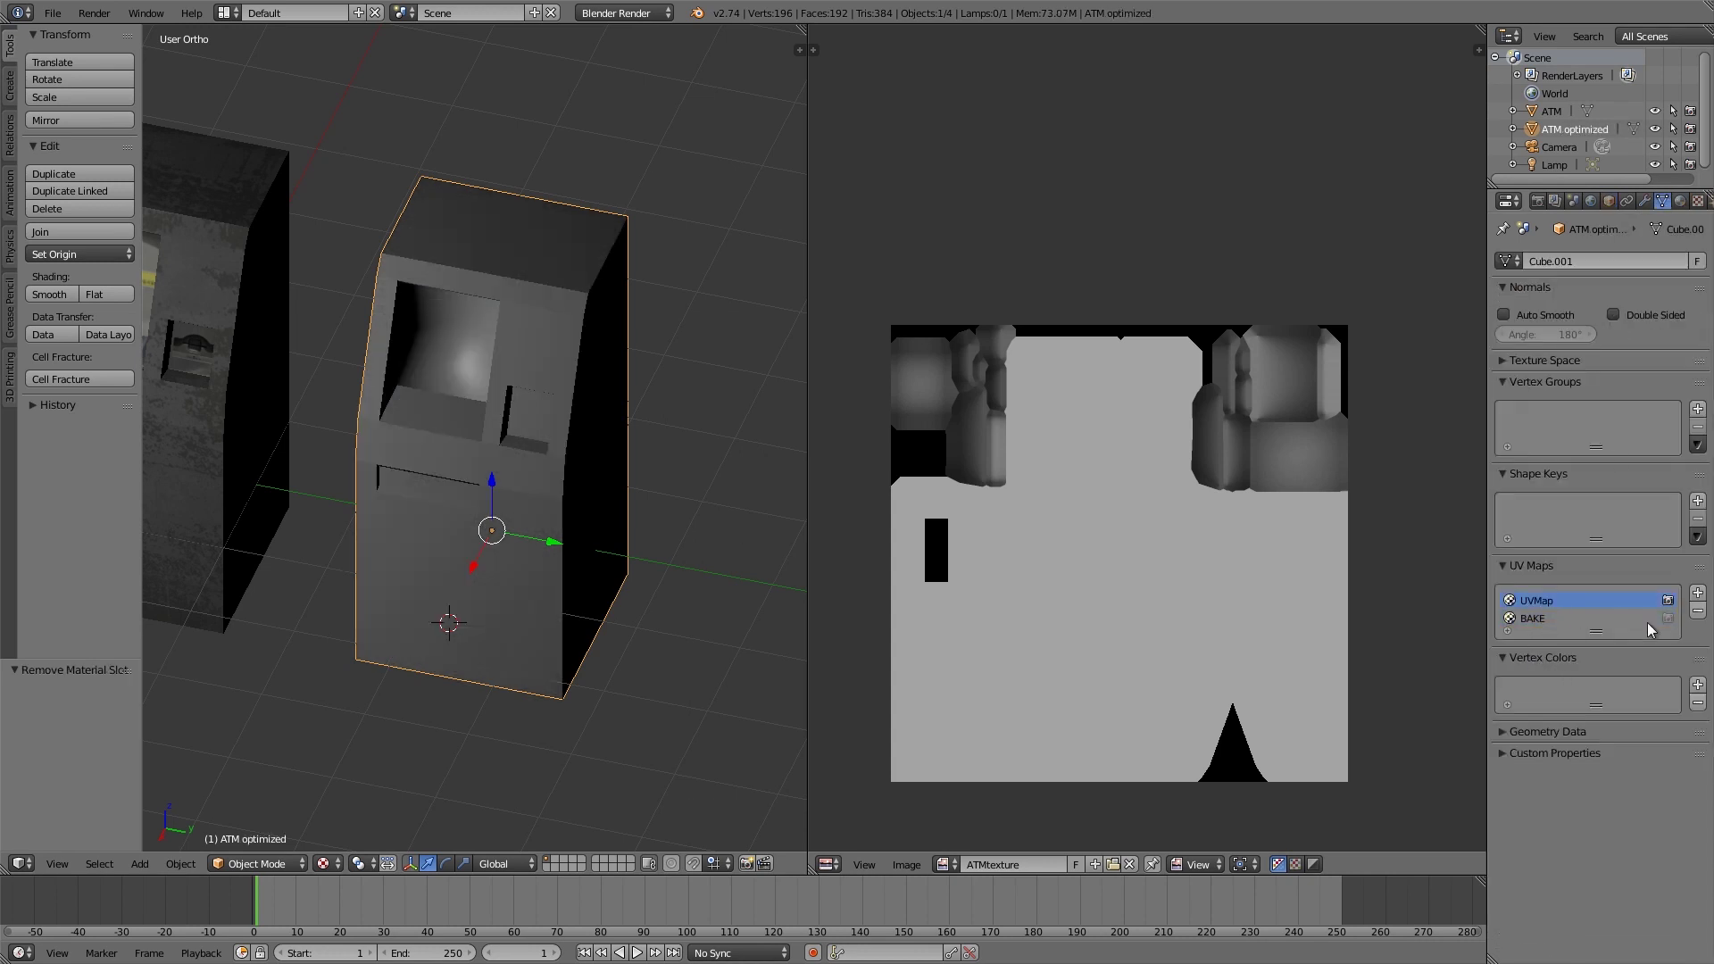
click(1698, 611)
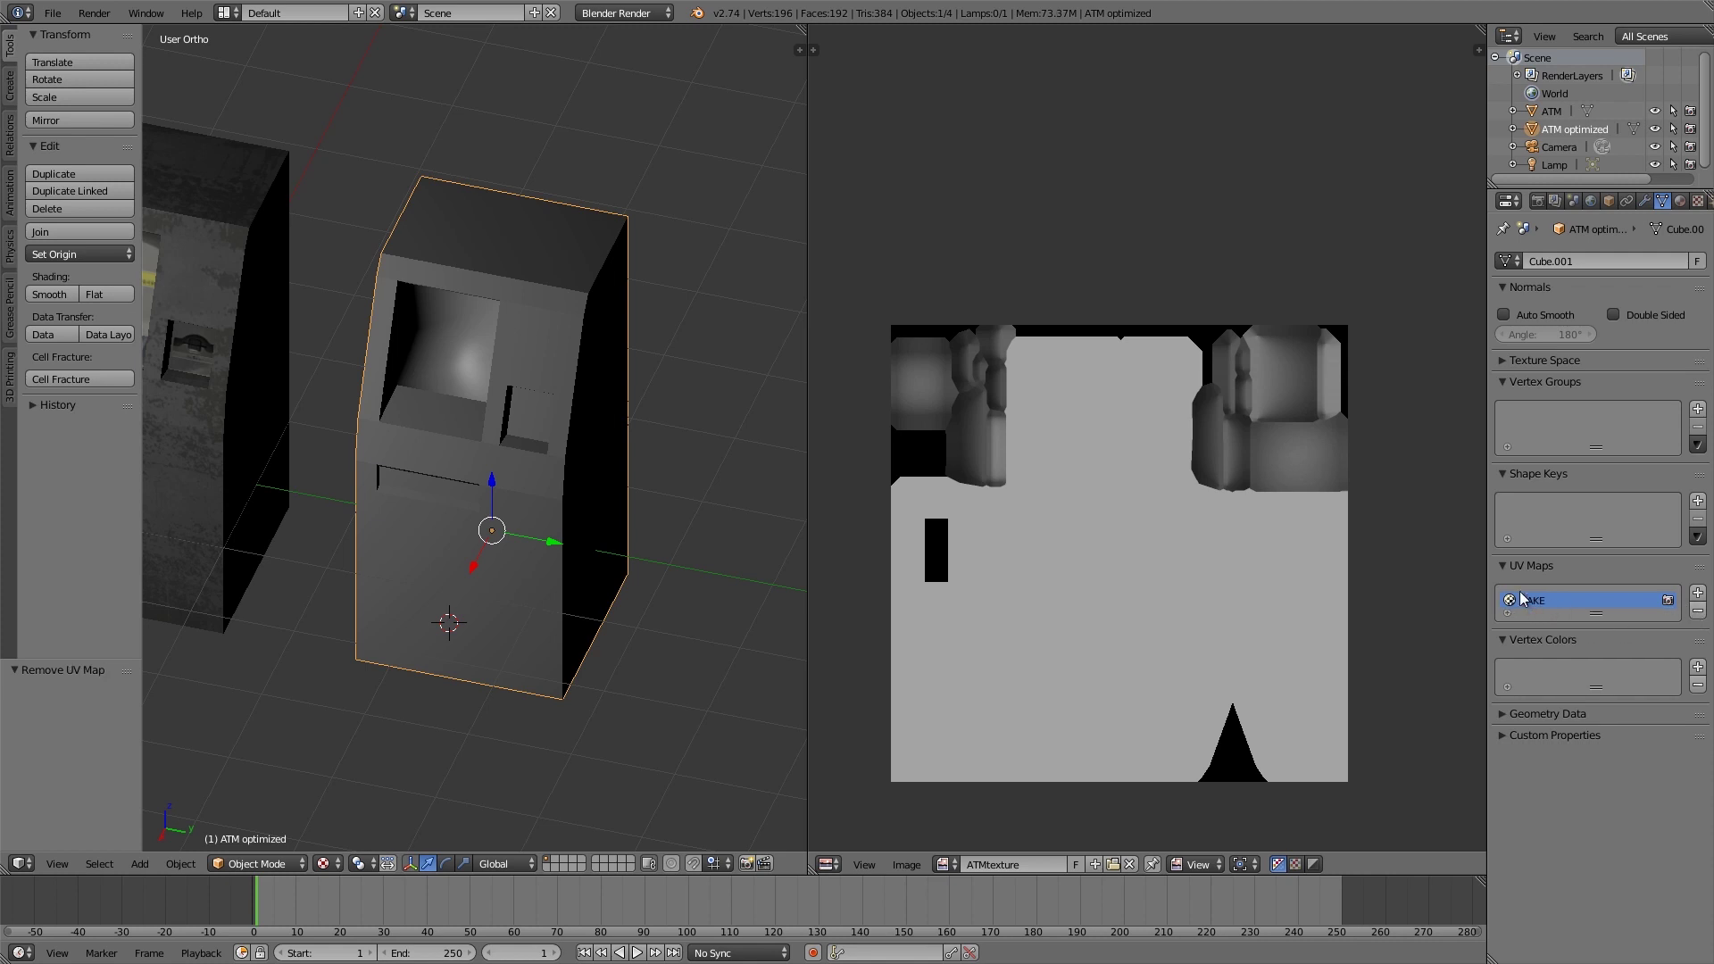
Step: Add a new material with zero specular intensity and a new image texture
click(1680, 201)
click(1575, 321)
scroll(1548, 523, down, 3)
drag(1564, 456, 1509, 457)
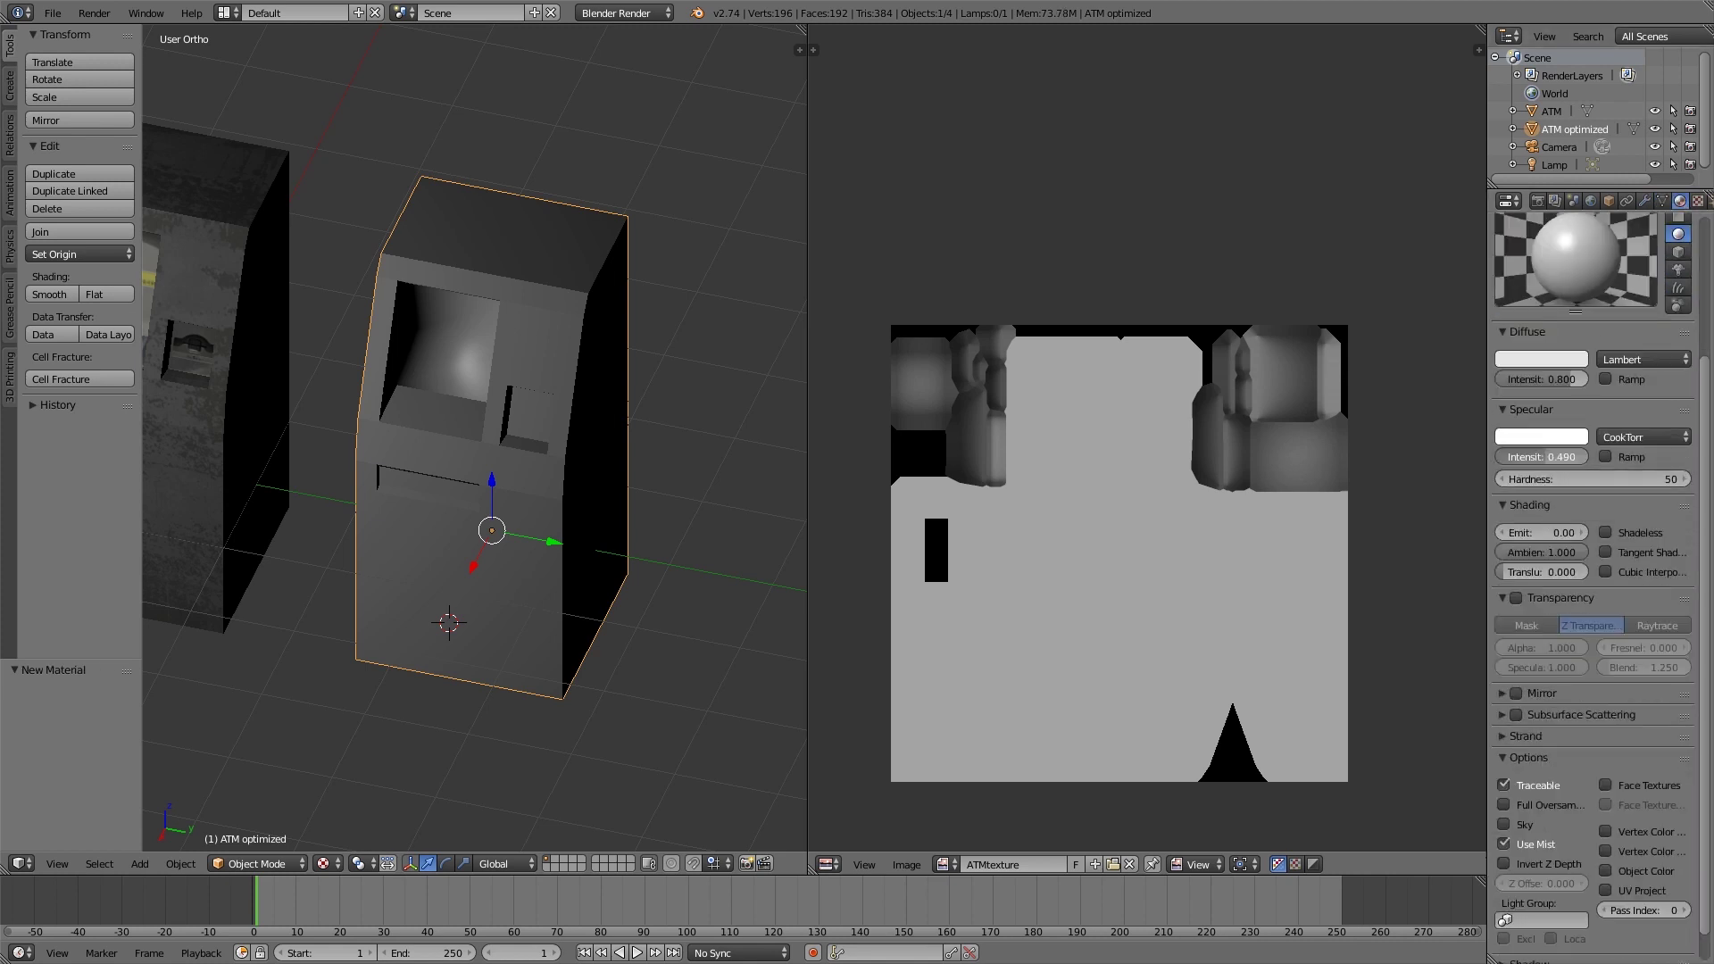
click(1696, 201)
click(1577, 324)
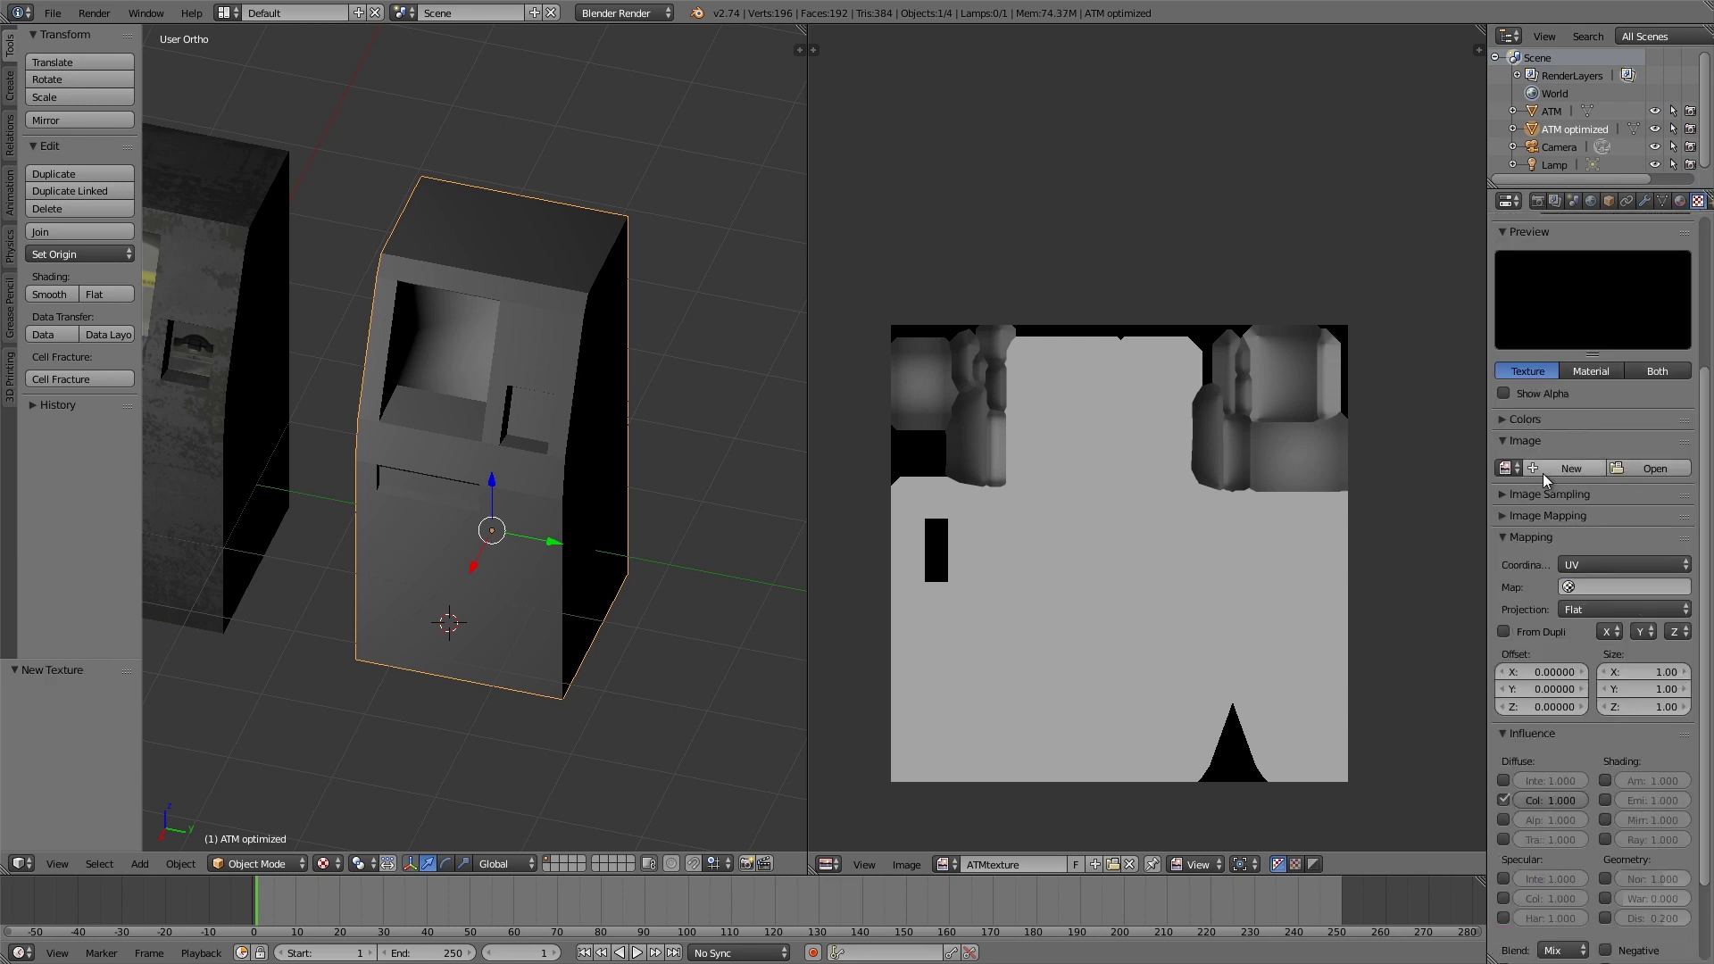
click(1647, 474)
Step: Load ATM_finaltexture.png into the new texture, Texture.005
click(311, 37)
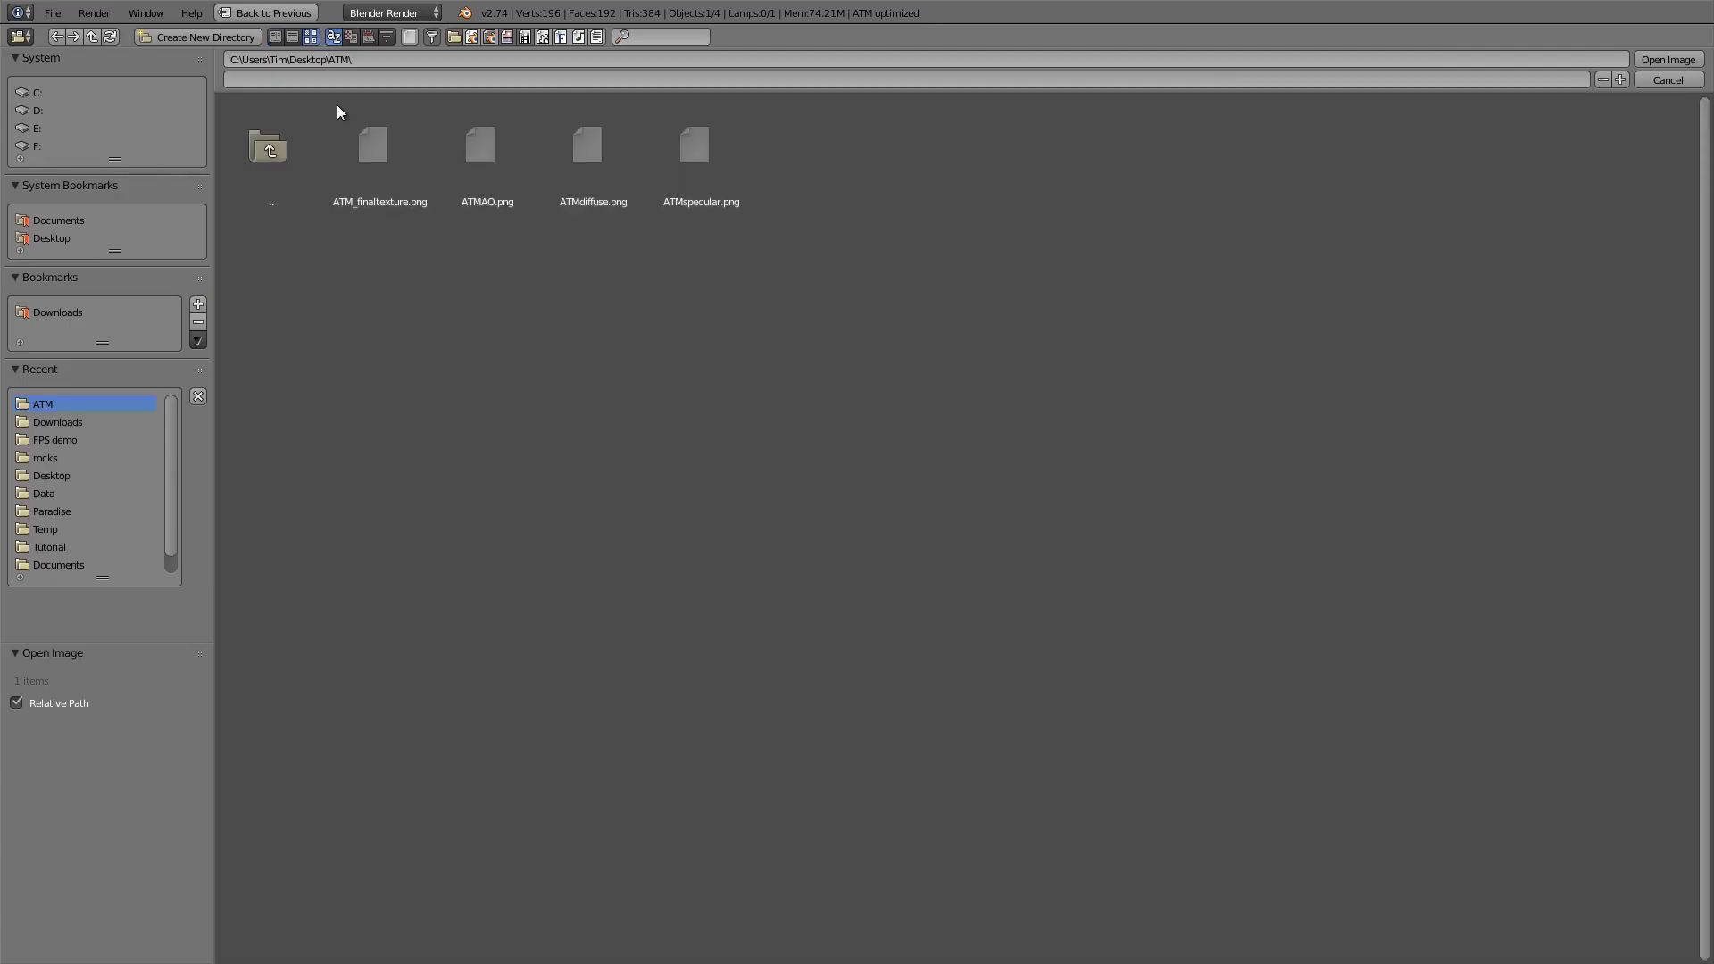
click(378, 186)
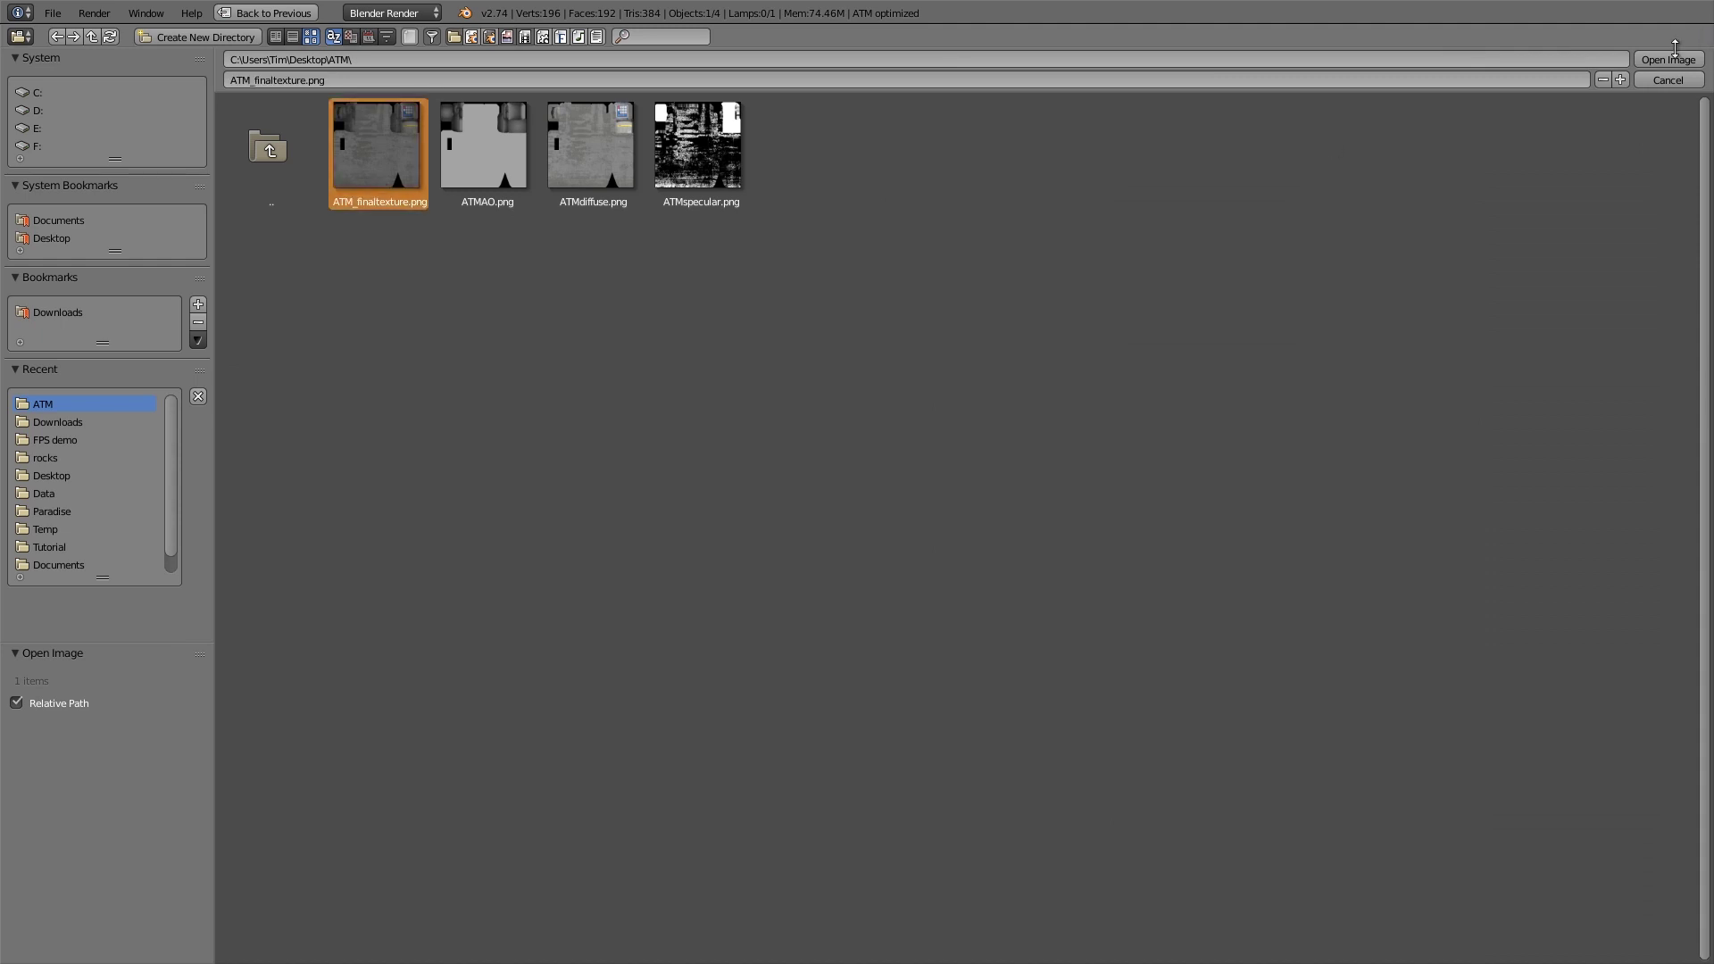
click(1668, 59)
scroll(441, 325, down, 3)
middle_drag(440, 325, 576, 321)
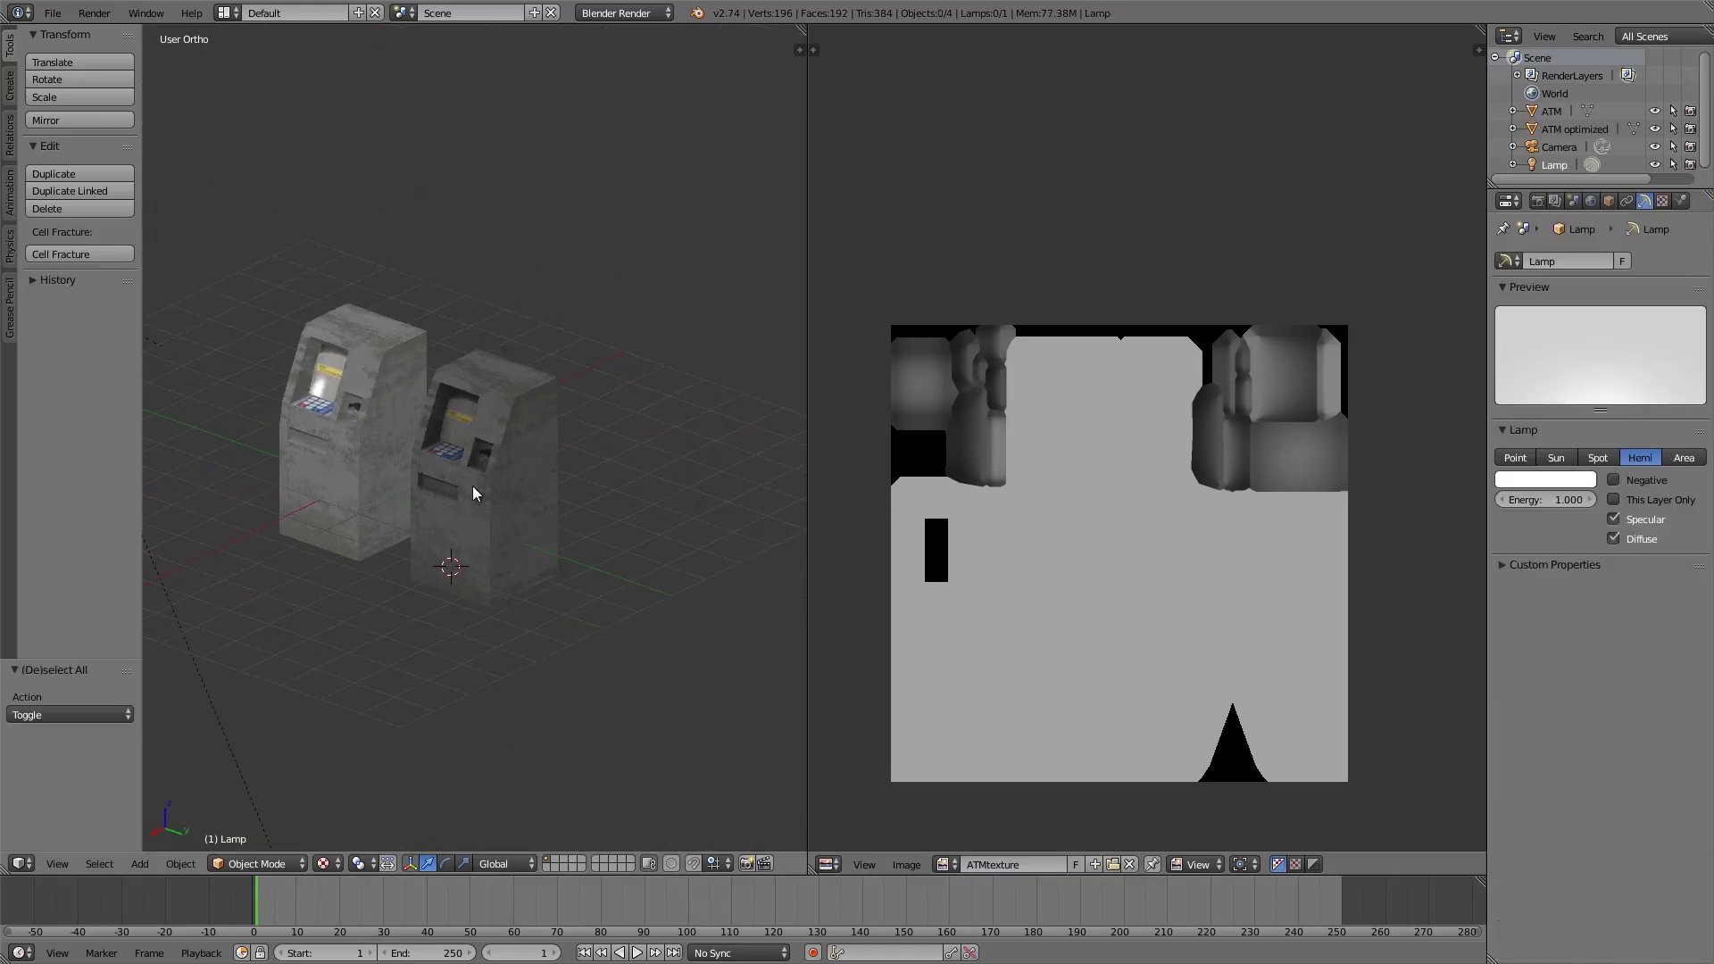
scroll(495, 489, up, 3)
scroll(652, 489, down, 3)
scroll(532, 493, up, 6)
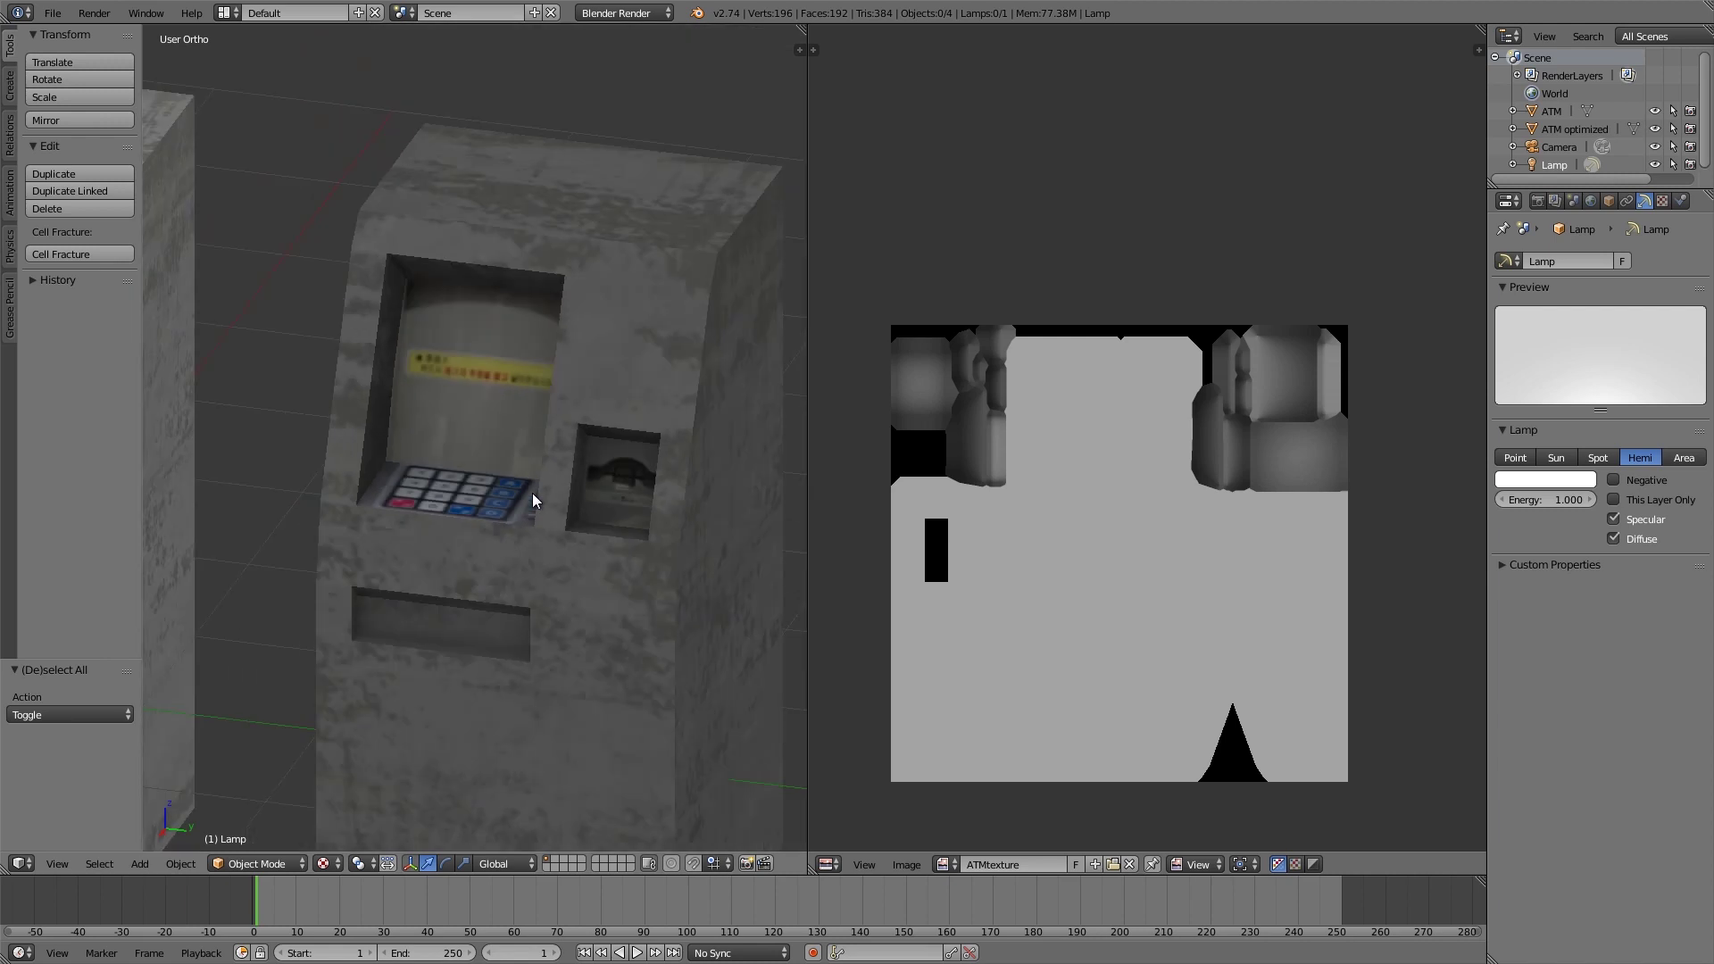
scroll(532, 493, down, 2)
Step: Add a second, empty texture slot, Texture.006, to ATM optimized's material
right_click(623, 339)
click(1684, 203)
click(1698, 201)
click(1571, 350)
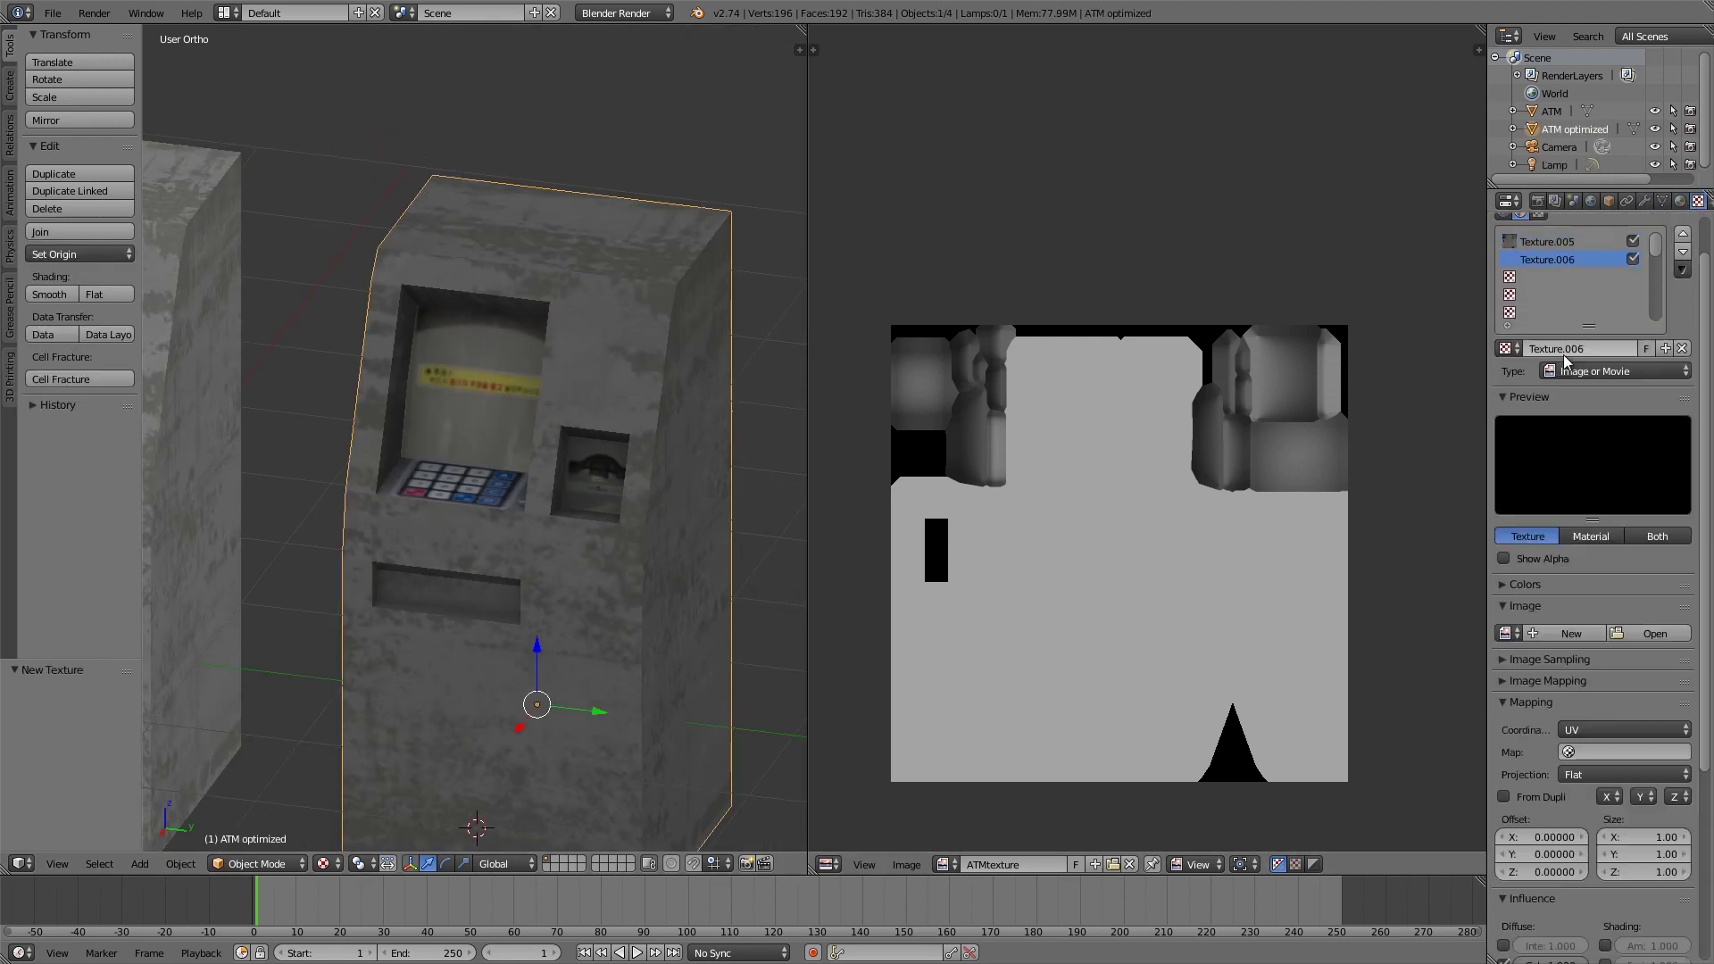
scroll(1564, 359, down, 5)
Step: Load ATMspecular.png from the ATM texture folder into Texture.006
click(1654, 459)
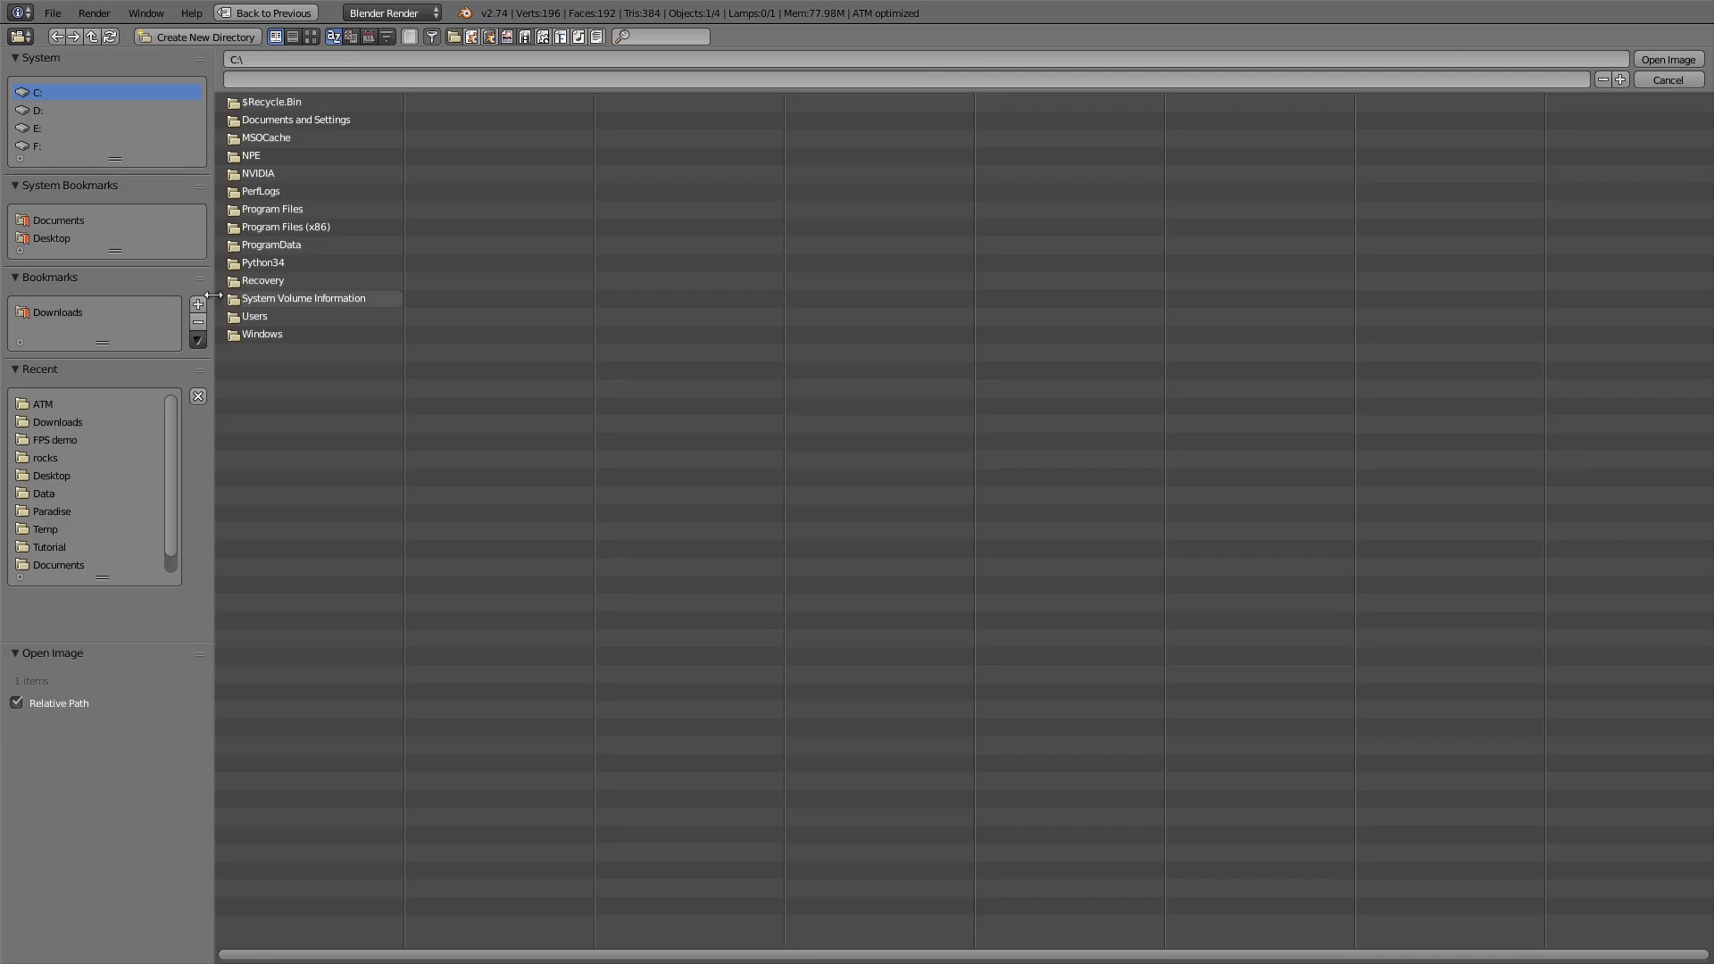
click(53, 405)
click(307, 173)
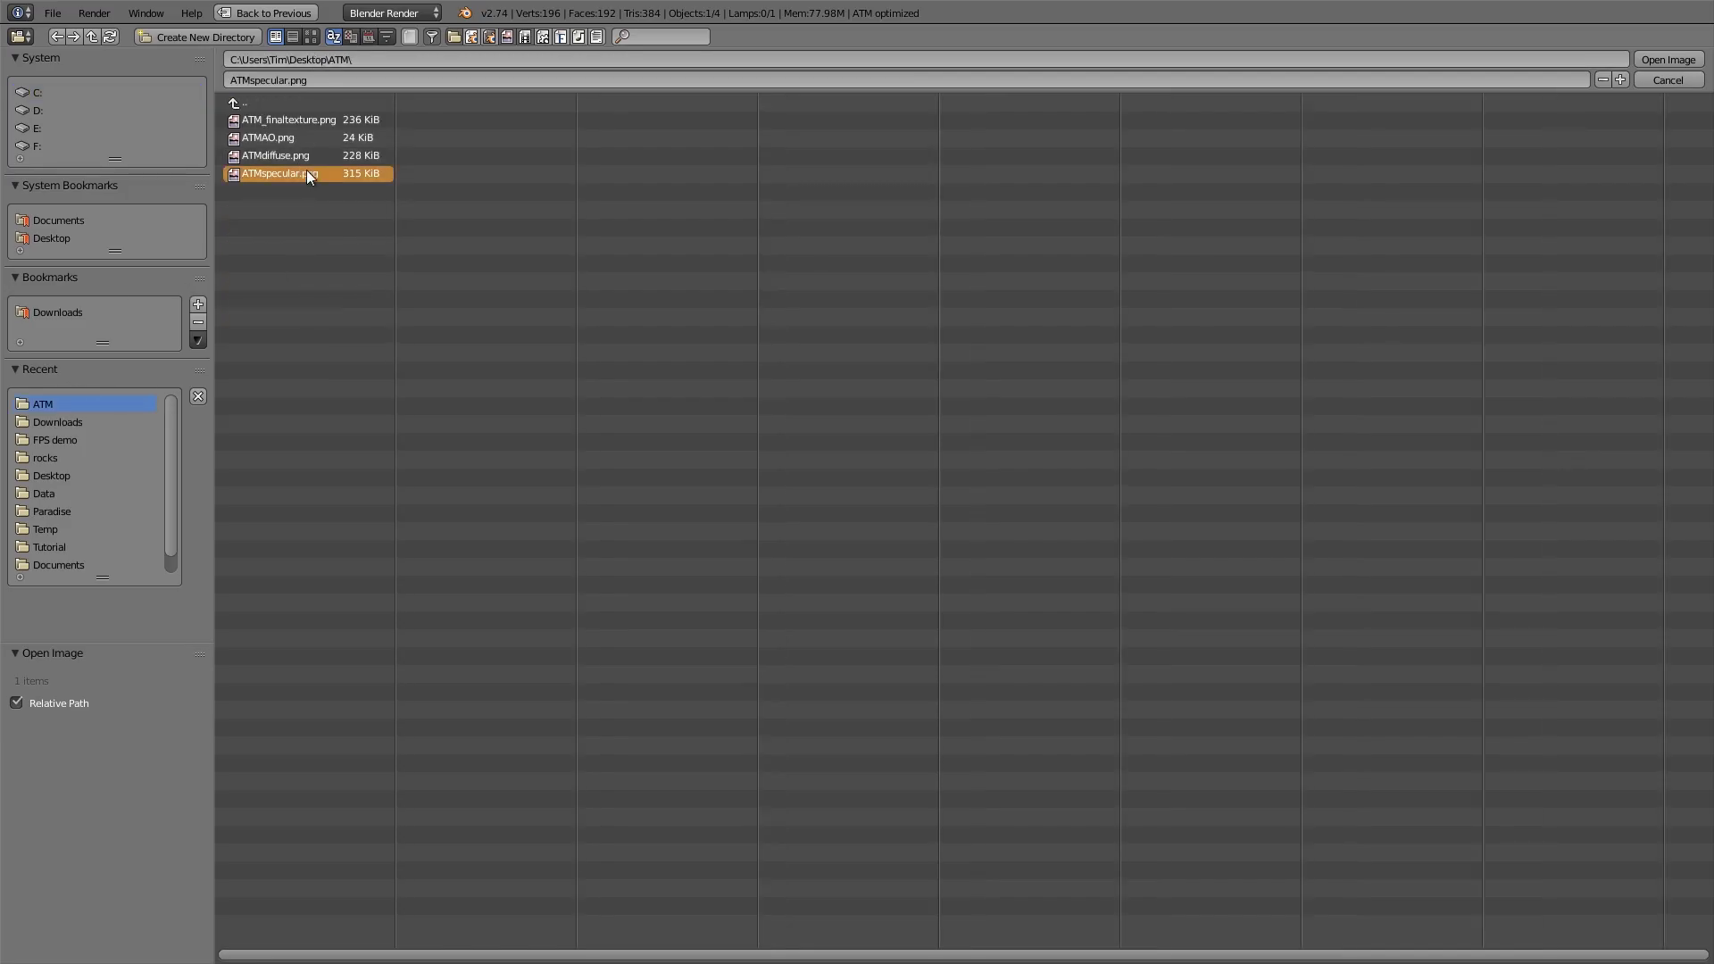
click(1667, 59)
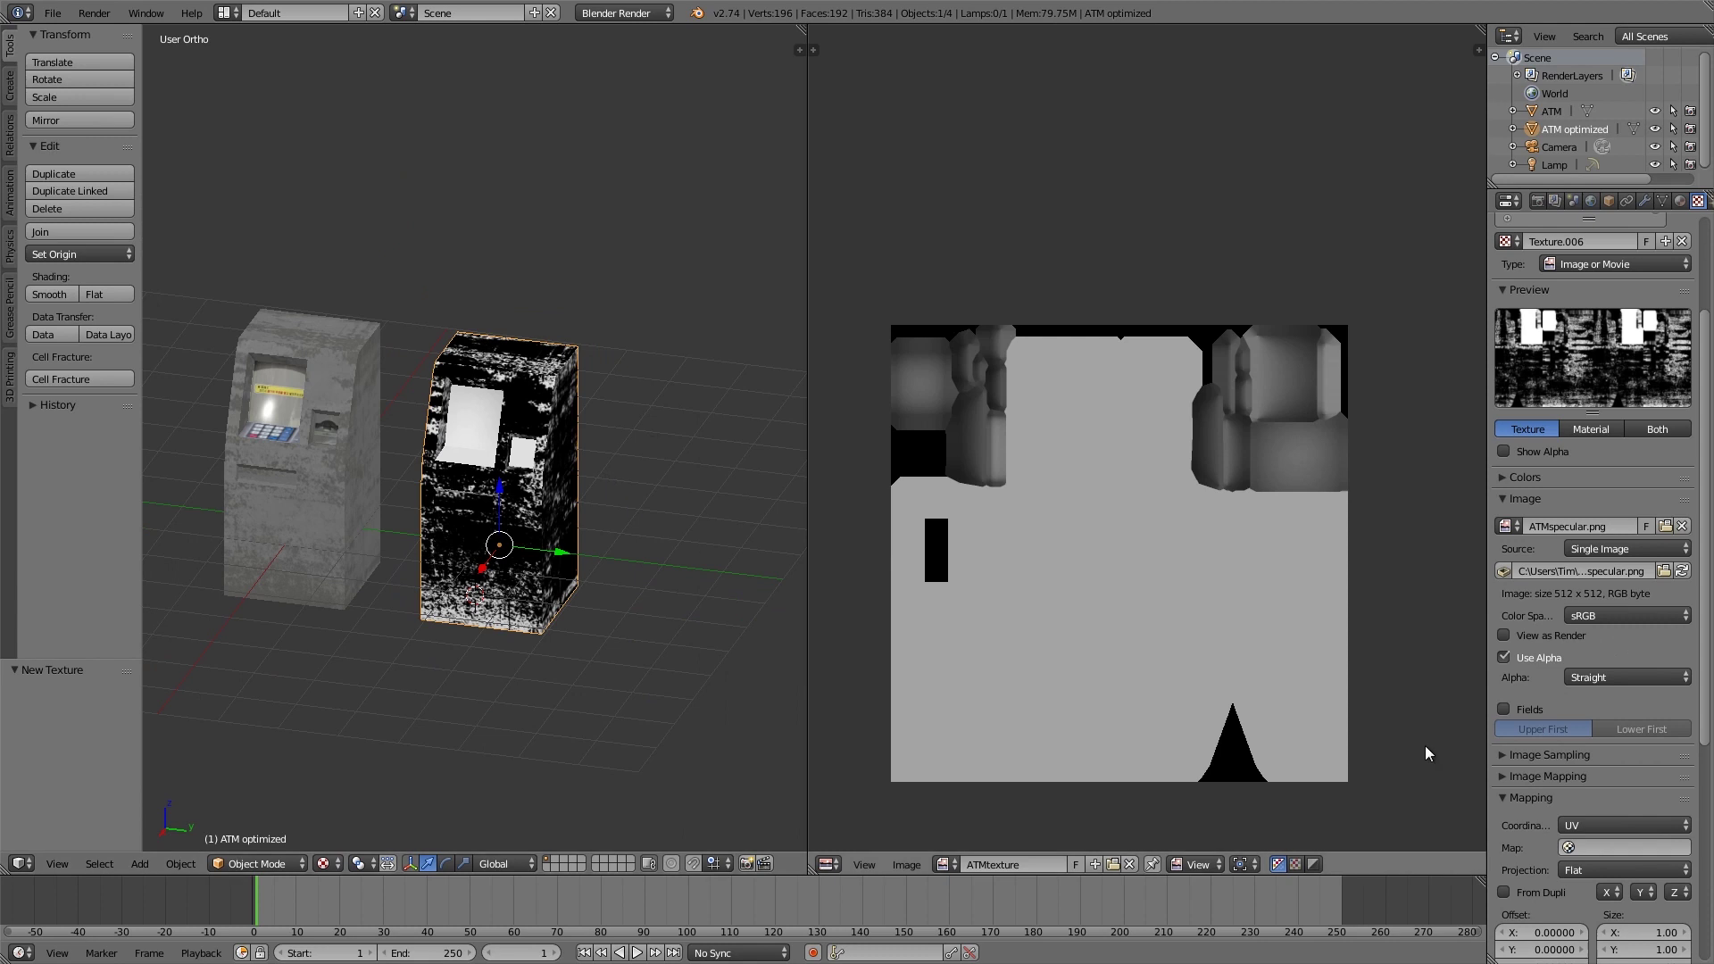
Step: Switch the texture's influence from Diffuse Color to Specular Intensity, Color and Hardness
scroll(1566, 694, down, 8)
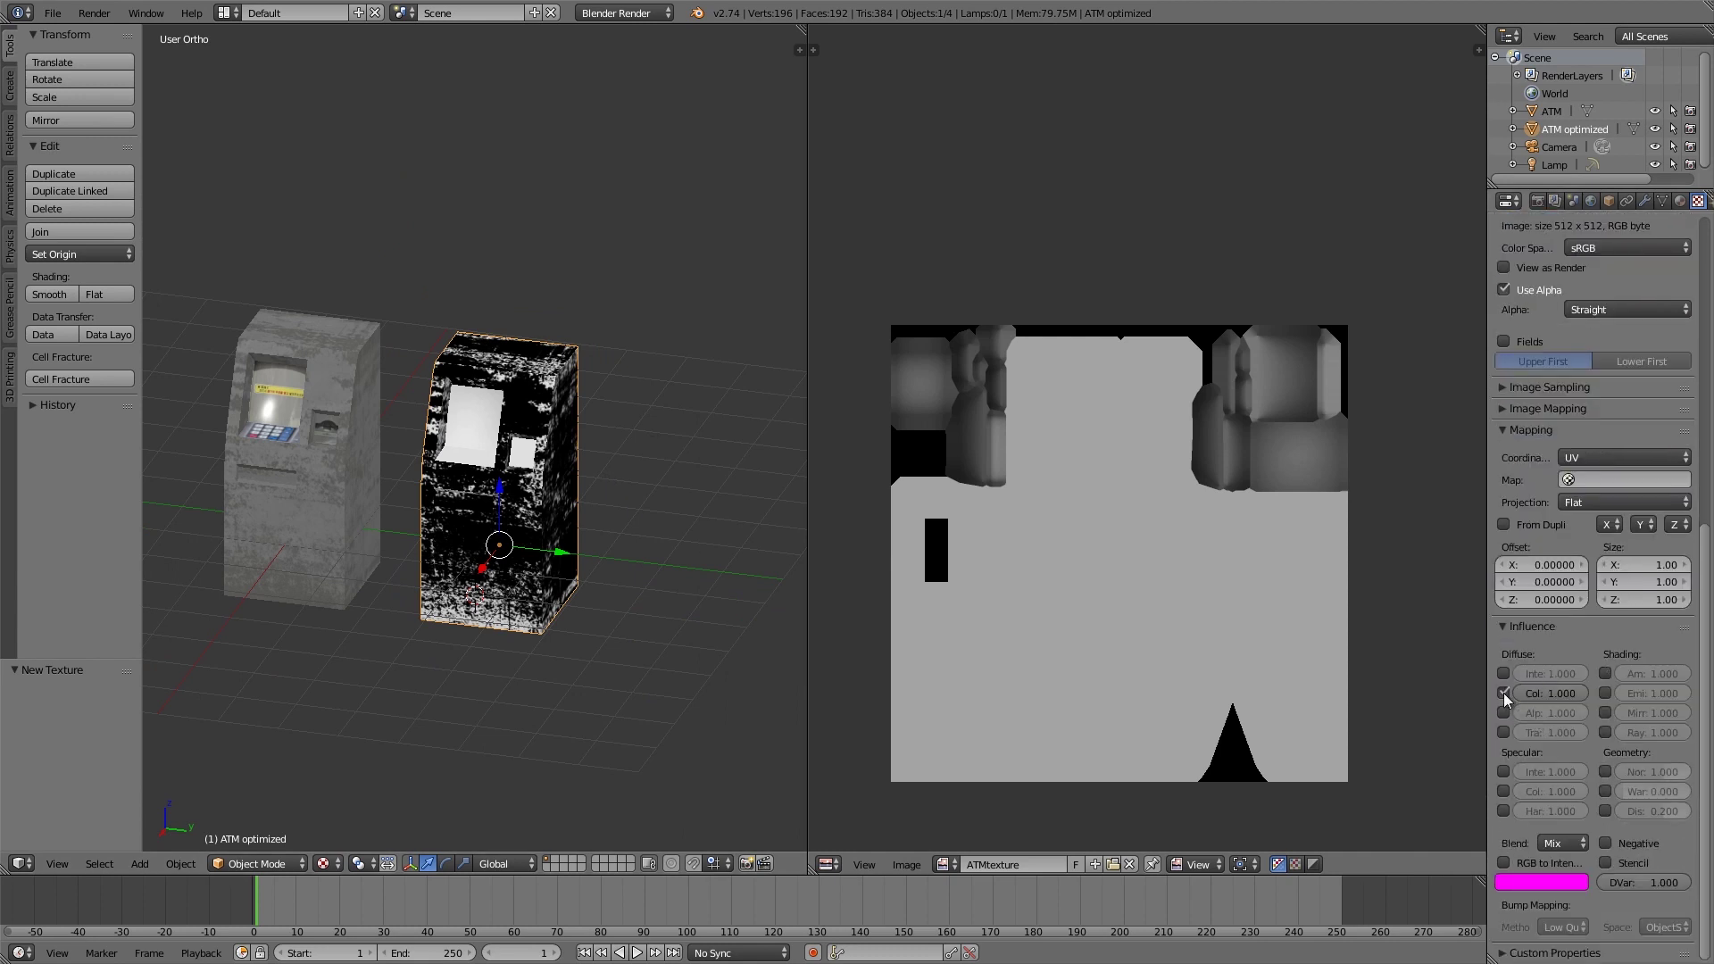
click(1505, 694)
drag(1502, 771, 1507, 816)
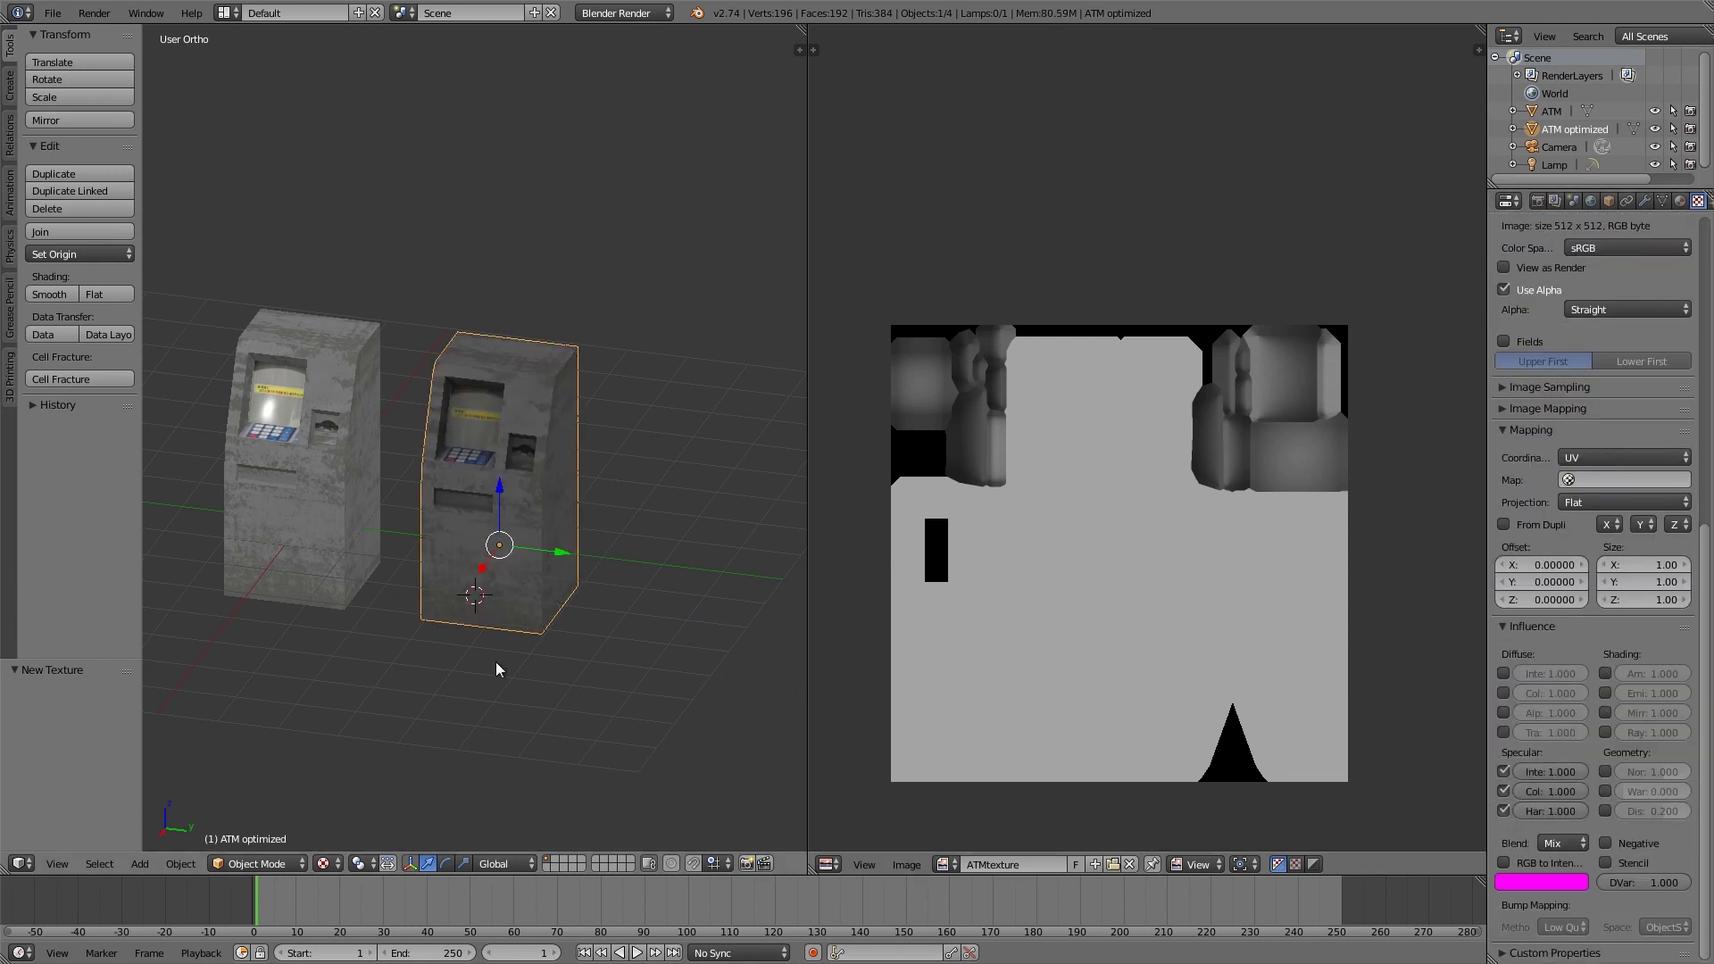
scroll(425, 521, up, 5)
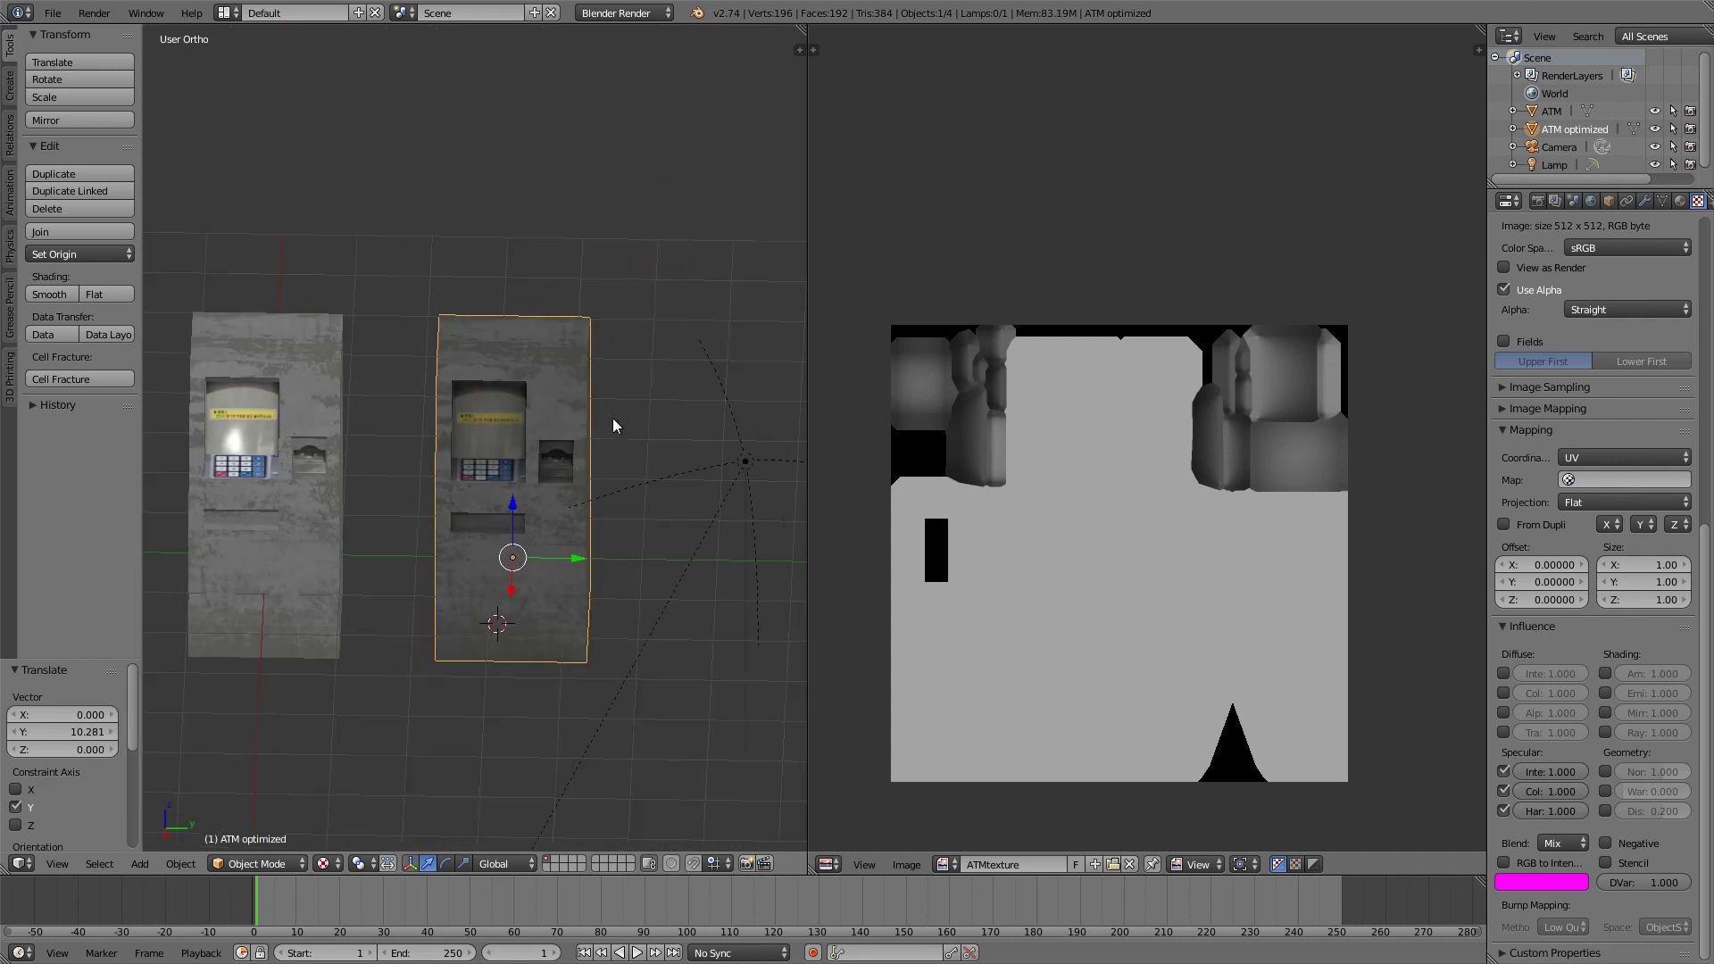
Step: Change the lamp type from Hemi to Point
right_click(748, 463)
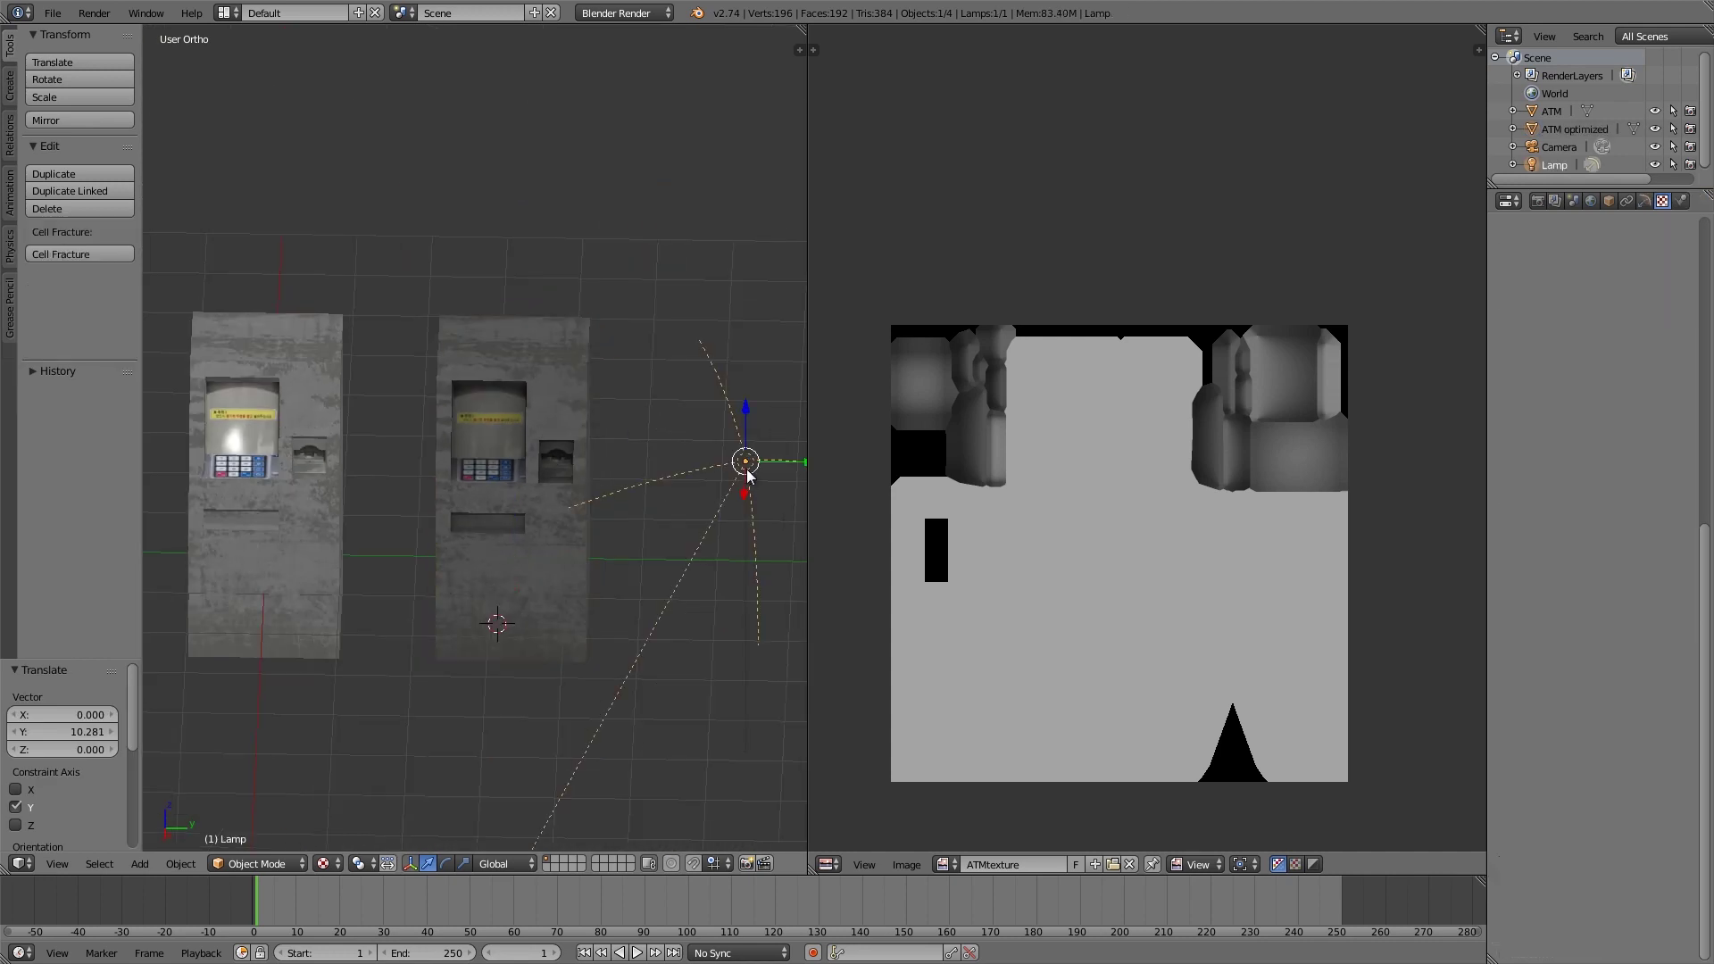
click(1645, 201)
click(1515, 457)
middle_drag(512, 486, 610, 469)
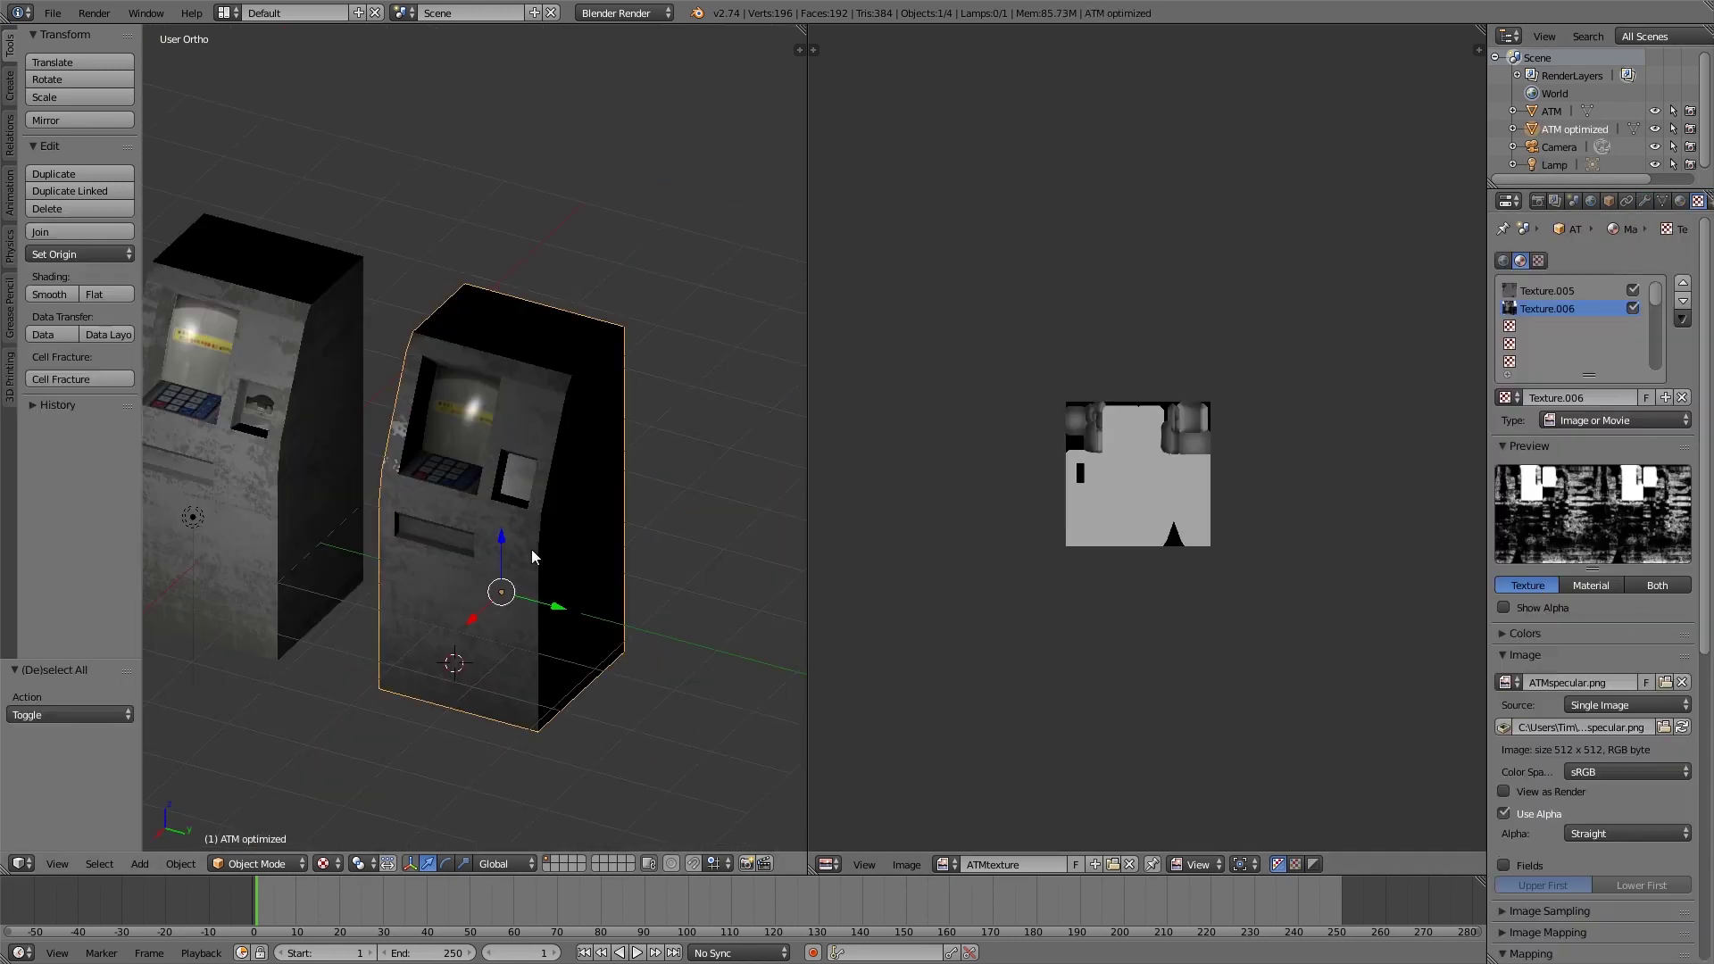
middle_drag(532, 549, 361, 494)
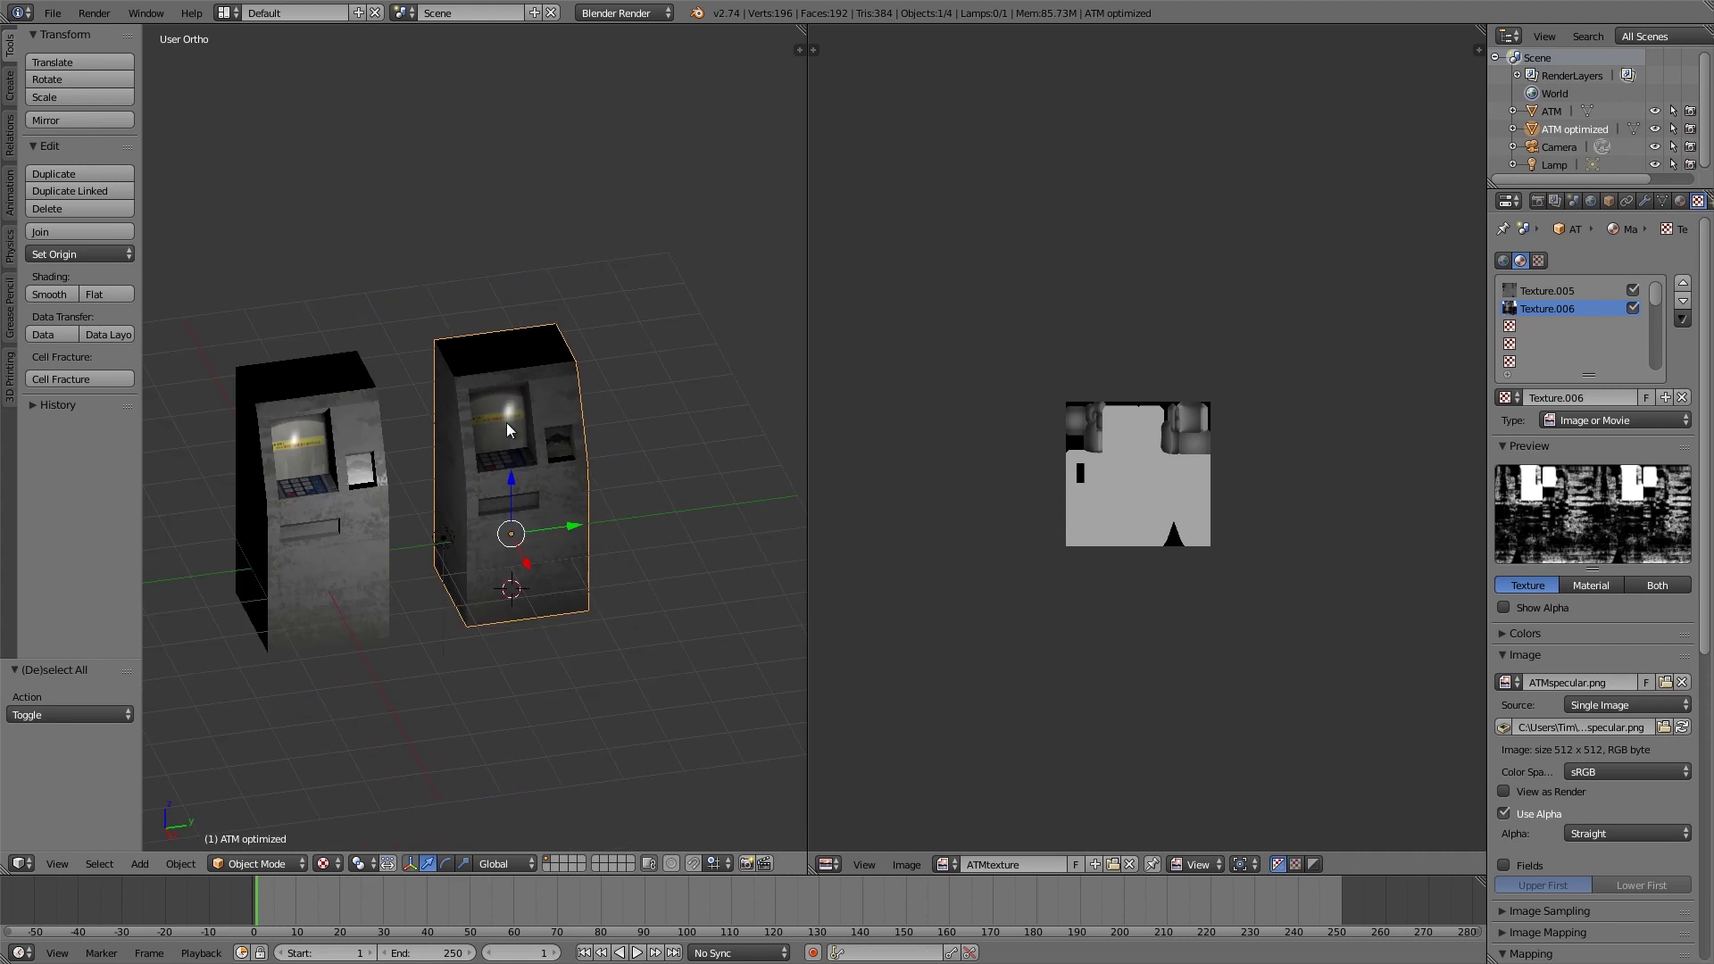